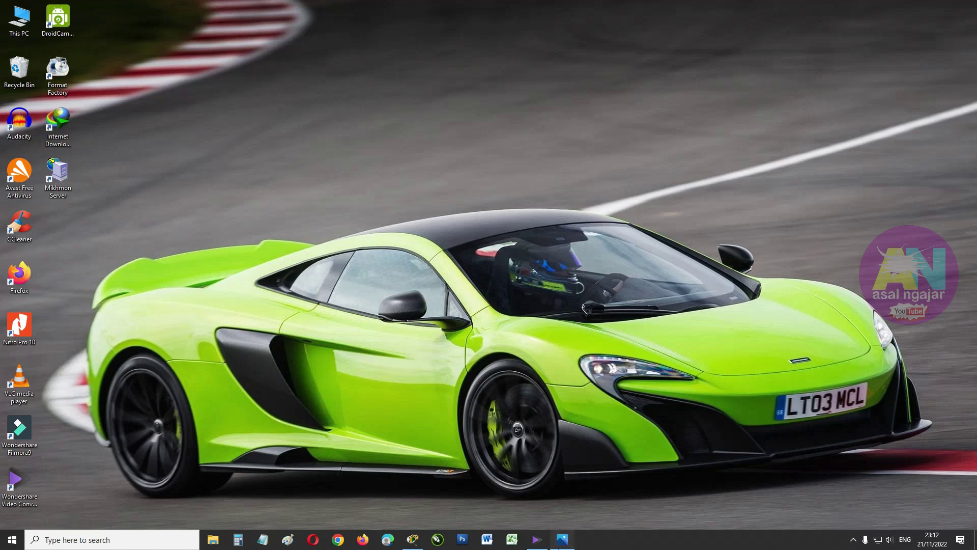
# Review the reference network topology in ROUTER 3.jpg, and switch to Cisco Packet Tracer
pyautogui.click(562, 540)
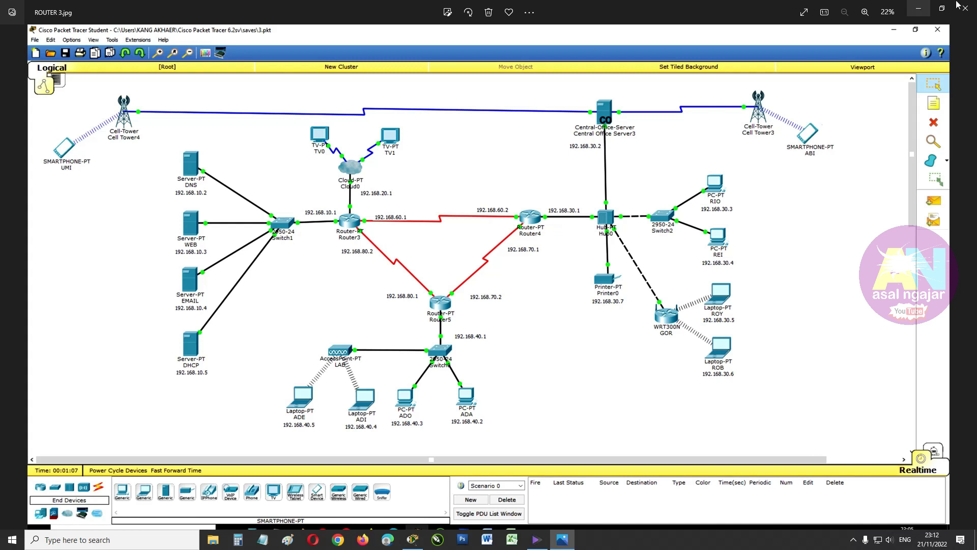
pyautogui.click(915, 10)
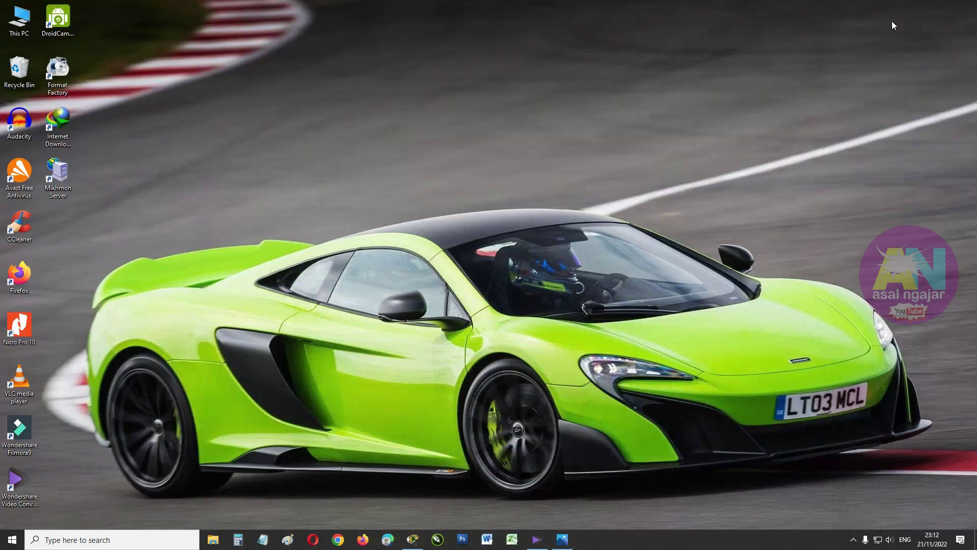
pyautogui.click(412, 542)
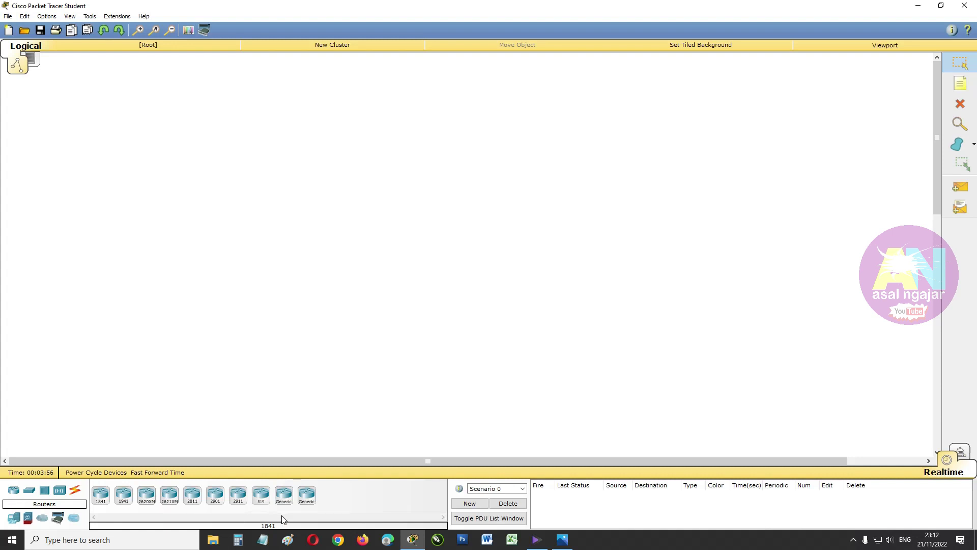
# Place three generic Router-PT routers in a triangle, two in the upper part of the workspace and one centred below them
pyautogui.click(284, 495)
pyautogui.click(353, 188)
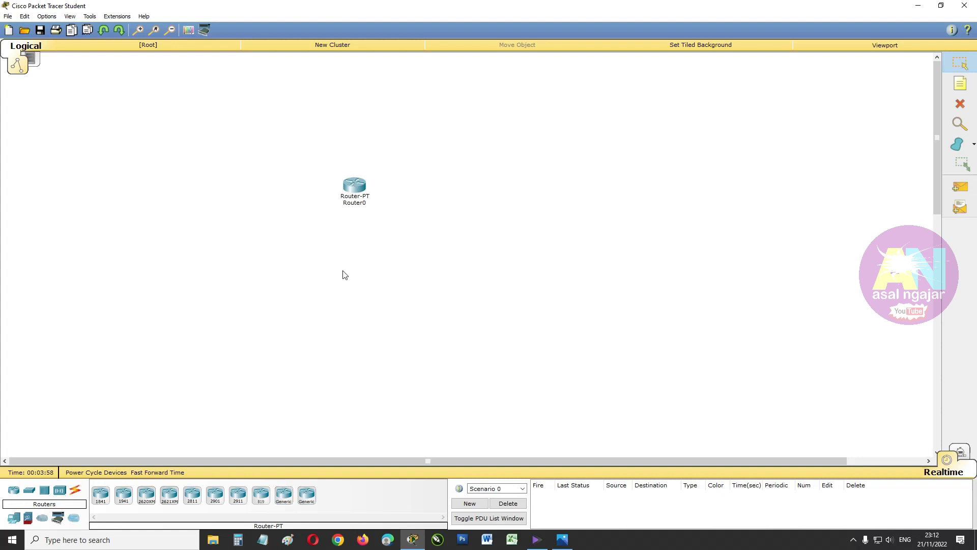
pyautogui.click(283, 495)
pyautogui.click(551, 191)
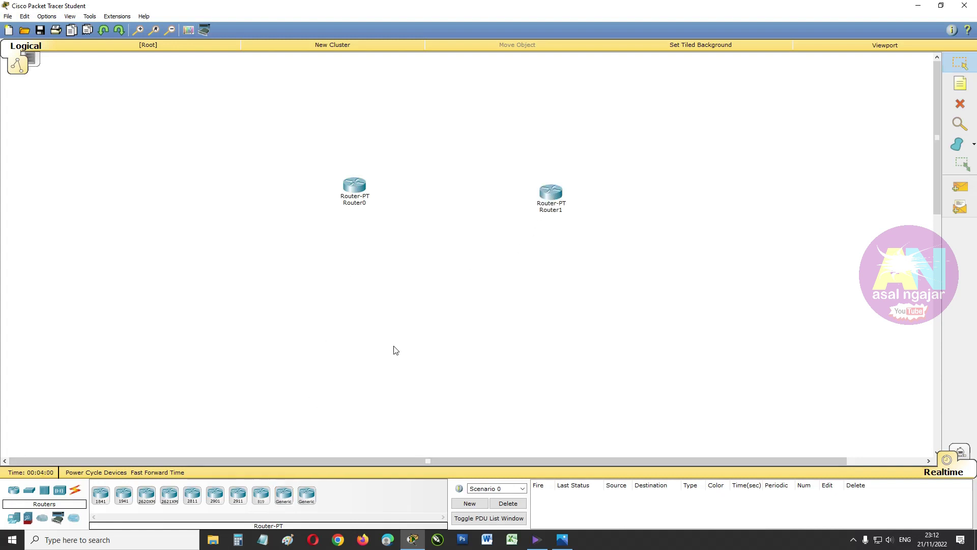
pyautogui.click(283, 495)
pyautogui.click(461, 309)
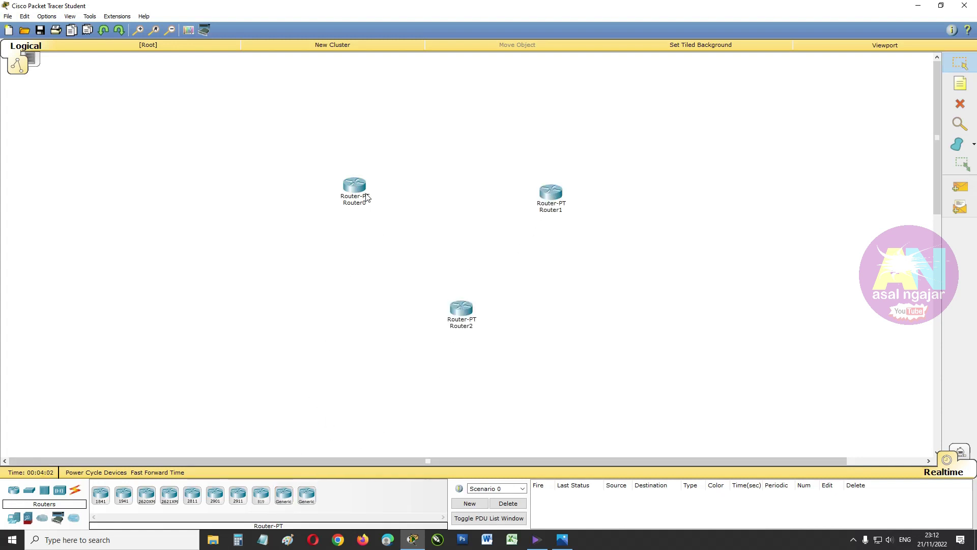
# Shift Router0 and Router1 slightly down and Router2 slightly left to even out the triangle
pyautogui.moveTo(366, 197); pyautogui.dragTo(372, 221)
pyautogui.moveTo(554, 201); pyautogui.dragTo(554, 222)
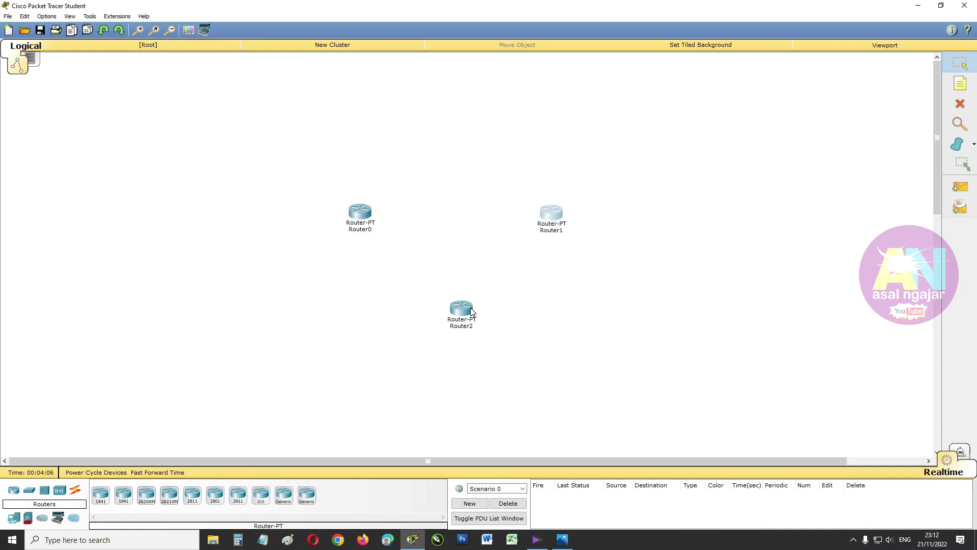
pyautogui.moveTo(472, 311); pyautogui.dragTo(463, 311)
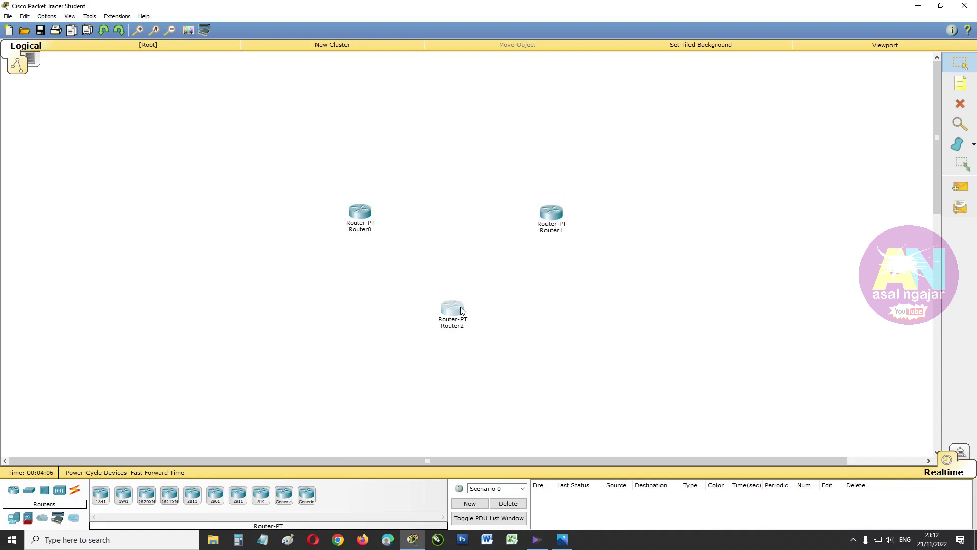
# Connect Router0's Serial2/0 port to Router1's Serial3/0 port with a Serial DTE cable
pyautogui.click(79, 490)
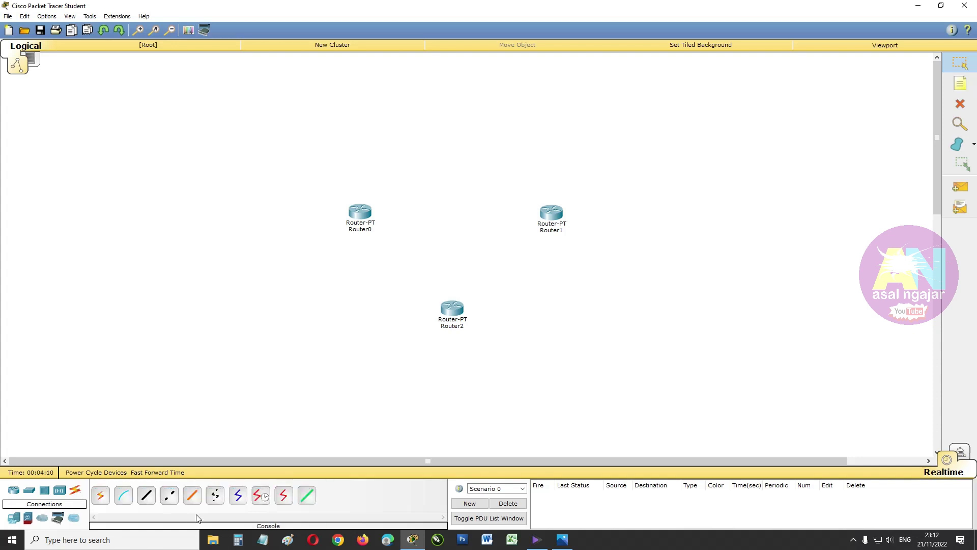
pyautogui.click(284, 496)
pyautogui.click(366, 212)
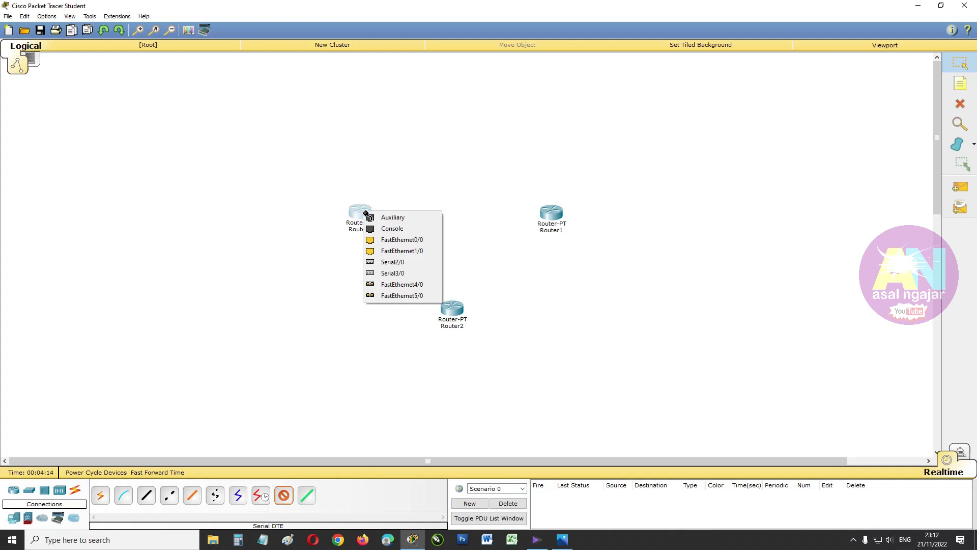
pyautogui.click(386, 263)
pyautogui.click(551, 213)
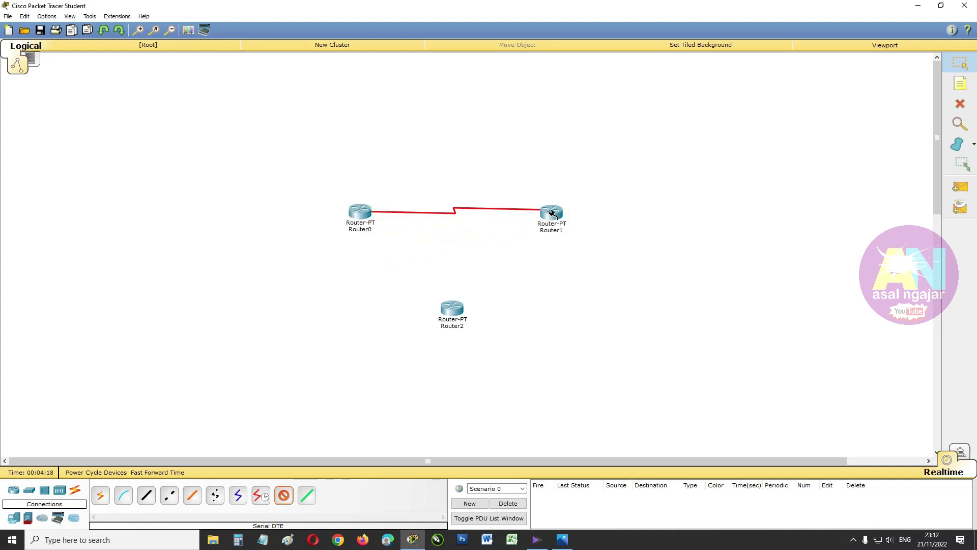
pyautogui.click(552, 214)
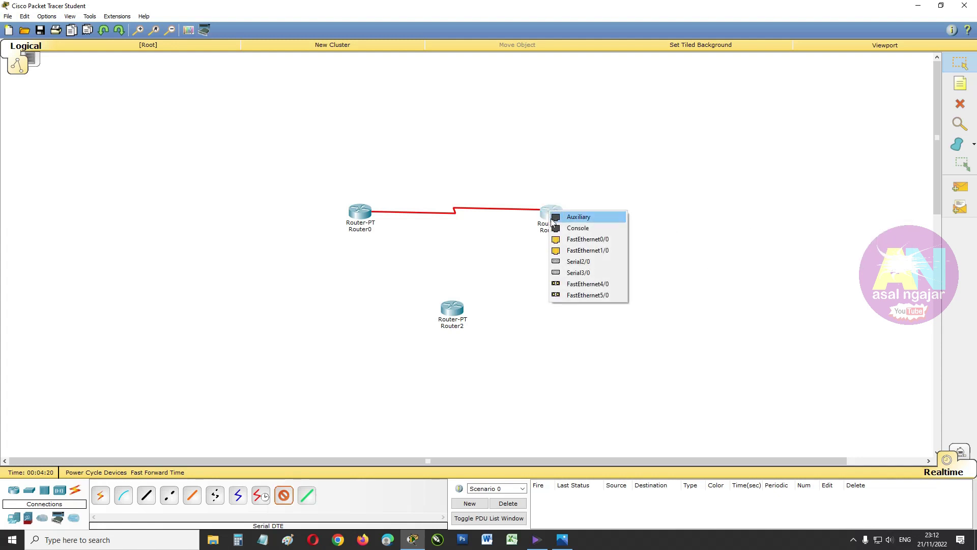
pyautogui.click(555, 273)
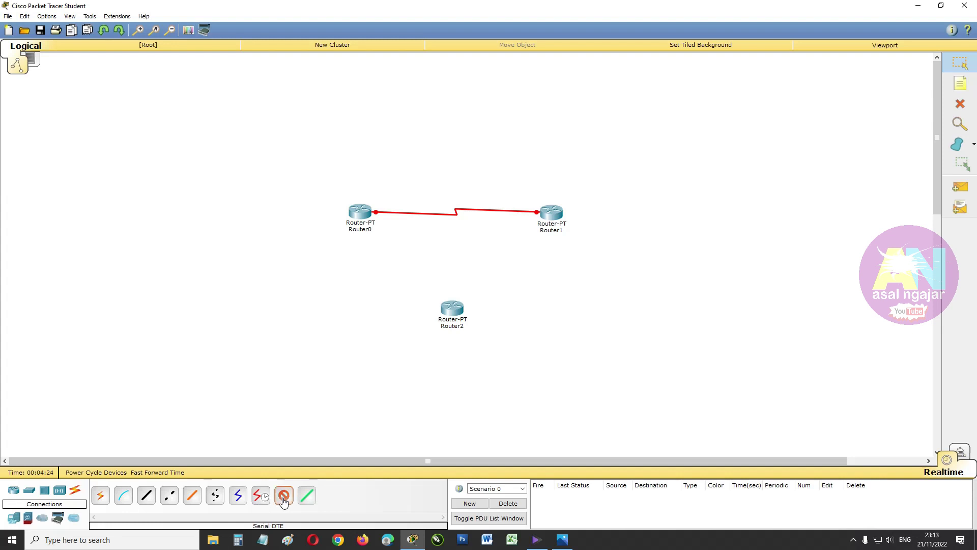
# Connect Router1's Serial2/0 port to Router2's Serial3/0 port with a Serial DTE cable
pyautogui.click(554, 213)
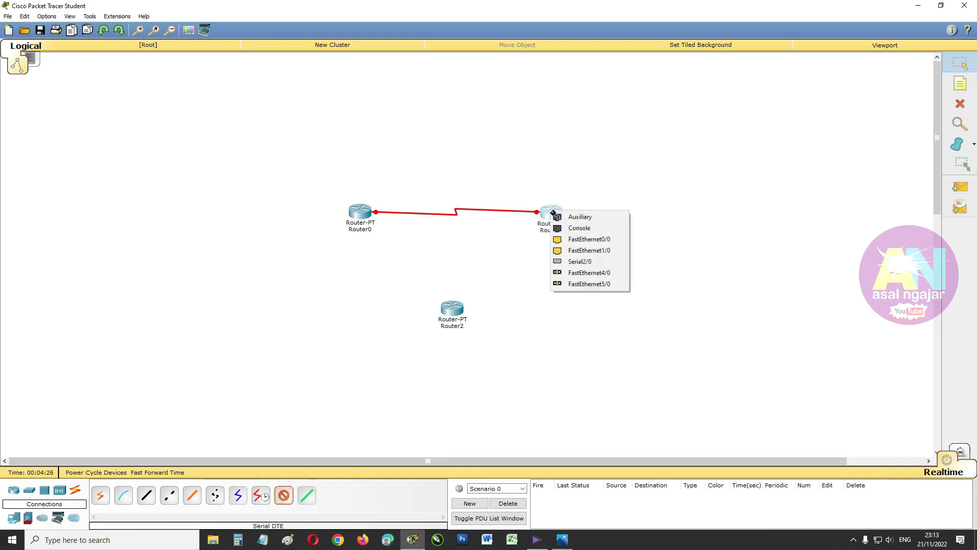
pyautogui.click(559, 261)
pyautogui.click(450, 312)
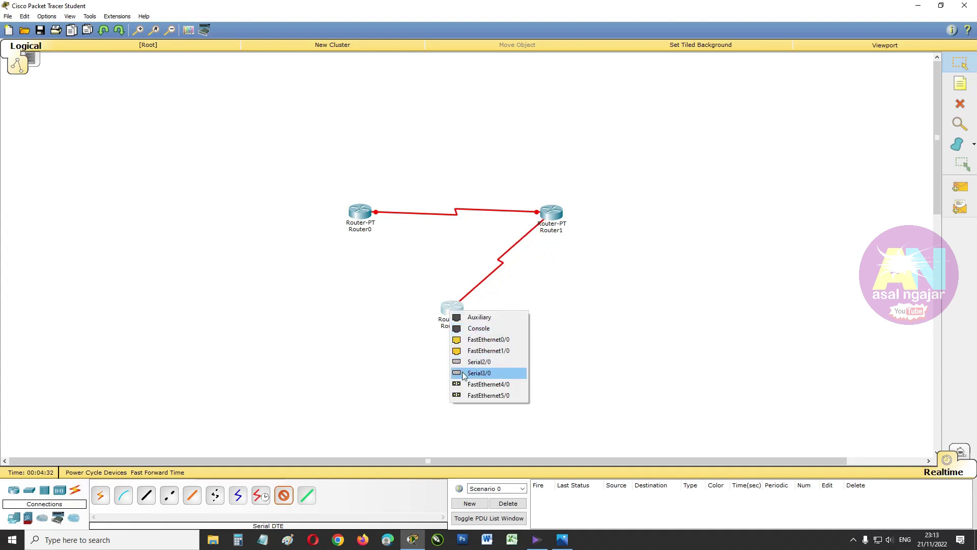
pyautogui.click(478, 373)
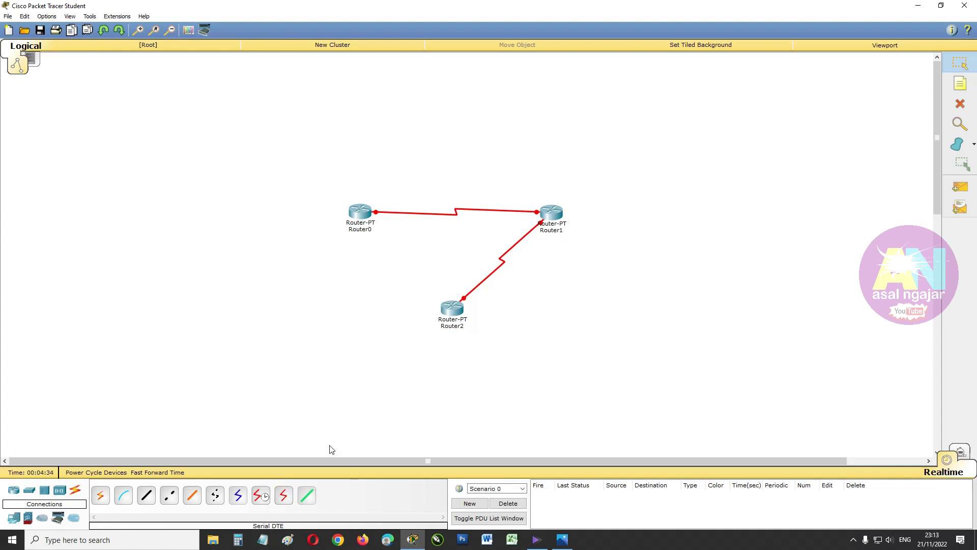
# Connect Router2's Serial2/0 port to Router0's Serial3/0 port with a Serial DTE cable, and nudge Router2 slightly right
pyautogui.click(450, 311)
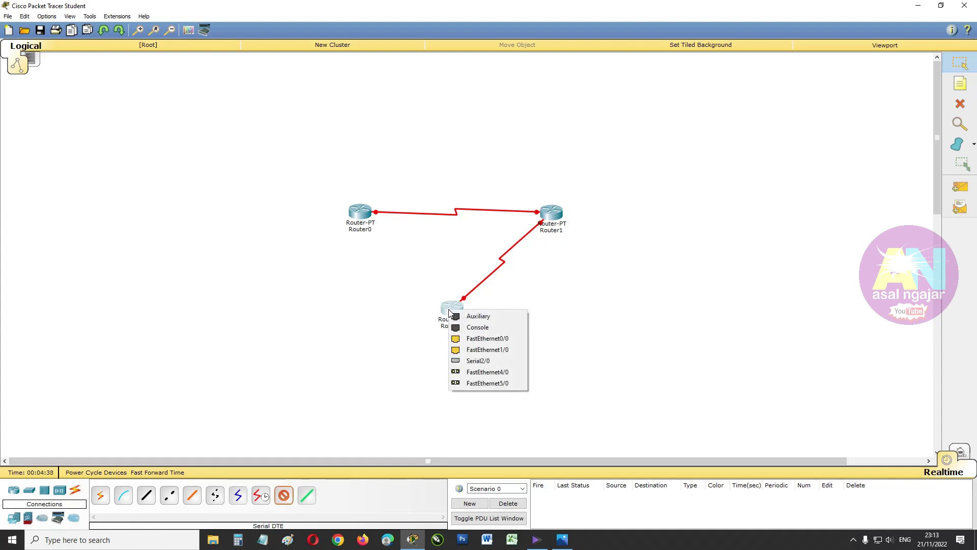
pyautogui.click(465, 361)
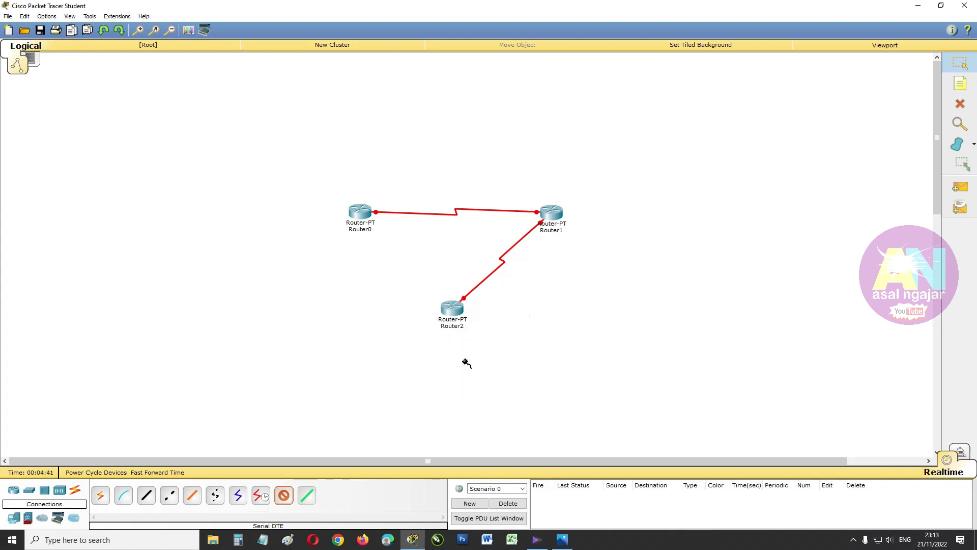
pyautogui.click(359, 213)
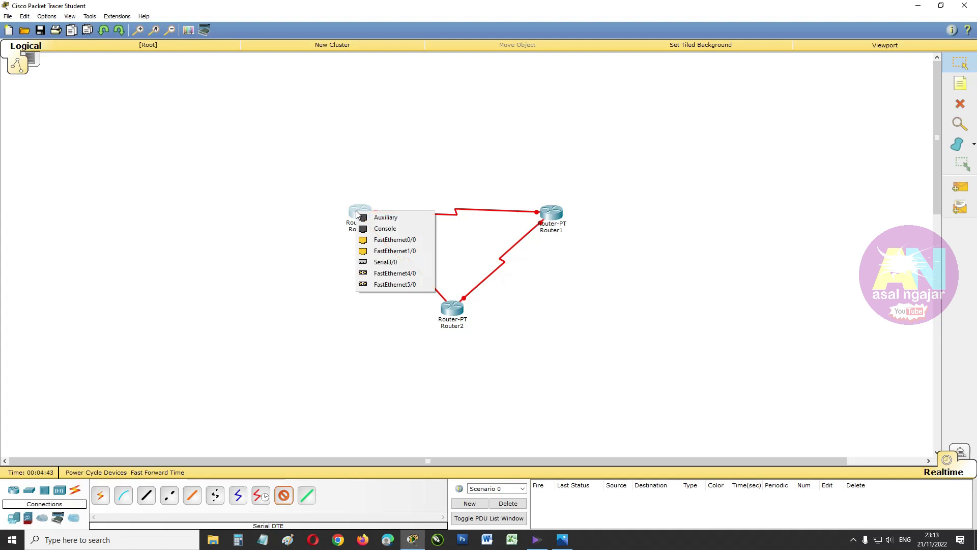
pyautogui.click(372, 264)
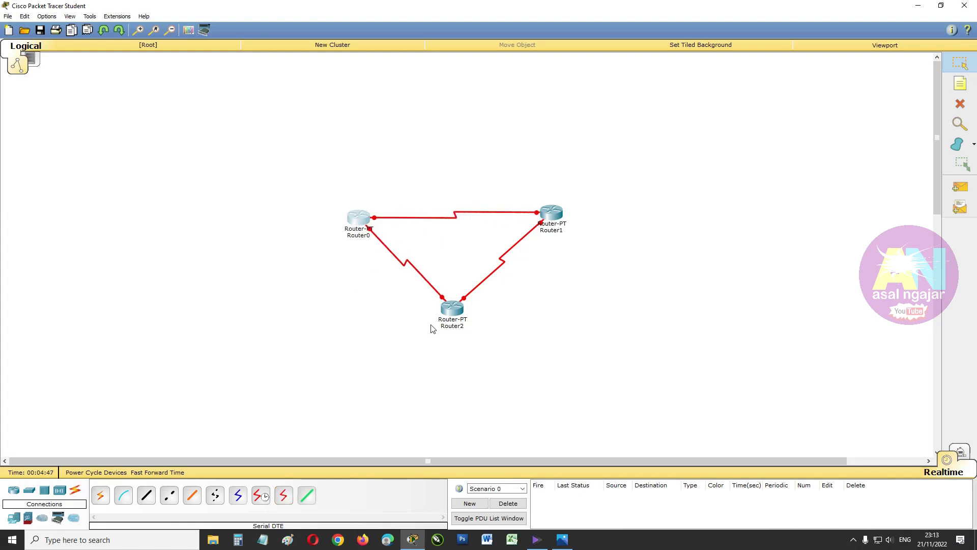
pyautogui.moveTo(454, 309); pyautogui.dragTo(463, 308)
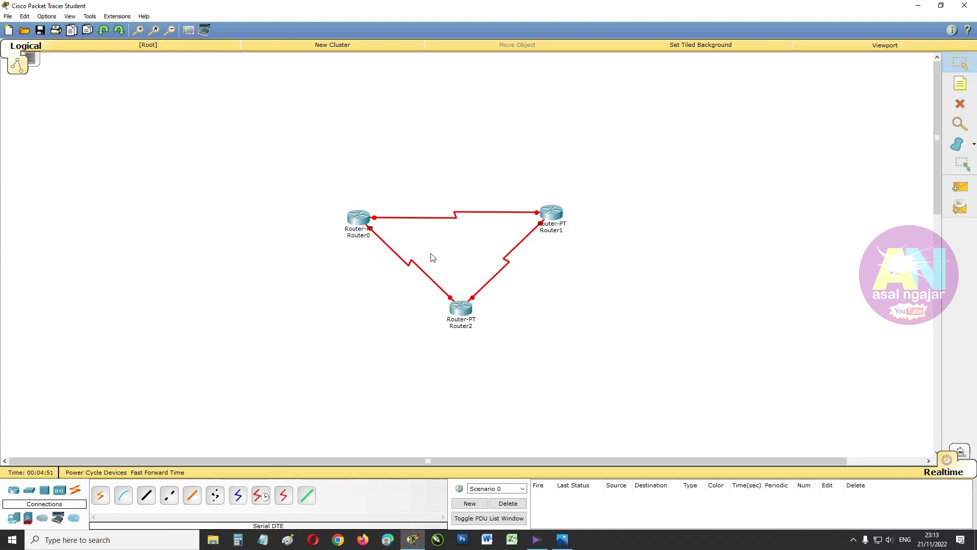
# Turn on Router0's Serial2/0 interface with clock rate 64000, IP address 192.168.60.1 and subnet mask 255.255.255.0
pyautogui.click(362, 224)
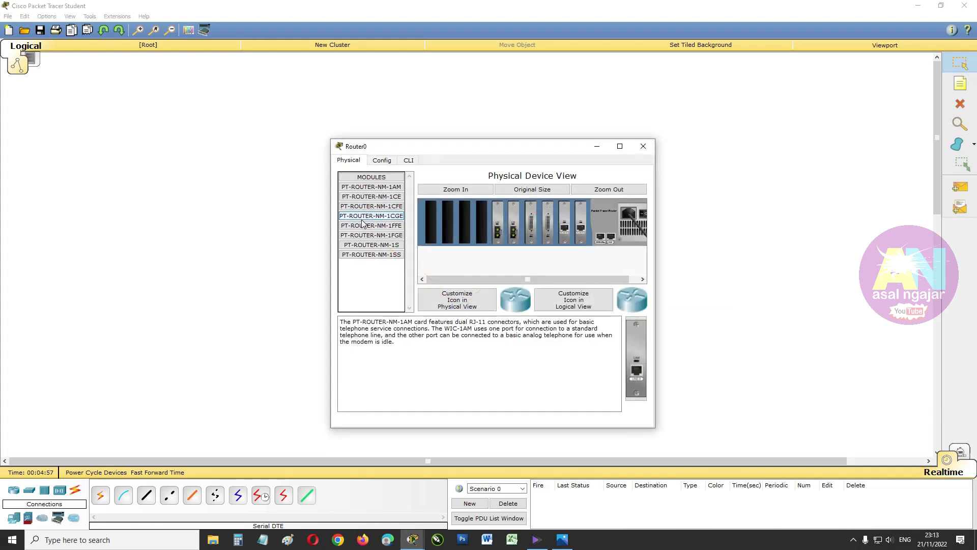
pyautogui.click(388, 162)
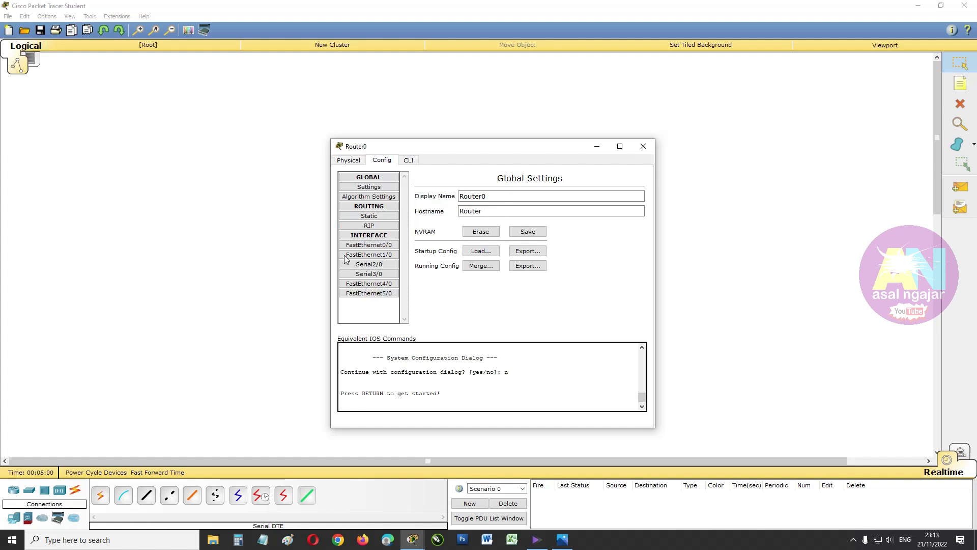
pyautogui.click(384, 264)
pyautogui.click(630, 187)
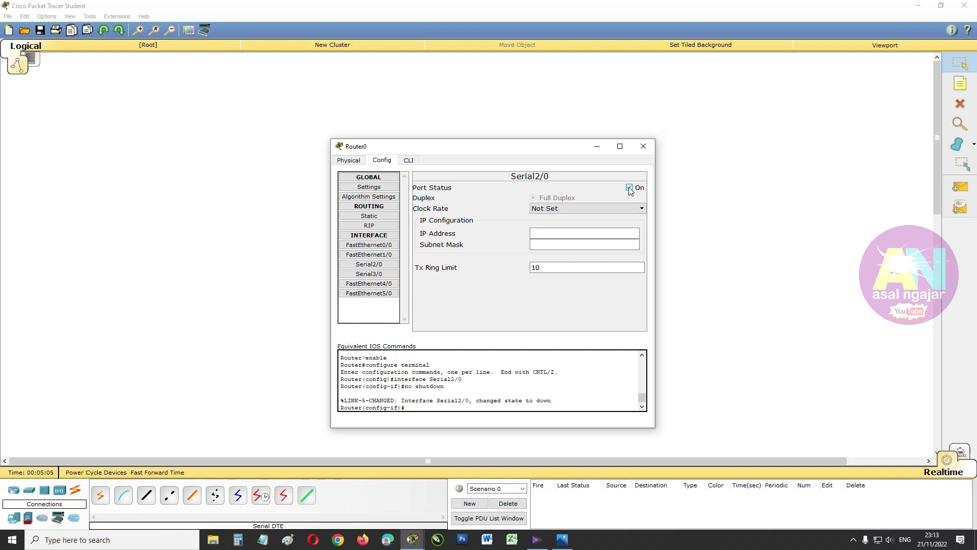
pyautogui.click(642, 209)
pyautogui.moveTo(640, 264); pyautogui.dragTo(644, 223)
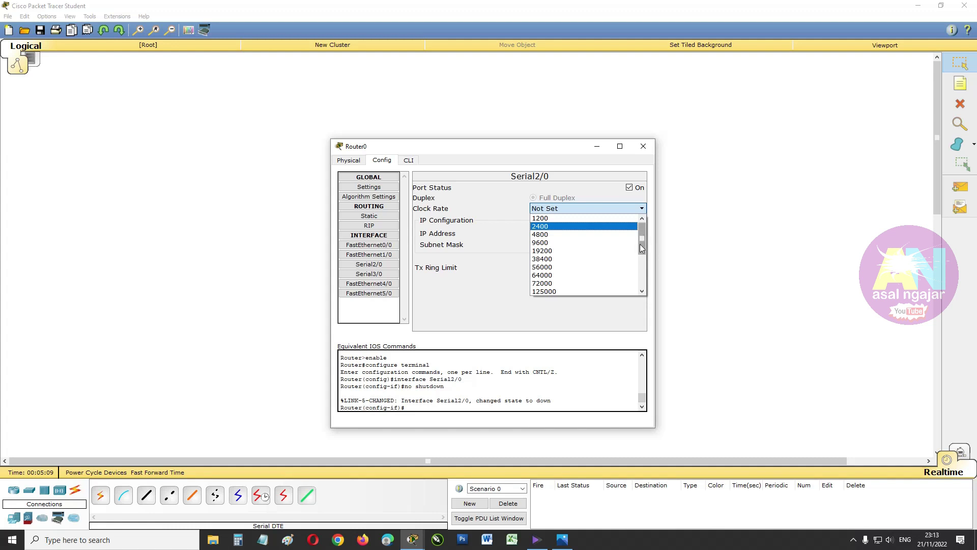
pyautogui.click(570, 276)
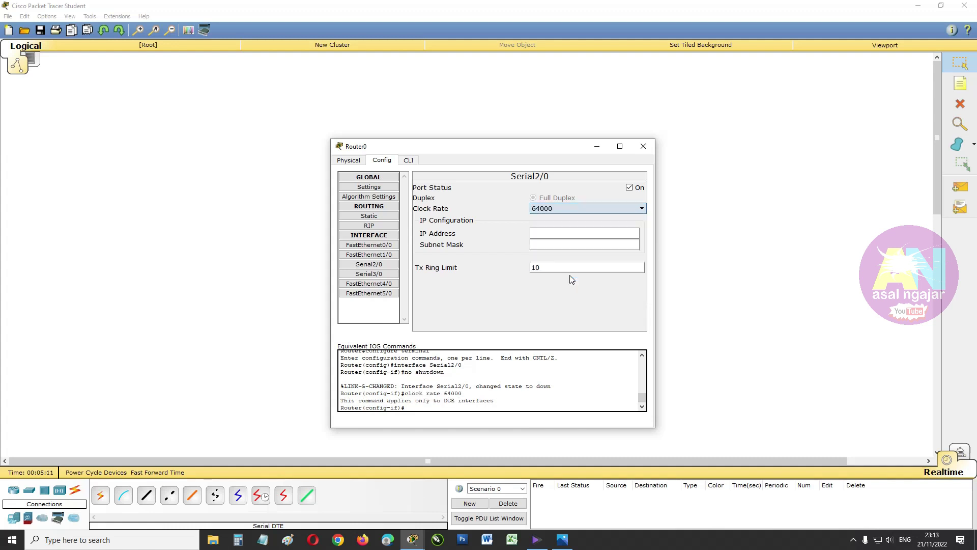
pyautogui.click(552, 235)
pyautogui.write('192.168.60.1')
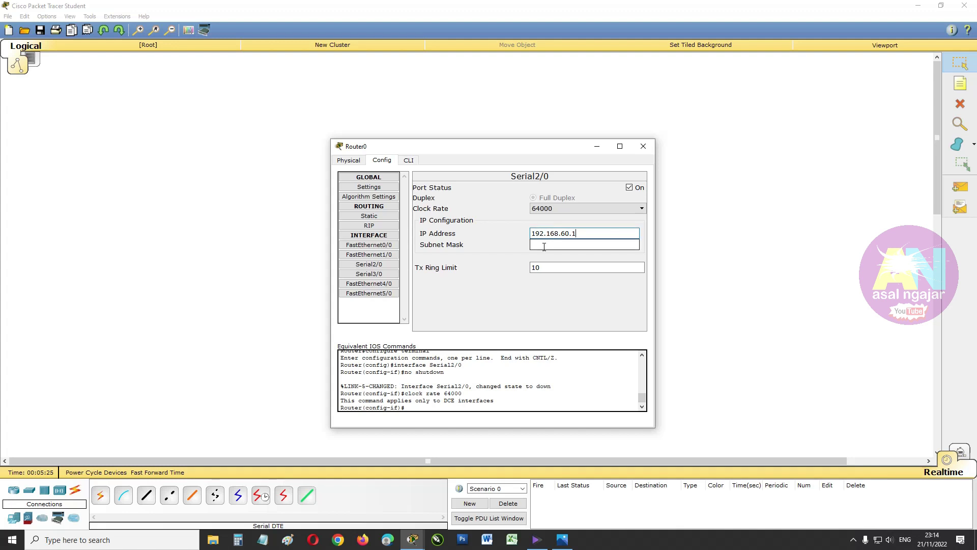
pyautogui.click(545, 245)
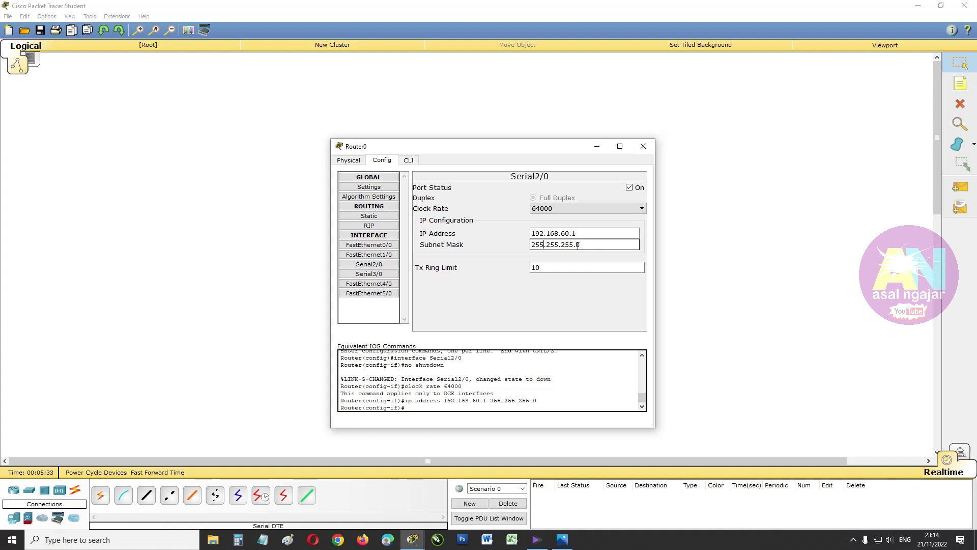
# Turn on Router0's Serial3/0 interface with clock rate 64000, IP address 192.168.80.2 and subnet mask 255.255.255.0, and close the router's window
pyautogui.click(382, 277)
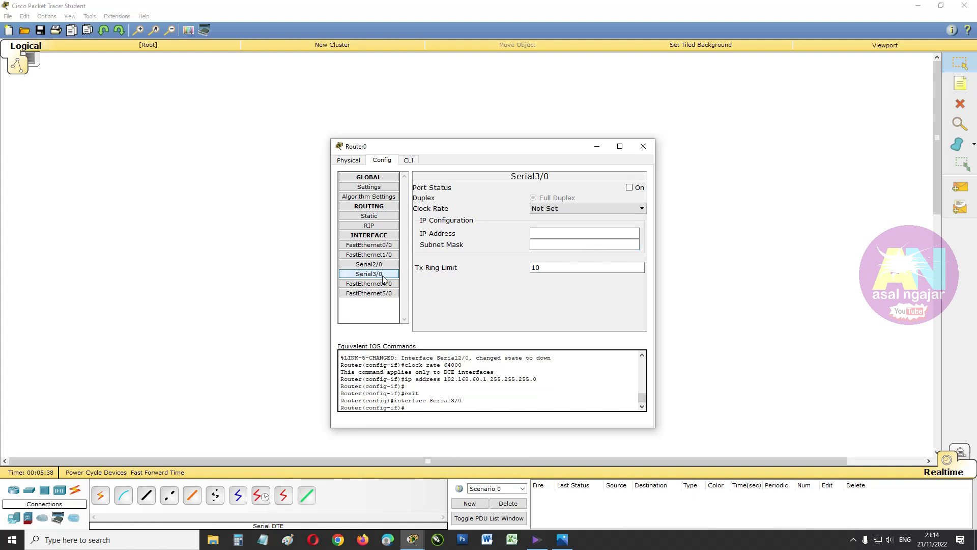
pyautogui.click(629, 189)
pyautogui.click(635, 209)
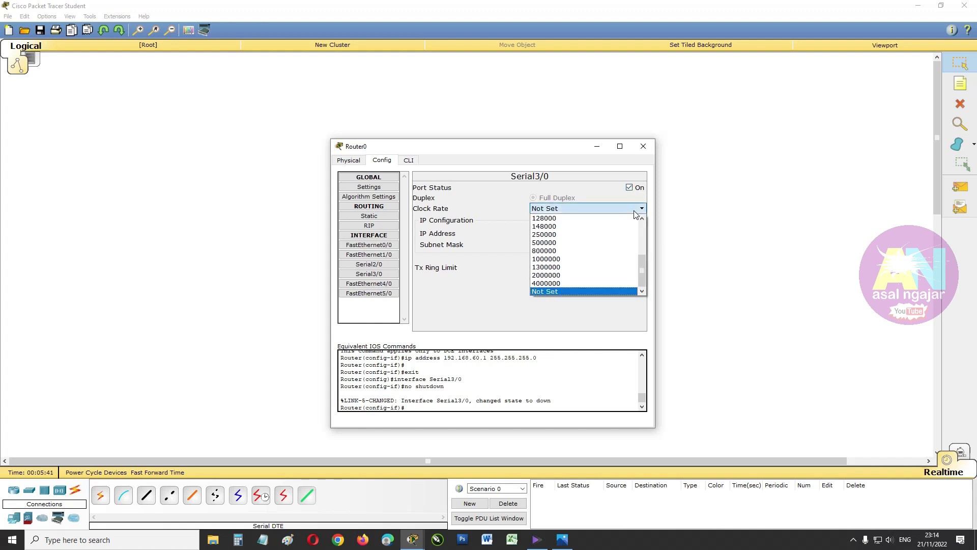
pyautogui.moveTo(643, 266); pyautogui.dragTo(645, 221)
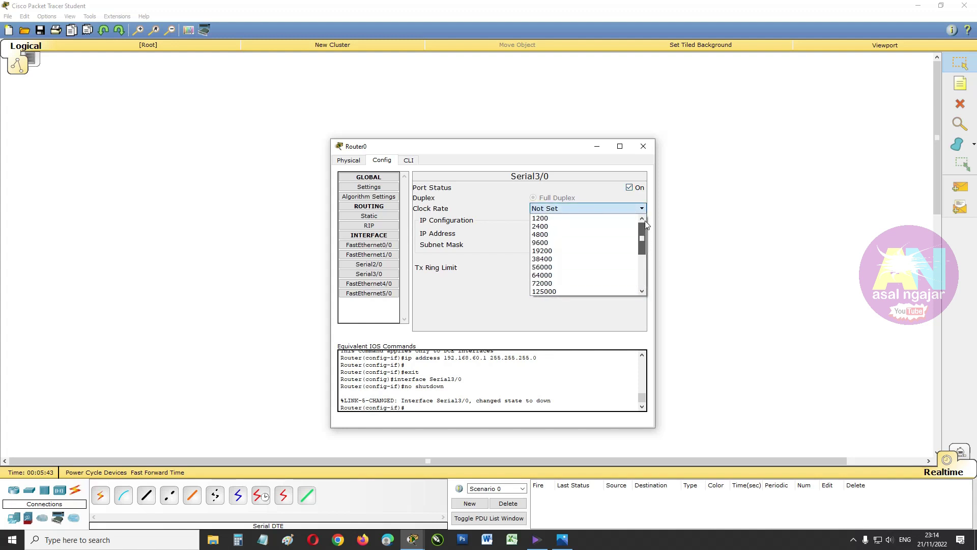
pyautogui.click(586, 275)
pyautogui.click(570, 235)
pyautogui.write('192.168.5')
pyautogui.press('BackSpace')
pyautogui.write('8')
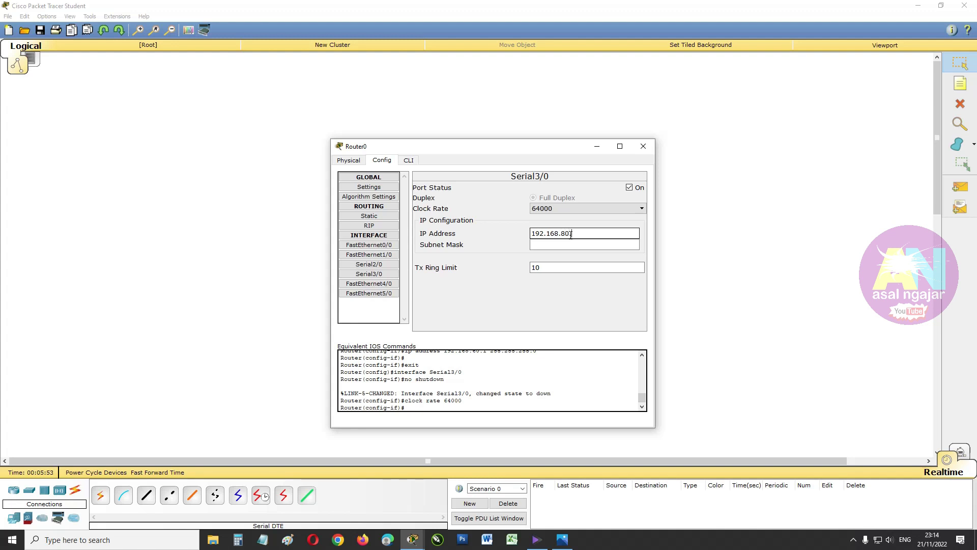
pyautogui.write('0.2')
pyautogui.click(578, 247)
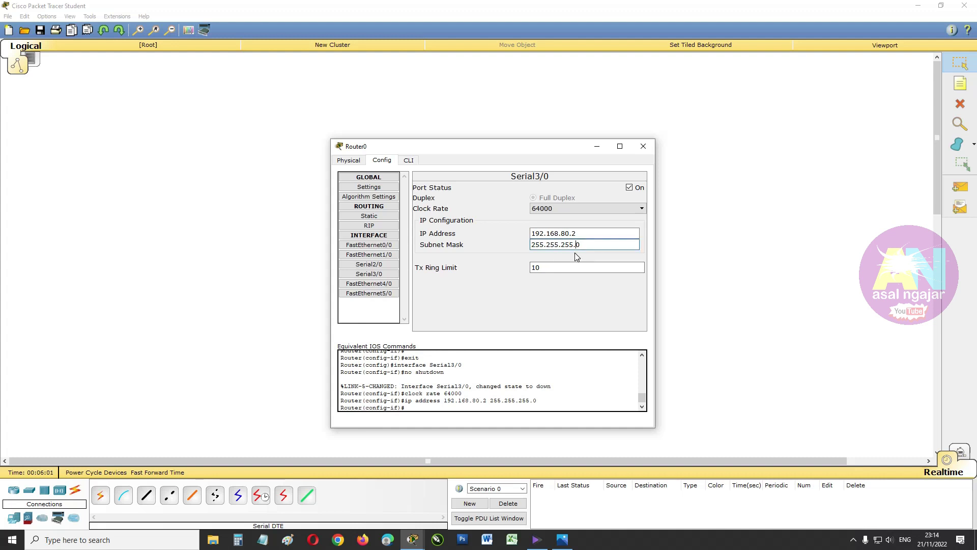
pyautogui.click(641, 151)
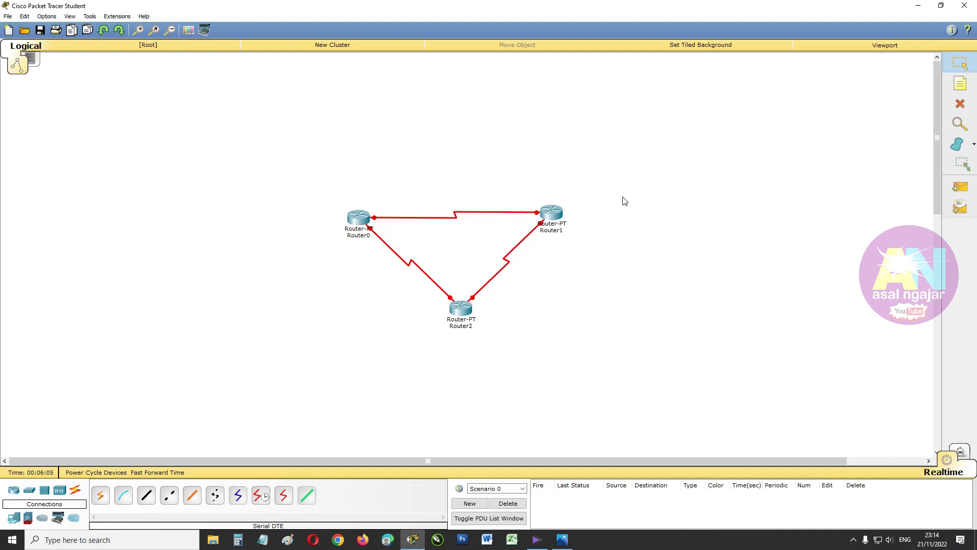
# Turn on Router1's Serial2/0 interface with clock rate 64000, IP address 192.168.70.1 and subnet mask 255.255.255.0
pyautogui.click(553, 212)
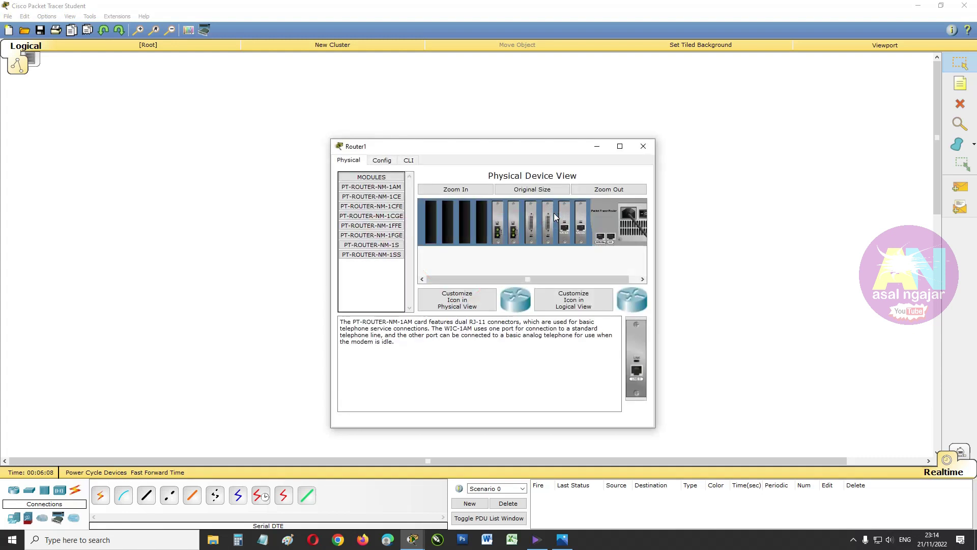
pyautogui.click(379, 161)
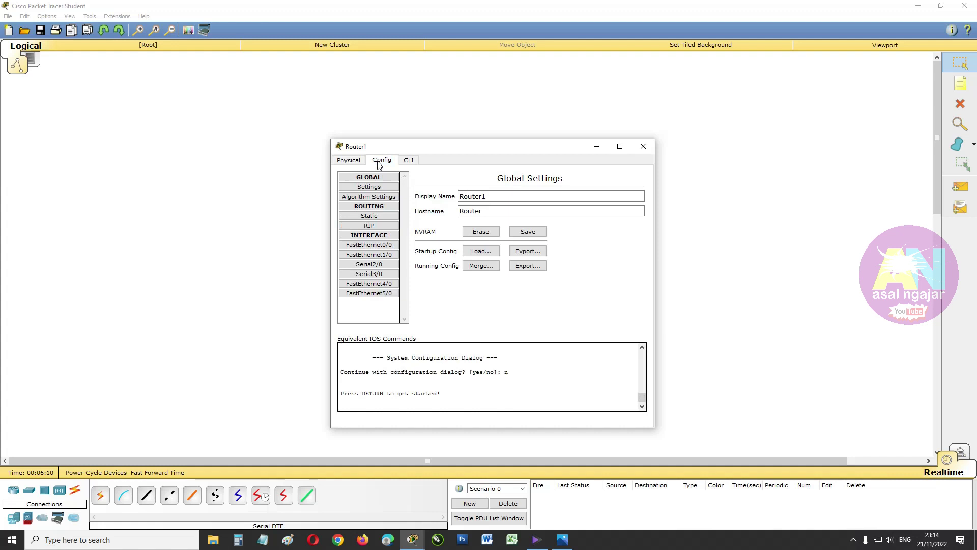
pyautogui.click(381, 268)
pyautogui.click(631, 188)
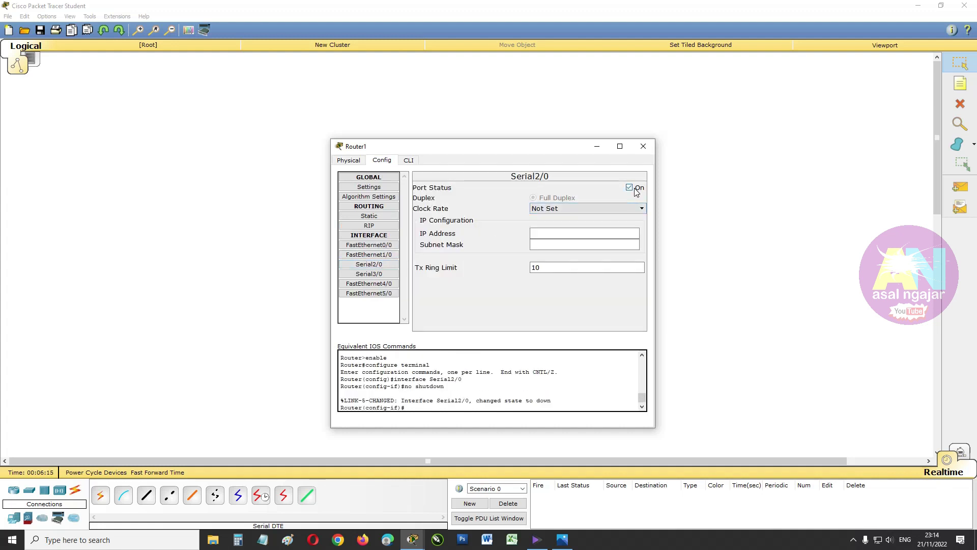
pyautogui.click(641, 209)
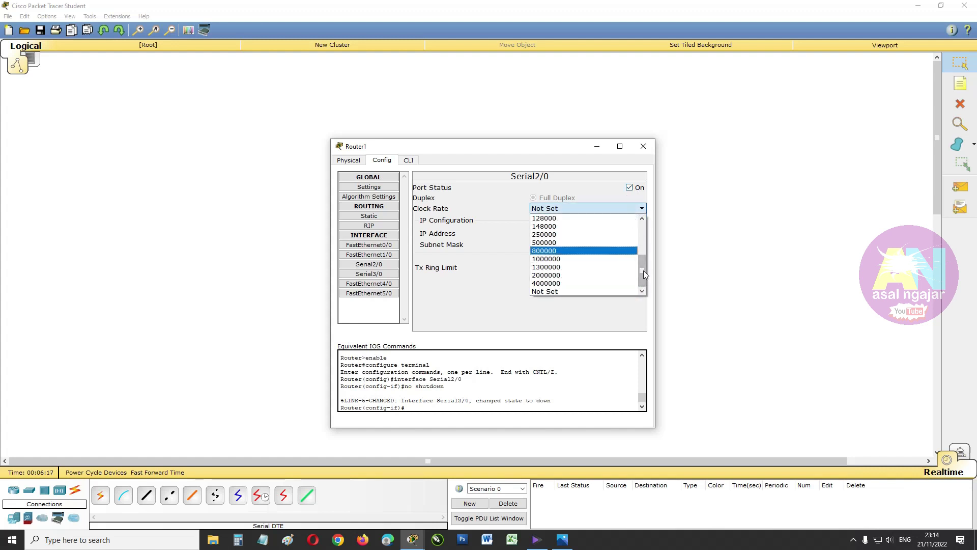
pyautogui.moveTo(643, 271); pyautogui.dragTo(644, 221)
pyautogui.click(568, 278)
pyautogui.click(554, 234)
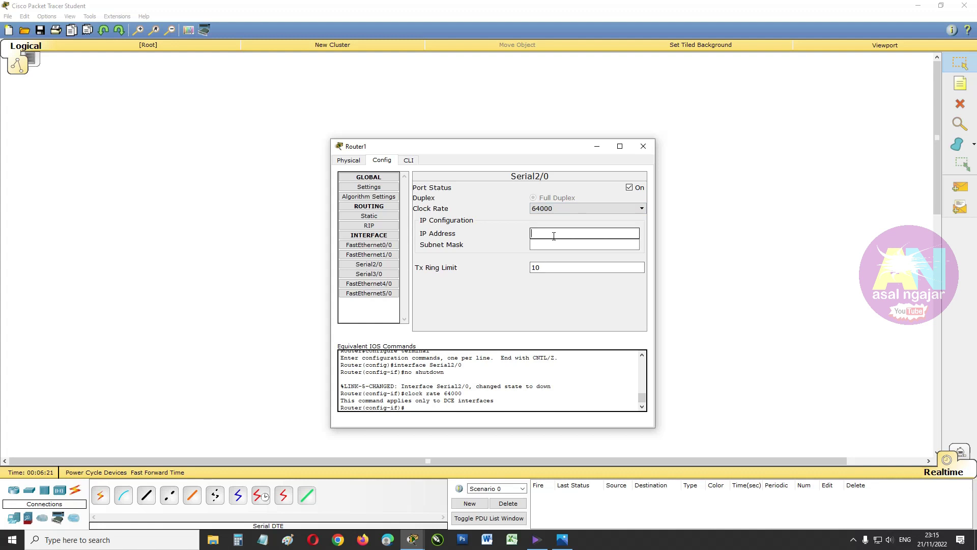
pyautogui.write('92.168.70.1')
pyautogui.click(563, 246)
pyautogui.click(565, 247)
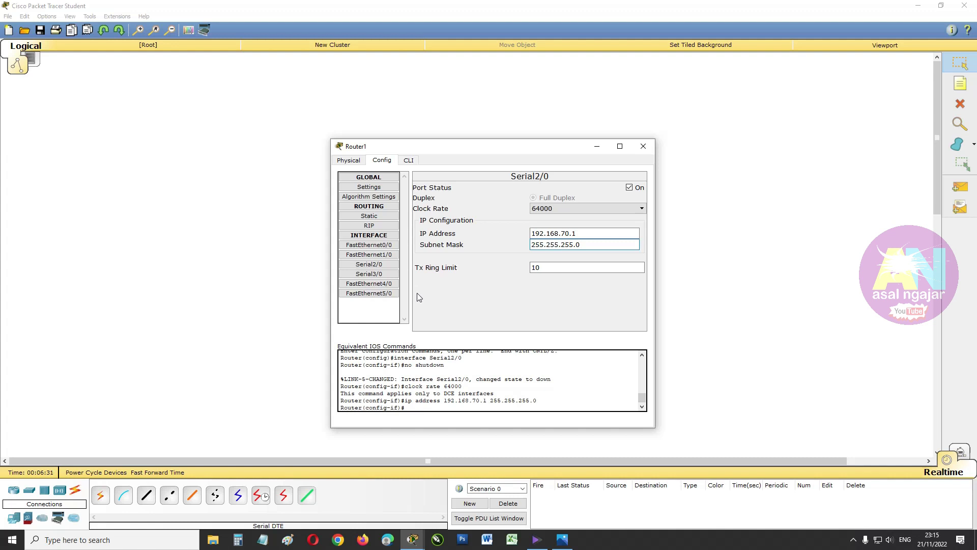
# Turn on Router1's Serial3/0 interface with clock rate 64000, IP address 192.168.60.2 and subnet mask 255.255.255.0, and close the router's window
pyautogui.click(377, 277)
pyautogui.click(629, 189)
pyautogui.click(634, 209)
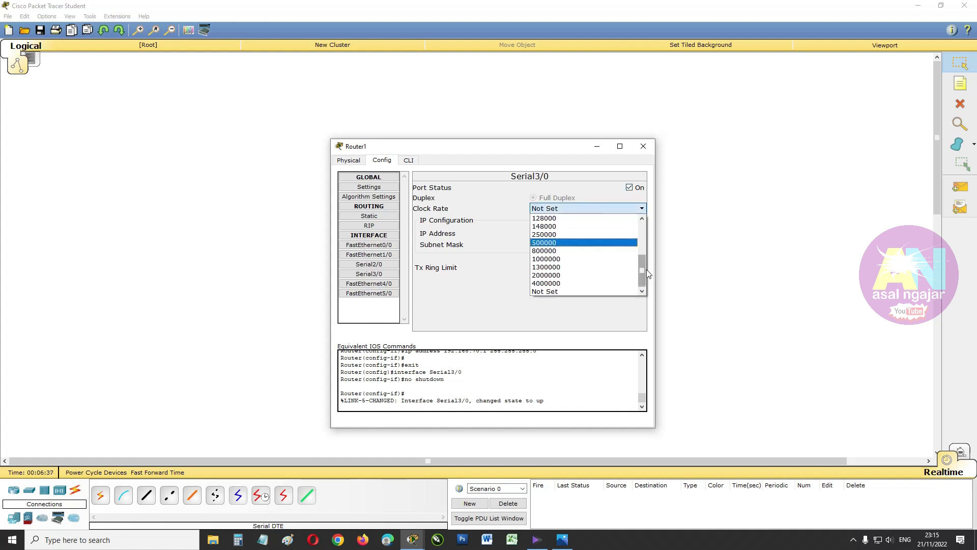
pyautogui.moveTo(643, 260); pyautogui.dragTo(643, 202)
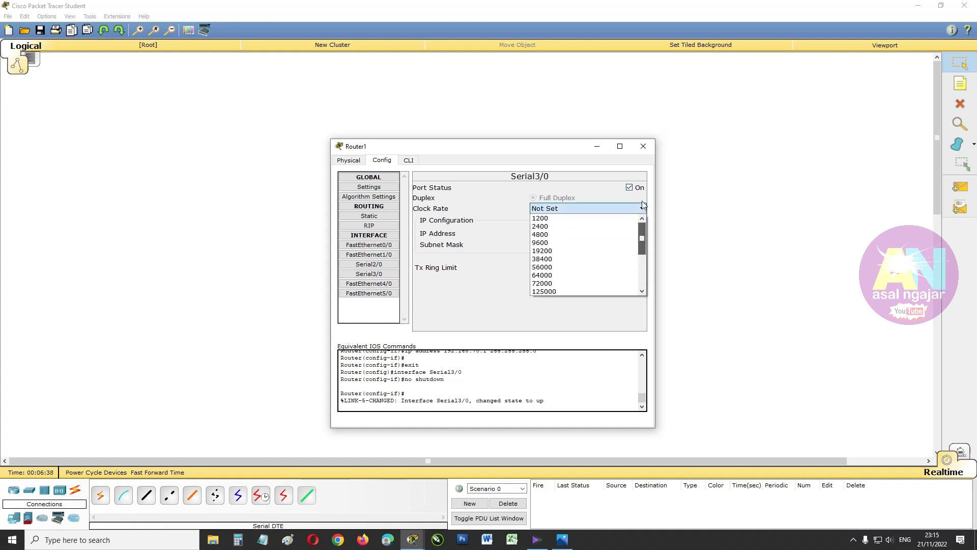
pyautogui.click(573, 276)
pyautogui.click(562, 234)
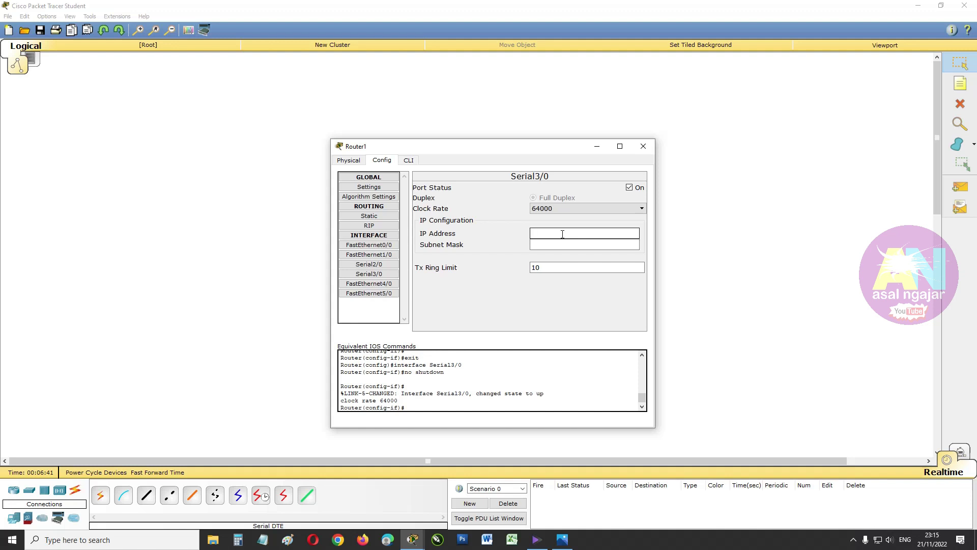
pyautogui.write('192.168.')
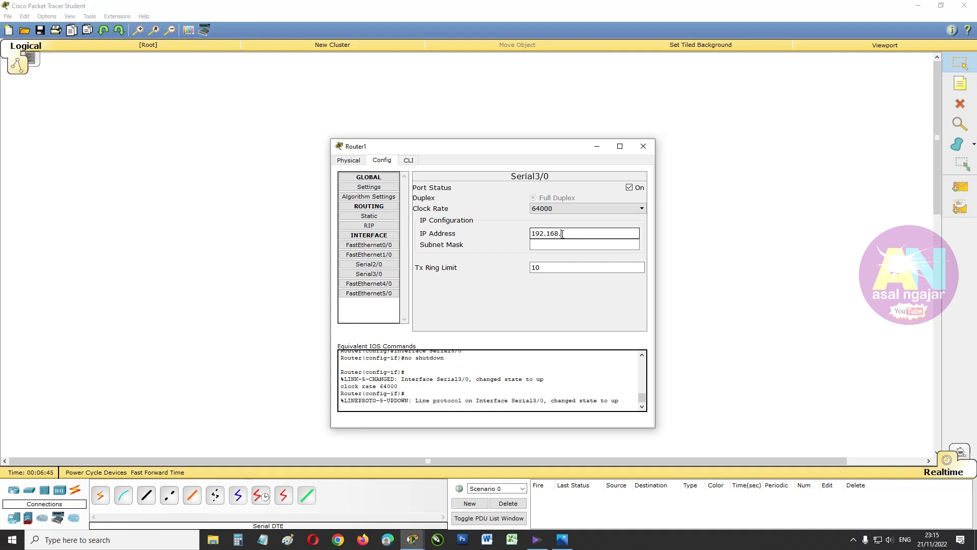
pyautogui.write('60.2')
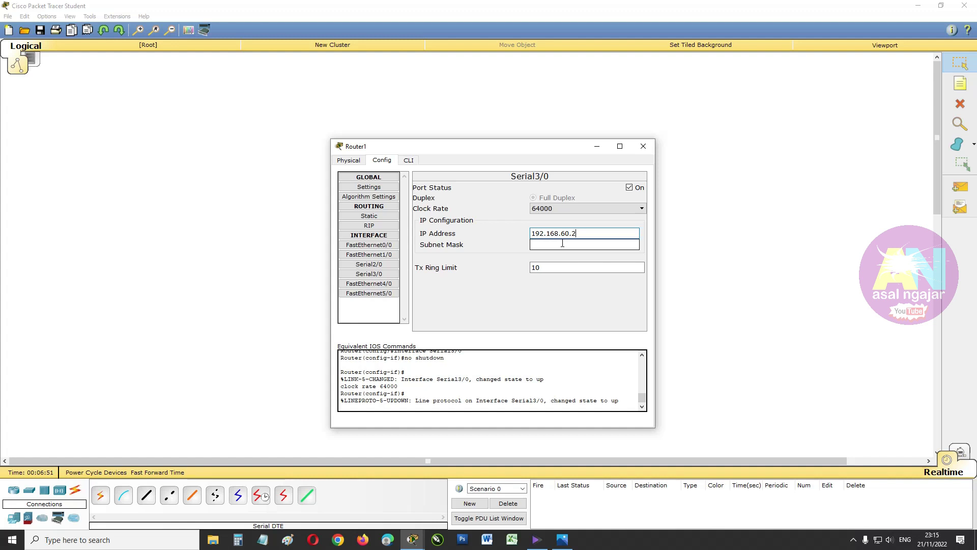
pyautogui.click(562, 244)
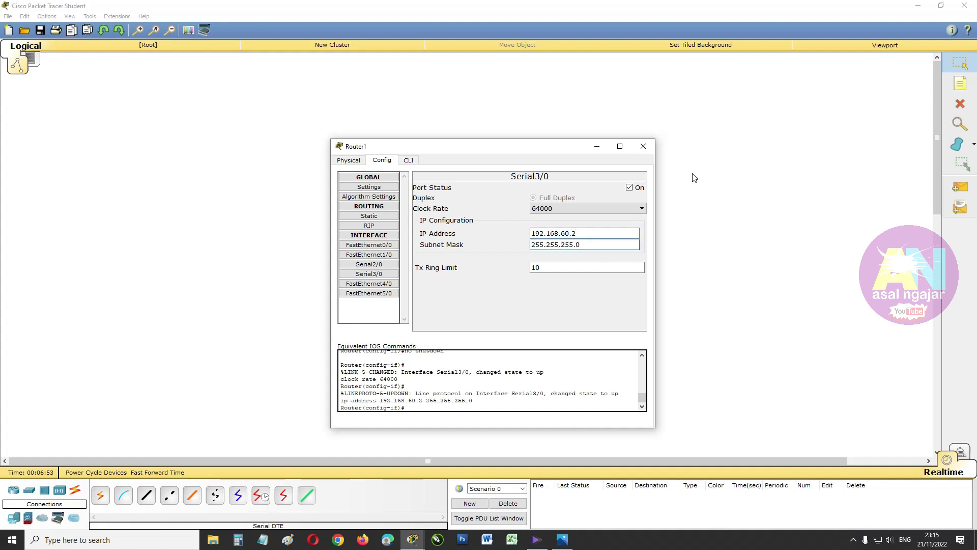
pyautogui.click(644, 147)
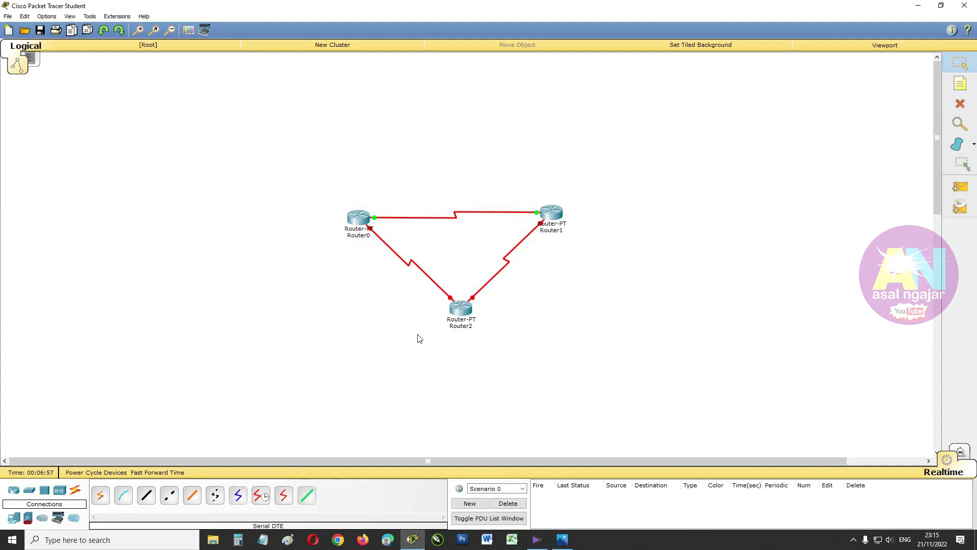
# Turn on Router2's Serial2/0 interface with clock rate 64000, IP address 192.168.80.1 and subnet mask 255.255.255.0
pyautogui.click(462, 314)
pyautogui.click(382, 160)
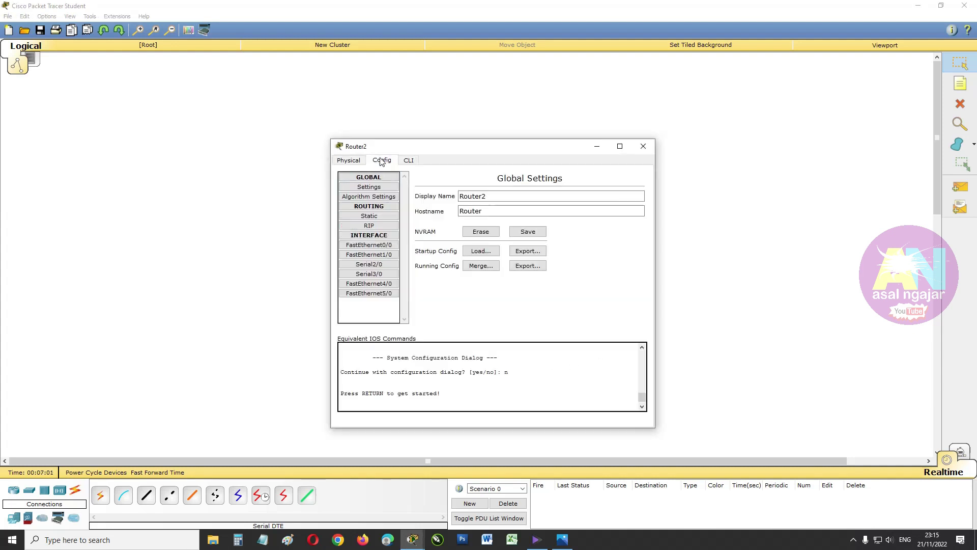
pyautogui.click(383, 264)
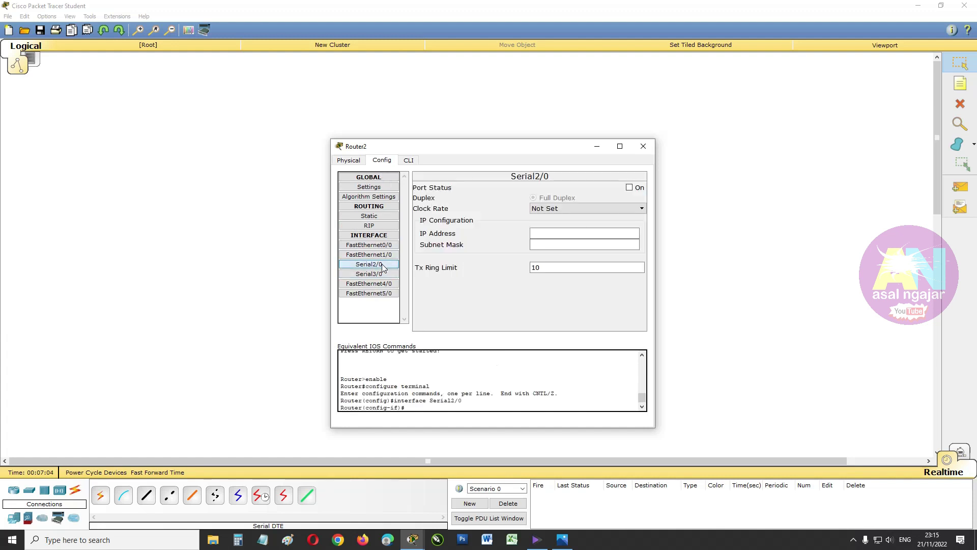
pyautogui.click(630, 187)
pyautogui.click(630, 209)
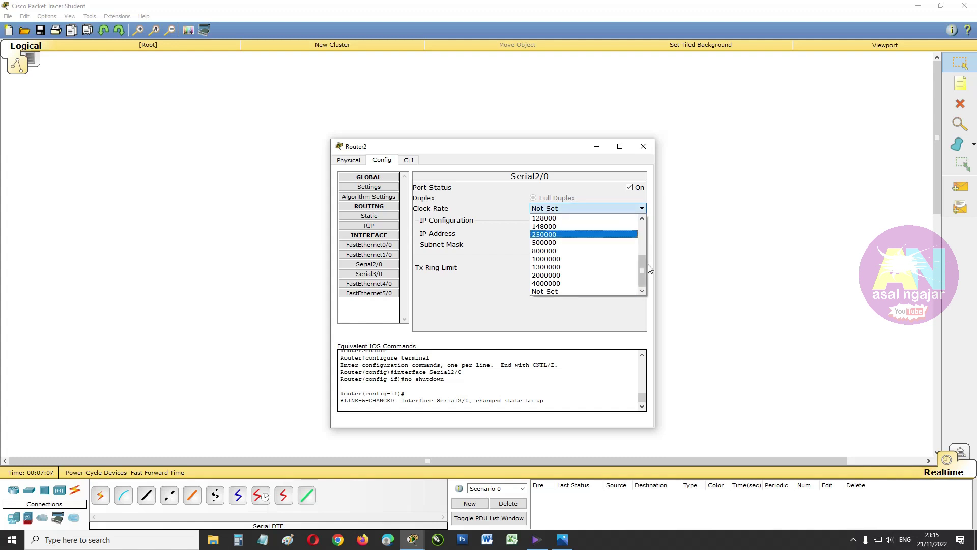
pyautogui.moveTo(640, 273); pyautogui.dragTo(640, 241)
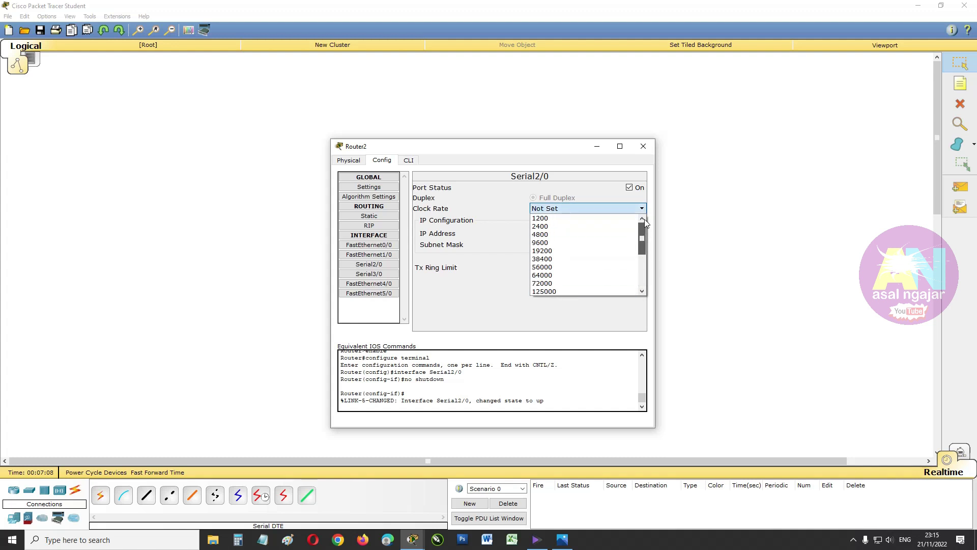
pyautogui.click(565, 275)
pyautogui.click(555, 234)
pyautogui.write('192.168.80.1')
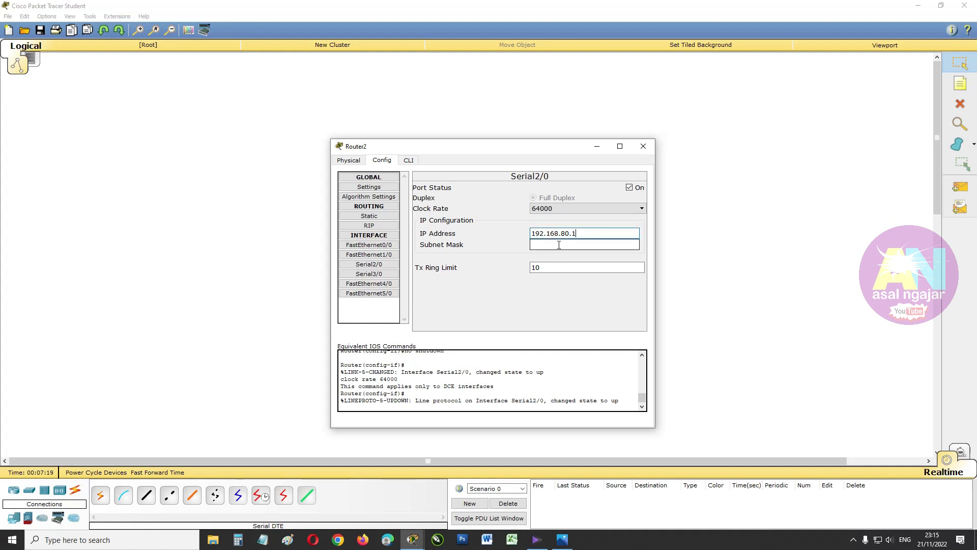
pyautogui.click(559, 245)
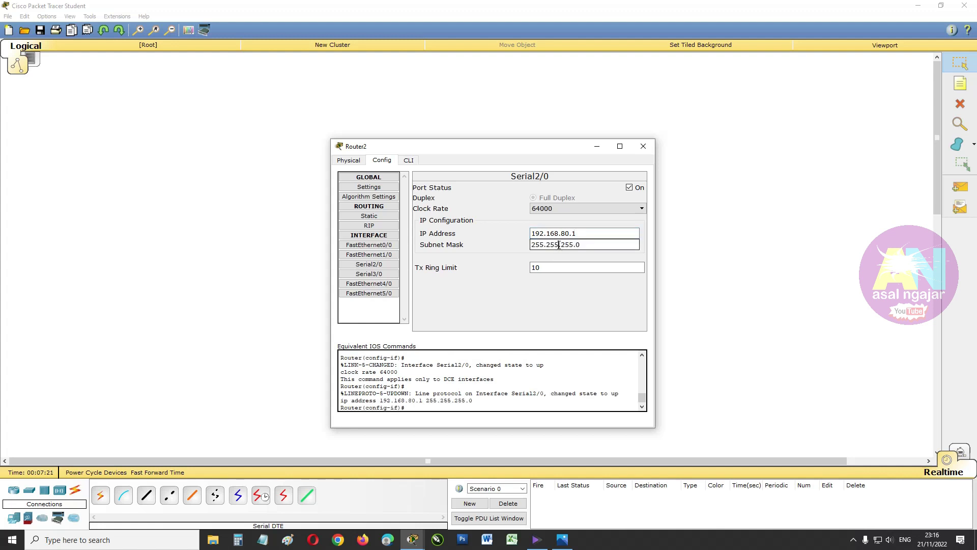
# Turn on Router2's Serial3/0 interface with clock rate 64000, IP address 192.168.70.2 and subnet mask 255.255.255.0, and close the router's window
pyautogui.click(386, 275)
pyautogui.click(630, 188)
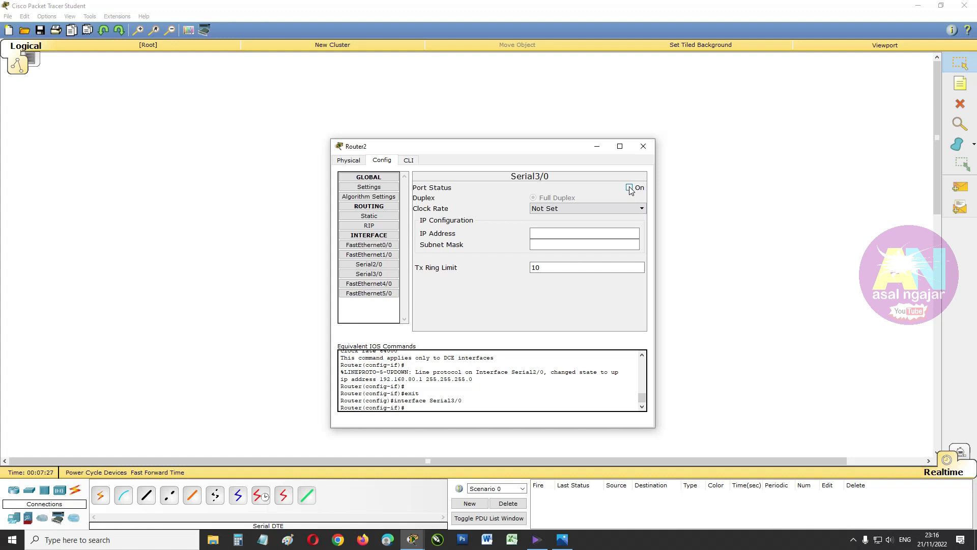
pyautogui.click(634, 209)
pyautogui.scroll(3, 640, 275)
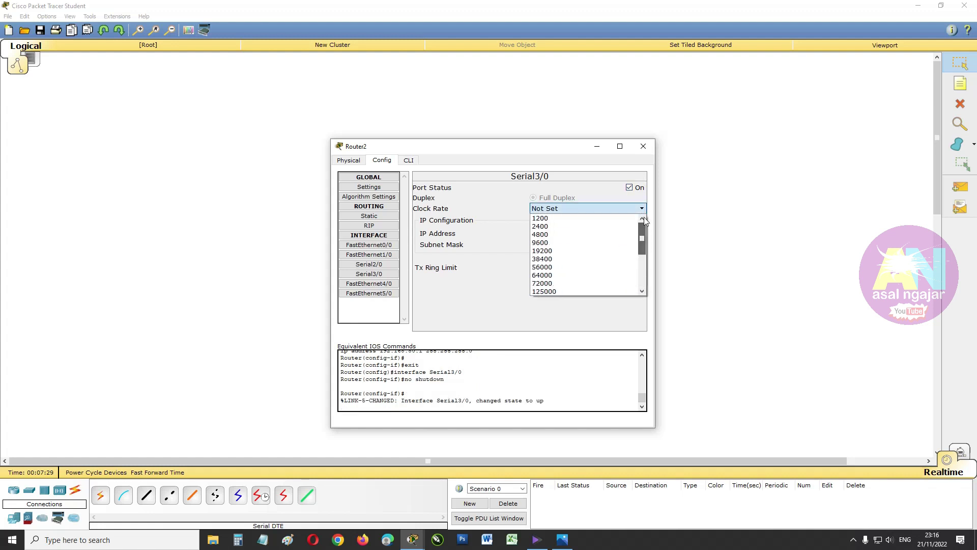
pyautogui.click(585, 276)
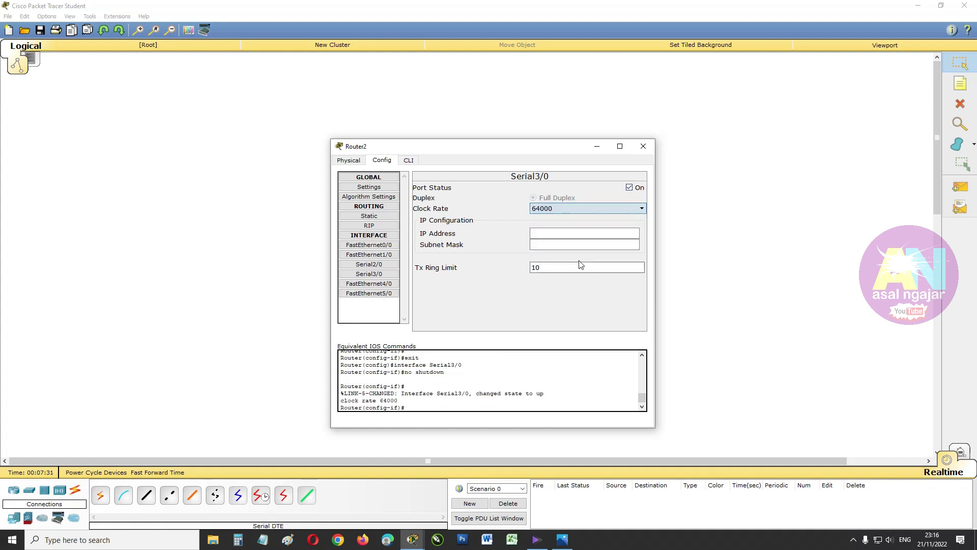
pyautogui.click(571, 232)
pyautogui.write('192.1')
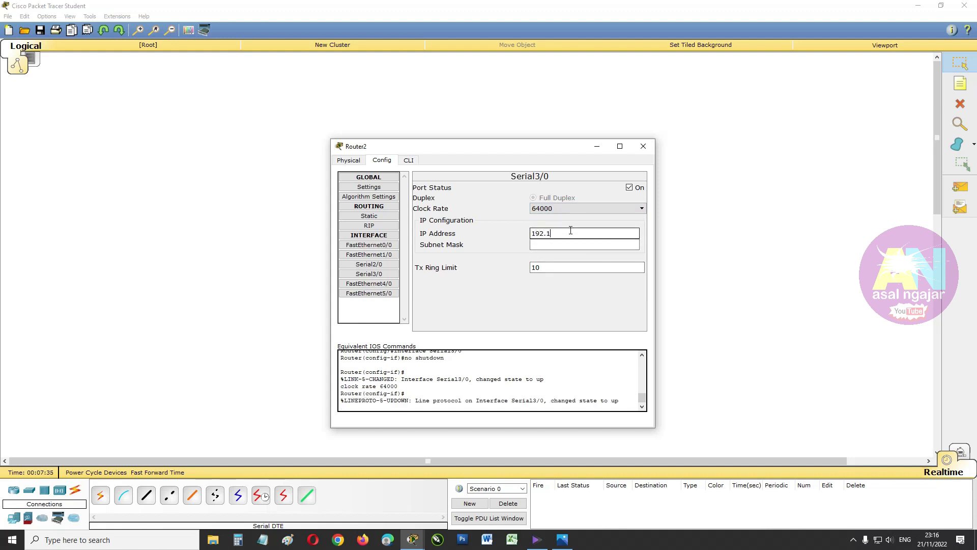
pyautogui.write('68.70.2')
pyautogui.click(573, 246)
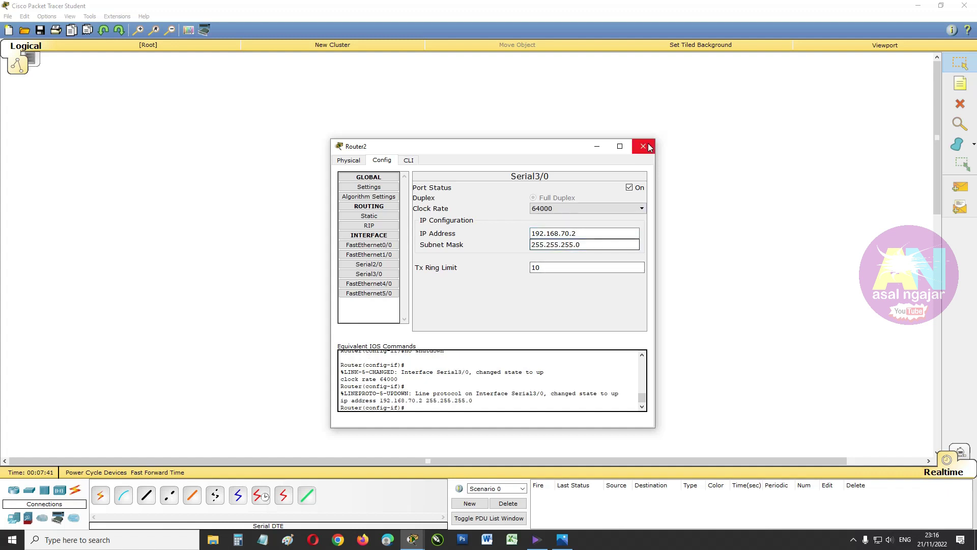
pyautogui.click(643, 146)
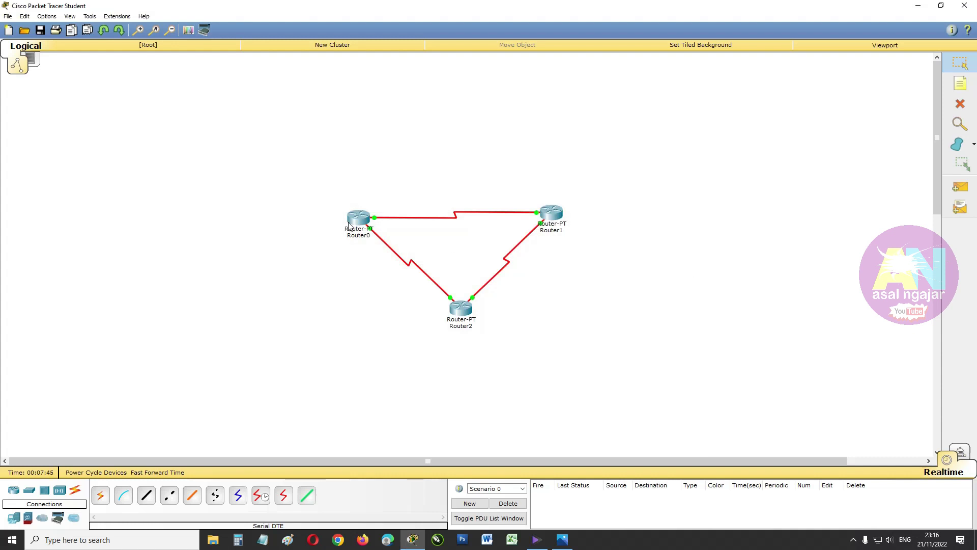
# Nudge Router0 slightly and label its link to Router1 with the notes "S2 192.168.60.1" near Router0 and "S3 192.168.60.2" near Router1
pyautogui.moveTo(355, 221); pyautogui.dragTo(357, 219)
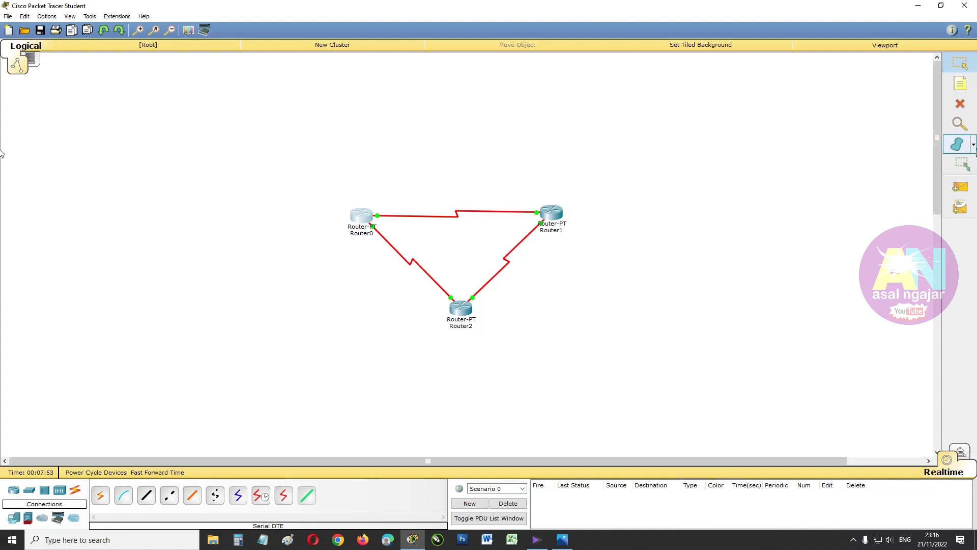
pyautogui.click(960, 83)
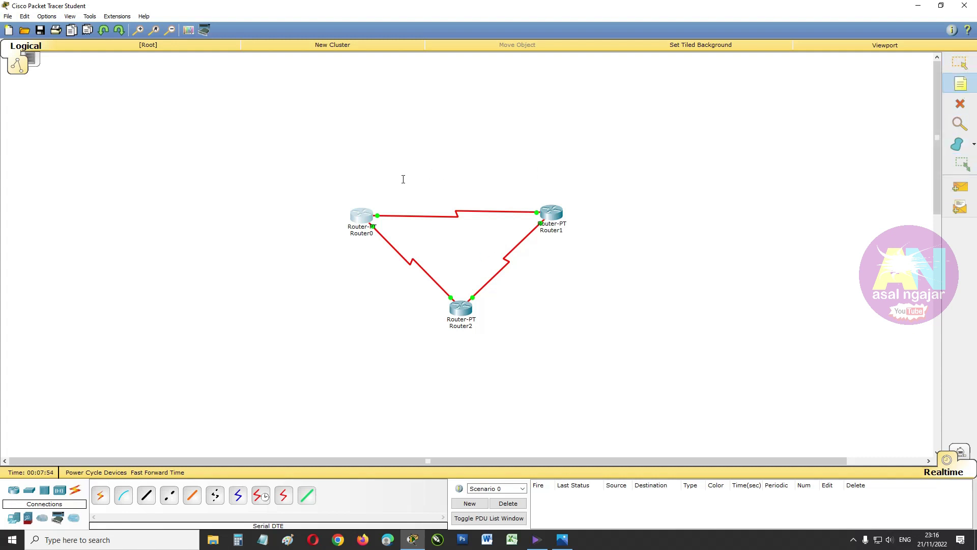
pyautogui.click(384, 201)
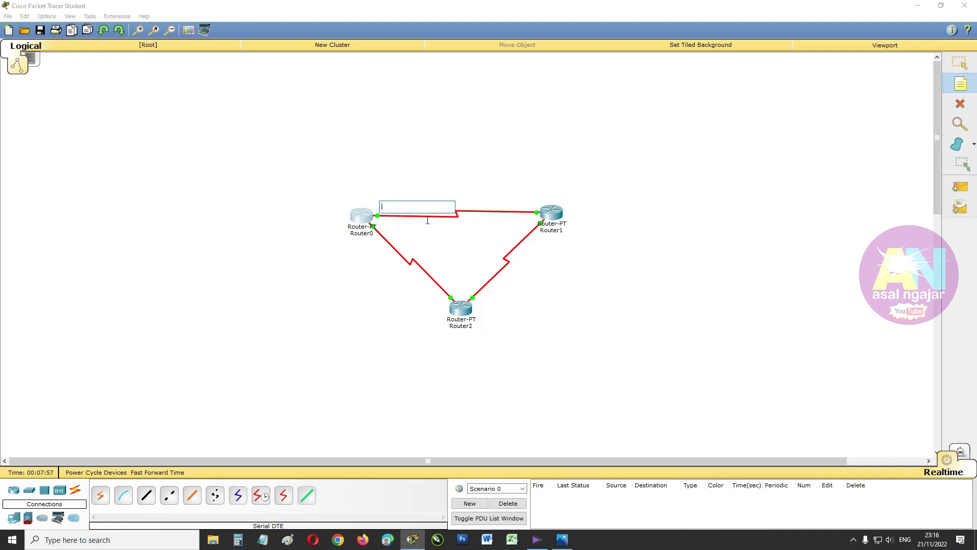
pyautogui.write('S2')
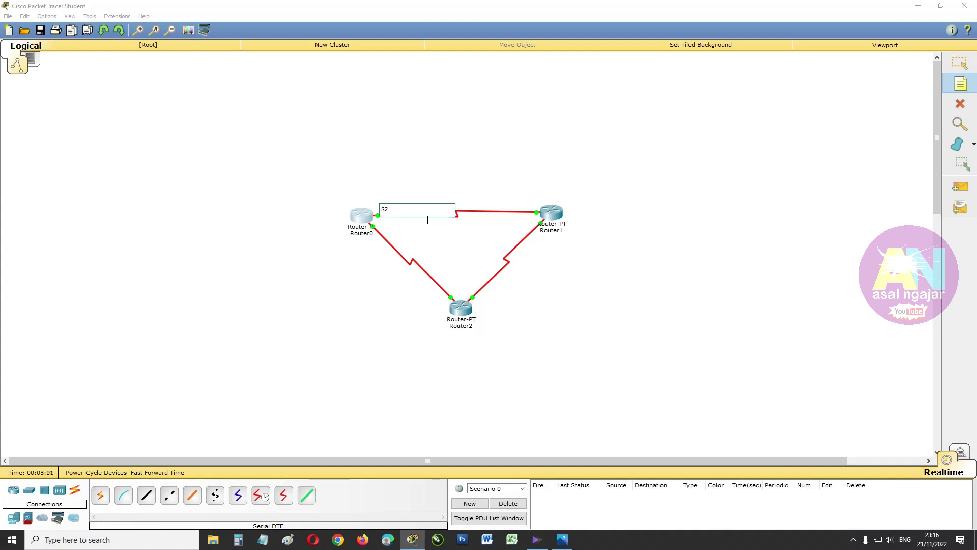
pyautogui.write(' 192.168.60.1')
pyautogui.click(502, 199)
pyautogui.write('S3')
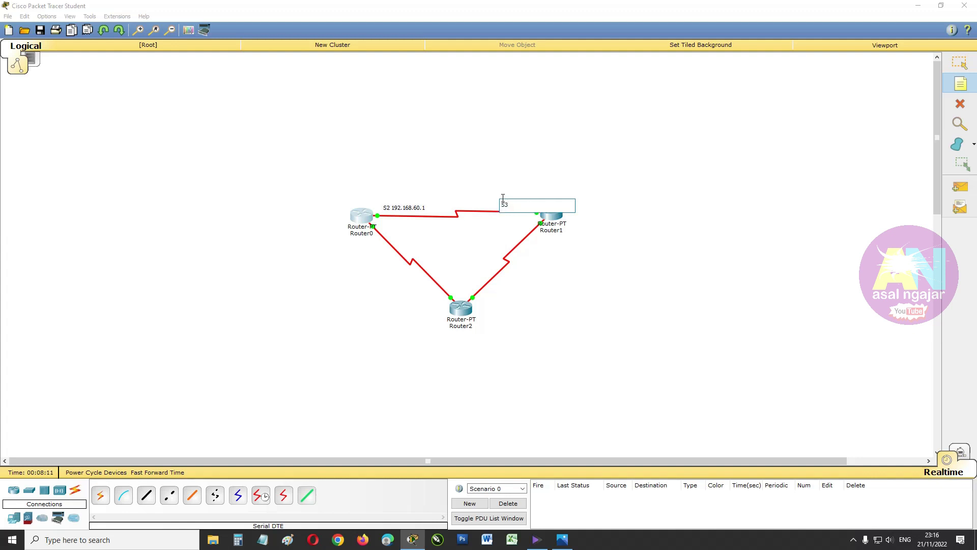
pyautogui.write(' 192.168.60.2')
# Label the link between Router1 and Router2 with the notes "S2 192.168.70.1" beside its middle and "S3 192.168.70.2" beside Router2
pyautogui.click(528, 258)
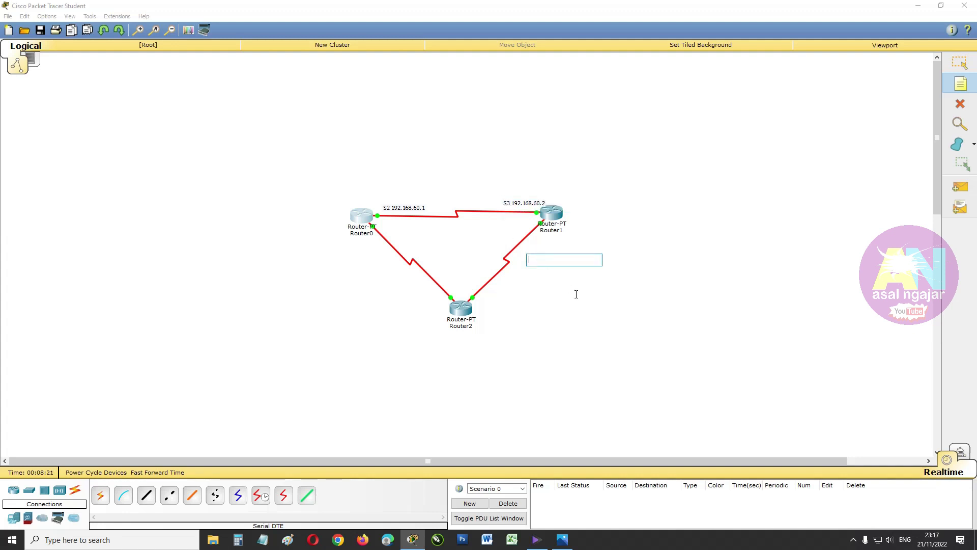
pyautogui.write('S2 192.168.70.1')
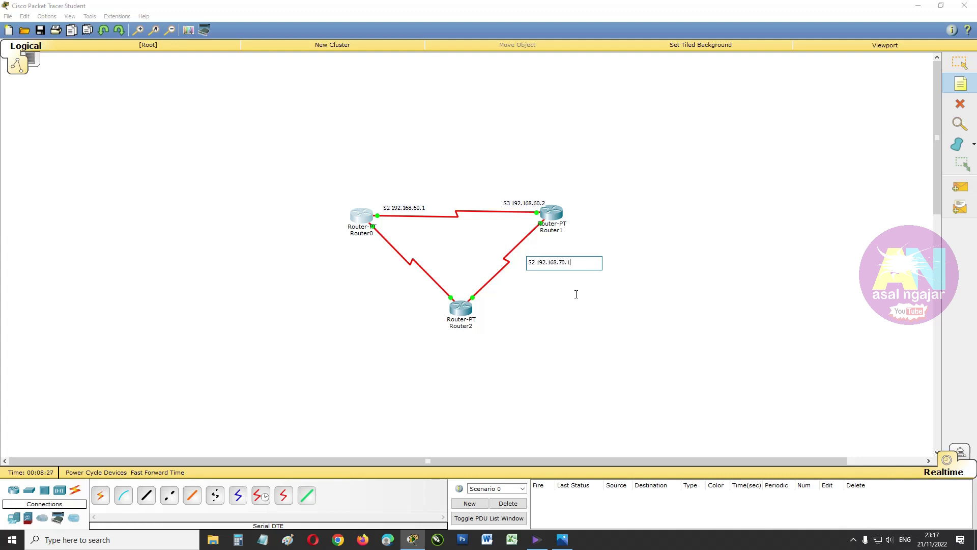
pyautogui.click(501, 298)
pyautogui.click(499, 323)
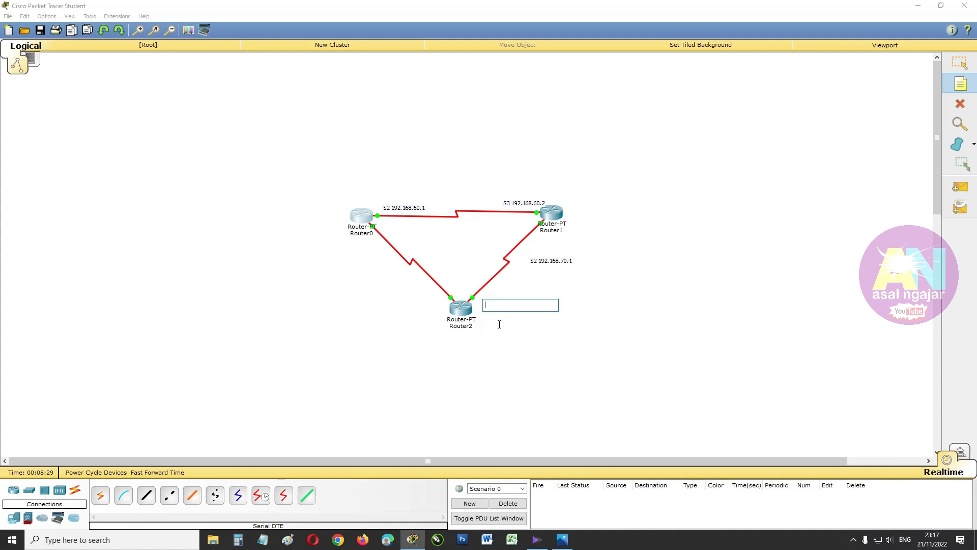
pyautogui.write('S3 192.168.70.2')
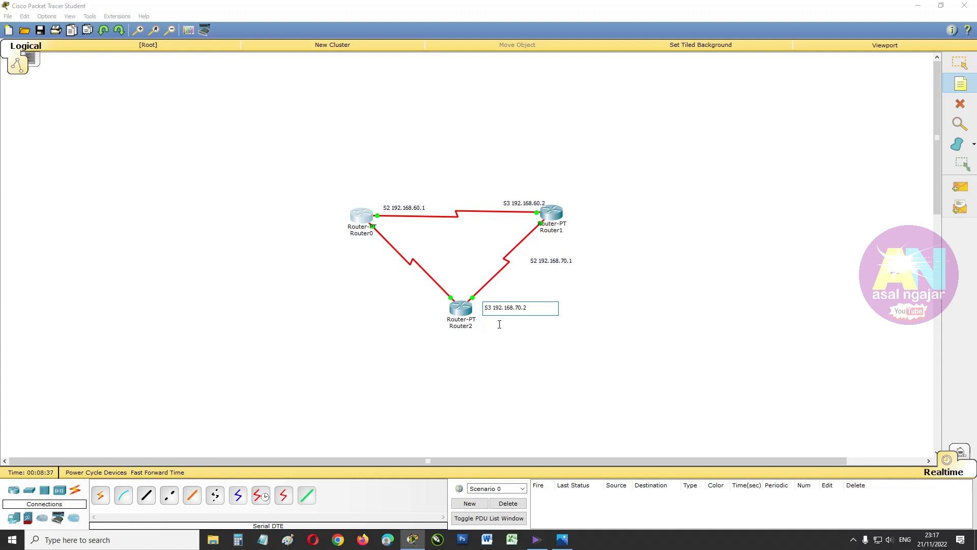
# Label the link between Router2 and Router0 with the notes "S2 192.168.80.1" beside Router2 and "S3 192.168.80.2" below Router0
pyautogui.click(382, 305)
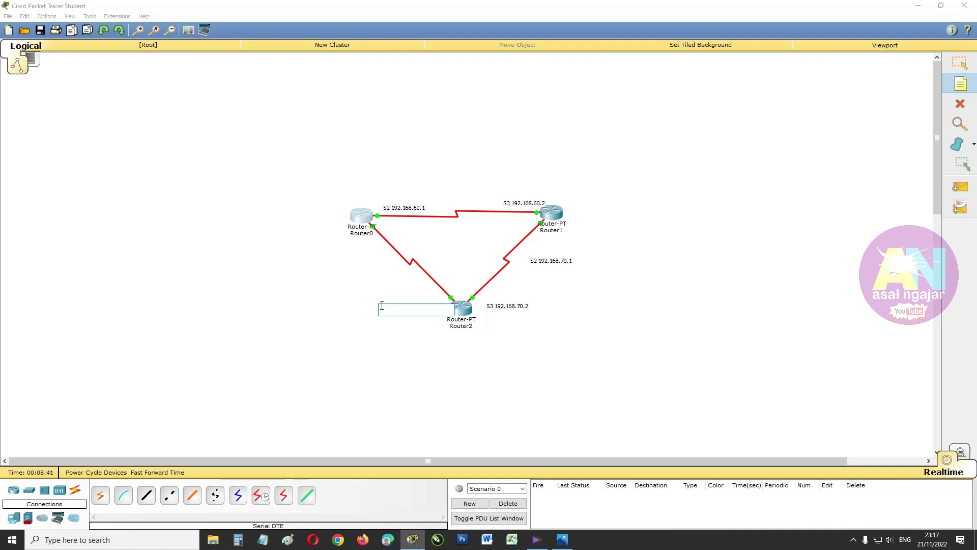
pyautogui.write('S2 1')
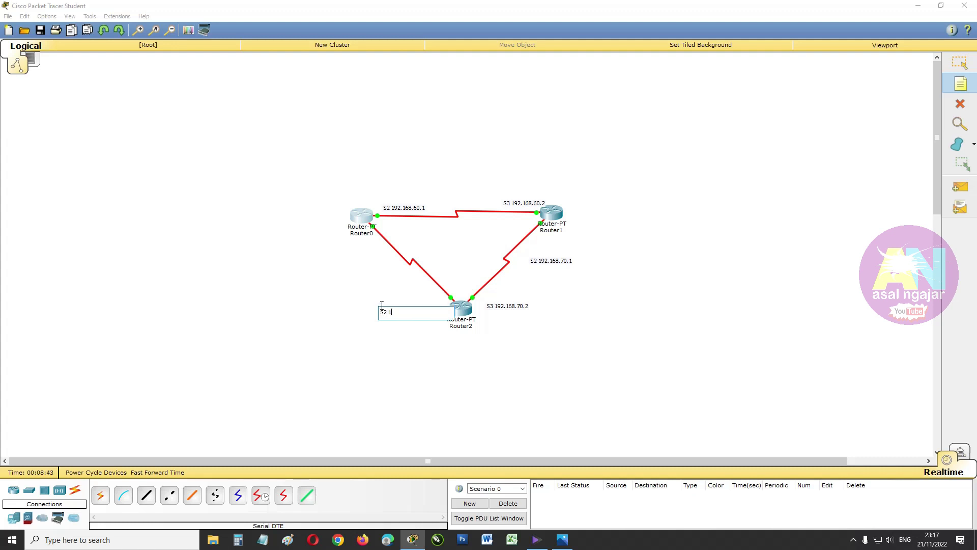
pyautogui.write('92.168.80.1')
pyautogui.click(348, 253)
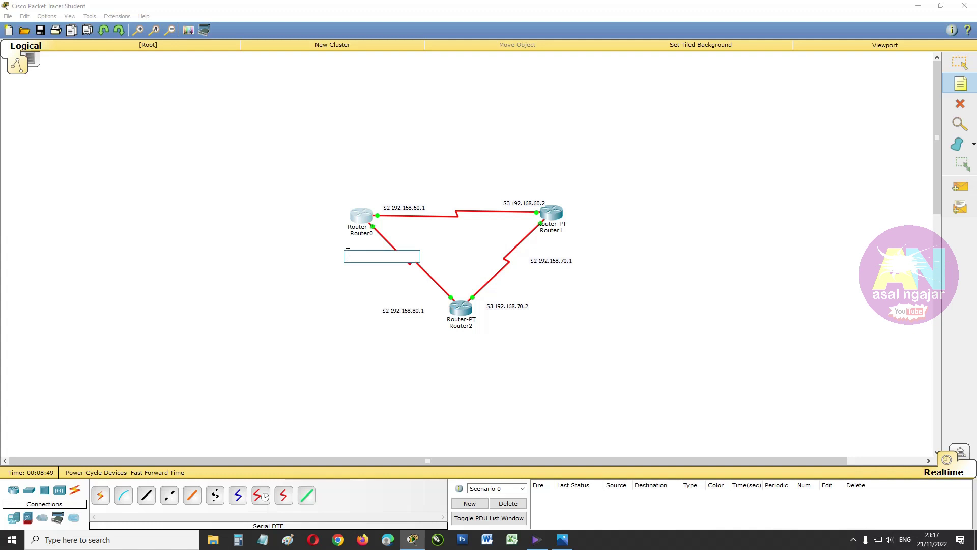
pyautogui.write('S3 192.168.80.2')
# Move the address notes closer to their link ends, except the "S2 192.168.60.1" note beside Router0
pyautogui.click(961, 62)
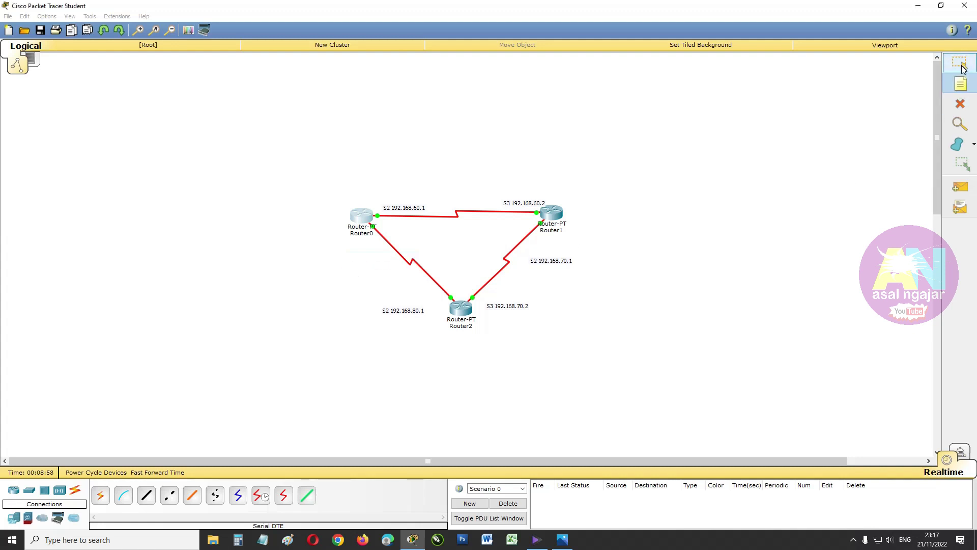
pyautogui.moveTo(564, 265); pyautogui.dragTo(558, 251)
pyautogui.moveTo(512, 308); pyautogui.dragTo(508, 303)
pyautogui.moveTo(416, 314); pyautogui.dragTo(430, 306)
pyautogui.moveTo(382, 258); pyautogui.dragTo(375, 249)
pyautogui.moveTo(529, 206); pyautogui.dragTo(521, 205)
pyautogui.click(616, 234)
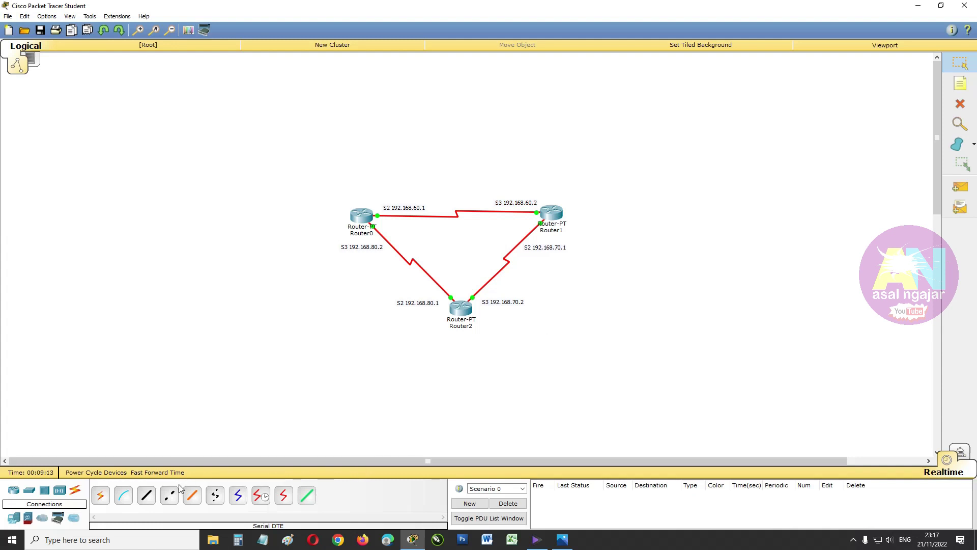
# Add two 2950-24 switches, one to the left of Router0 and one below Router2
pyautogui.click(34, 491)
pyautogui.click(100, 495)
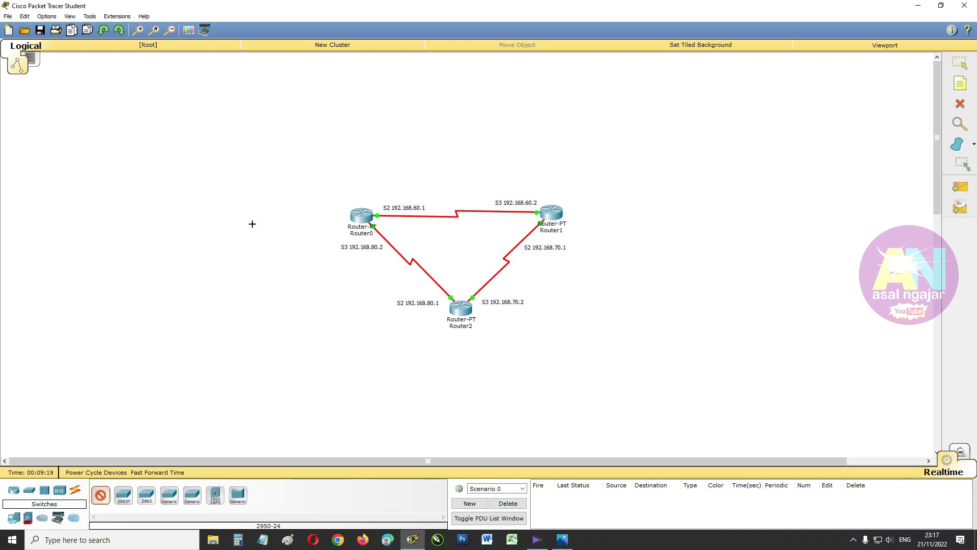
pyautogui.click(289, 220)
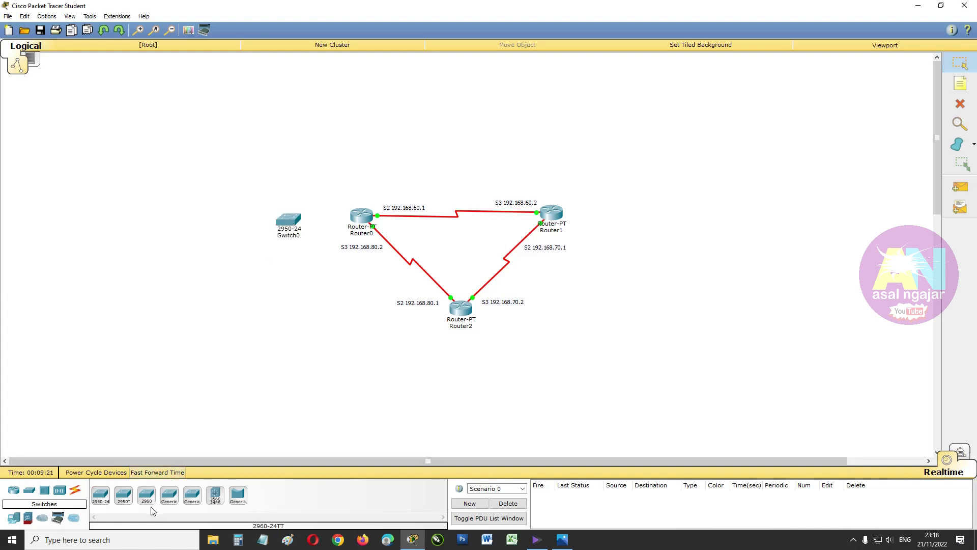
pyautogui.click(100, 495)
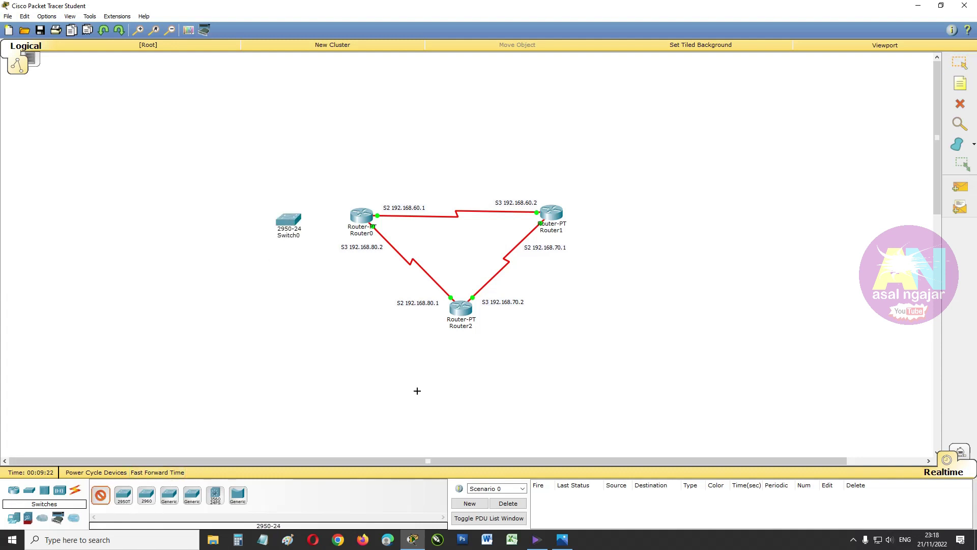
pyautogui.click(458, 365)
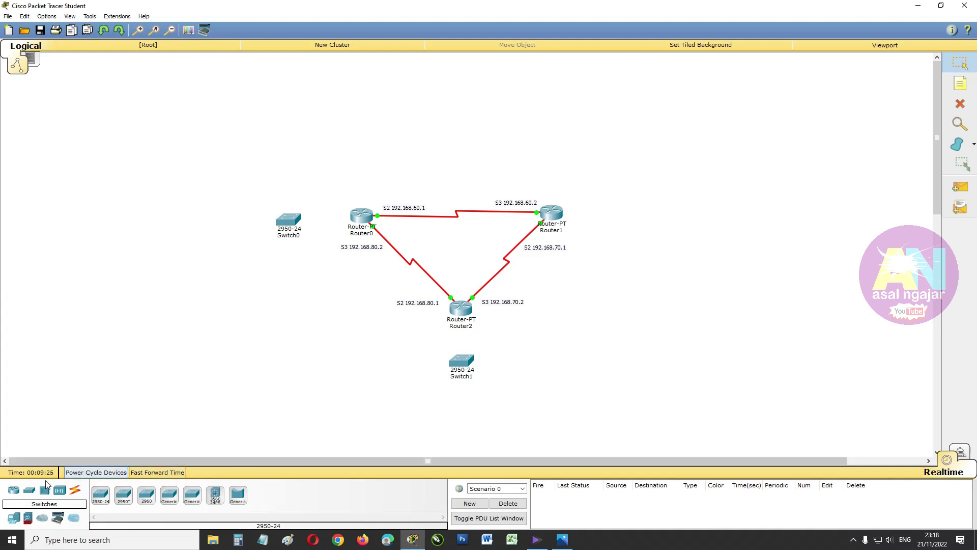
# Add a generic Hub-PT to the right of Router1 and adjust its position slightly
pyautogui.click(44, 490)
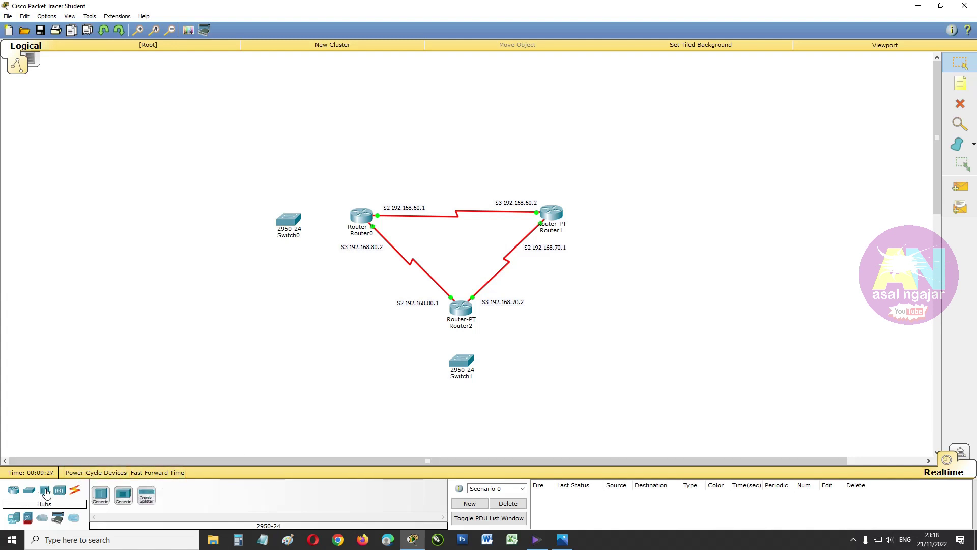
pyautogui.click(101, 492)
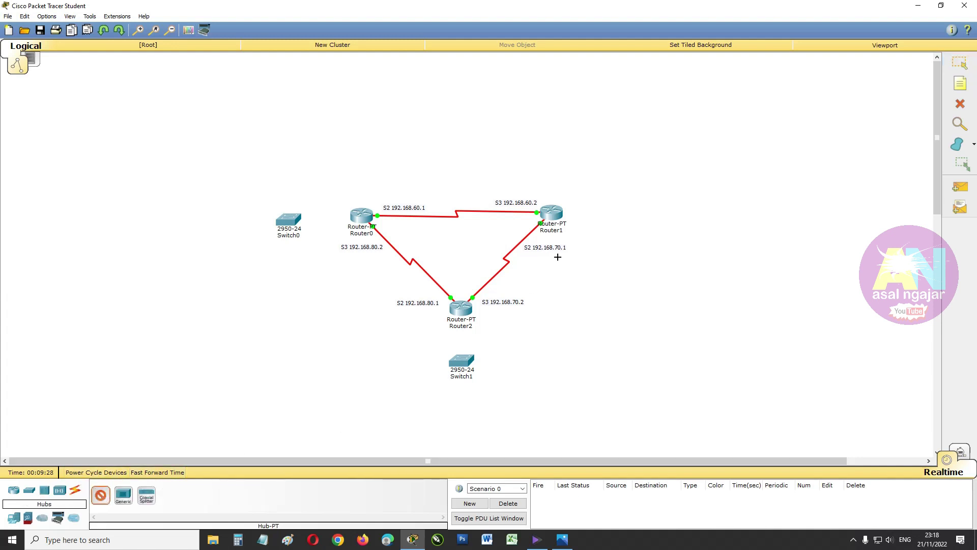
pyautogui.click(630, 211)
pyautogui.moveTo(631, 213); pyautogui.dragTo(639, 216)
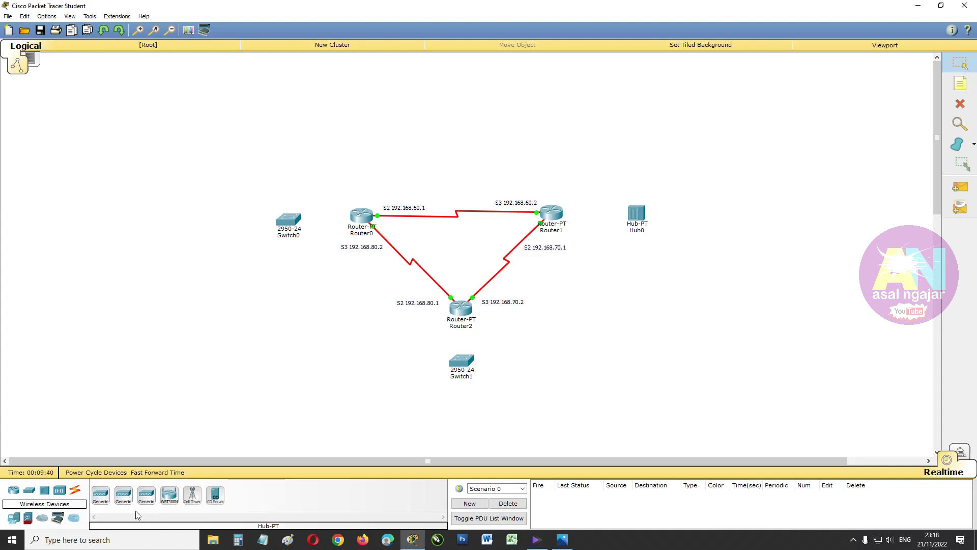
# Add an AccessPoint-PT to the left of Switch1 and a WRT300N wireless router below and to the right of Hub0
pyautogui.click(101, 495)
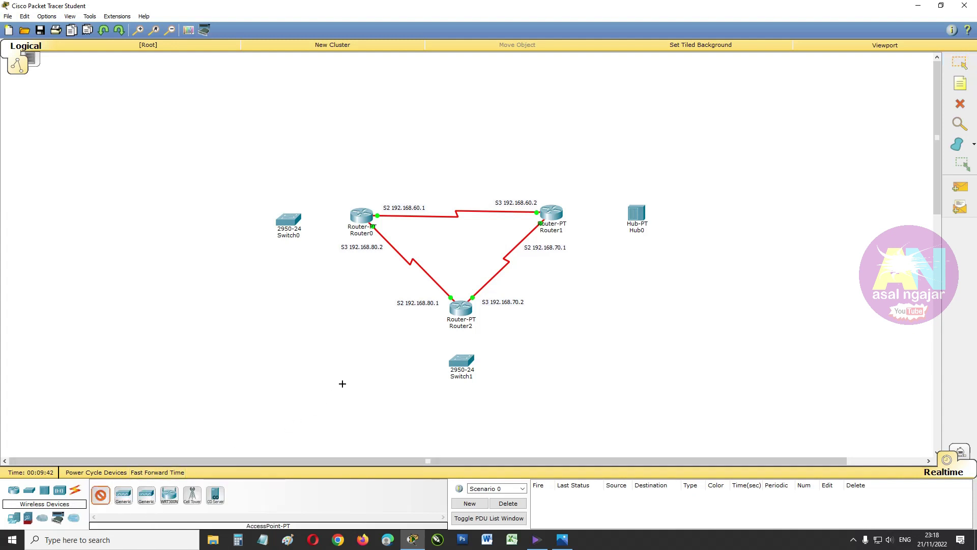
pyautogui.click(370, 367)
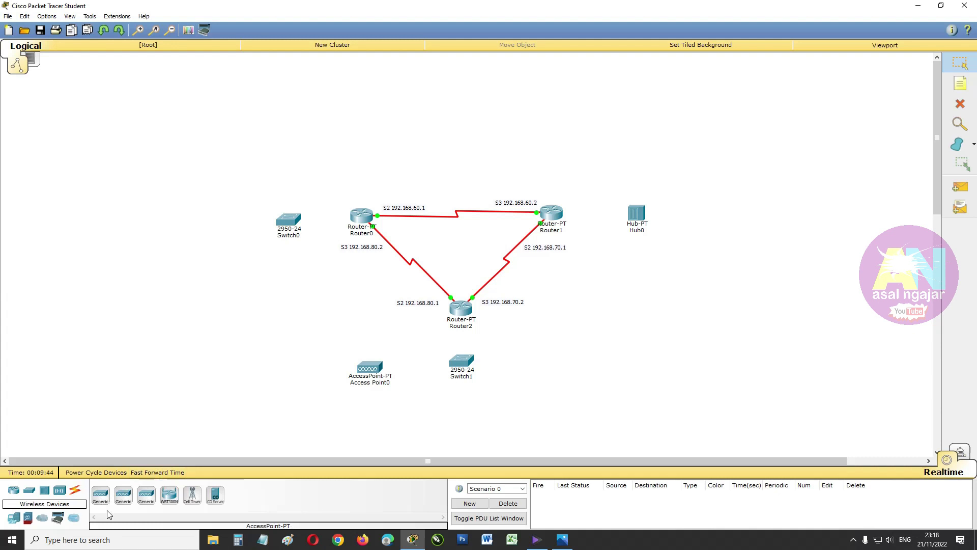
pyautogui.click(169, 495)
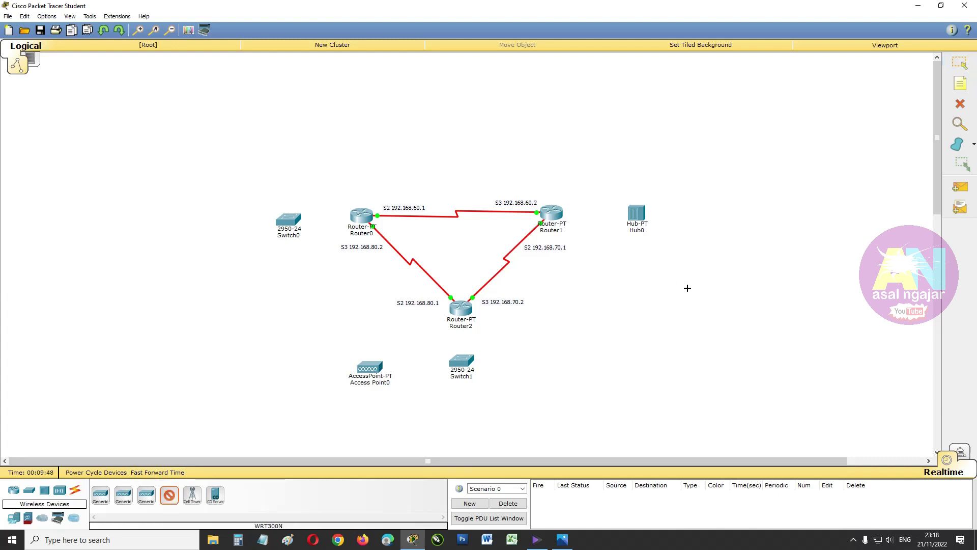
pyautogui.click(721, 292)
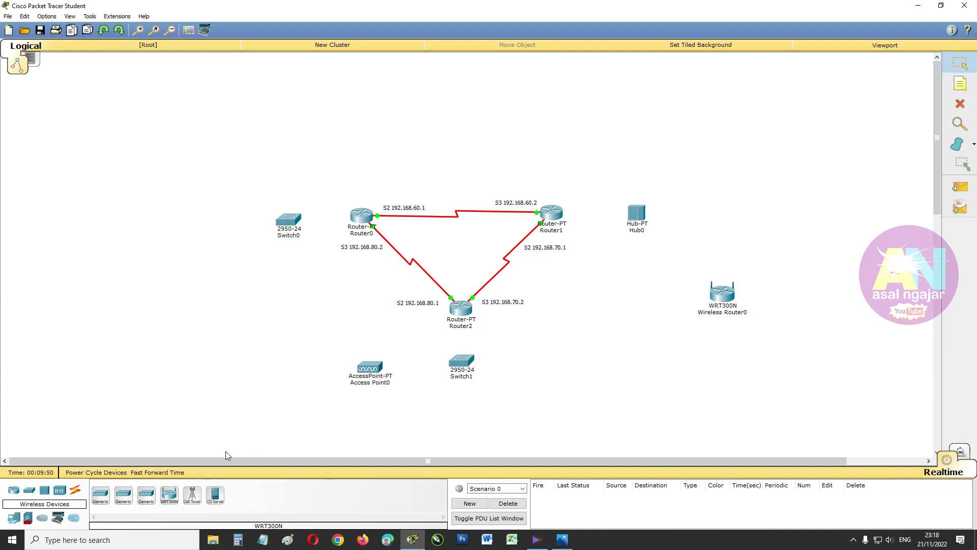
# Add two PCs to the right of Hub0, one above and one below its level, and shift Wireless Router0 slightly down
pyautogui.click(13, 519)
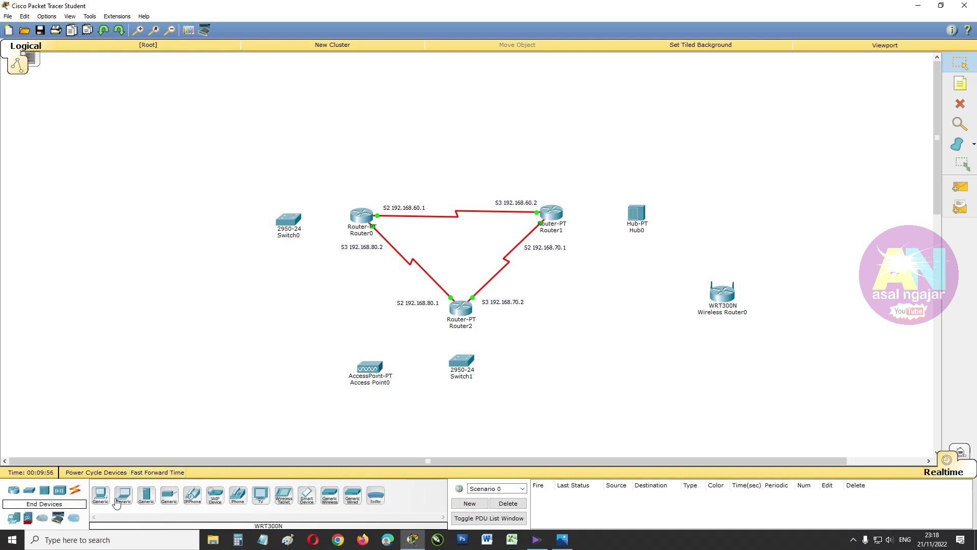
pyautogui.click(100, 495)
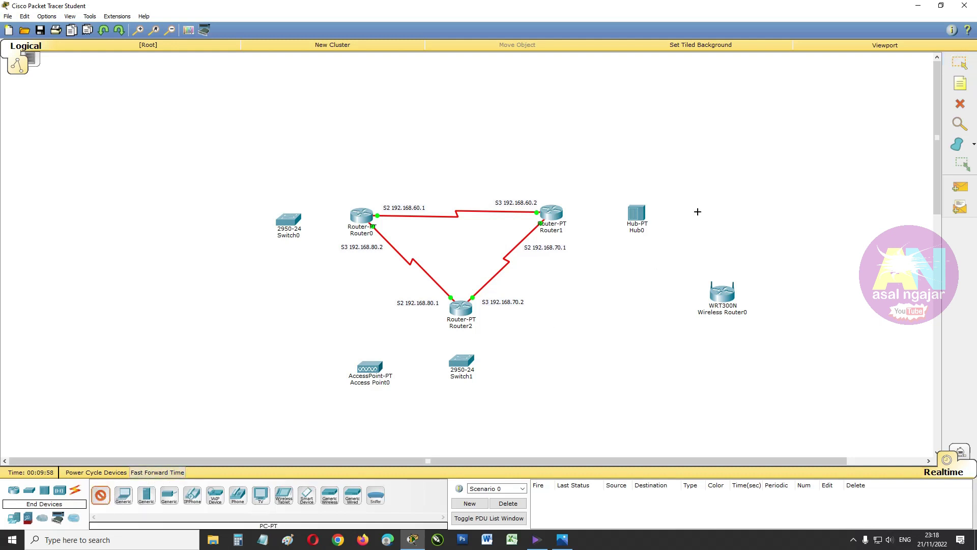
pyautogui.click(727, 158)
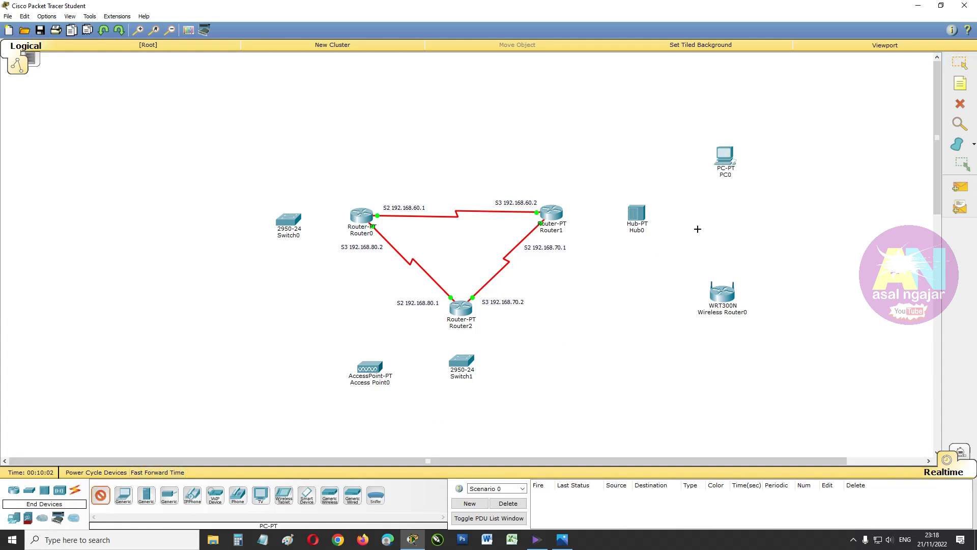
pyautogui.click(719, 235)
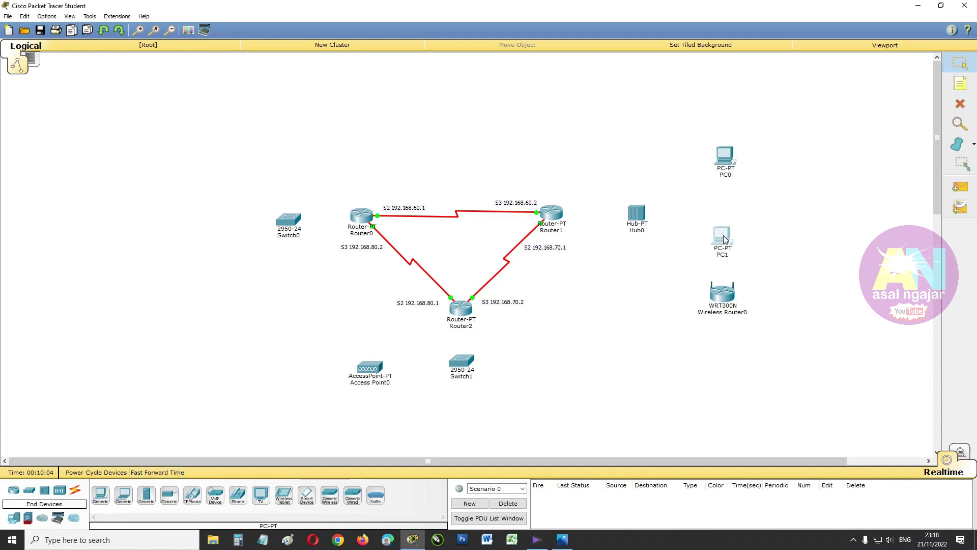
pyautogui.moveTo(726, 303); pyautogui.dragTo(722, 315)
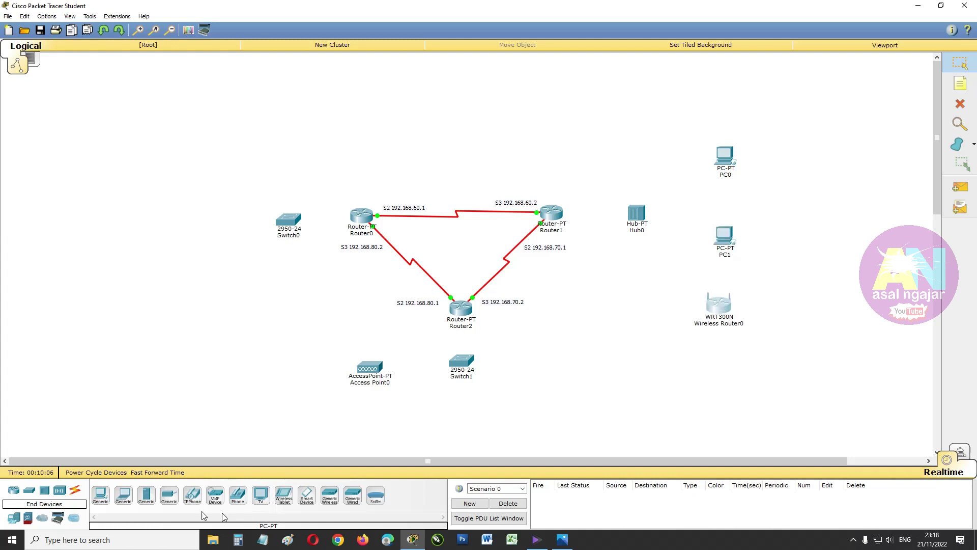
# Add two PCs below Switch1, one on each side, and align them at about the same height
pyautogui.click(123, 494)
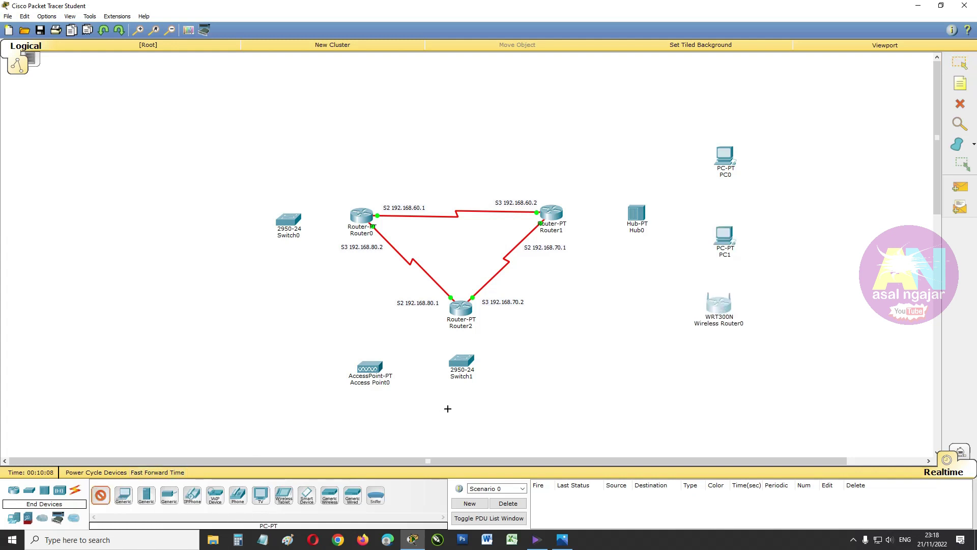
pyautogui.click(519, 407)
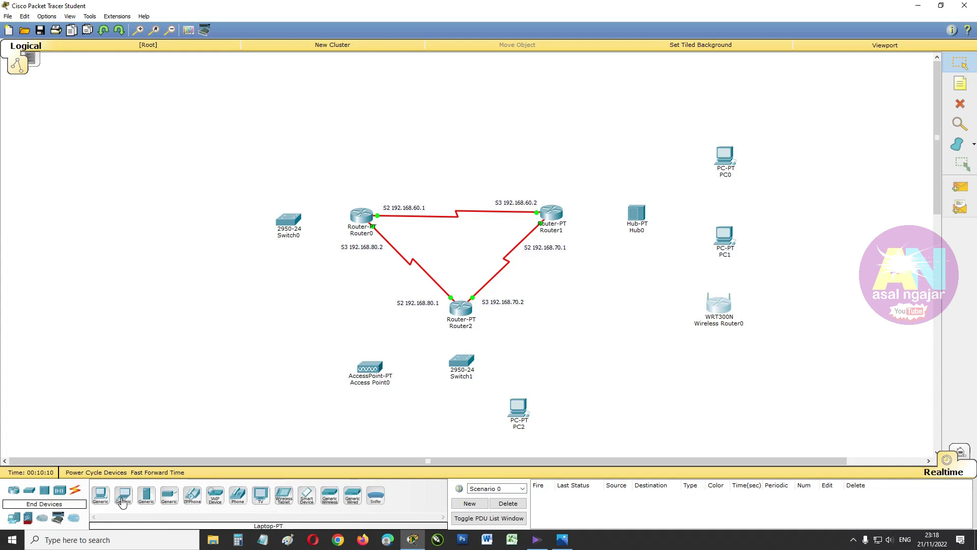
pyautogui.click(427, 418)
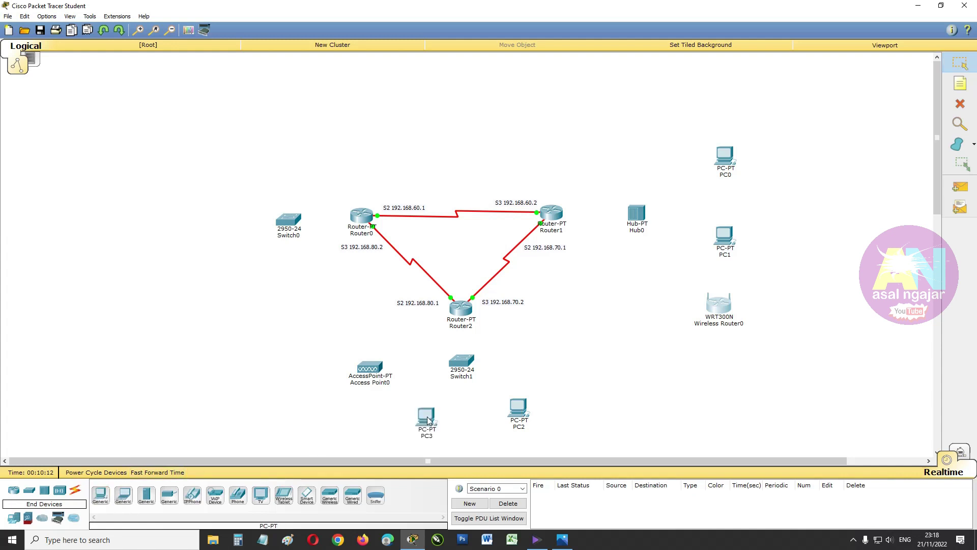
pyautogui.moveTo(428, 417); pyautogui.dragTo(426, 411)
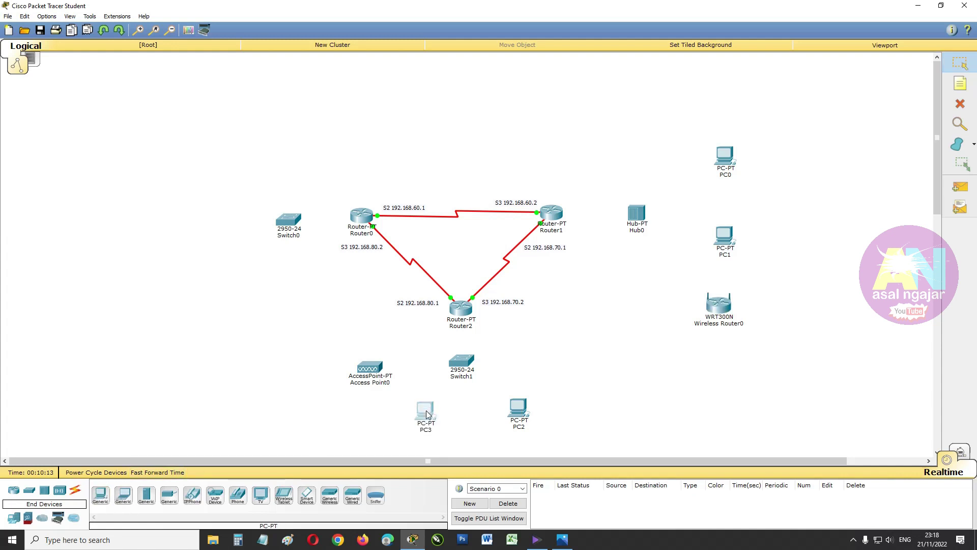
# Add two laptops below Access Point0 and move the access point left so it sits between them
pyautogui.click(126, 495)
pyautogui.click(284, 419)
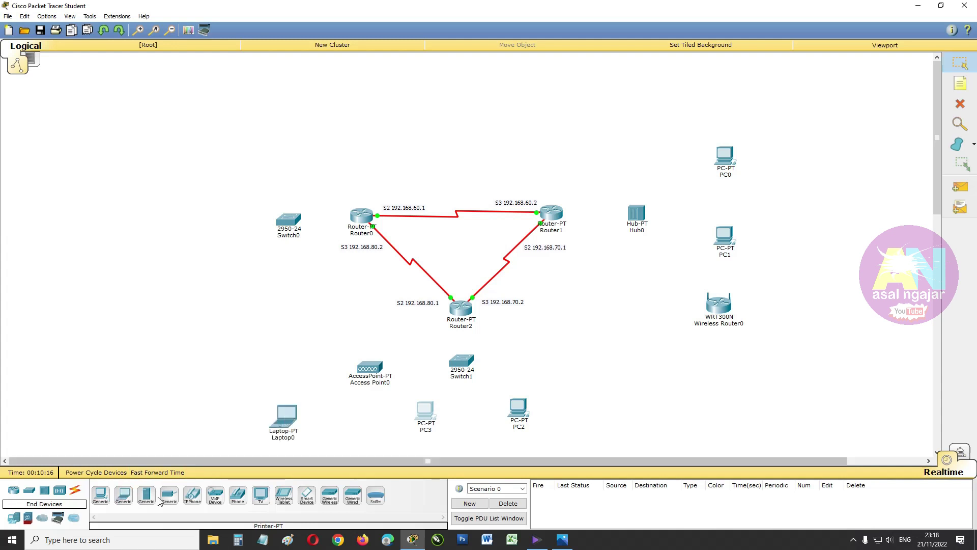
pyautogui.click(131, 500)
pyautogui.click(369, 417)
pyautogui.moveTo(367, 374); pyautogui.dragTo(328, 371)
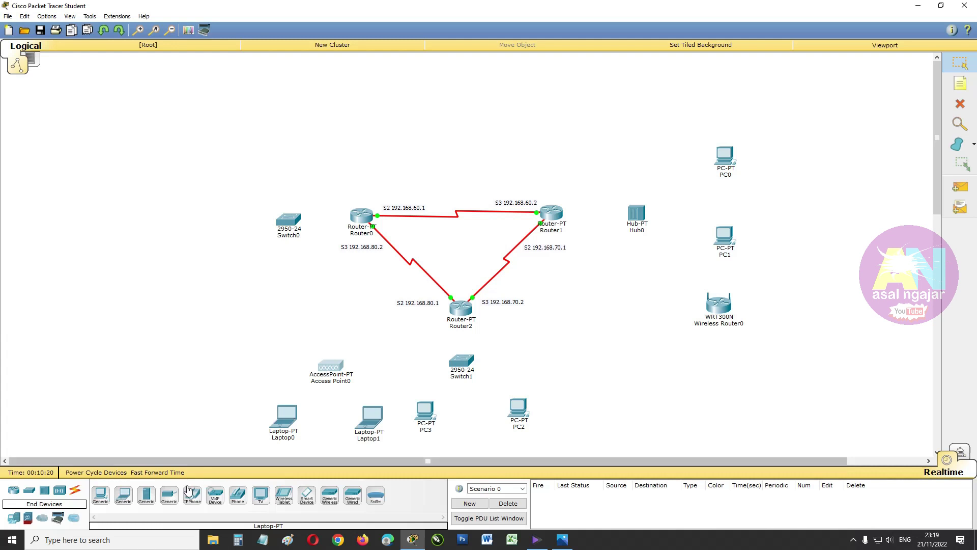
# Add two laptops to the right of Wireless Router0, one above the other, and nudge the upper one into line
pyautogui.click(123, 495)
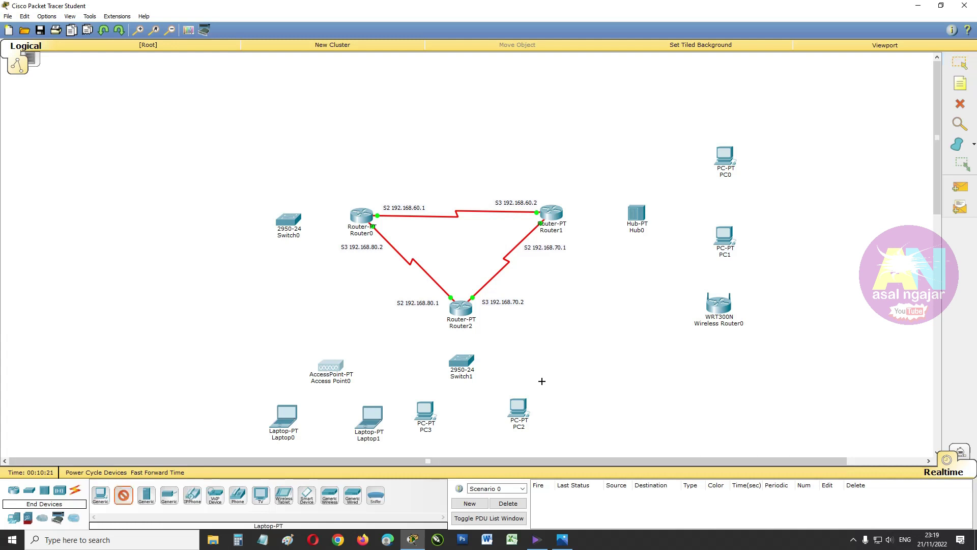
pyautogui.click(797, 288)
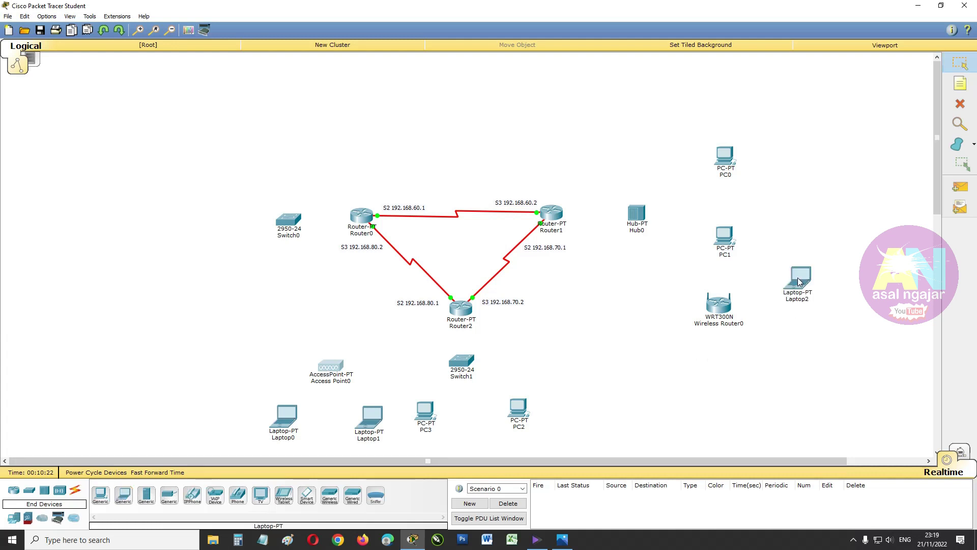
pyautogui.click(123, 495)
pyautogui.click(808, 352)
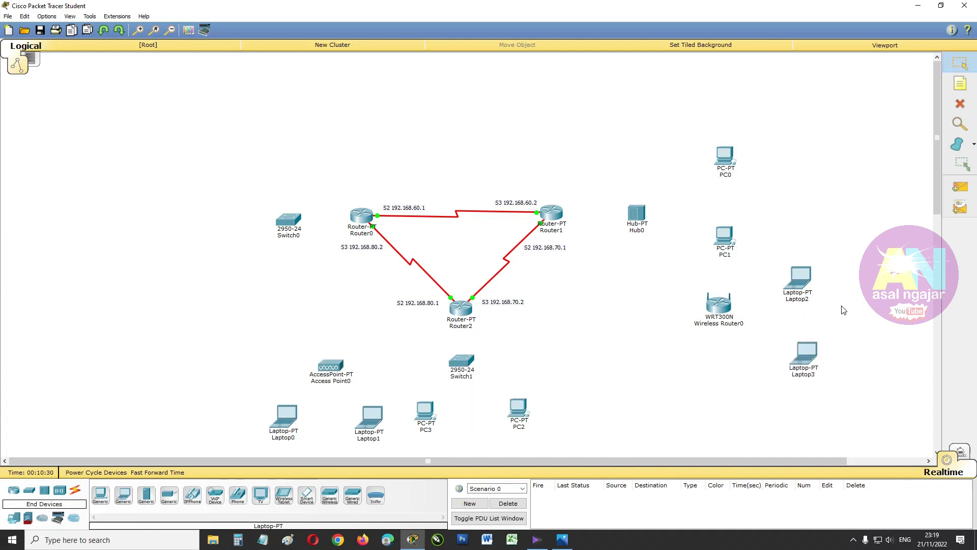
pyautogui.moveTo(810, 290); pyautogui.dragTo(816, 288)
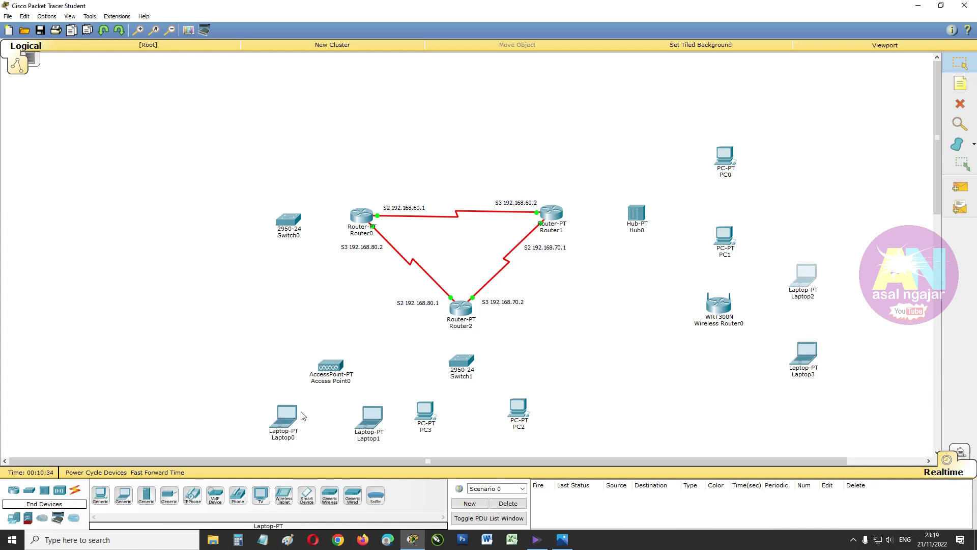
# Add three servers in a vertical column to the left of Switch0
pyautogui.click(146, 493)
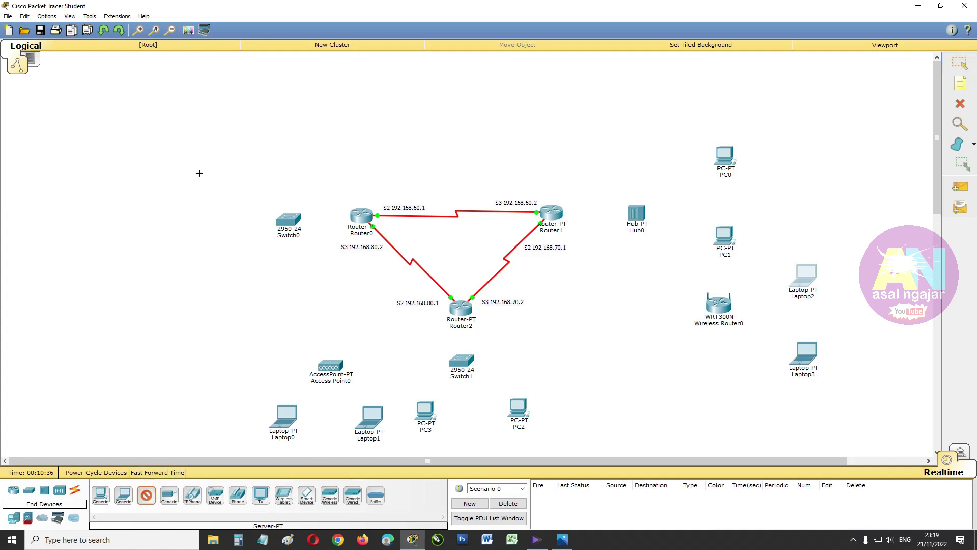
pyautogui.click(202, 148)
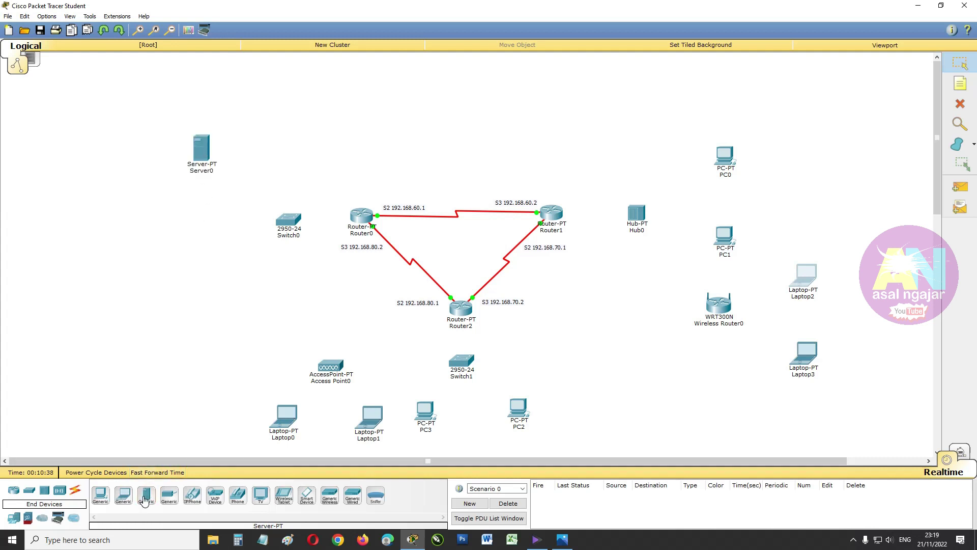
pyautogui.click(200, 225)
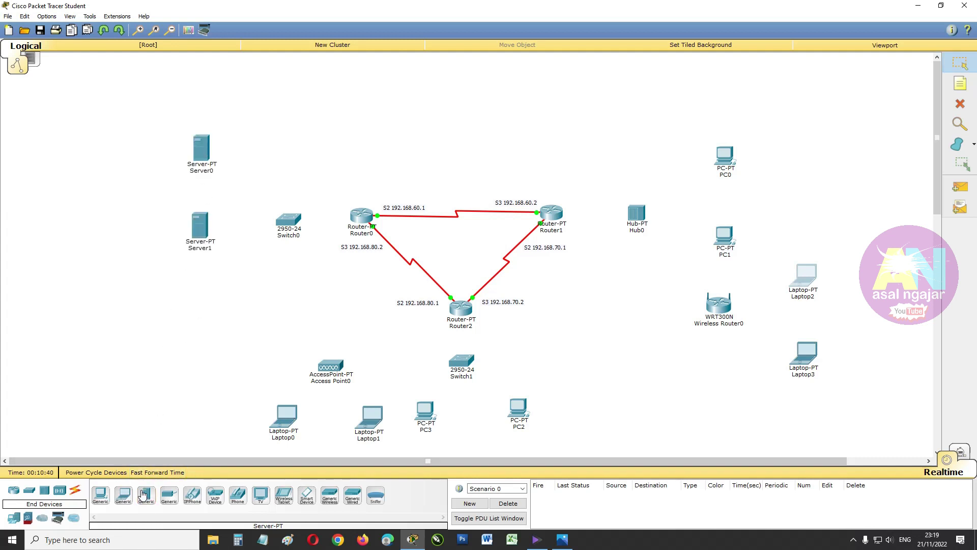
pyautogui.click(201, 291)
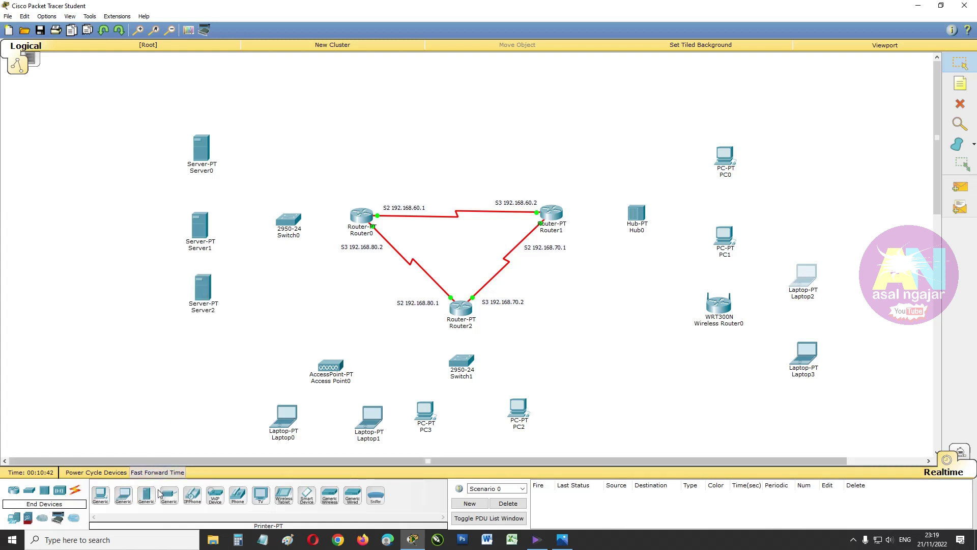
# Add a fourth server at the bottom of the server column and a generic Cloud-PT above Switch0
pyautogui.click(203, 352)
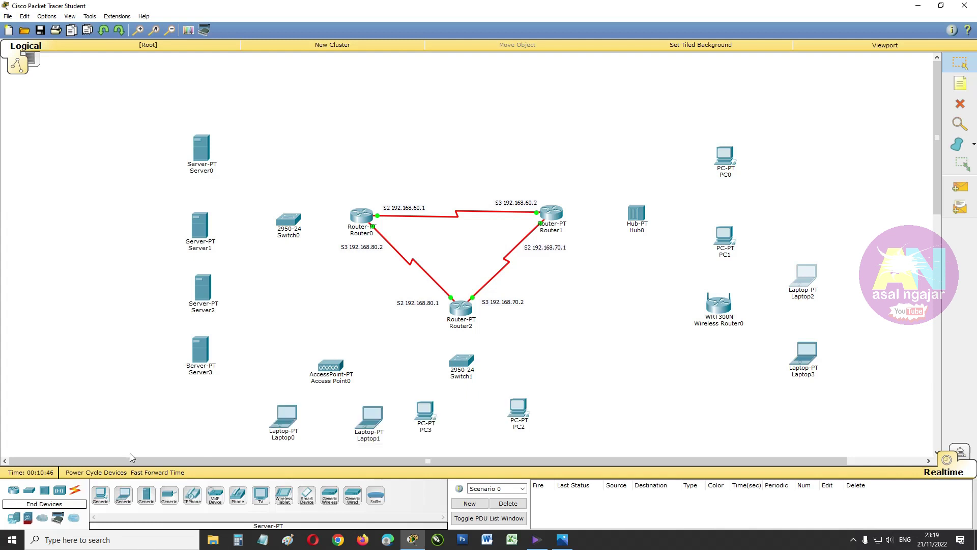
pyautogui.click(43, 518)
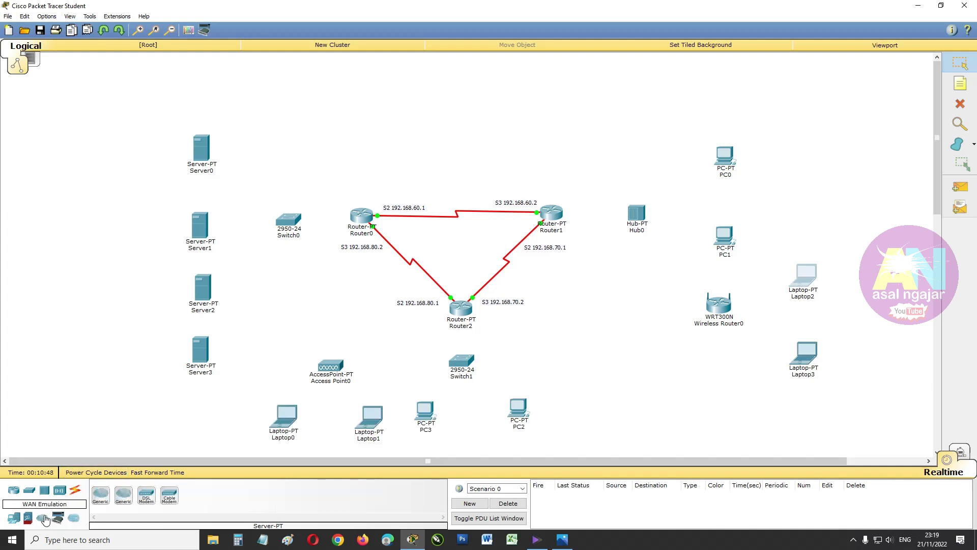
pyautogui.click(100, 498)
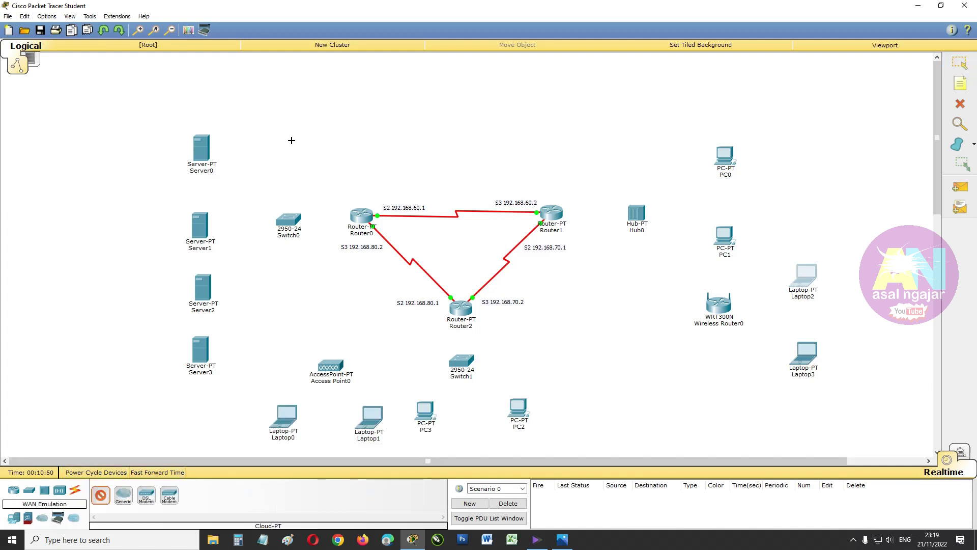
pyautogui.click(291, 140)
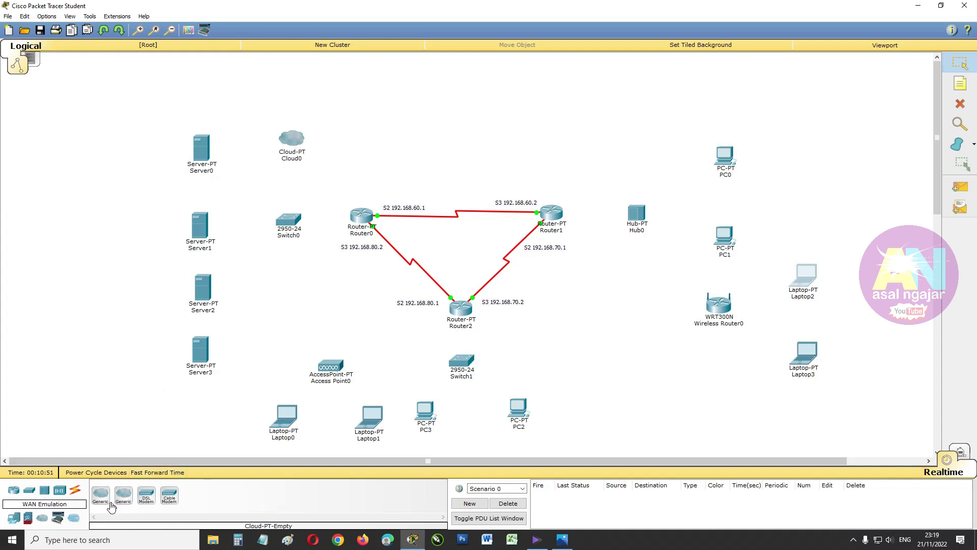
# Add two TVs above Cloud0, one on each side of it
pyautogui.click(26, 518)
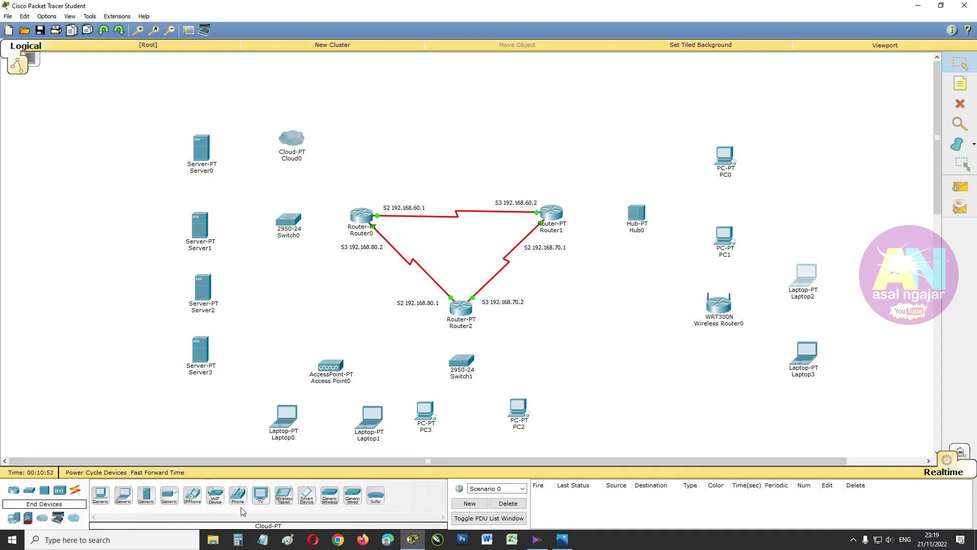
pyautogui.click(260, 495)
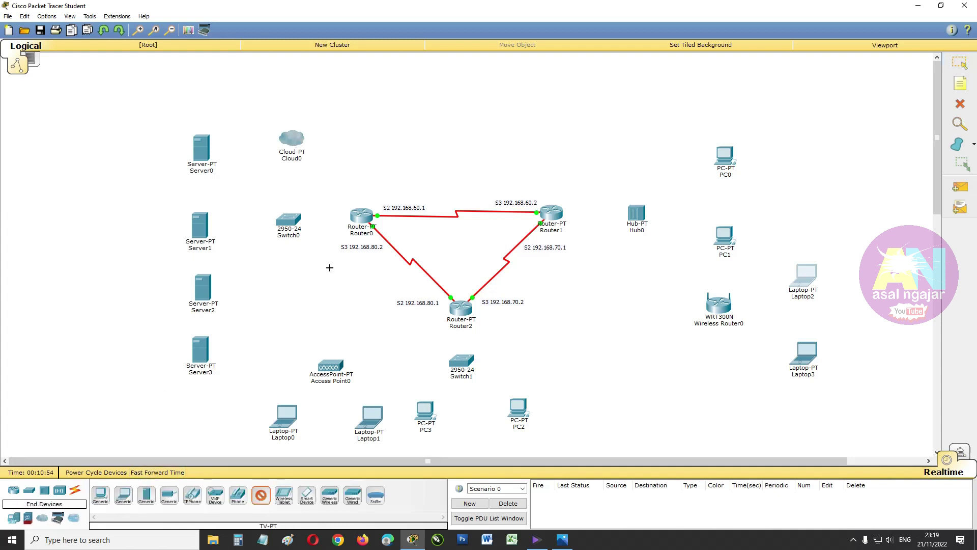
pyautogui.click(253, 94)
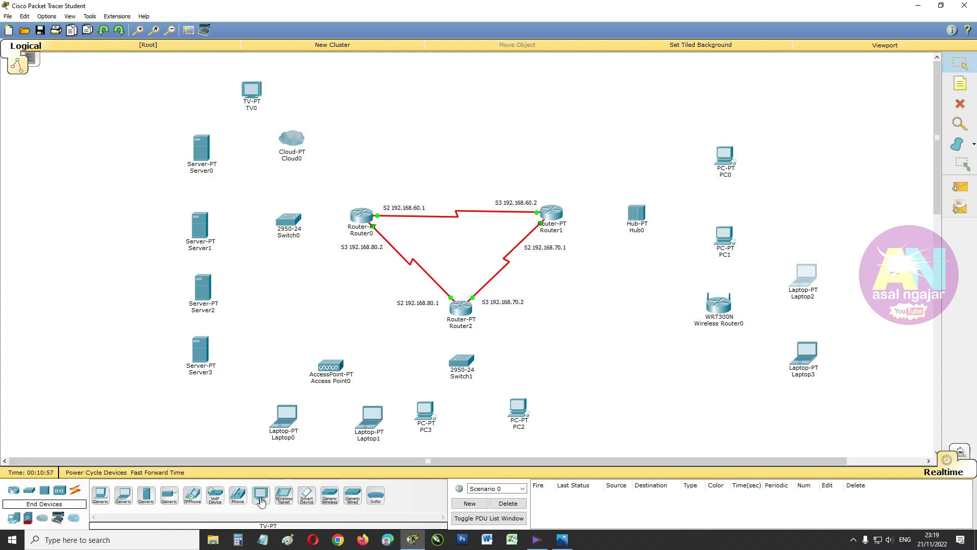
pyautogui.click(338, 103)
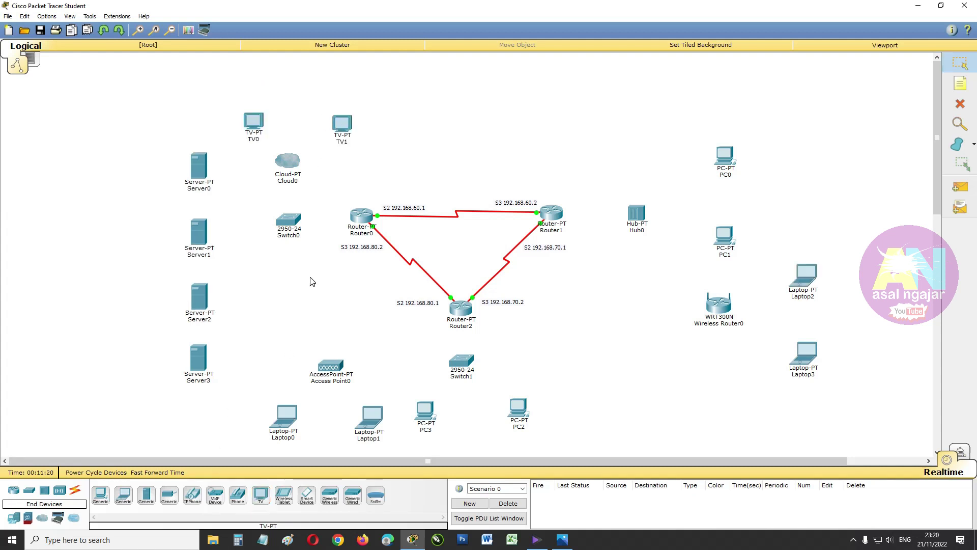
# Add a Central Office Server well above Hub0 and nudge it into line over the hub
pyautogui.click(43, 519)
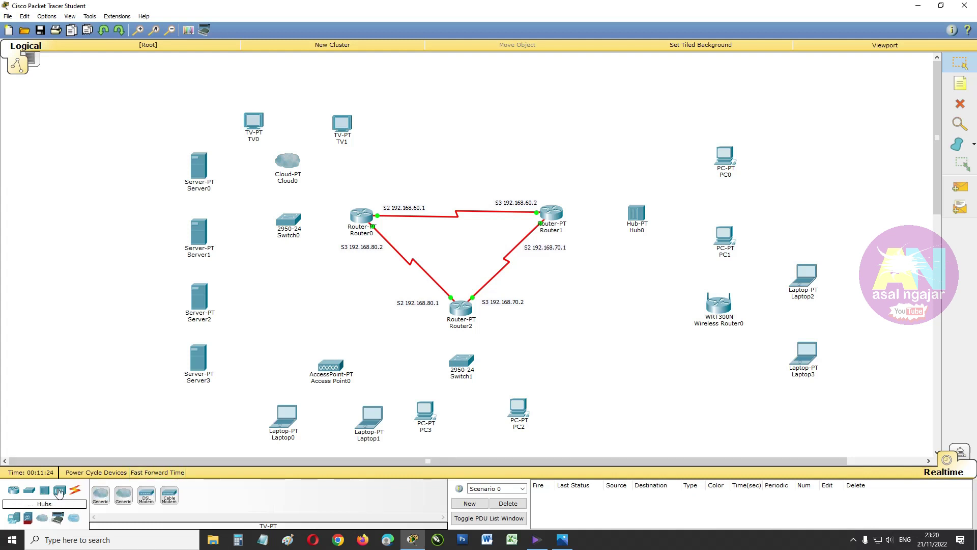
pyautogui.click(59, 490)
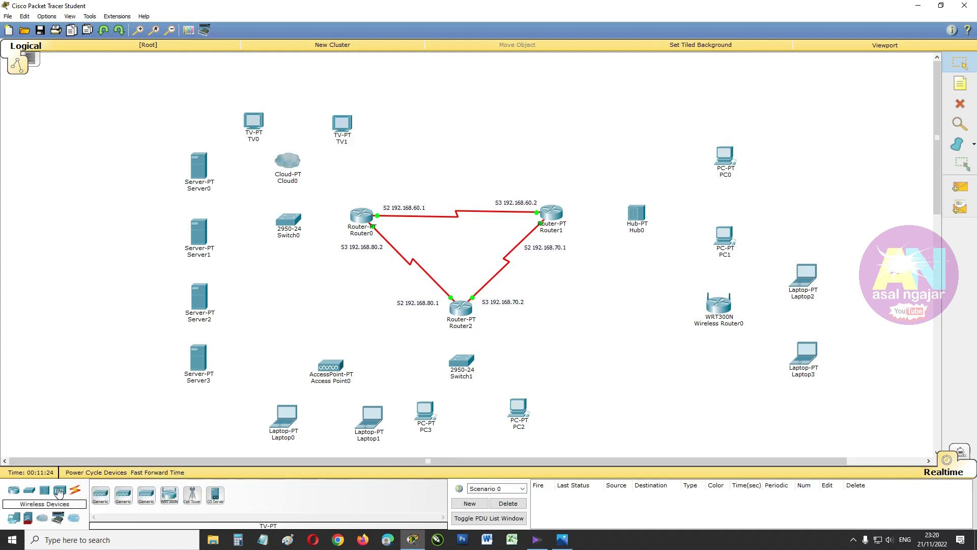
pyautogui.click(215, 499)
pyautogui.click(625, 97)
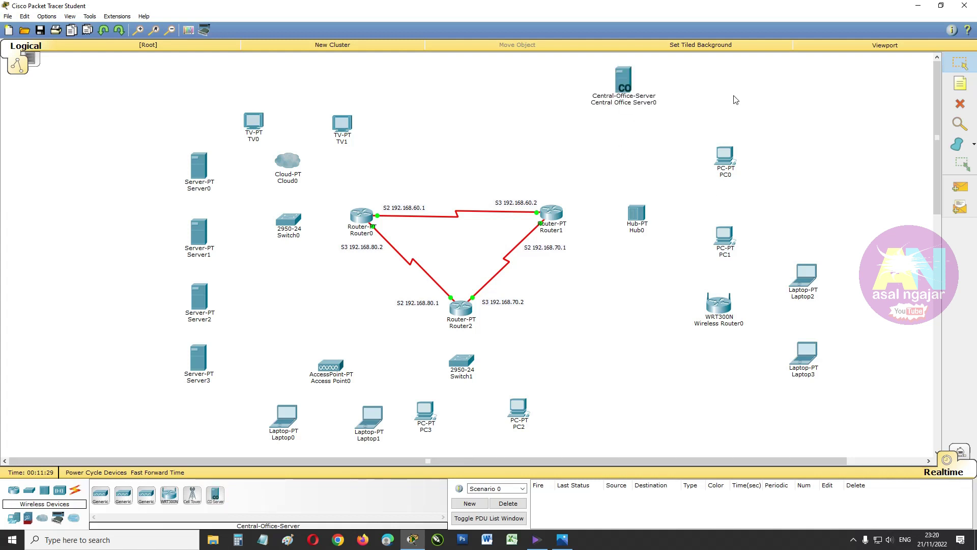
pyautogui.moveTo(627, 99); pyautogui.dragTo(642, 96)
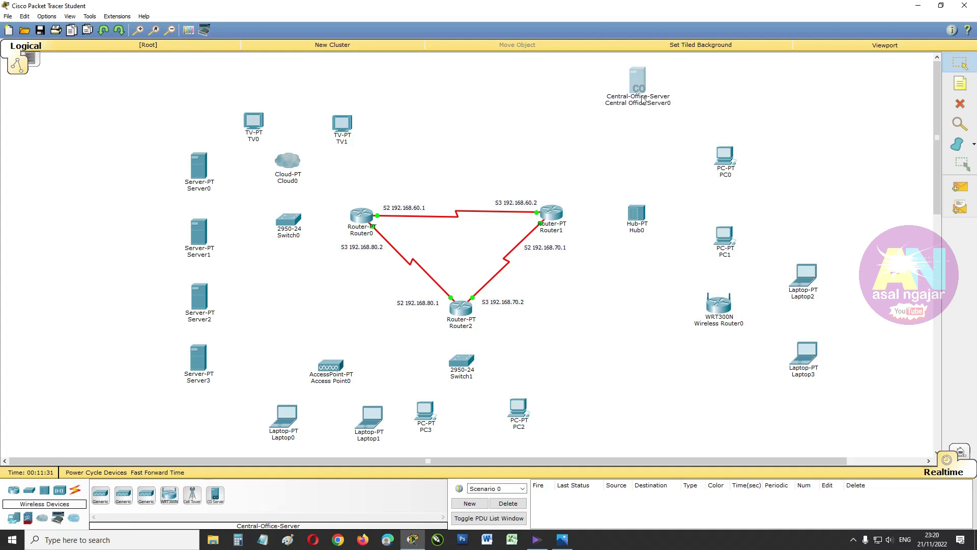
# Add a printer to the left of Wireless Router0 and shift it slightly left
pyautogui.click(13, 518)
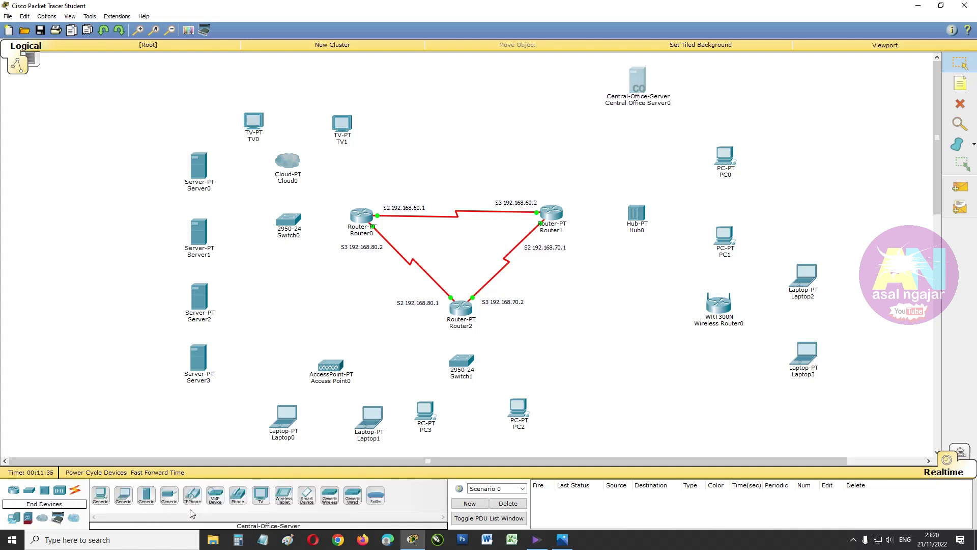
pyautogui.click(173, 504)
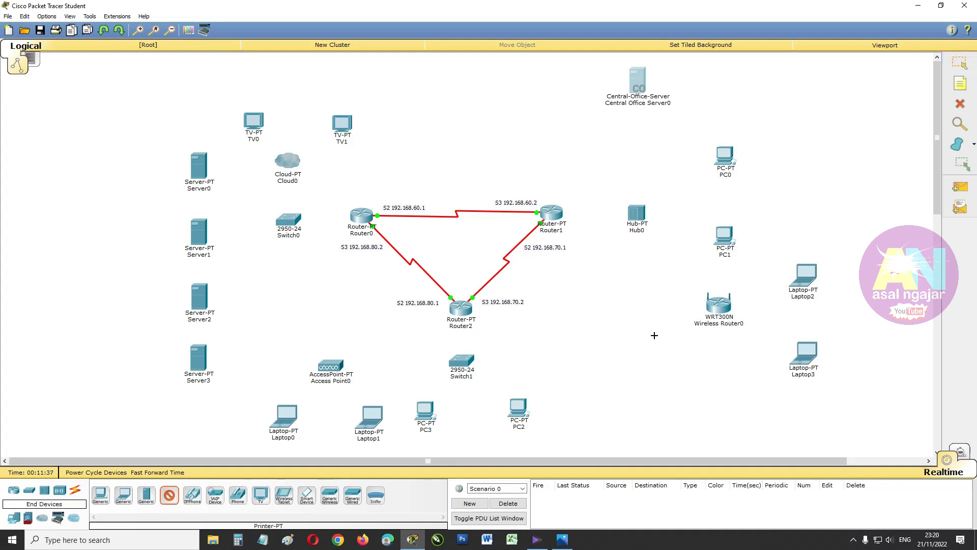
pyautogui.click(649, 306)
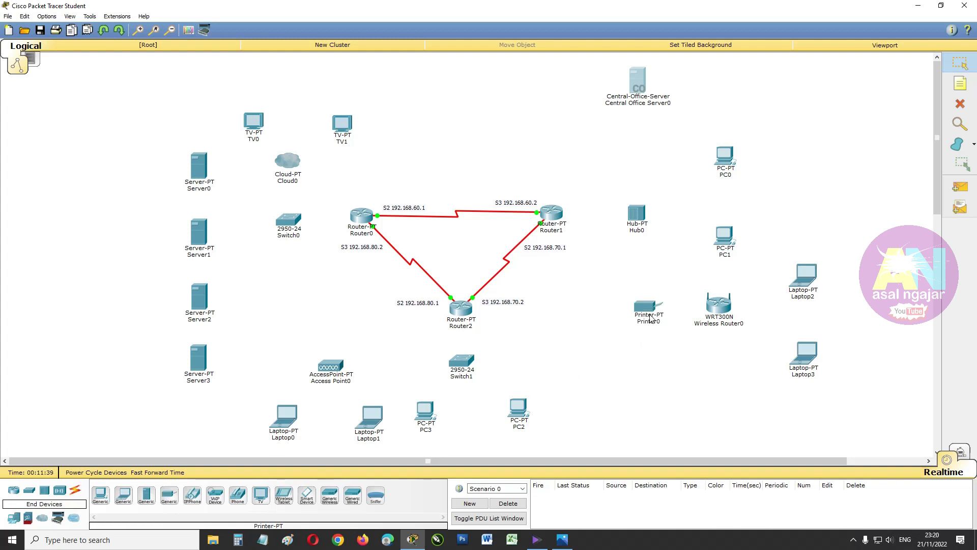
pyautogui.moveTo(648, 312); pyautogui.dragTo(644, 313)
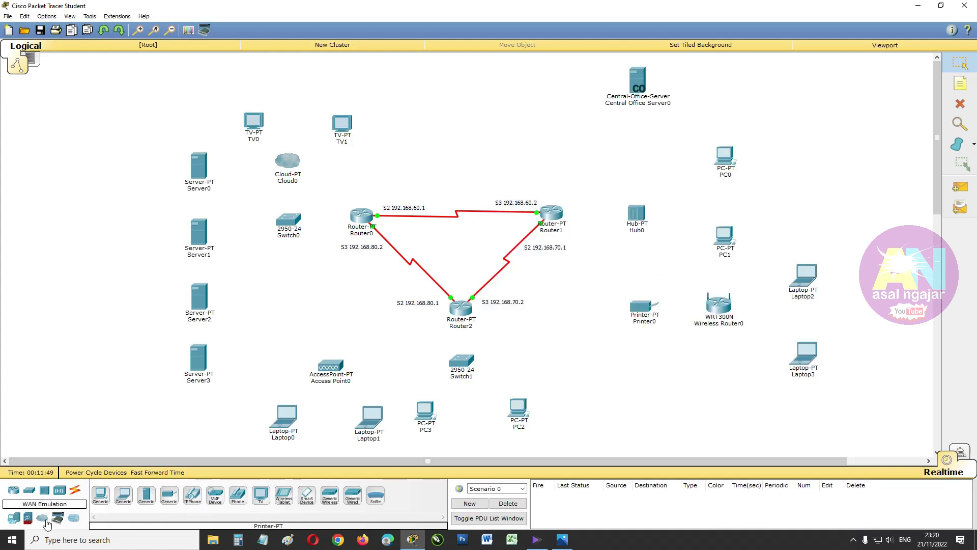
# Add two cell towers, one in each upper corner of the topology, and nudge the left tower slightly right
pyautogui.click(42, 518)
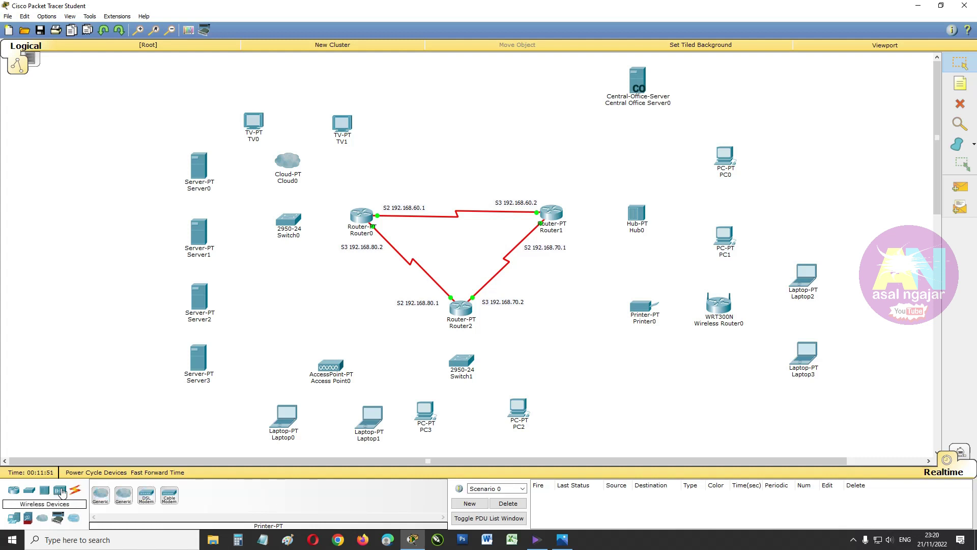
pyautogui.click(59, 490)
pyautogui.click(196, 500)
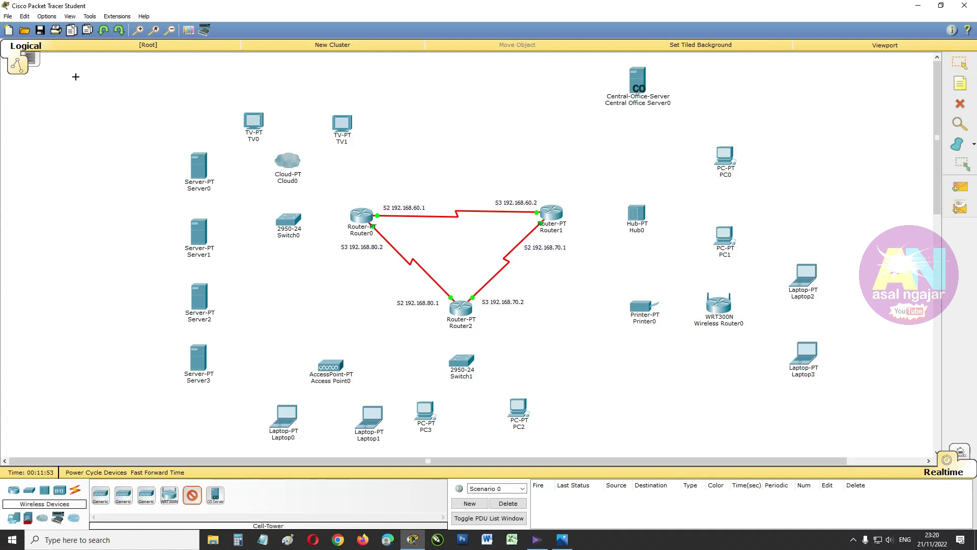
pyautogui.click(70, 78)
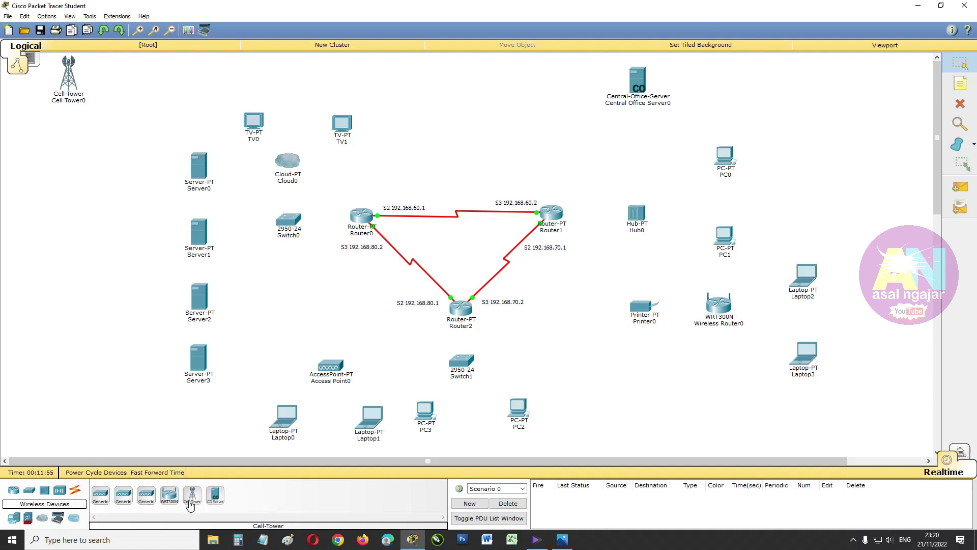
pyautogui.click(851, 82)
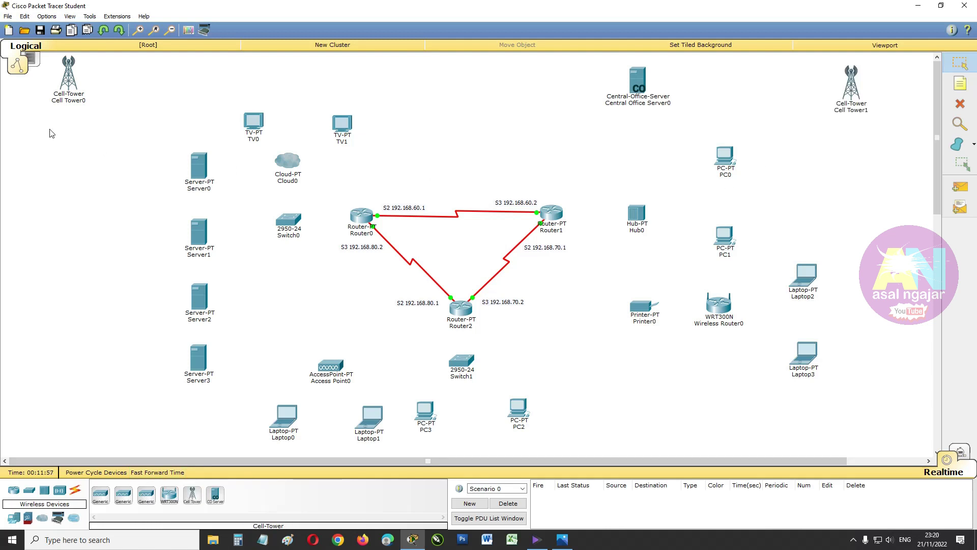
pyautogui.moveTo(69, 76); pyautogui.dragTo(87, 76)
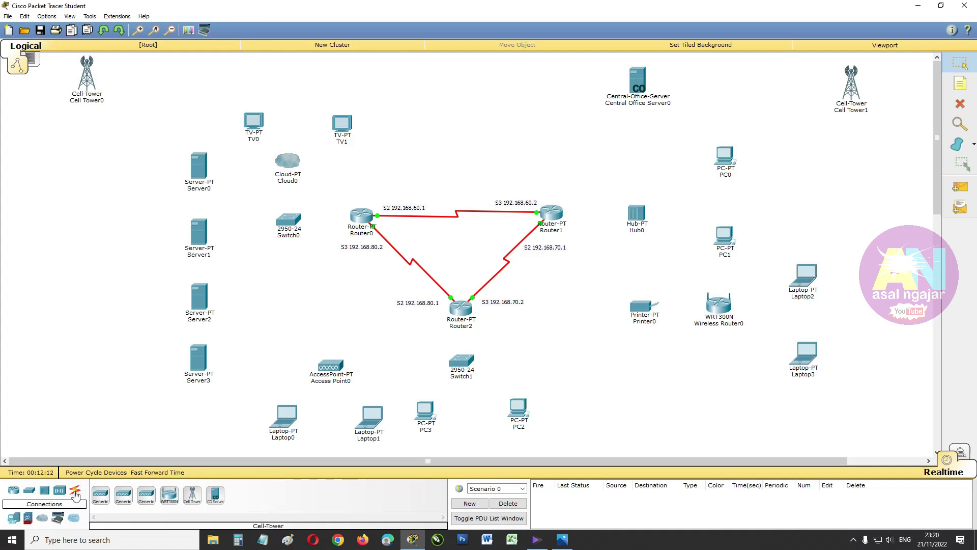
# Connect FastEthernet0/1 on Switch0 to FastEthernet0 on Server0 with a copper straight-through cable
pyautogui.click(75, 490)
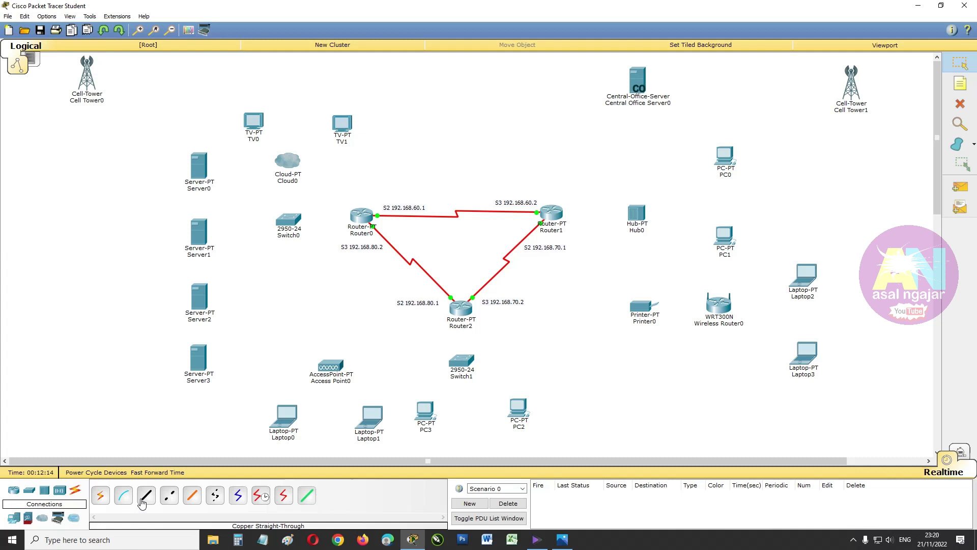
pyautogui.click(149, 501)
pyautogui.click(291, 226)
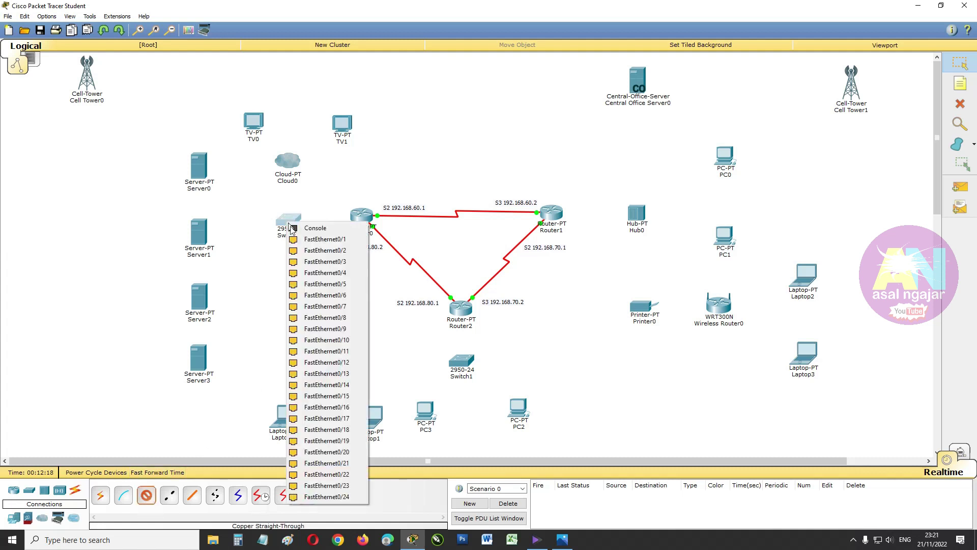
pyautogui.click(306, 238)
pyautogui.click(228, 184)
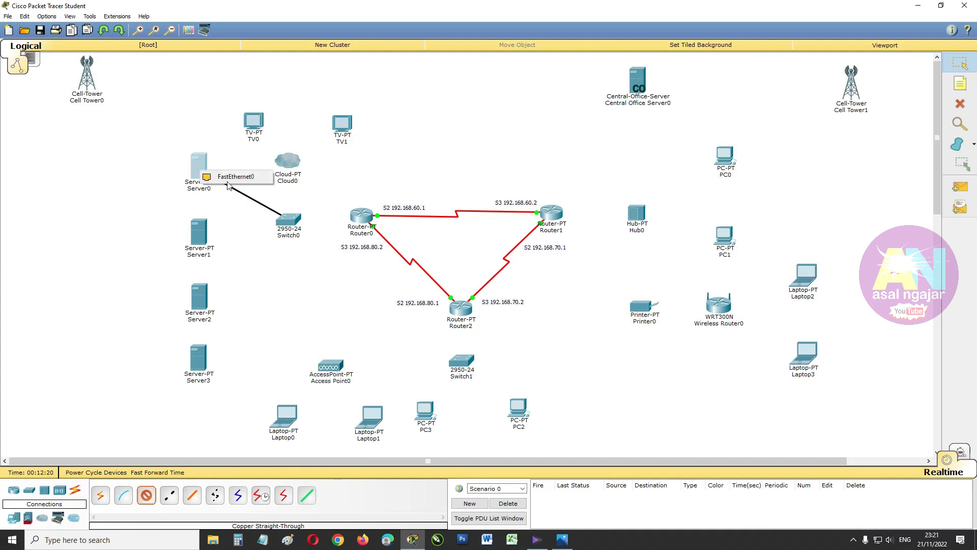
pyautogui.click(231, 177)
# Connect Switch0 to FastEthernet0 on Server1 with a copper straight-through cable, using a free switch port
pyautogui.click(148, 497)
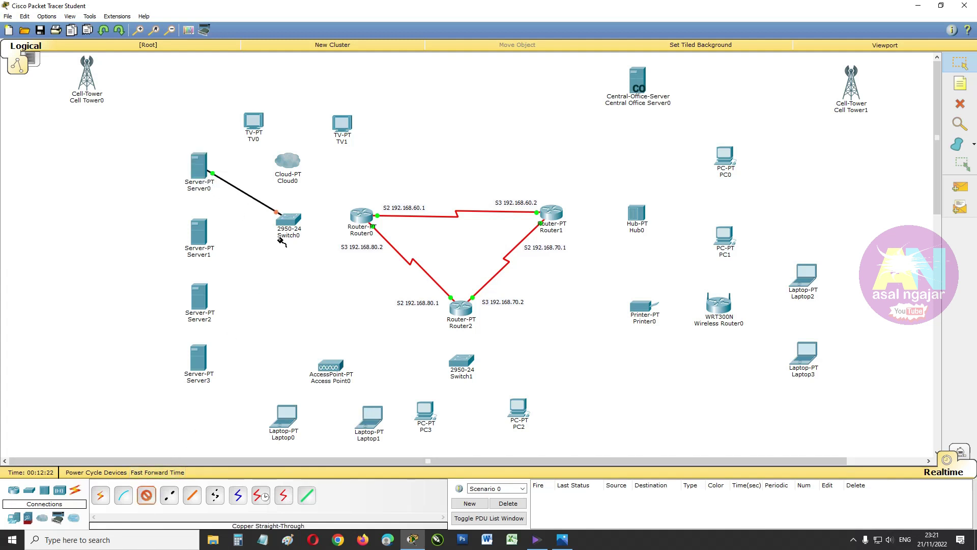
pyautogui.click(286, 221)
pyautogui.click(294, 237)
pyautogui.click(206, 234)
pyautogui.click(217, 240)
# Connect Switch0 to FastEthernet0 on Server2 with a copper straight-through cable, using a free switch port
pyautogui.click(146, 495)
pyautogui.click(146, 494)
pyautogui.click(289, 221)
pyautogui.click(294, 233)
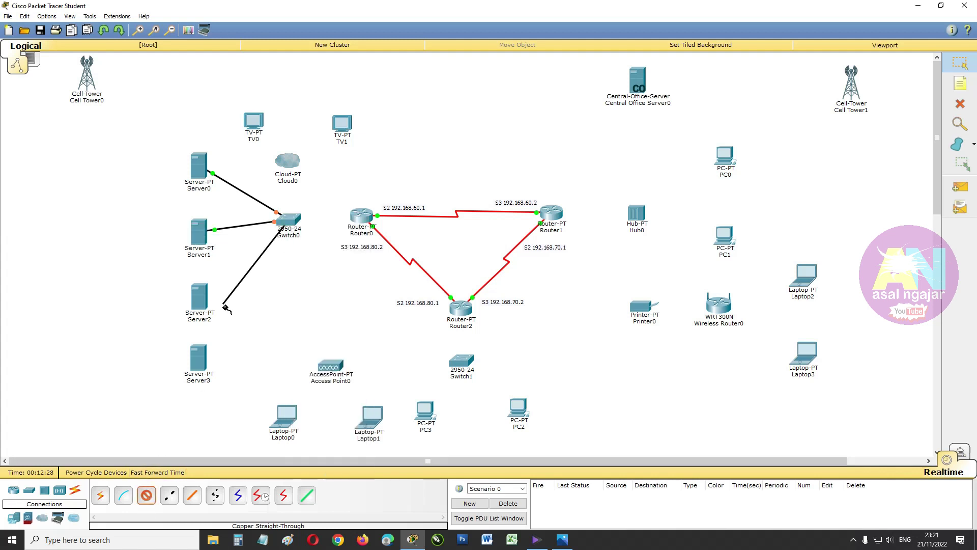
pyautogui.click(201, 301)
pyautogui.click(209, 307)
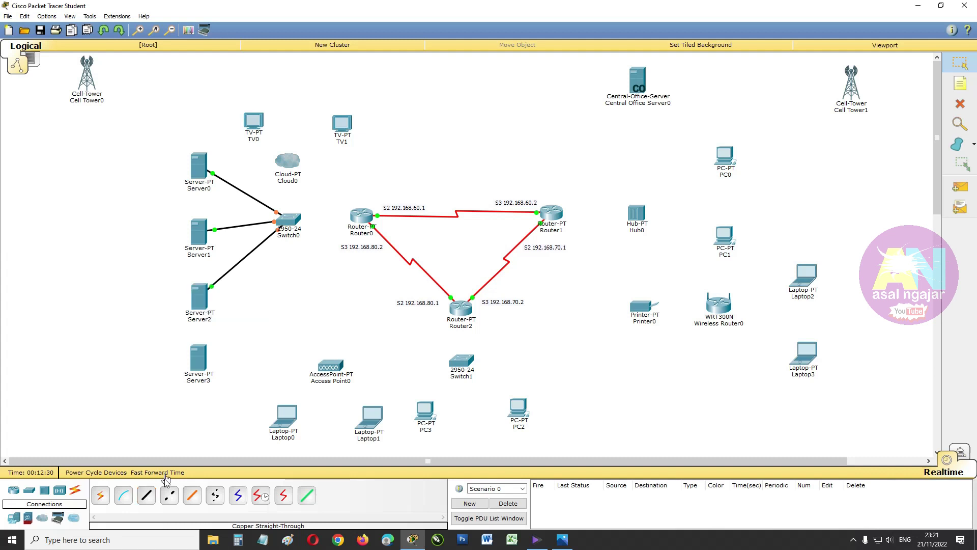
# Connect Switch0 to FastEthernet0 on Server3 with a copper straight-through cable, using a free switch port
pyautogui.click(146, 495)
pyautogui.click(287, 221)
pyautogui.click(305, 270)
pyautogui.click(201, 364)
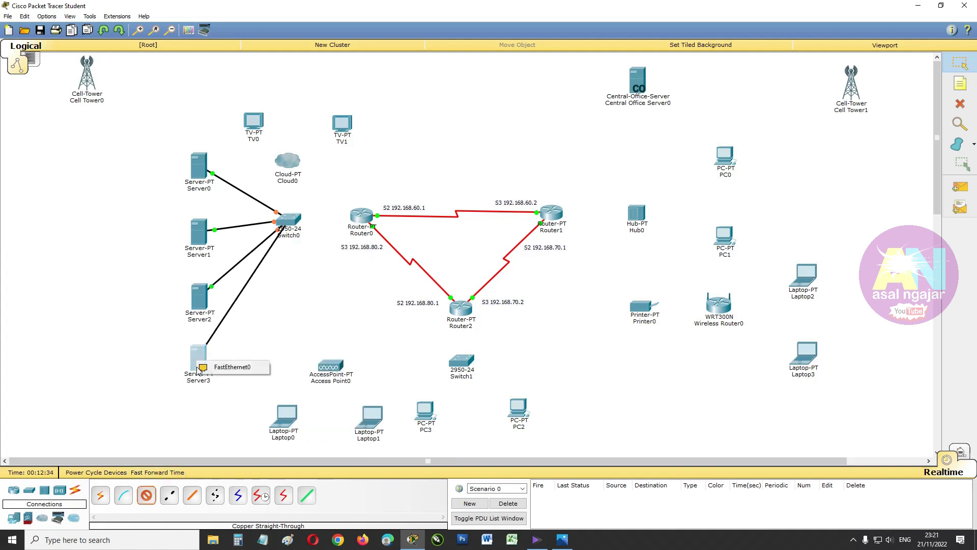
pyautogui.click(210, 368)
# Connect FastEthernet0/1 on Switch1 to FastEthernet0 on PC2 with a copper straight-through cable
pyautogui.click(146, 495)
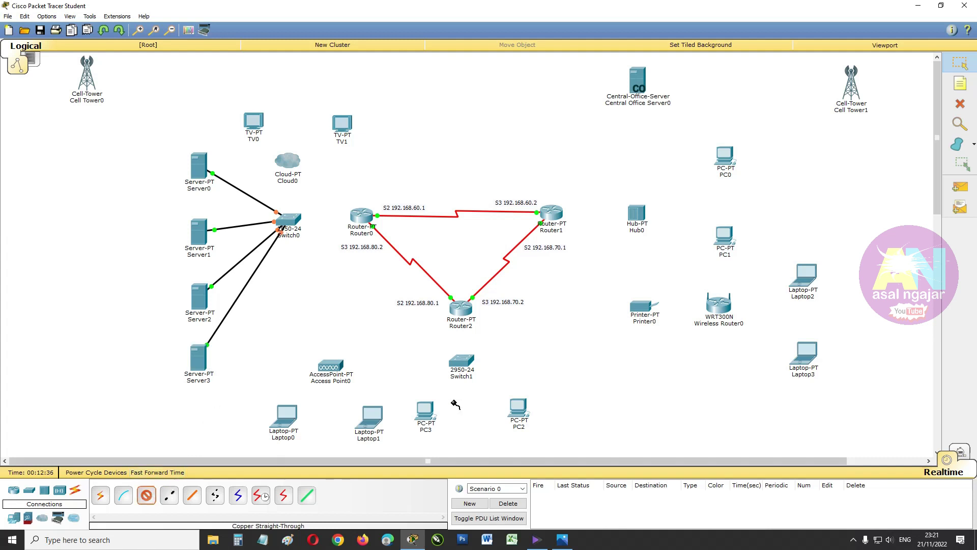
pyautogui.click(462, 361)
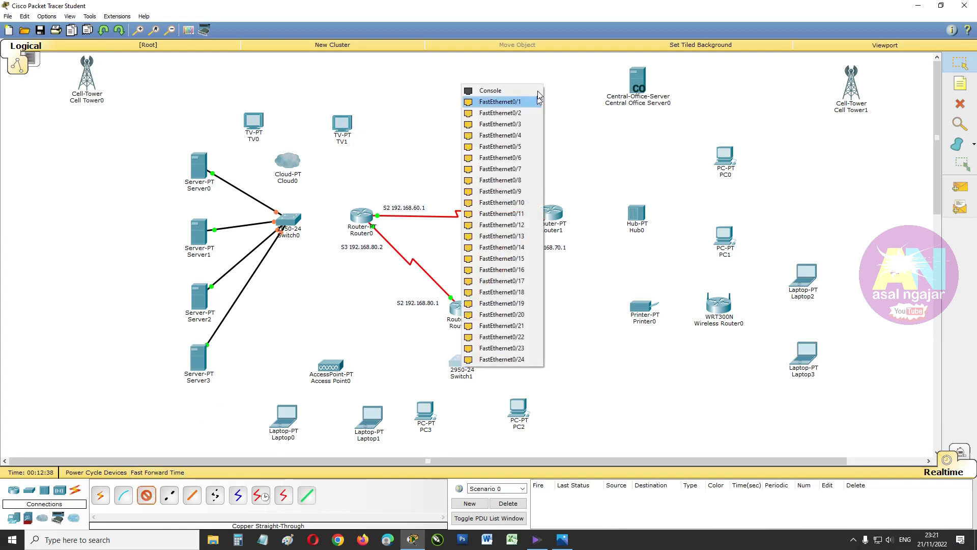
pyautogui.click(533, 102)
pyautogui.click(518, 408)
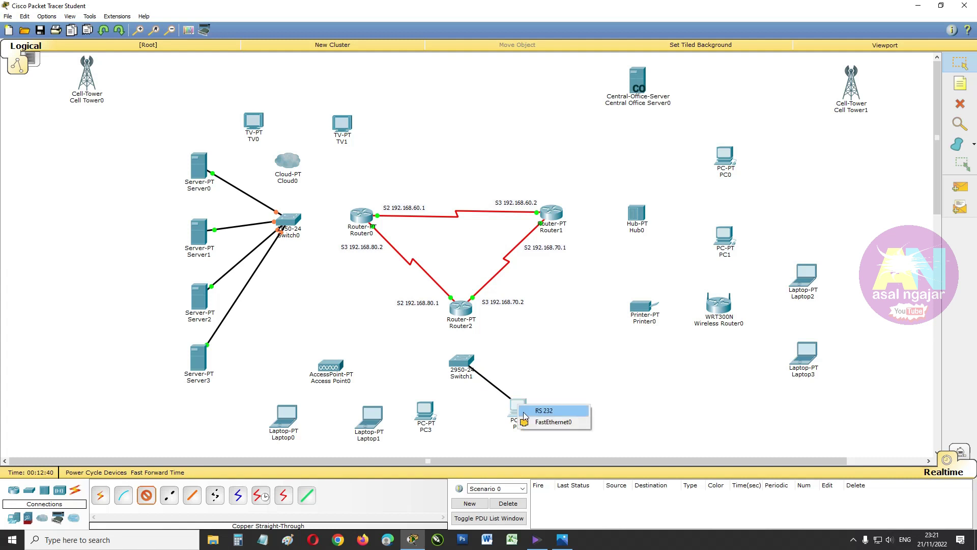
pyautogui.click(533, 422)
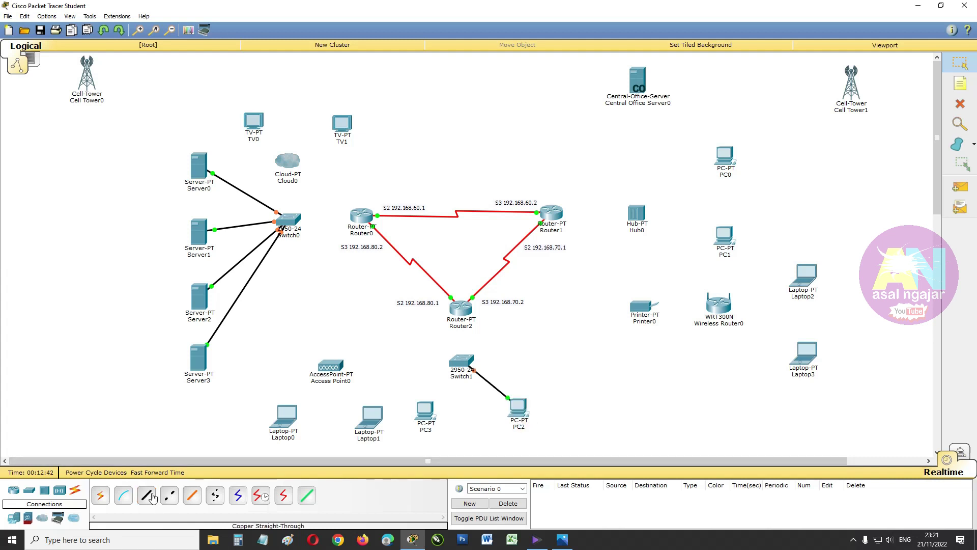
# Connect FastEthernet0/2 on Switch1 to FastEthernet0 on PC3 with a copper straight-through cable
pyautogui.click(464, 366)
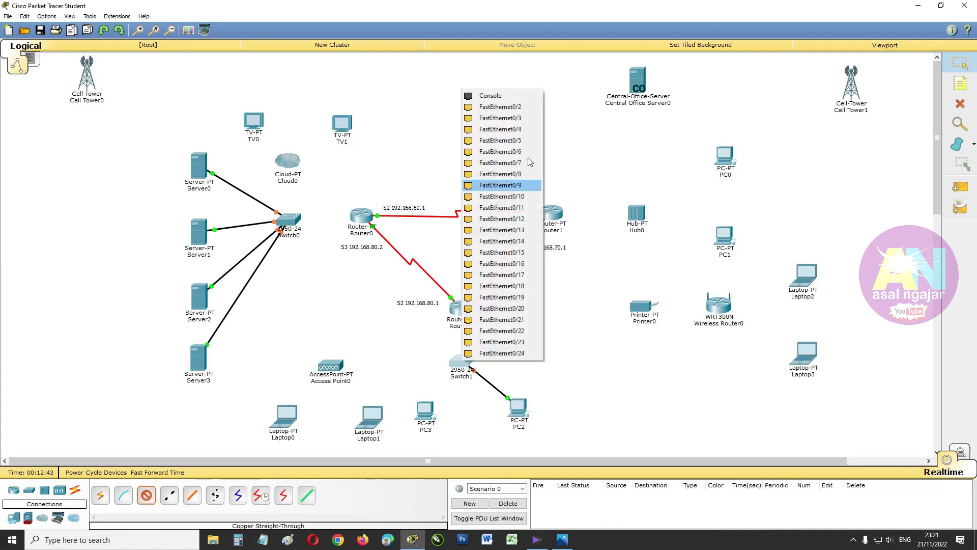
pyautogui.click(530, 109)
pyautogui.click(424, 409)
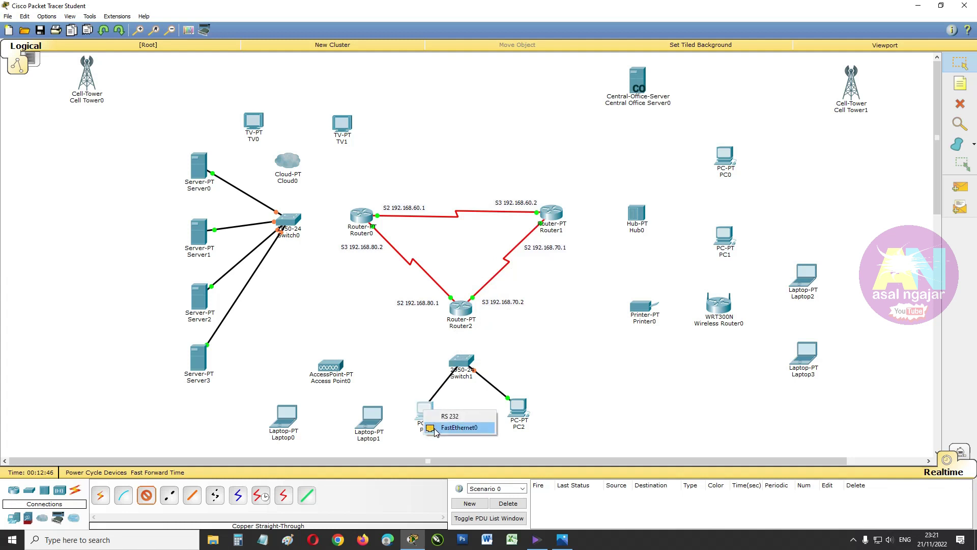
pyautogui.click(440, 425)
# Connect Switch1 to Access Point0 with a copper straight-through cable, using a free FastEthernet port on the switch
pyautogui.click(147, 495)
pyautogui.click(462, 362)
pyautogui.click(509, 123)
pyautogui.click(332, 365)
pyautogui.click(350, 373)
# Connect Hub0 to PC0 and to FastEthernet0 on PC1 with copper straight-through cables, using free hub ports
pyautogui.click(147, 496)
pyautogui.click(637, 212)
pyautogui.click(659, 219)
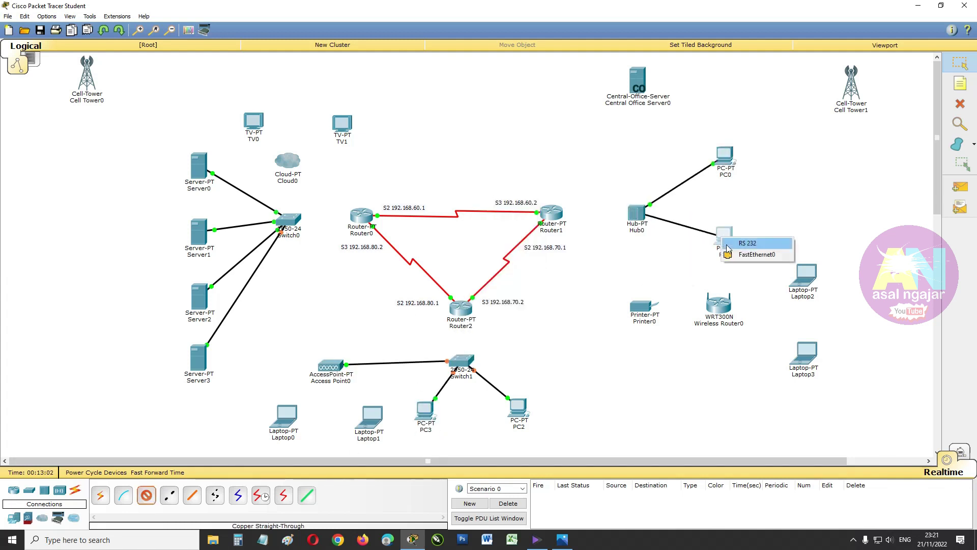
pyautogui.click(733, 238)
# Connect Port 2 on Hub0 to Ethernet 1 on Wireless Router0 with a copper cross-over cable
pyautogui.click(169, 495)
pyautogui.click(639, 216)
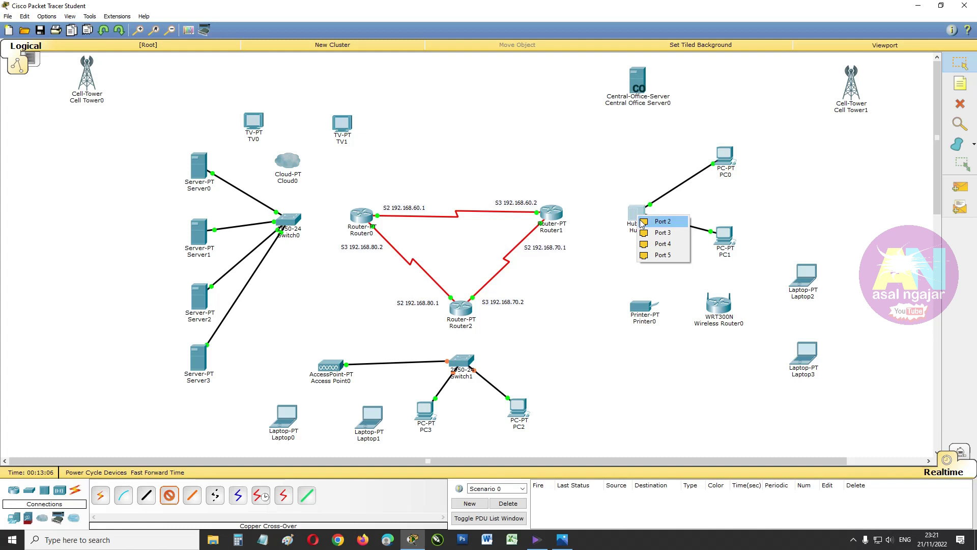
pyautogui.click(644, 222)
pyautogui.click(719, 305)
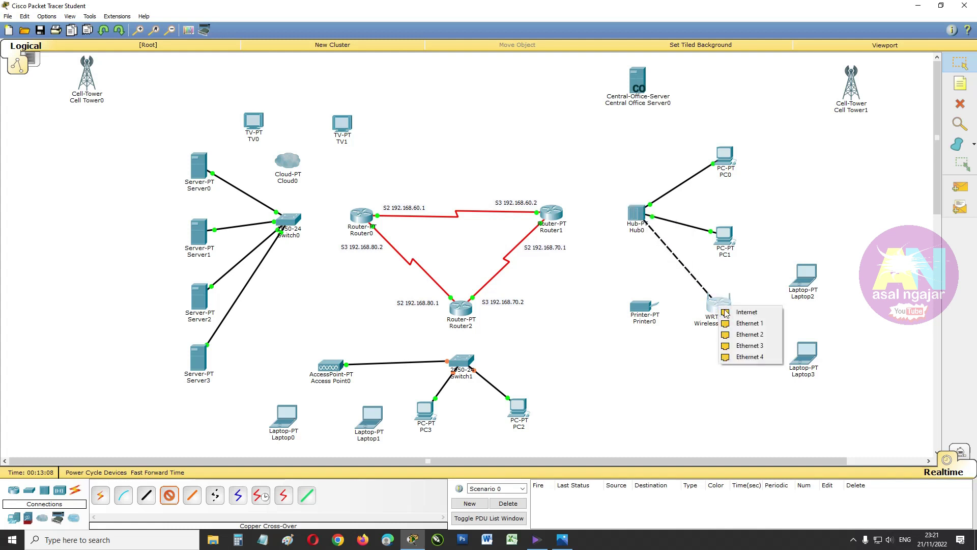
pyautogui.click(733, 324)
# Connect Hub0 to Printer0 with a copper straight-through cable, using a free hub port
pyautogui.click(146, 495)
pyautogui.click(638, 214)
pyautogui.click(649, 220)
pyautogui.click(639, 306)
pyautogui.click(652, 312)
# Connect Hub0 to Central Office Server0 with a copper straight-through cable, using a free hub port
pyautogui.click(147, 496)
pyautogui.click(637, 214)
pyautogui.click(650, 220)
pyautogui.click(643, 88)
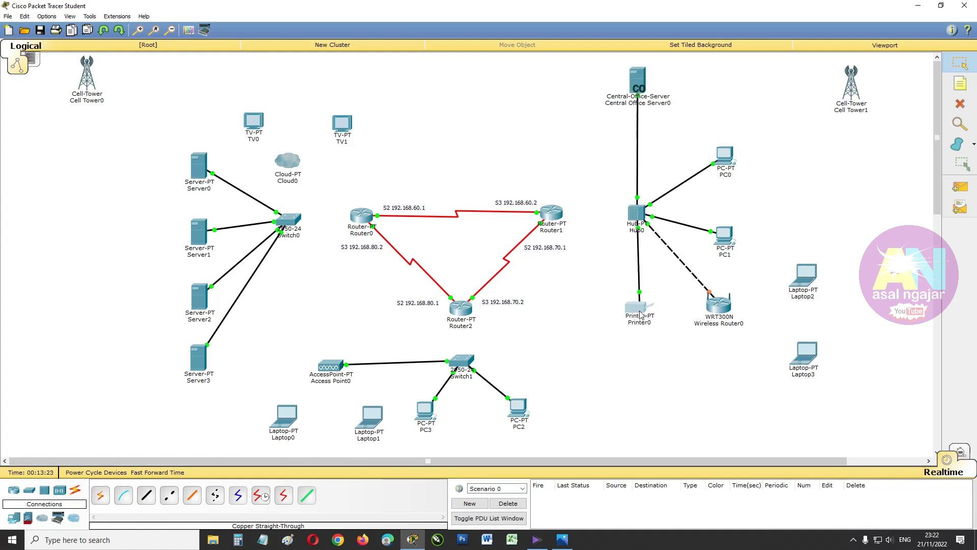
# Install a PT-CLOUD-NM-1CX coaxial module in an empty slot of Cloud0
pyautogui.click(288, 160)
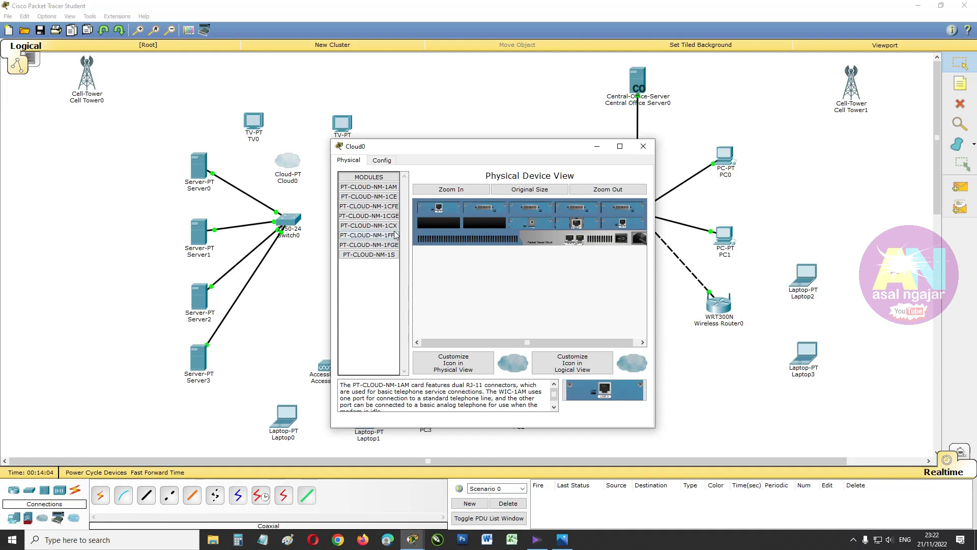
pyautogui.click(369, 225)
pyautogui.moveTo(610, 393); pyautogui.dragTo(484, 229)
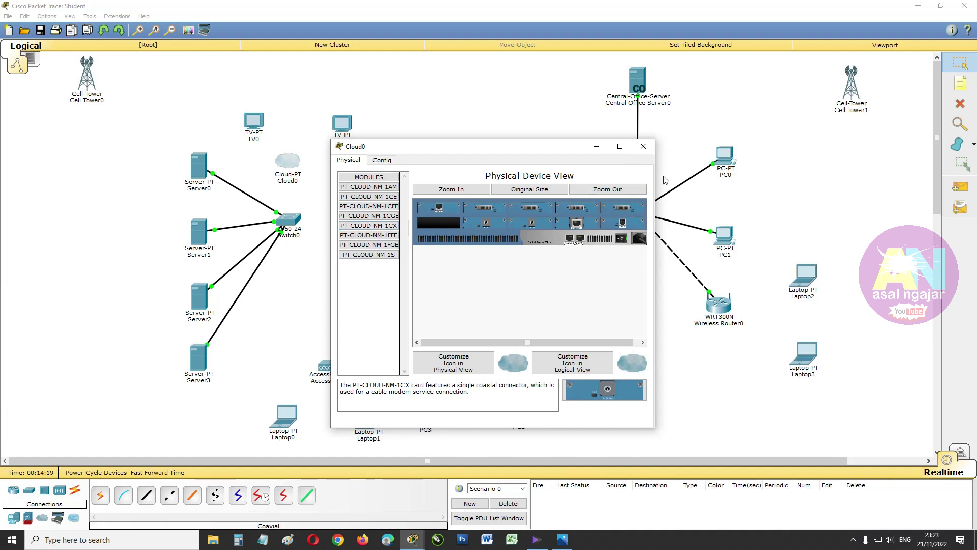
pyautogui.click(643, 147)
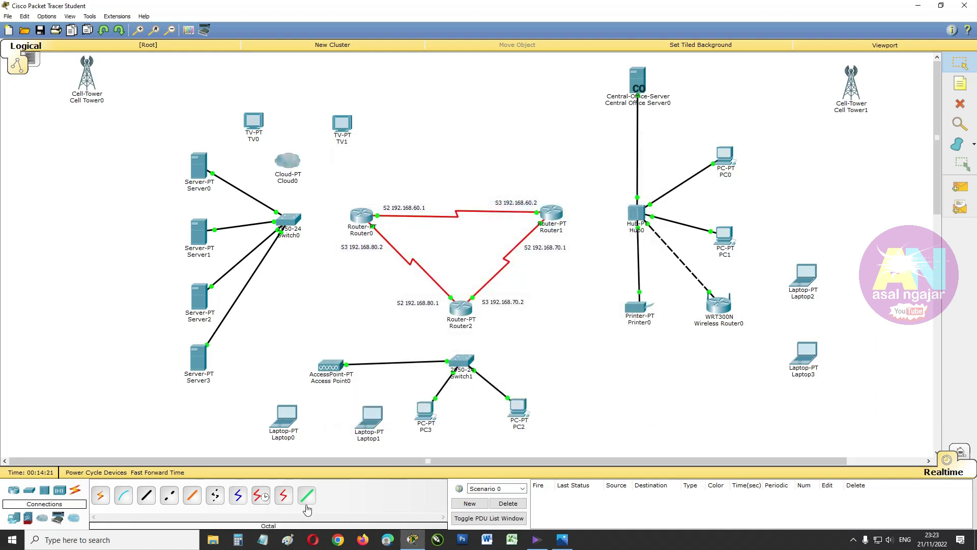
# Connect Coaxial7 on Cloud0 to TV0 with a coaxial cable
pyautogui.click(238, 495)
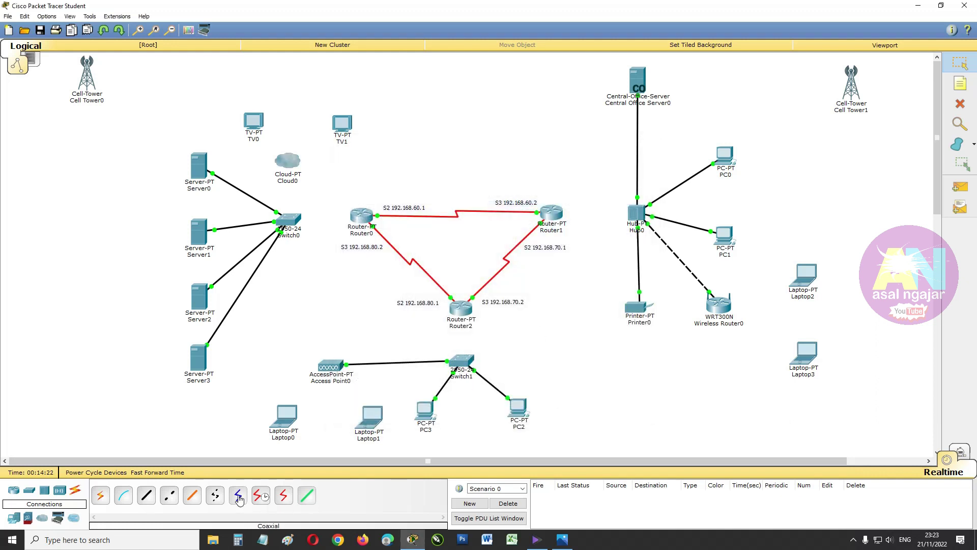
pyautogui.click(291, 160)
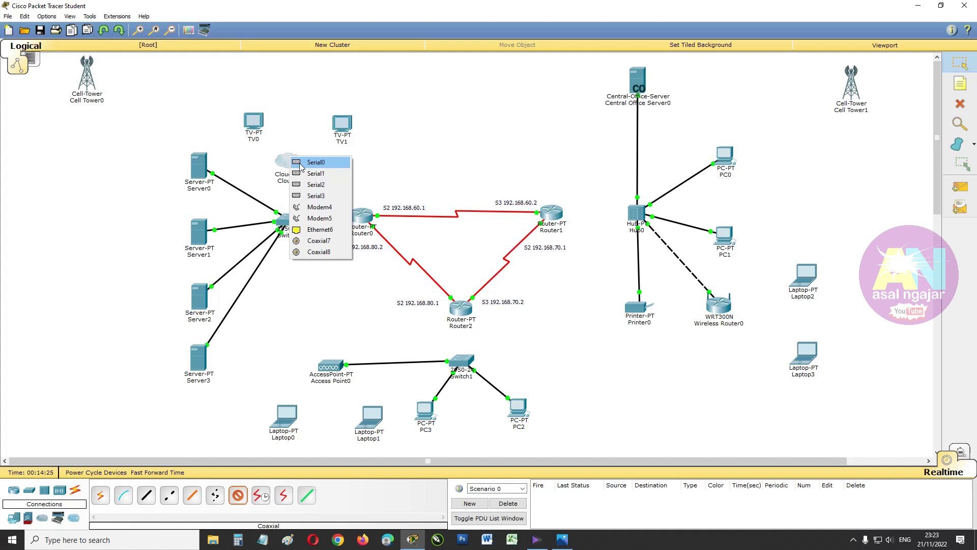
pyautogui.click(300, 164)
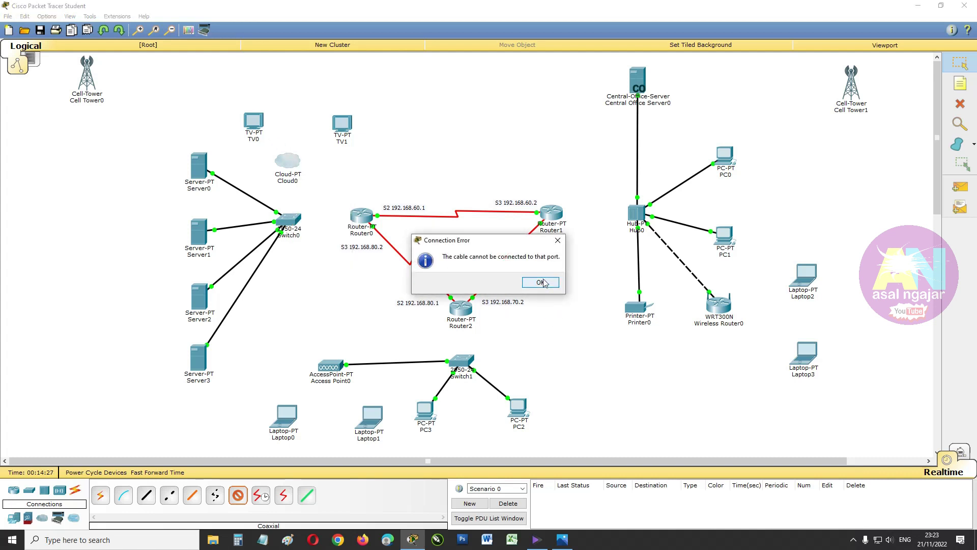
pyautogui.click(541, 282)
pyautogui.click(292, 164)
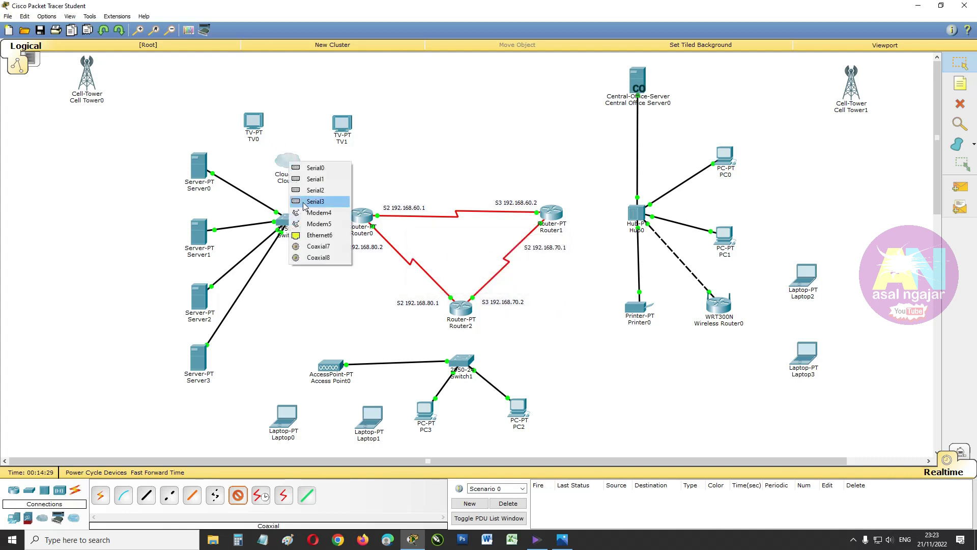
pyautogui.click(306, 248)
pyautogui.click(254, 122)
pyautogui.click(265, 134)
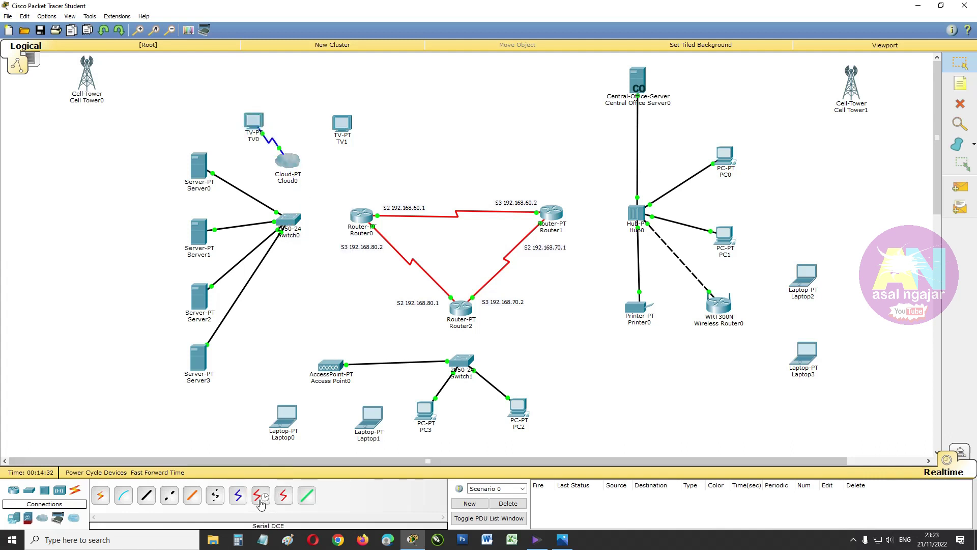
# Connect Coaxial8 on Cloud0 to TV1 with a coaxial cable
pyautogui.click(238, 496)
pyautogui.click(288, 161)
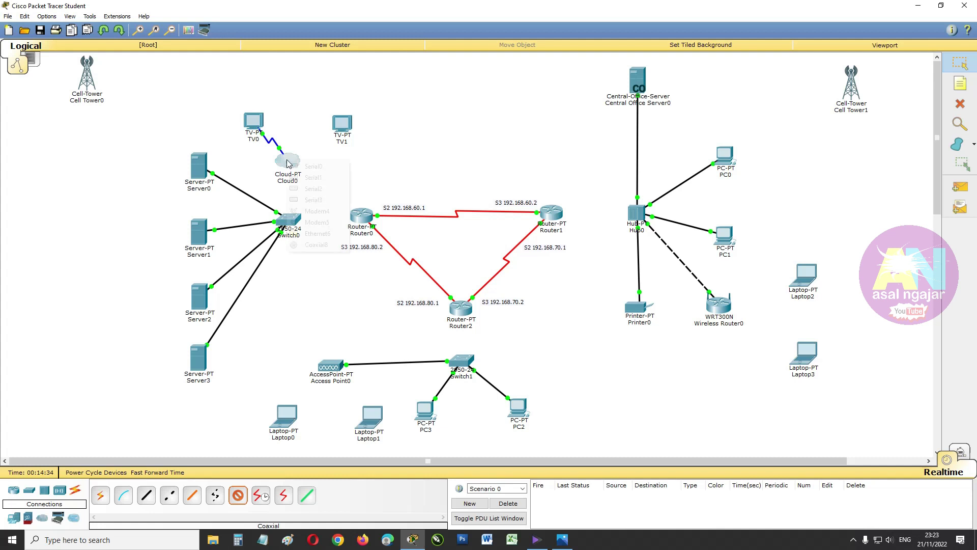
pyautogui.click(314, 246)
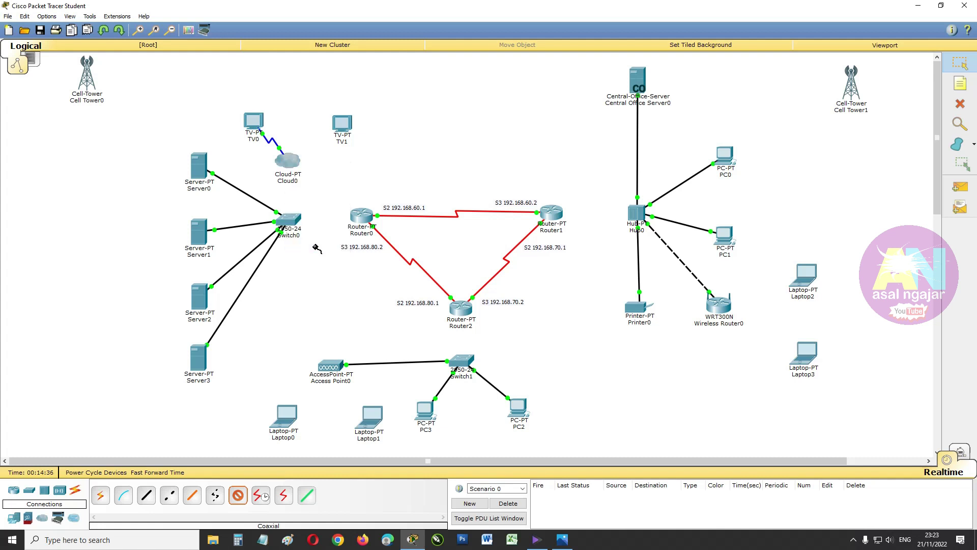
pyautogui.click(352, 135)
pyautogui.click(352, 132)
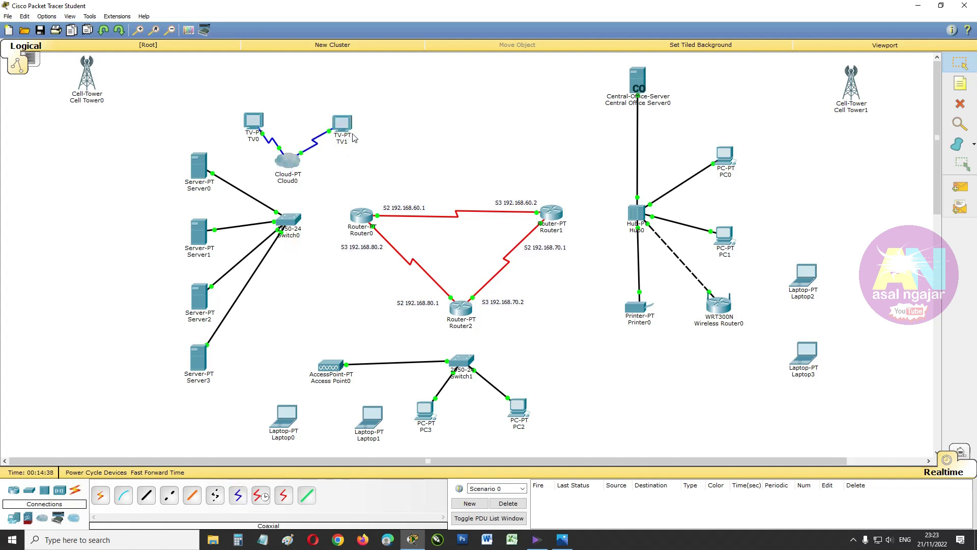
# Shift Cloud0 slightly closer to the TVs and close its leftover device window
pyautogui.moveTo(289, 165); pyautogui.dragTo(293, 161)
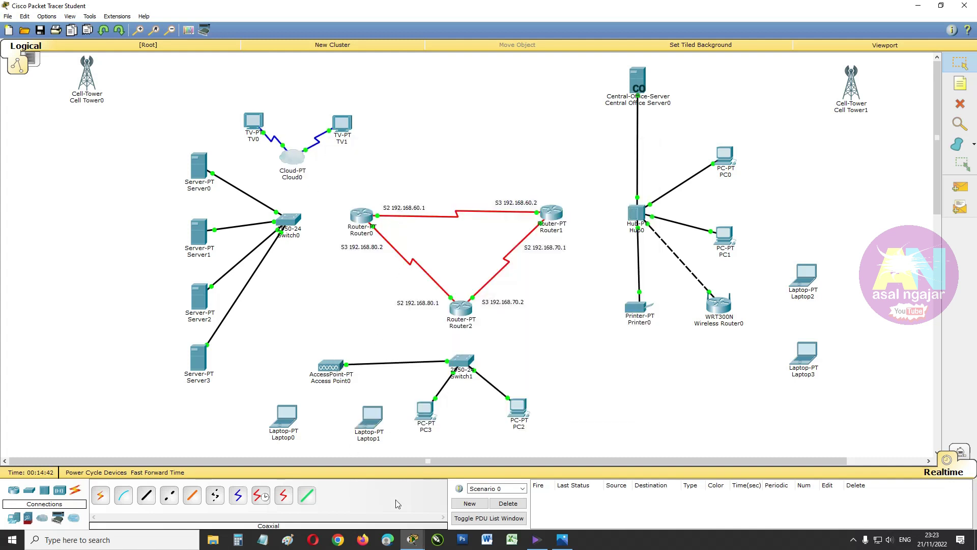
pyautogui.moveTo(413, 540)
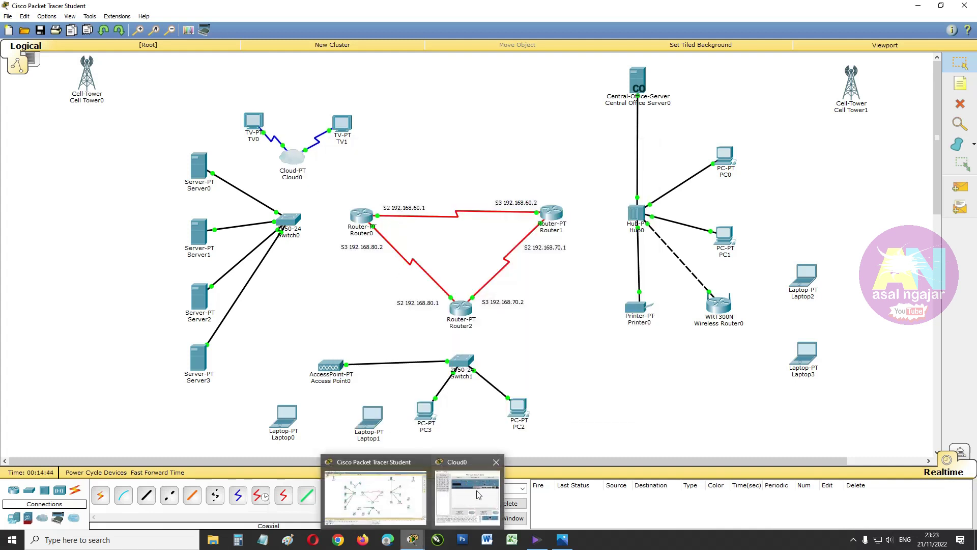
pyautogui.click(496, 463)
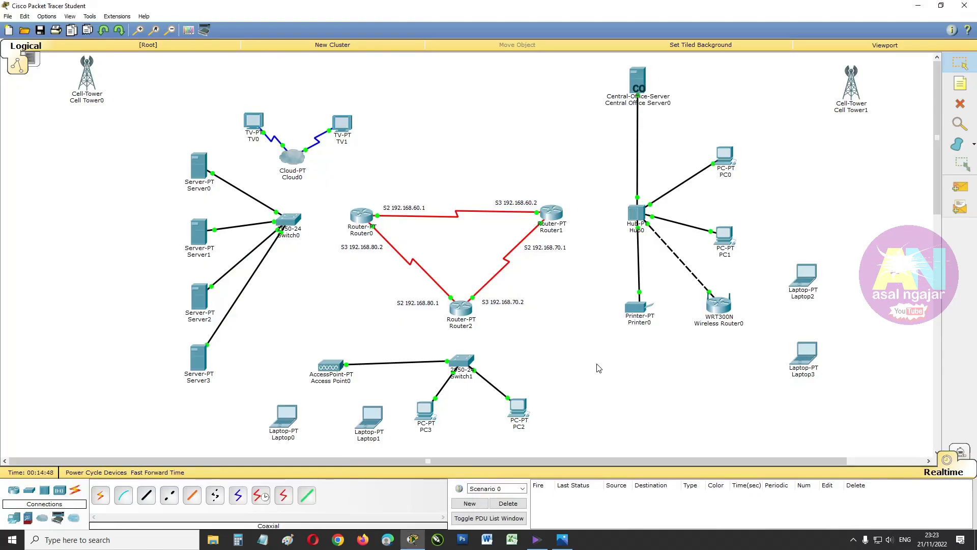
# Nudge Access Point0 slightly and change its display name to LAB
pyautogui.moveTo(335, 373); pyautogui.dragTo(333, 370)
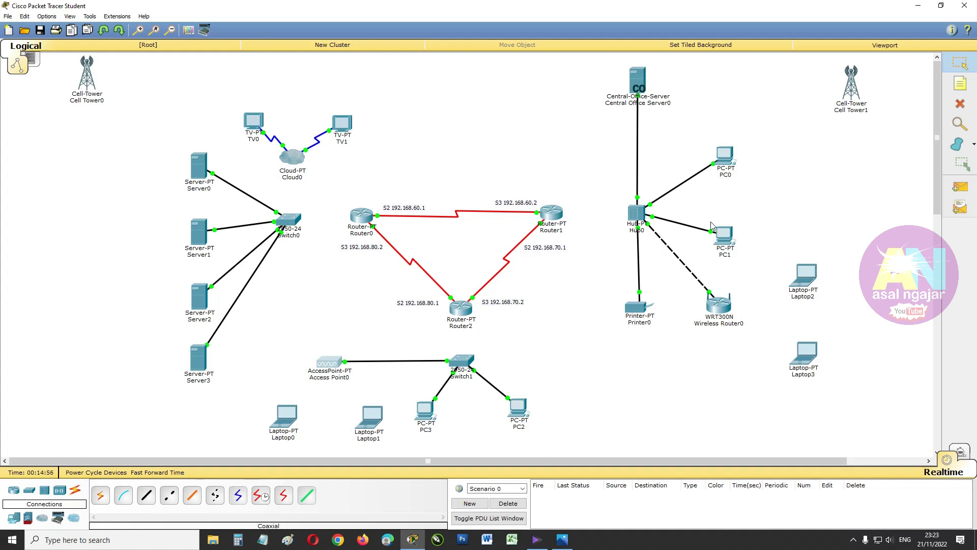
pyautogui.click(324, 364)
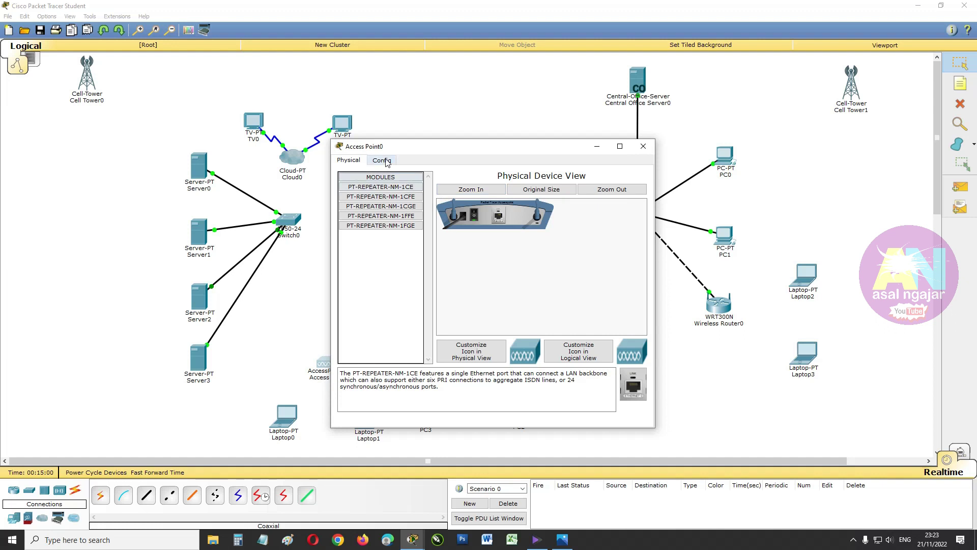
pyautogui.click(384, 161)
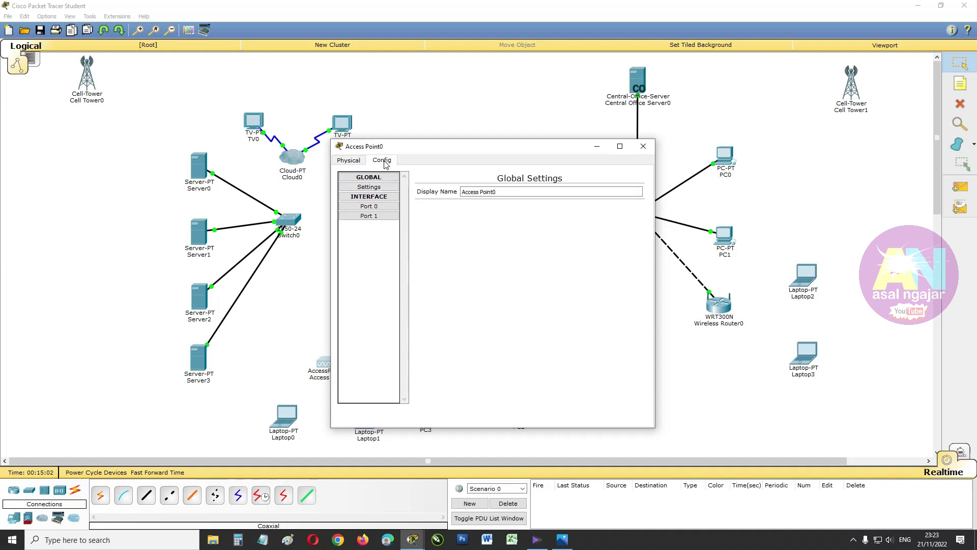
pyautogui.moveTo(521, 191); pyautogui.dragTo(413, 195)
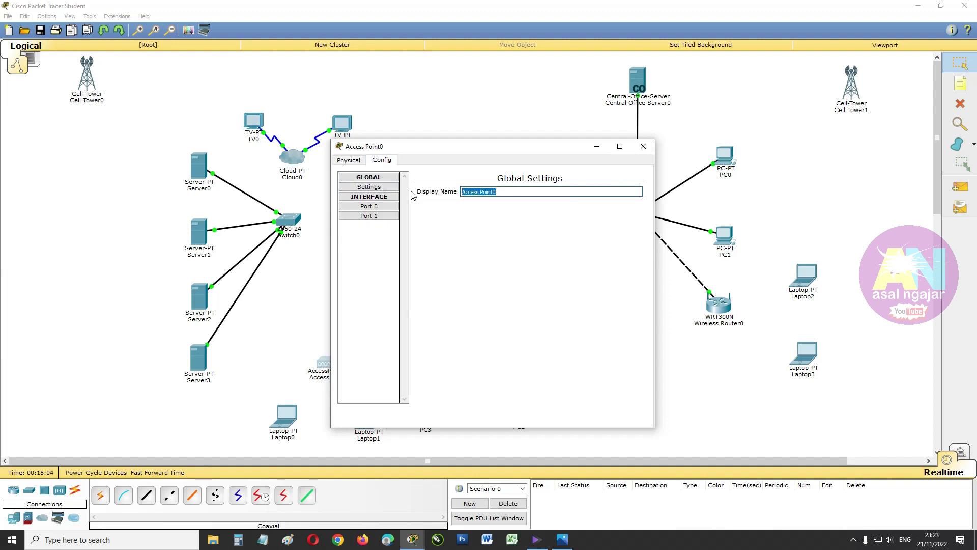
pyautogui.write('LAB')
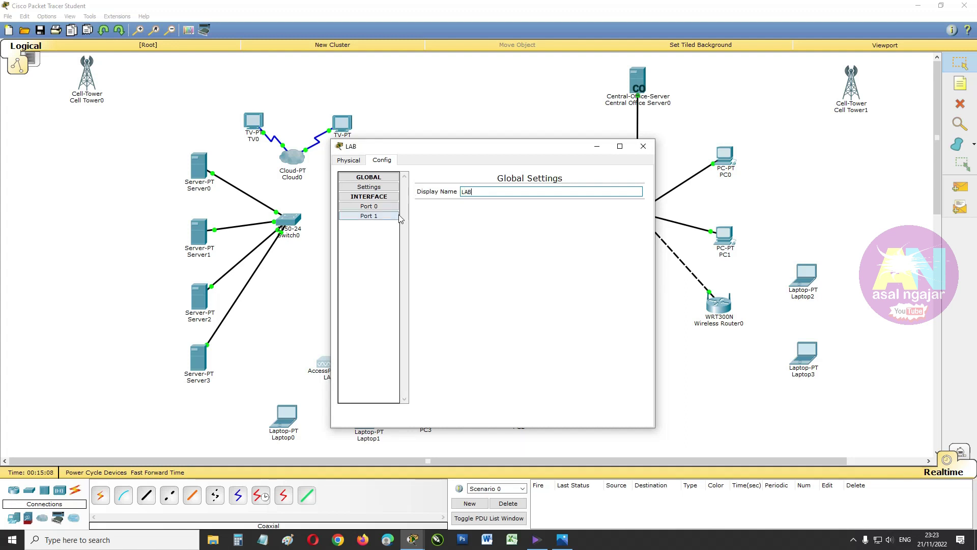
# On the access point's Port 1, set the SSID to LAB, choose WPA2-PSK authentication and enter the PSK pass phrase
pyautogui.click(384, 221)
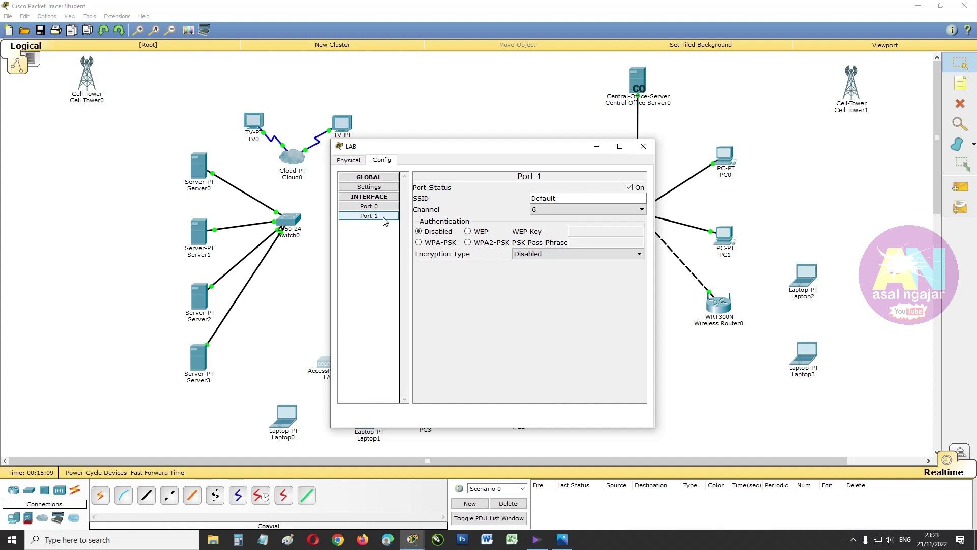
pyautogui.moveTo(559, 199); pyautogui.dragTo(512, 201)
pyautogui.write('LAB')
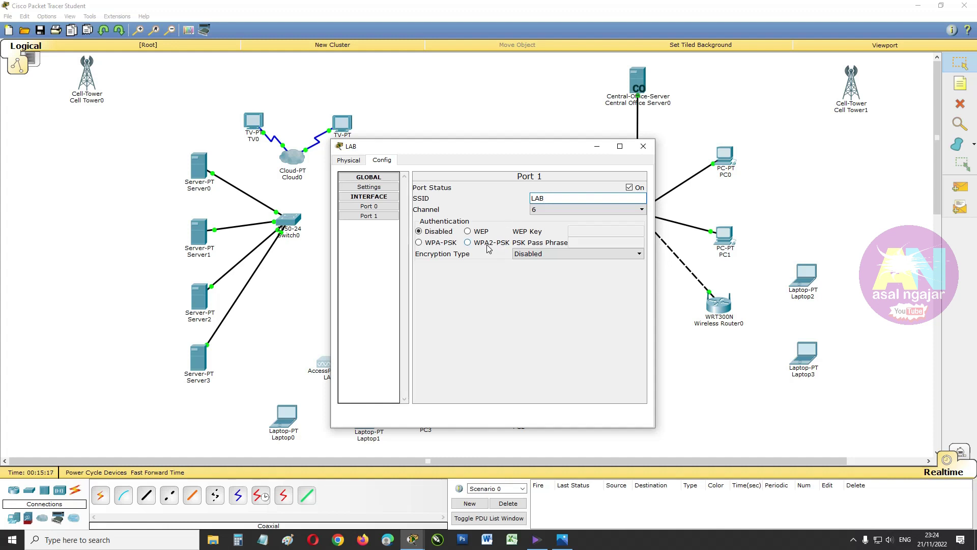
pyautogui.click(489, 244)
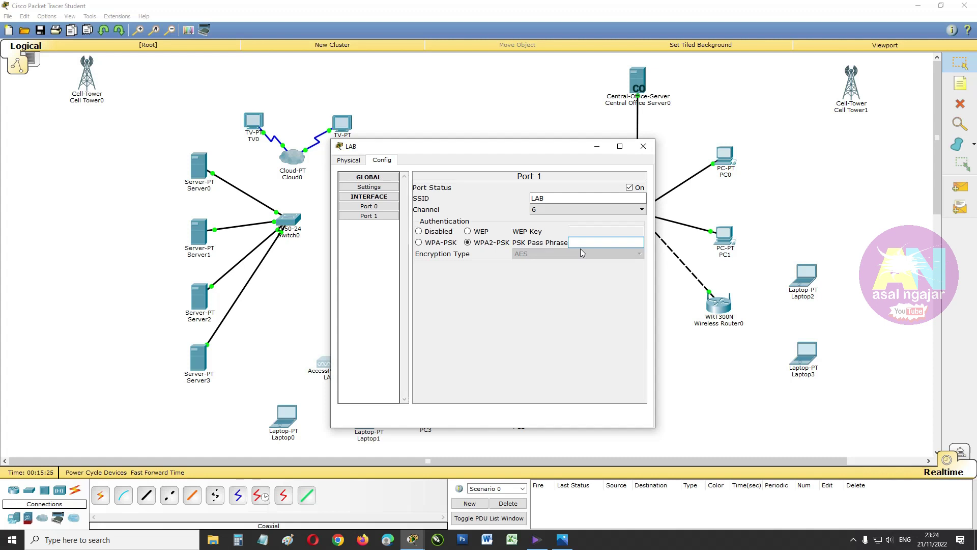
pyautogui.write('11111111')
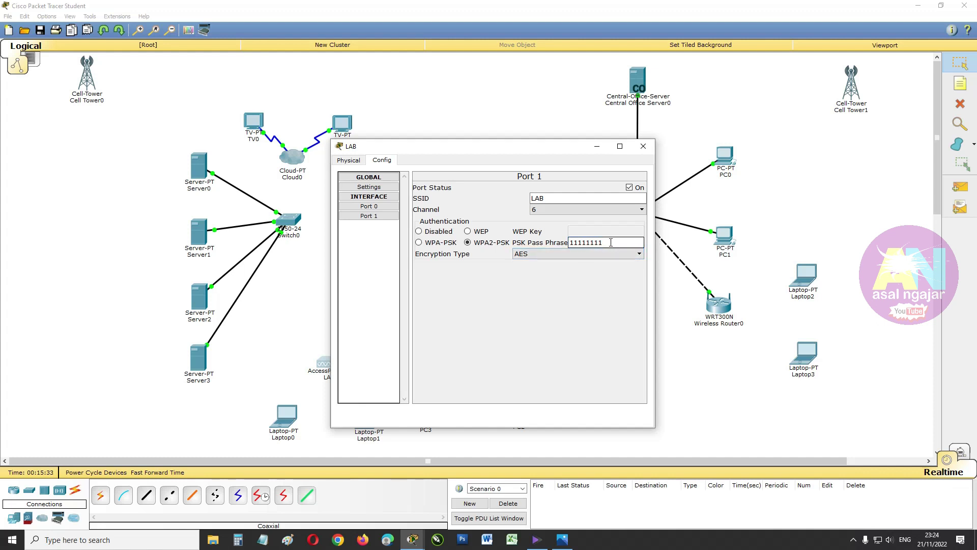
pyautogui.click(643, 146)
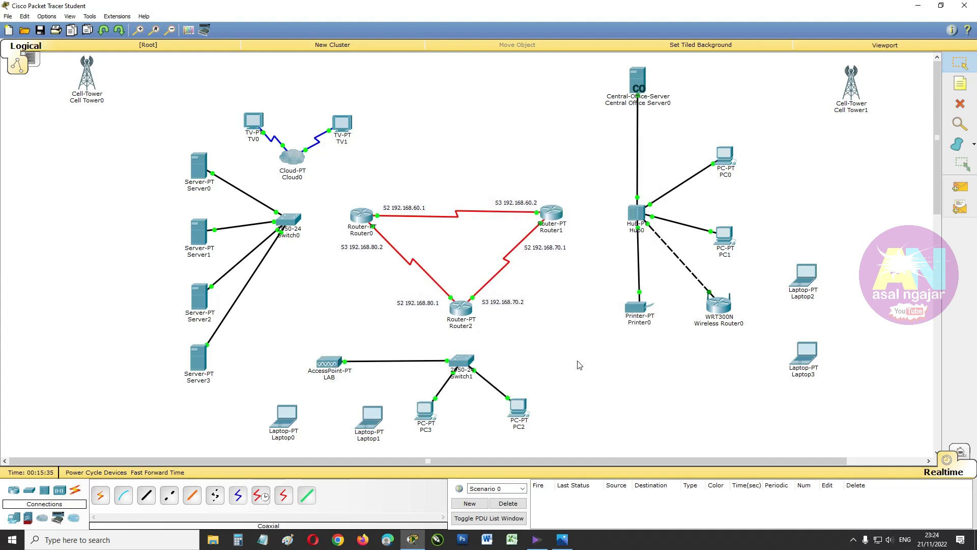
# Replace Laptop0's wired network module with the WPC300N wireless module and power the laptop back on
pyautogui.click(287, 422)
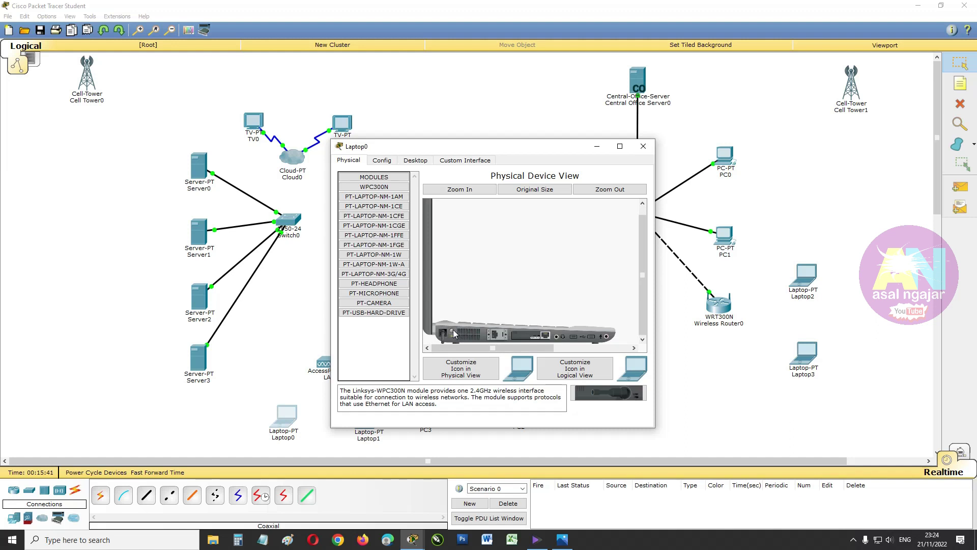
pyautogui.moveTo(542, 335)
pyautogui.mouseDown()
pyautogui.moveTo(611, 398)
pyautogui.moveTo(539, 339)
pyautogui.mouseUp()
pyautogui.click(454, 331)
# On Laptop0's Wireless0 interface, set the SSID to LAB, choose WPA2-PSK authentication and enter the PSK pass phrase
pyautogui.click(384, 160)
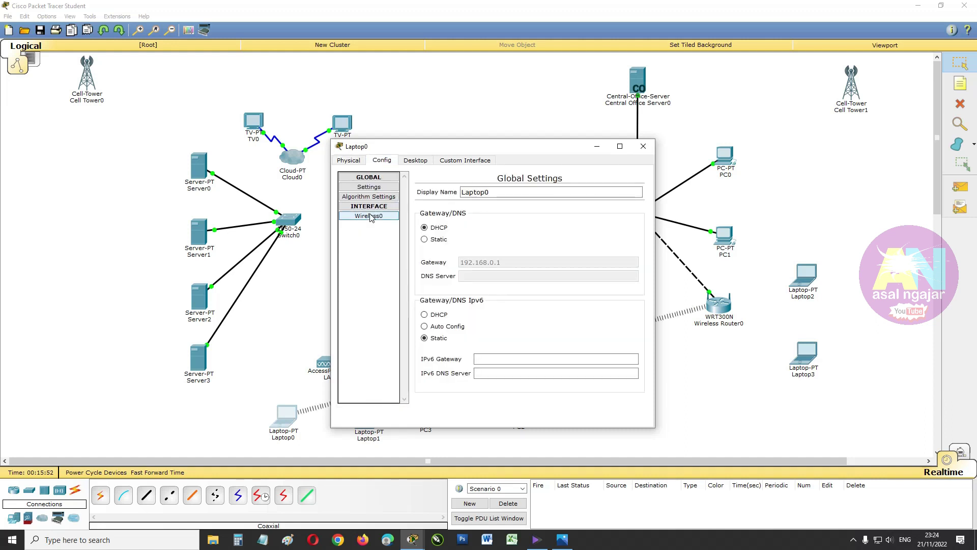
pyautogui.click(369, 215)
pyautogui.doubleClick(566, 219)
pyautogui.write('LAB')
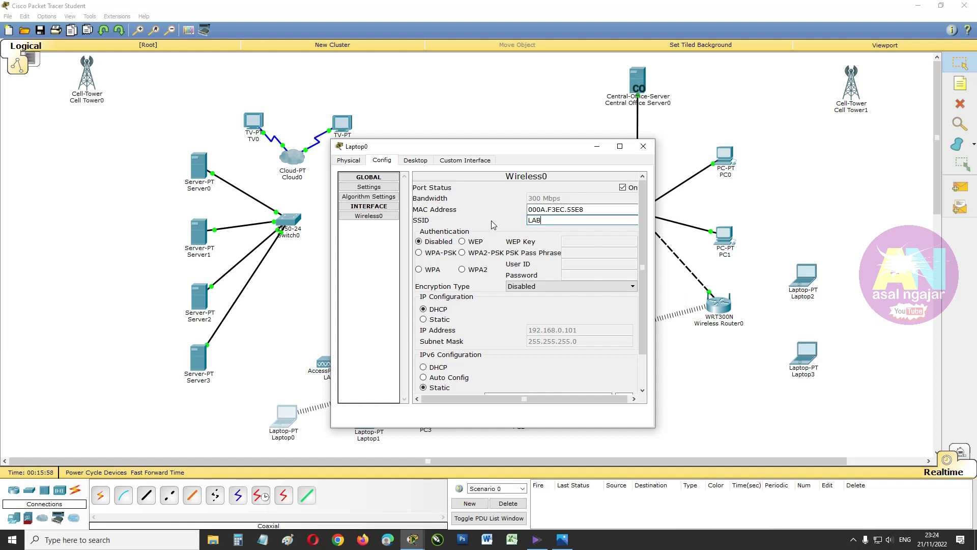
pyautogui.click(481, 259)
pyautogui.click(580, 252)
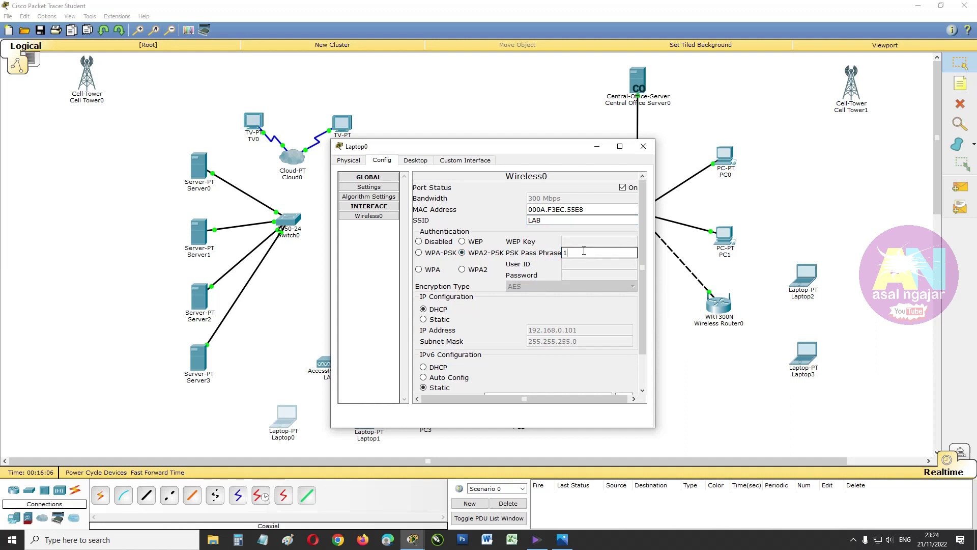
pyautogui.write('11111111')
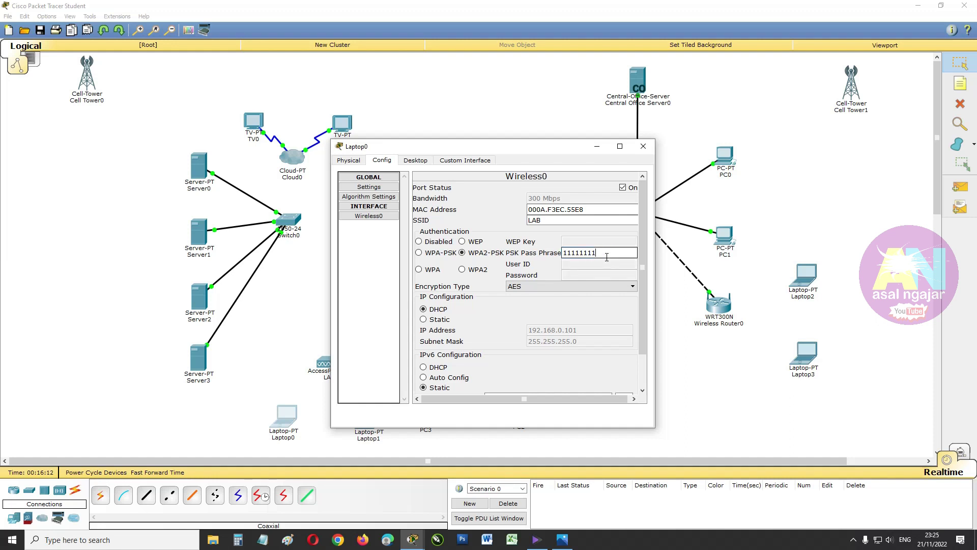
pyautogui.click(644, 146)
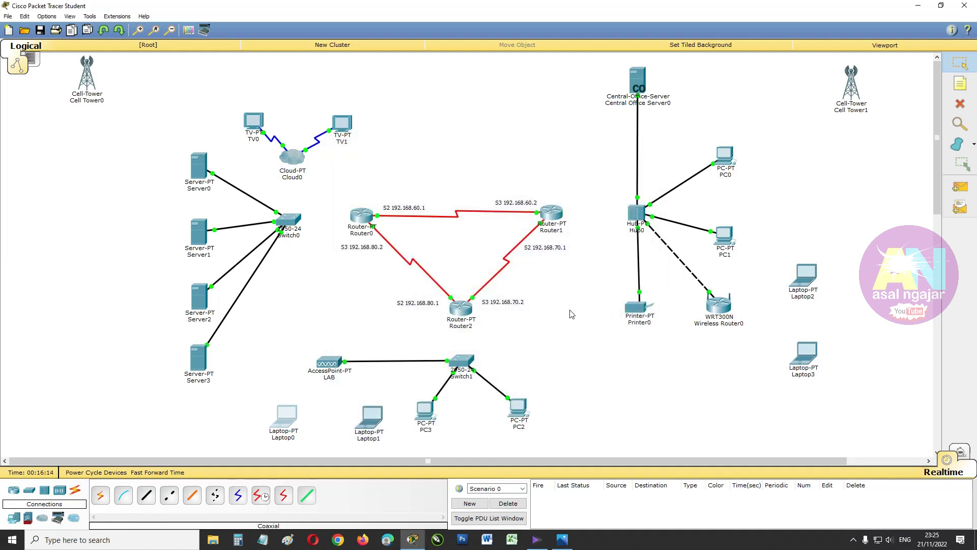
# Replace Laptop1's wired network module with the WPC300N wireless module and power the laptop back on
pyautogui.click(375, 423)
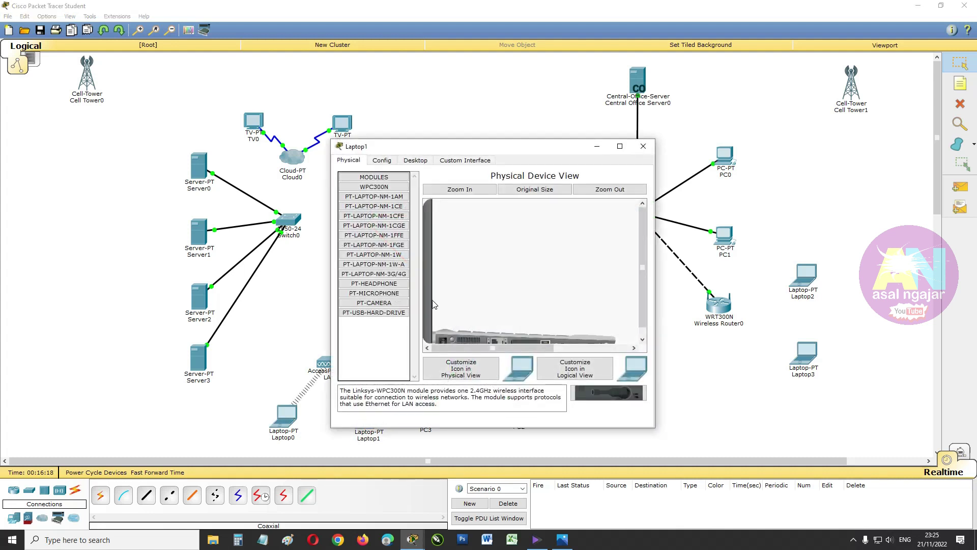
pyautogui.scroll(-1, 453, 307)
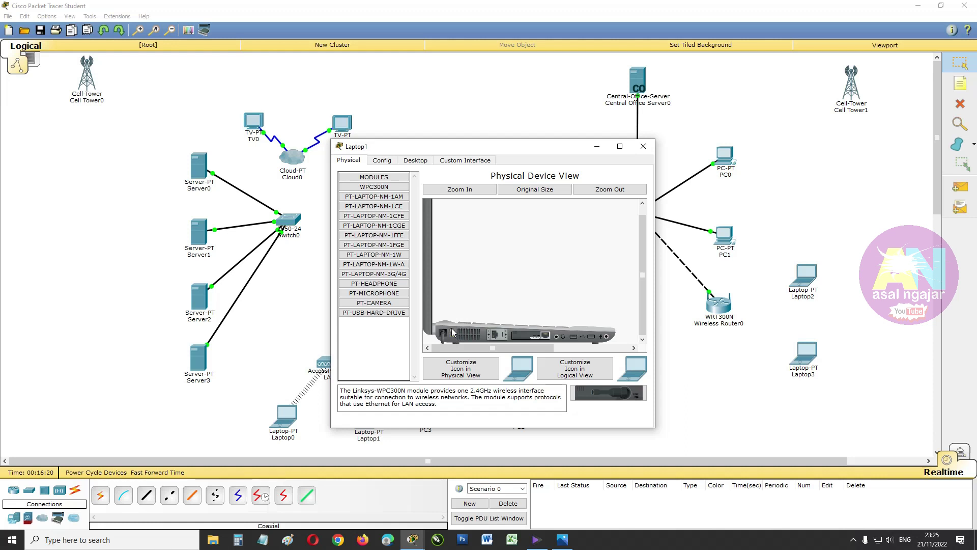
pyautogui.moveTo(539, 338)
pyautogui.mouseDown()
pyautogui.moveTo(610, 392)
pyautogui.moveTo(565, 374)
pyautogui.moveTo(534, 340)
pyautogui.mouseUp()
# On Laptop1's Wireless0 interface, set the SSID to LAB, choose WPA2-PSK authentication and enter the PSK pass phrase
pyautogui.click(382, 160)
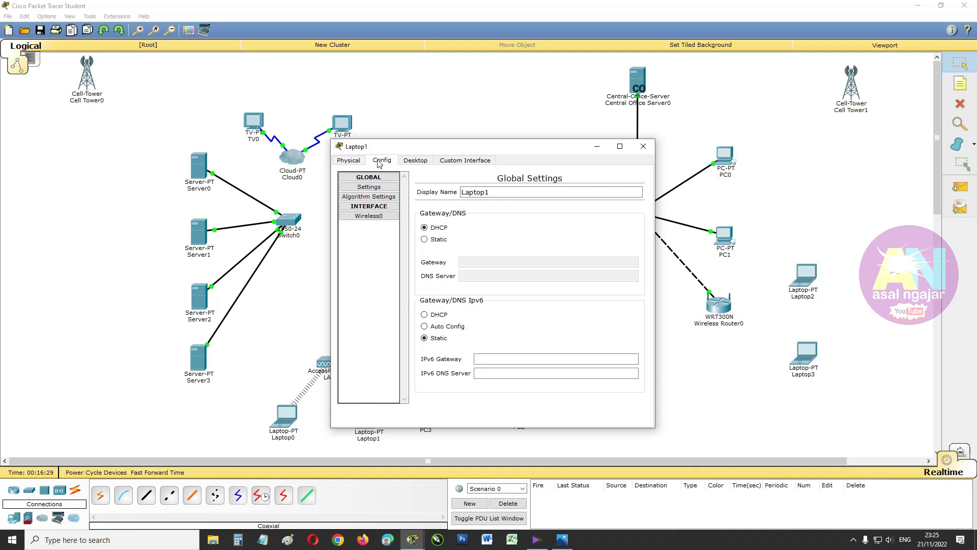
pyautogui.click(378, 218)
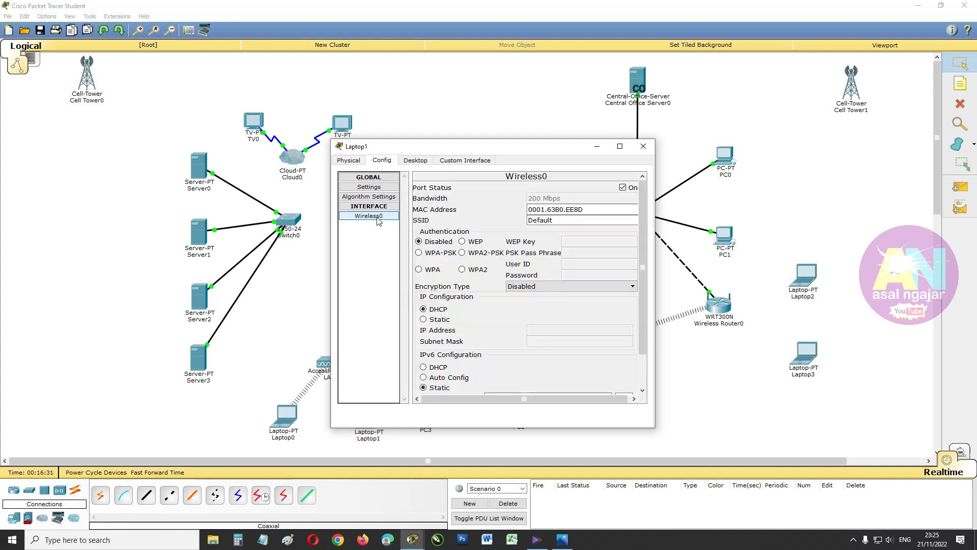
pyautogui.moveTo(576, 219); pyautogui.dragTo(474, 217)
pyautogui.write('L')
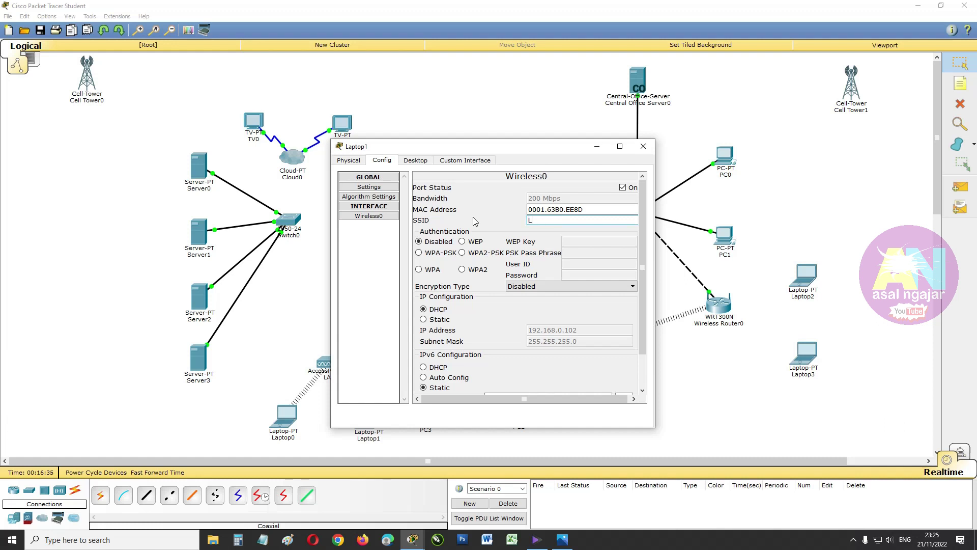
pyautogui.write('AB')
pyautogui.click(476, 253)
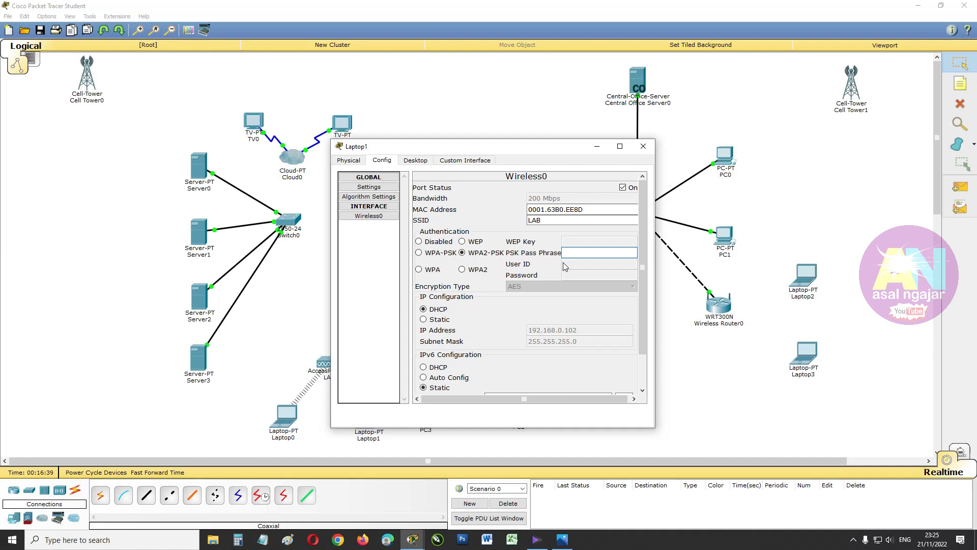
pyautogui.write('11111111')
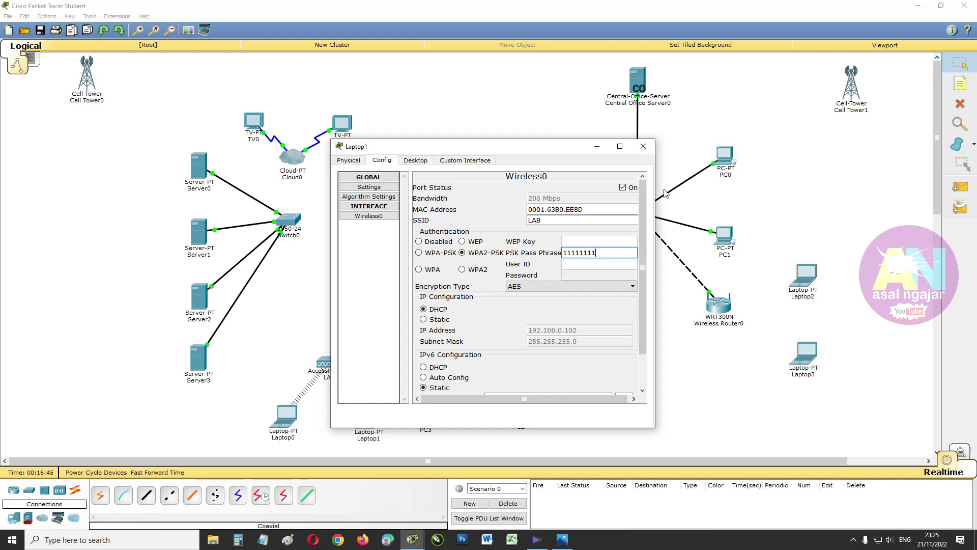
pyautogui.click(644, 148)
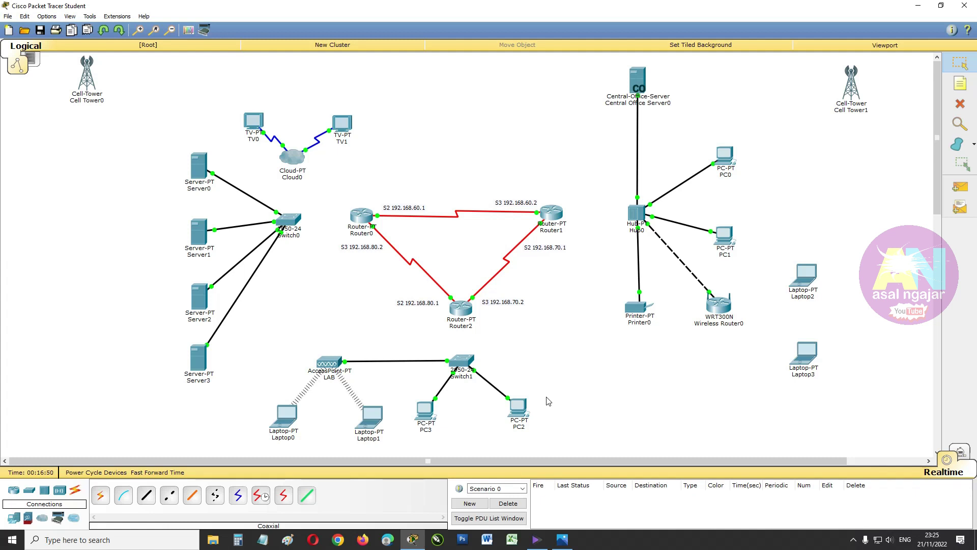
# In Wireless Router0's wireless settings, set the SSID to KANTOR, choose WPA2-PSK authentication and enter the PSK pass phrase
pyautogui.click(724, 312)
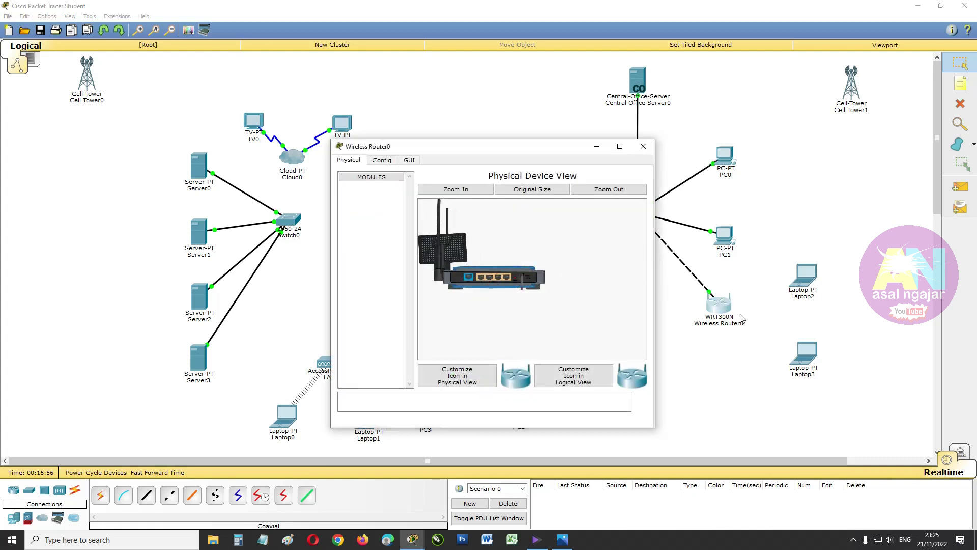
pyautogui.click(388, 162)
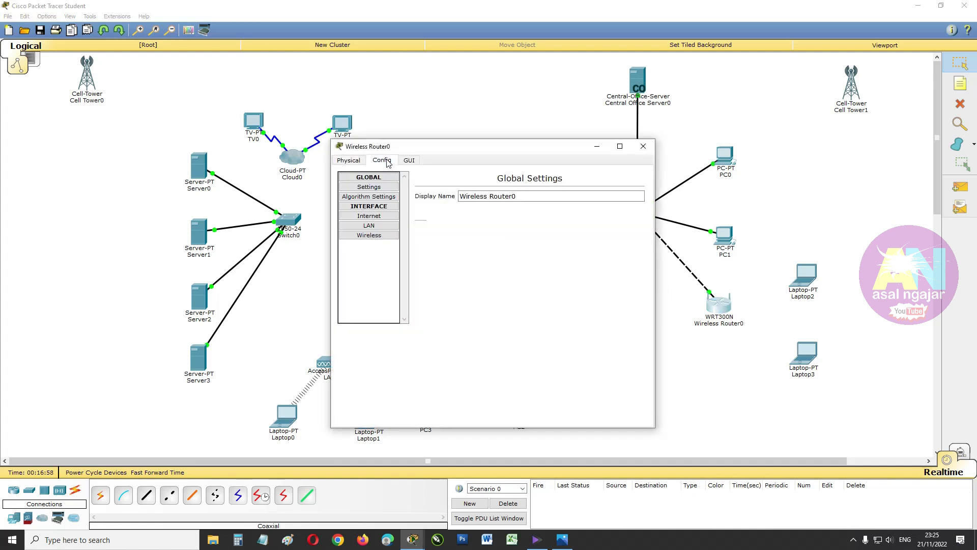
pyautogui.click(377, 235)
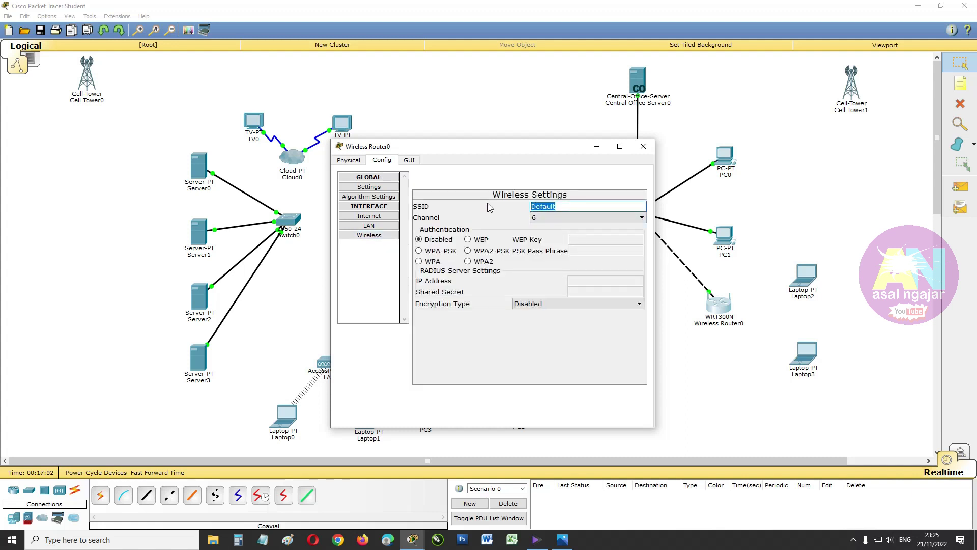
pyautogui.write('KANTOR')
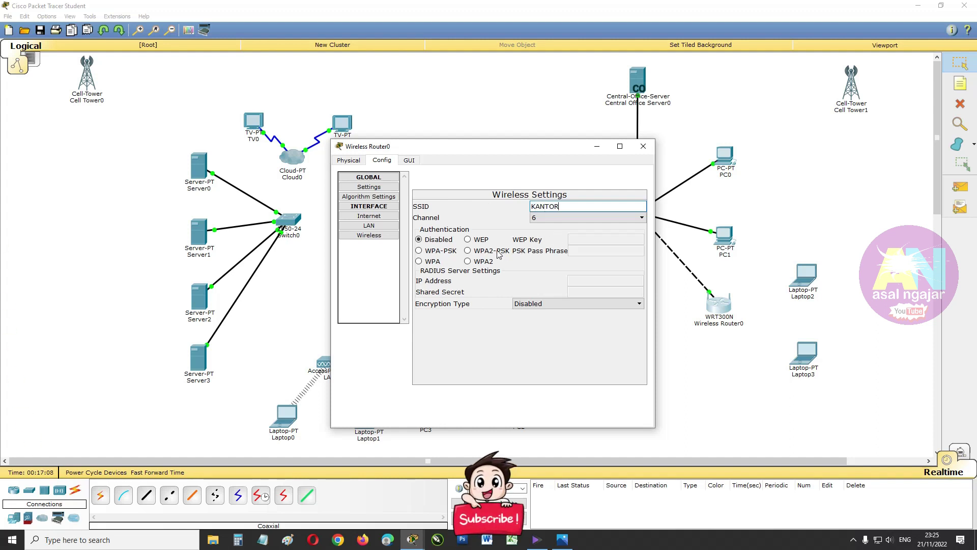
pyautogui.click(468, 251)
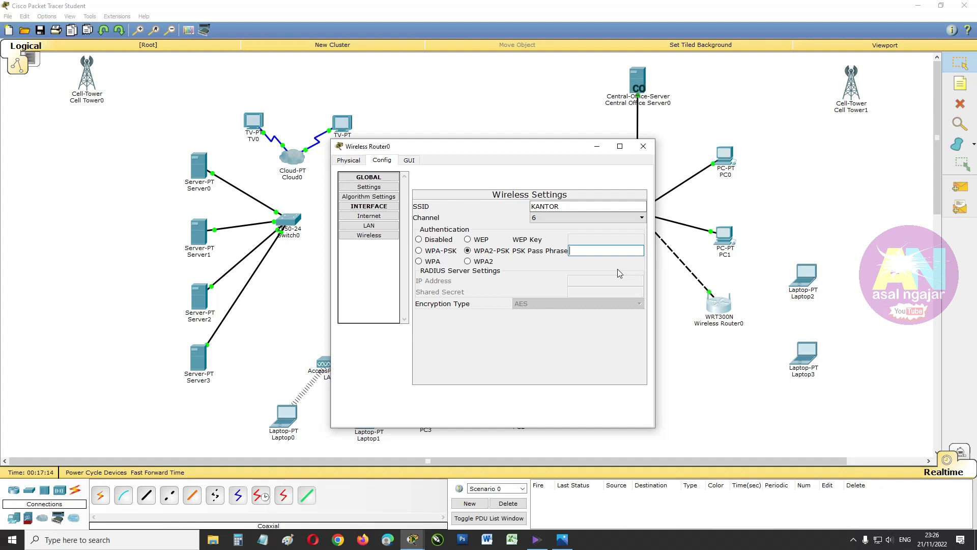
pyautogui.write('22222222')
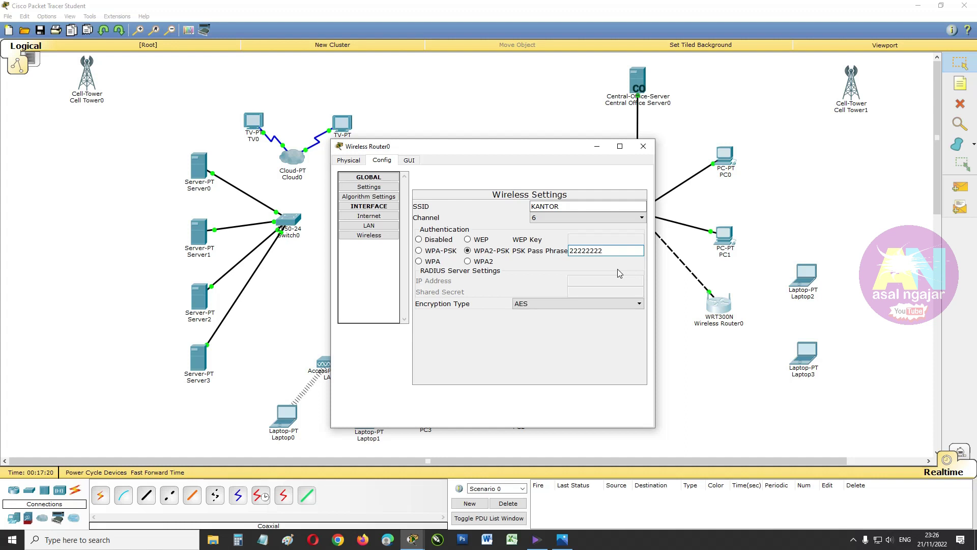
pyautogui.click(644, 147)
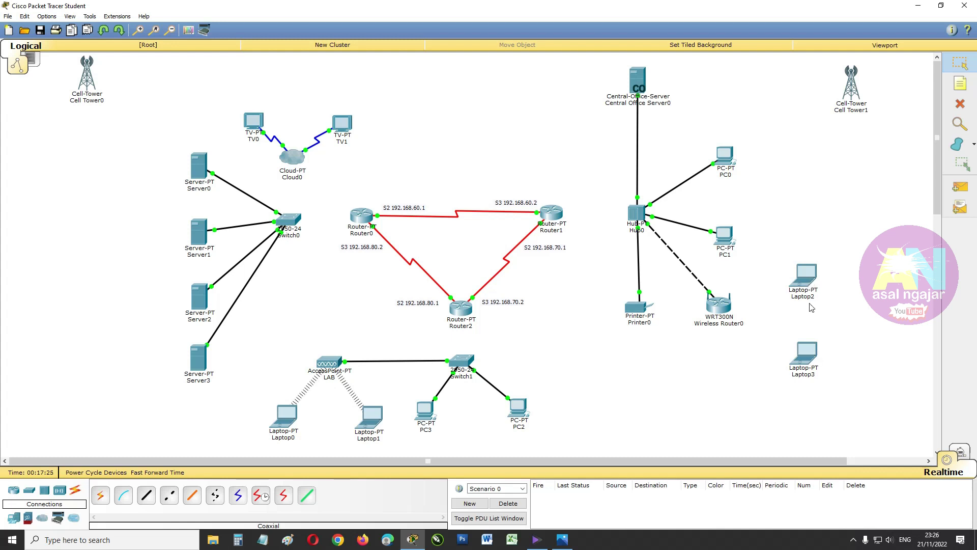
# Power off Laptop2, swap its wired network module for the WPC300N wireless module and power it back on
pyautogui.click(805, 276)
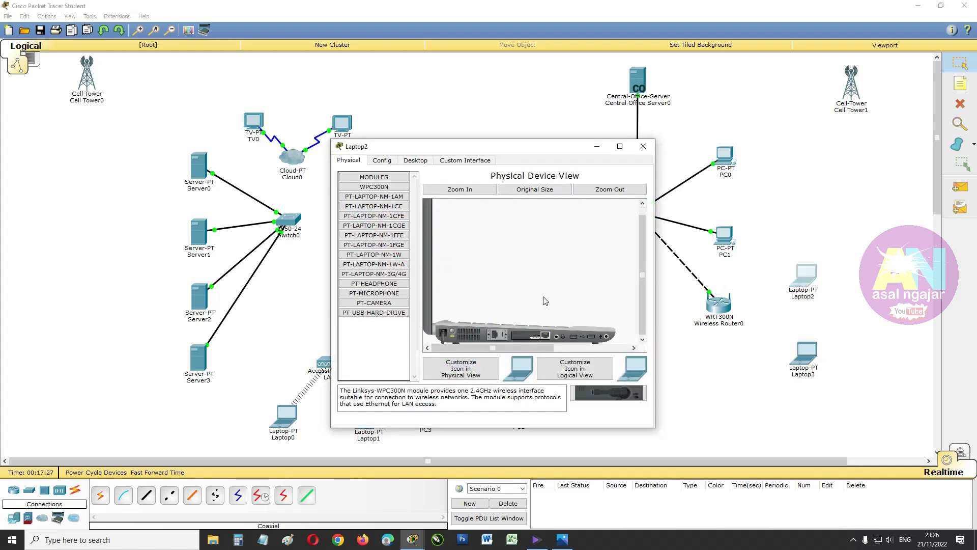
pyautogui.click(453, 331)
pyautogui.moveTo(540, 334); pyautogui.dragTo(603, 392)
pyautogui.moveTo(534, 343); pyautogui.dragTo(532, 337)
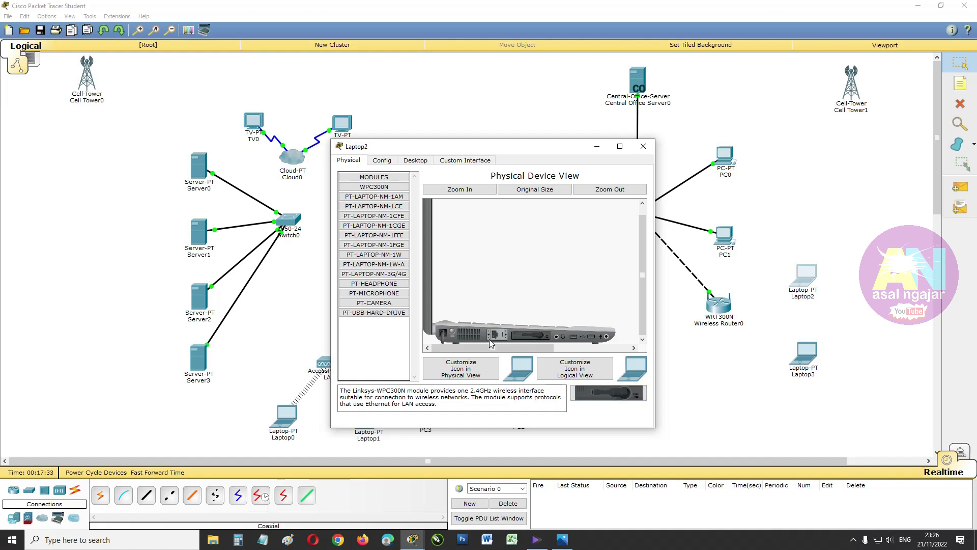
pyautogui.click(452, 333)
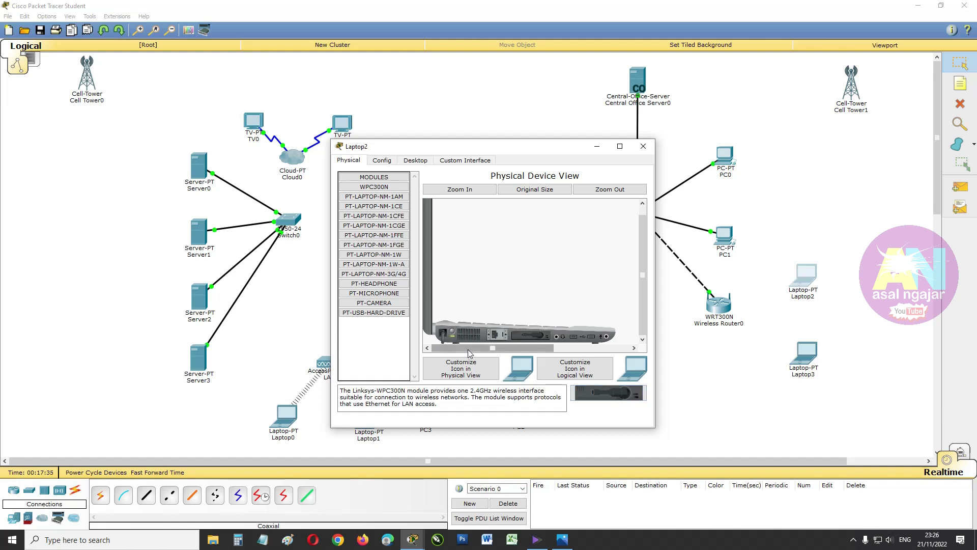
# On Laptop2's Wireless0 interface, set the SSID to KANTOR, choose WPA2-PSK authentication and enter the PSK pass phrase
pyautogui.click(383, 161)
pyautogui.click(373, 216)
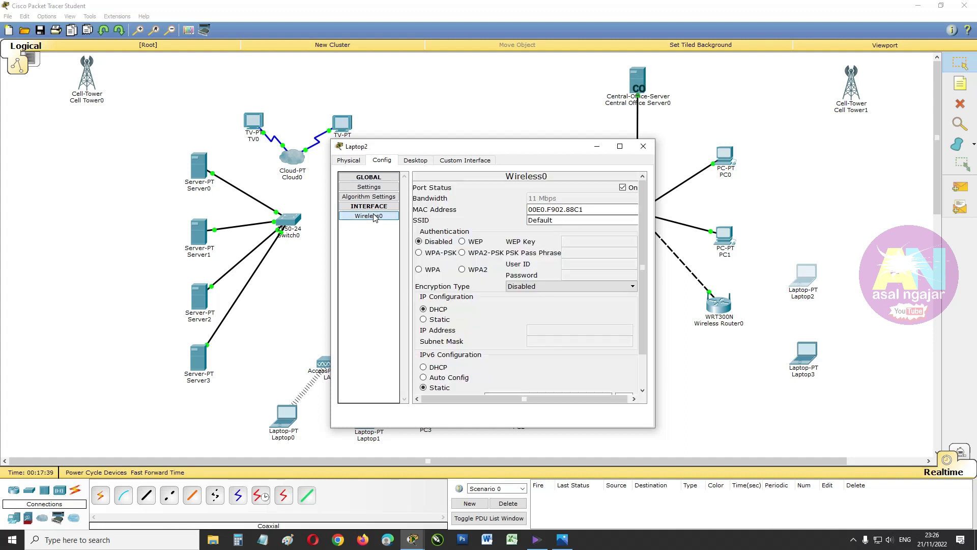
pyautogui.moveTo(558, 220); pyautogui.dragTo(507, 222)
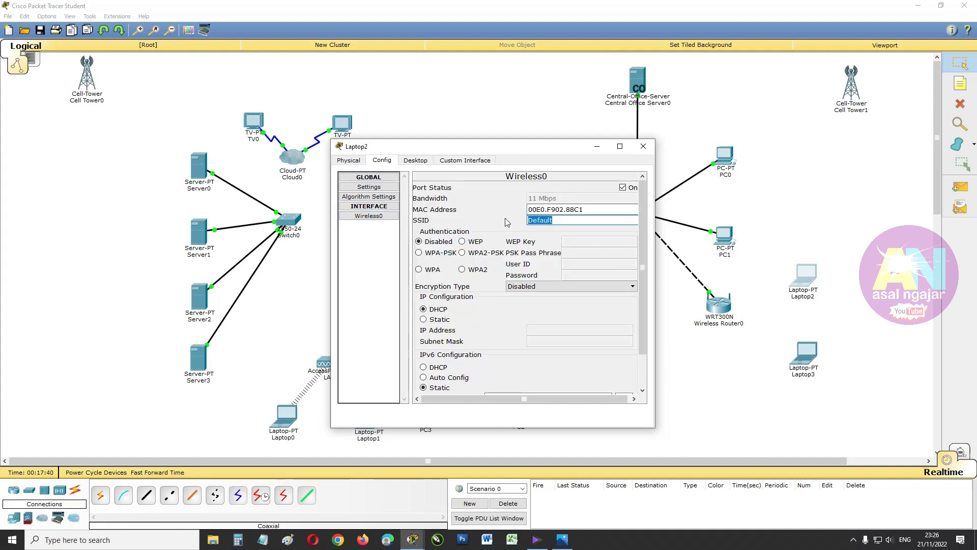
pyautogui.write('KANTOR')
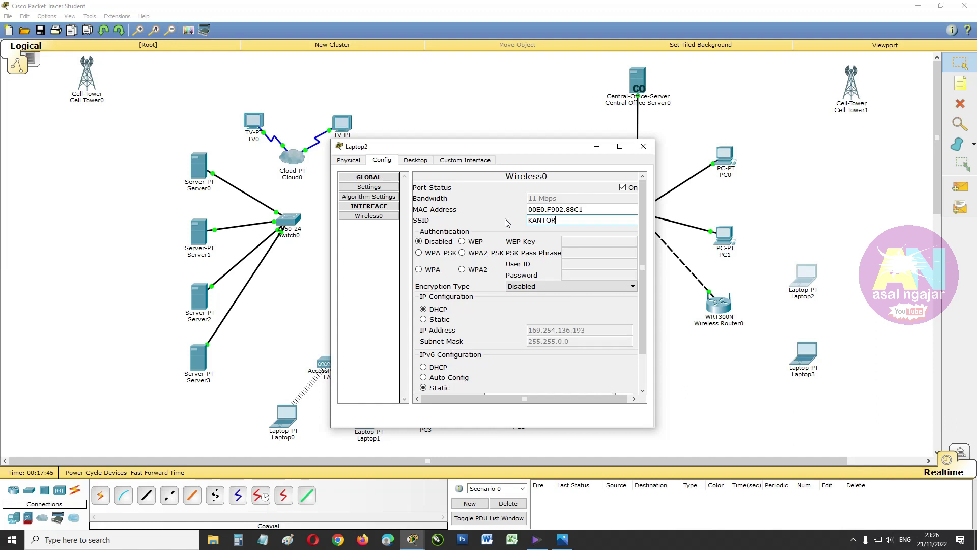
pyautogui.click(501, 255)
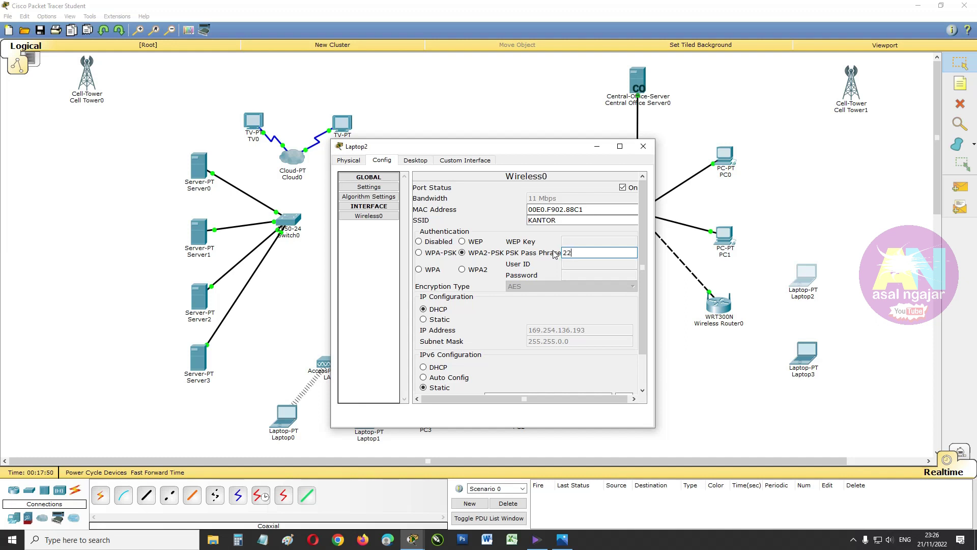
pyautogui.write('22222222')
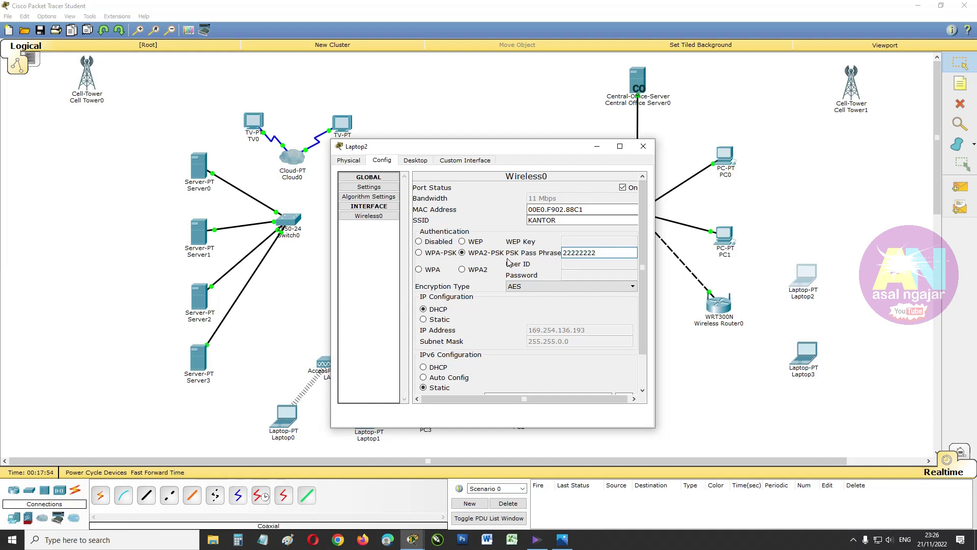
pyautogui.click(644, 150)
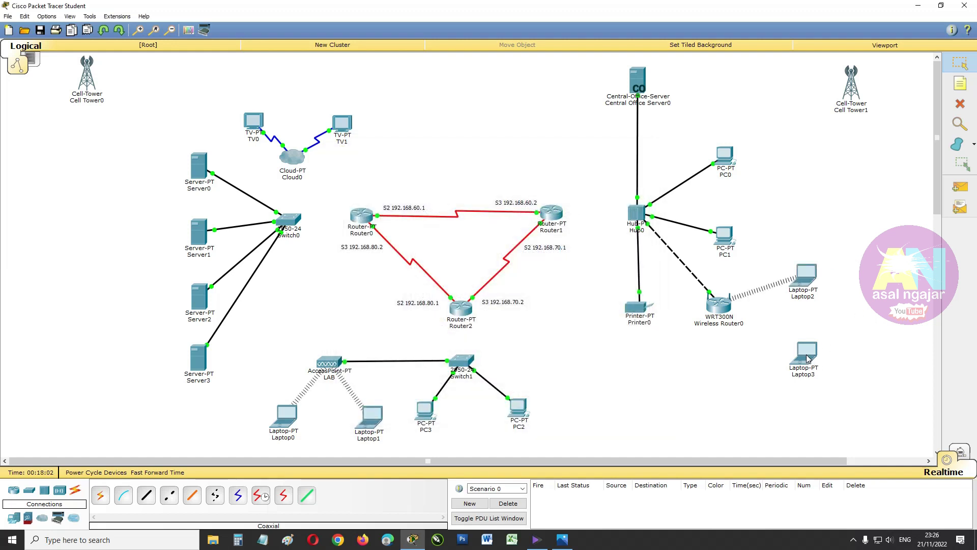
# Replace Laptop3's wired network module with the WPC300N wireless module and power the laptop back on
pyautogui.click(807, 352)
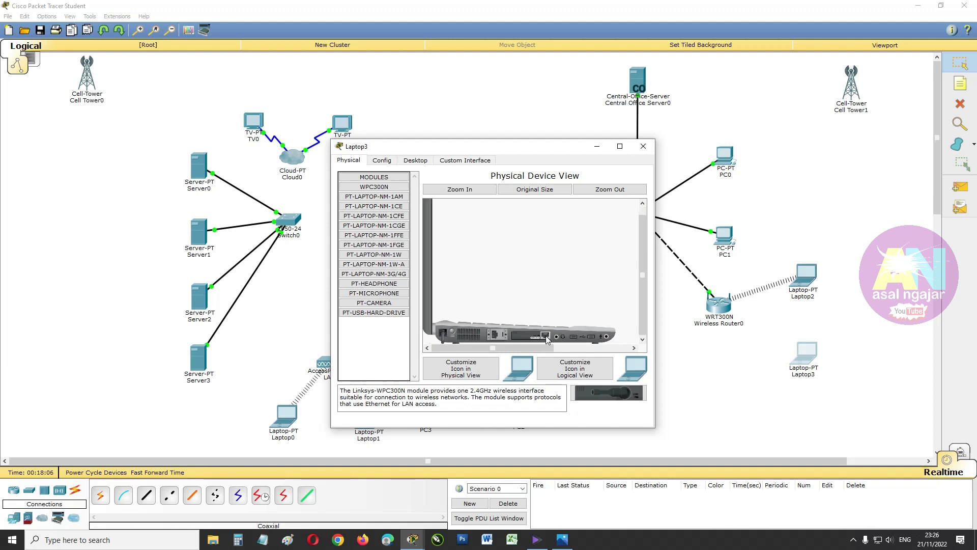
pyautogui.moveTo(616, 392); pyautogui.dragTo(536, 334)
# On Laptop3's Wireless0 interface, set the SSID to KANTOR, choose WPA2-PSK authentication and enter the PSK pass phrase
pyautogui.click(382, 160)
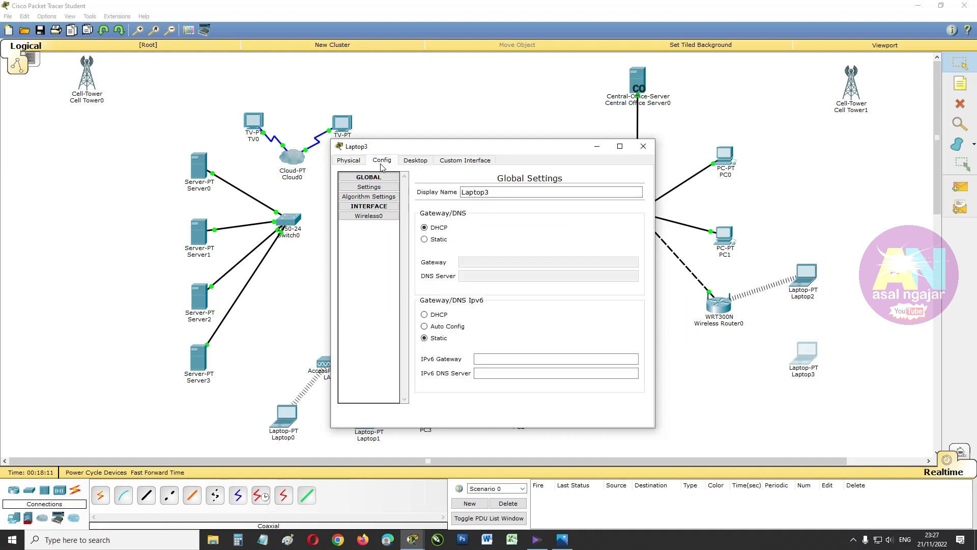
pyautogui.click(369, 217)
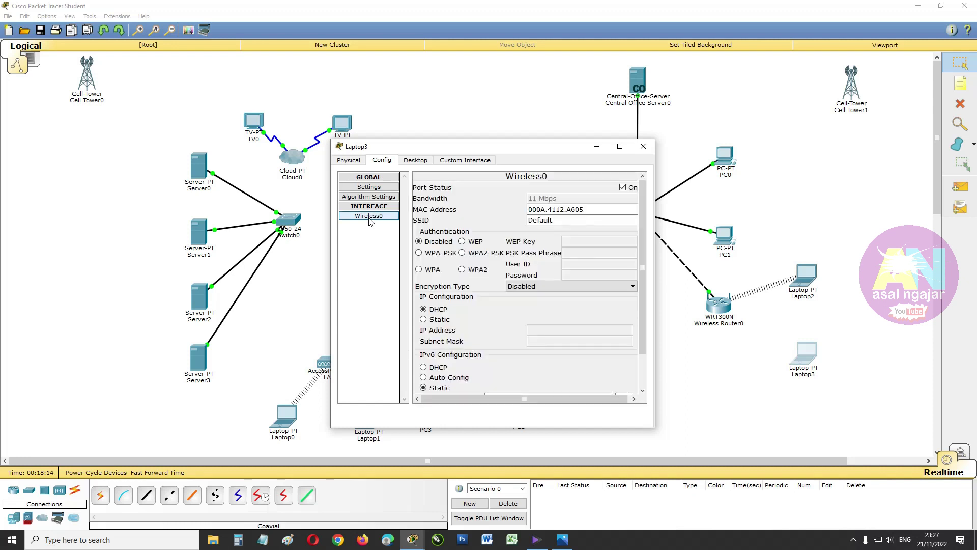
pyautogui.doubleClick(539, 220)
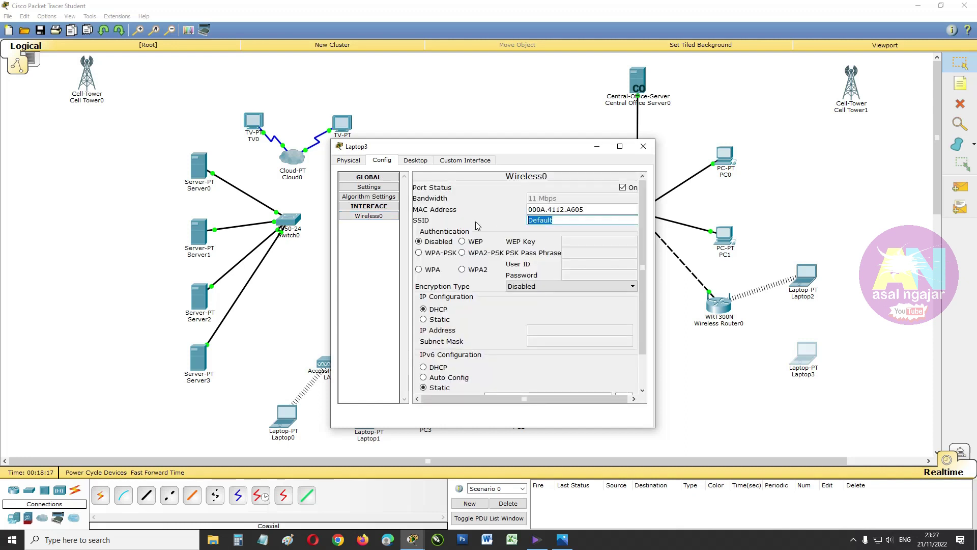
pyautogui.write('KANYOR')
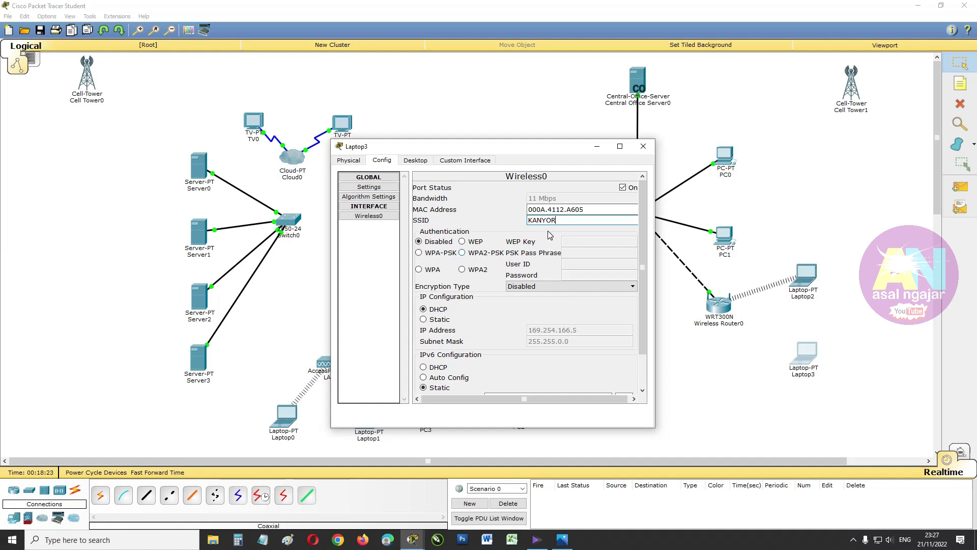
pyautogui.write('T')
pyautogui.click(503, 253)
pyautogui.click(574, 253)
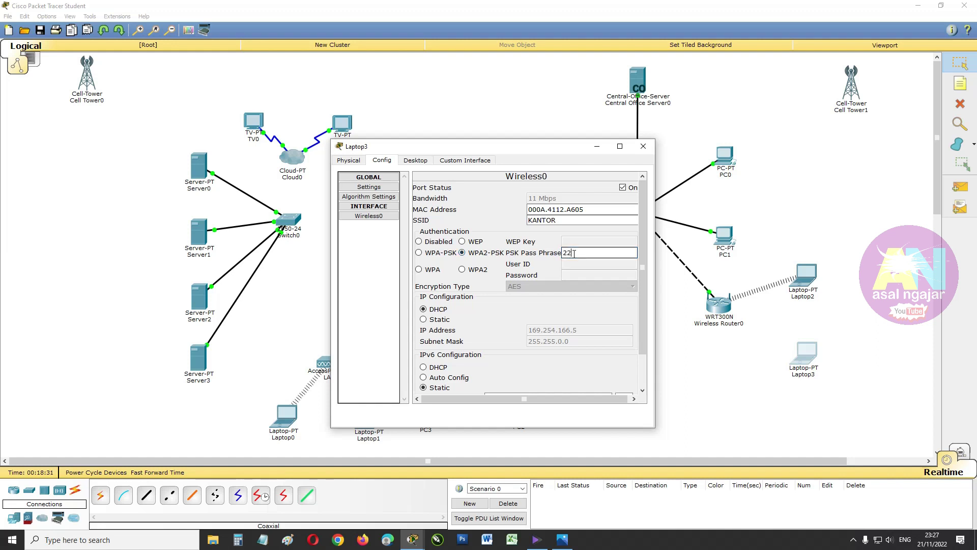
pyautogui.write('22222222')
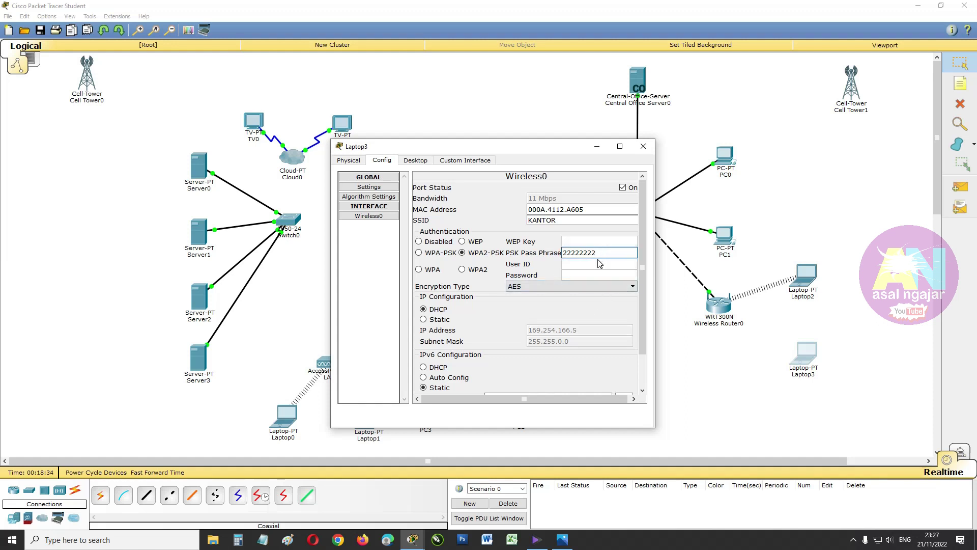
pyautogui.click(644, 147)
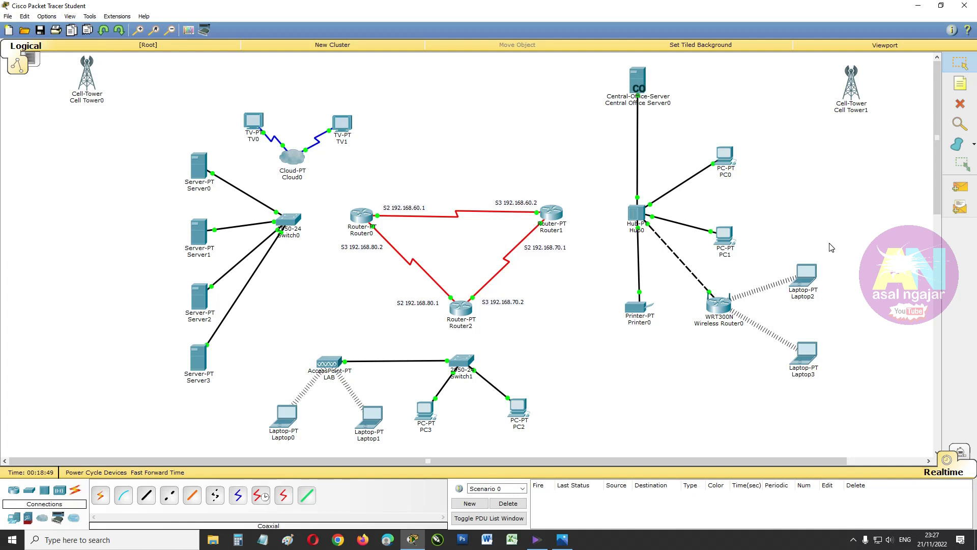
# Check the reference topology image, then connect Router0's FastEthernet1/0 to Cloud0's Ethernet6 with a copper straight-through cable
pyautogui.click(563, 540)
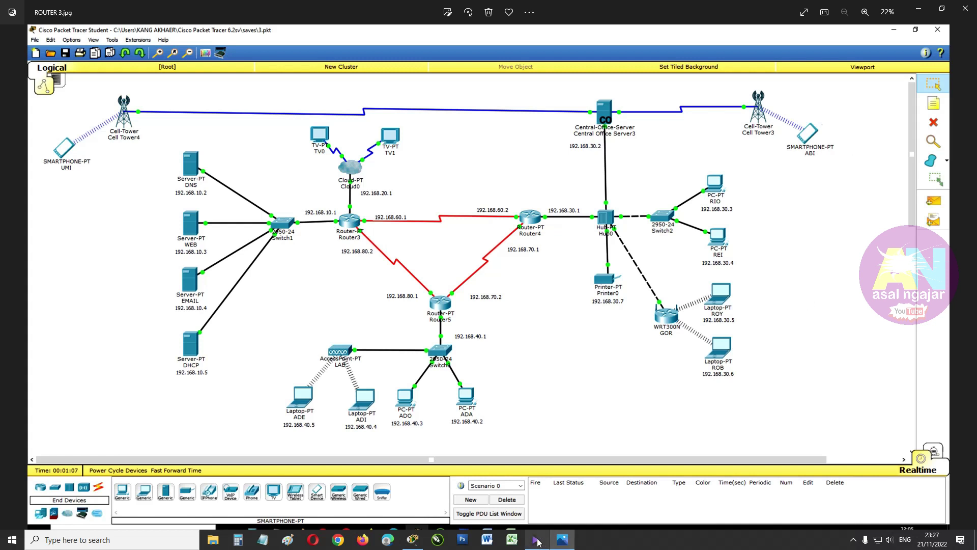
pyautogui.click(412, 539)
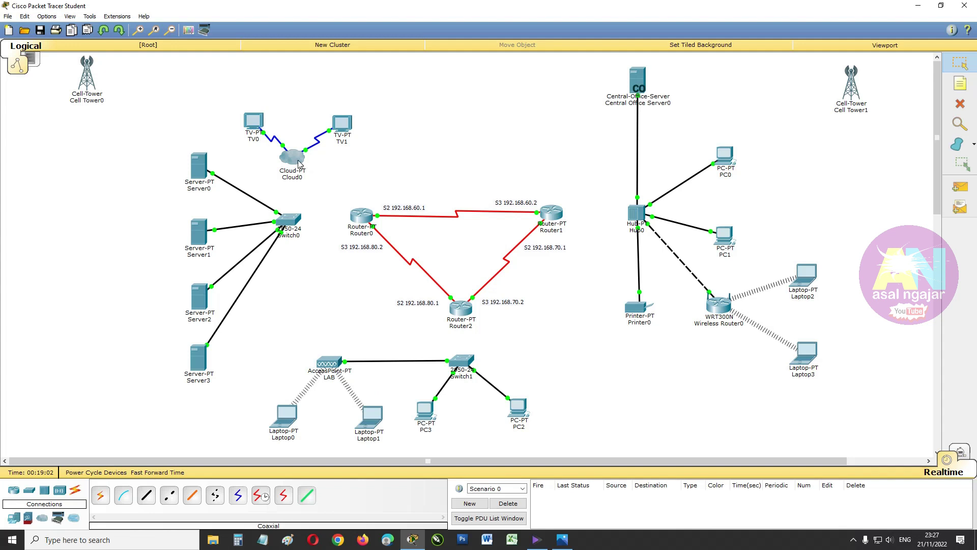
pyautogui.click(147, 495)
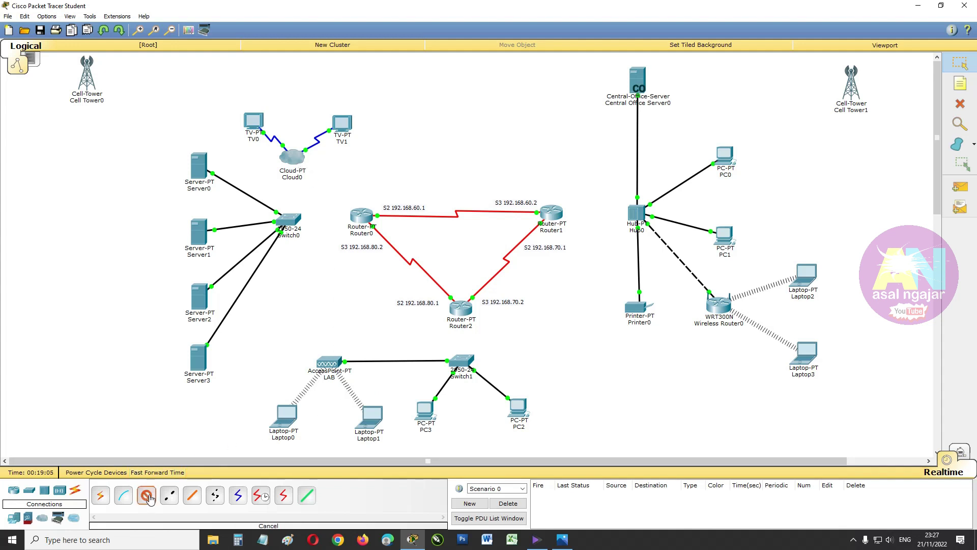
pyautogui.click(364, 220)
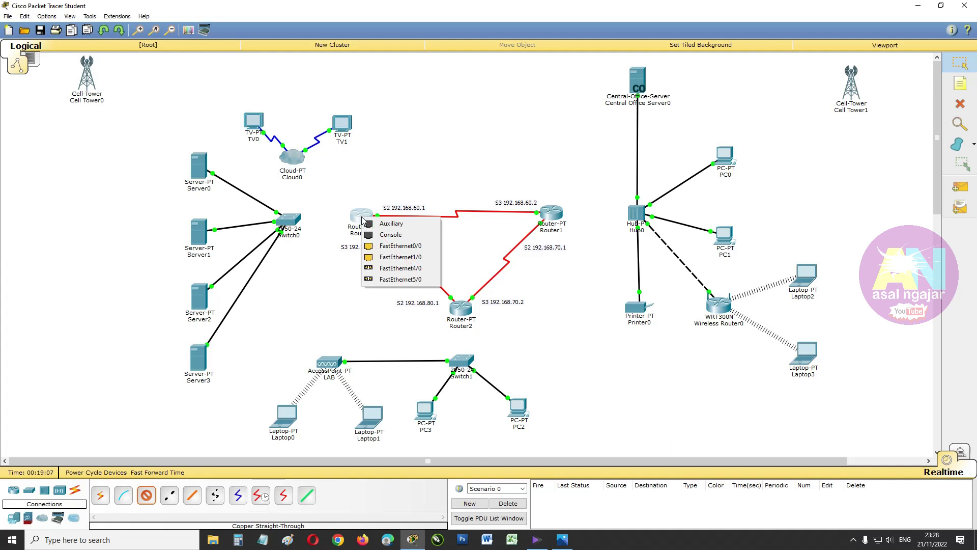
pyautogui.click(400, 257)
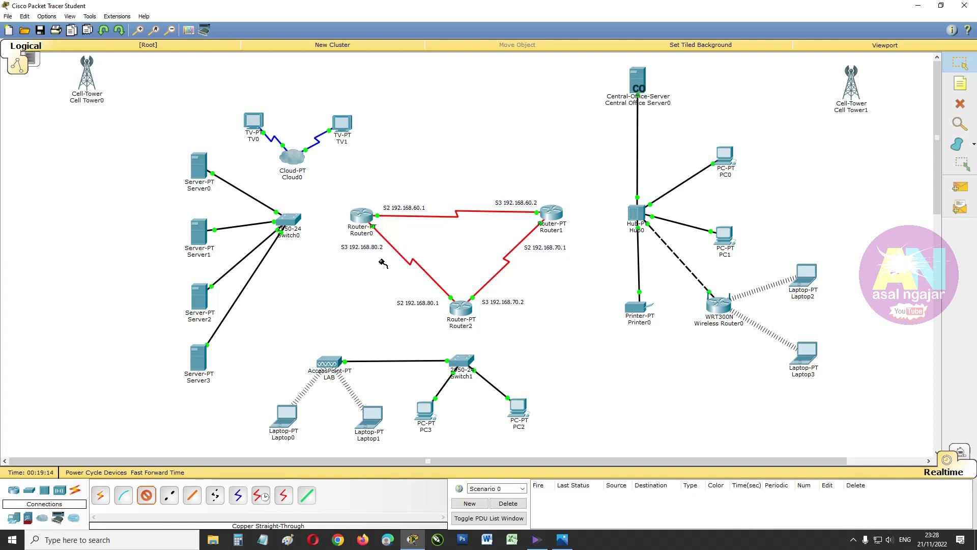
pyautogui.click(294, 158)
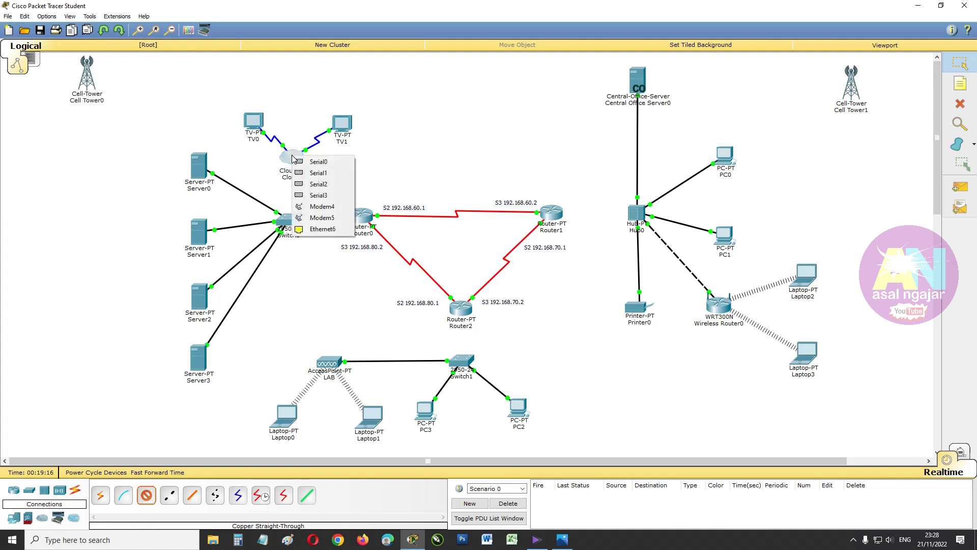
pyautogui.click(319, 229)
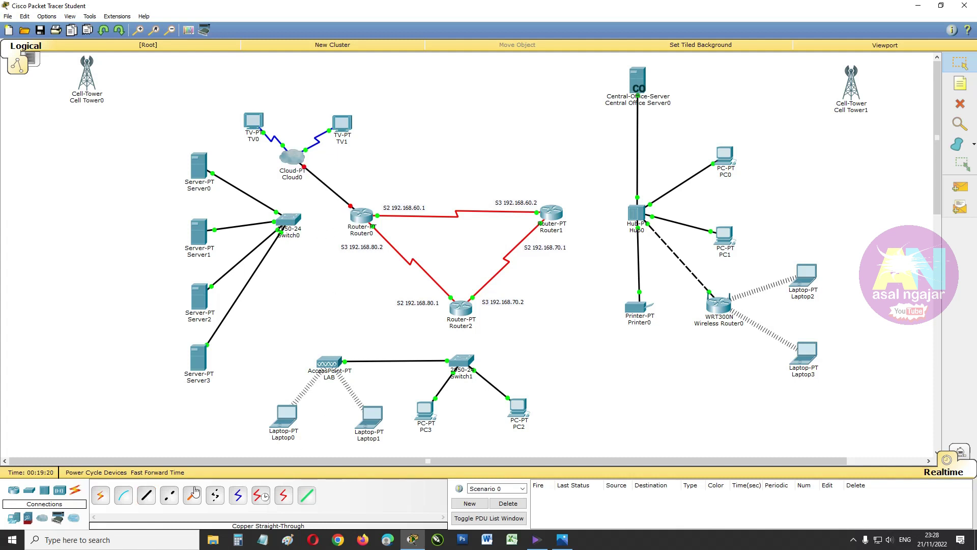
# Connect Router0's FastEthernet0/0 to Switch0's FastEthernet0/5 with a copper straight-through cable
pyautogui.click(146, 495)
pyautogui.click(359, 219)
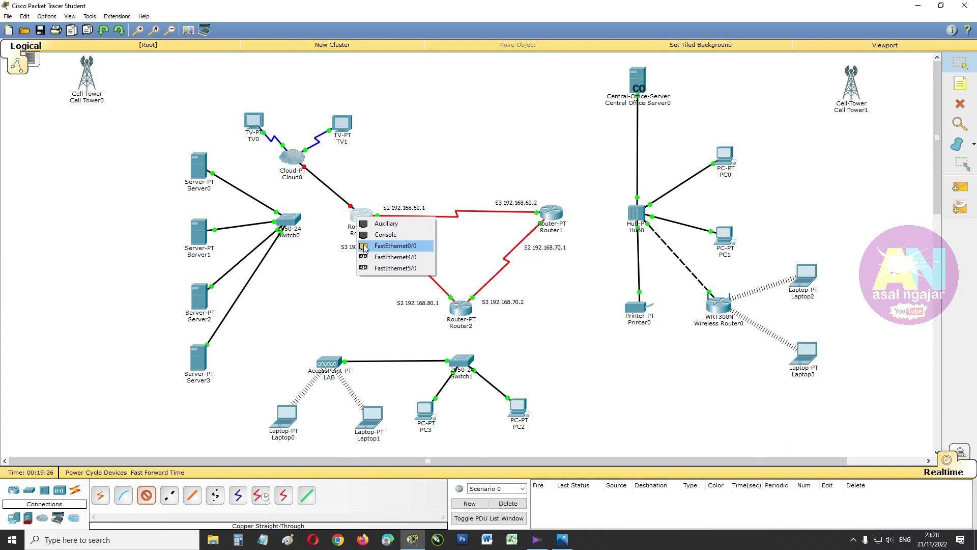
pyautogui.click(387, 246)
pyautogui.click(293, 220)
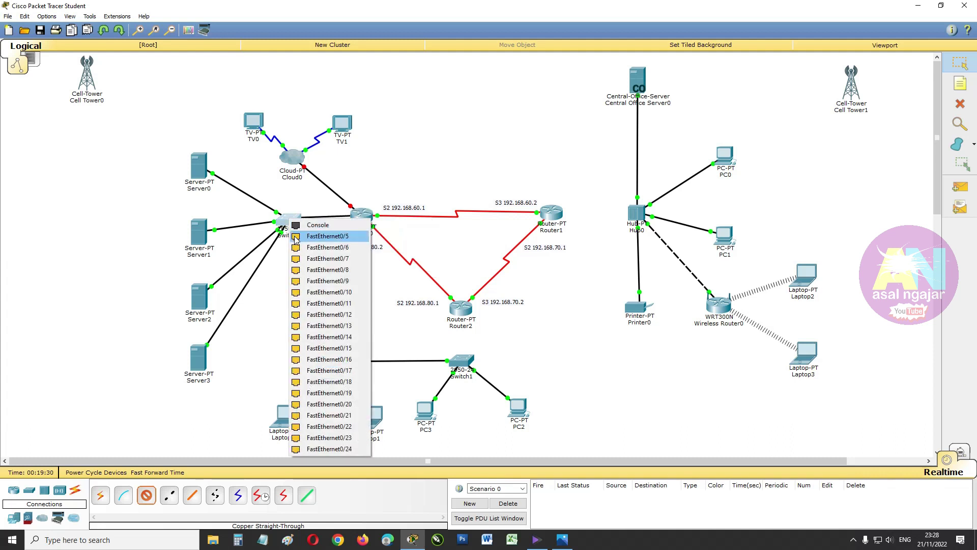
pyautogui.click(295, 236)
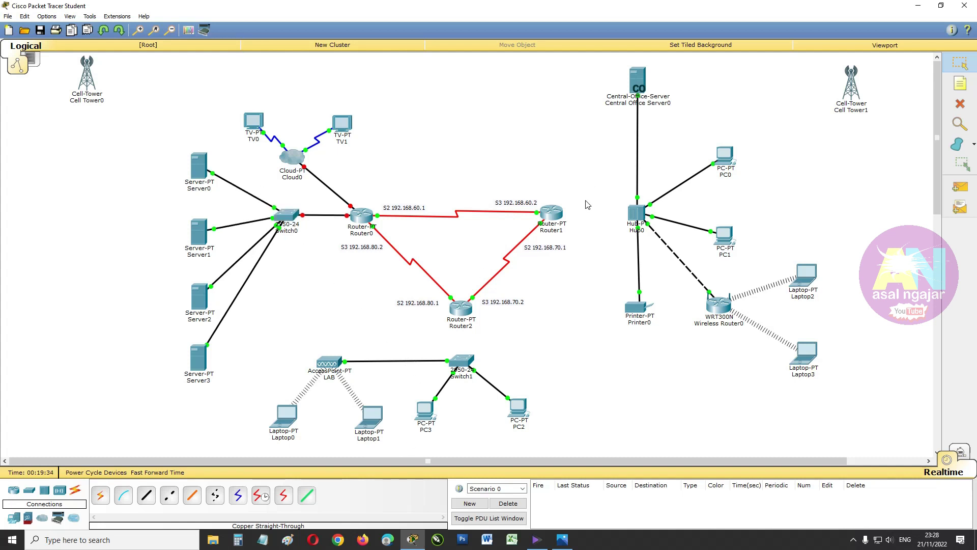
# Connect Router1's FastEthernet0/0 to Port 5 of Hub0 with a copper straight-through cable
pyautogui.click(147, 495)
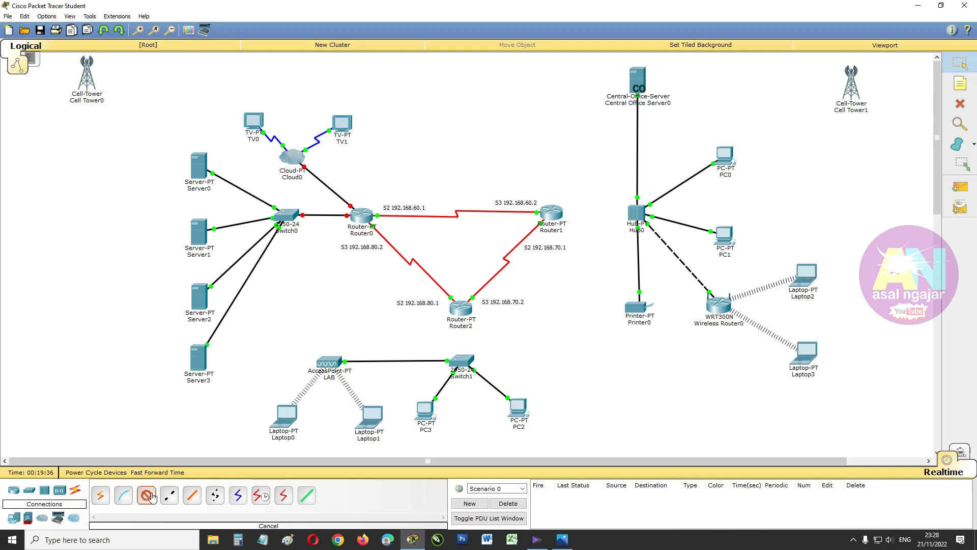
pyautogui.click(548, 217)
pyautogui.click(566, 243)
pyautogui.click(636, 216)
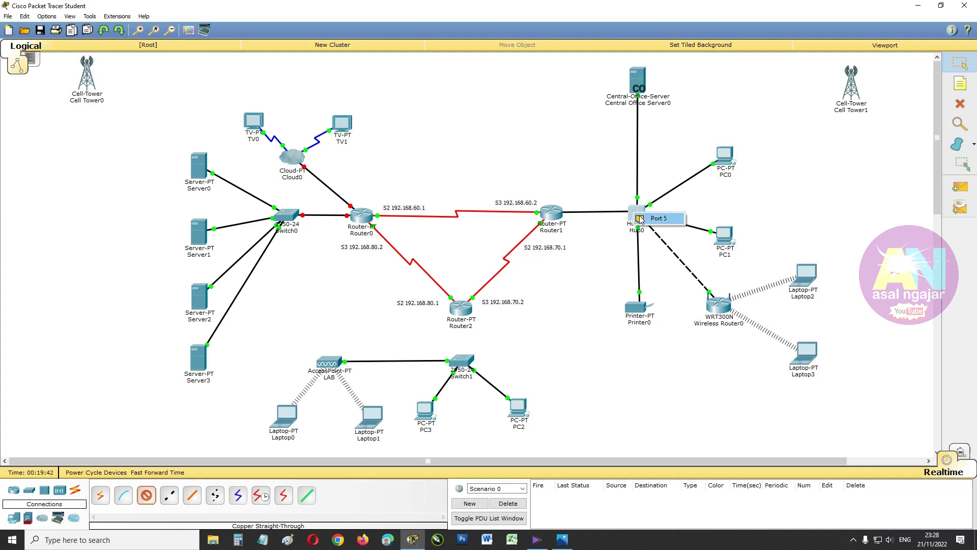
pyautogui.click(643, 218)
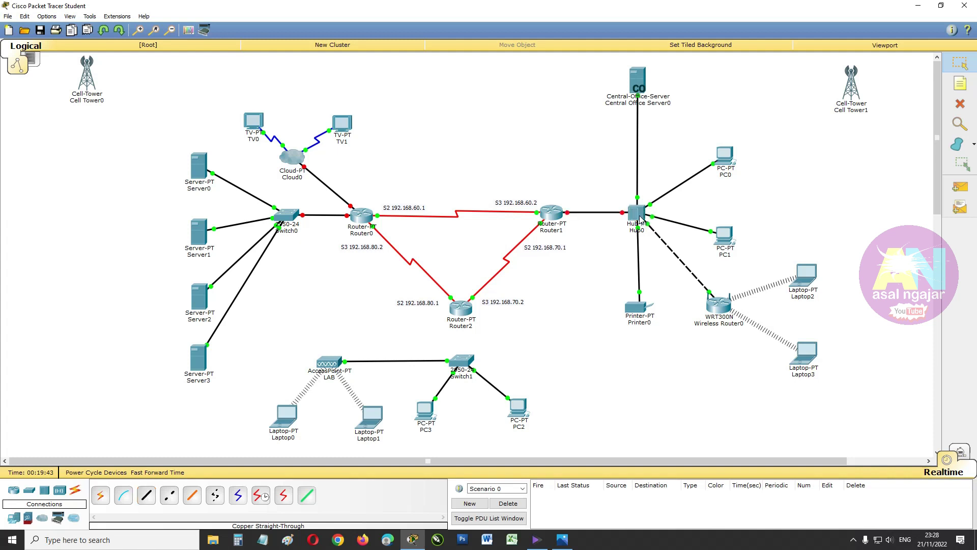
# Connect Router2's FastEthernet0/0 to Switch1's FastEthernet0/4 with a copper straight-through cable
pyautogui.click(149, 498)
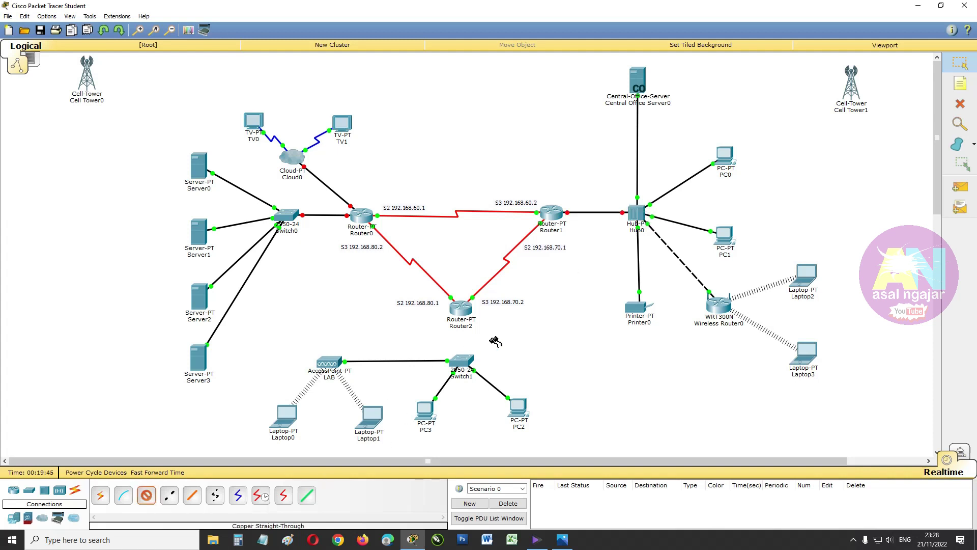
pyautogui.click(463, 309)
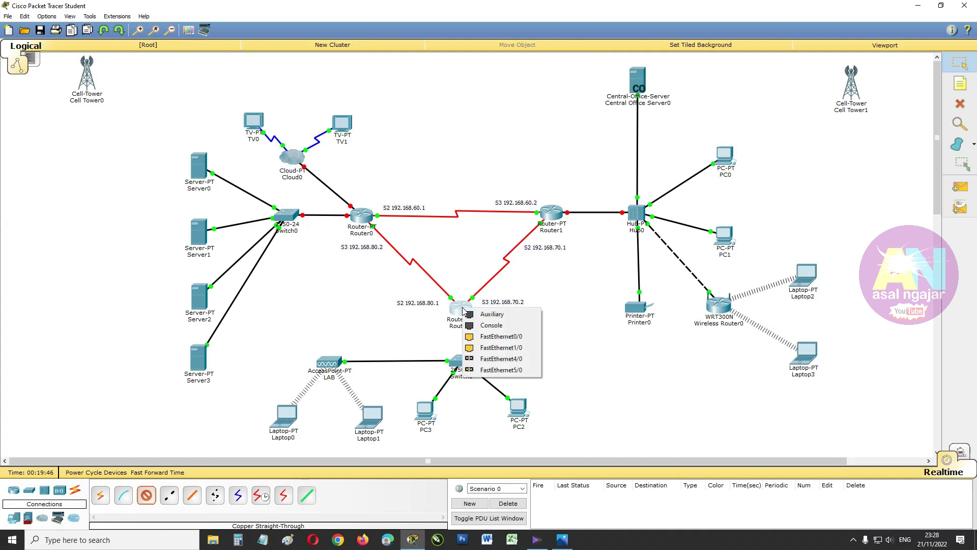
pyautogui.click(470, 337)
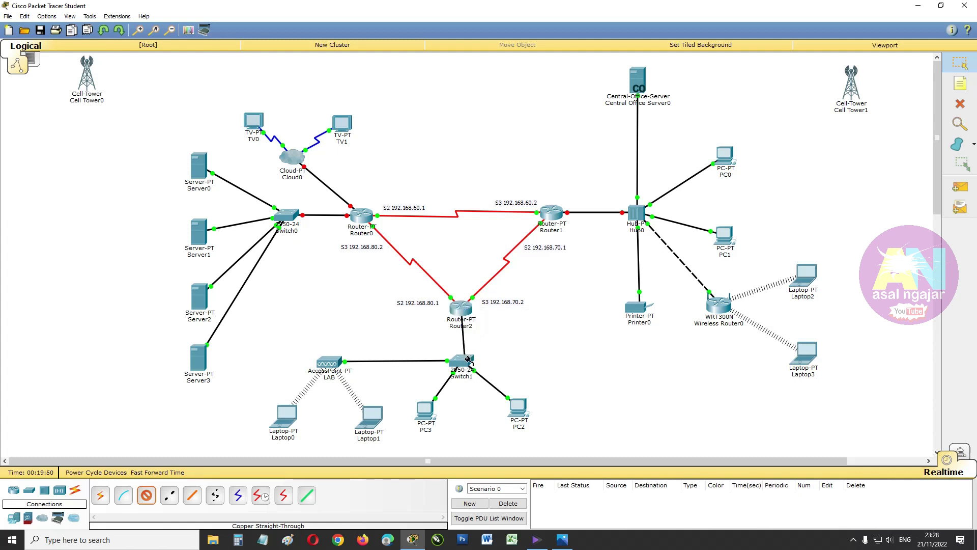
pyautogui.click(467, 360)
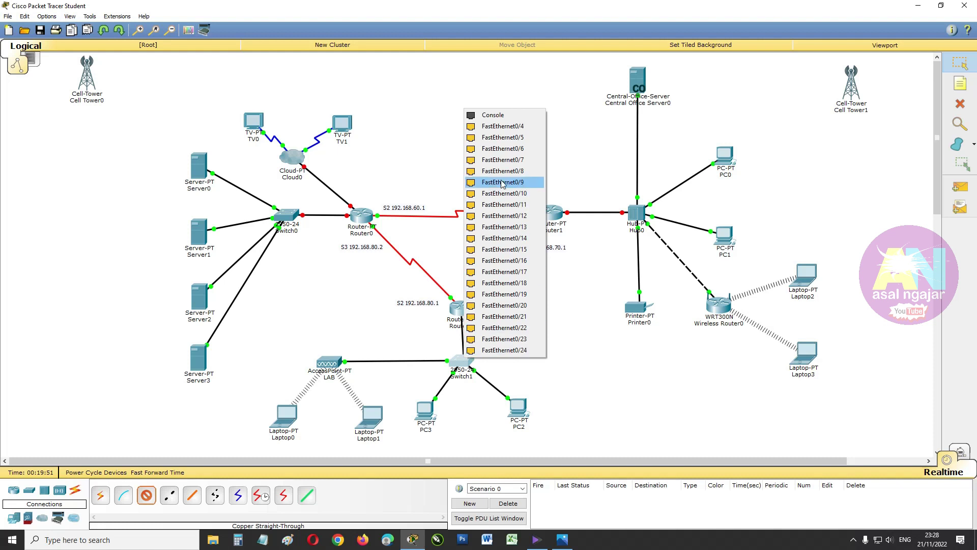
pyautogui.click(509, 127)
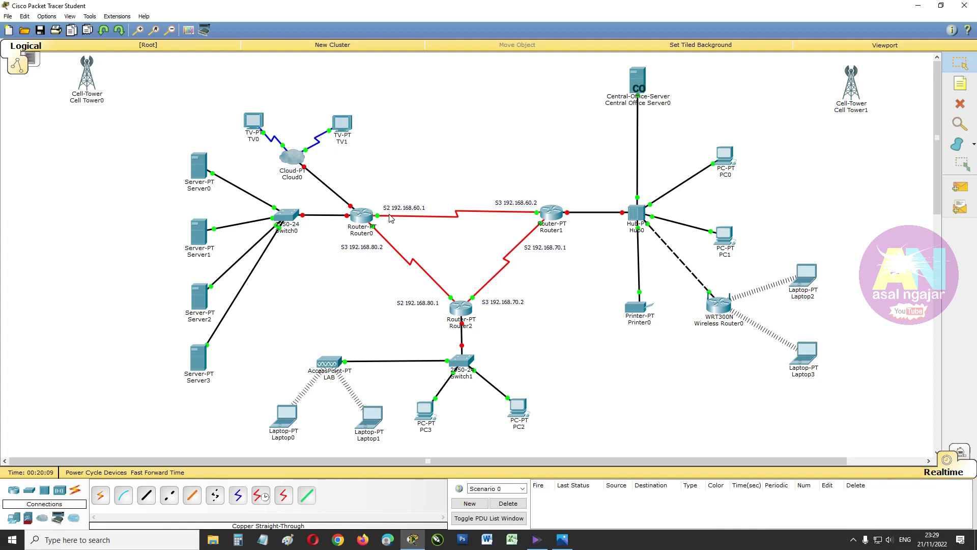
pyautogui.click(362, 219)
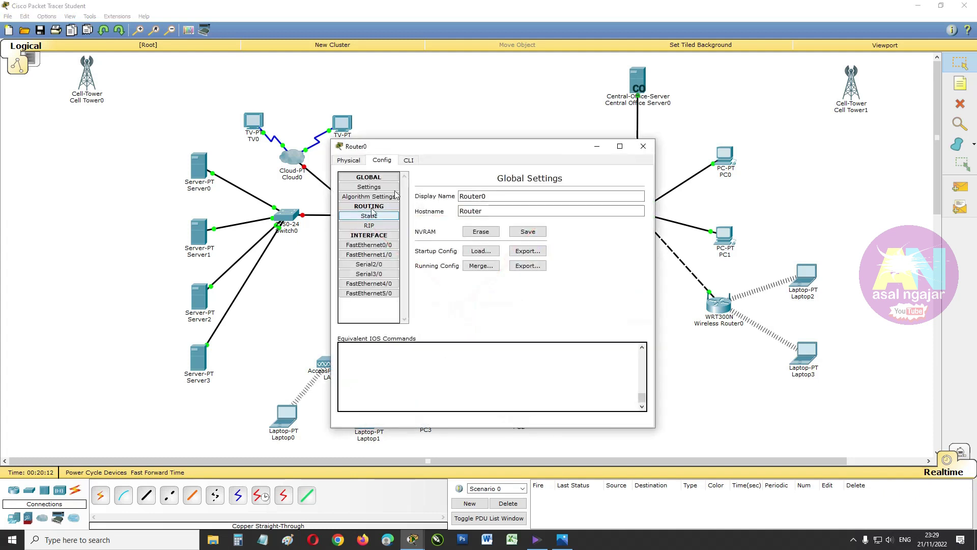
pyautogui.moveTo(455, 145); pyautogui.dragTo(550, 125)
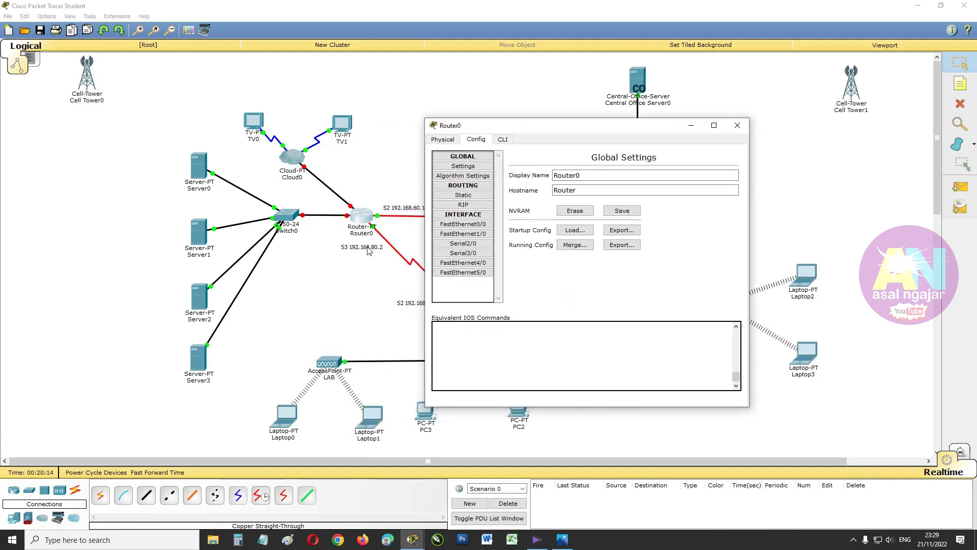
pyautogui.click(458, 224)
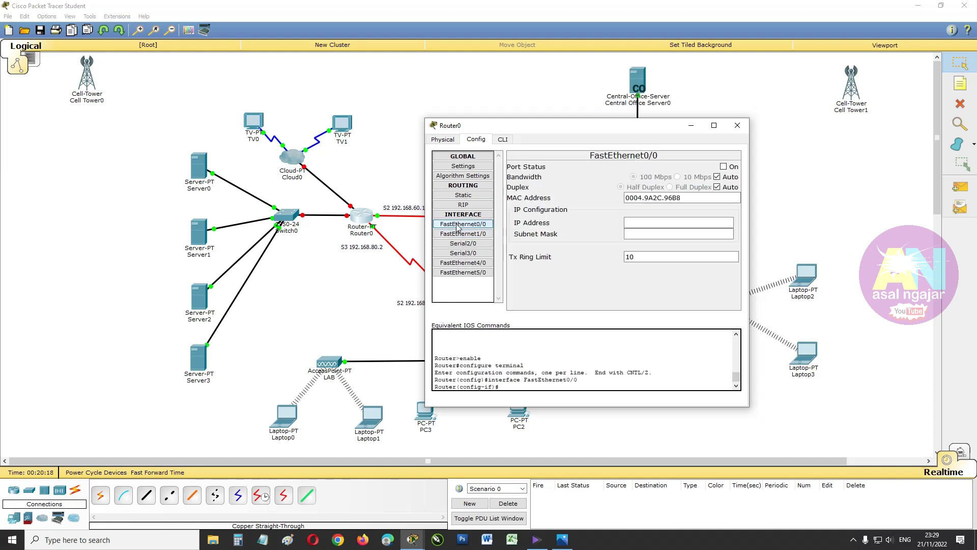
pyautogui.click(738, 127)
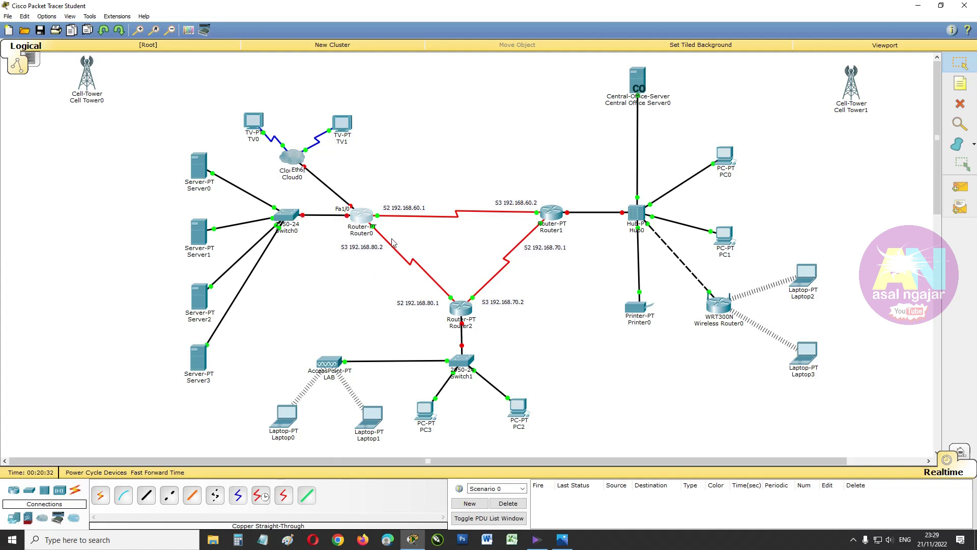
# Enable Router0's FastEthernet0/0 interface and assign it IP address 192.168.10.1 with subnet mask 255.255.255.0
pyautogui.click(367, 218)
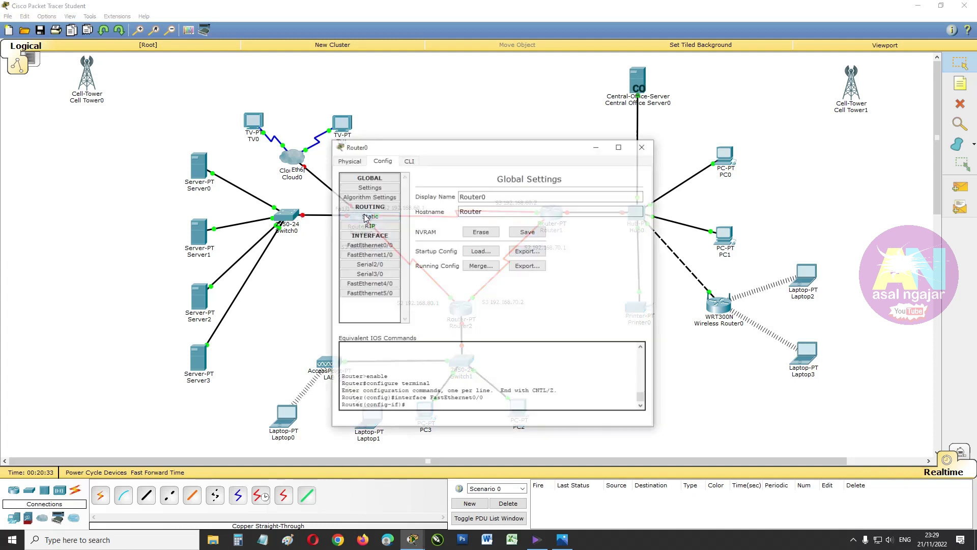
pyautogui.click(368, 264)
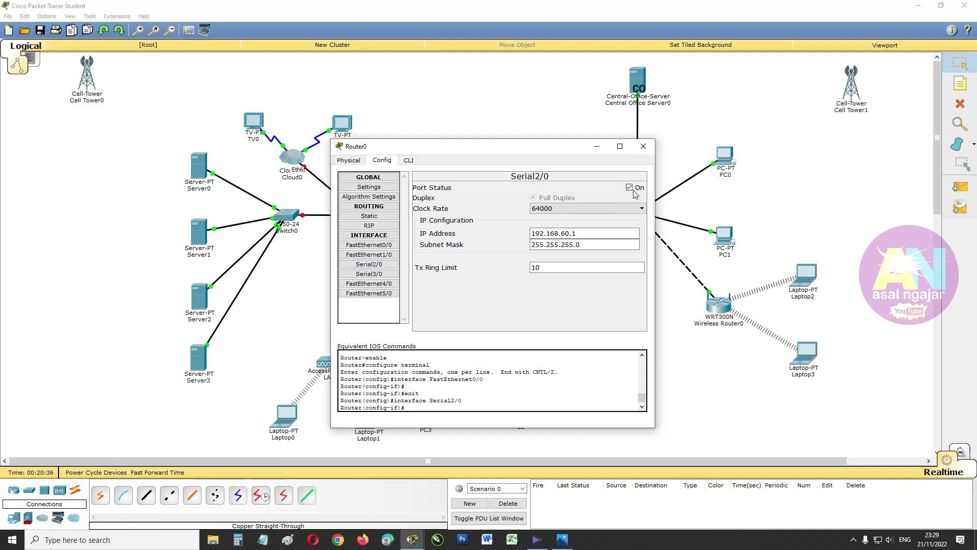
pyautogui.click(384, 246)
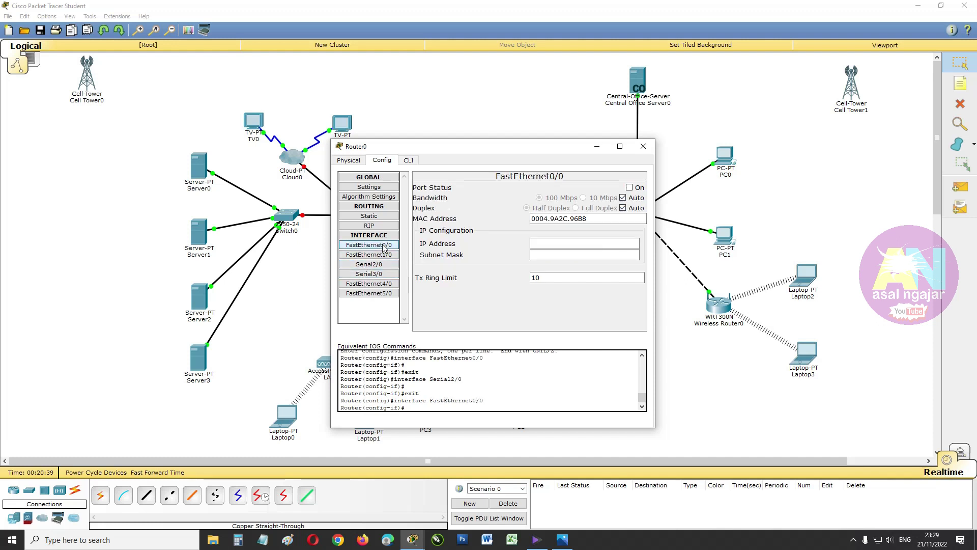
pyautogui.click(630, 188)
pyautogui.click(582, 244)
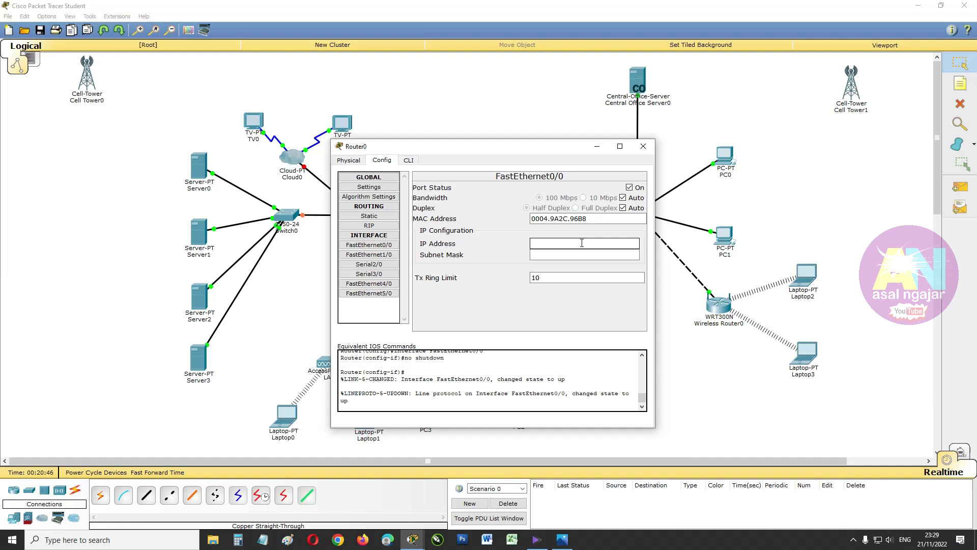
pyautogui.write('192.168.10.1')
pyautogui.click(579, 255)
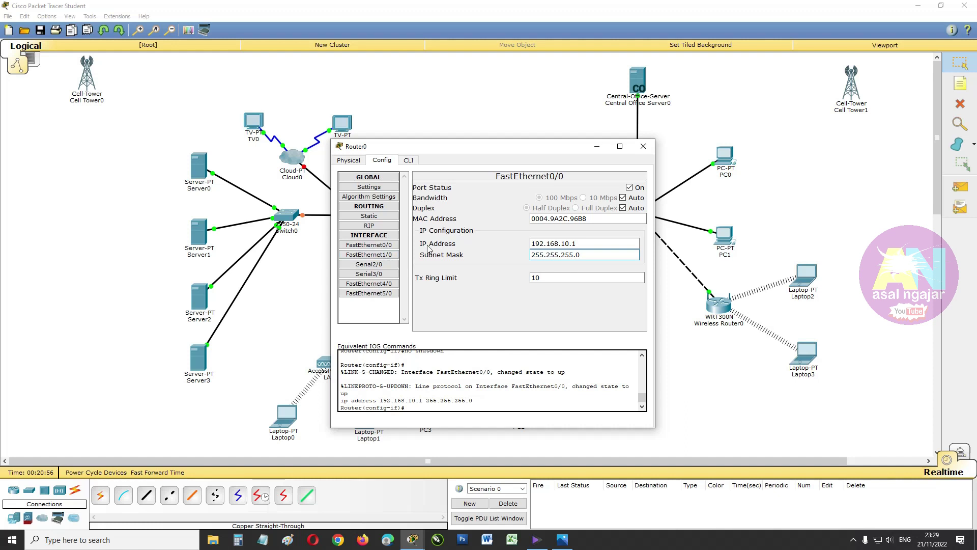
# Enable Router0's FastEthernet1/0 interface, assign it 192.168.20.1 with mask 255.255.255.0, and close the router's configuration
pyautogui.click(360, 255)
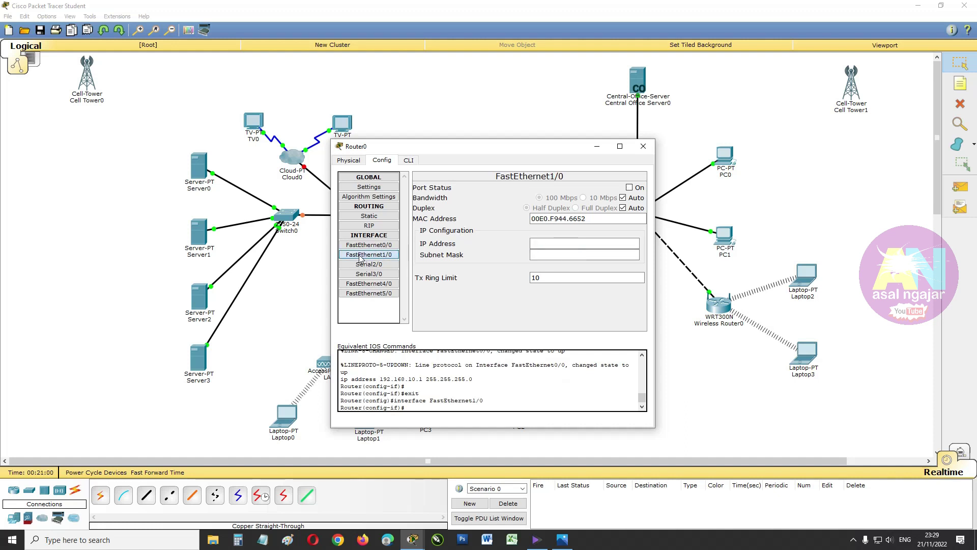
pyautogui.click(630, 188)
pyautogui.click(576, 242)
pyautogui.write('192.168.20.1')
pyautogui.click(579, 256)
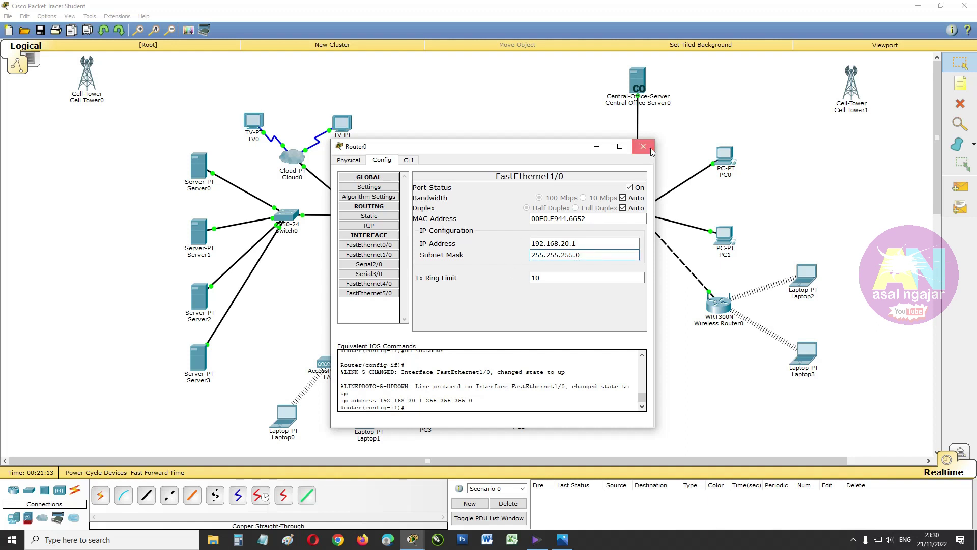
pyautogui.click(644, 147)
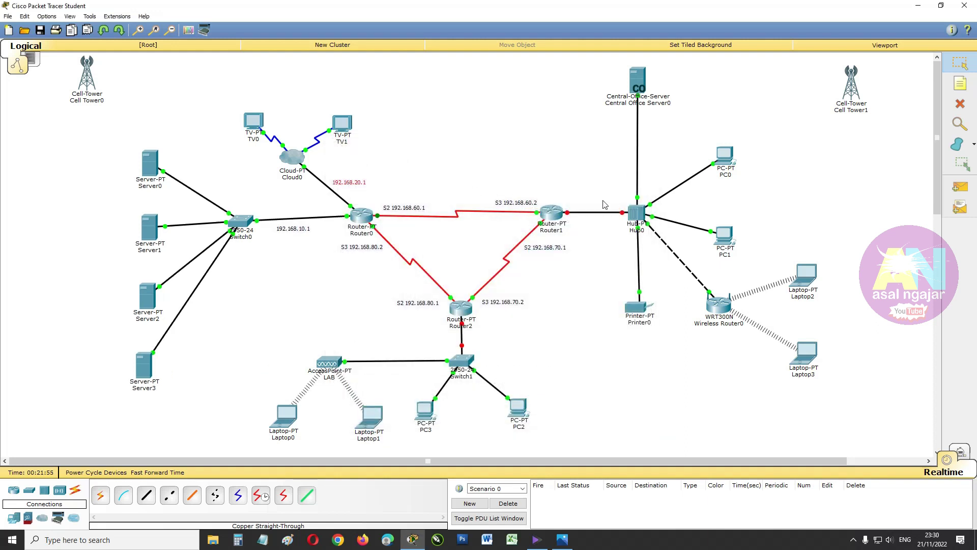
# Enable Router1's FastEthernet0/0 interface, assign it 192.168.30.1 with mask 255.255.255.0, and close the router's configuration
pyautogui.click(554, 211)
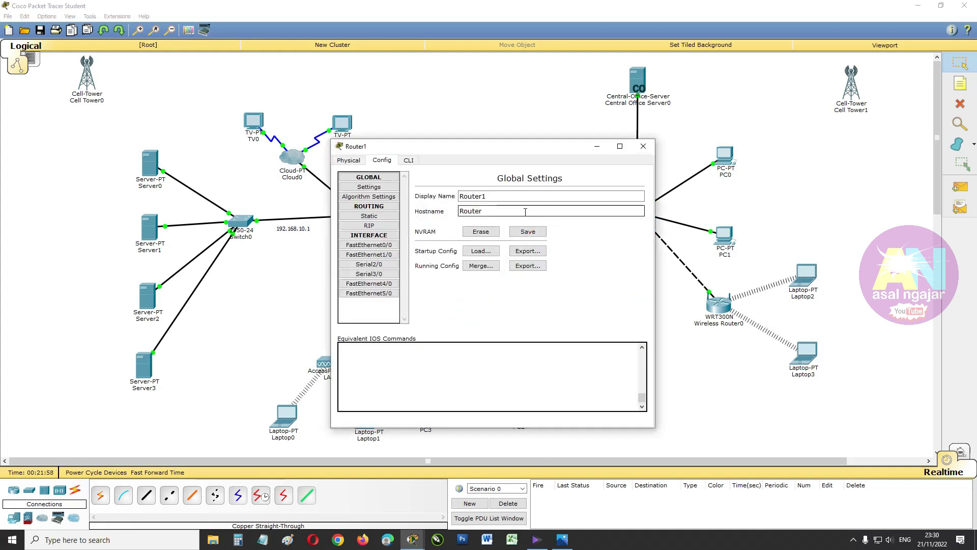
pyautogui.click(367, 245)
pyautogui.click(630, 187)
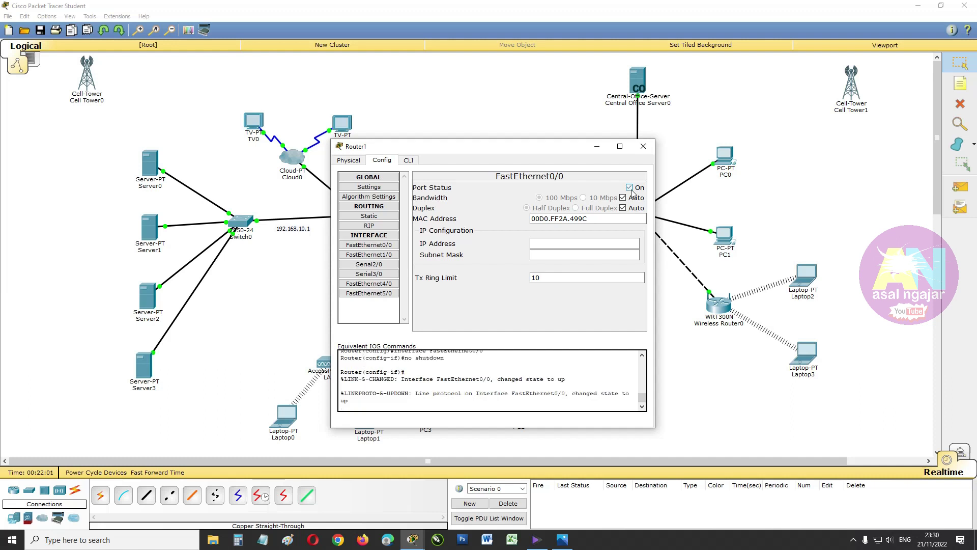
pyautogui.click(581, 243)
pyautogui.write('192.168.30.')
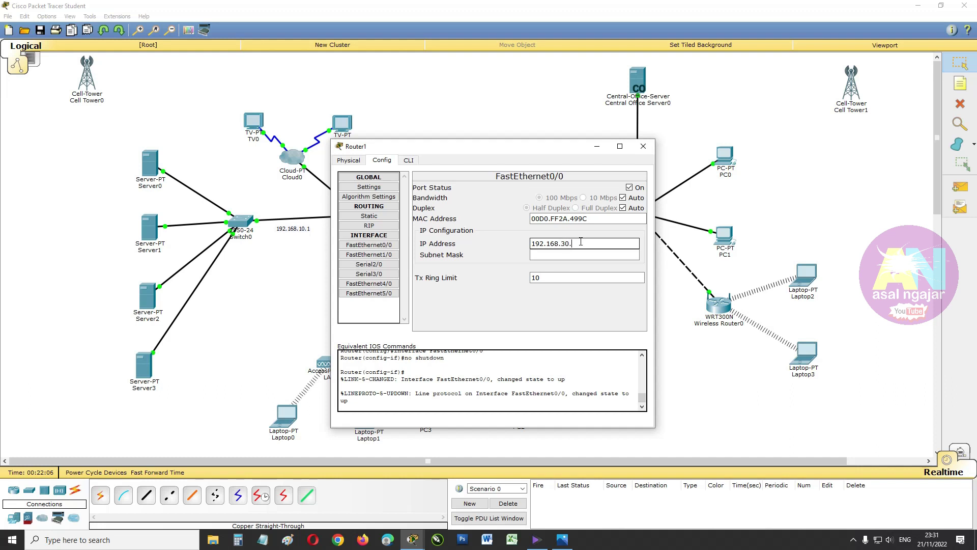
pyautogui.write('1')
pyautogui.click(583, 255)
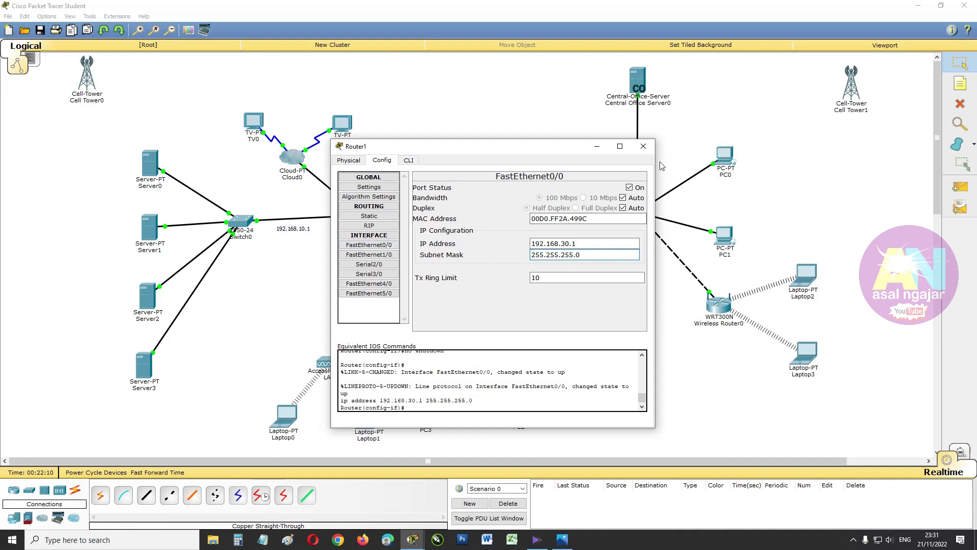
pyautogui.click(643, 147)
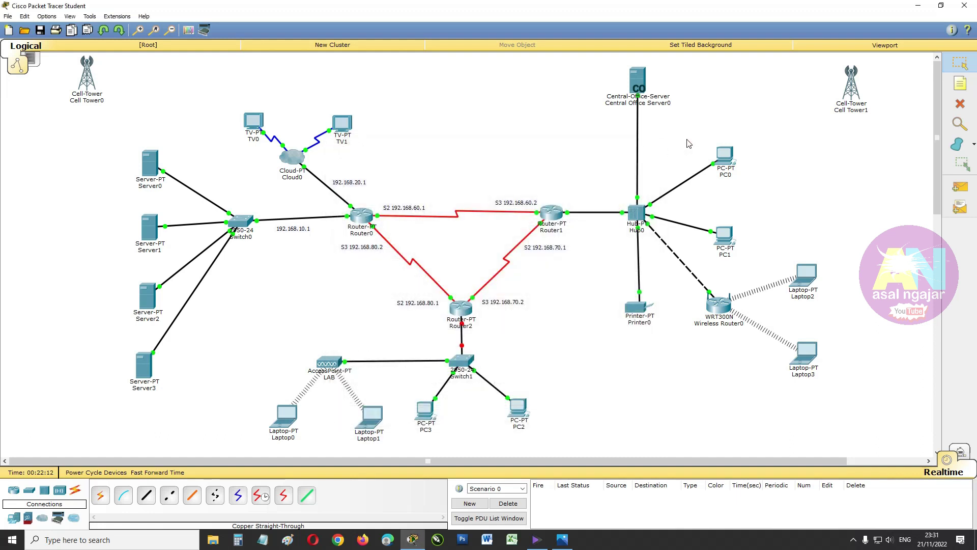
# Enable Router2's FastEthernet0/0 interface, assign it 192.168.40.1 with mask 255.255.255.0, and close the router's configuration
pyautogui.click(461, 309)
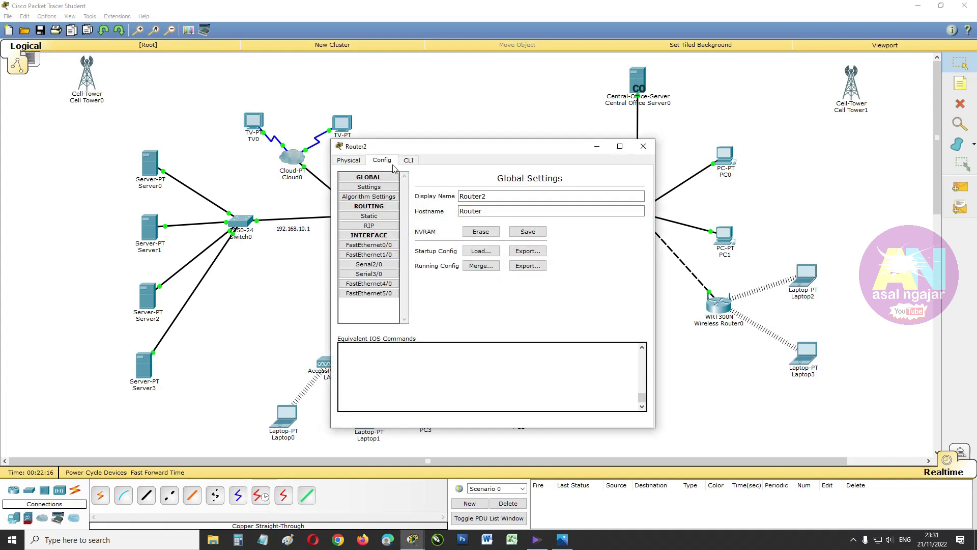
pyautogui.click(379, 245)
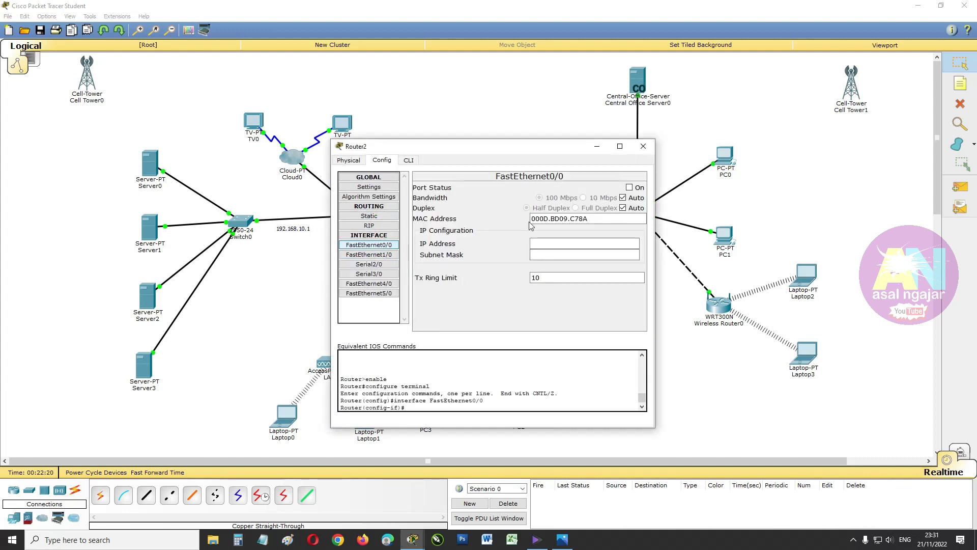
pyautogui.click(630, 187)
pyautogui.click(555, 245)
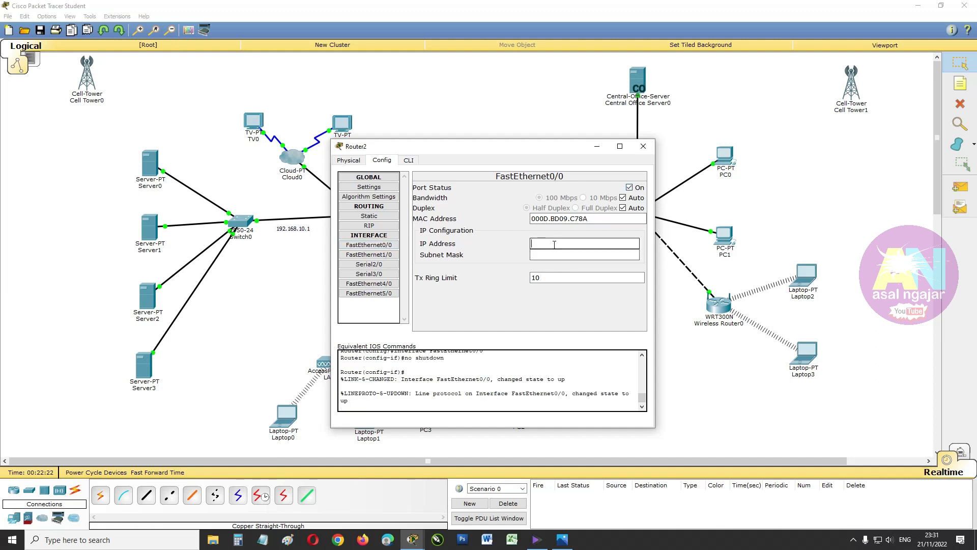
pyautogui.write('192.168.40.1')
pyautogui.click(565, 256)
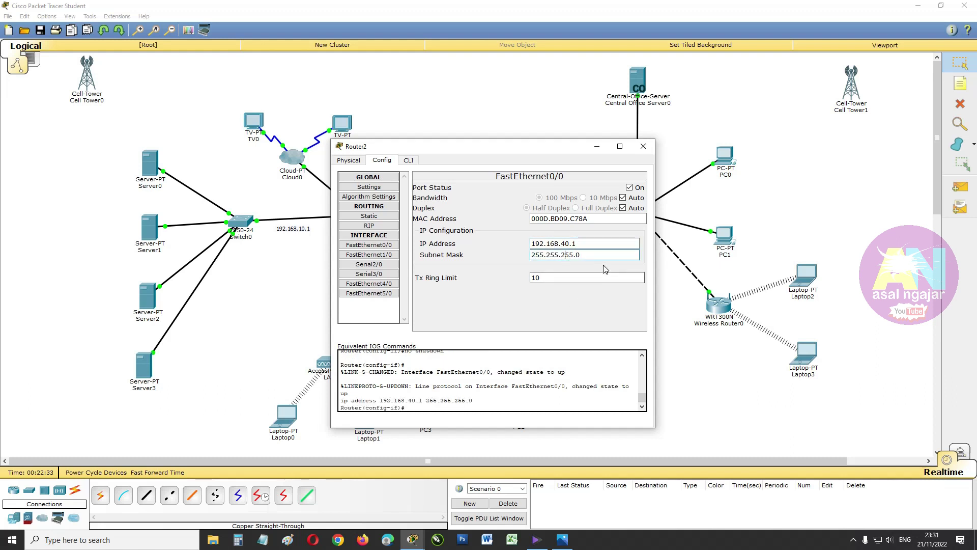
pyautogui.click(644, 147)
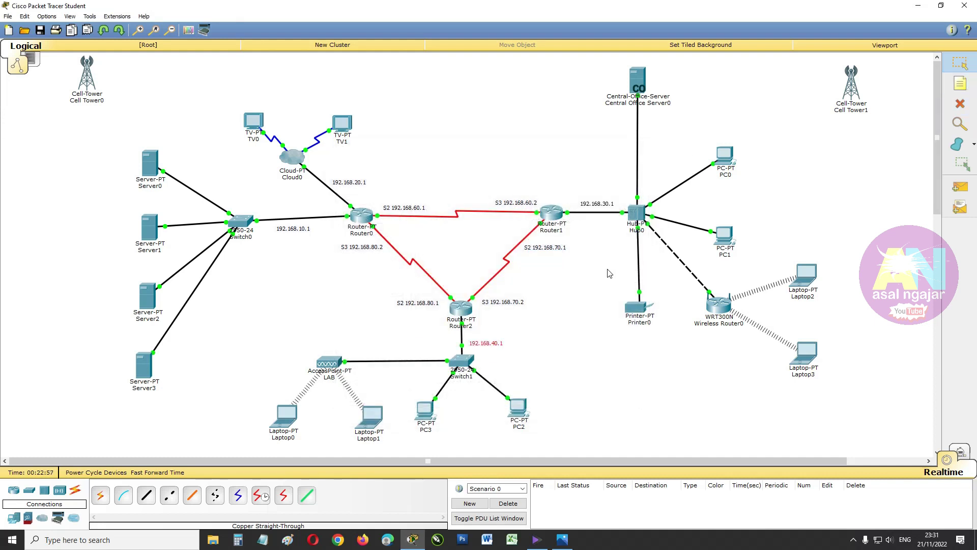
# Move TV1 slightly upward and set the provider network of Cloud0's Ethernet6 interface to Cable
pyautogui.moveTo(350, 127); pyautogui.dragTo(350, 123)
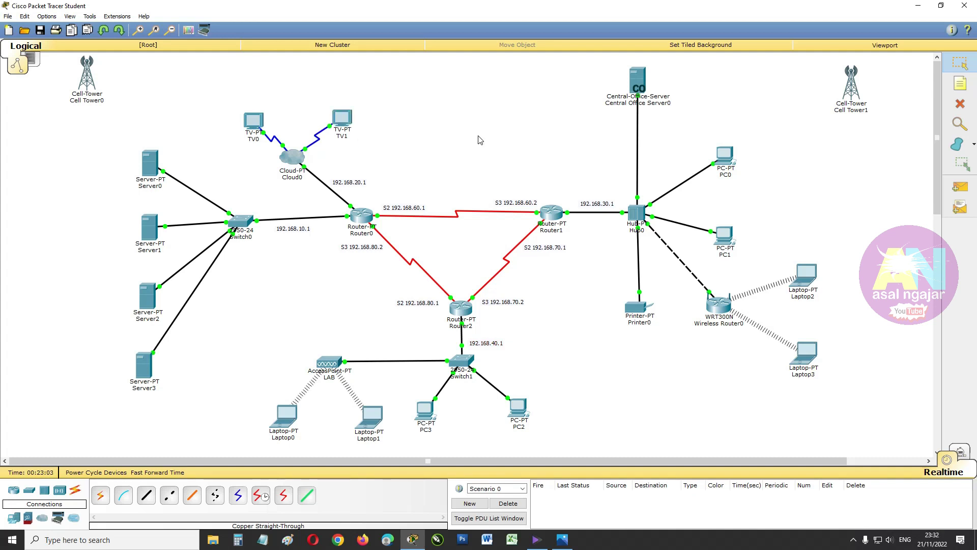
pyautogui.click(296, 163)
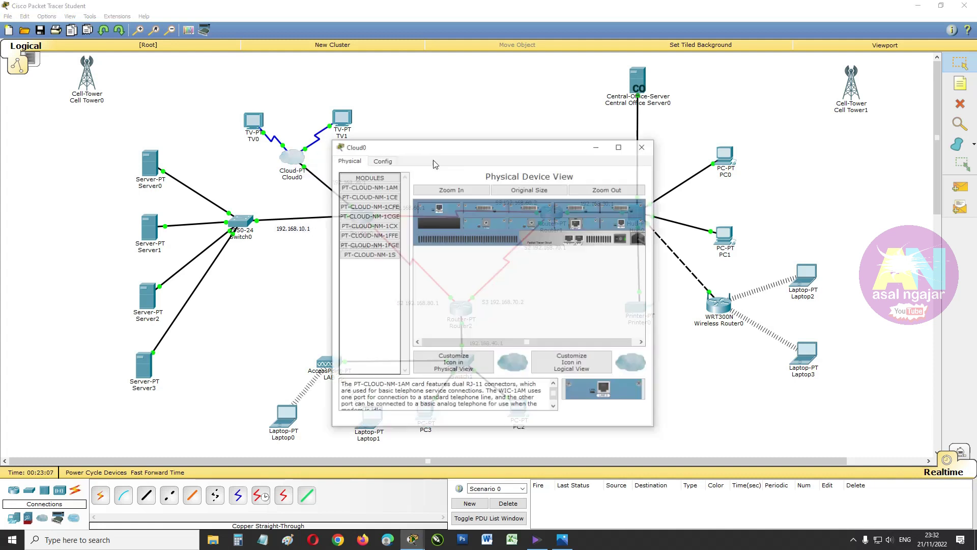
pyautogui.click(389, 161)
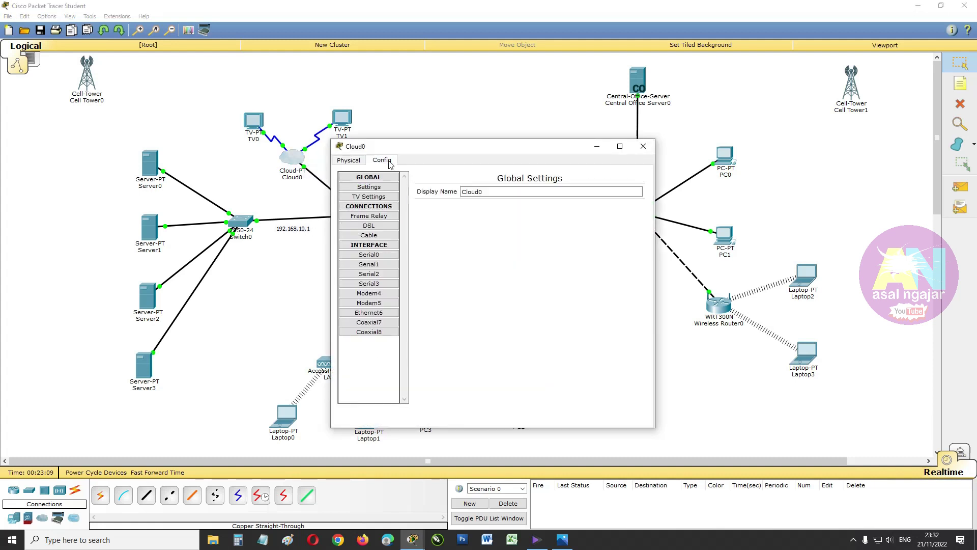
pyautogui.click(369, 312)
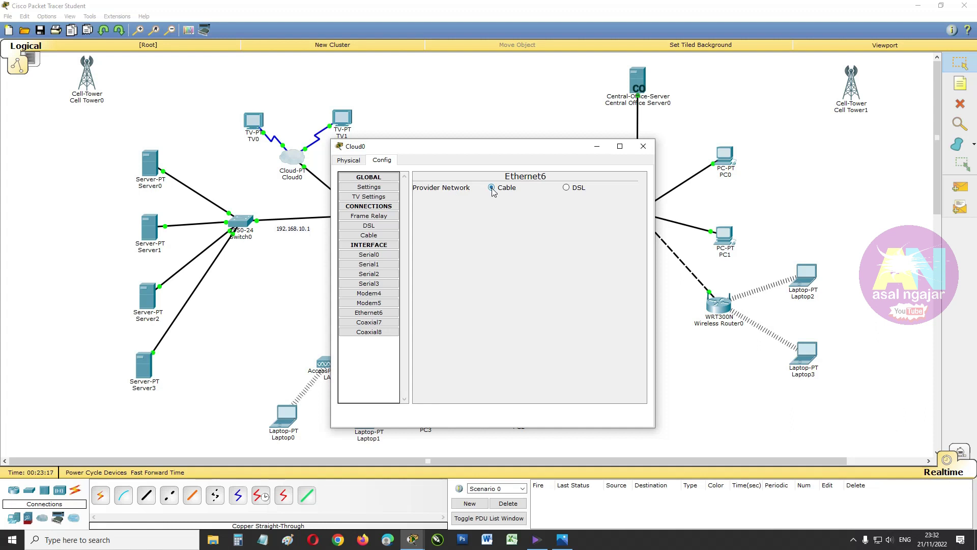
# Add a cable connection in Cloud0 from port Coaxial7 to port Ethernet6
pyautogui.click(374, 235)
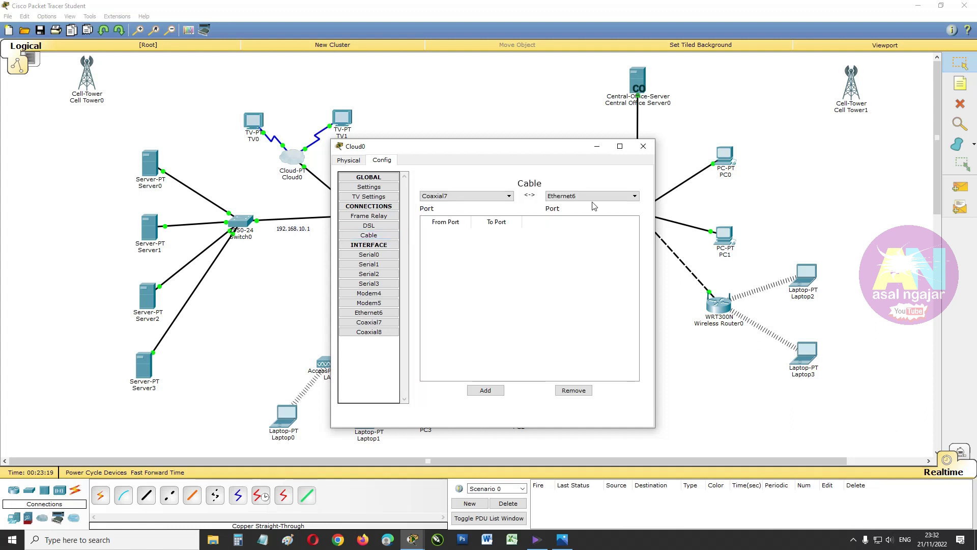
pyautogui.click(466, 199)
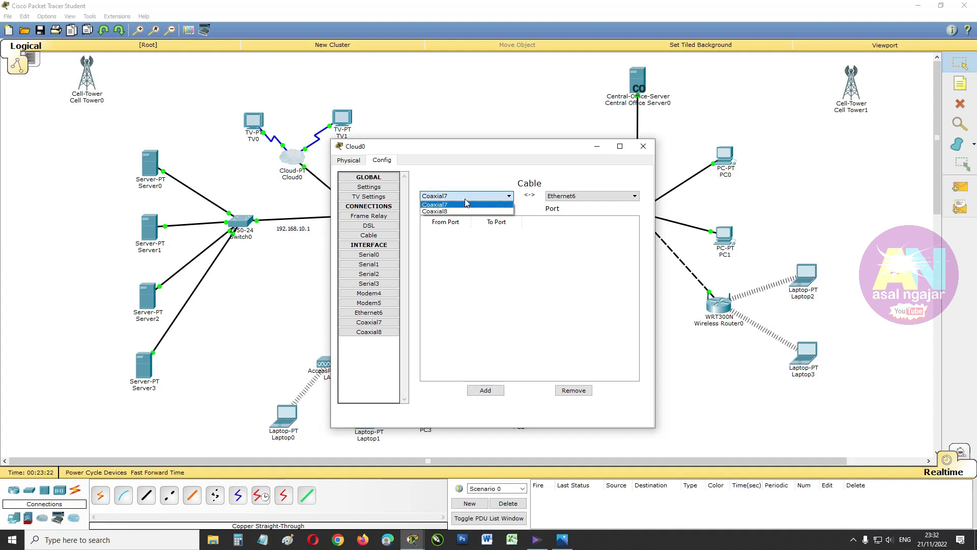
pyautogui.click(465, 204)
pyautogui.click(550, 198)
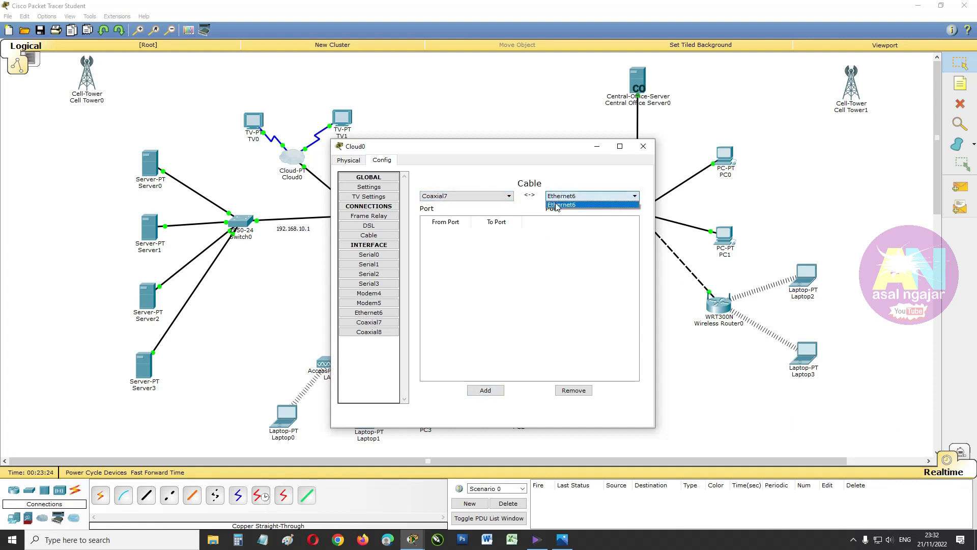
pyautogui.click(587, 194)
pyautogui.click(486, 390)
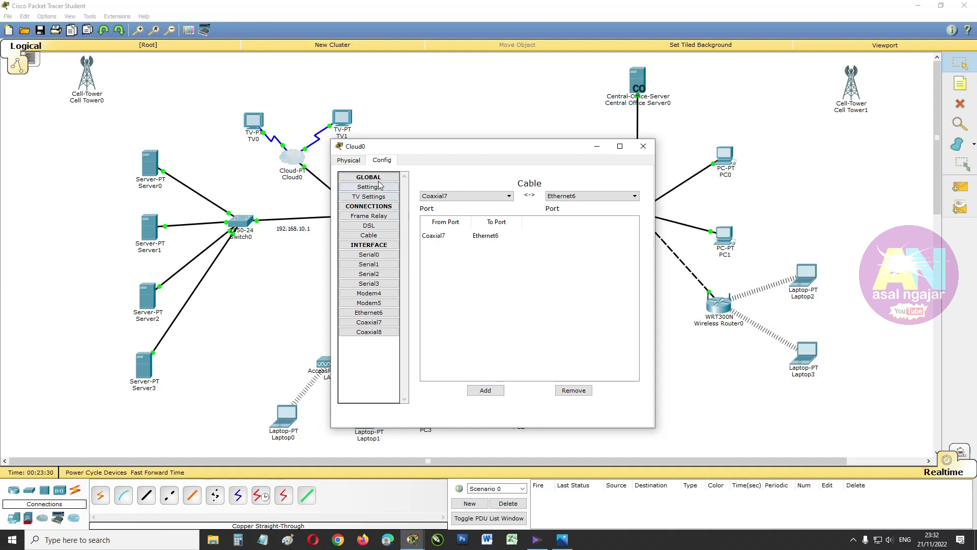
pyautogui.click(373, 198)
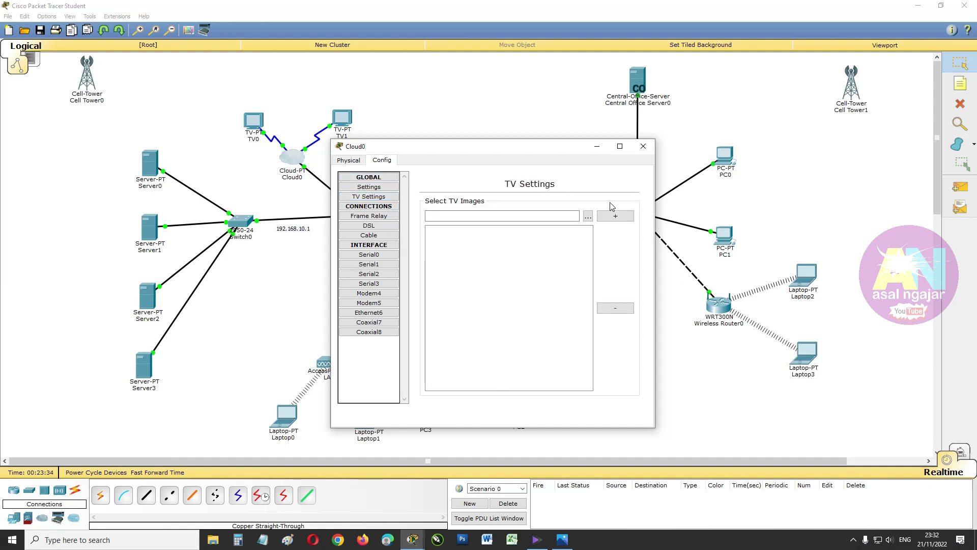
pyautogui.click(589, 217)
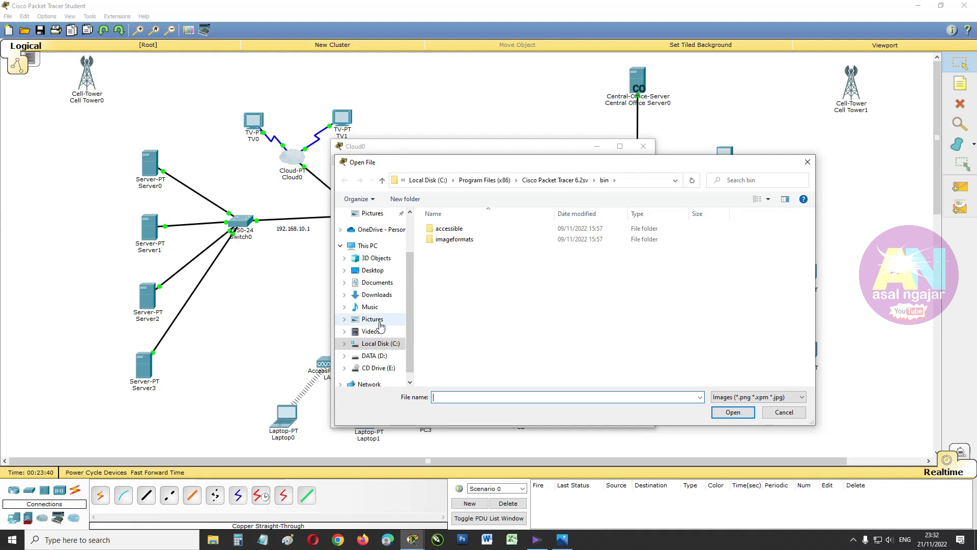
pyautogui.click(387, 323)
pyautogui.click(562, 260)
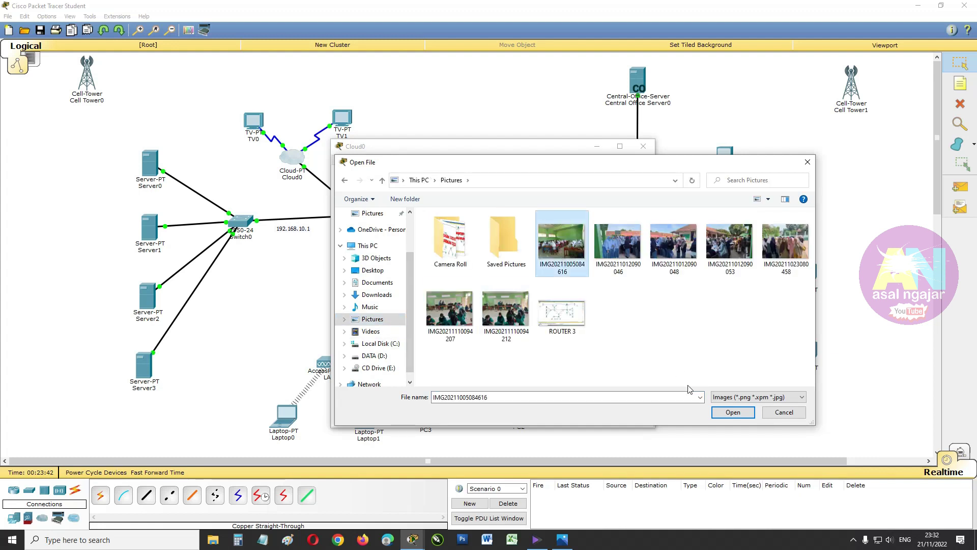
pyautogui.click(733, 412)
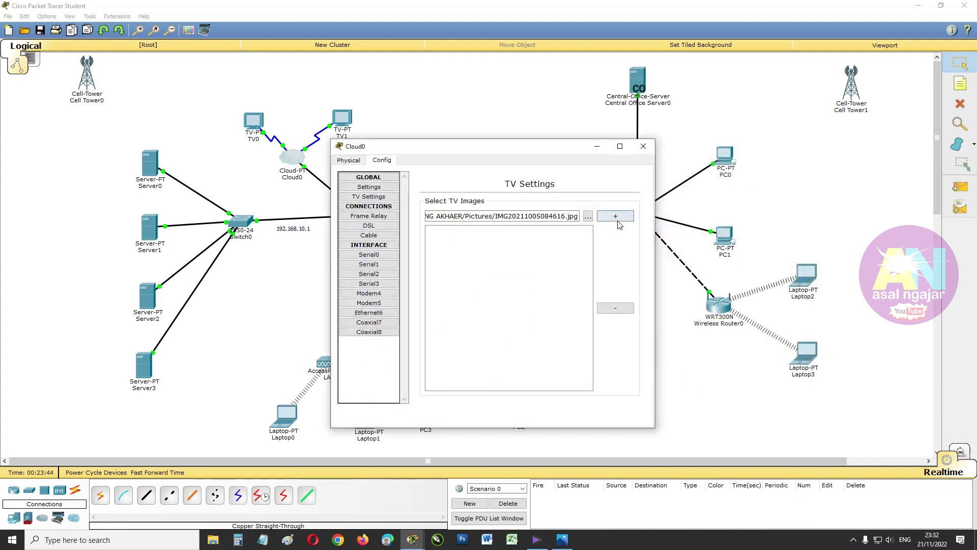
pyautogui.click(616, 216)
pyautogui.click(588, 216)
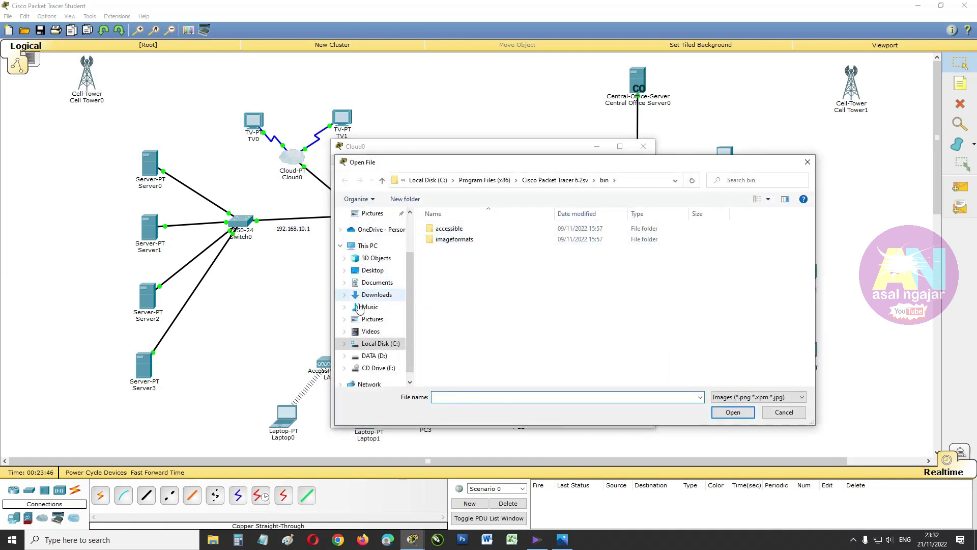
pyautogui.click(372, 319)
pyautogui.click(450, 309)
pyautogui.click(718, 413)
pyautogui.click(614, 217)
pyautogui.click(644, 146)
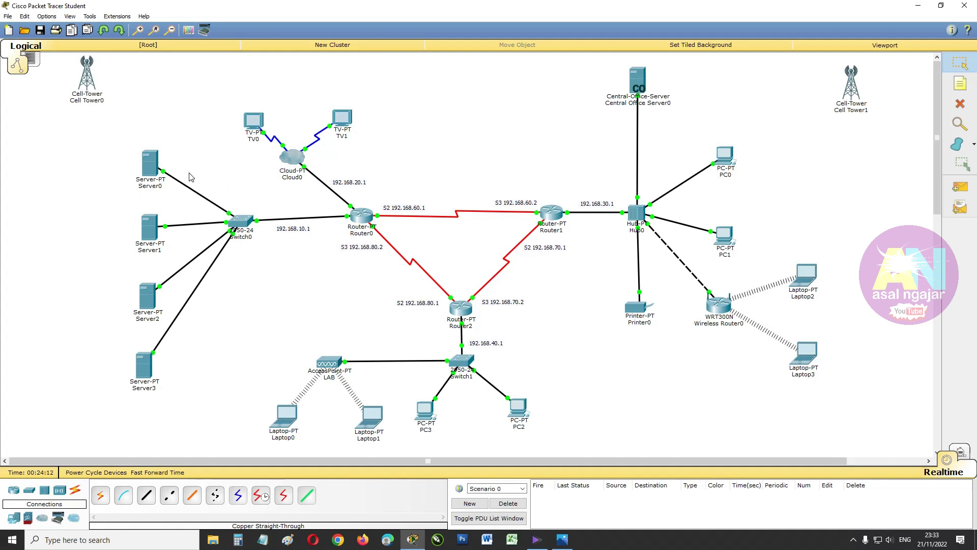
# Open Server0's IP configuration and copy the address 192.168.10.1 from the label between Switch0 and Router0
pyautogui.click(156, 171)
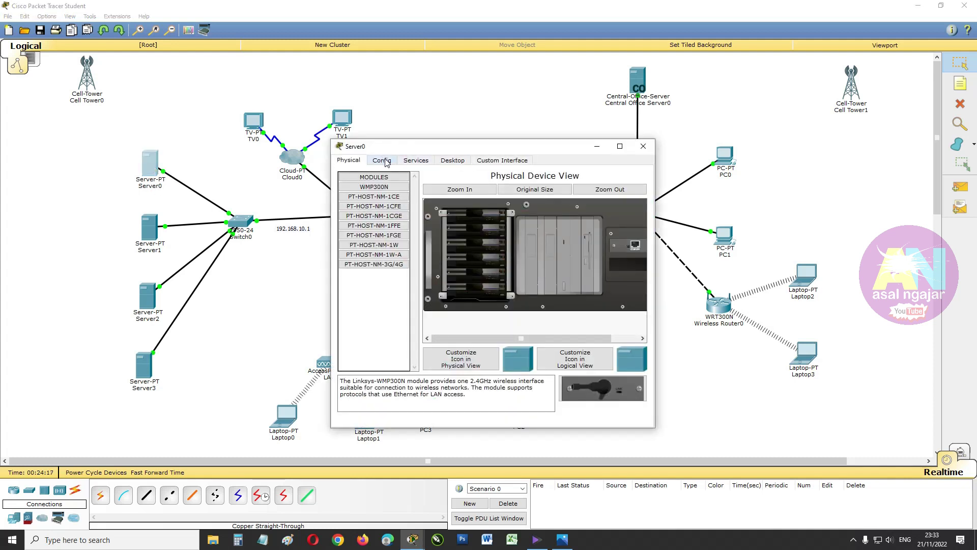
pyautogui.click(444, 163)
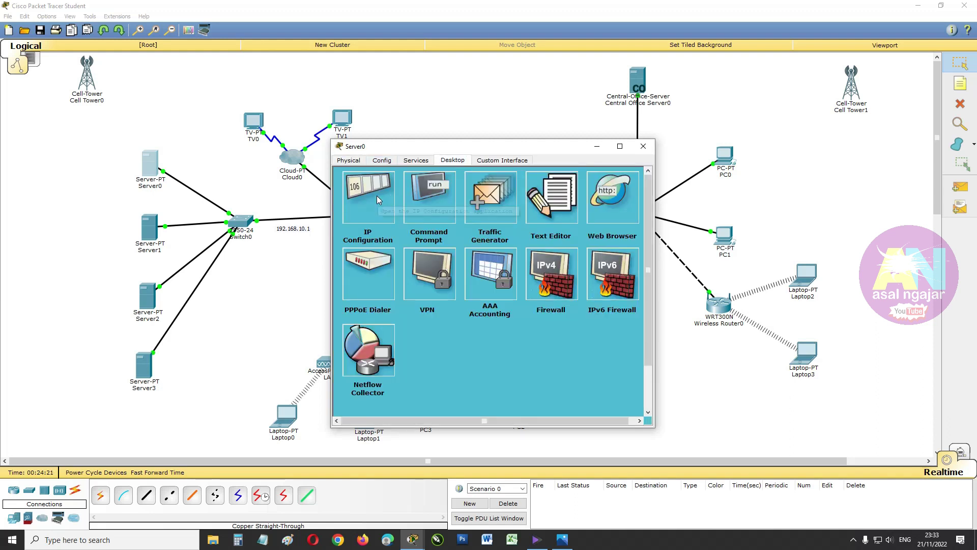
pyautogui.click(376, 196)
pyautogui.click(460, 241)
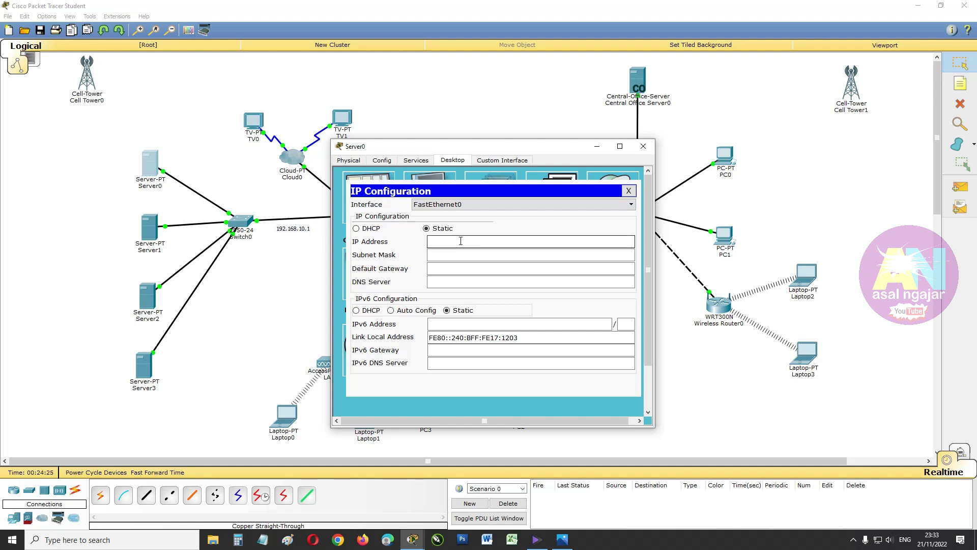
pyautogui.click(597, 146)
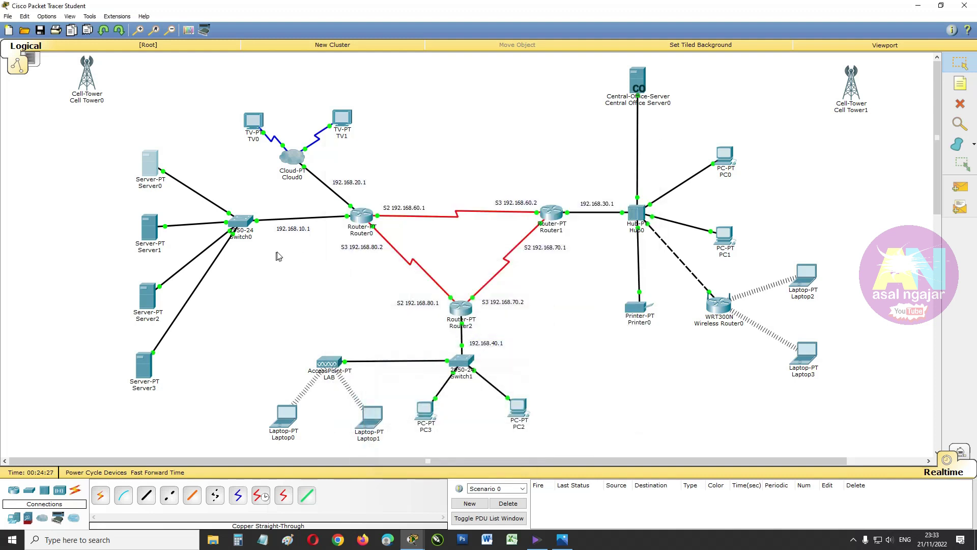
pyautogui.doubleClick(287, 229)
pyautogui.hotkey('ctrl', 'c')
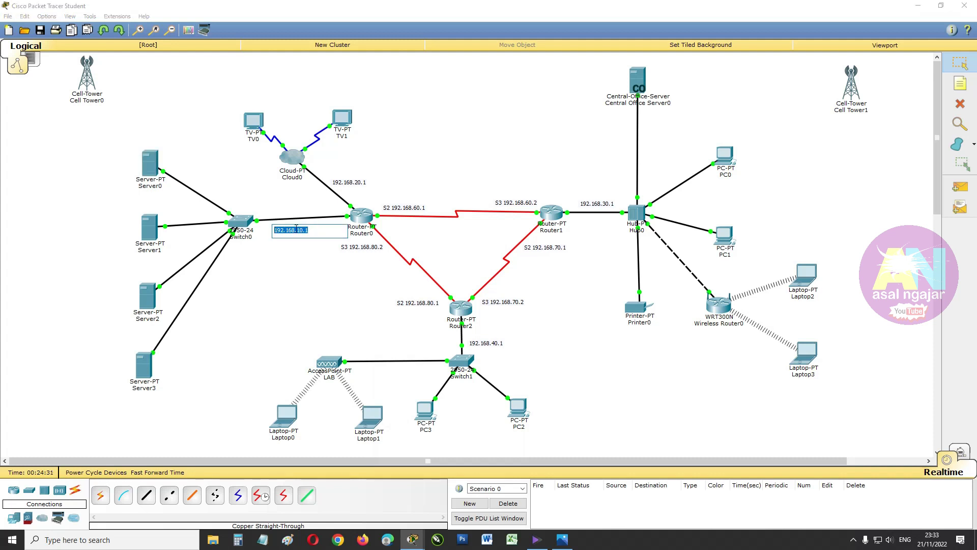
pyautogui.click(318, 253)
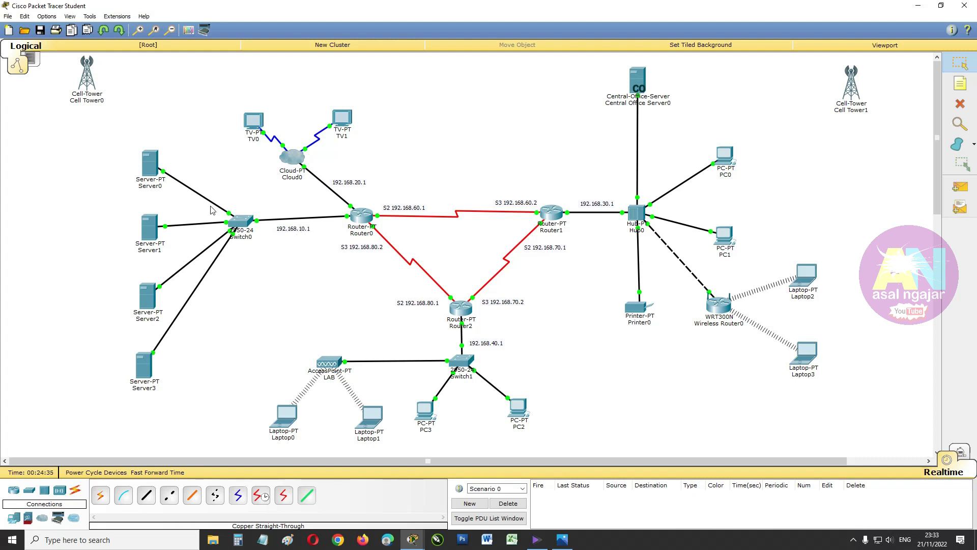
# Give Server0 the static IP address 192.168.10.2, subnet mask 255.255.255.0 and default gateway 192.168.10.1
pyautogui.click(412, 543)
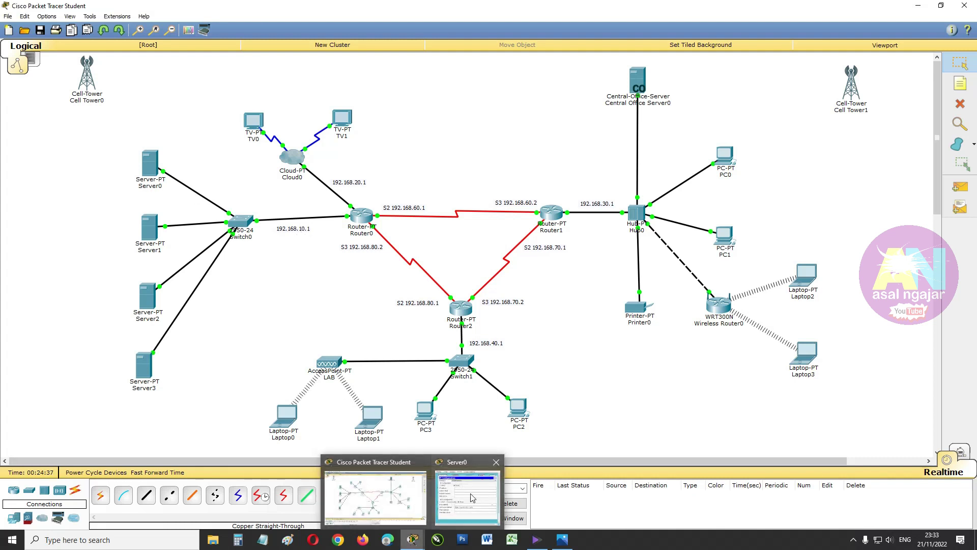
pyautogui.click(468, 491)
pyautogui.click(445, 241)
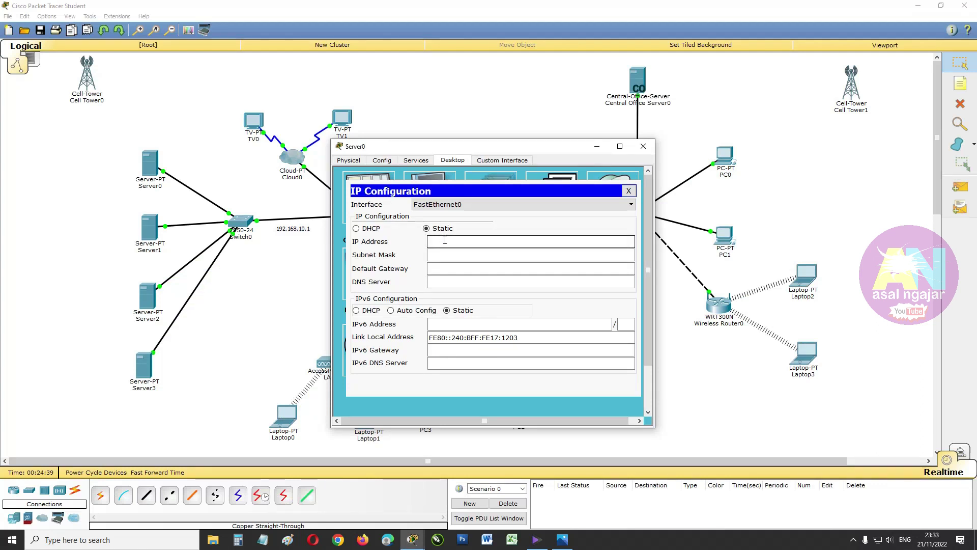
pyautogui.hotkey('ctrl', 'v')
pyautogui.write('2')
pyautogui.click(449, 255)
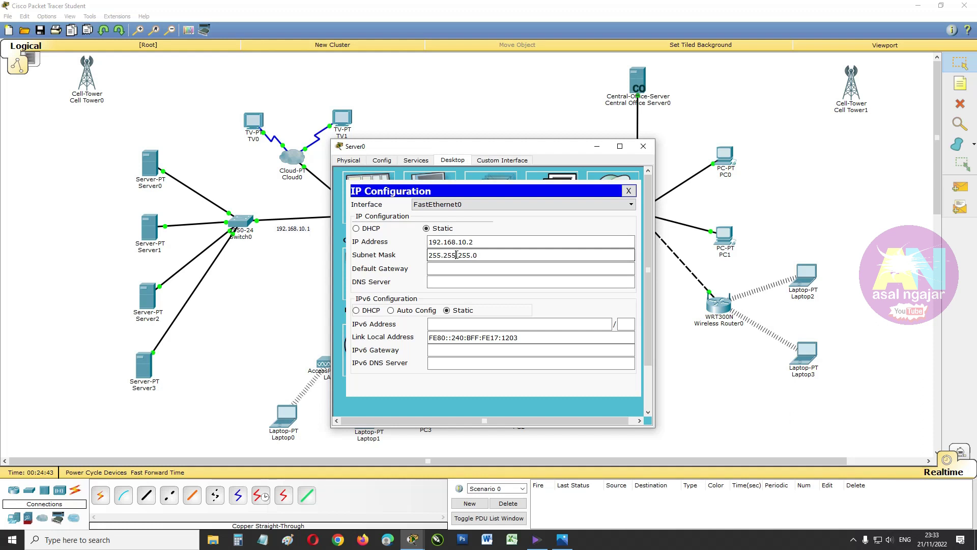
pyautogui.click(455, 272)
pyautogui.hotkey('ctrl', 'v')
# Set Server0's DNS server to its own address, 192.168.10.2, and close the server's configuration
pyautogui.click(476, 281)
pyautogui.click(476, 280)
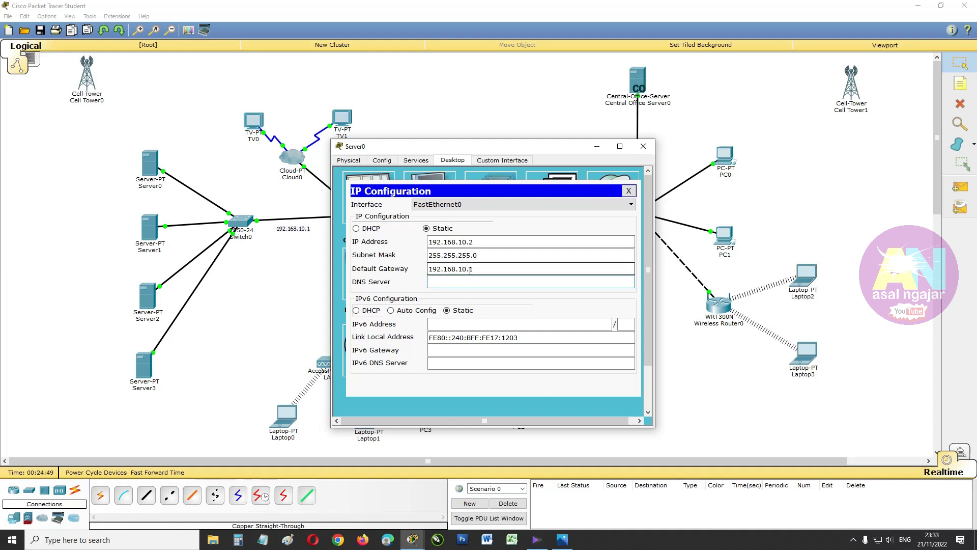
pyautogui.click(454, 242)
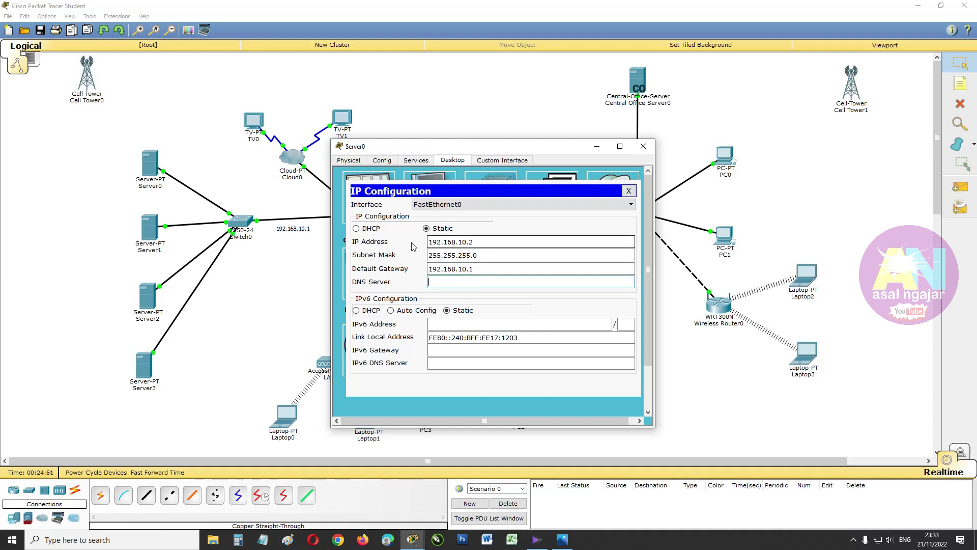
pyautogui.moveTo(500, 245); pyautogui.dragTo(426, 243)
pyautogui.hotkey('ctrl', 'c')
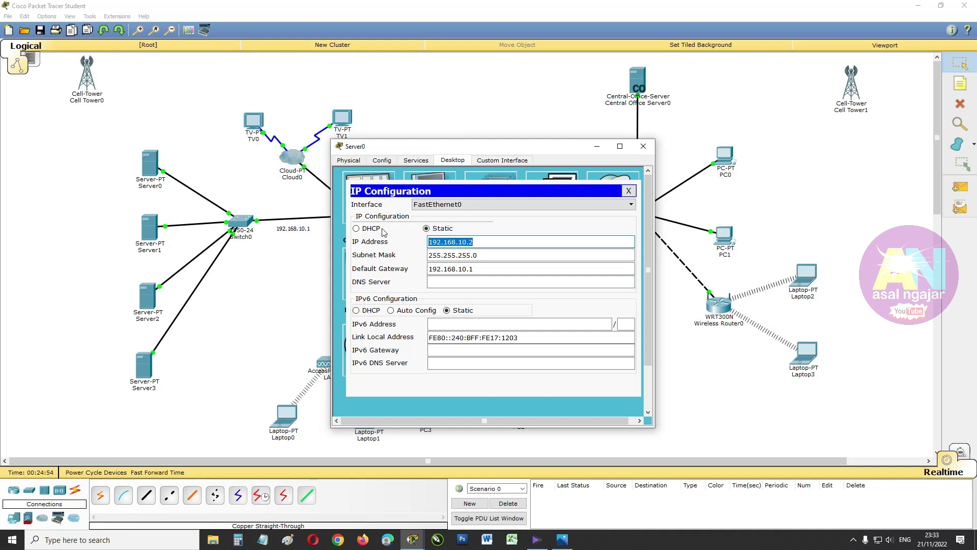
pyautogui.click(463, 283)
pyautogui.hotkey('ctrl', 'v')
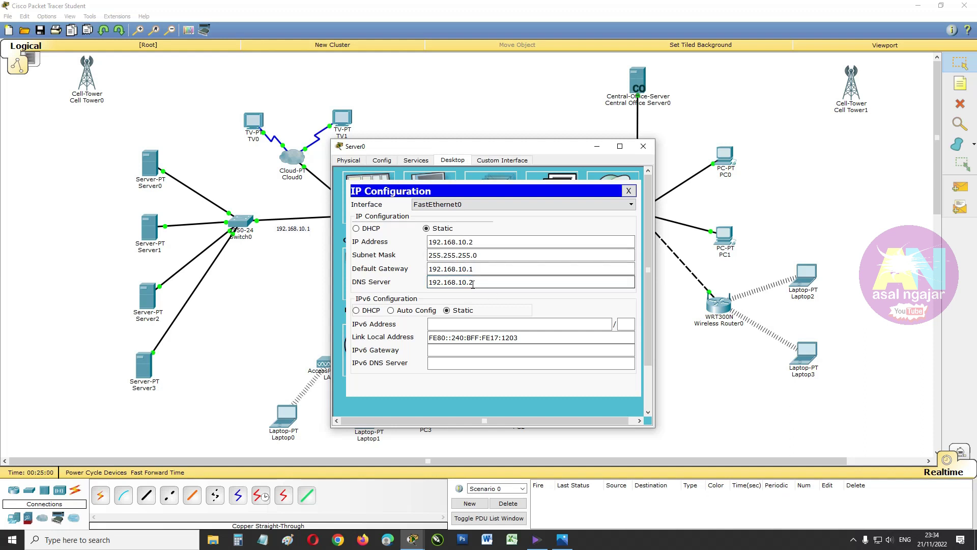
pyautogui.click(643, 147)
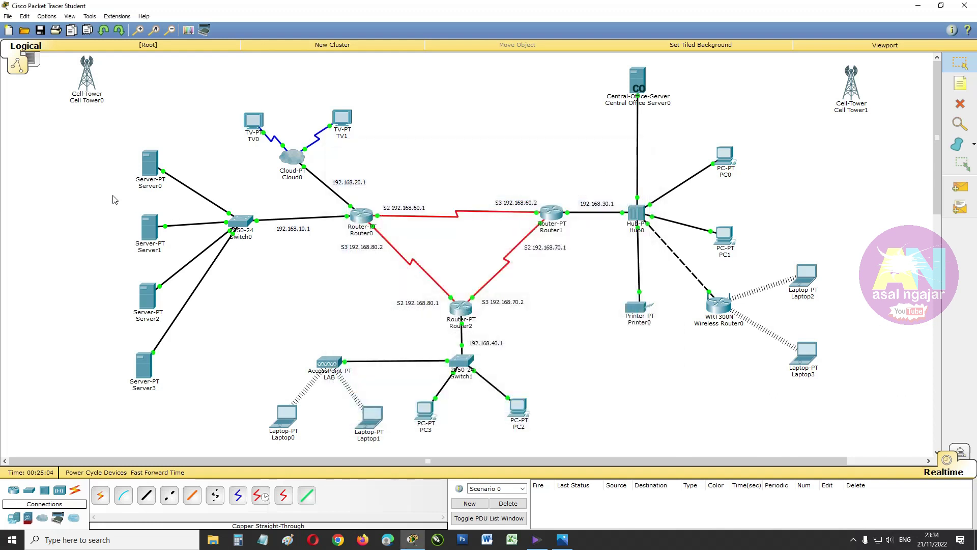
# Rename Server0 in the workspace as DNS 192.168.10.2
pyautogui.click(151, 186)
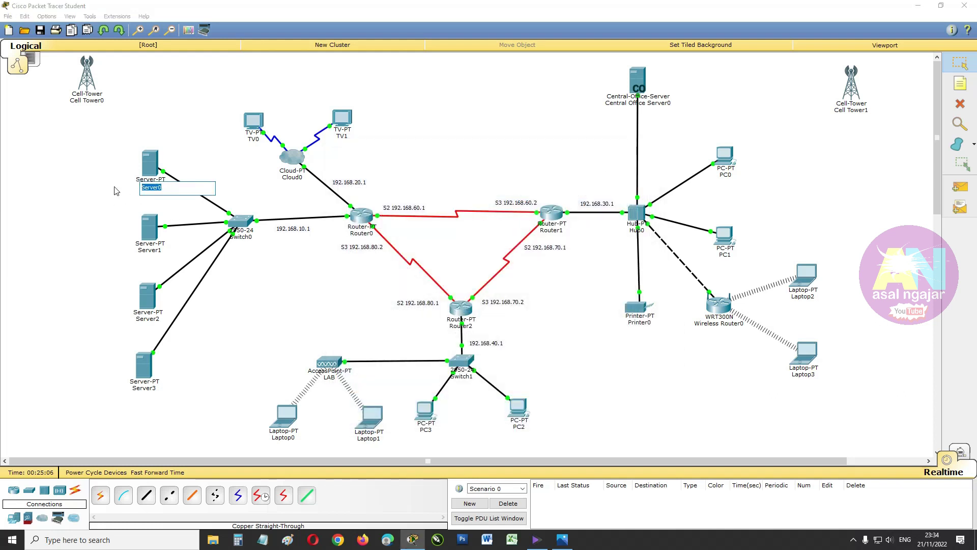
pyautogui.write('DNS 192.168.10.2')
pyautogui.press('Return')
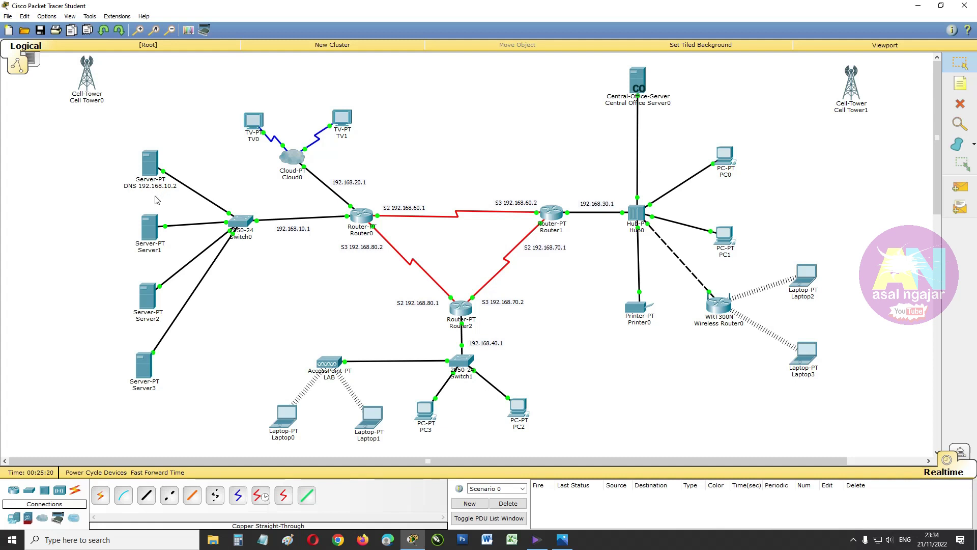
# Open Server1's IP configuration and give it the static IP address 192.168.10.3 with subnet mask 255.255.255.0
pyautogui.click(151, 234)
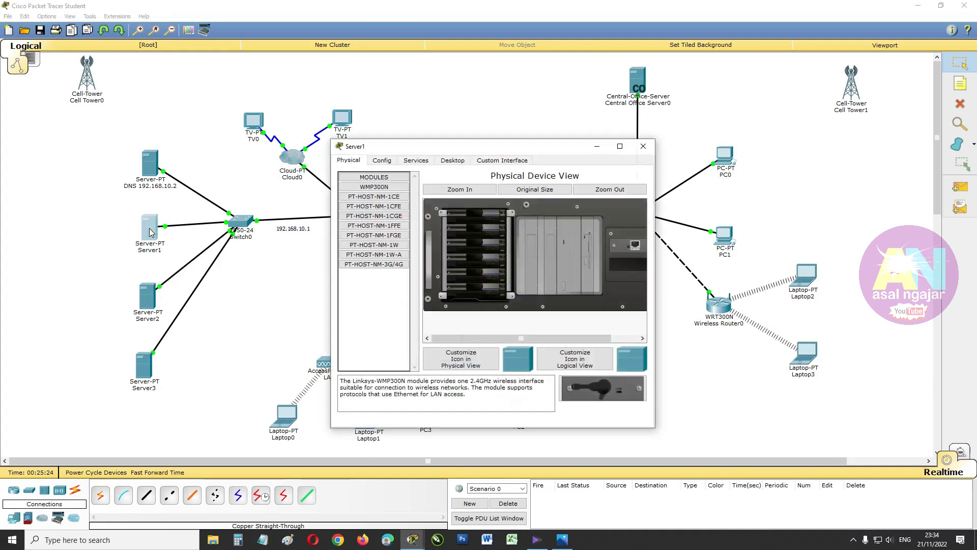
pyautogui.click(452, 160)
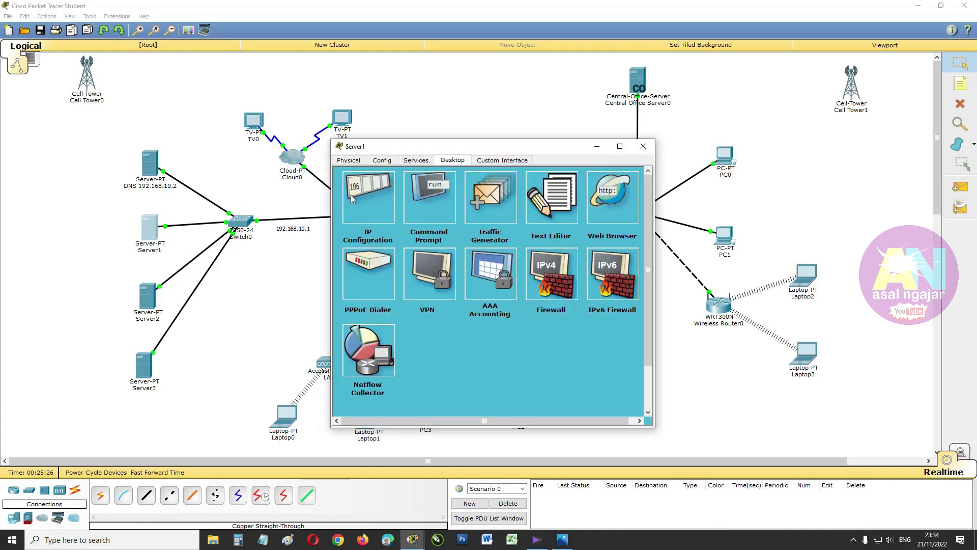
pyautogui.click(368, 191)
pyautogui.click(446, 242)
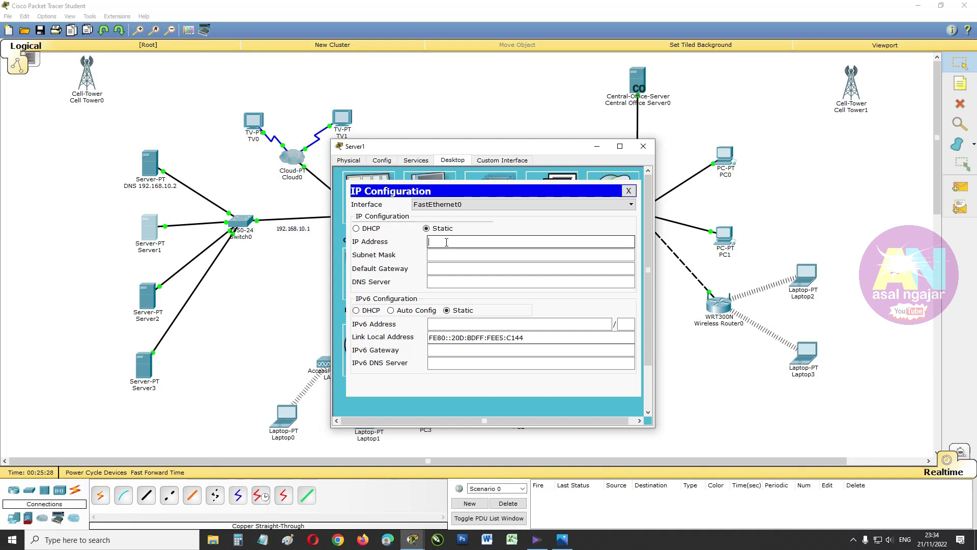
pyautogui.write('192.168.10.2')
pyautogui.moveTo(470, 242); pyautogui.dragTo(474, 242)
pyautogui.write('3')
pyautogui.click(469, 254)
# Set Server1's default gateway to 192.168.10.1 and its DNS server to 192.168.10.2, and close the server's configuration
pyautogui.click(460, 274)
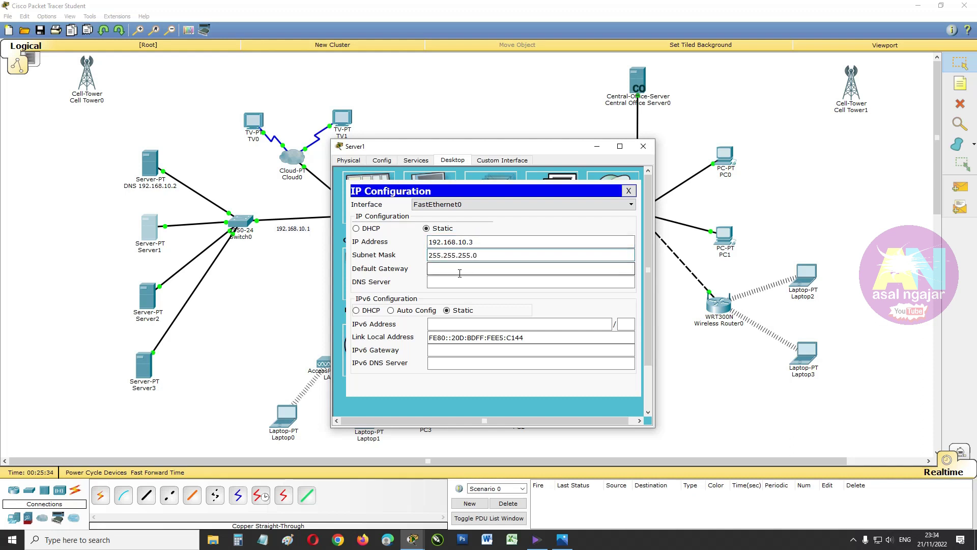
pyautogui.click(461, 271)
pyautogui.hotkey('ctrl', 'v')
pyautogui.moveTo(476, 269); pyautogui.dragTo(470, 270)
pyautogui.write('1')
pyautogui.click(467, 279)
pyautogui.click(468, 279)
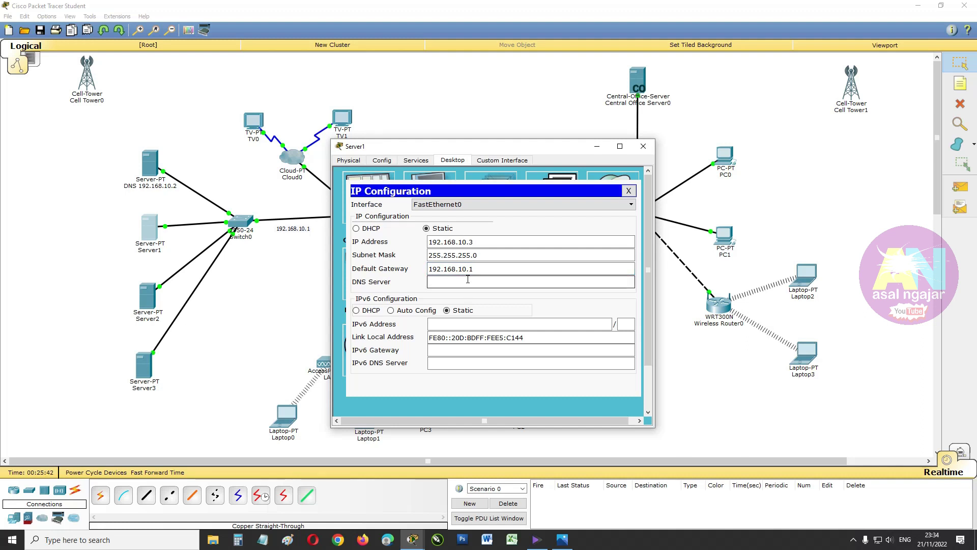
pyautogui.hotkey('ctrl', 'v')
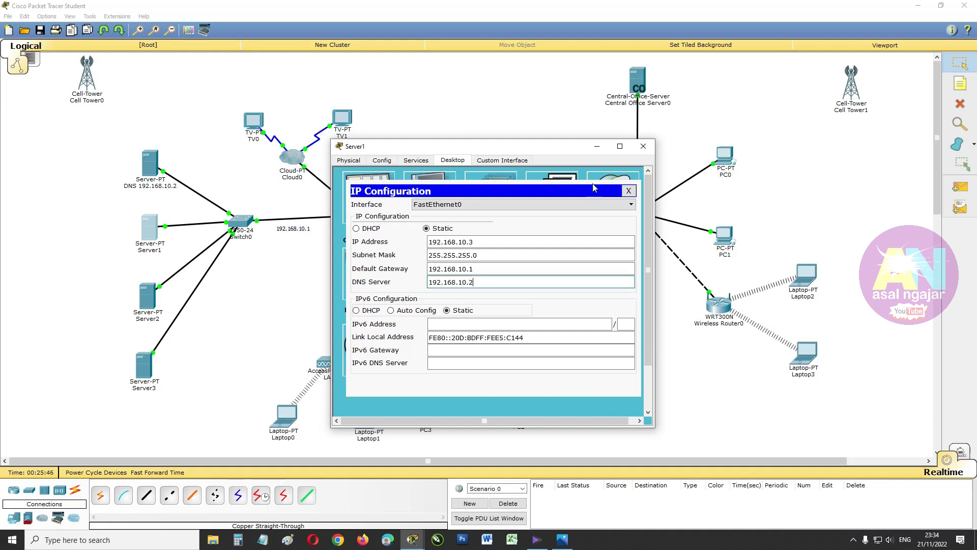
pyautogui.click(643, 148)
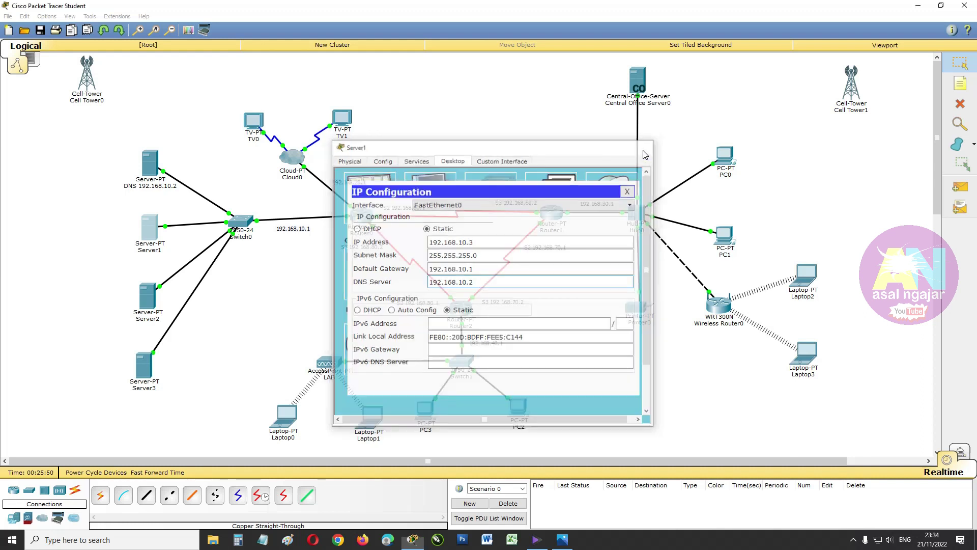
# Rename Server1 in the workspace as WEB 192.168.10.3
pyautogui.click(153, 250)
pyautogui.doubleClick(166, 250)
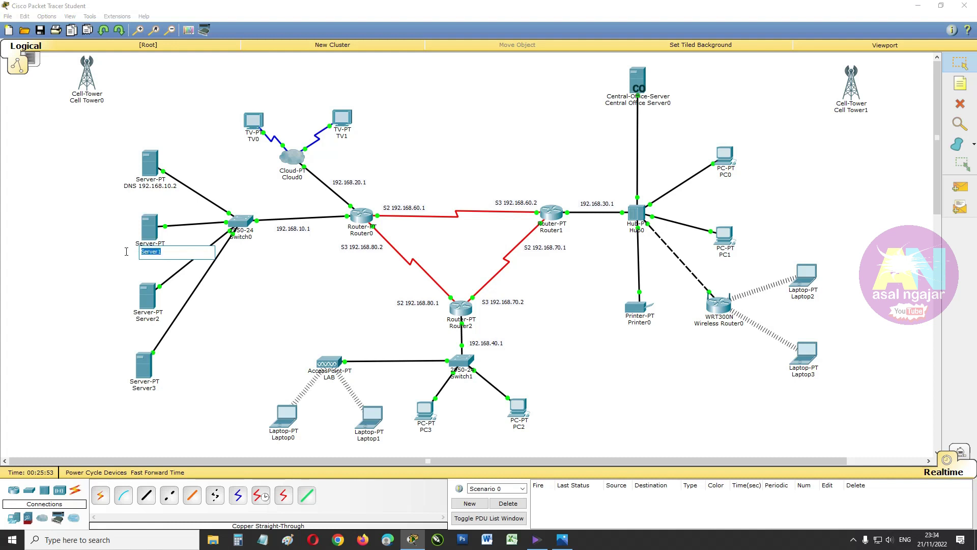
pyautogui.write('WEB 192.168.10.2')
pyautogui.moveTo(187, 253); pyautogui.dragTo(193, 253)
pyautogui.write('3')
pyautogui.click(117, 286)
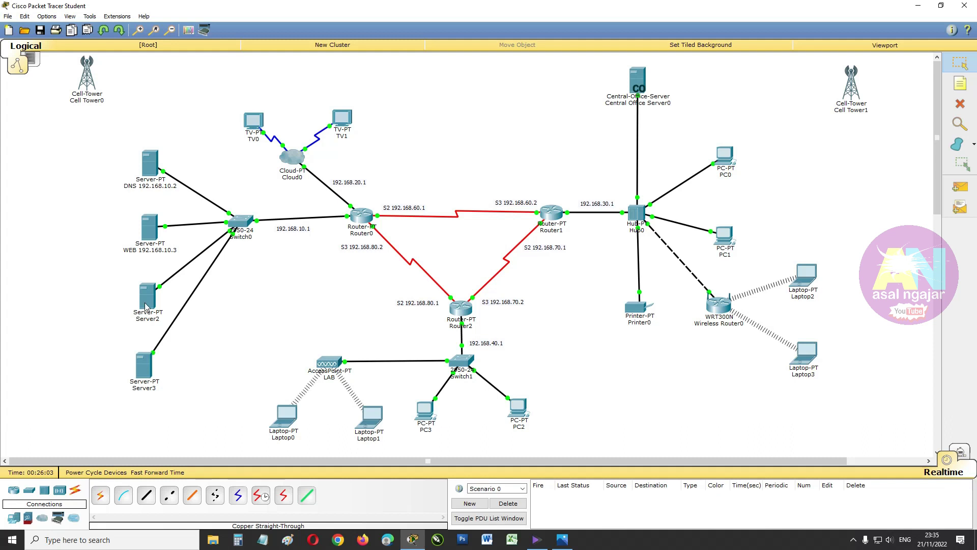
# Move the four servers farther from Switch0 and spread them out vertically in a roughly straight column
pyautogui.moveTo(146, 305); pyautogui.dragTo(124, 304)
pyautogui.moveTo(137, 374); pyautogui.dragTo(119, 402)
pyautogui.moveTo(149, 236); pyautogui.dragTo(122, 220)
pyautogui.moveTo(145, 174); pyautogui.dragTo(120, 142)
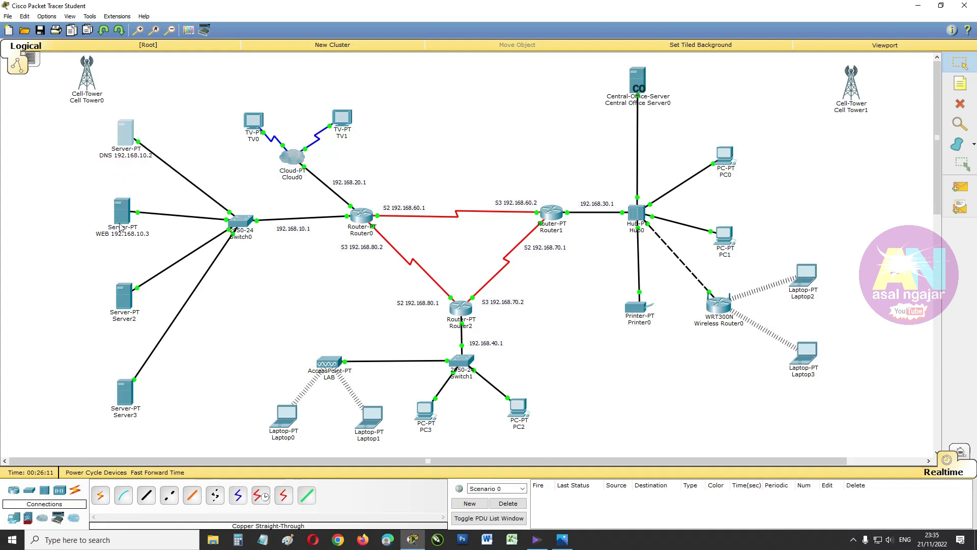
pyautogui.moveTo(128, 309); pyautogui.dragTo(121, 311)
pyautogui.moveTo(127, 215); pyautogui.dragTo(124, 222)
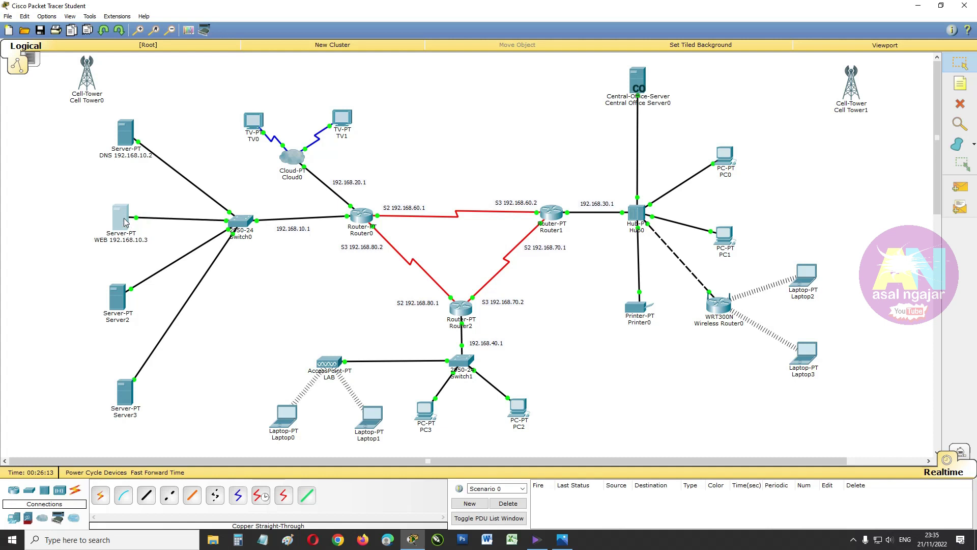
# Open Server2's IP configuration and give it the static IP address 192.168.10.4 with subnet mask 255.255.255.0
pyautogui.click(119, 298)
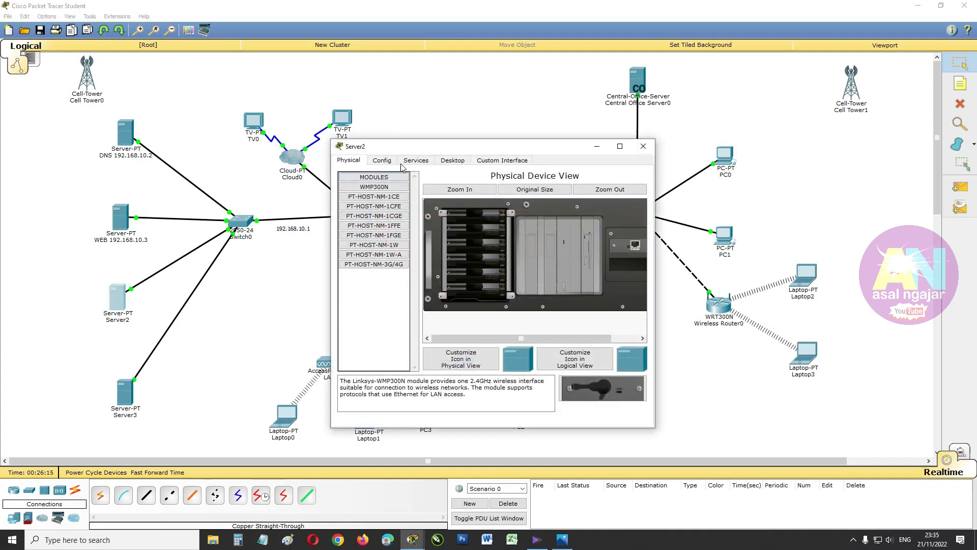
pyautogui.click(452, 160)
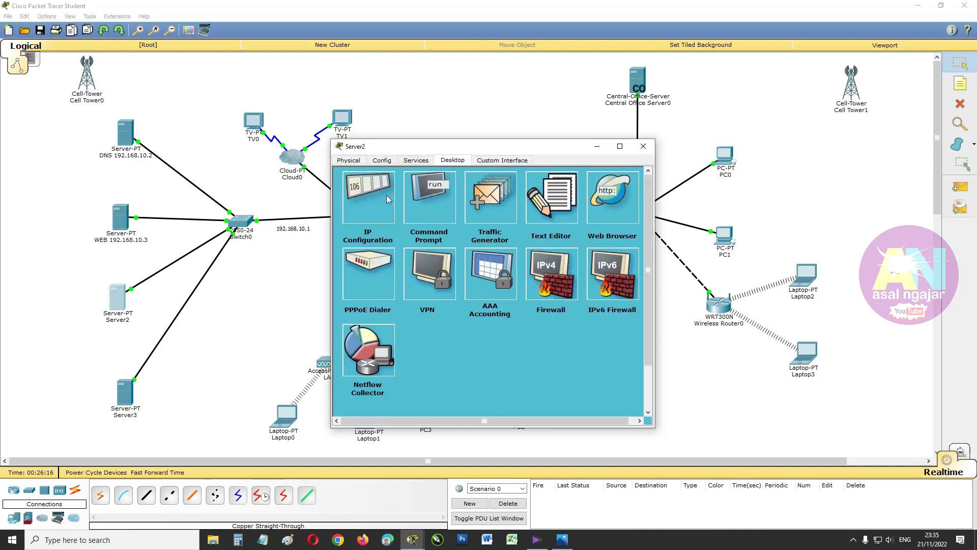
pyautogui.click(361, 196)
pyautogui.click(446, 241)
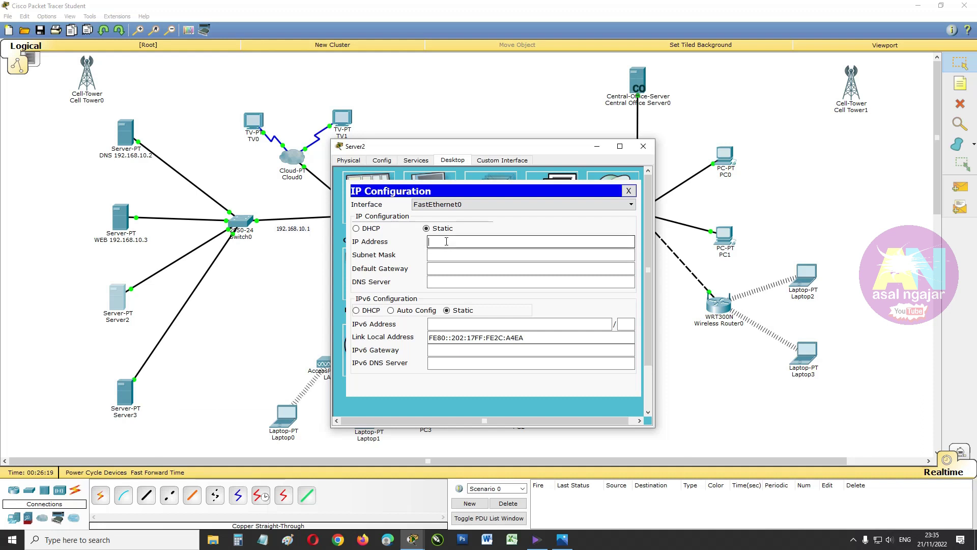
pyautogui.write('192.168.10.2')
pyautogui.write('4')
pyautogui.click(464, 255)
# Set Server2's default gateway to 192.168.10.1, DNS server to 192.168.10.2 and IPv6 to Auto Config, and close its configuration
pyautogui.click(460, 269)
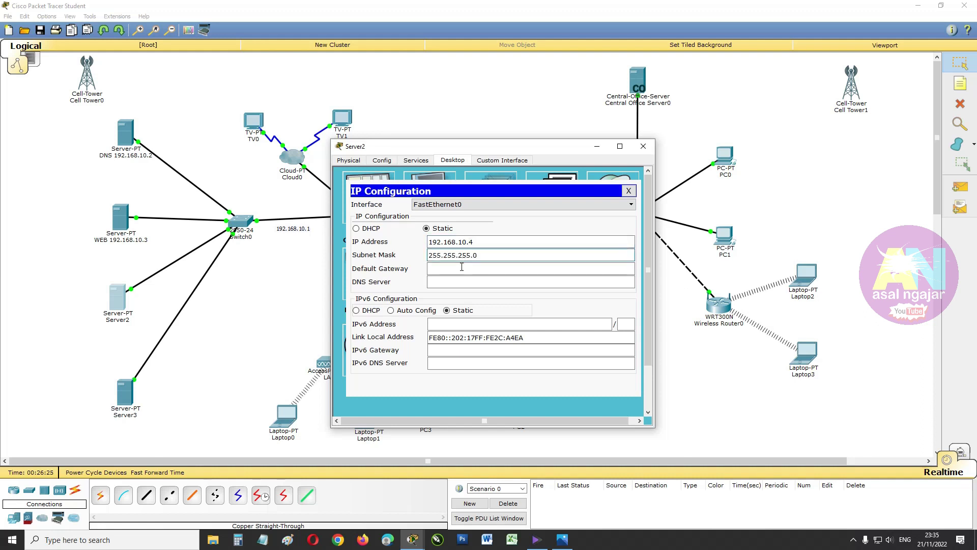
pyautogui.write('192.168.10.2')
pyautogui.click(459, 281)
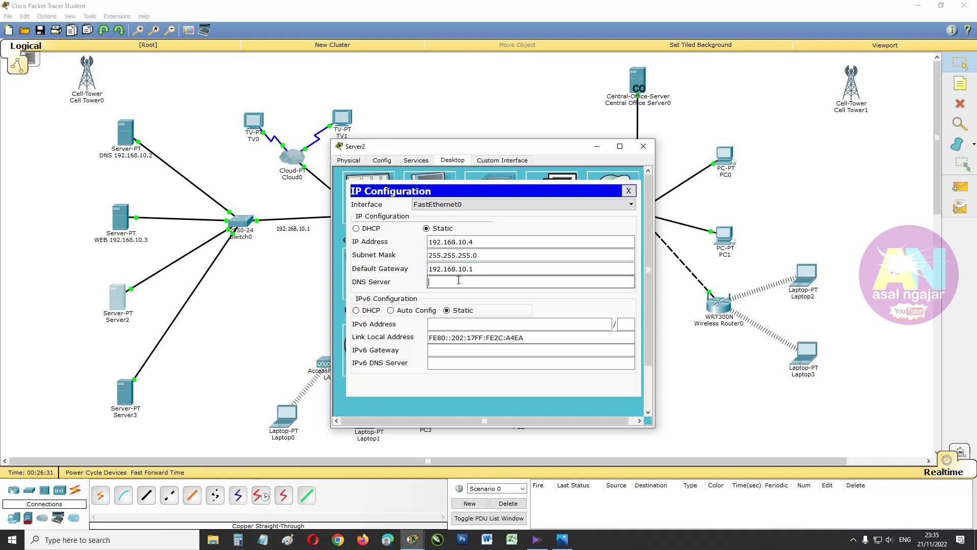
pyautogui.write('192.168.10.2')
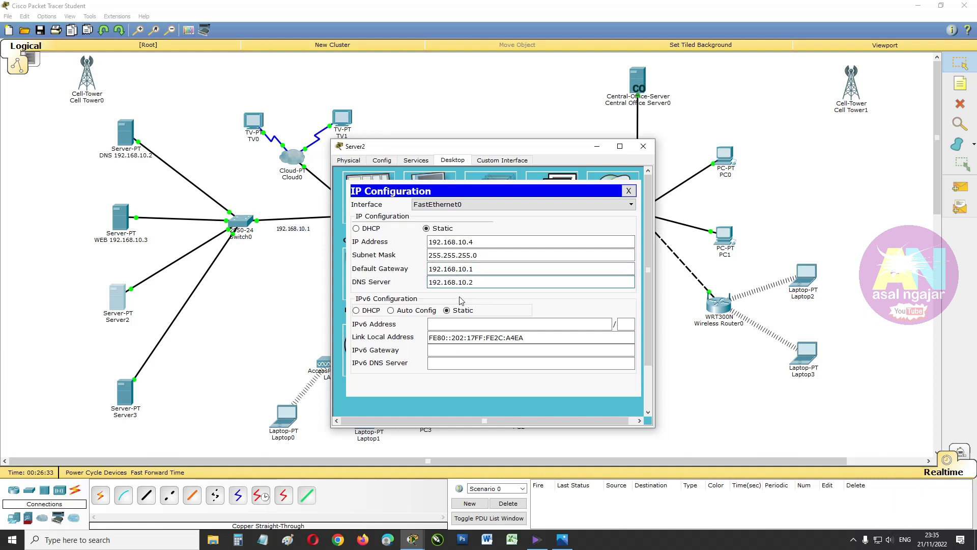
pyautogui.click(413, 314)
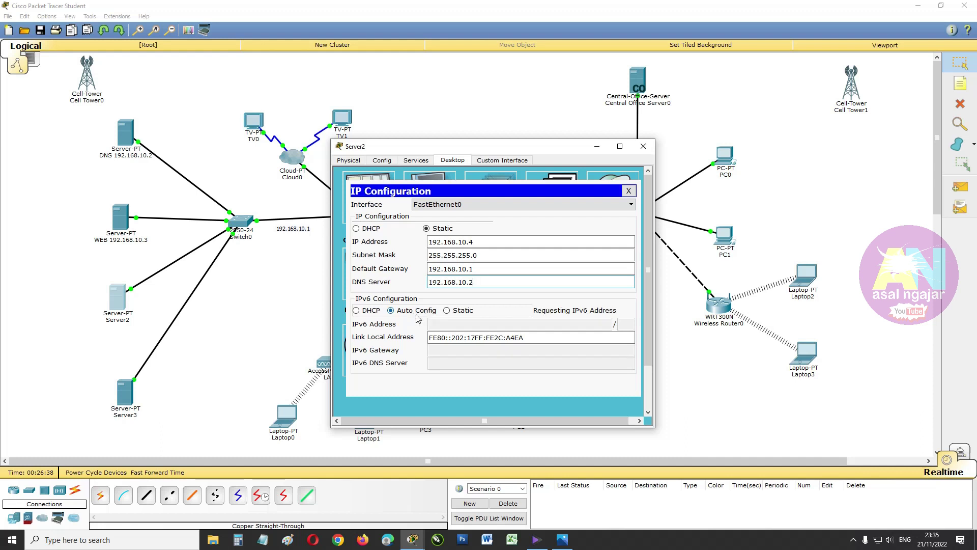
pyautogui.click(643, 146)
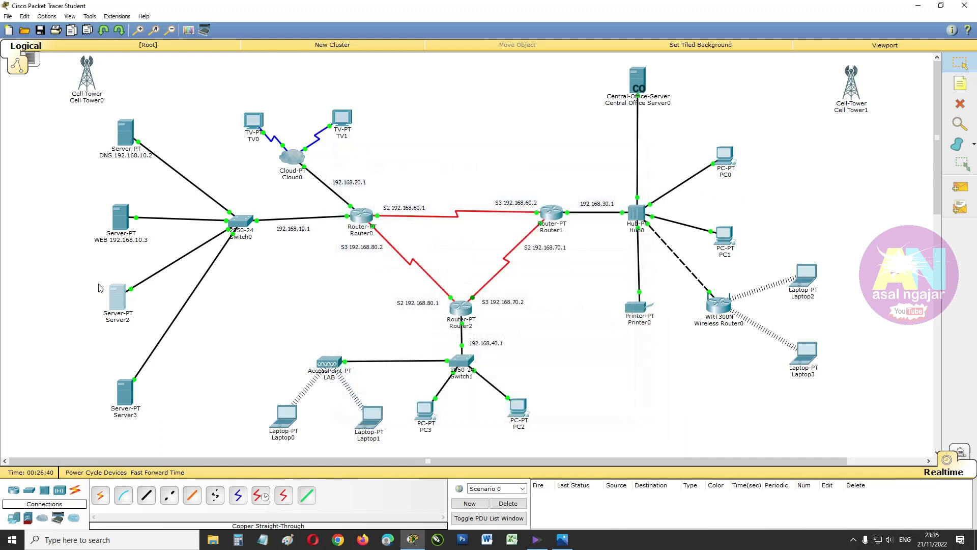
# Switch the IPv6 configuration of the WEB server and the DNS server to Auto Config
pyautogui.click(127, 222)
pyautogui.click(364, 213)
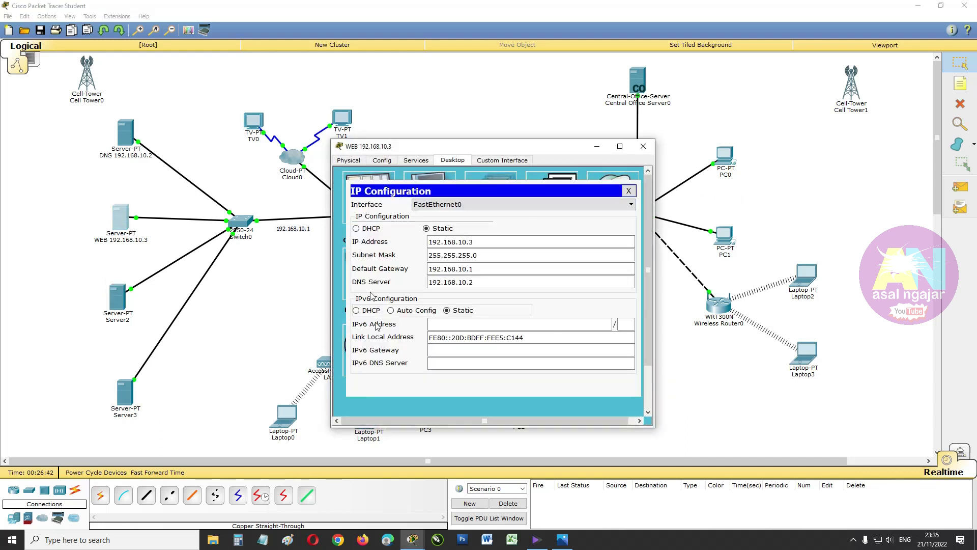
pyautogui.click(413, 312)
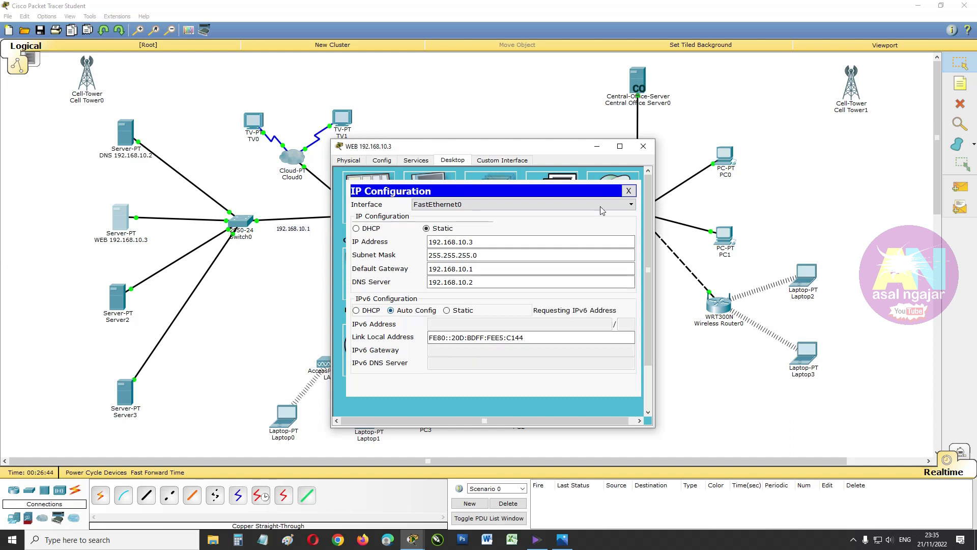
pyautogui.click(644, 146)
pyautogui.click(125, 133)
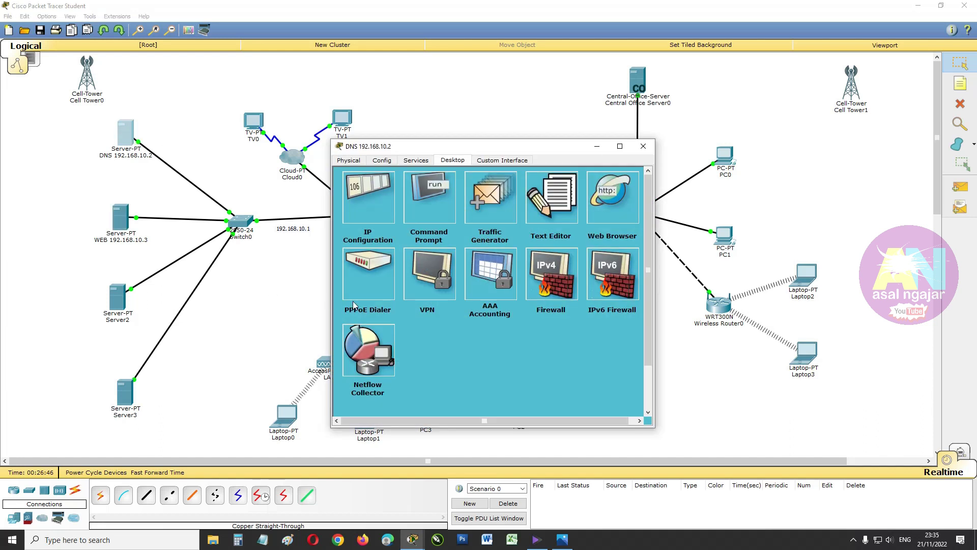
pyautogui.click(386, 205)
pyautogui.click(411, 311)
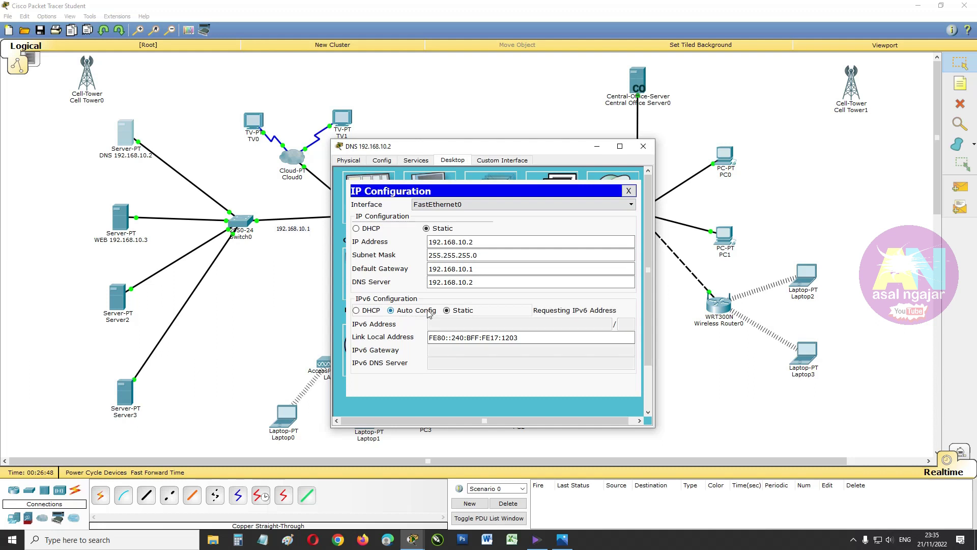
pyautogui.click(643, 146)
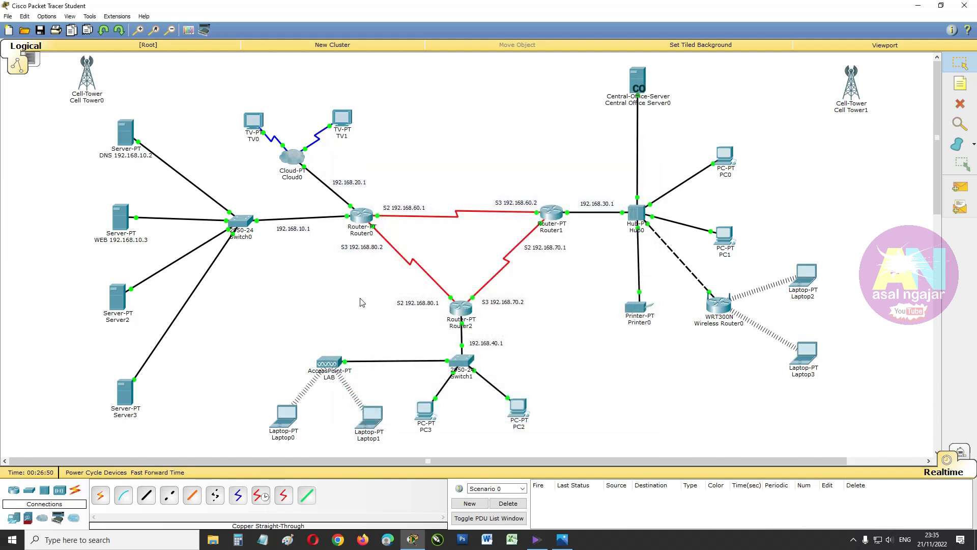
# Rename Server2 in the workspace as EMAIL 192.168.10.4
pyautogui.click(118, 320)
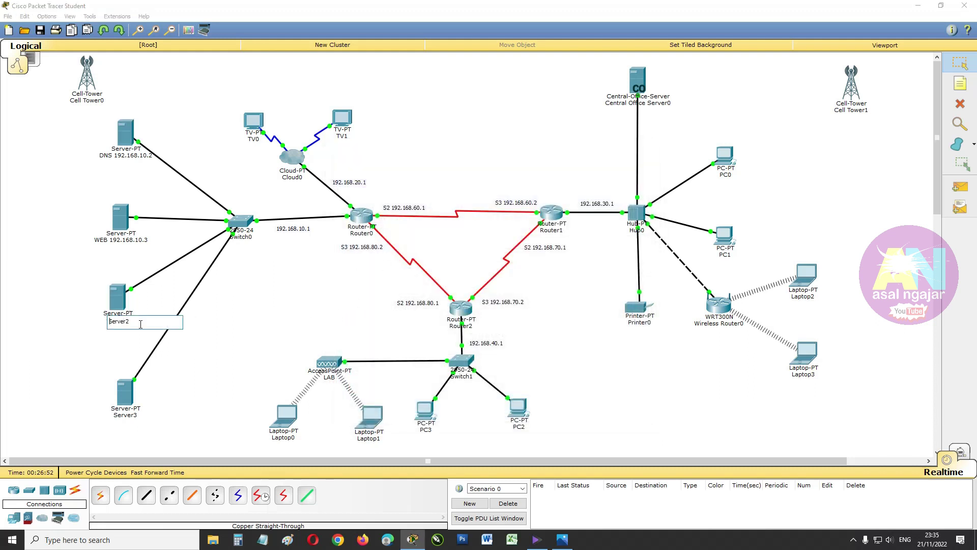
pyautogui.write('EMAIL 192.168.10.2')
pyautogui.moveTo(161, 322); pyautogui.dragTo(157, 323)
pyautogui.write('4')
pyautogui.press('Return')
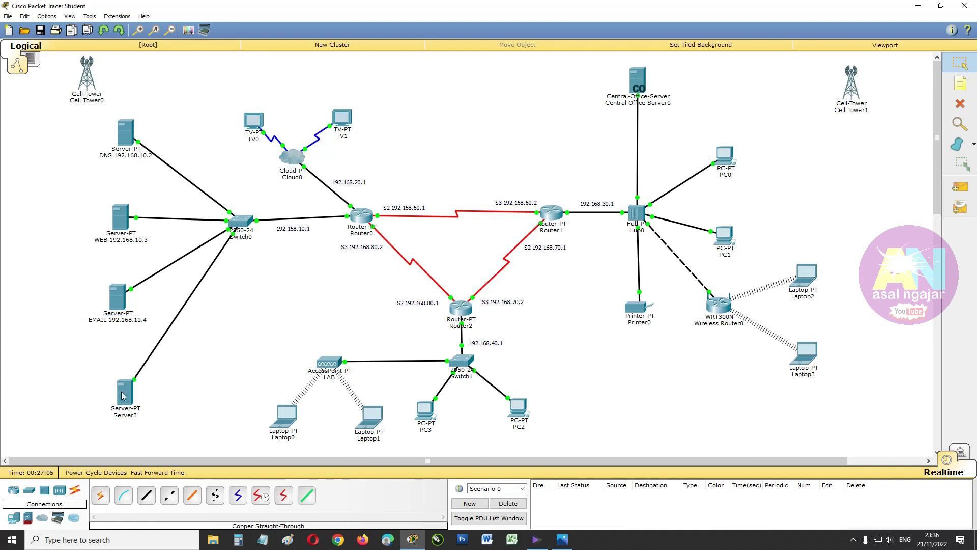
# Align Server3 beneath the EMAIL server and give it the static IP address 192.168.10.5 with subnet mask 255.255.255.0
pyautogui.moveTo(124, 398); pyautogui.dragTo(116, 391)
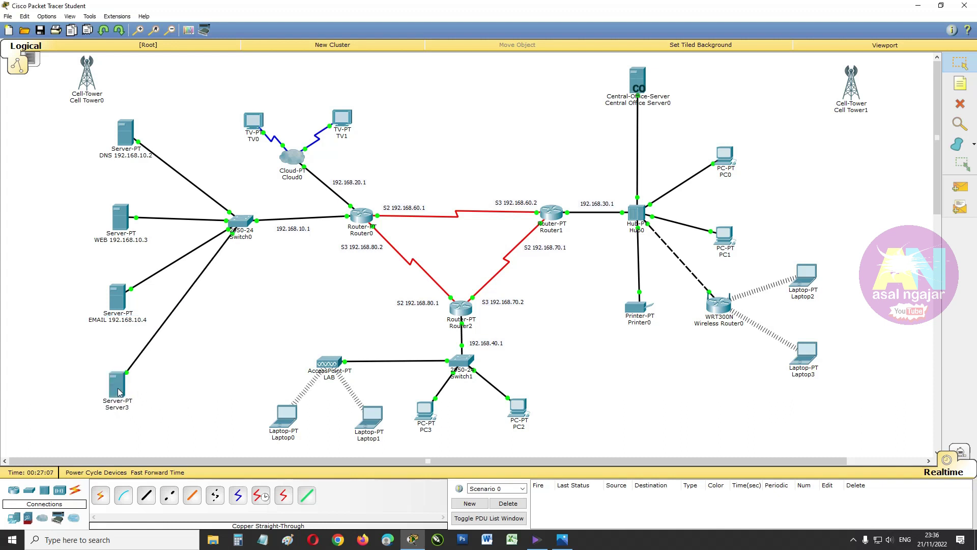
pyautogui.click(116, 391)
pyautogui.click(453, 160)
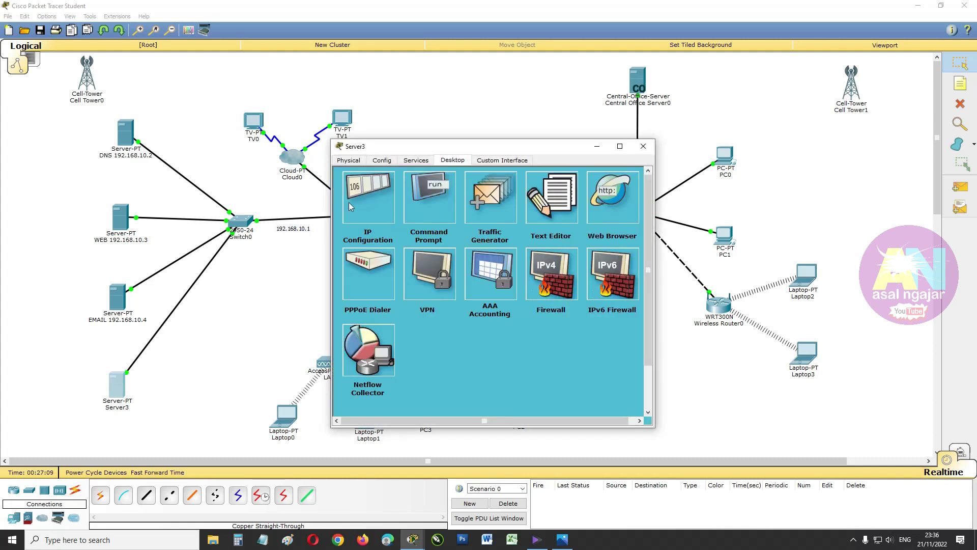
pyautogui.click(356, 195)
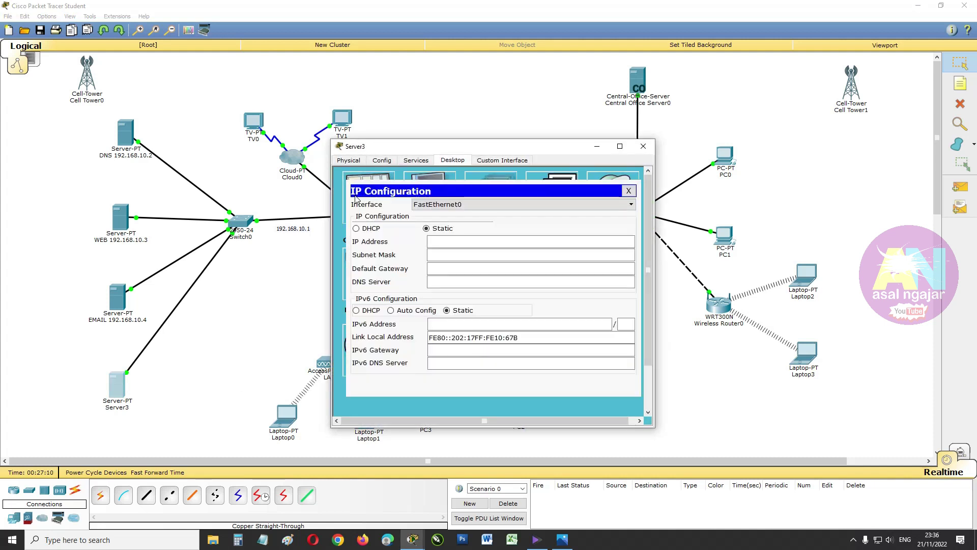
pyautogui.click(438, 238)
pyautogui.write('192.168.10.2')
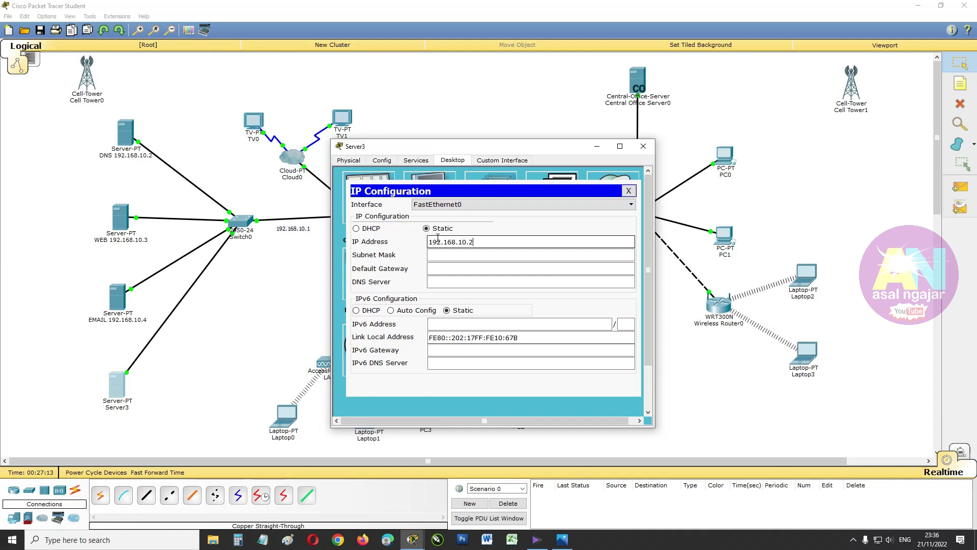
pyautogui.press('BackSpace')
pyautogui.click(437, 255)
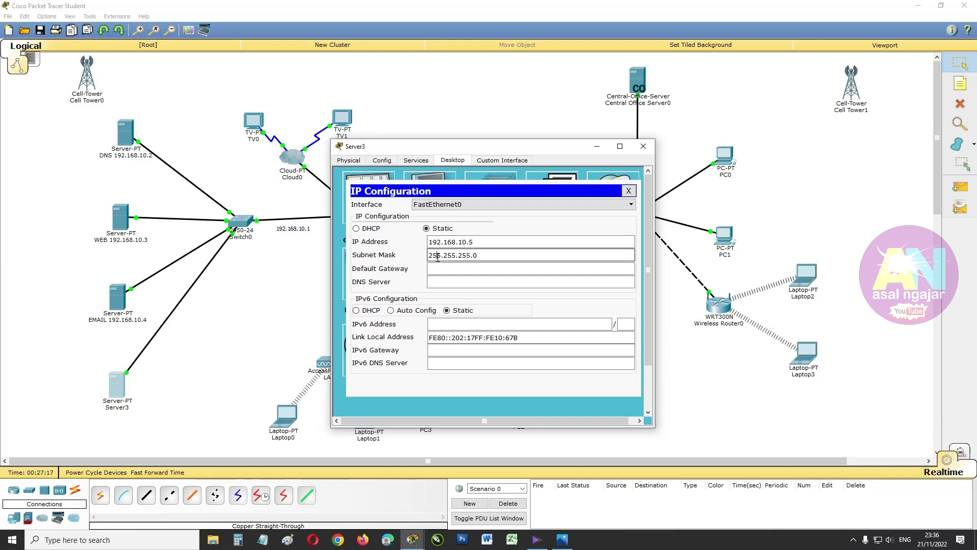
# Set Server3's default gateway to 192.168.10.1, DNS server to 192.168.10.2 and IPv6 to Auto Config, and close its configuration
pyautogui.click(446, 268)
pyautogui.write('192.168.10.2')
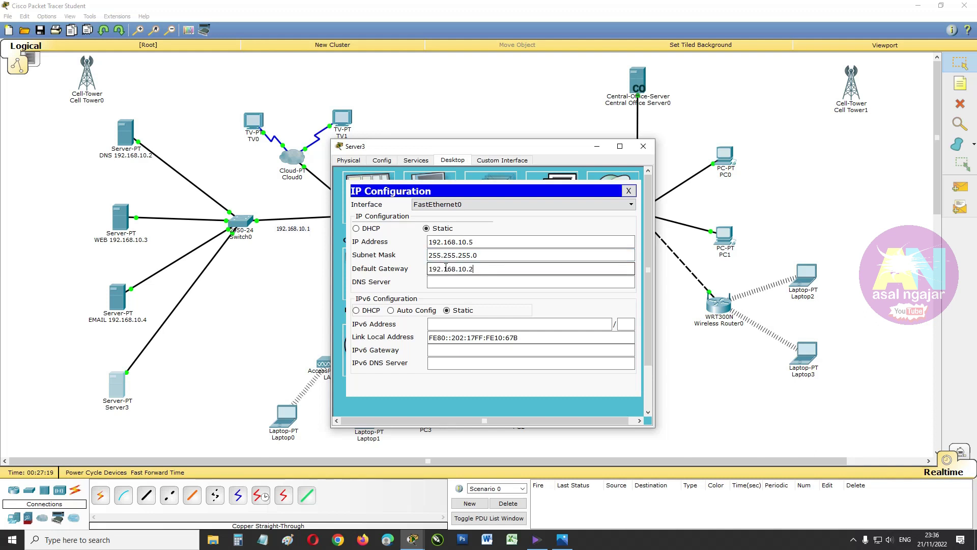
pyautogui.moveTo(471, 271); pyautogui.dragTo(474, 270)
pyautogui.write('1')
pyautogui.click(469, 282)
pyautogui.write('192.168.10.2')
pyautogui.click(430, 310)
pyautogui.click(595, 284)
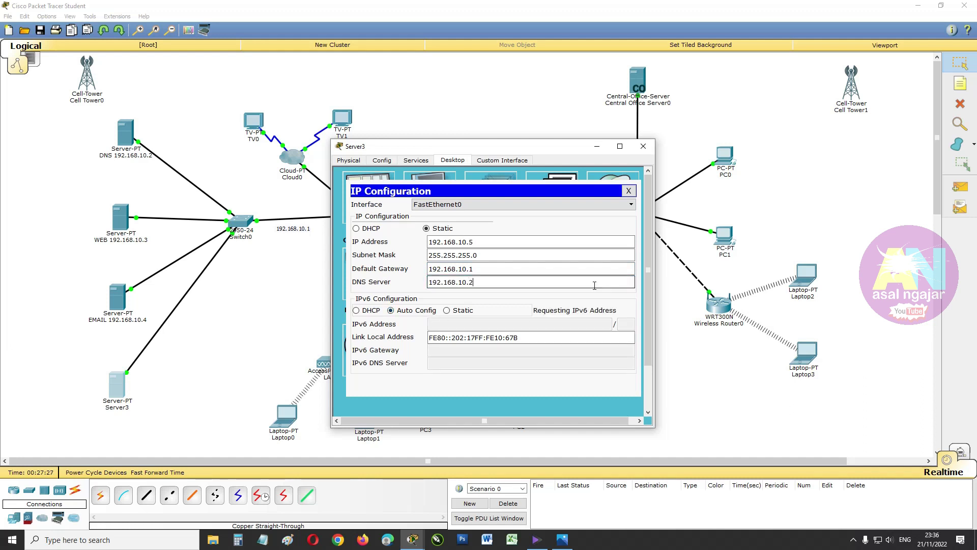
pyautogui.click(643, 146)
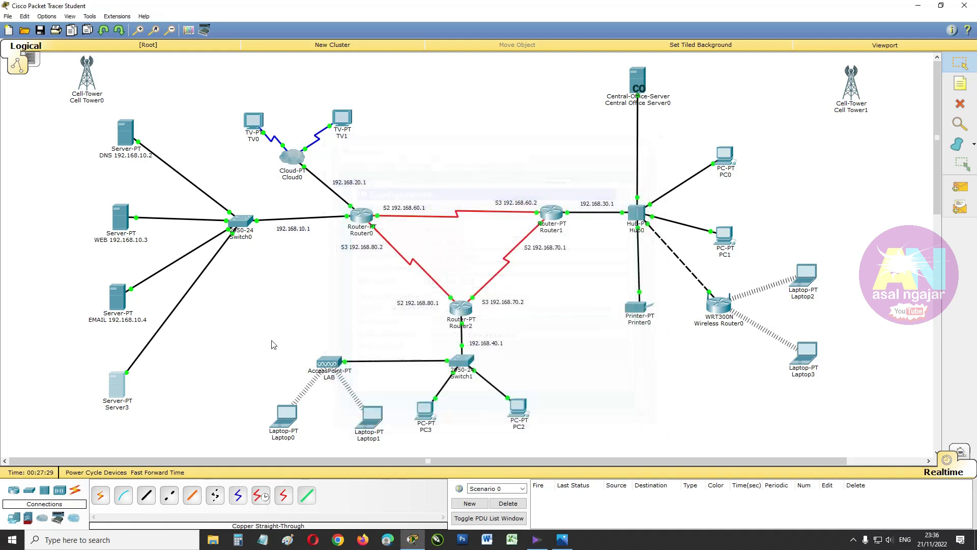
# Rename Server3 in the workspace as DHCP 192.168.10.5
pyautogui.click(117, 408)
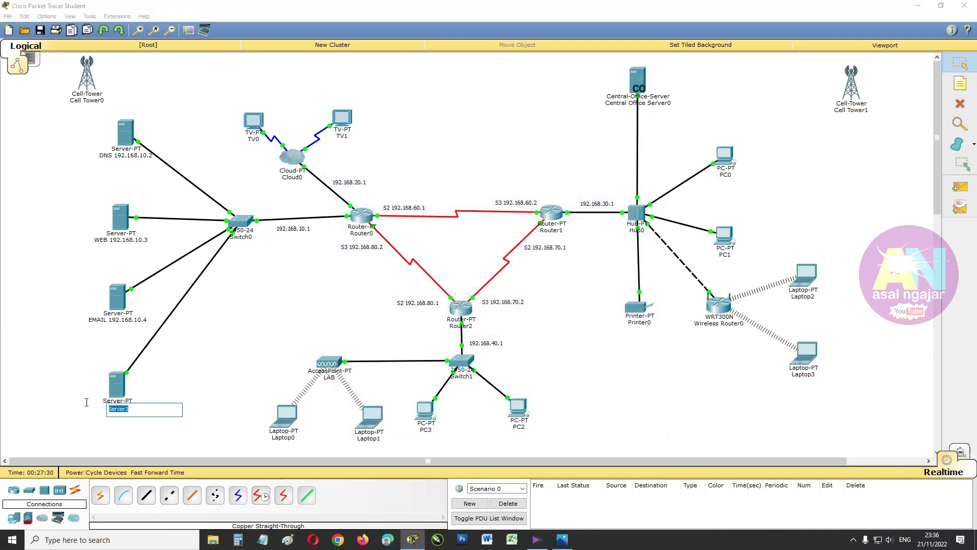
pyautogui.write('DHCP')
pyautogui.write('192.168.10.2')
pyautogui.click(193, 361)
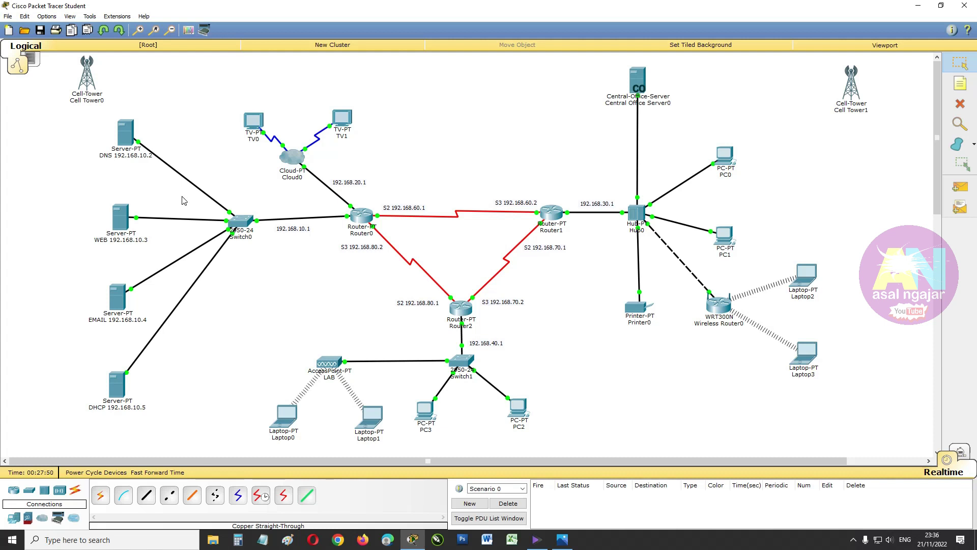
# Switch the backbone IP configuration of Central Office Server0 to Static and close its configuration
pyautogui.click(640, 88)
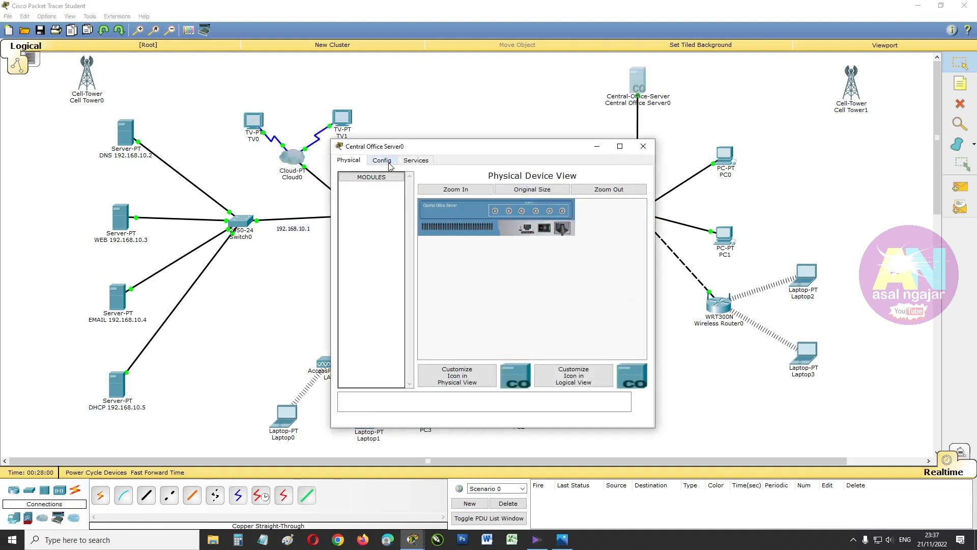
pyautogui.click(387, 163)
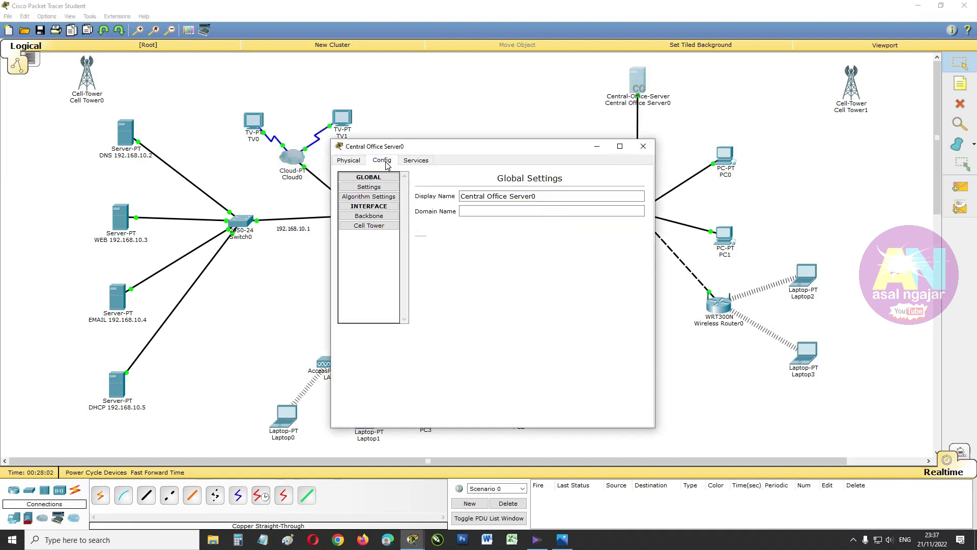
pyautogui.click(383, 220)
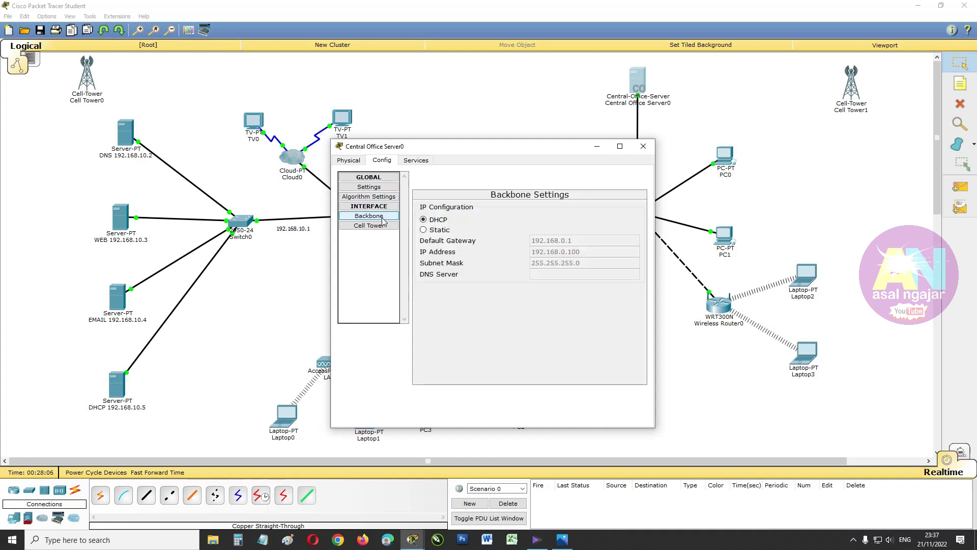
pyautogui.click(435, 232)
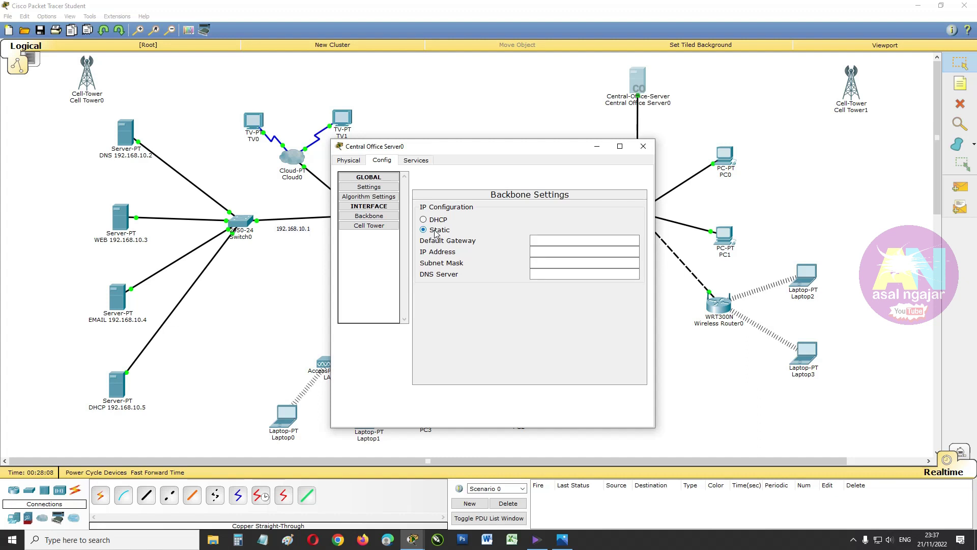
pyautogui.moveTo(540, 147); pyautogui.dragTo(382, 108)
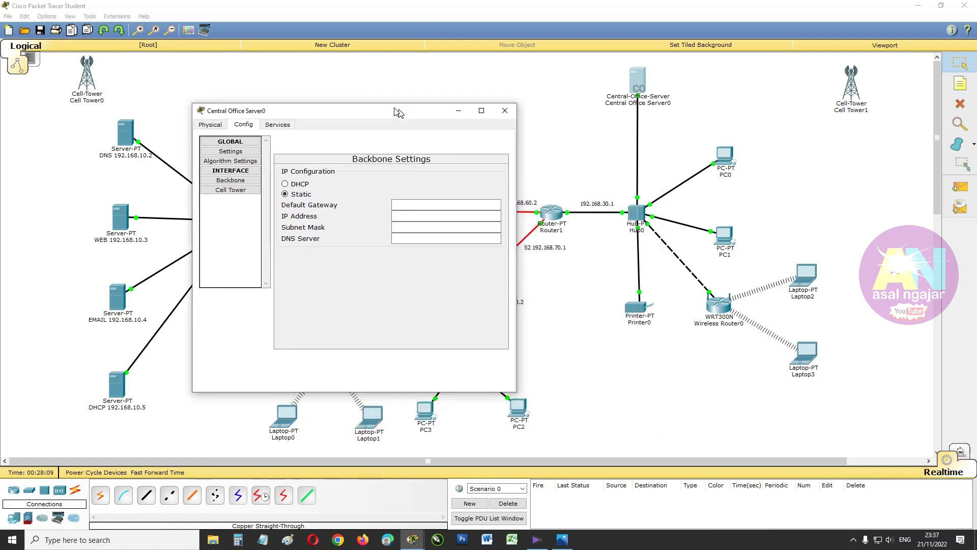
pyautogui.click(419, 202)
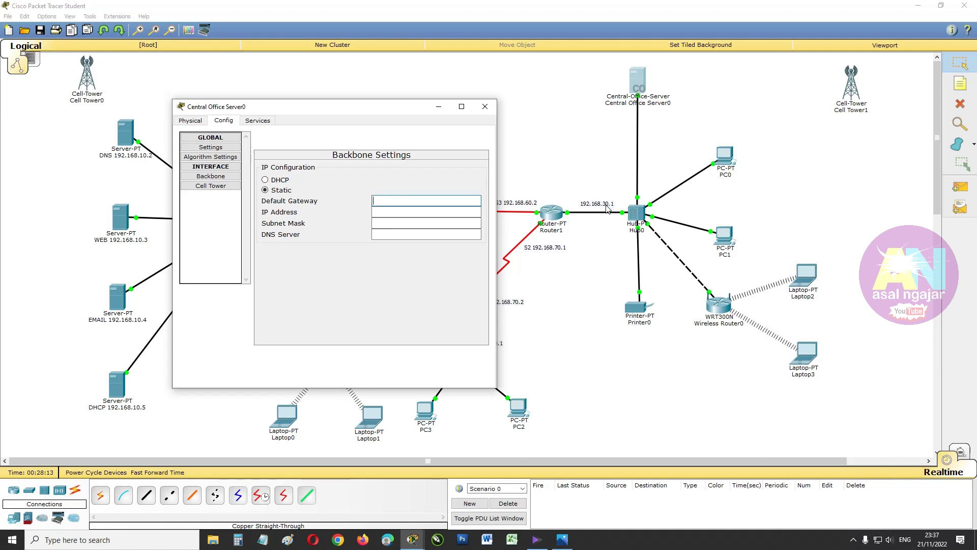
pyautogui.click(485, 106)
# Copy the address 192.168.30.1 from the label beside Router1 into the default gateway of Central Office Server0's backbone settings
pyautogui.doubleClick(597, 204)
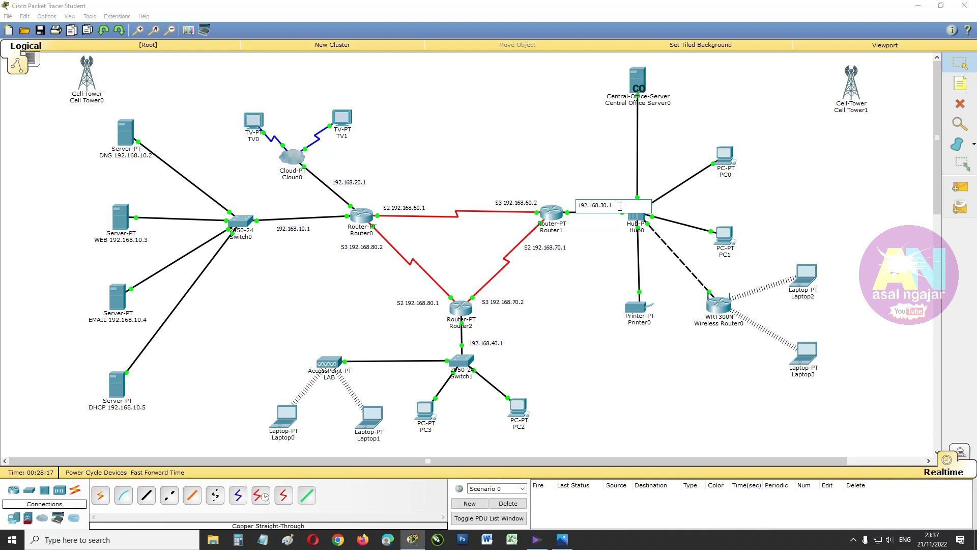
pyautogui.moveTo(620, 206); pyautogui.dragTo(560, 203)
pyautogui.hotkey('ctrl', 'c')
pyautogui.click(611, 266)
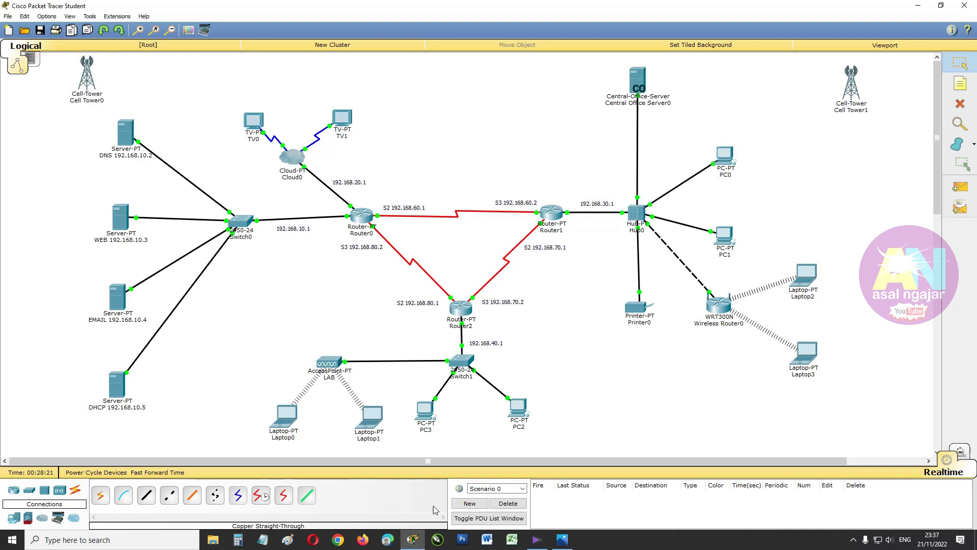
pyautogui.click(638, 81)
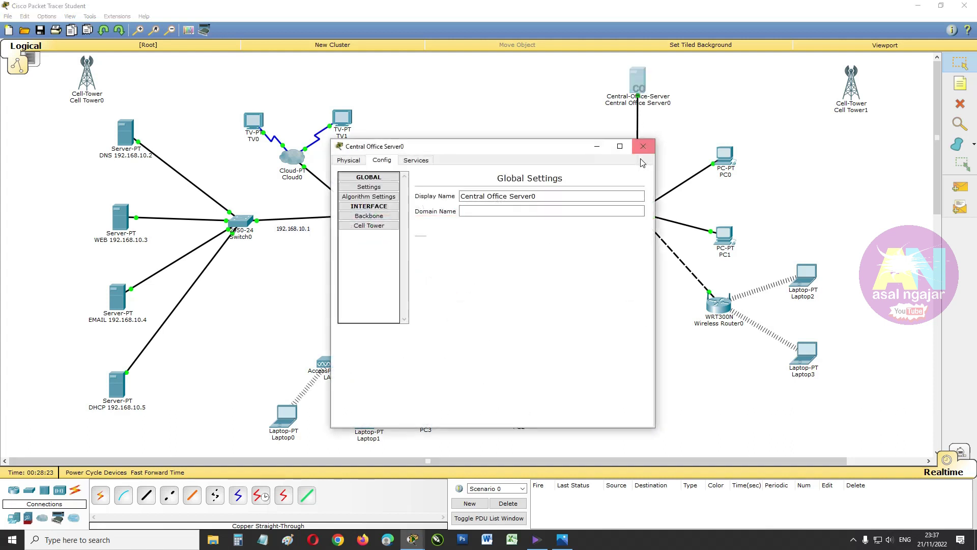
pyautogui.click(381, 216)
pyautogui.click(551, 240)
pyautogui.hotkey('ctrl', 'v')
# Give the Central Office Server's backbone IP address 192.168.30.2, subnet mask 255.255.255.0 and DNS server 192.168.10.2, and close its configuration
pyautogui.click(563, 253)
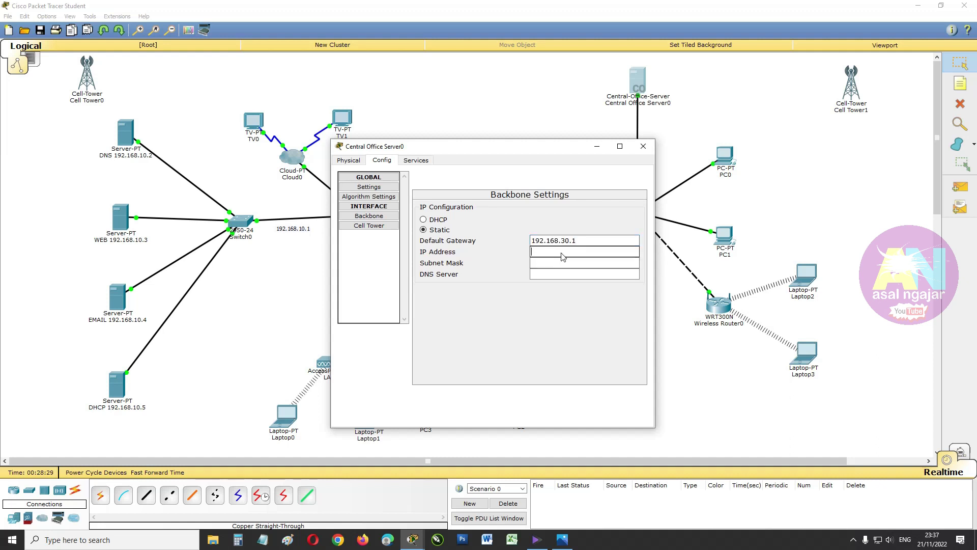
pyautogui.hotkey('ctrl', 'v')
pyautogui.write('2')
pyautogui.click(570, 262)
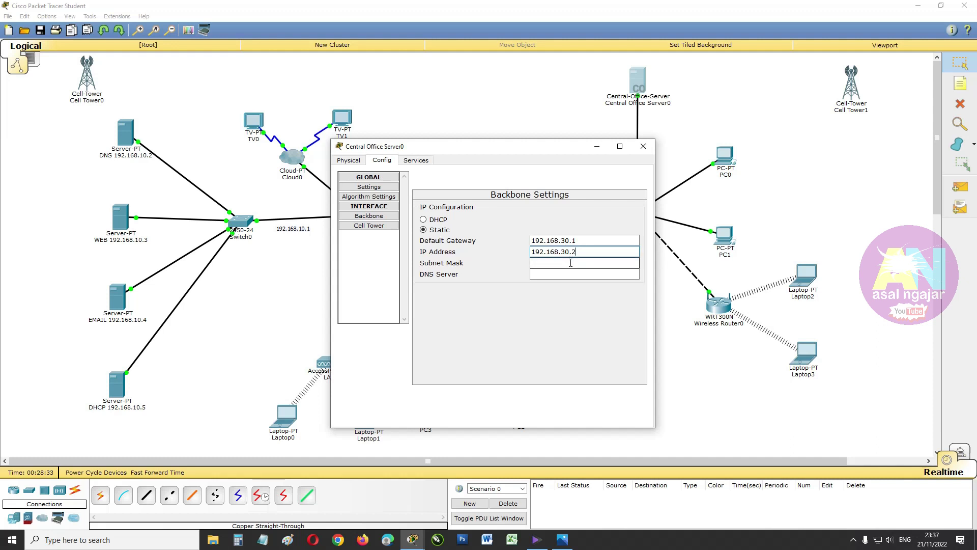
pyautogui.click(569, 273)
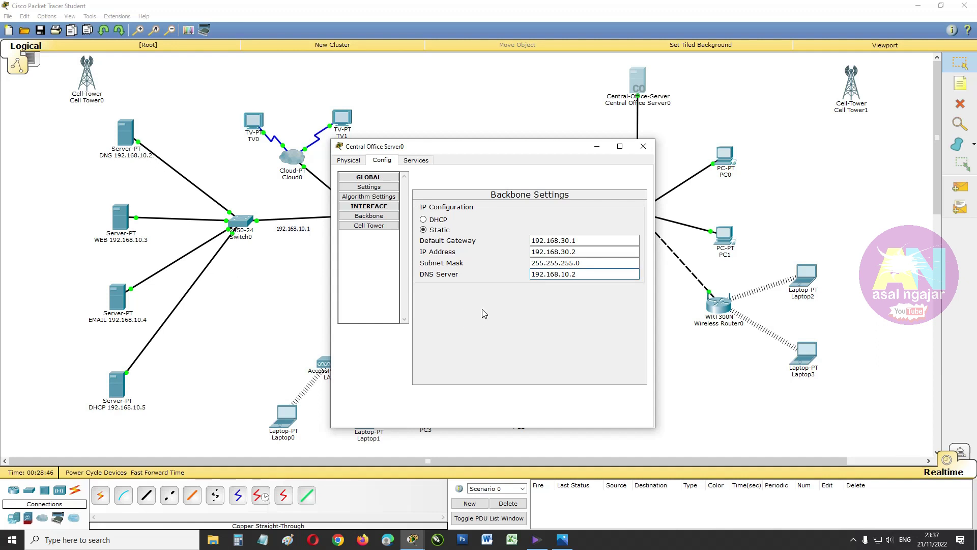
pyautogui.click(651, 151)
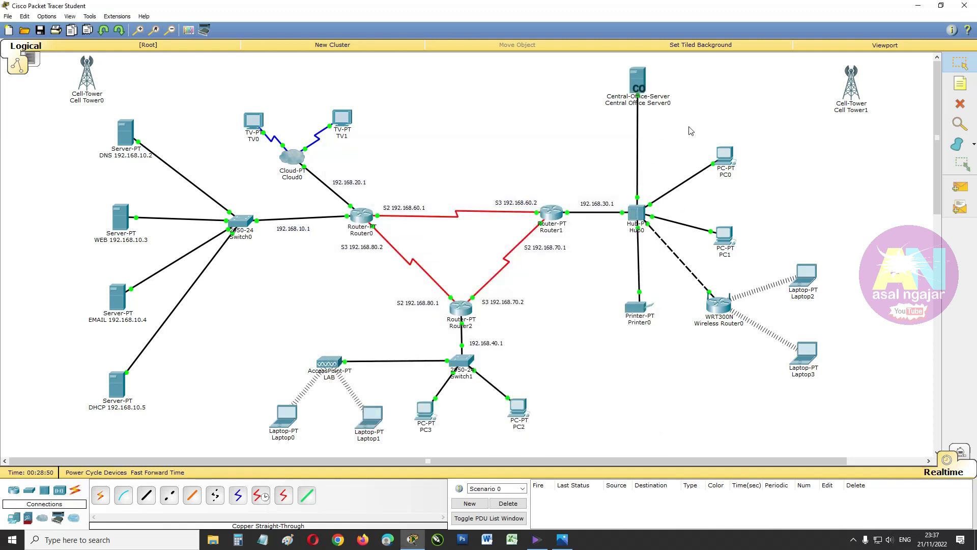
# Give PC0 the static IP address 192.168.30.3 with subnet mask 255.255.255.0
pyautogui.click(729, 154)
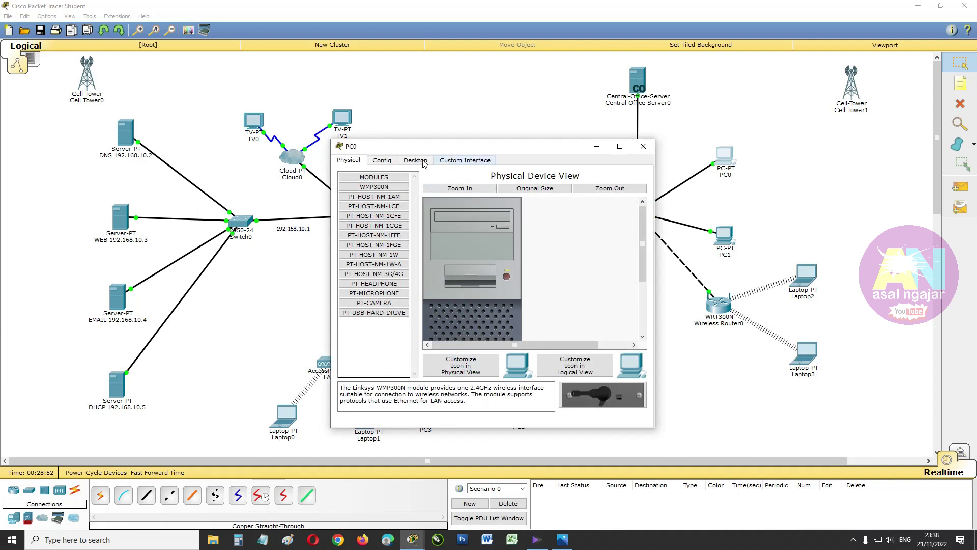
pyautogui.click(422, 161)
pyautogui.click(370, 212)
pyautogui.click(461, 218)
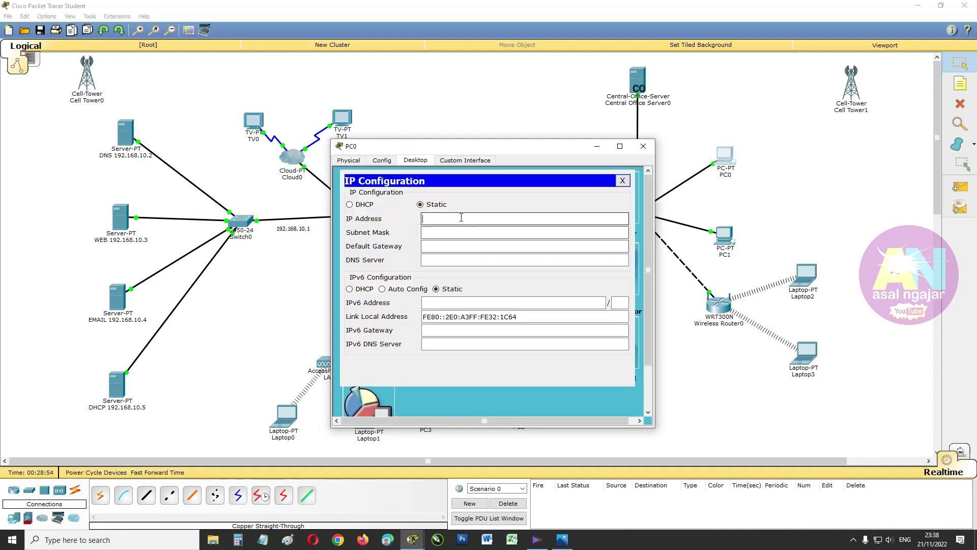
pyautogui.write('192.168.30.3')
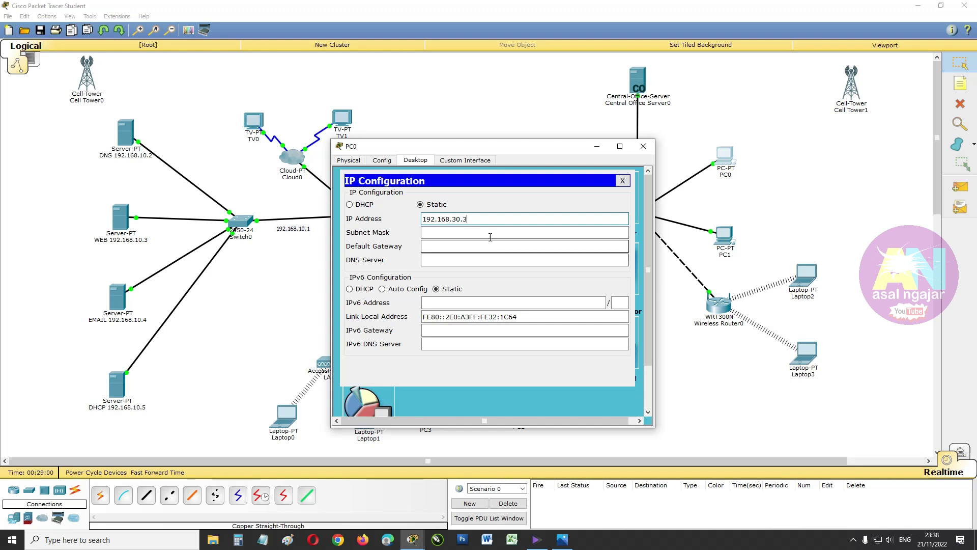
pyautogui.press('Tab')
# Set PC0's default gateway to 192.168.30.1, DNS server to 192.168.10.2 and IPv6 to Auto Config, and close its configuration
pyautogui.click(482, 248)
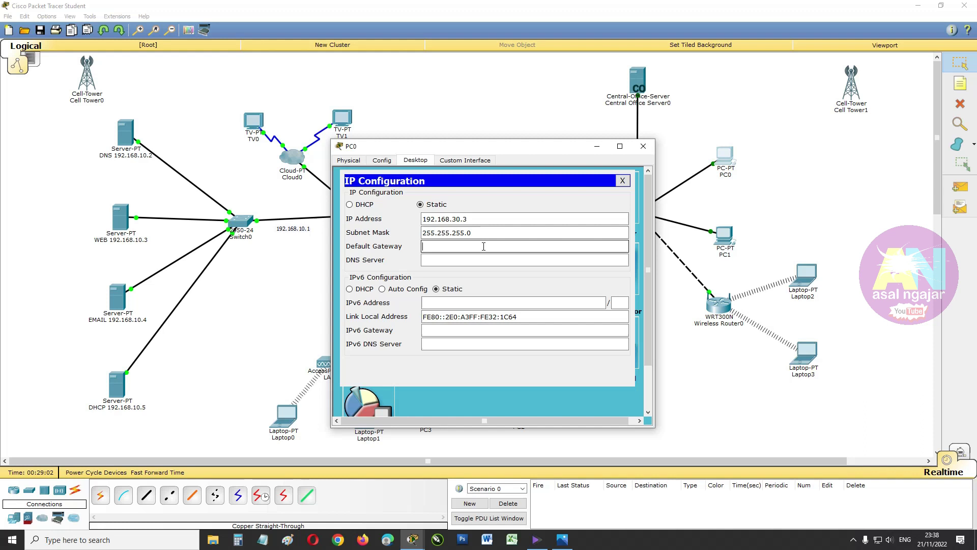
pyautogui.write('192.168.30.1')
pyautogui.click(482, 260)
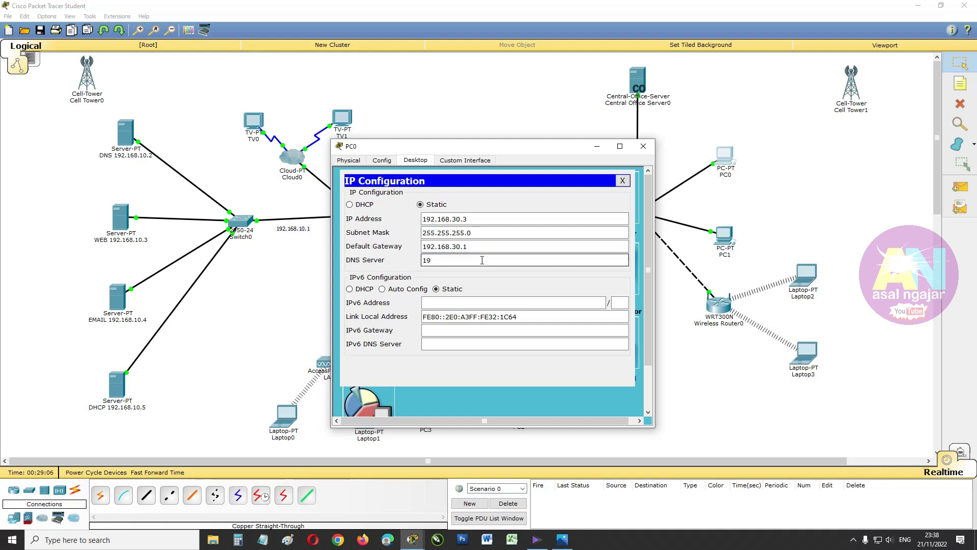
pyautogui.write('192.168.10.2')
pyautogui.click(409, 289)
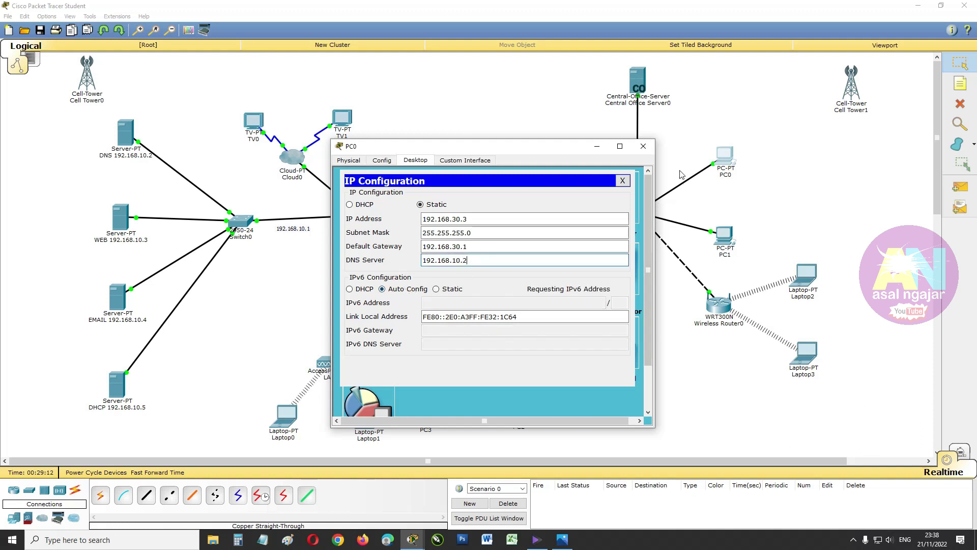
pyautogui.click(644, 147)
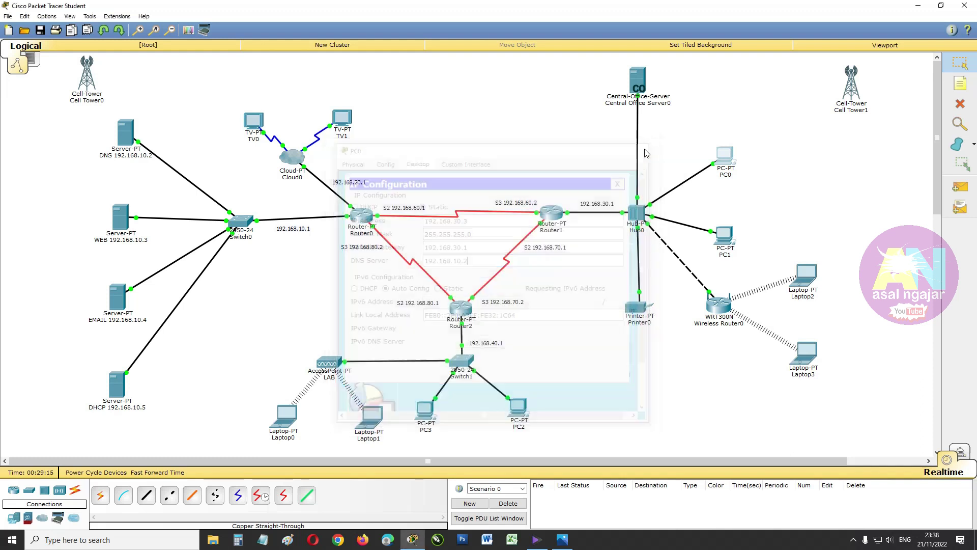
# Review the backbone IP settings of Central Office Server0 and close its configuration
pyautogui.click(643, 84)
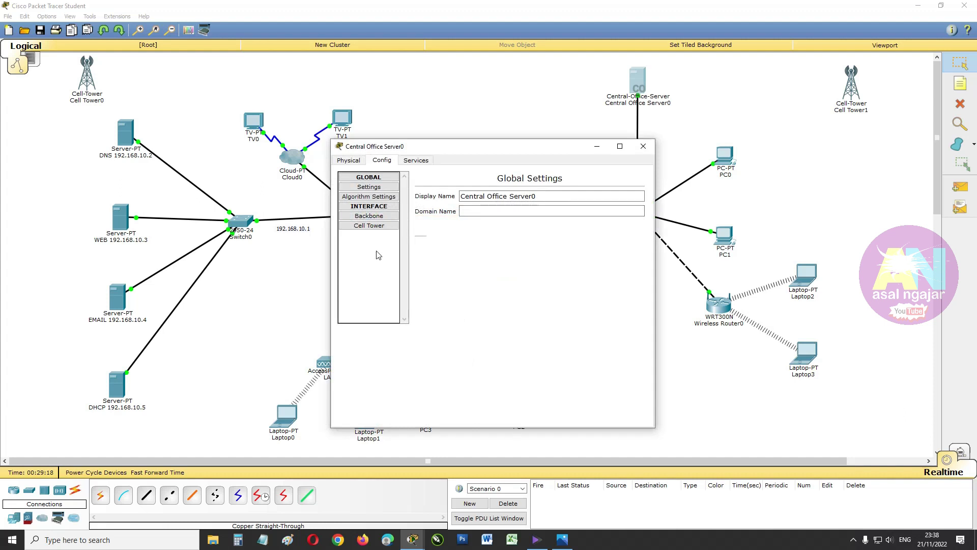
pyautogui.click(379, 215)
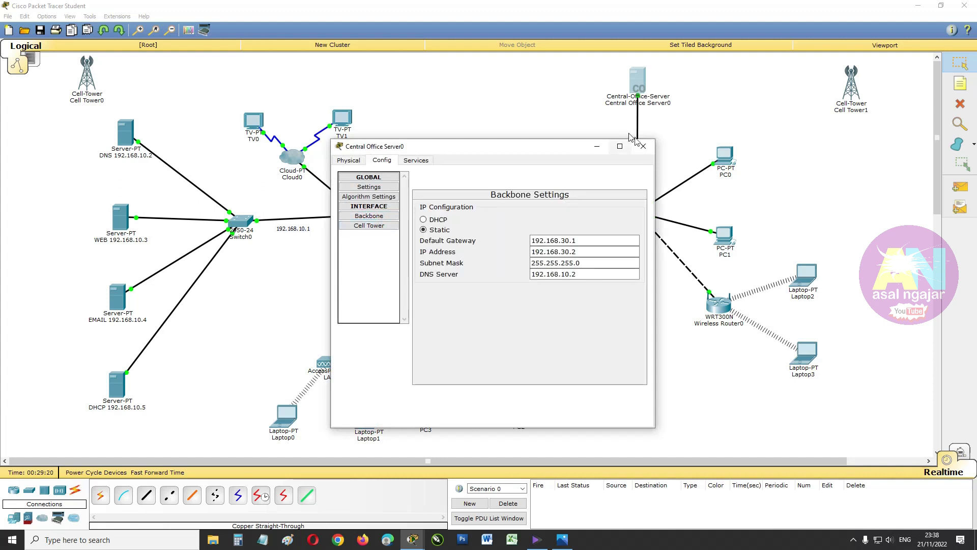
pyautogui.click(646, 150)
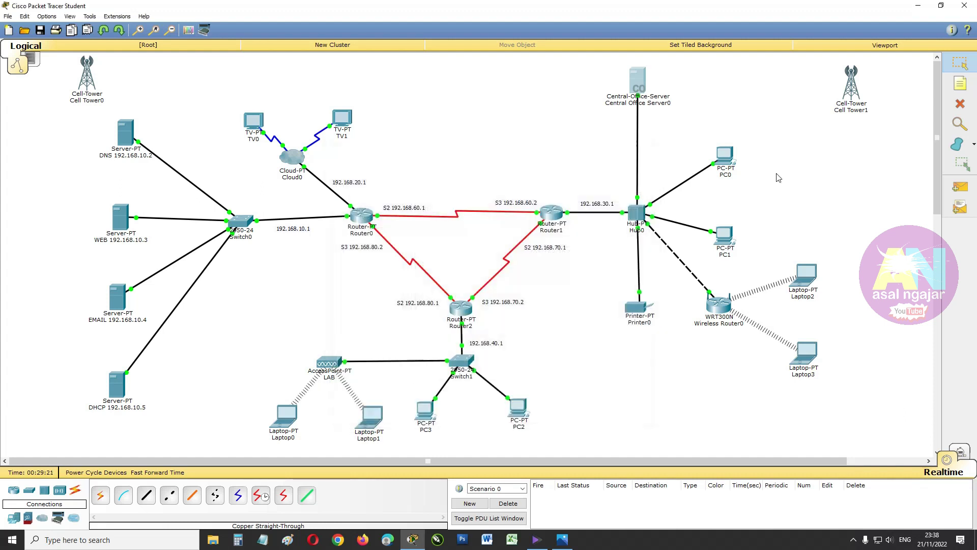
# Give PC1 the static IP address 192.168.30.4 with subnet mask 255.255.255.0
pyautogui.click(722, 240)
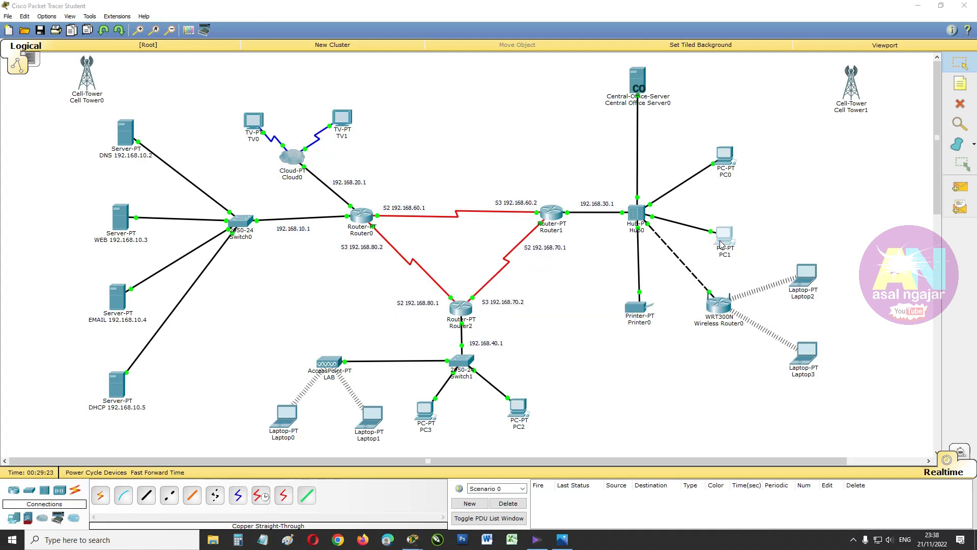
pyautogui.click(426, 161)
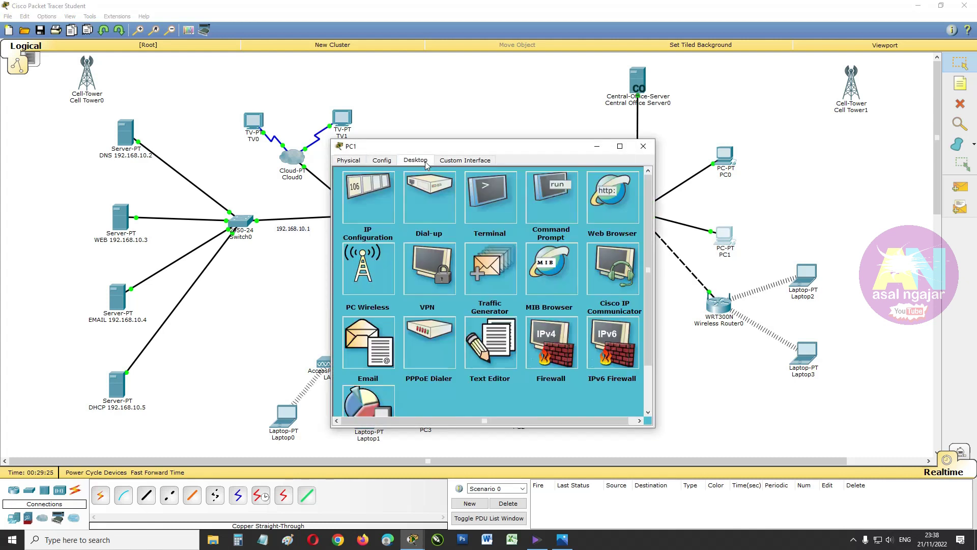
pyautogui.click(374, 205)
pyautogui.click(447, 220)
pyautogui.write('192.168.30.')
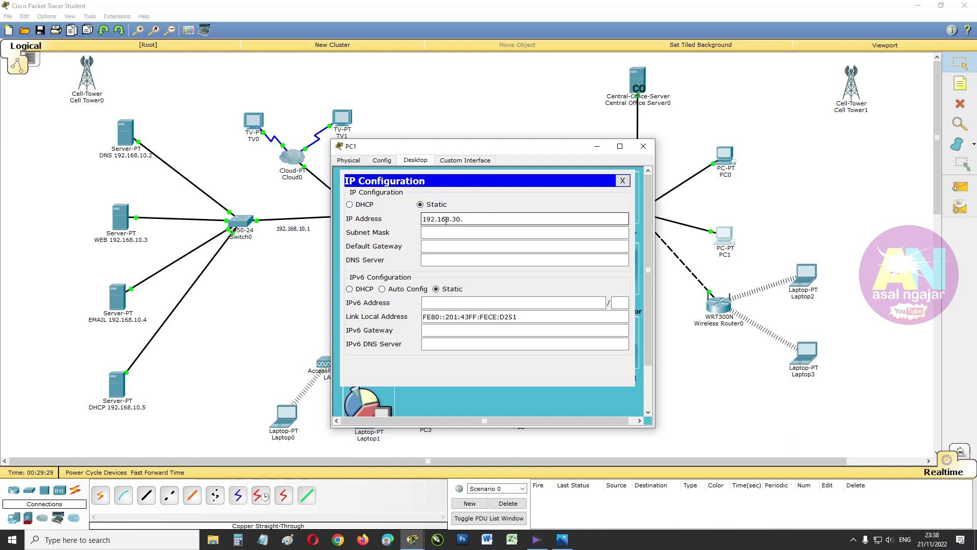
pyautogui.write('14')
pyautogui.click(468, 233)
# Set PC1's default gateway to 192.168.30.1, DNS server to 192.168.10.2 and IPv6 to Auto Config, and close its configuration
pyautogui.click(466, 247)
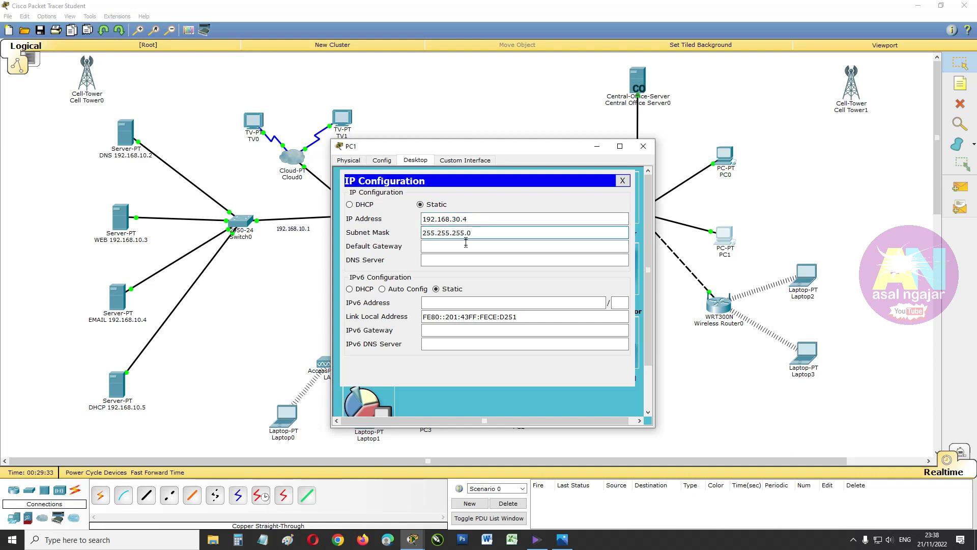
pyautogui.write('192.168.30.1')
pyautogui.click(466, 260)
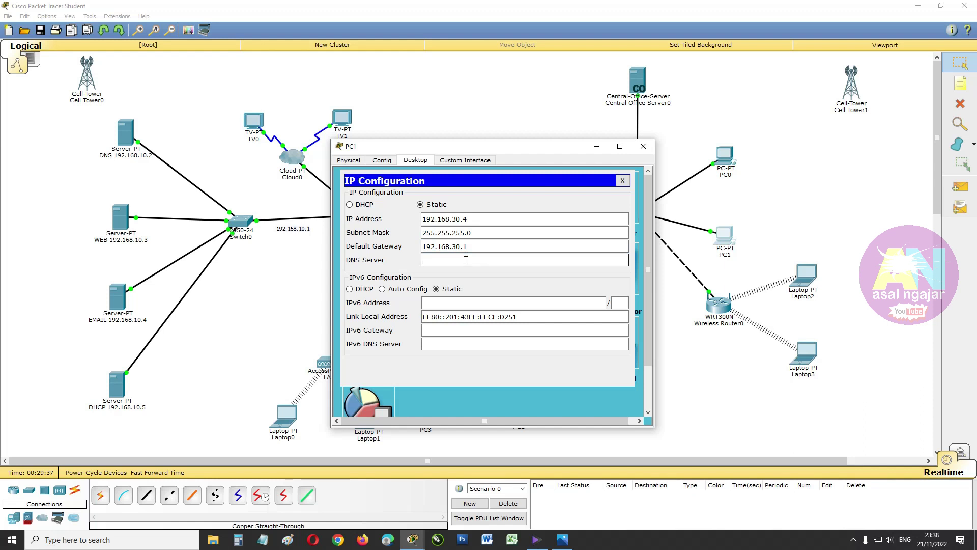
pyautogui.write('192.168.10.2')
pyautogui.click(404, 293)
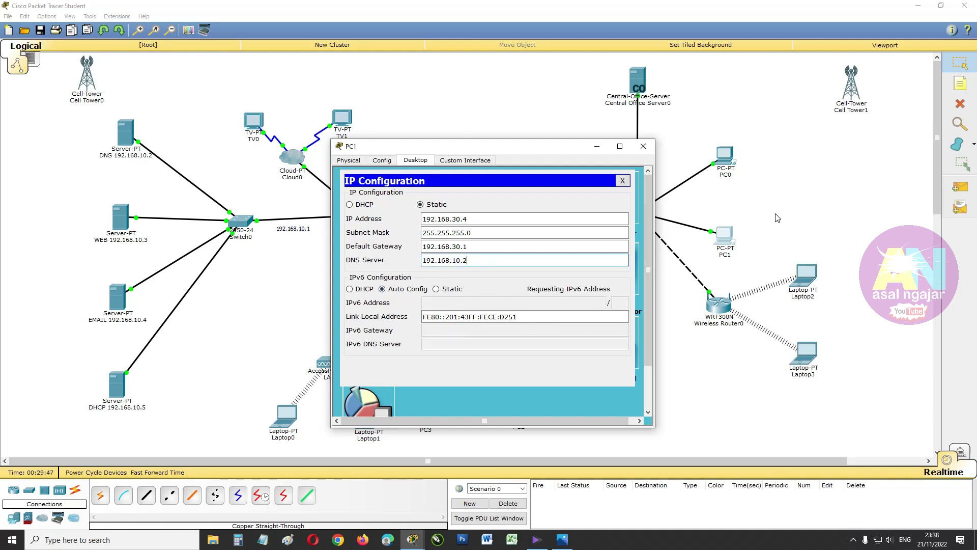
pyautogui.click(643, 146)
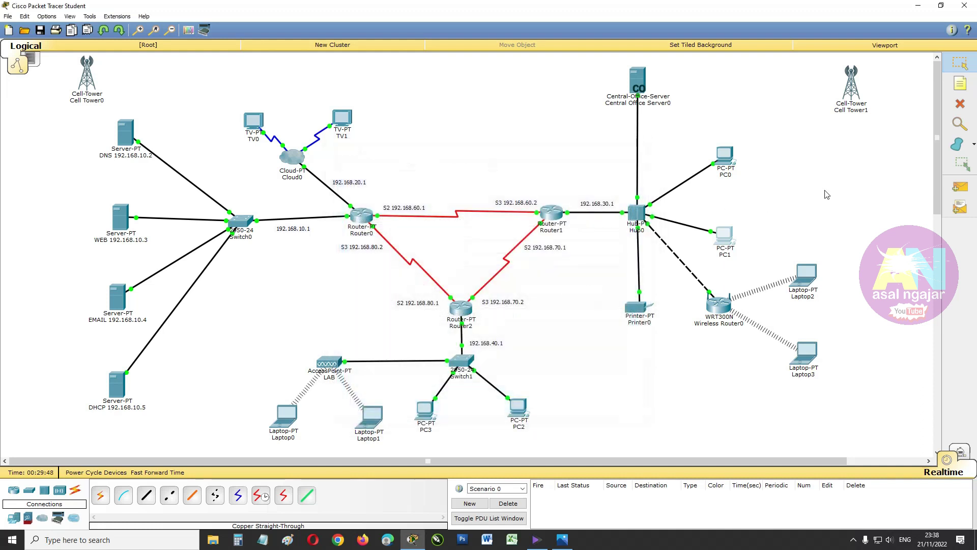
# Give Laptop2 the static IP address 192.168.30.5 with subnet mask 255.255.255.0
pyautogui.click(807, 278)
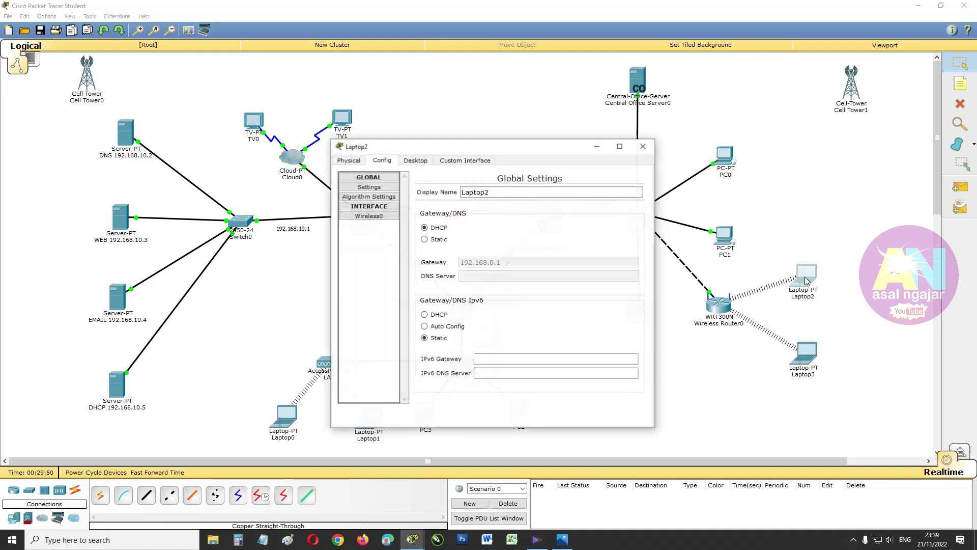
pyautogui.click(415, 161)
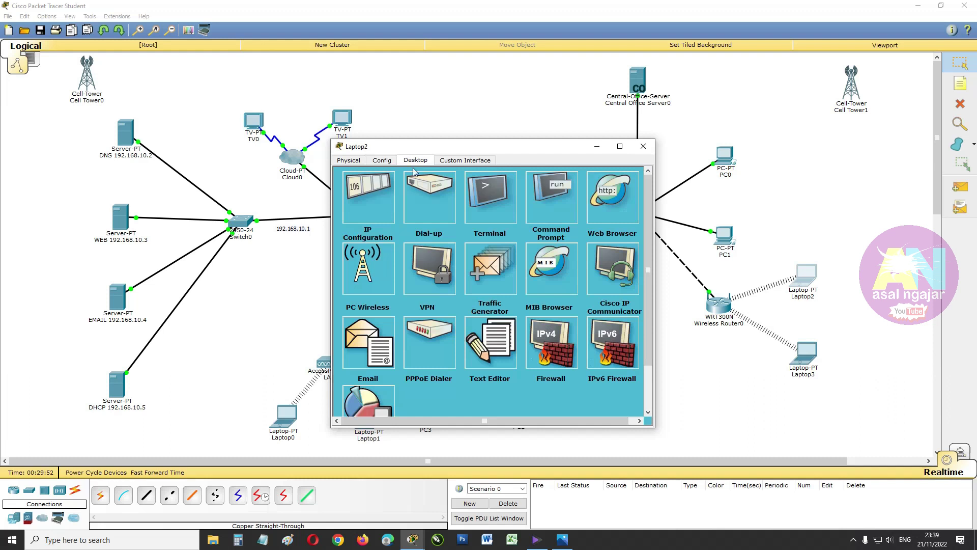
pyautogui.click(378, 206)
pyautogui.click(422, 205)
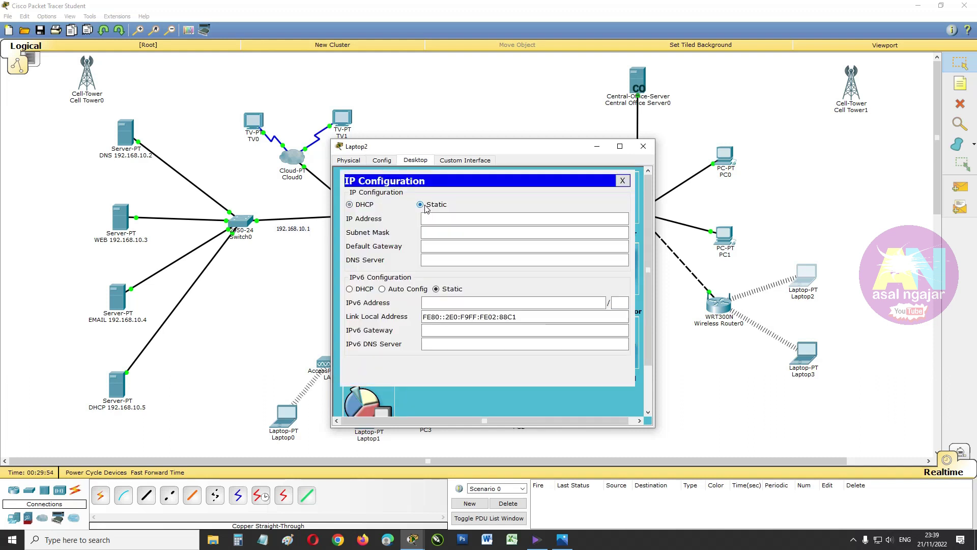
pyautogui.click(452, 220)
pyautogui.write('192.168.30.1')
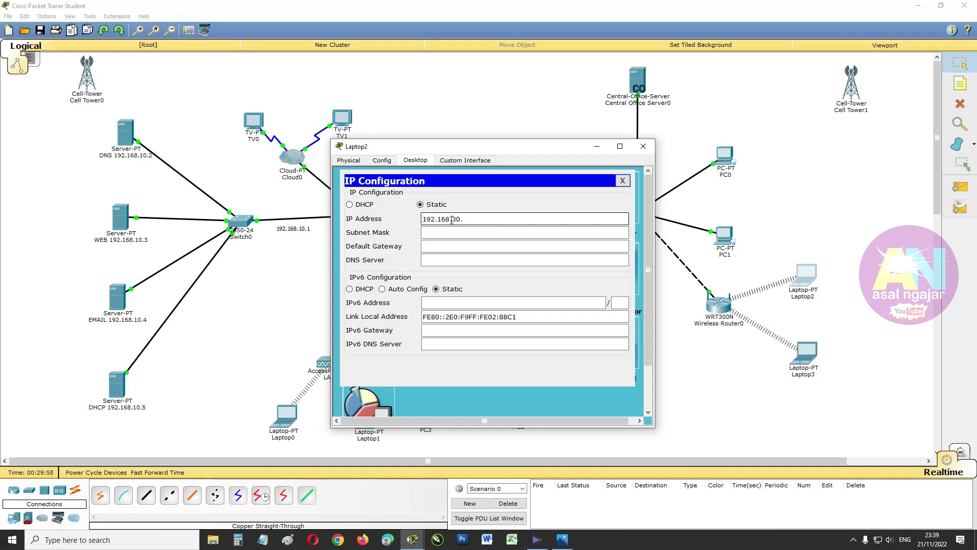
pyautogui.click(465, 232)
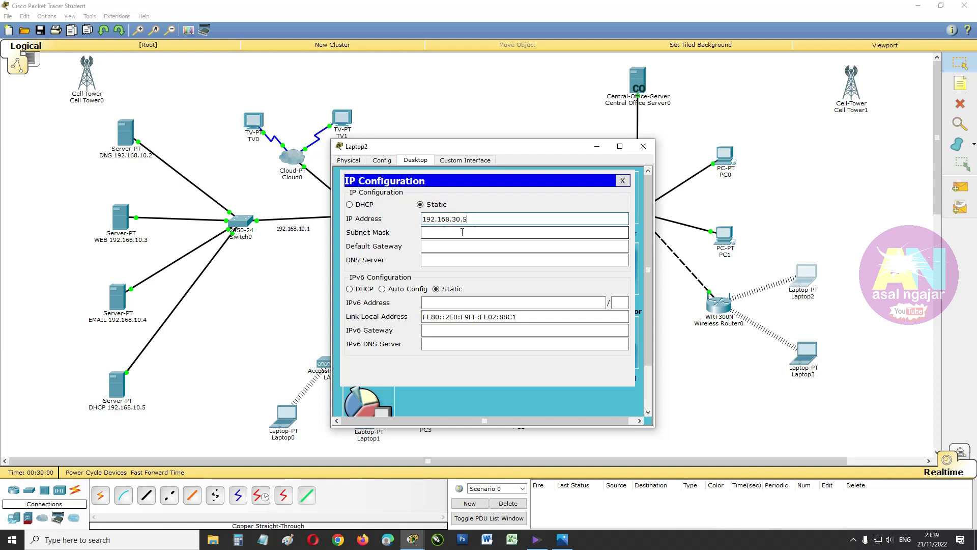
# Set Laptop2's default gateway to 192.168.30.1, DNS server to 192.168.10.2 and IPv6 to Auto Config, and close its configuration
pyautogui.write('192.168.30.1')
pyautogui.click(467, 259)
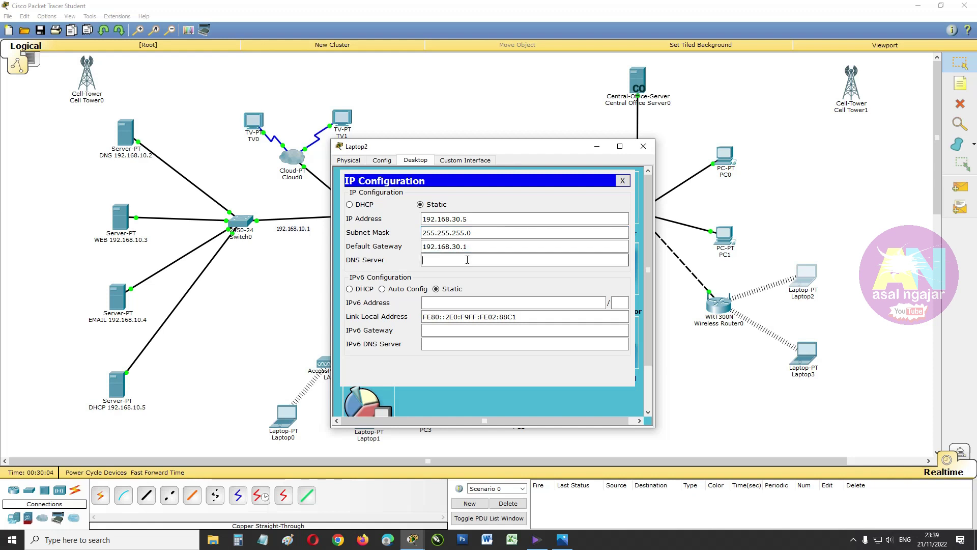
pyautogui.write('192.168.10.2')
pyautogui.click(415, 290)
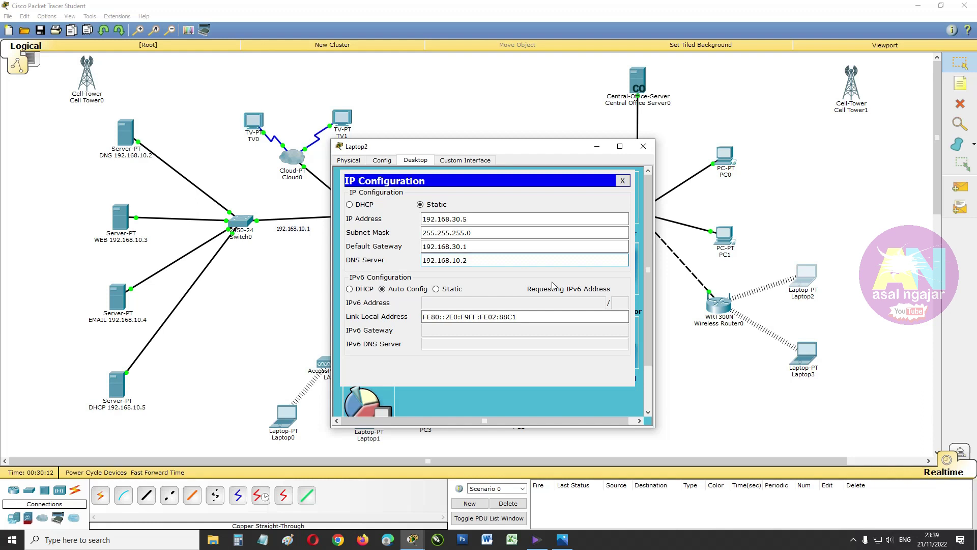
pyautogui.click(643, 147)
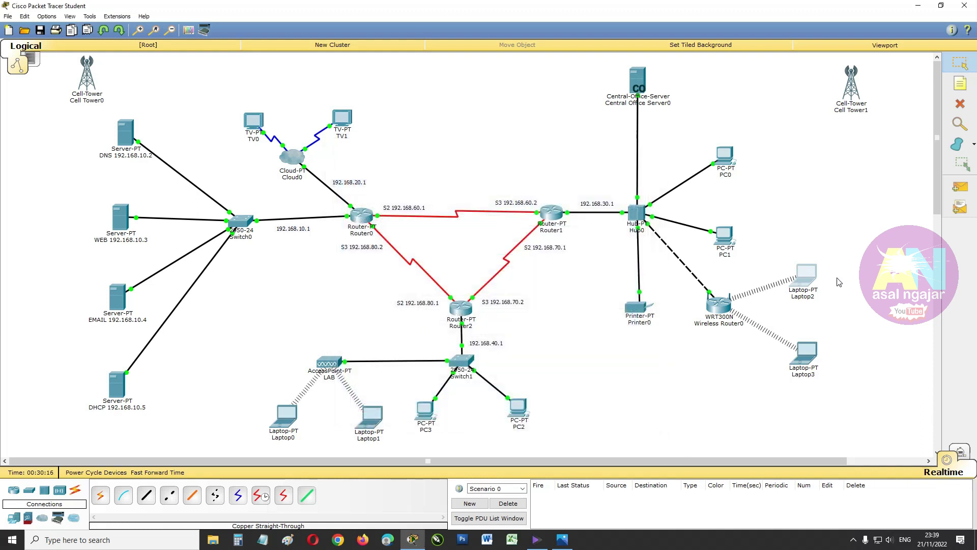
# Give Laptop3 the static IP address 192.168.30.6 with subnet mask 255.255.255.0
pyautogui.click(809, 356)
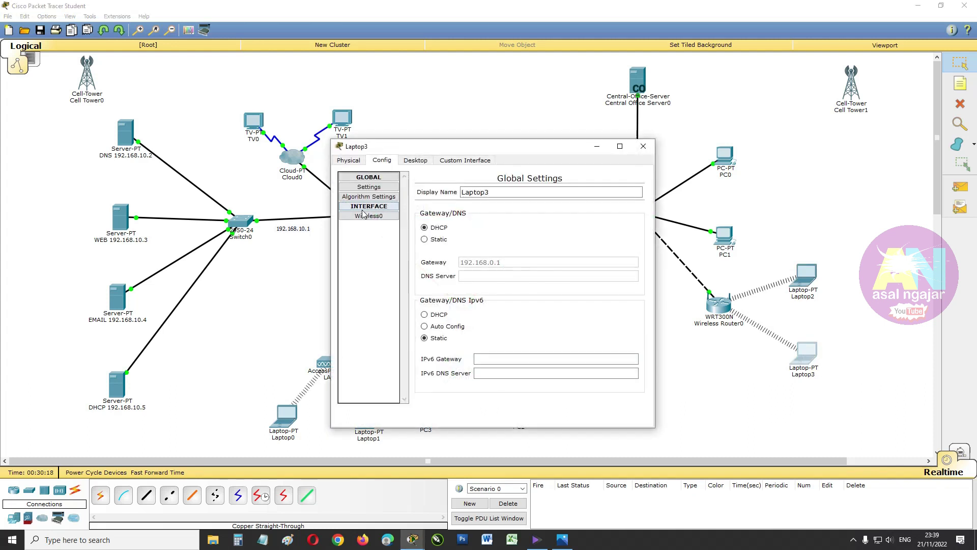
pyautogui.click(415, 161)
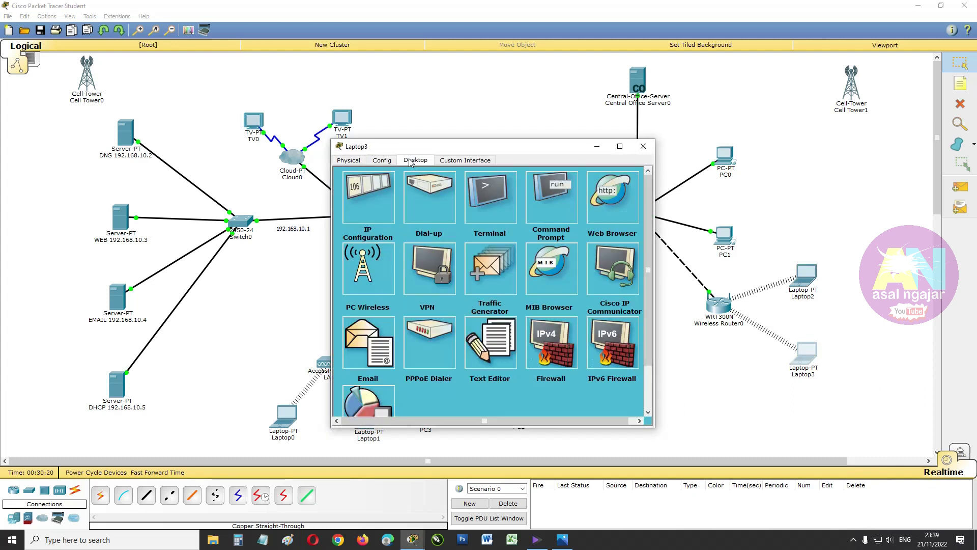
pyautogui.click(379, 194)
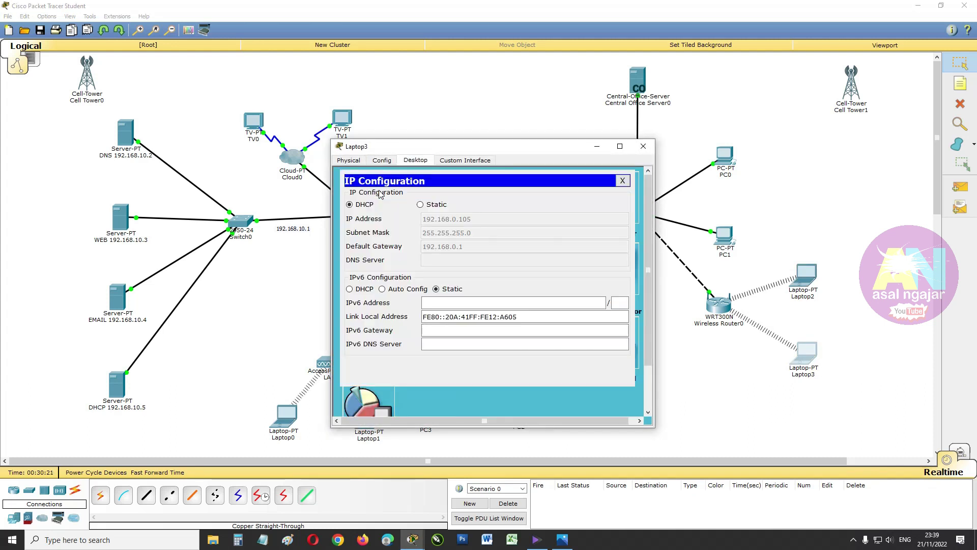
pyautogui.click(435, 206)
pyautogui.click(450, 220)
pyautogui.write('192.168.30.1')
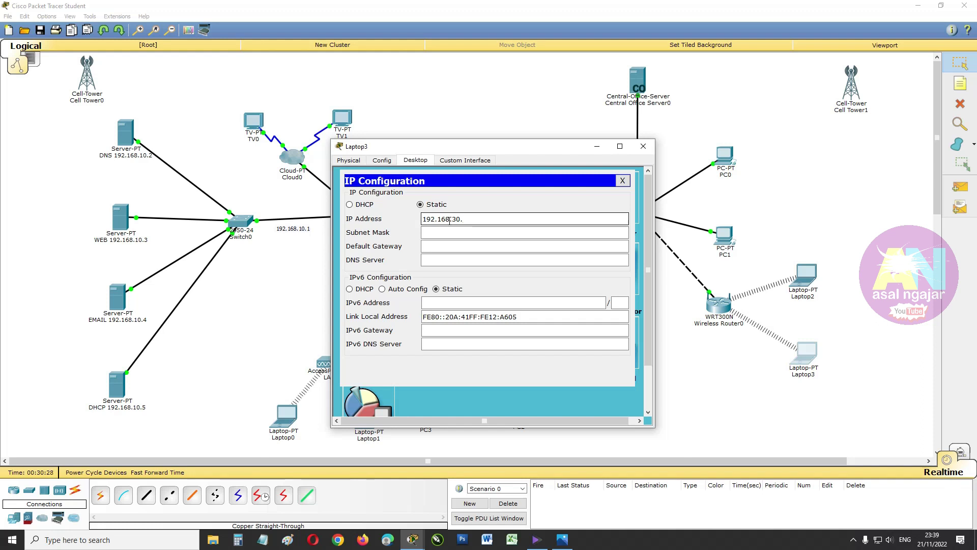
pyautogui.click(456, 232)
# Set Laptop3's default gateway to 192.168.30.1, DNS server to 192.168.10.2 and IPv6 to Auto Config, and close its configuration
pyautogui.click(460, 245)
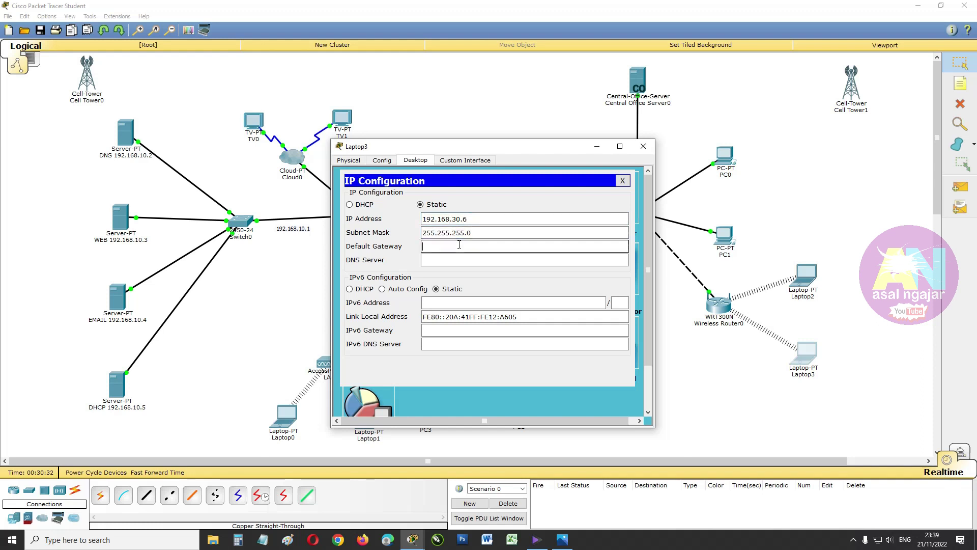
pyautogui.write('192.168.30.1')
pyautogui.click(459, 265)
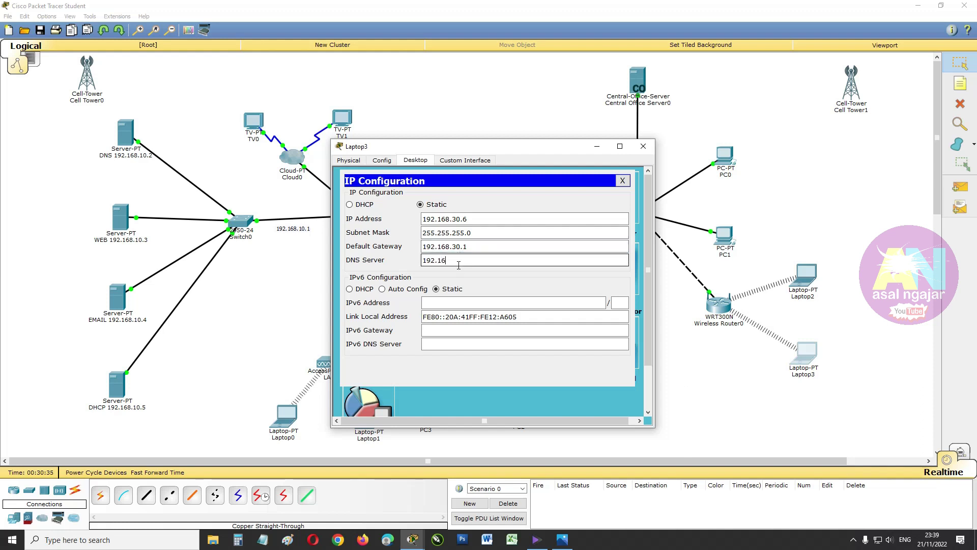
pyautogui.write('192.168.10.2')
pyautogui.click(415, 290)
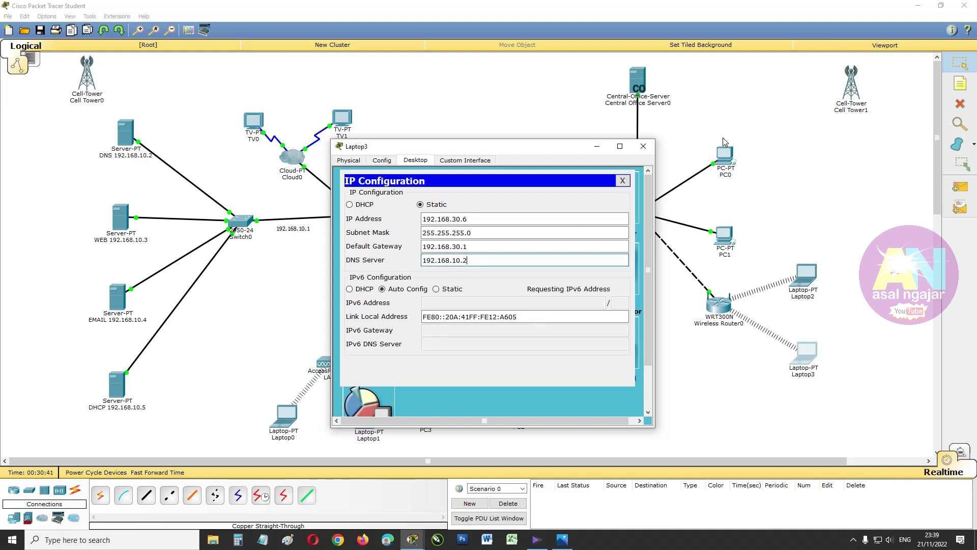
pyautogui.click(644, 147)
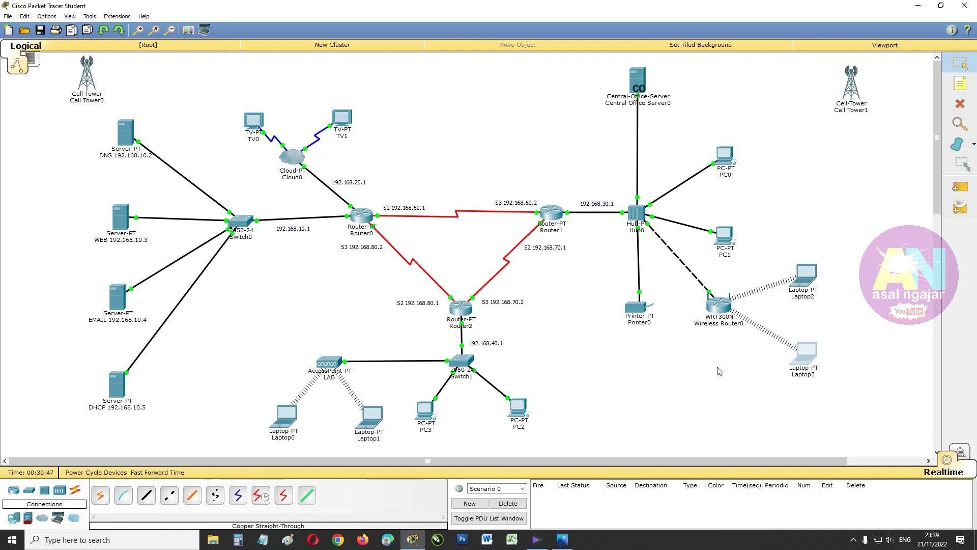
# Set Printer0's static gateway to 192.168.30.1 and its DNS server to 192.168.10.2
pyautogui.click(635, 309)
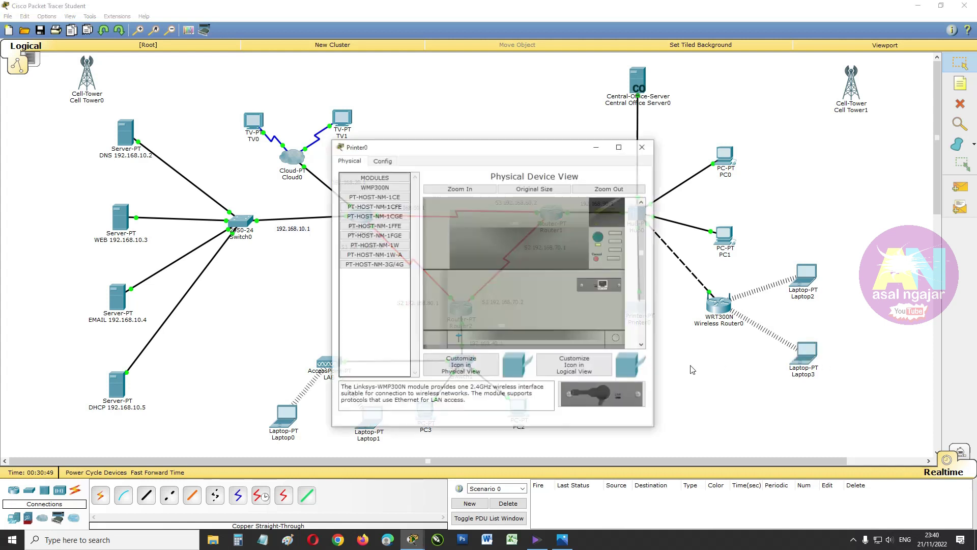
pyautogui.click(386, 160)
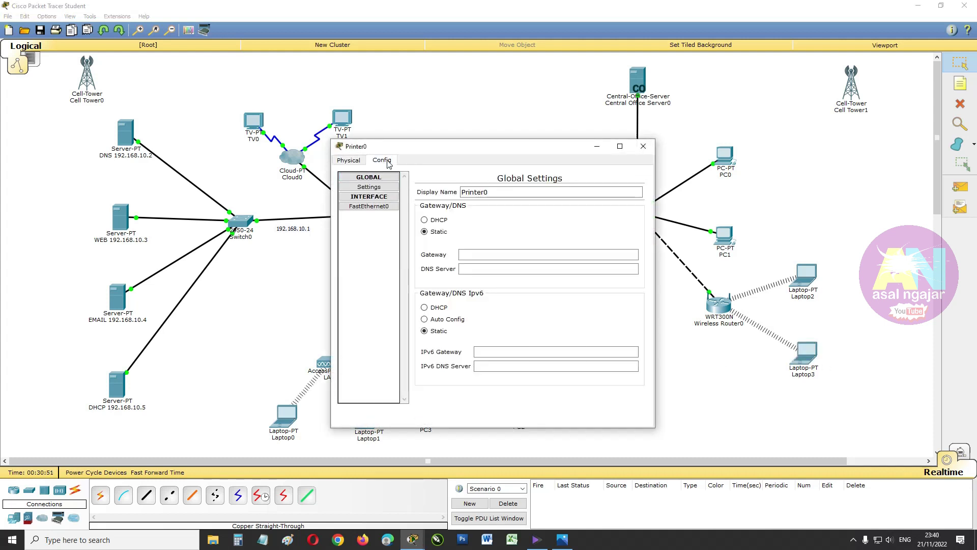
pyautogui.click(483, 253)
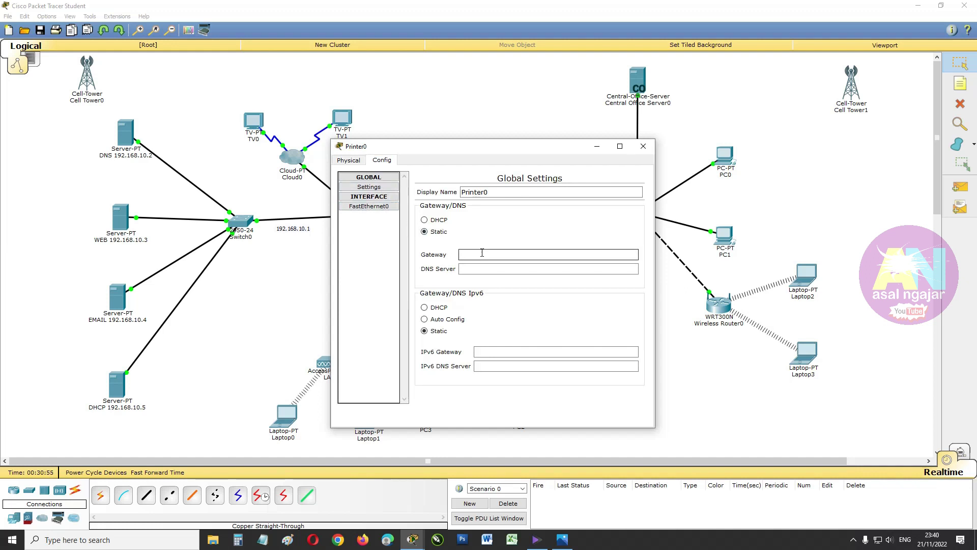
pyautogui.write('192.168.30.1')
pyautogui.click(479, 267)
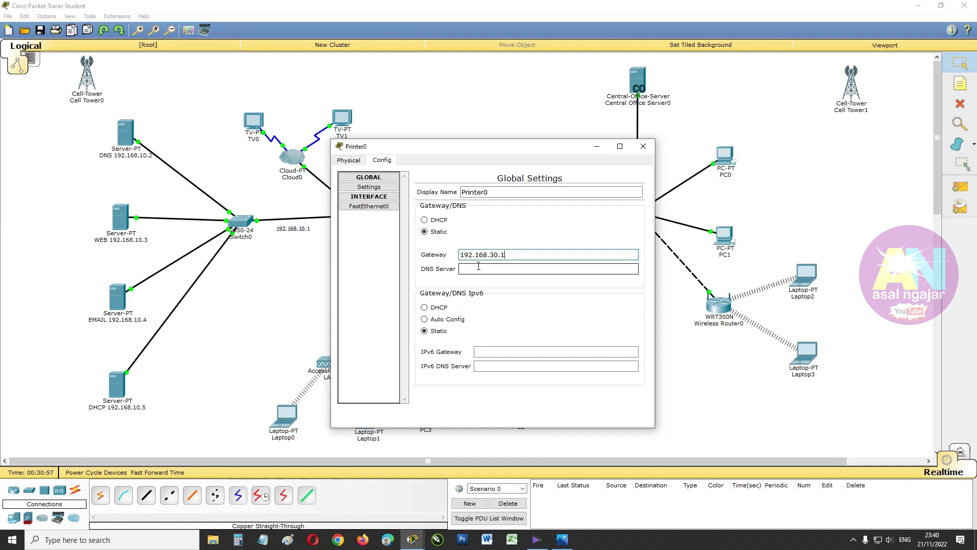
pyautogui.write('19')
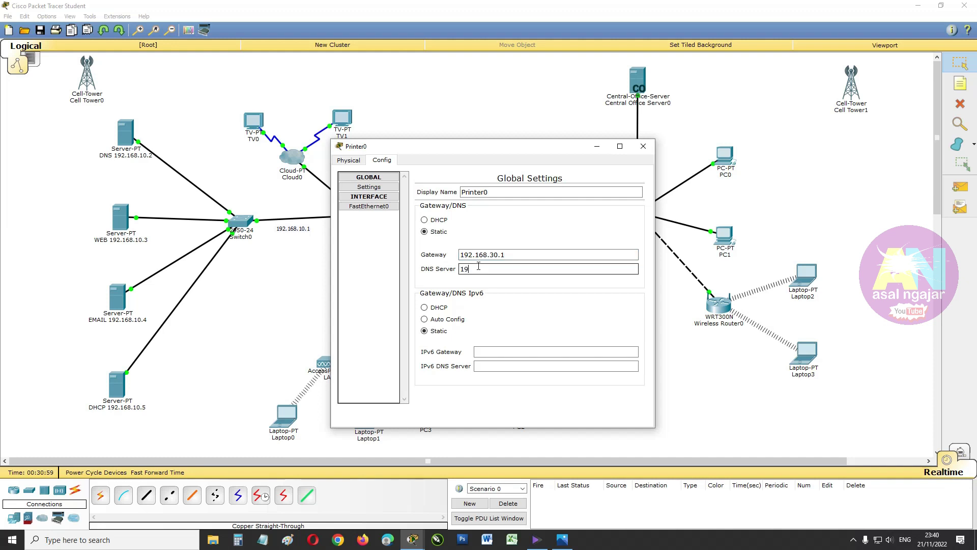
pyautogui.write('2.168.10.2')
# Give Printer0's FastEthernet0 interface the IP address 192.168.30.7 with subnet mask 255.255.255.0, and close its configuration
pyautogui.click(389, 207)
pyautogui.click(546, 263)
pyautogui.write('192.168.30.1')
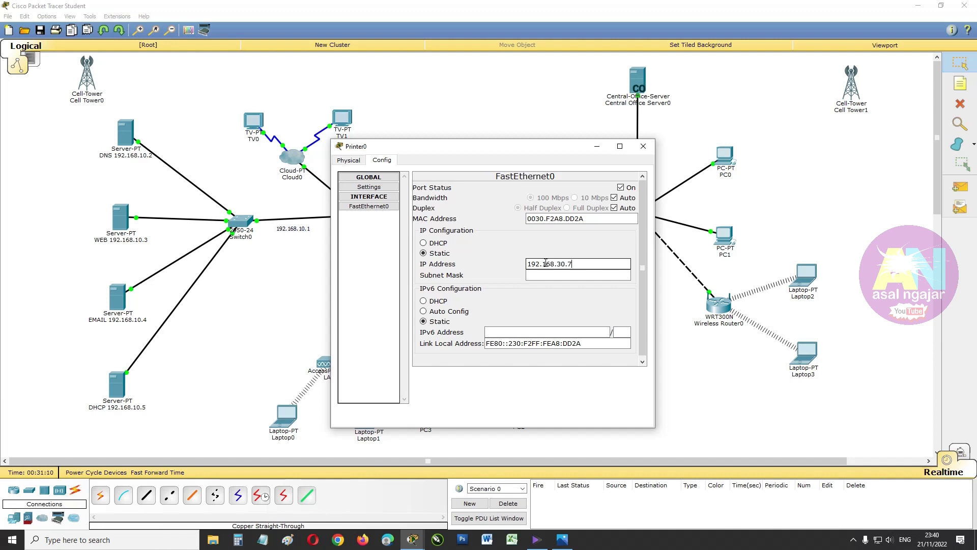
pyautogui.click(547, 275)
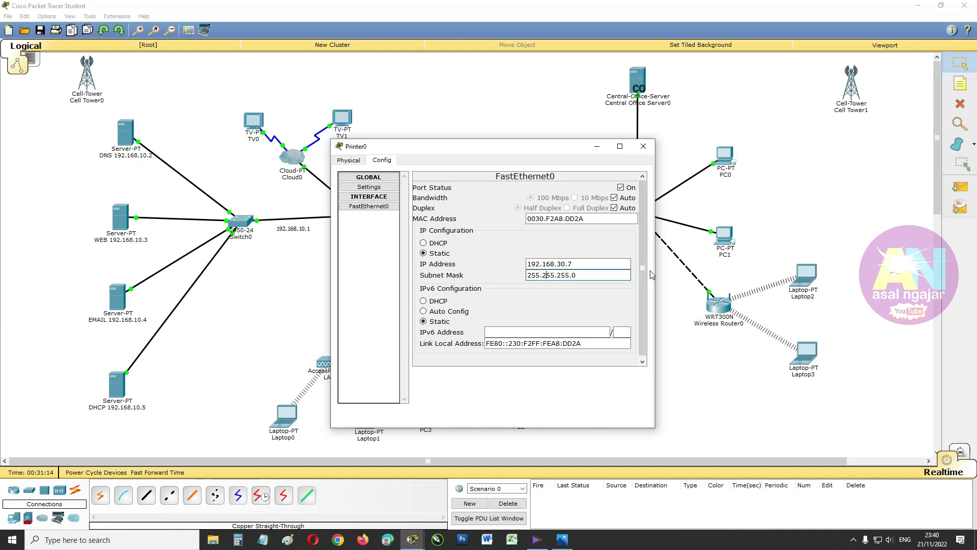
pyautogui.click(645, 148)
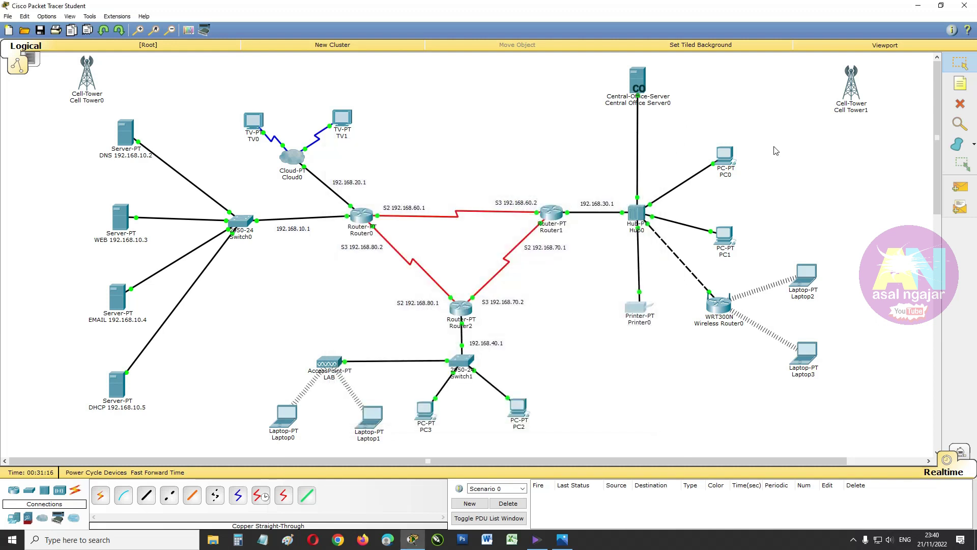
# Switch Wireless Router0's Internet interface to static addressing with default gateway 192.168.30.1
pyautogui.click(718, 305)
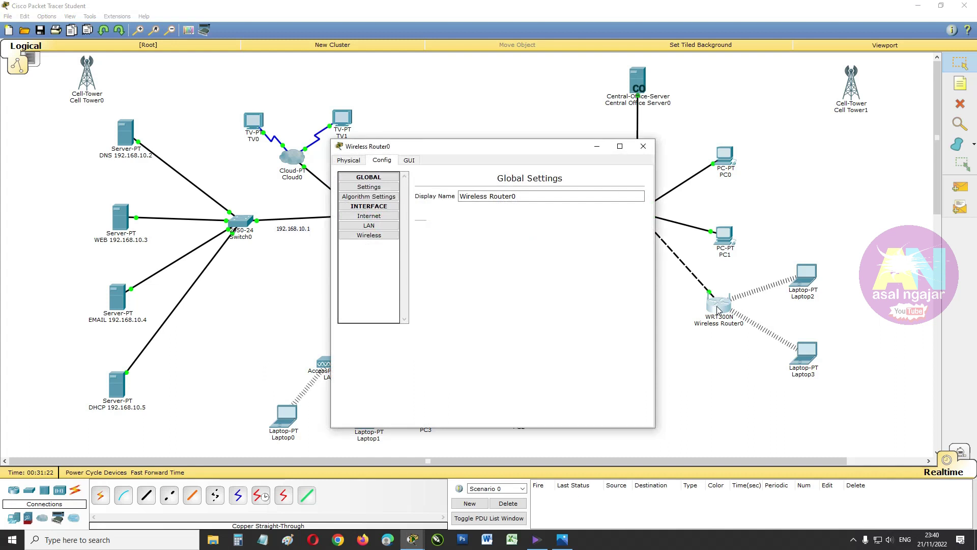
pyautogui.click(374, 216)
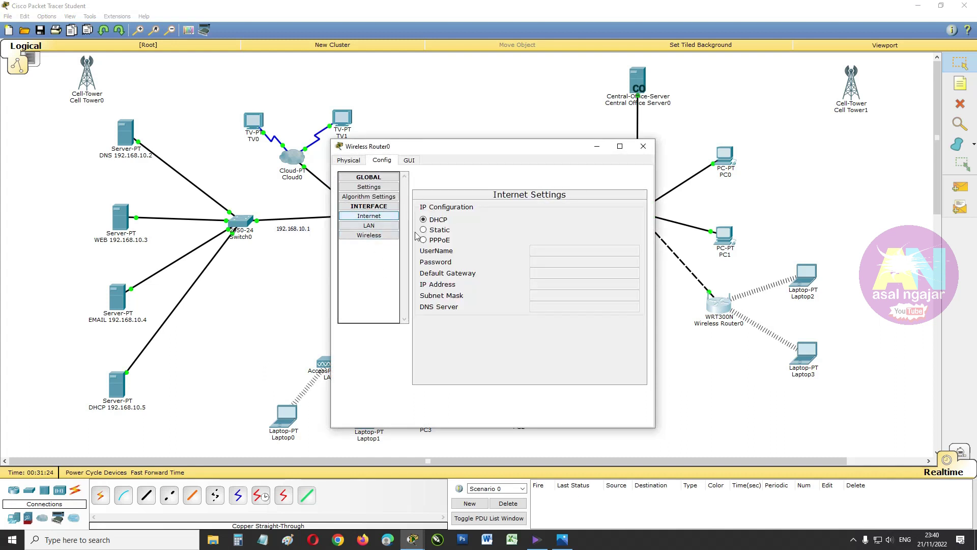
pyautogui.click(440, 232)
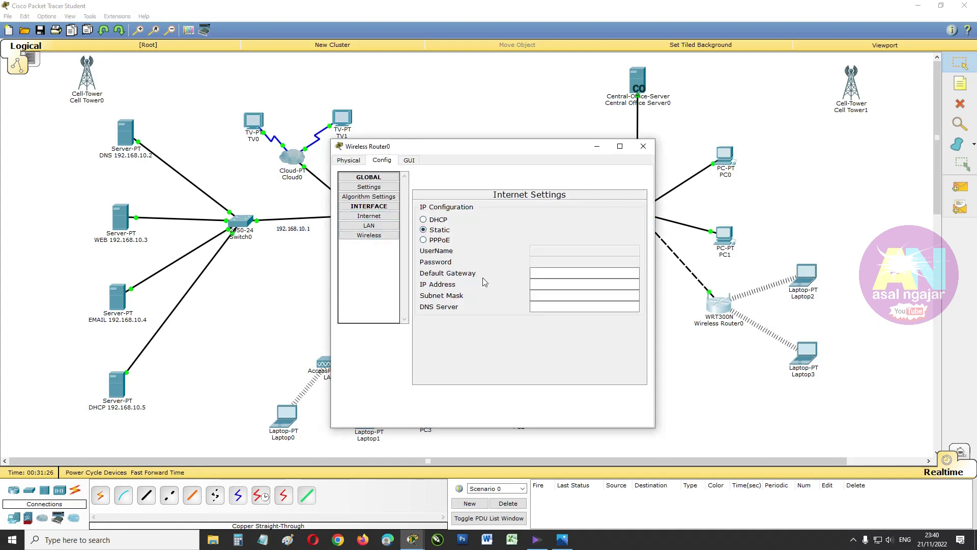
pyautogui.click(544, 274)
pyautogui.write('192.168.30.1')
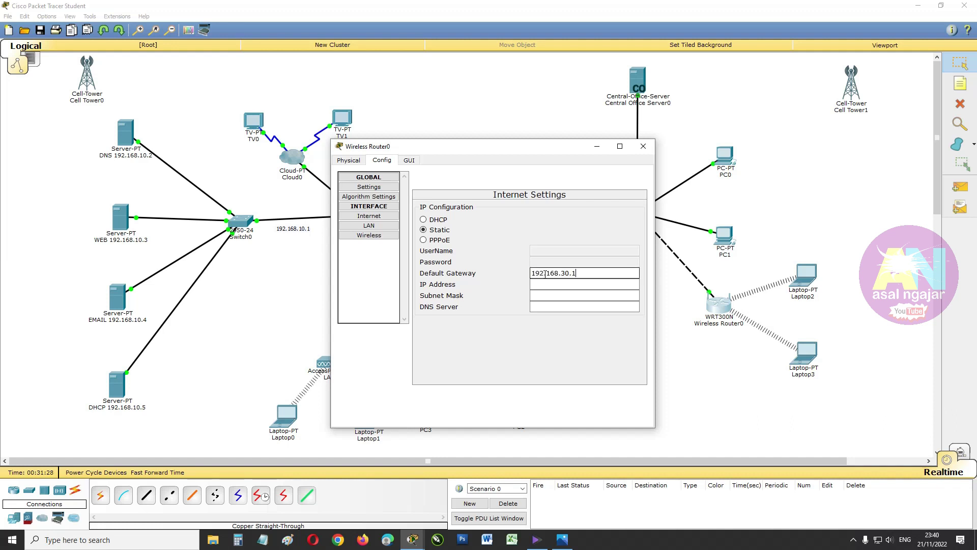
# Set Wireless Router0's Internet IP address to 192.168.30.8, subnet mask to 255.255.255.0 and DNS server to 192.168.10.2, and close its configuration
pyautogui.click(550, 285)
pyautogui.write('192.168.30.1')
pyautogui.press('BackSpace')
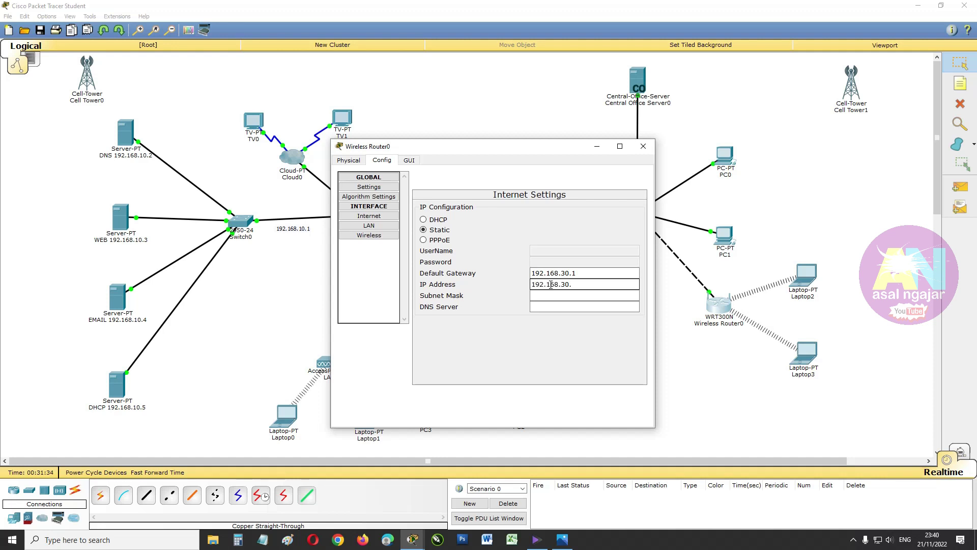
pyautogui.write('8')
pyautogui.click(551, 295)
pyautogui.click(551, 305)
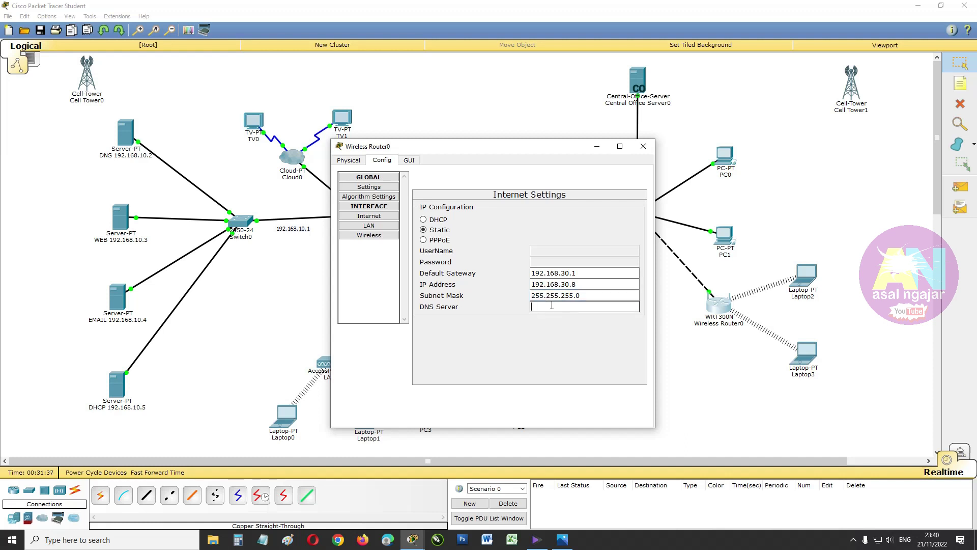
pyautogui.write('192.168.10.2')
pyautogui.click(586, 299)
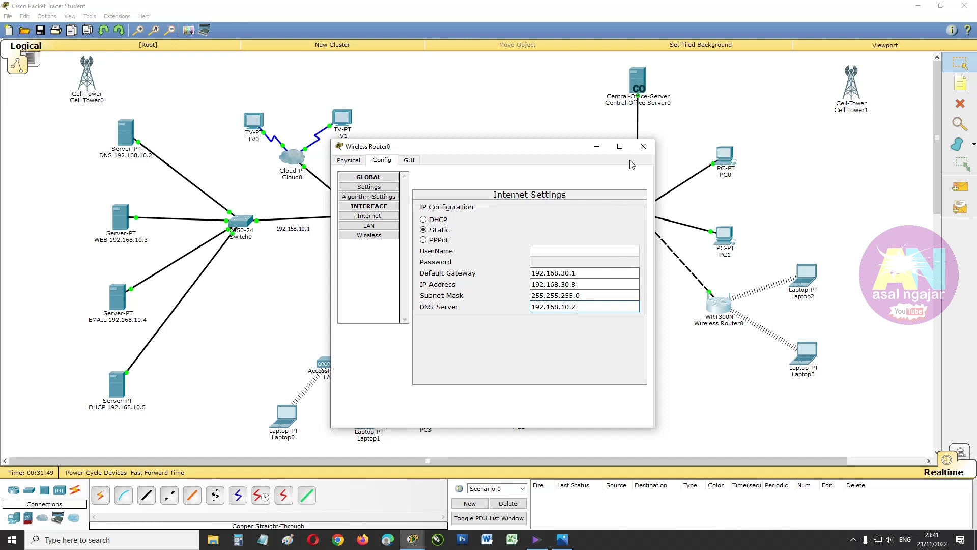
pyautogui.click(643, 147)
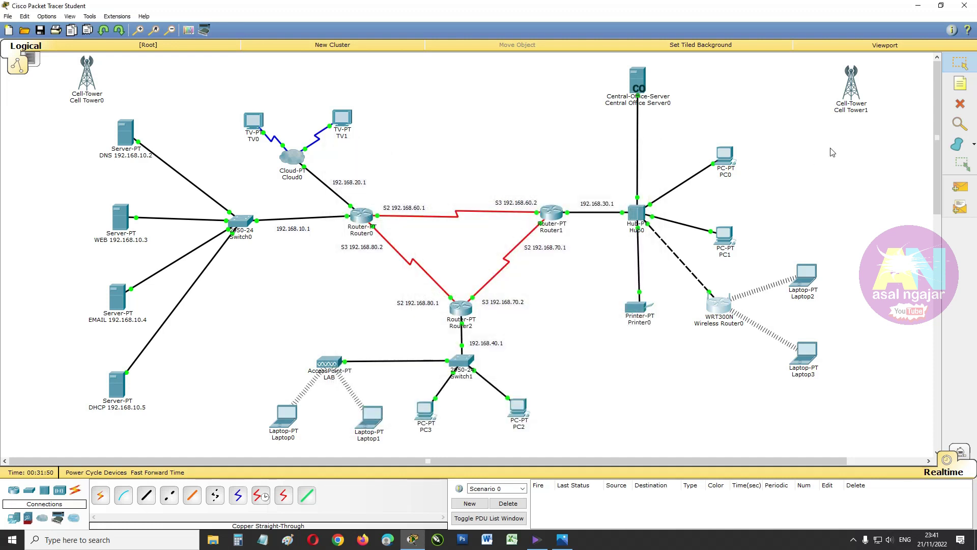
# Place a note reading 192.168.30.2 beside the link below Central Office Server0
pyautogui.click(960, 83)
pyautogui.click(653, 116)
pyautogui.write('192.168.30.1')
pyautogui.doubleClick(685, 122)
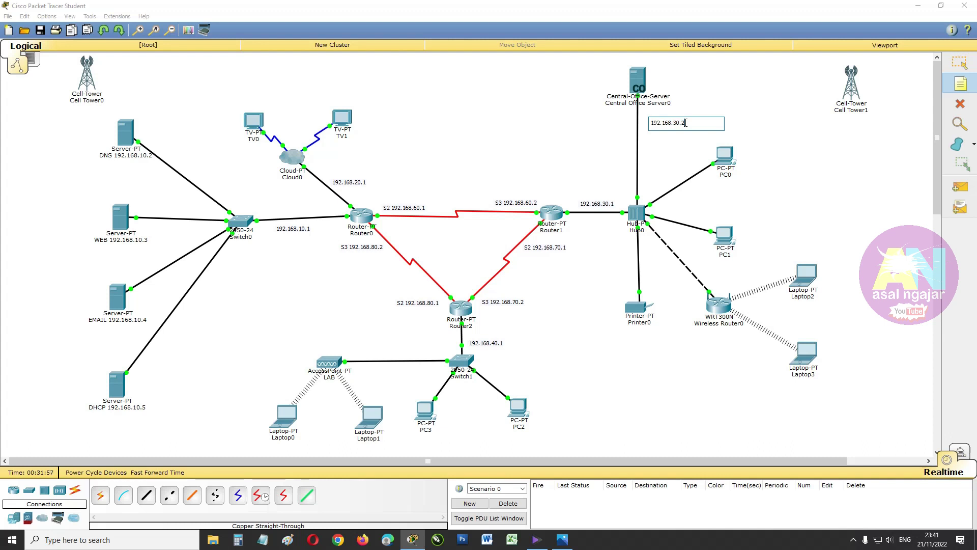
# Place notes reading 192.168.30.3 below PC0 and 192.168.30.4 beside PC1
pyautogui.click(718, 186)
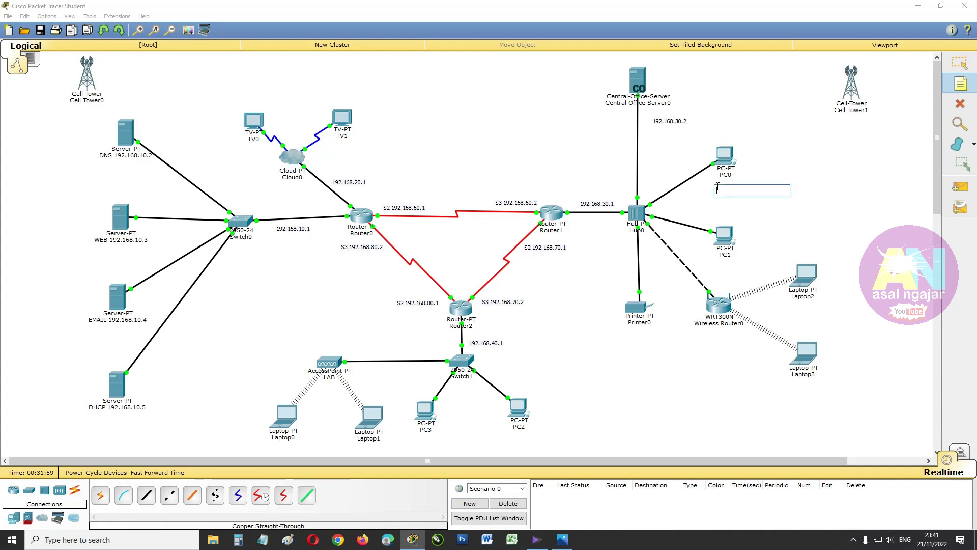
pyautogui.write('192.168.30.1')
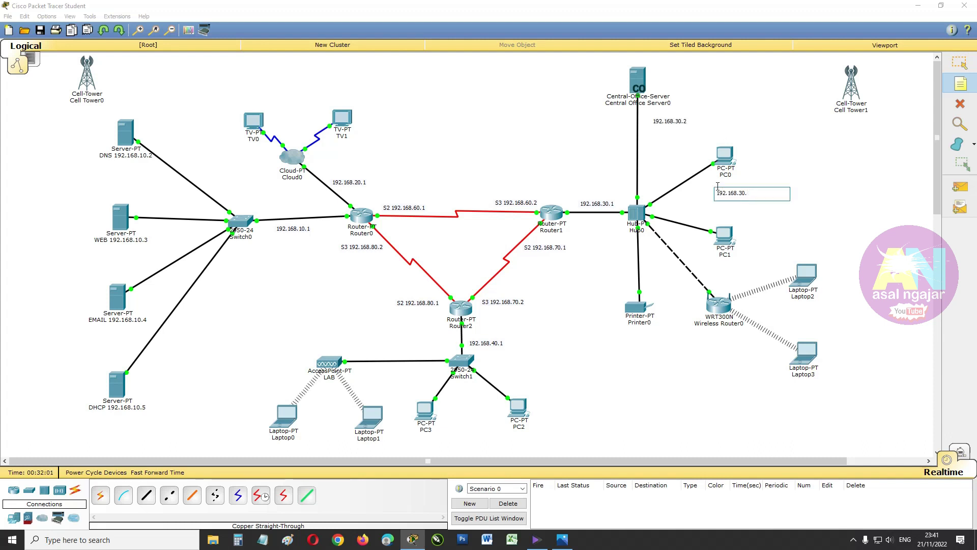
pyautogui.write('3')
pyautogui.click(743, 238)
pyautogui.write('192.168.30.1')
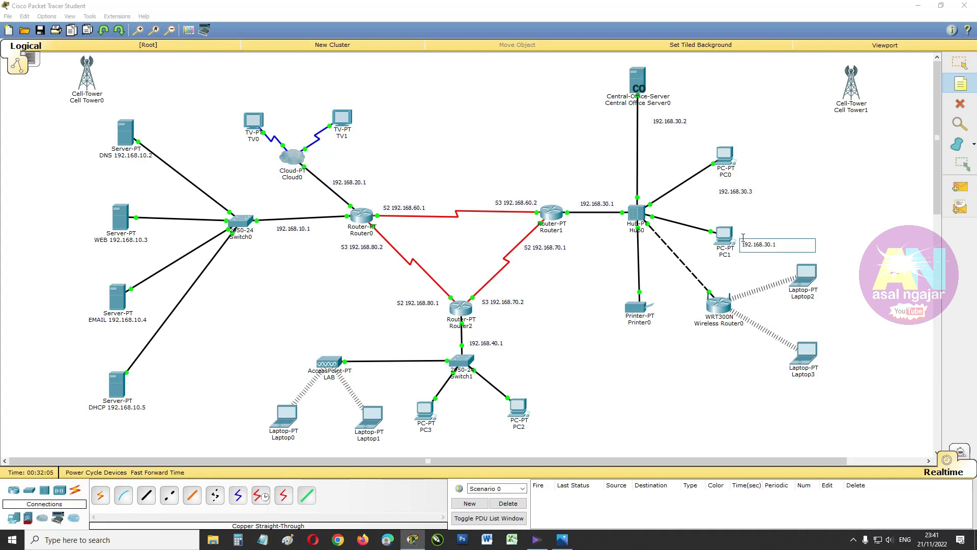
pyautogui.press('BackSpace')
# Place notes reading 192.168.30.5 beside Laptop2 and 192.168.30.6 beside Laptop3
pyautogui.click(833, 276)
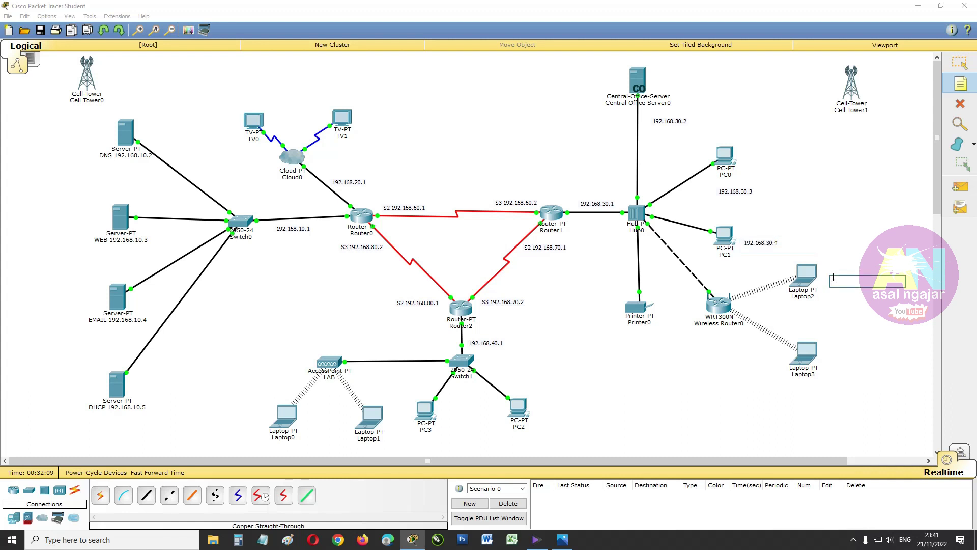
pyautogui.write('192.168.30.1')
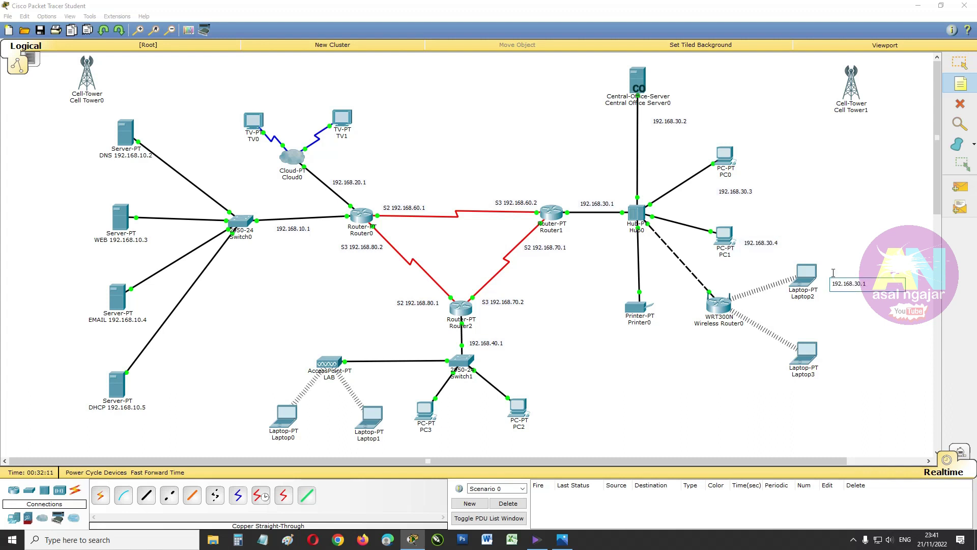
pyautogui.write('5')
pyautogui.click(830, 352)
pyautogui.write('192.168.30.1')
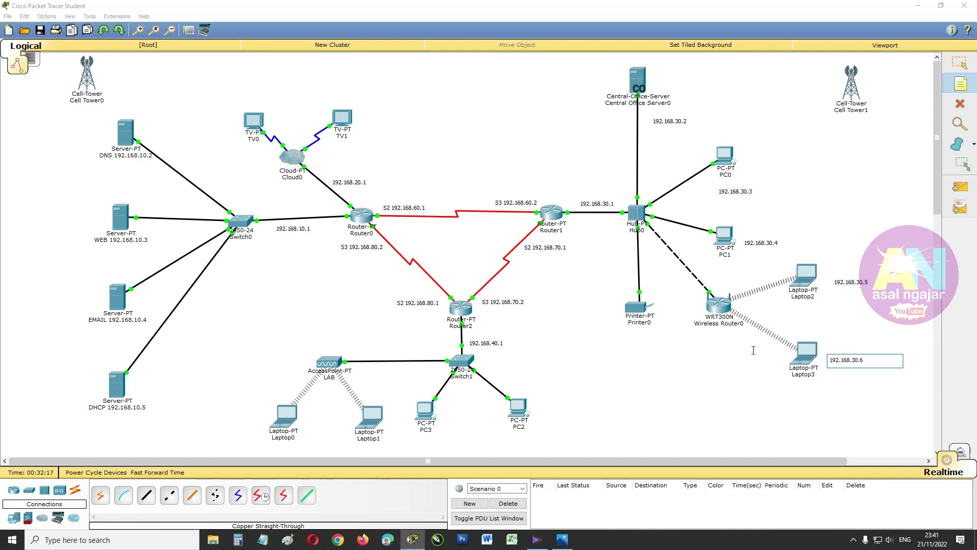
# Place notes reading 192.168.30.7 below Printer0 and 192.168.30.8 below Wireless Router0
pyautogui.click(621, 335)
pyautogui.write('192.168.30.')
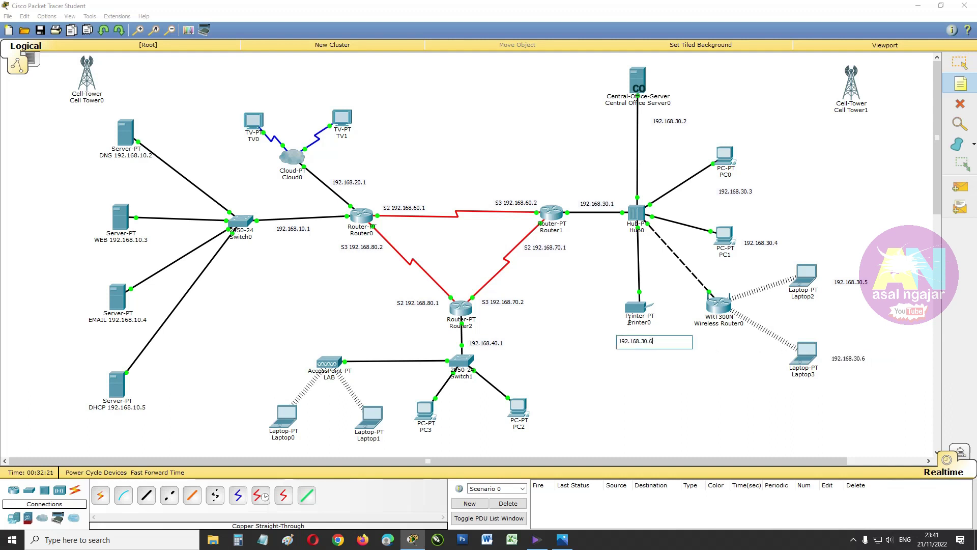
pyautogui.press('BackSpace')
pyautogui.click(703, 338)
pyautogui.write('192.168.30.1')
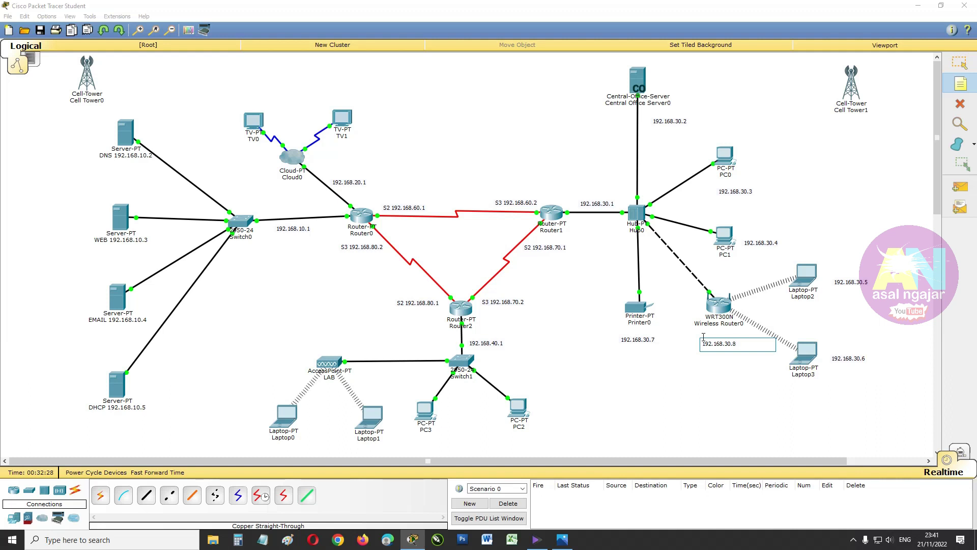
# Move the address notes of Central Office Server0, PC0 and PC1 directly beneath their device labels
pyautogui.click(960, 62)
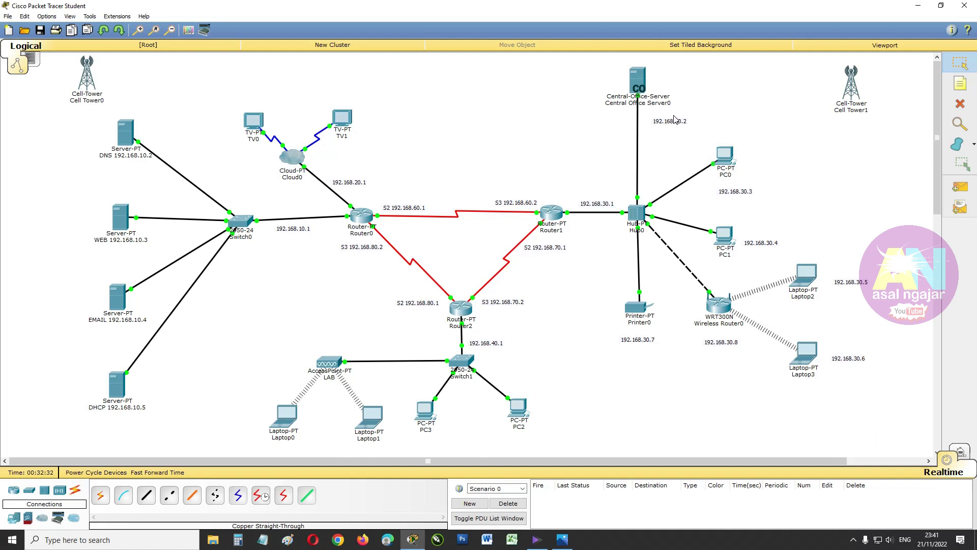
pyautogui.moveTo(683, 123); pyautogui.dragTo(673, 116)
pyautogui.click(727, 193)
pyautogui.moveTo(727, 193); pyautogui.dragTo(718, 181)
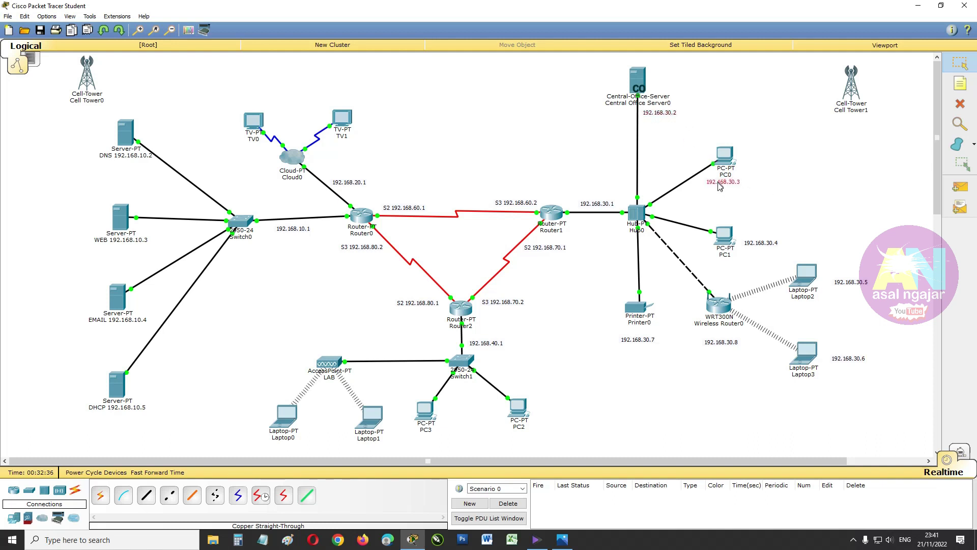
pyautogui.click(762, 245)
pyautogui.moveTo(747, 258); pyautogui.dragTo(714, 279)
# Move the address notes of Laptop2, Laptop3, Wireless Router0 and Printer0 directly beneath their device labels
pyautogui.moveTo(847, 284); pyautogui.dragTo(802, 309)
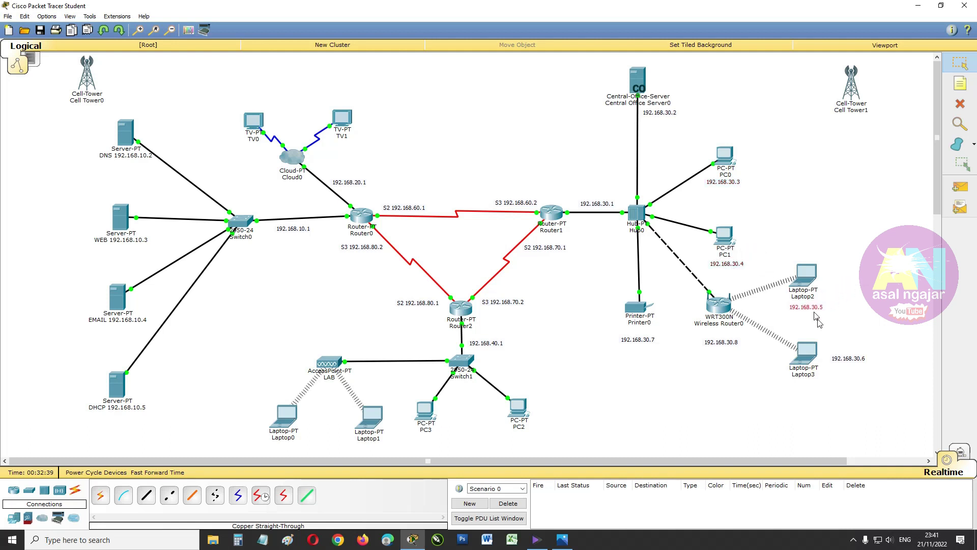
pyautogui.moveTo(851, 362); pyautogui.dragTo(808, 389)
pyautogui.moveTo(725, 347); pyautogui.dragTo(727, 339)
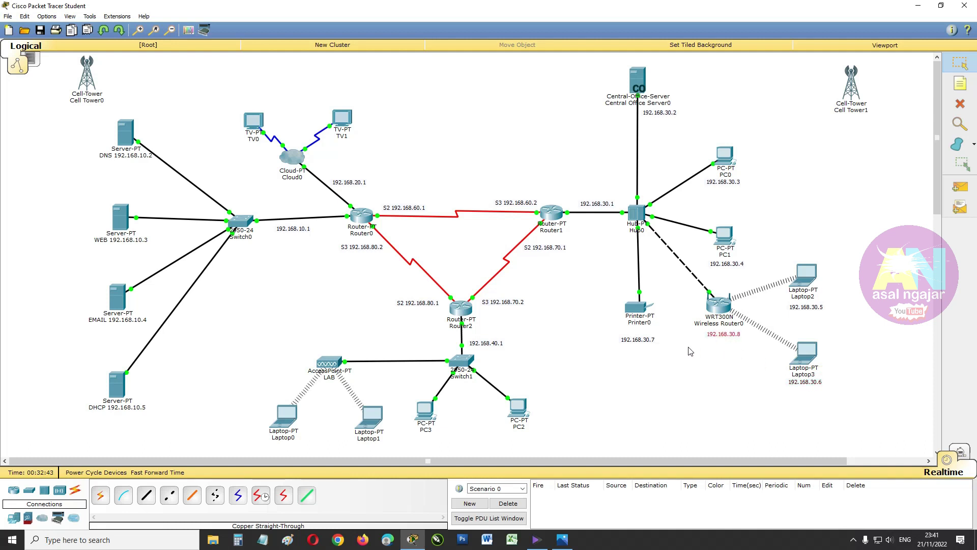
pyautogui.moveTo(648, 343); pyautogui.dragTo(650, 333)
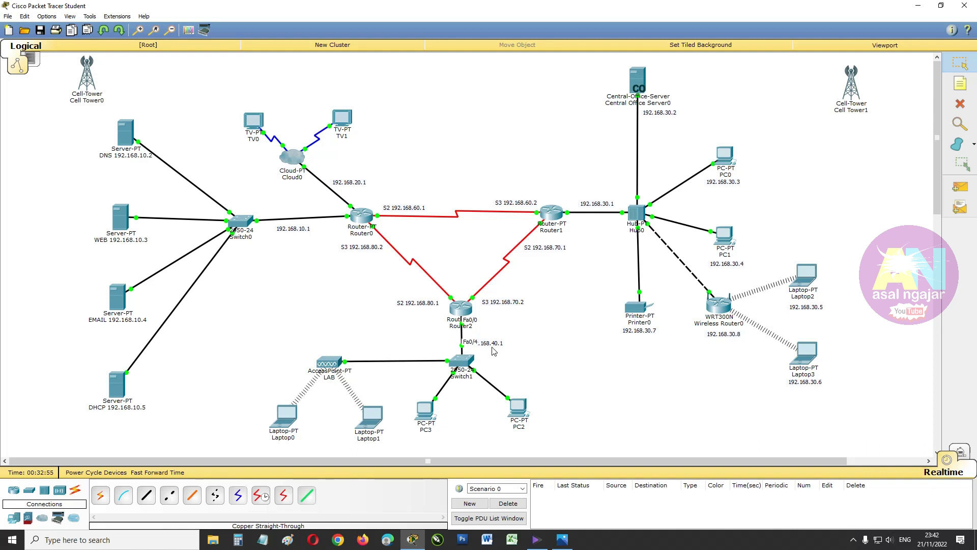
# Shift the 192.168.40.1 note away from Router2's link, and reposition Switch1 slightly lower with small adjustments to PC3 and PC2
pyautogui.moveTo(504, 346); pyautogui.dragTo(463, 377)
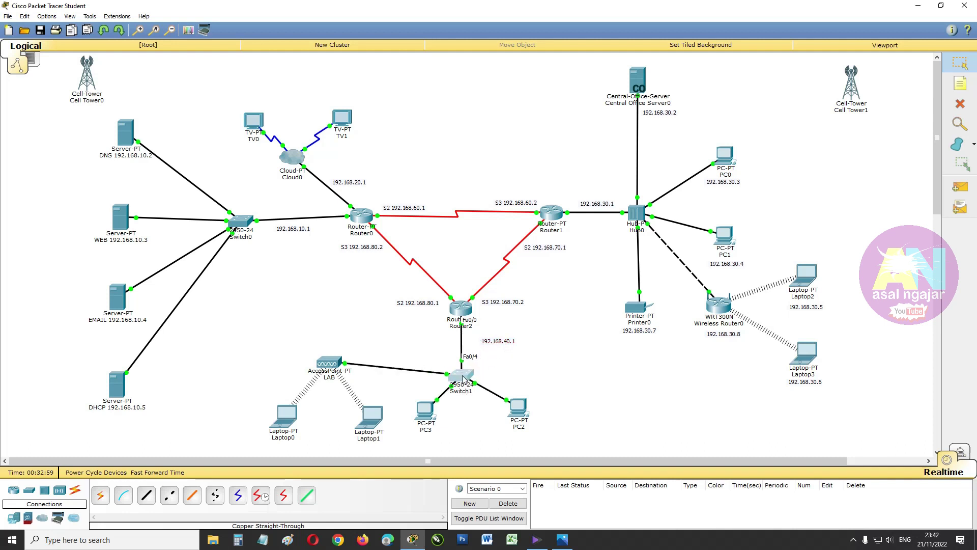
pyautogui.moveTo(426, 410); pyautogui.dragTo(423, 412)
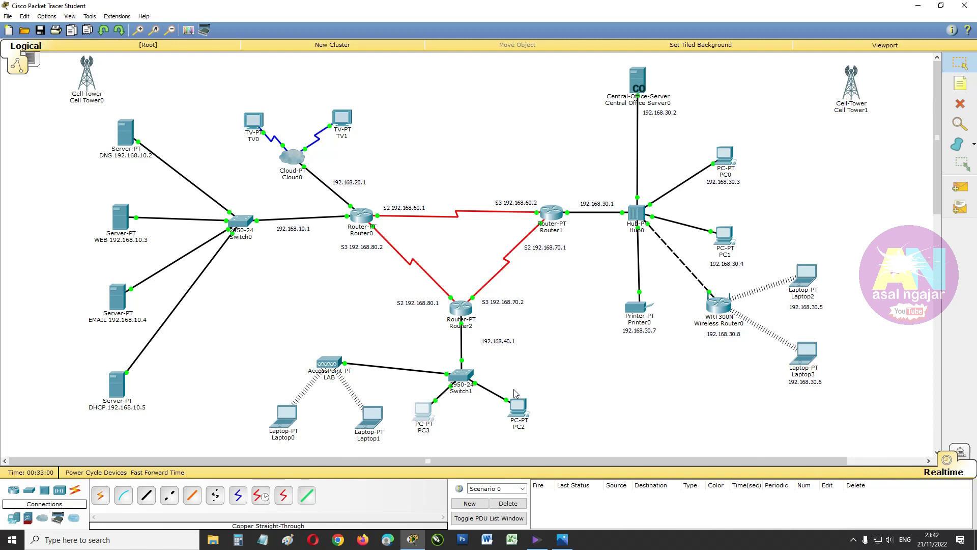
pyautogui.moveTo(517, 411); pyautogui.dragTo(515, 405)
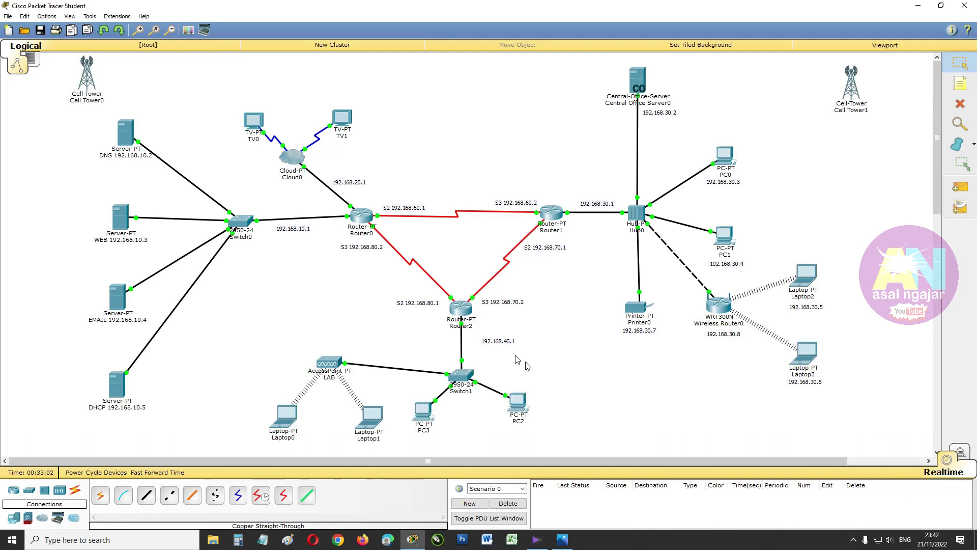
# Open PC2's device configuration window
pyautogui.click(523, 406)
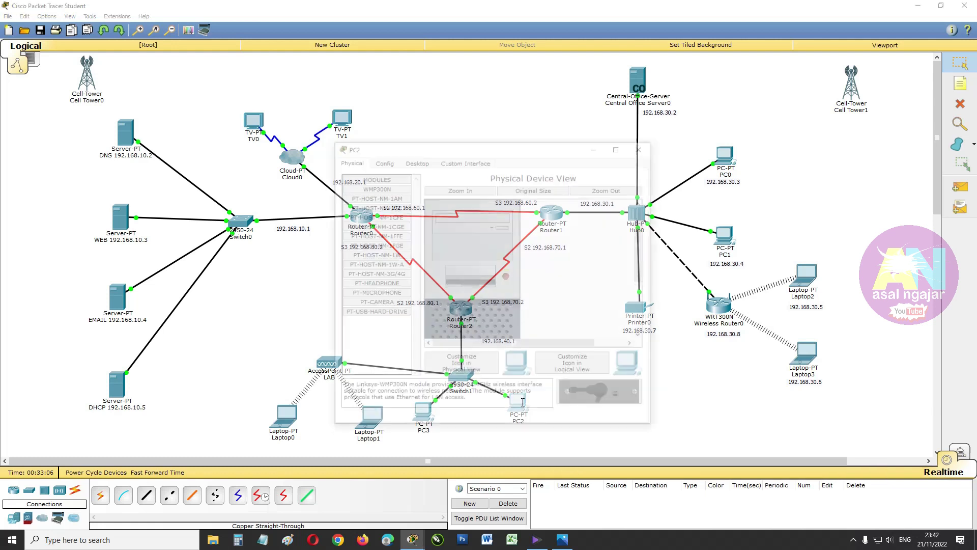
# Assign PC2 the static IP address 192.168.40.2 with subnet mask 255.255.255.0, reusing the address text from the note below Router2
pyautogui.click(416, 160)
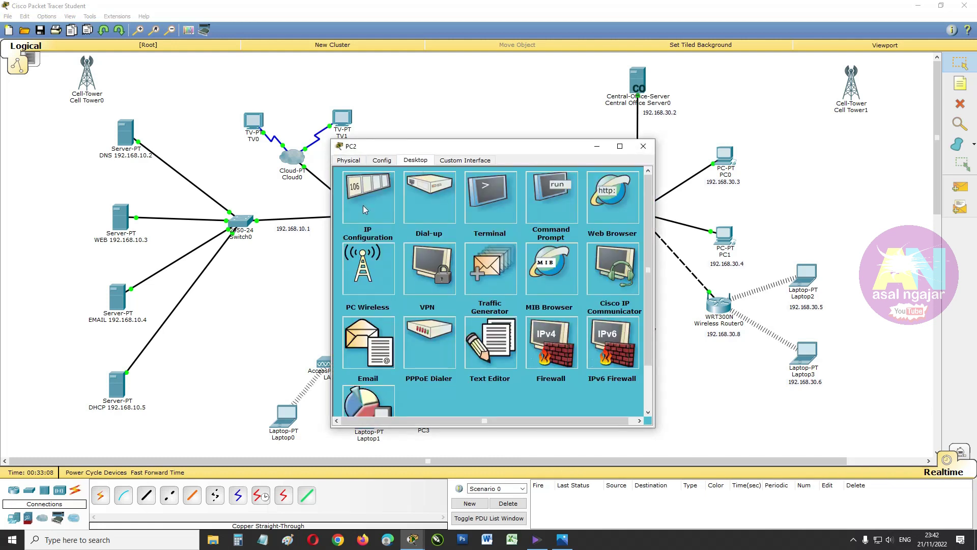
pyautogui.moveTo(450, 150); pyautogui.dragTo(690, 146)
pyautogui.click(612, 202)
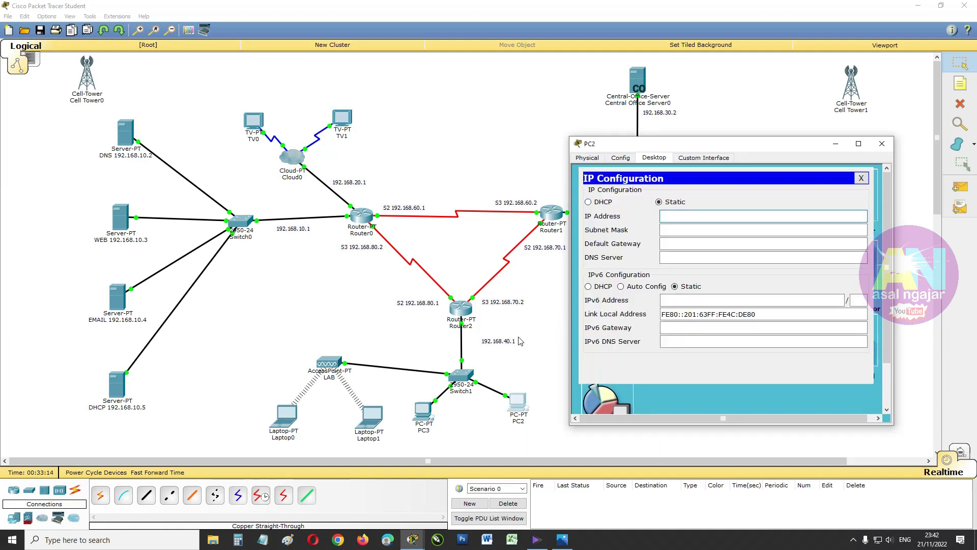
pyautogui.doubleClick(502, 341)
pyautogui.moveTo(513, 343); pyautogui.dragTo(481, 342)
pyautogui.hotkey('ctrl', 'c')
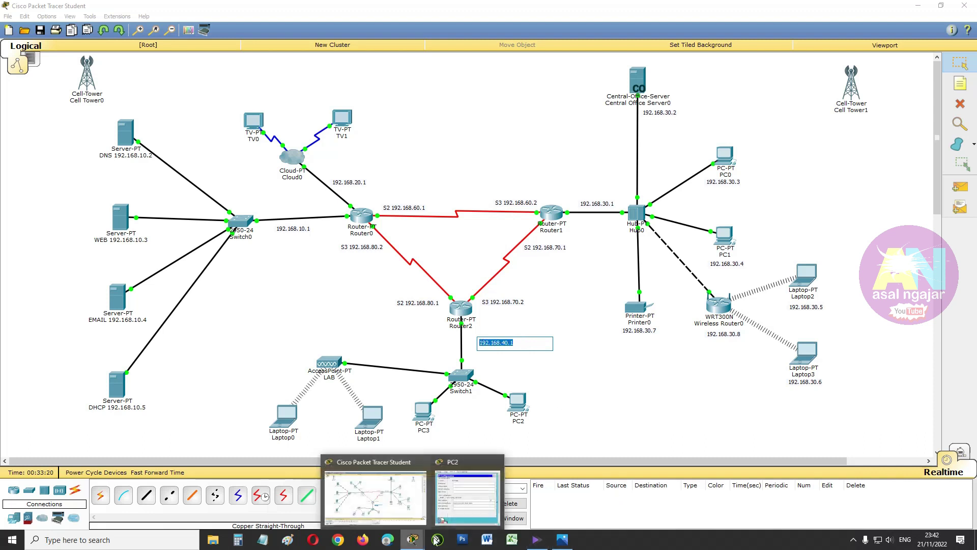
pyautogui.click(468, 490)
pyautogui.click(704, 216)
pyautogui.hotkey('ctrl', 'v')
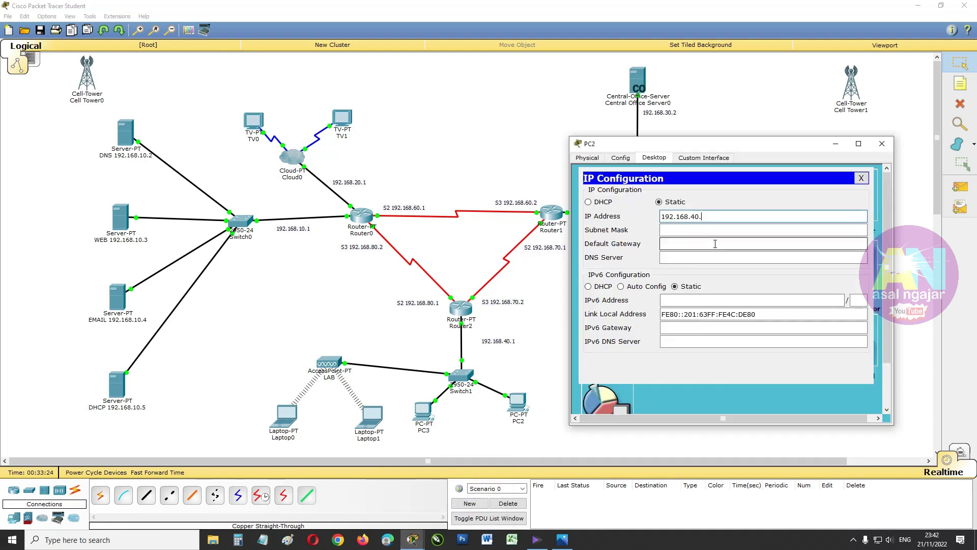
pyautogui.write('2')
pyautogui.click(715, 231)
# Set PC2's default gateway to 192.168.40.1 and DNS server to 192.168.10.2, with IPv6 on Auto Config
pyautogui.click(711, 242)
pyautogui.hotkey('ctrl', 'v')
pyautogui.click(710, 258)
pyautogui.write('192.168.10.2')
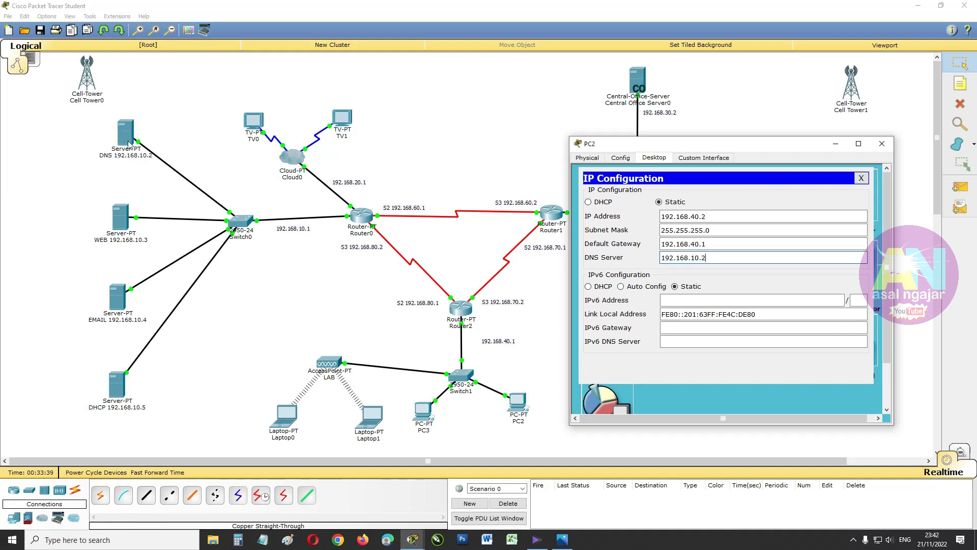
pyautogui.click(622, 287)
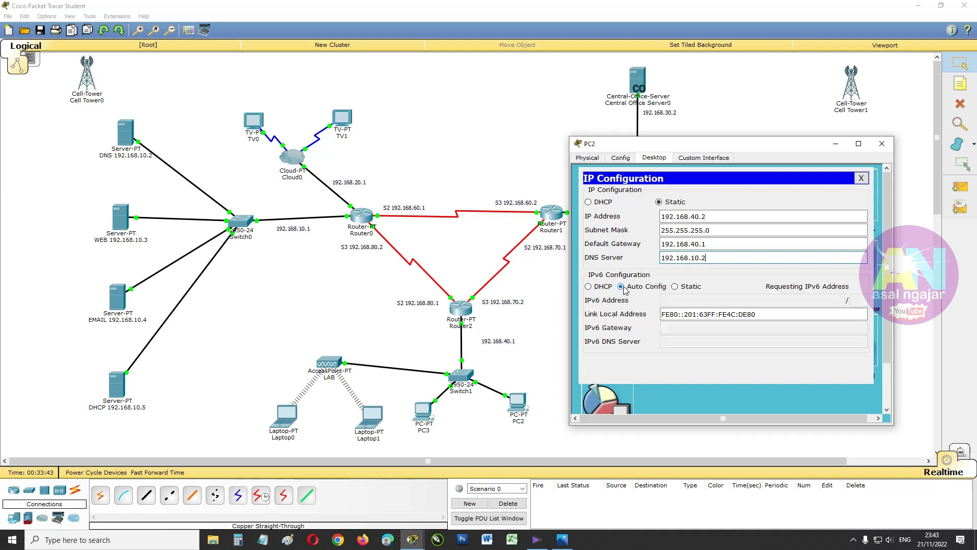
pyautogui.click(883, 143)
# Assign PC3 the static IP address 192.168.40.3 with subnet mask 255.255.255.0
pyautogui.click(424, 410)
pyautogui.click(415, 161)
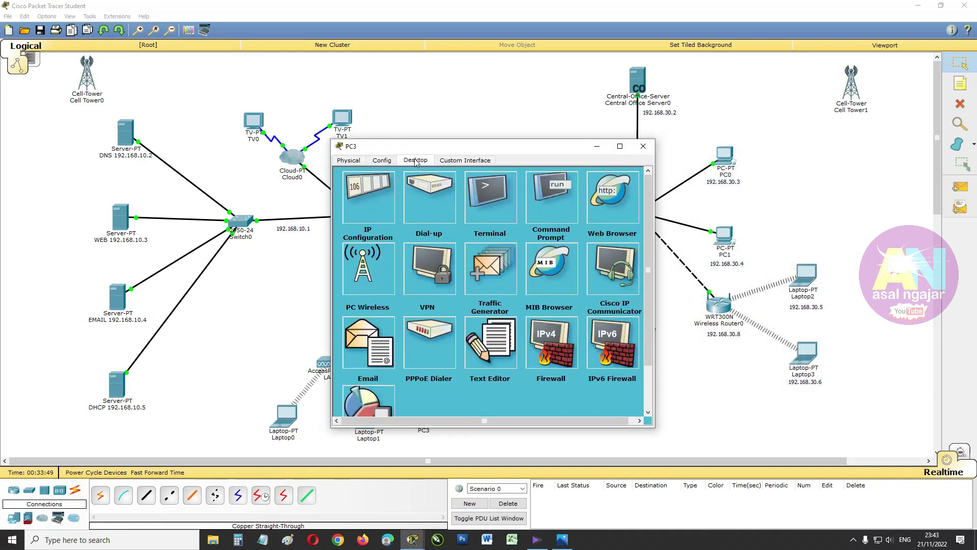
pyautogui.click(382, 214)
pyautogui.click(439, 222)
pyautogui.write('192.168.40.1')
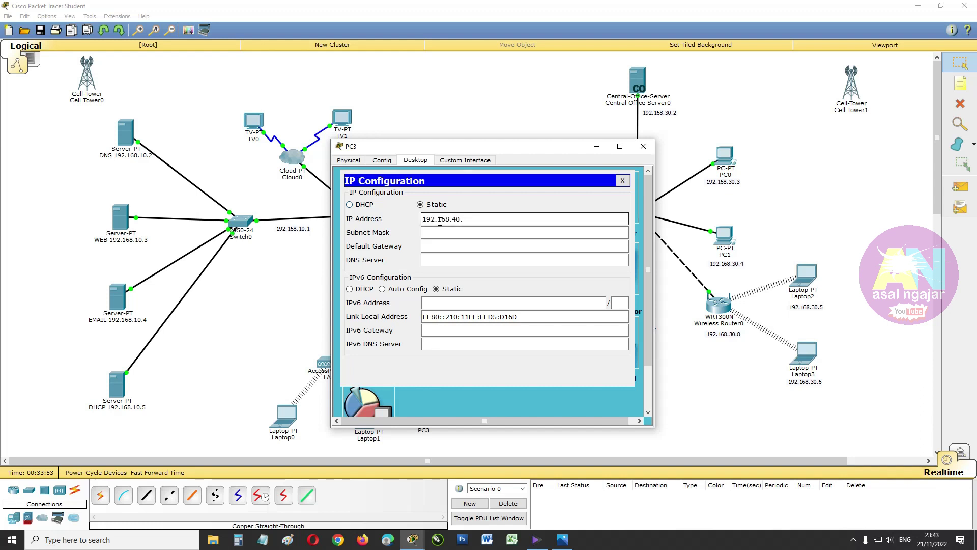
pyautogui.click(437, 232)
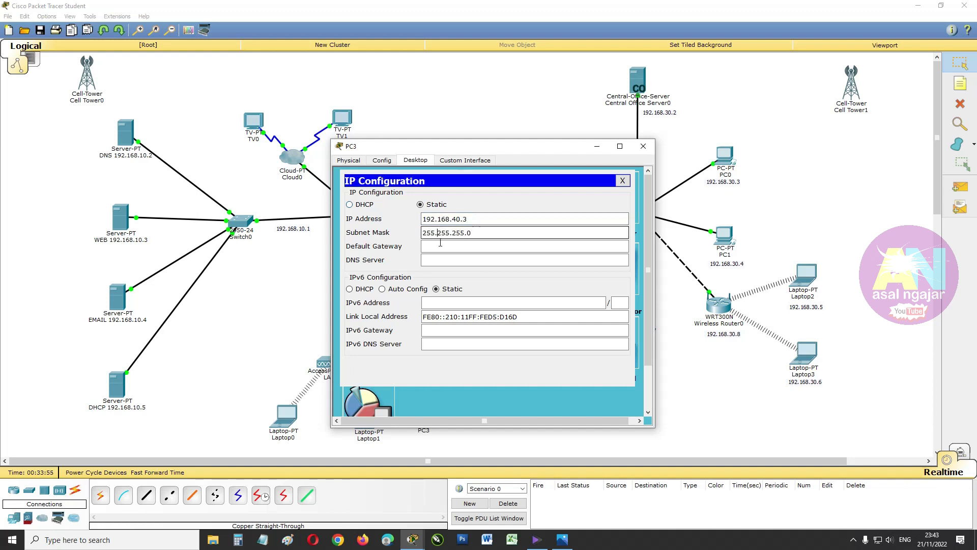
# Set PC3's default gateway to 192.168.40.1 and DNS server to 192.168.10.2, with IPv6 on Auto Config
pyautogui.click(444, 248)
pyautogui.write('192.168.40.1')
pyautogui.click(445, 261)
pyautogui.write('192.1')
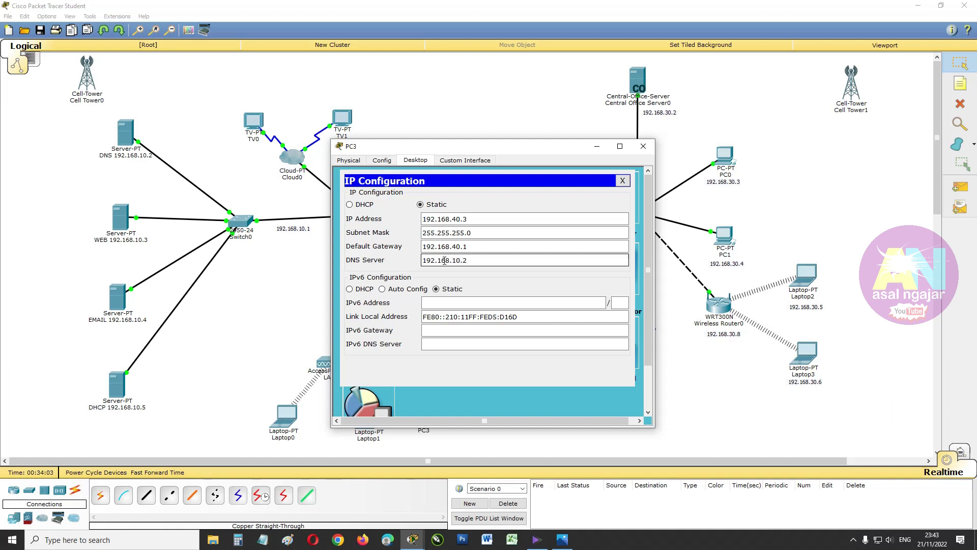
pyautogui.click(409, 293)
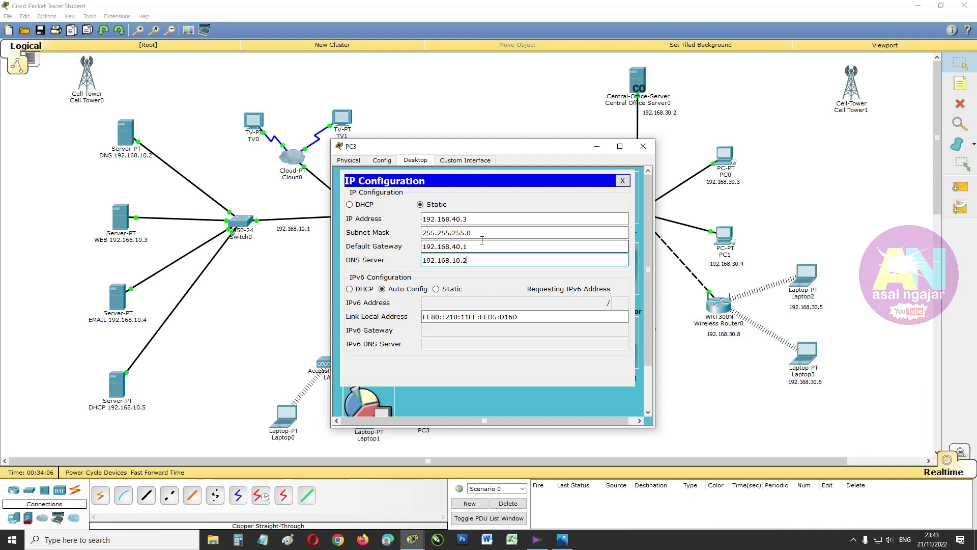
pyautogui.click(643, 147)
pyautogui.click(397, 304)
# Assign Laptop1 the static IP address 192.168.40.4 with subnet mask 255.255.255.0
pyautogui.click(370, 417)
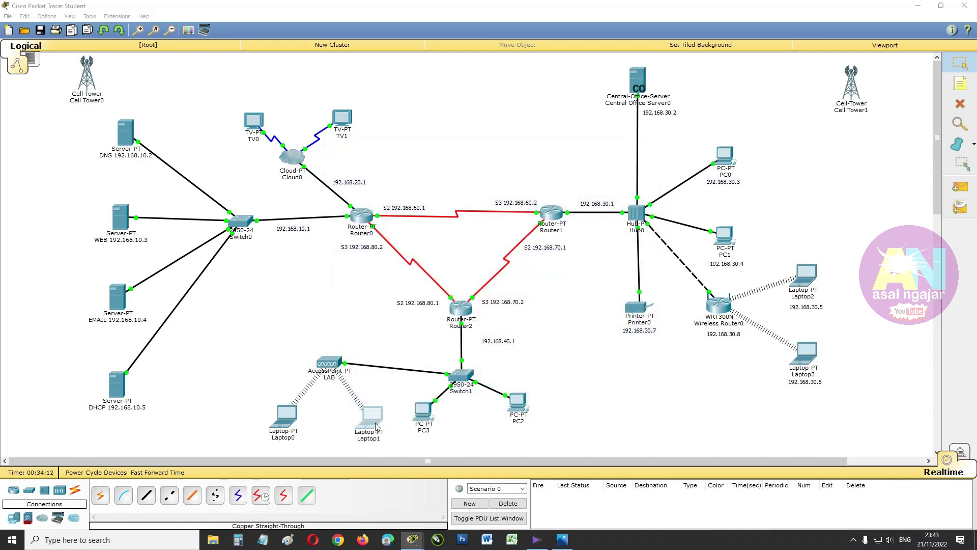
pyautogui.click(420, 160)
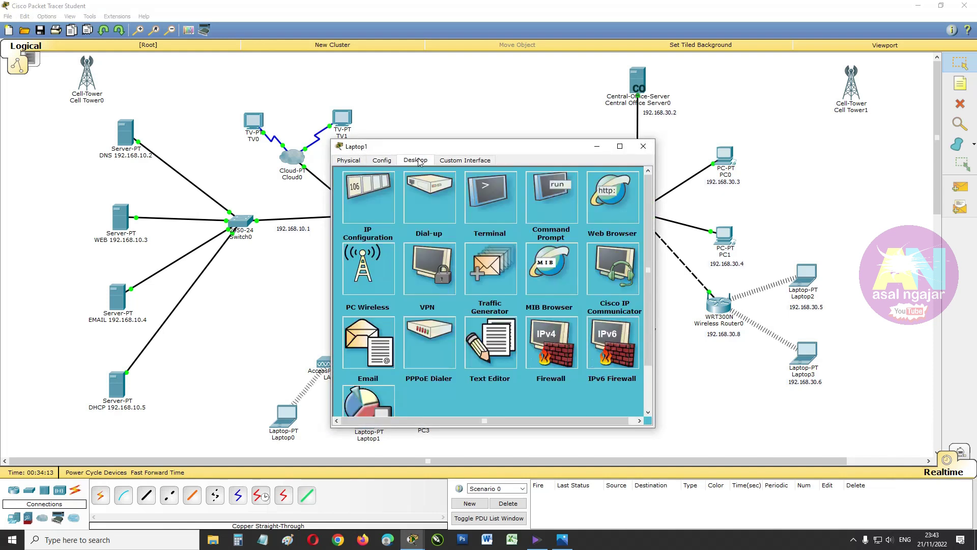
pyautogui.click(366, 201)
pyautogui.click(427, 209)
pyautogui.click(431, 220)
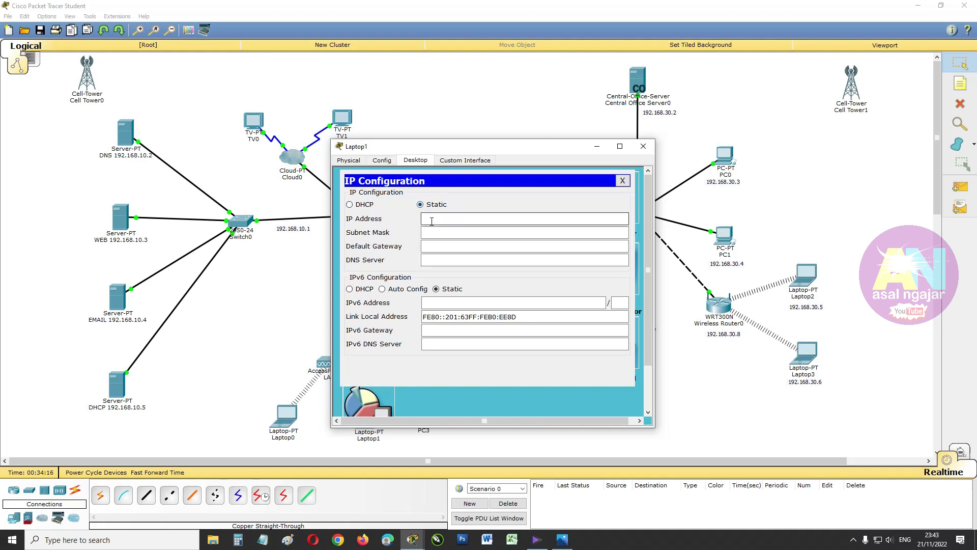
pyautogui.write('192.168.40.1')
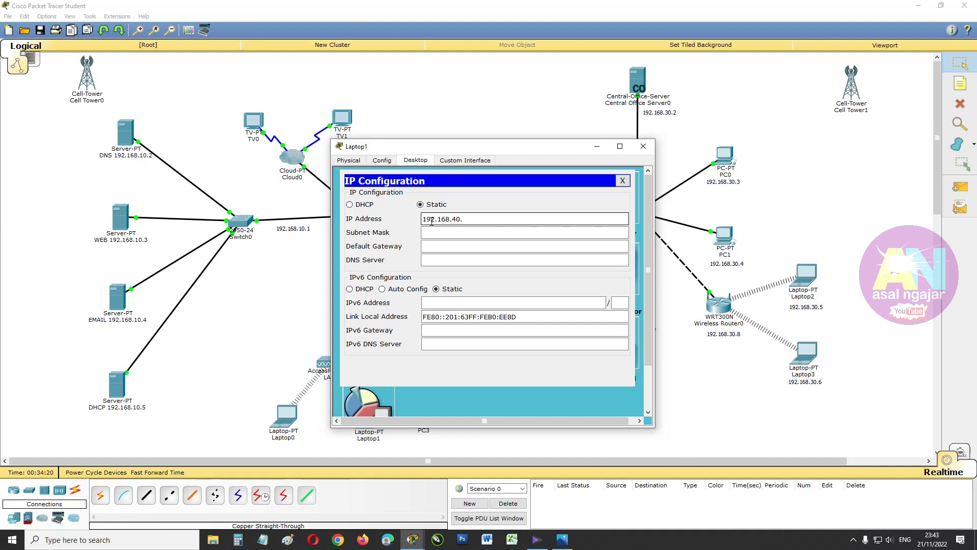
pyautogui.click(426, 236)
pyautogui.press('BackSpace')
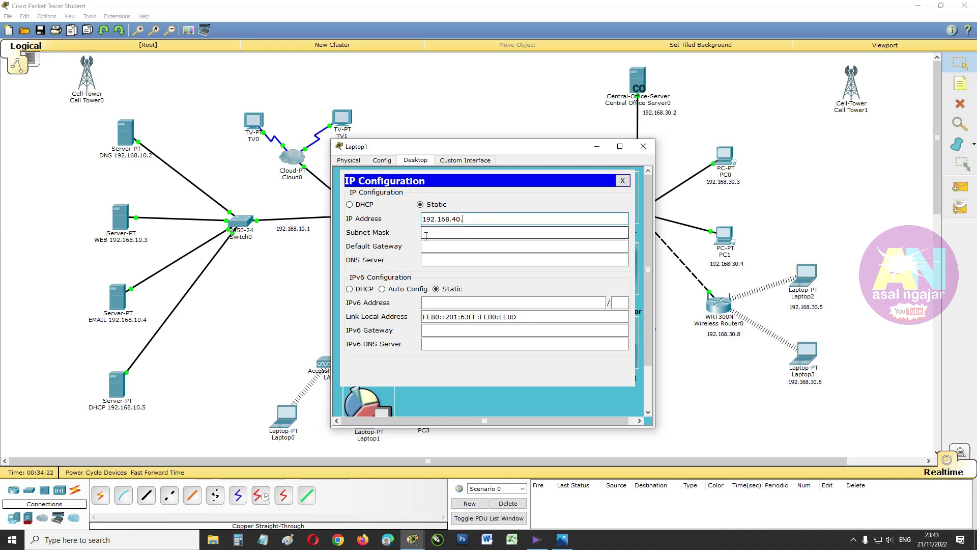
pyautogui.click(427, 235)
# Set Laptop1's default gateway to 192.168.40.1 and DNS server to 192.168.10.2, with IPv6 on Auto Config
pyautogui.click(435, 248)
pyautogui.write('192.168.40.1')
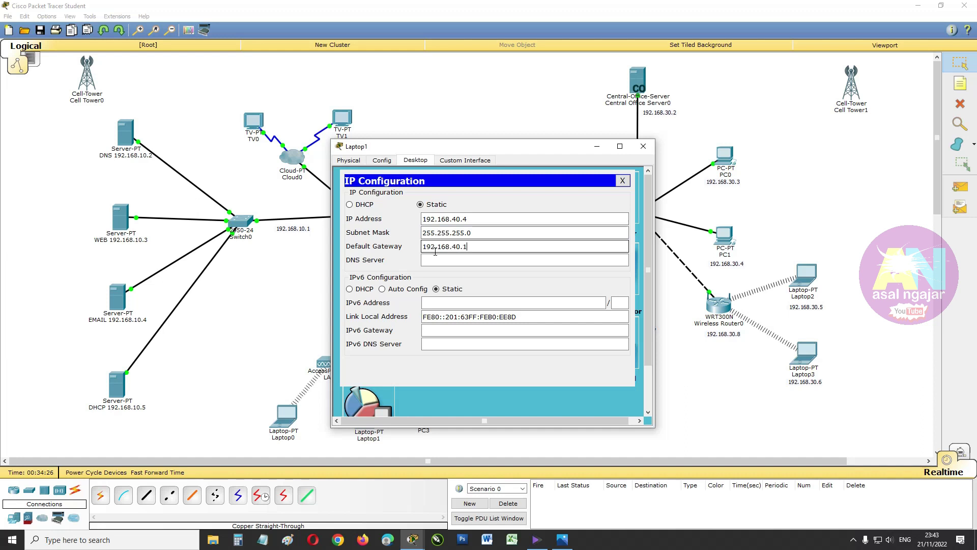
pyautogui.click(440, 261)
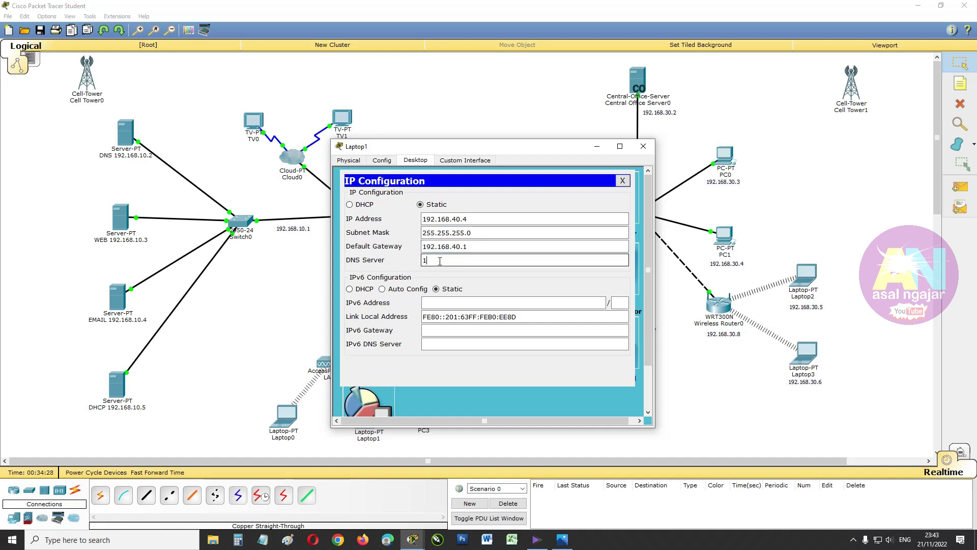
pyautogui.write('192.168.10.2')
pyautogui.click(415, 289)
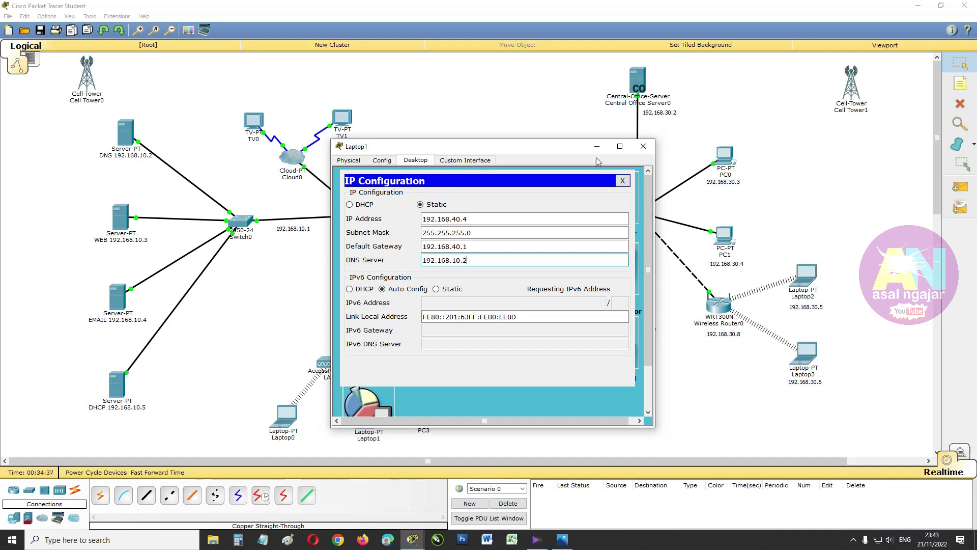
pyautogui.click(644, 146)
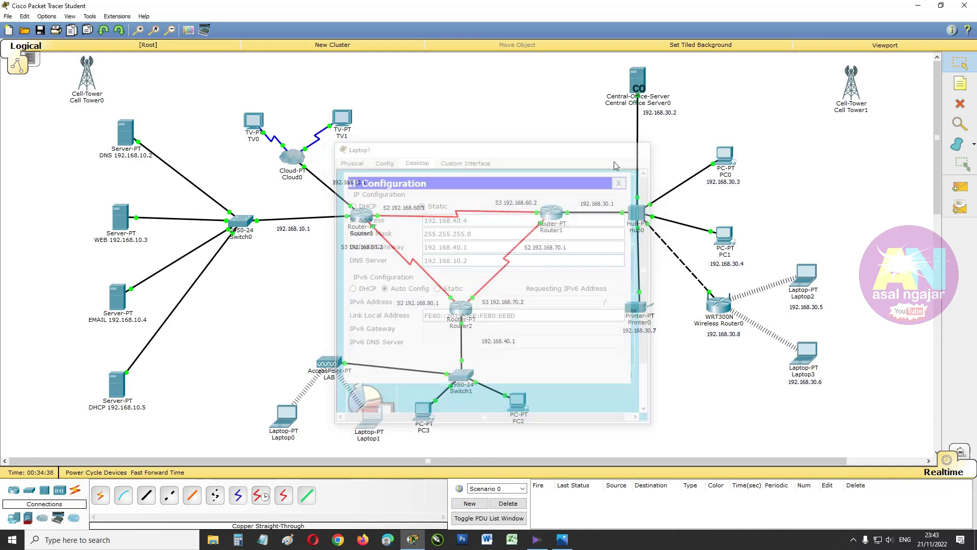
# Switch Laptop0 from DHCP to static addressing with IP address 192.168.40.5 and subnet mask 255.255.255.0
pyautogui.click(287, 420)
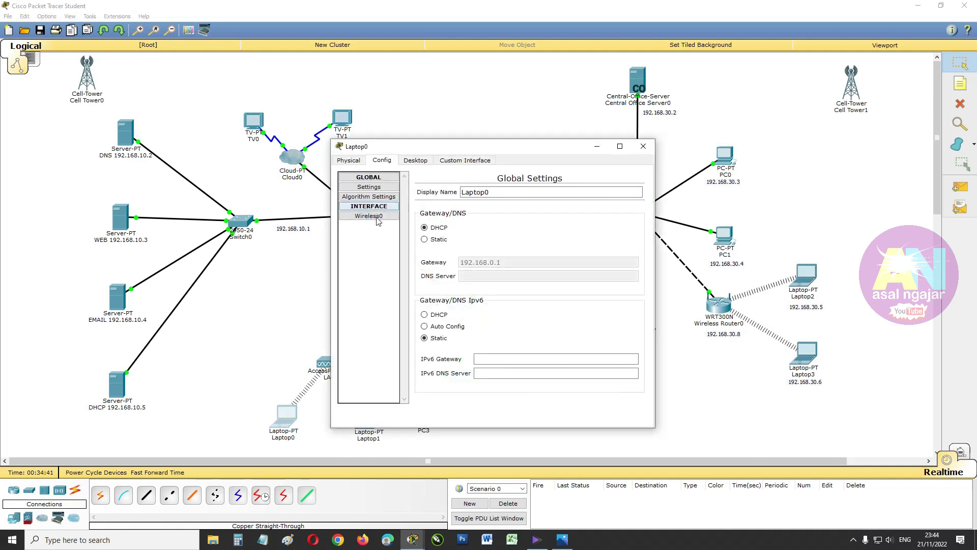
pyautogui.click(416, 160)
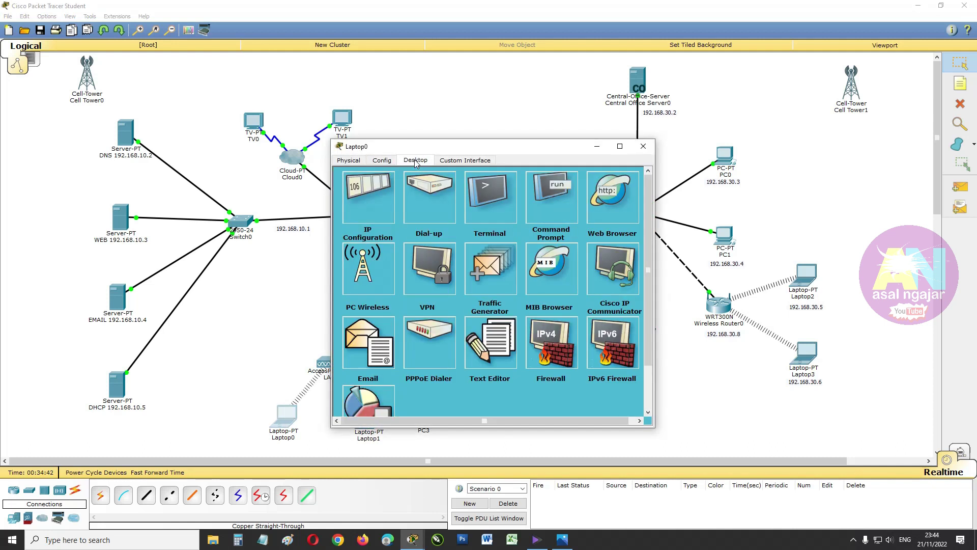
pyautogui.click(372, 198)
pyautogui.click(425, 206)
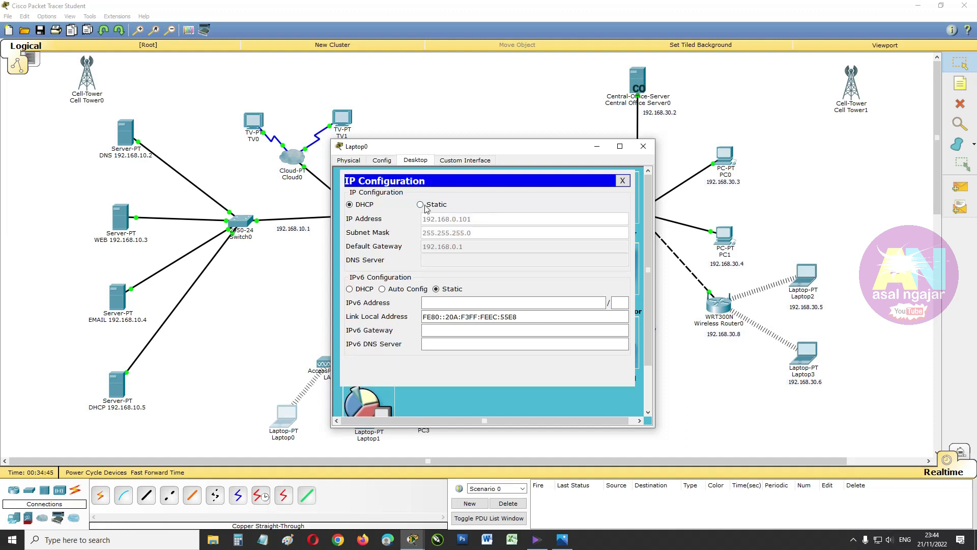
pyautogui.click(438, 223)
pyautogui.write('192.168.40.')
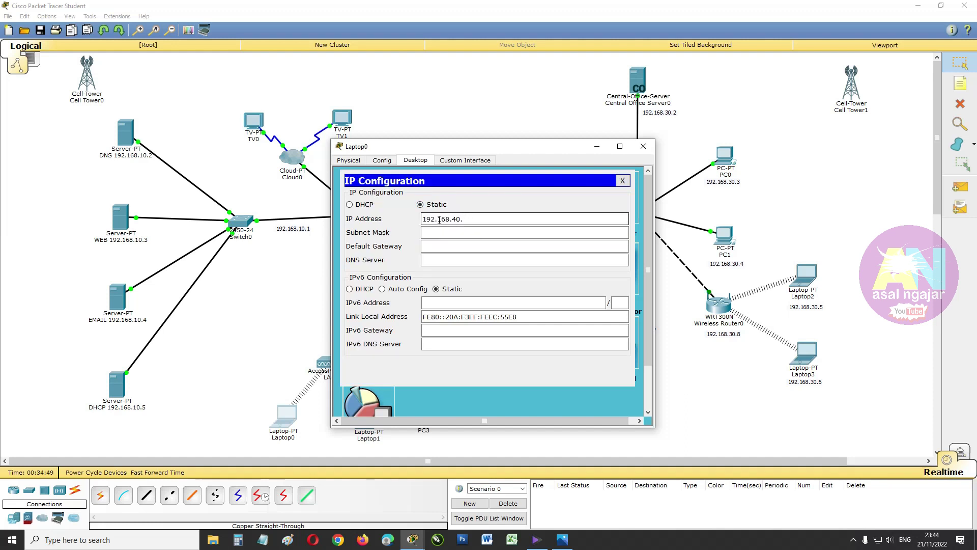
pyautogui.write('15')
pyautogui.click(442, 233)
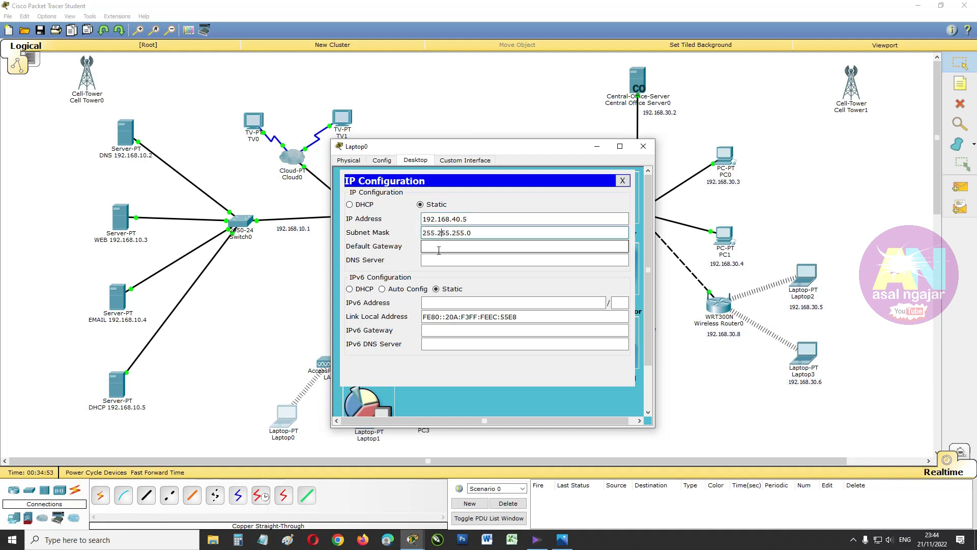
# Set Laptop0's default gateway to 192.168.40.1 and DNS server to 192.168.10.2, with IPv6 on Auto Config
pyautogui.click(439, 247)
pyautogui.write('192.168.40.1')
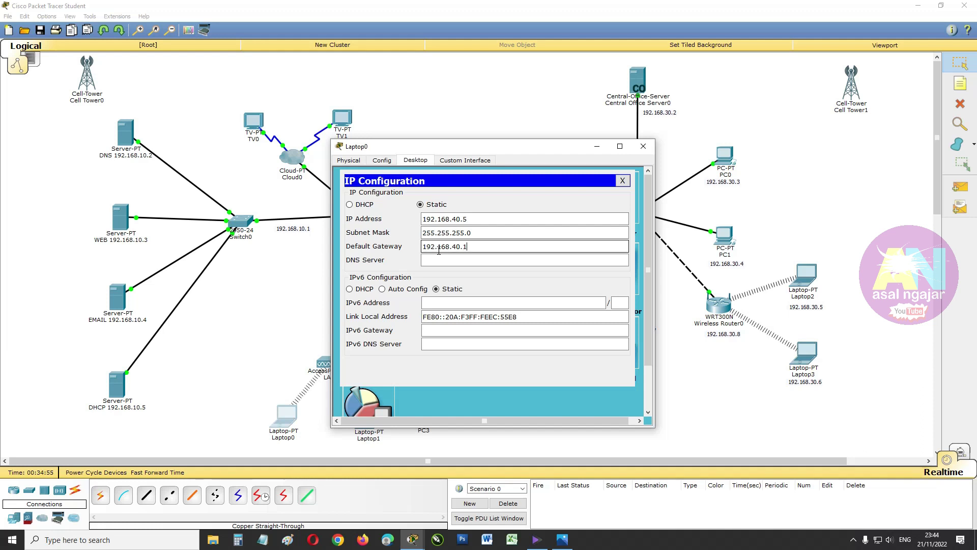
pyautogui.click(441, 262)
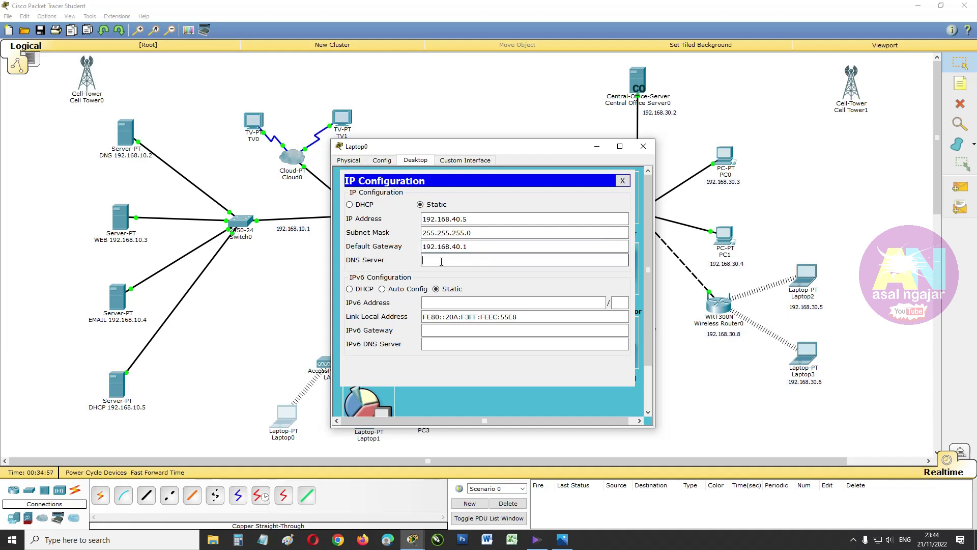
pyautogui.write('192.168.10.2')
pyautogui.click(423, 290)
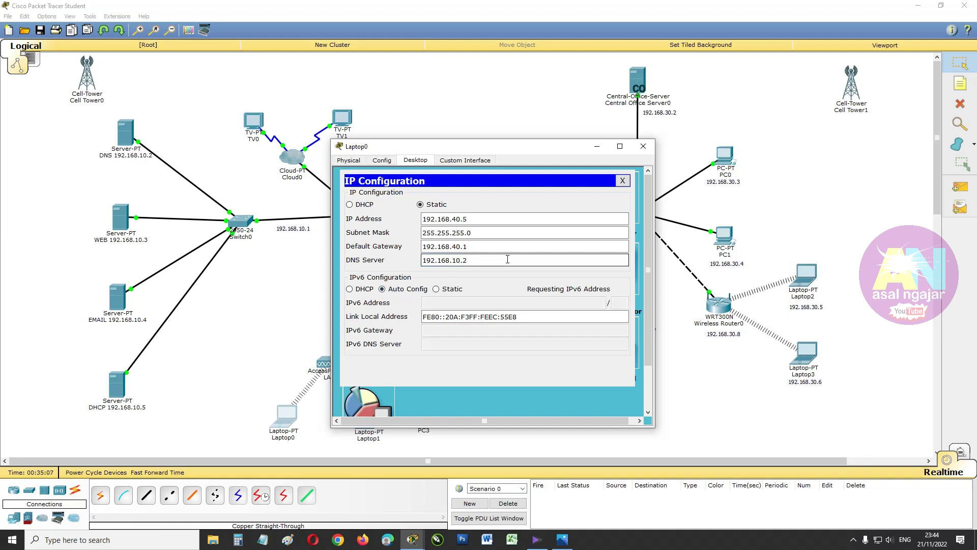
pyautogui.click(643, 148)
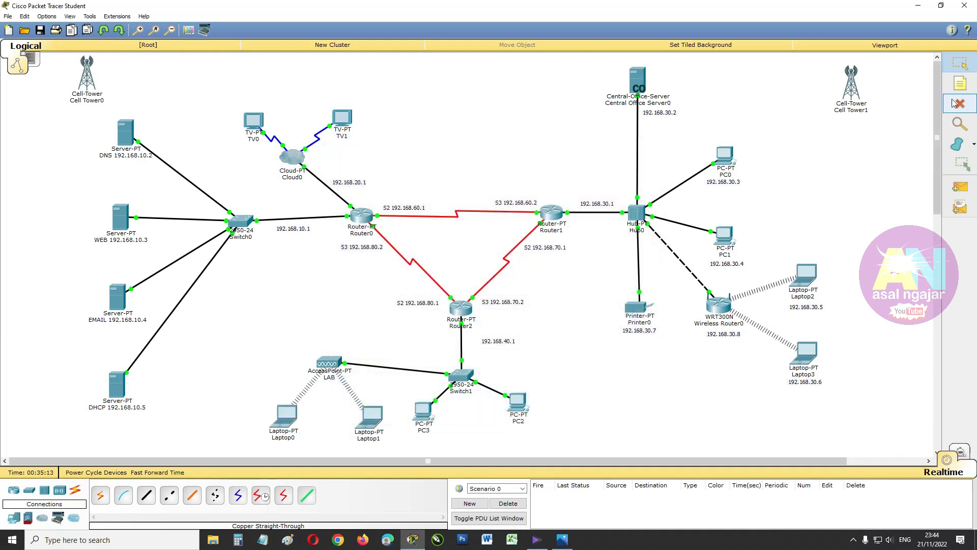
# Place text notes in the workspace reading 192.168.40.2 below PC2 and 192.168.40.3 below PC3
pyautogui.click(960, 83)
pyautogui.click(510, 428)
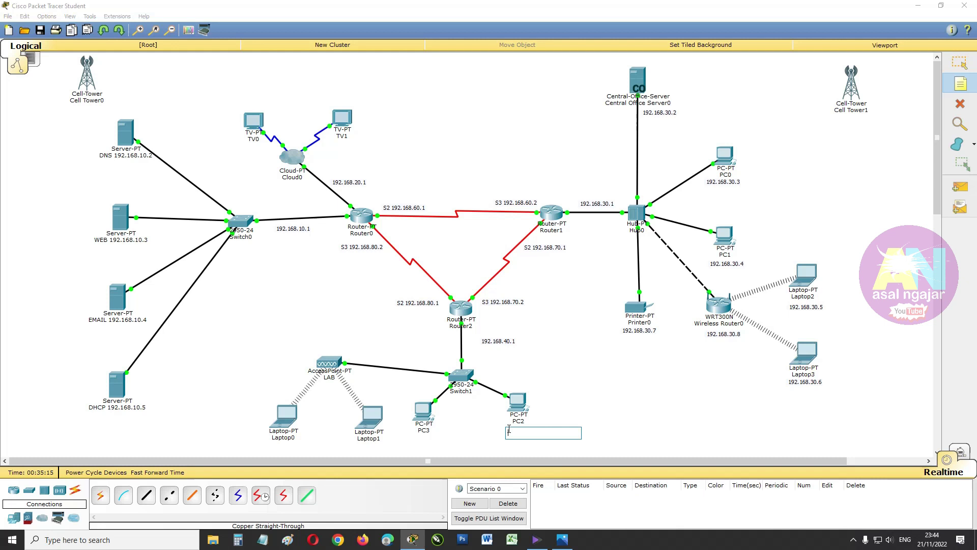
pyautogui.write('192.168.40.1')
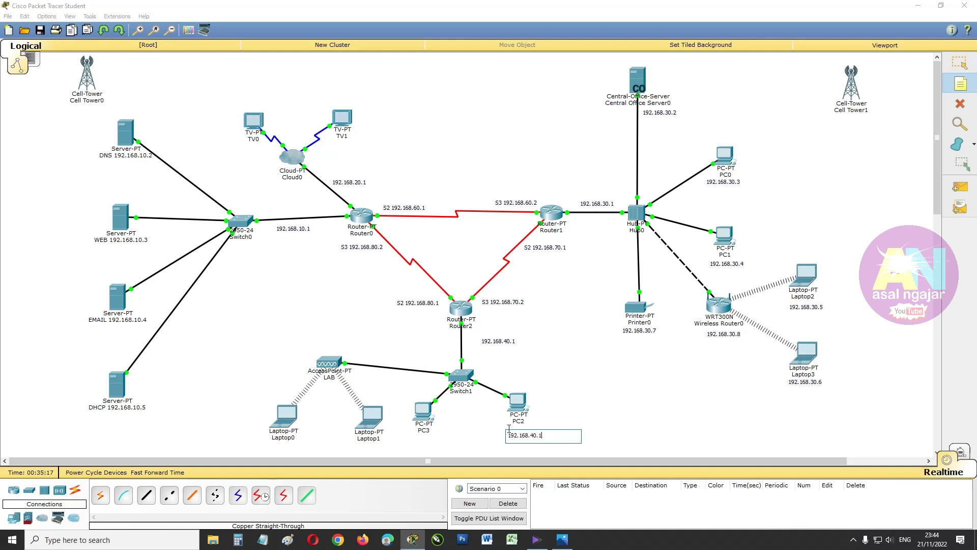
pyautogui.click(413, 441)
pyautogui.write('192.168.40.1')
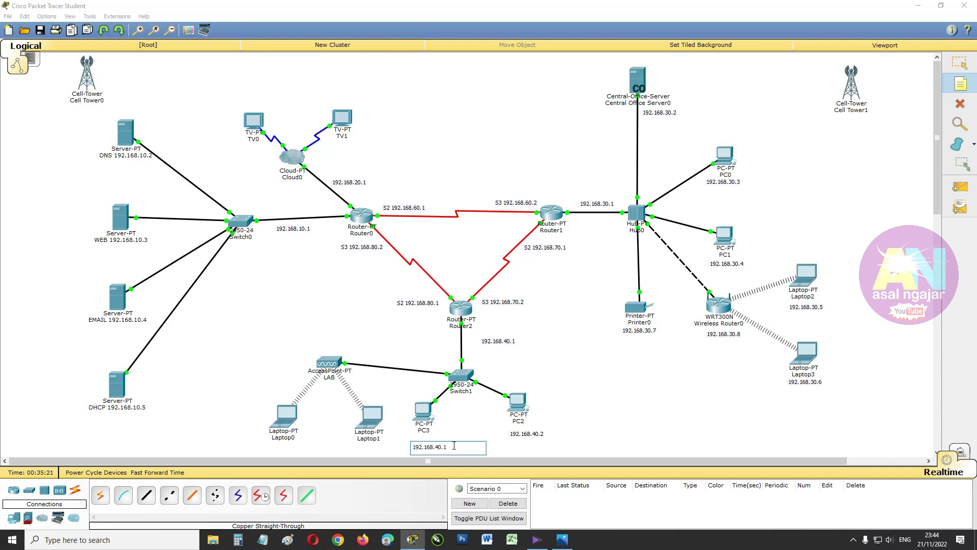
pyautogui.press('BackSpace')
# Place text notes in the workspace reading 192.168.40.4 below Laptop1 and 192.168.40.5 below Laptop0
pyautogui.click(356, 446)
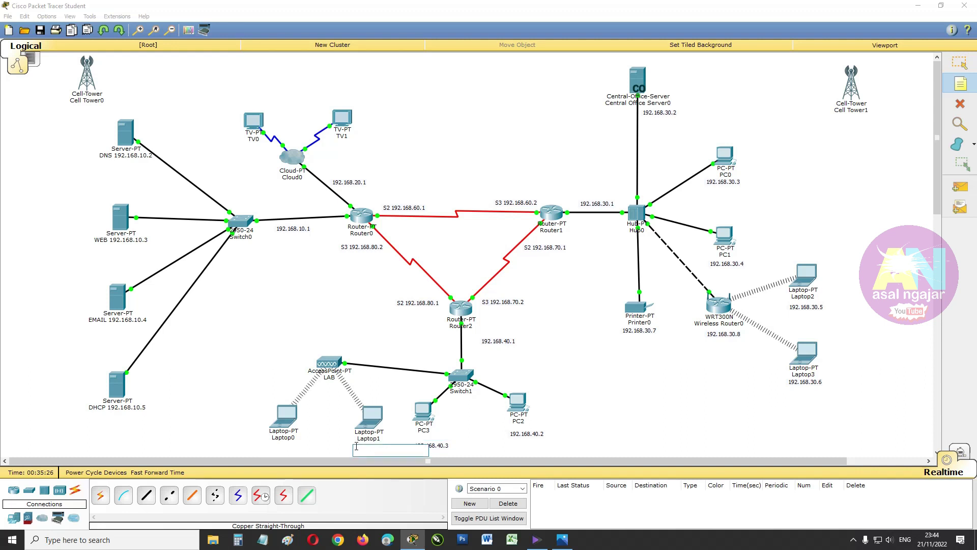
pyautogui.write('192.168.40.1')
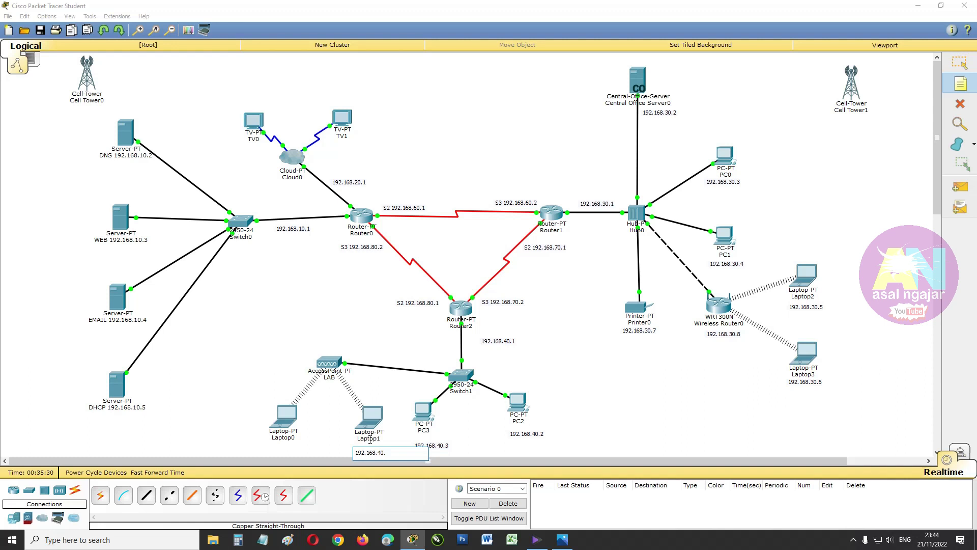
pyautogui.click(267, 447)
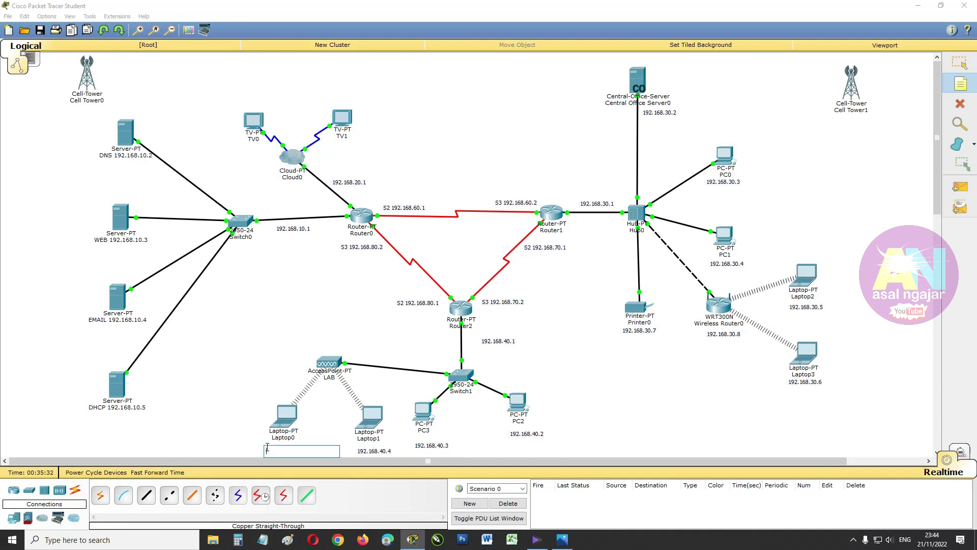
pyautogui.write('192.168.40.1')
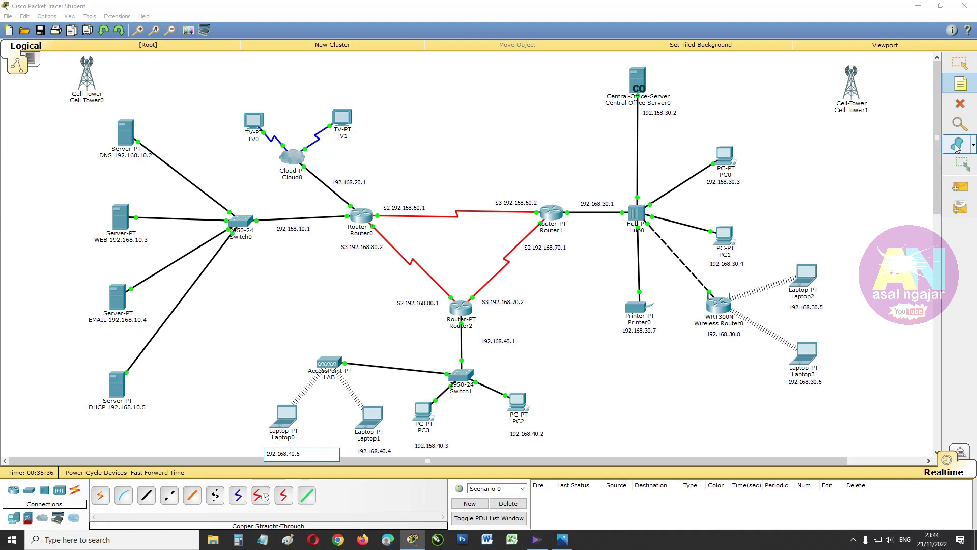
# Move the address notes of PC3 and PC2 so they sit directly beneath the device names
pyautogui.click(965, 64)
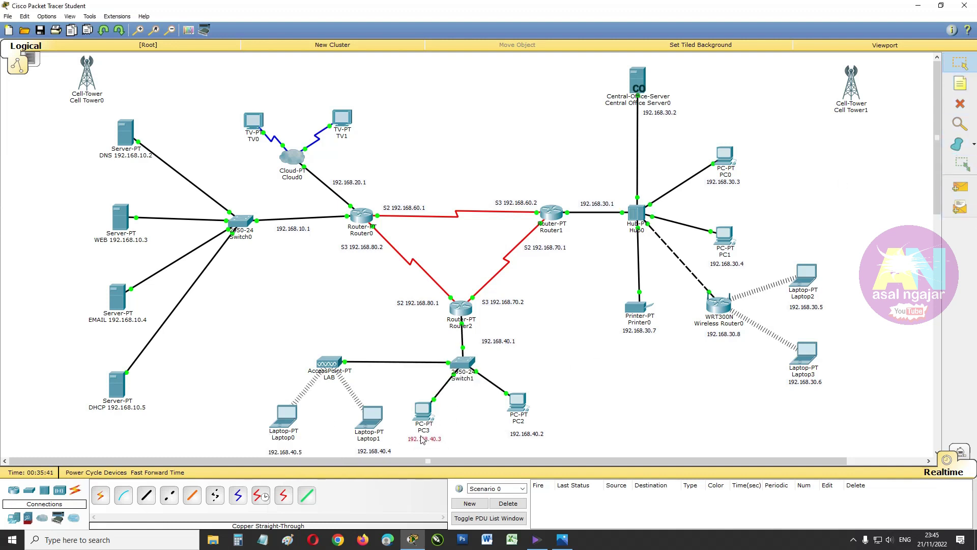
pyautogui.moveTo(423, 441); pyautogui.dragTo(422, 435)
pyautogui.moveTo(535, 438); pyautogui.dragTo(525, 432)
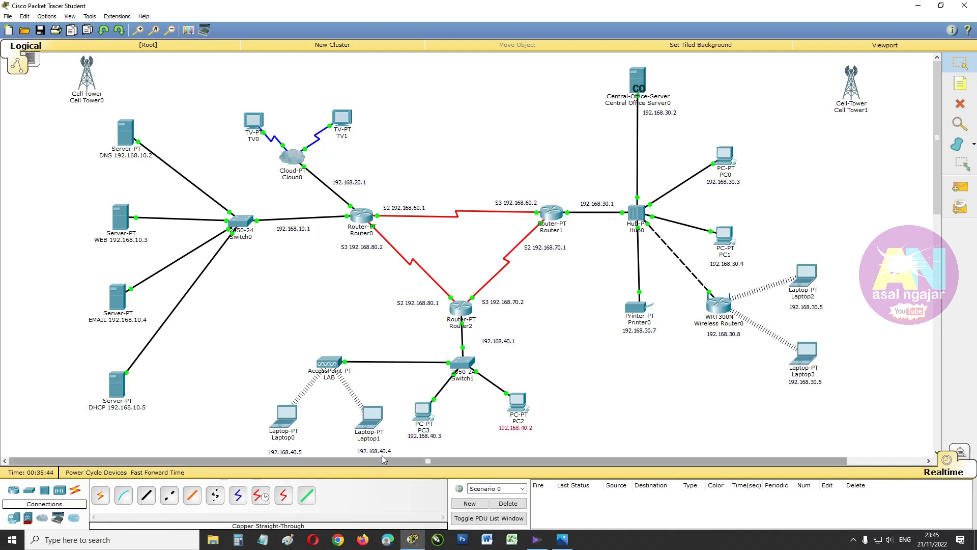
# Shift Laptop1 and Laptop0 up with their address notes close beneath them, and align the DNS server with the other servers
pyautogui.moveTo(384, 455); pyautogui.dragTo(383, 451)
pyautogui.moveTo(375, 414); pyautogui.dragTo(375, 401)
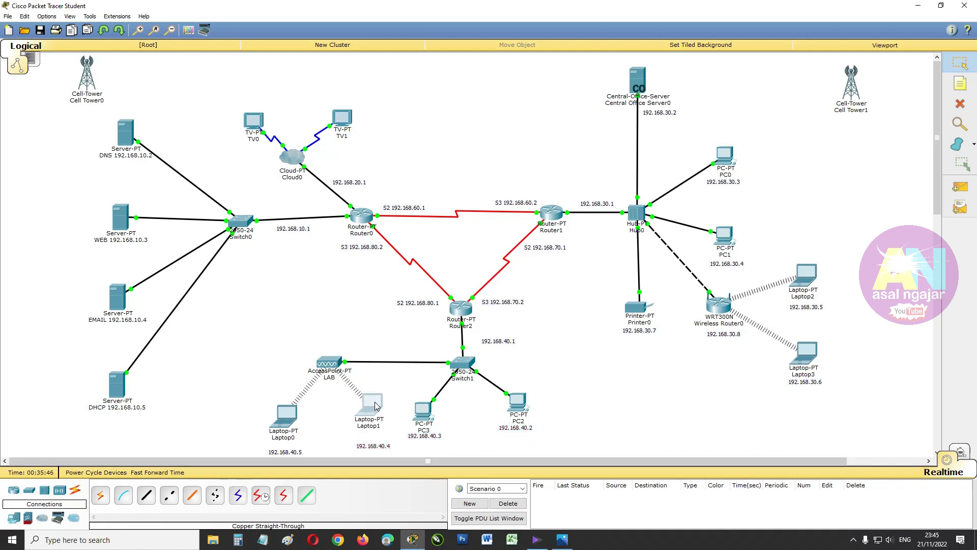
pyautogui.moveTo(376, 448); pyautogui.dragTo(374, 441)
pyautogui.moveTo(287, 415); pyautogui.dragTo(285, 403)
pyautogui.moveTo(297, 455); pyautogui.dragTo(296, 437)
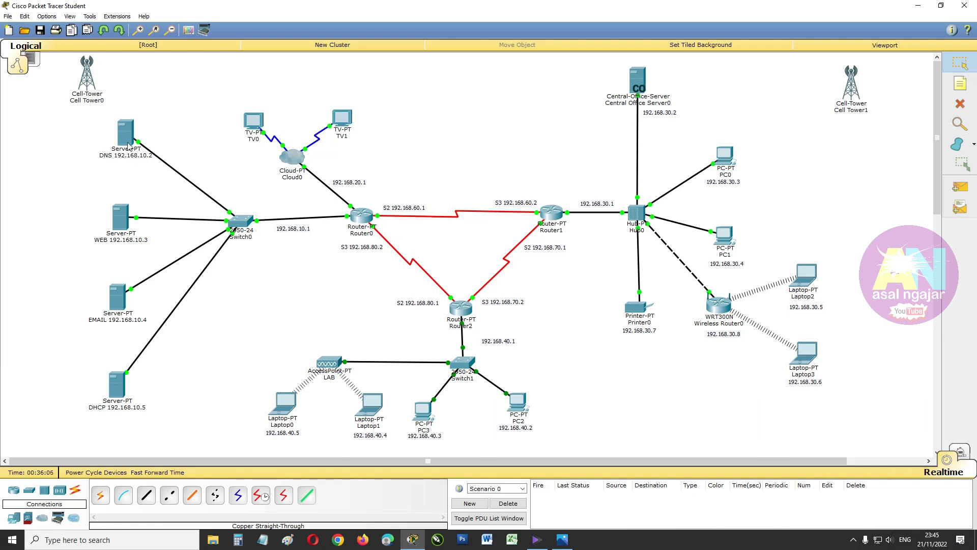
pyautogui.moveTo(128, 146); pyautogui.dragTo(120, 146)
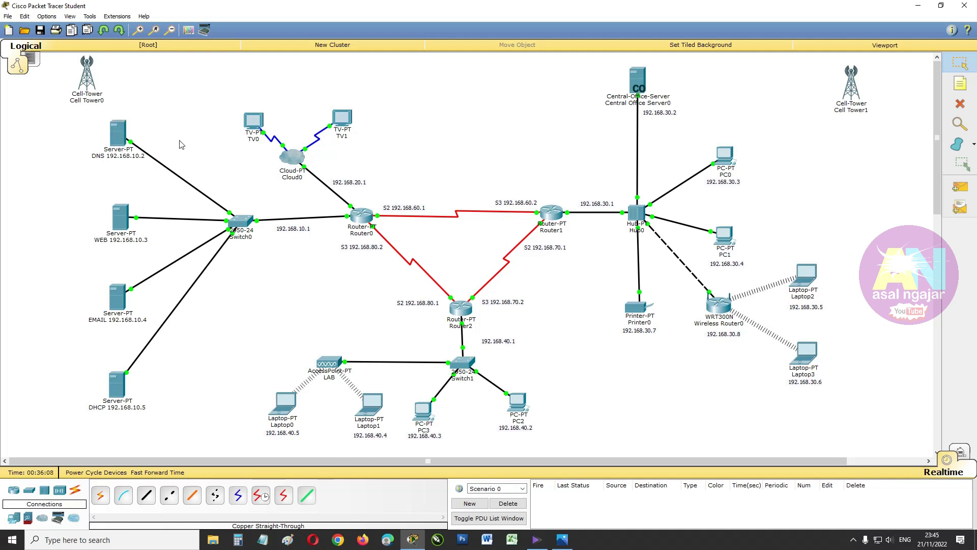
# Turn on the DNS service on the DNS server at 192.168.10.2
pyautogui.click(118, 135)
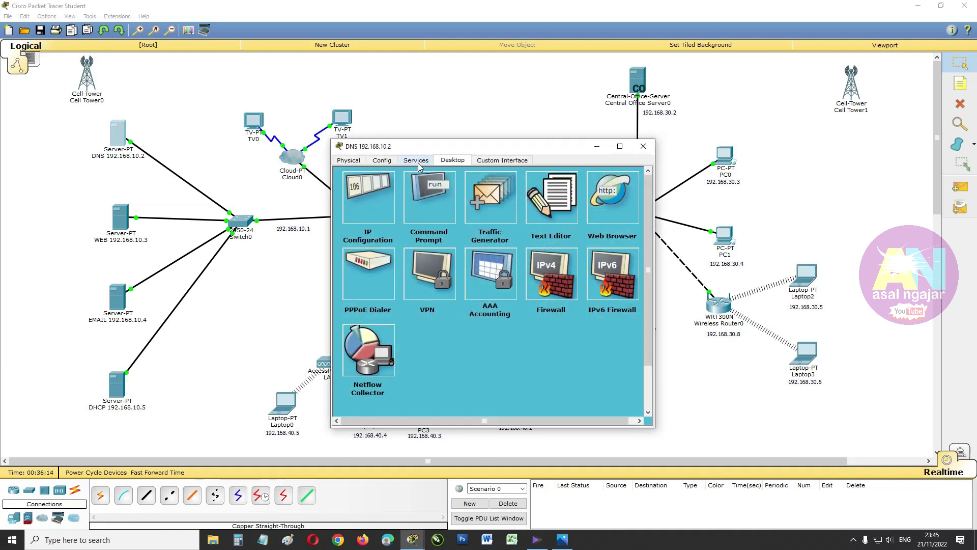
pyautogui.click(418, 164)
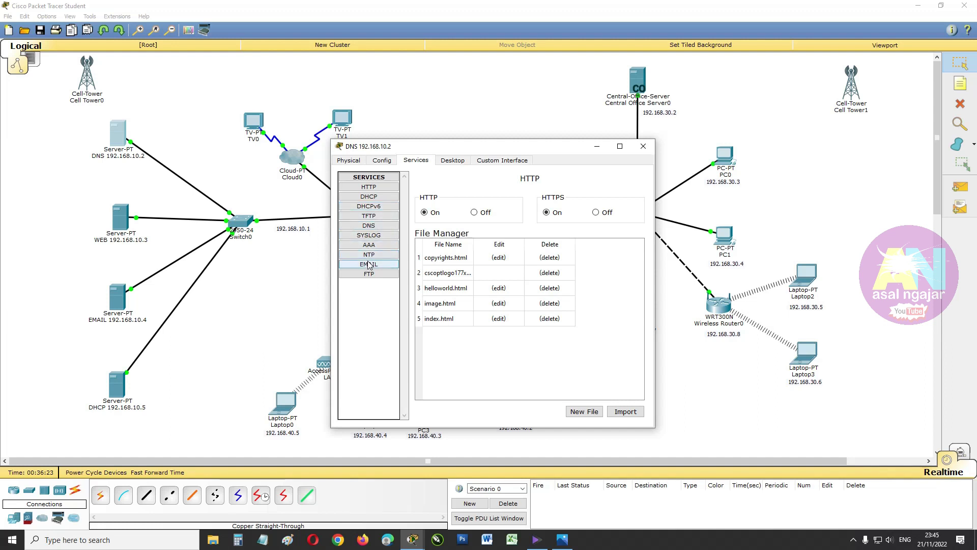
pyautogui.click(370, 226)
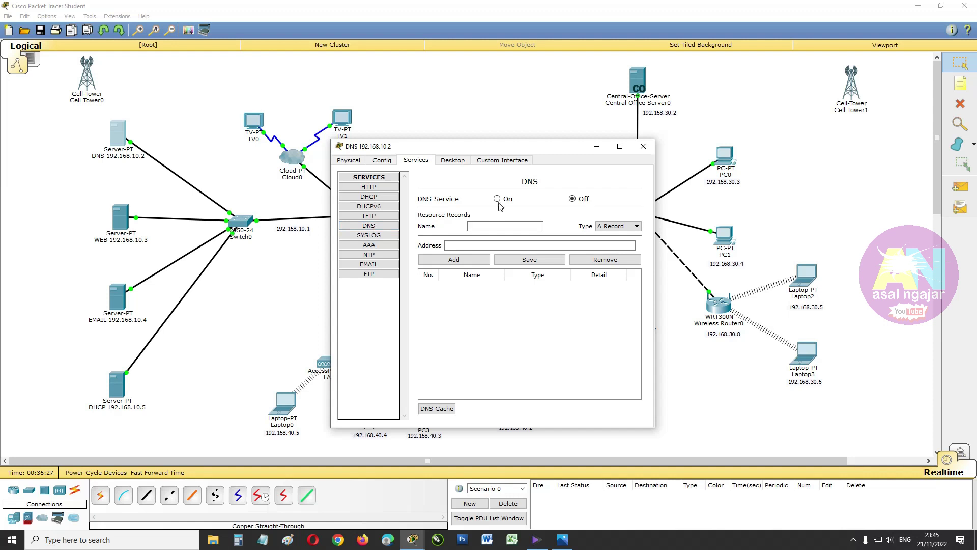
pyautogui.click(495, 225)
pyautogui.click(495, 226)
pyautogui.write('maya.com')
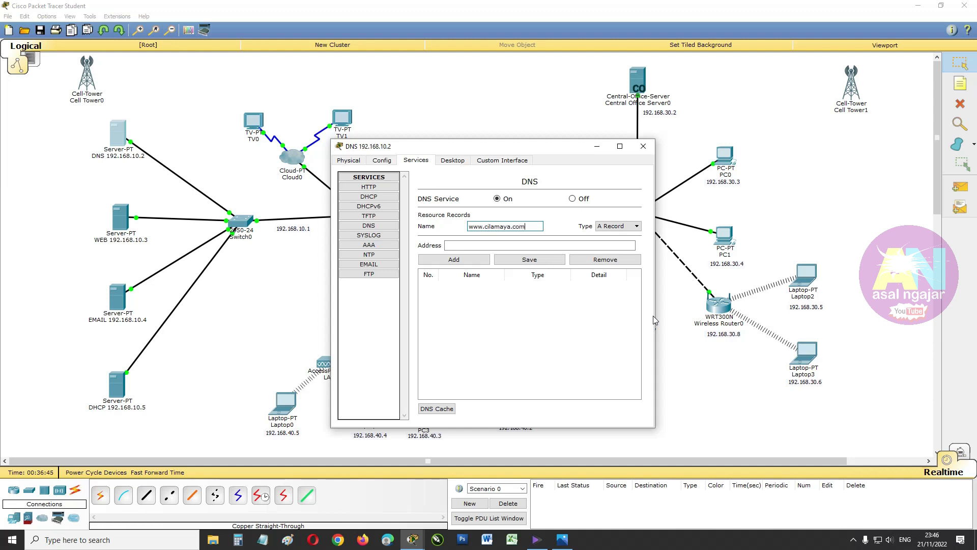
pyautogui.click(481, 247)
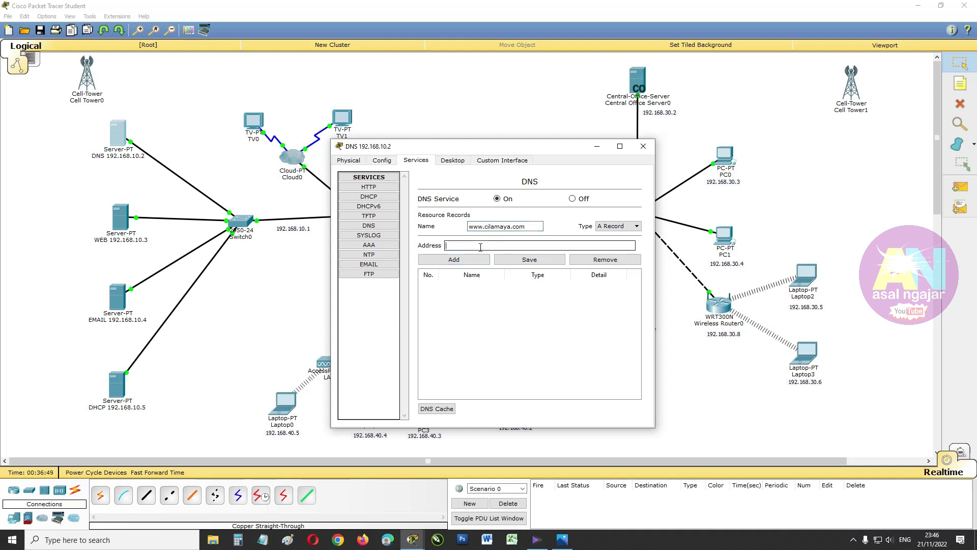
pyautogui.click(480, 247)
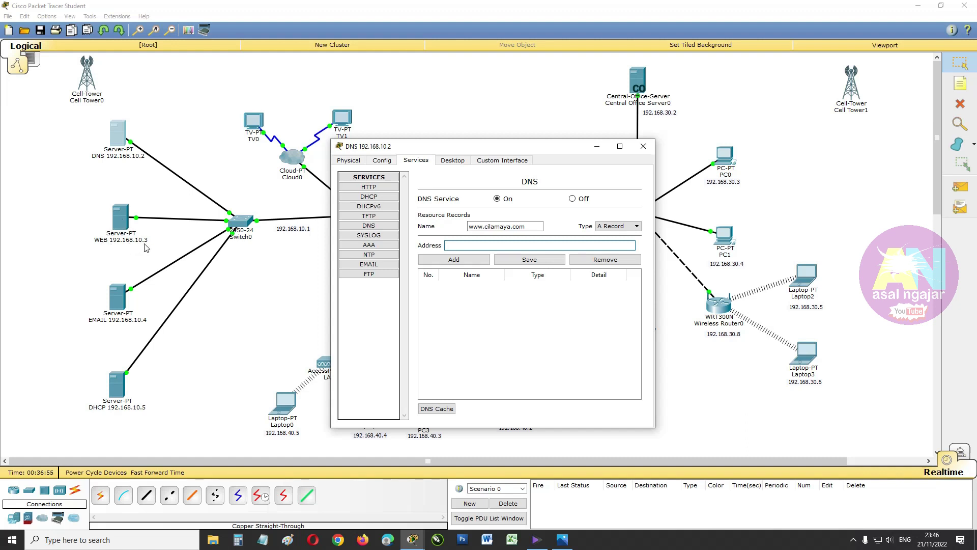
pyautogui.write('192.168.3')
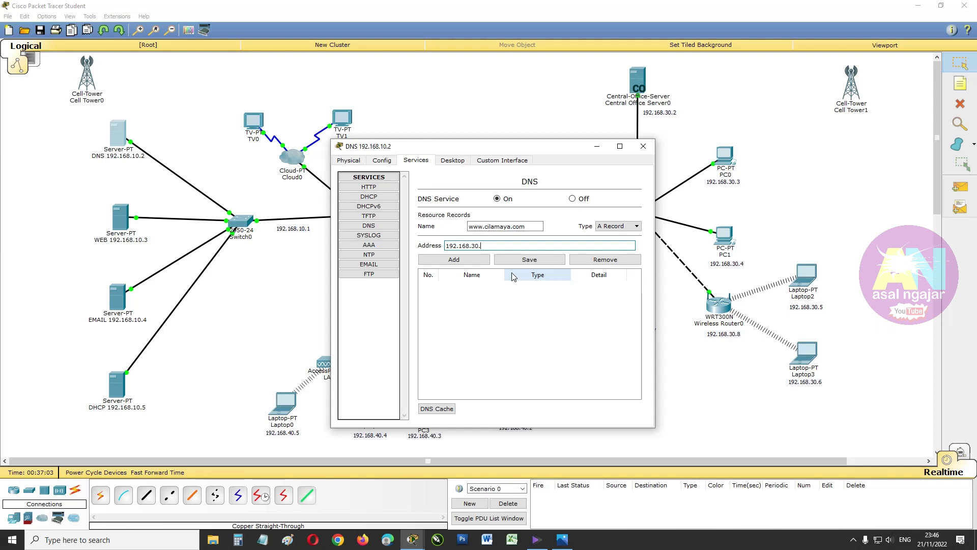
pyautogui.press('BackSpace')
pyautogui.write('10.3')
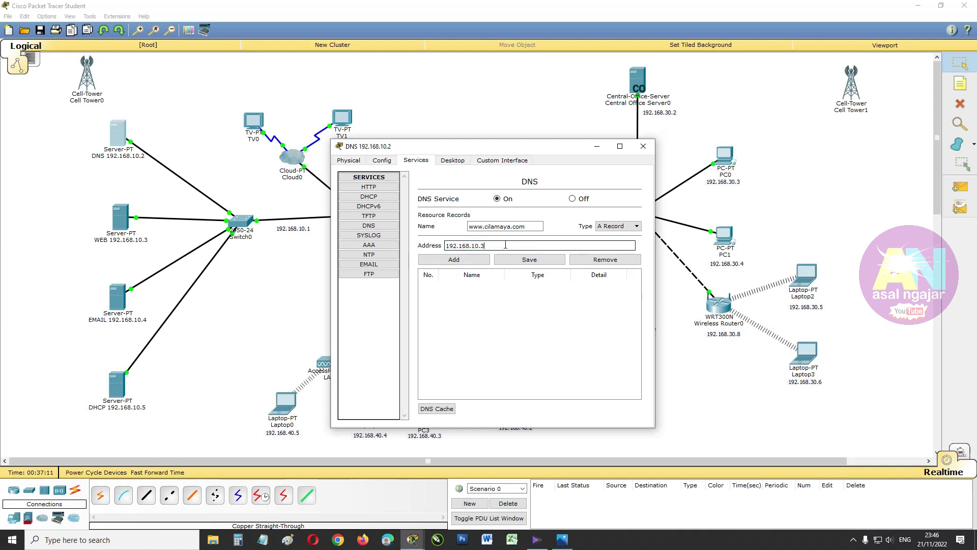
pyautogui.click(475, 262)
# Add a second A record to the DNS server that maps cilamaya.com to 192.168.10.4
pyautogui.click(503, 224)
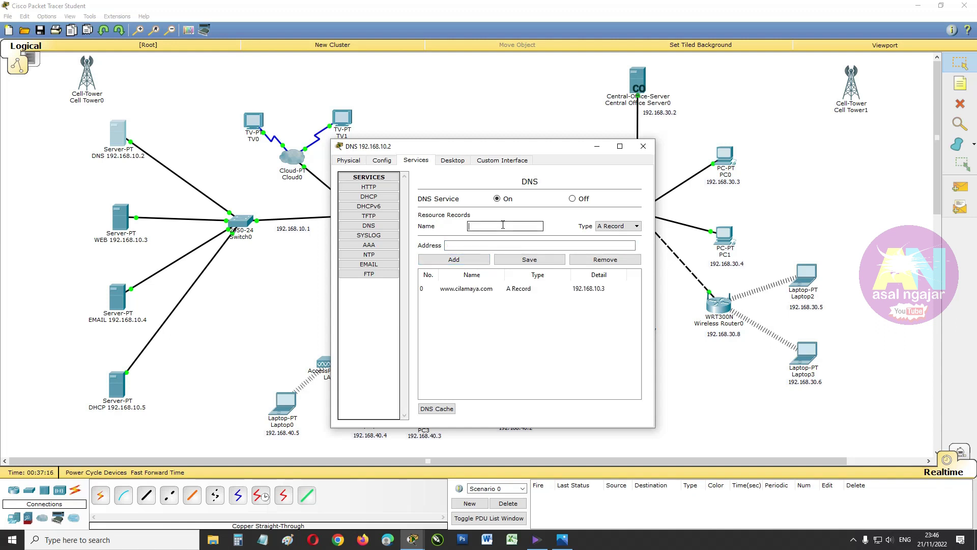
pyautogui.write('cilamaya.com')
pyautogui.click(501, 245)
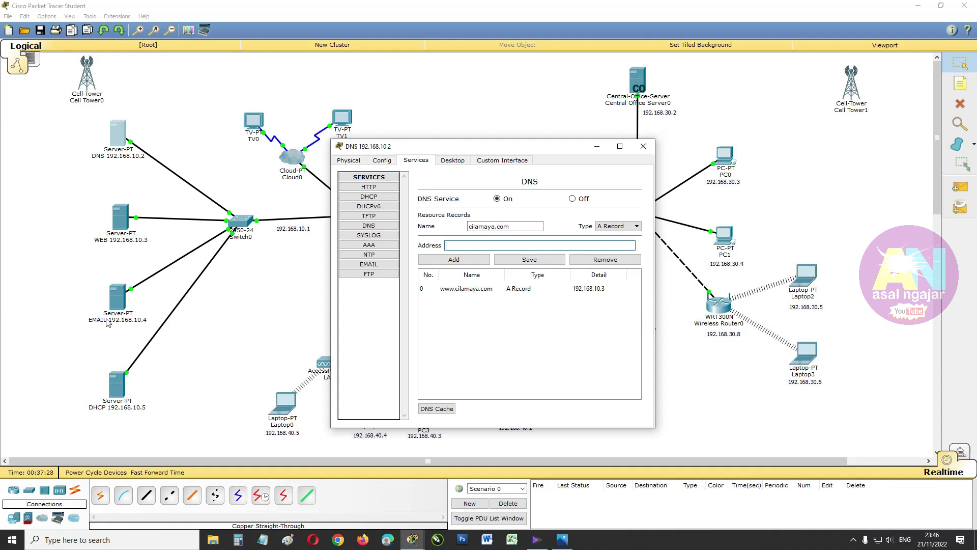
pyautogui.write('192.168.10.4')
pyautogui.click(454, 260)
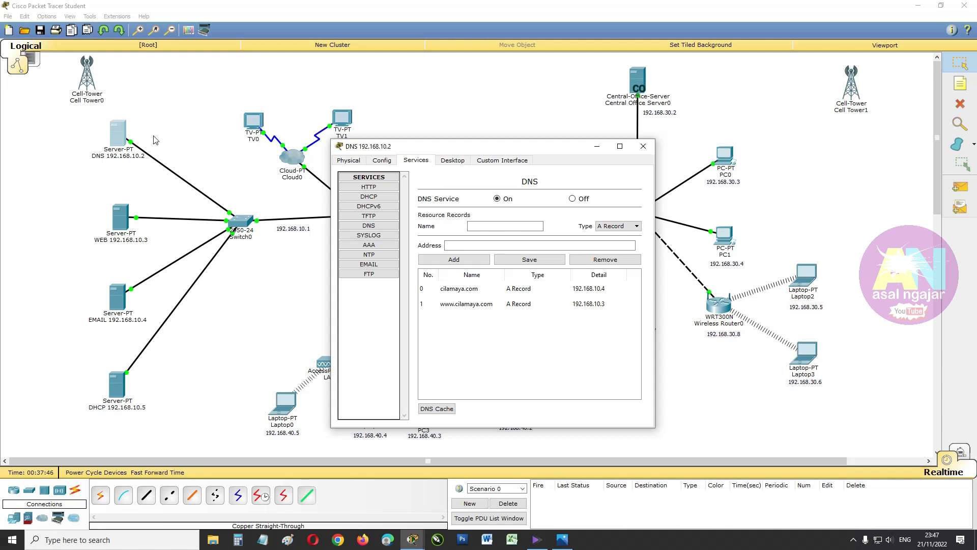
# Review the DNS server's gateway, DNS and FastEthernet0 addressing along with its DNS records, and close its window
pyautogui.click(391, 162)
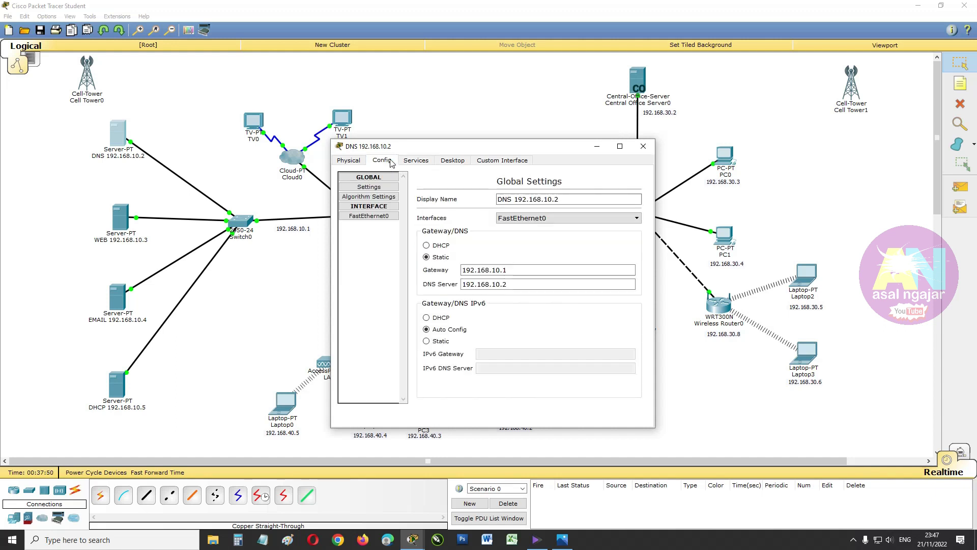
pyautogui.click(383, 218)
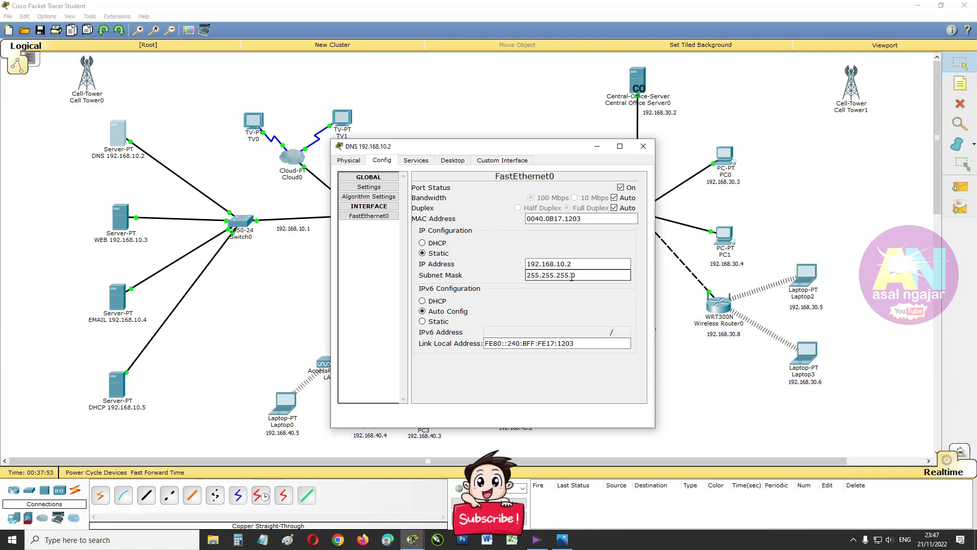
pyautogui.click(370, 188)
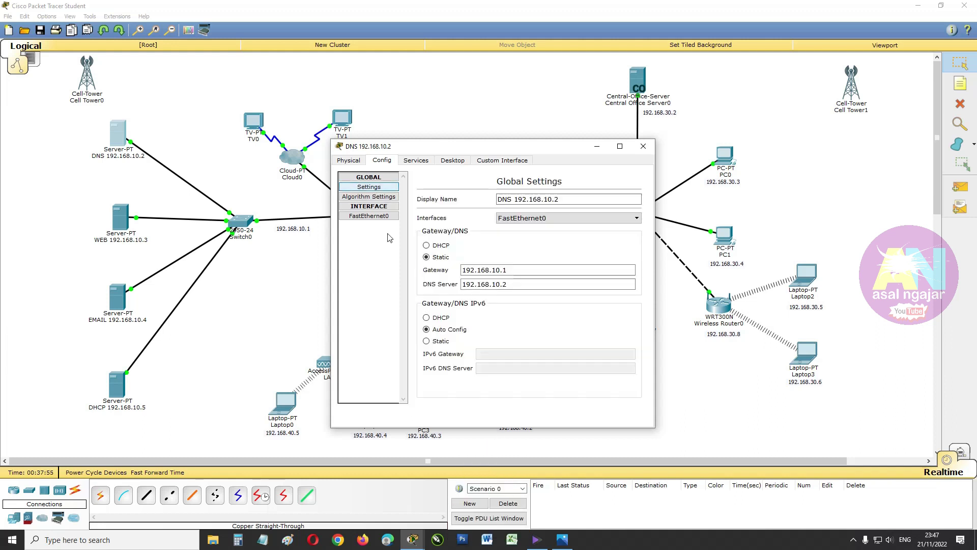
pyautogui.click(416, 159)
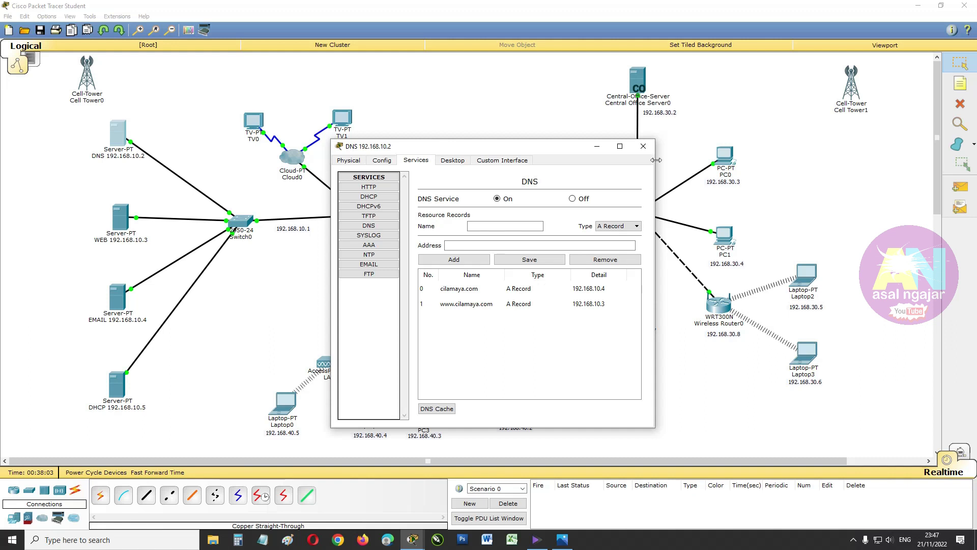
pyautogui.click(643, 147)
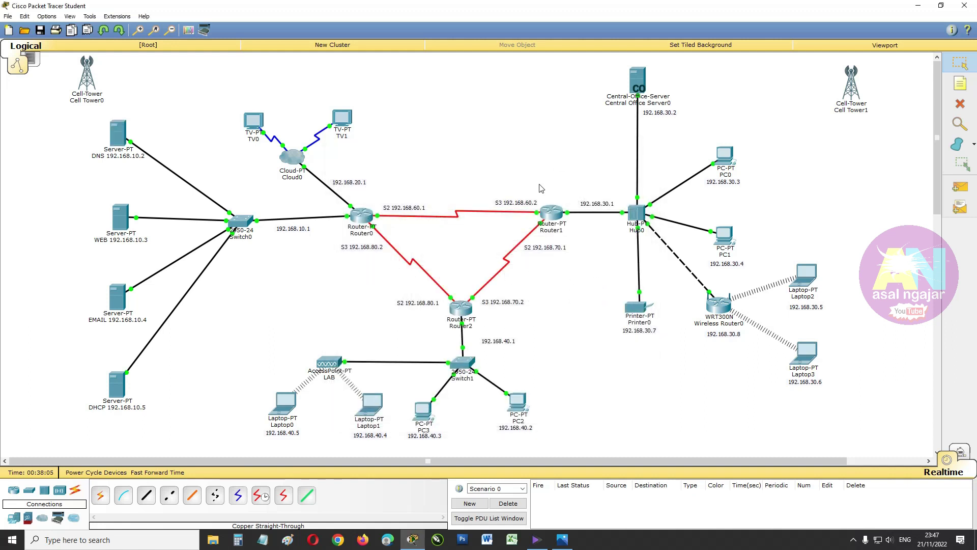
# In the WEB server's helloworld.html page, replace the greeting "Hello, world" with "KOTA CILAMAYA, KOTA PENUH CERITA"
pyautogui.click(117, 220)
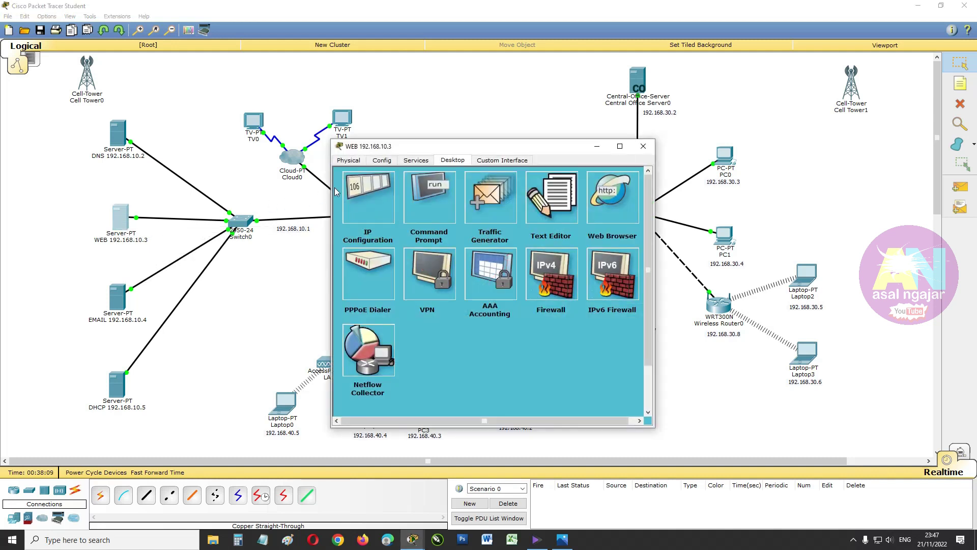
pyautogui.click(415, 161)
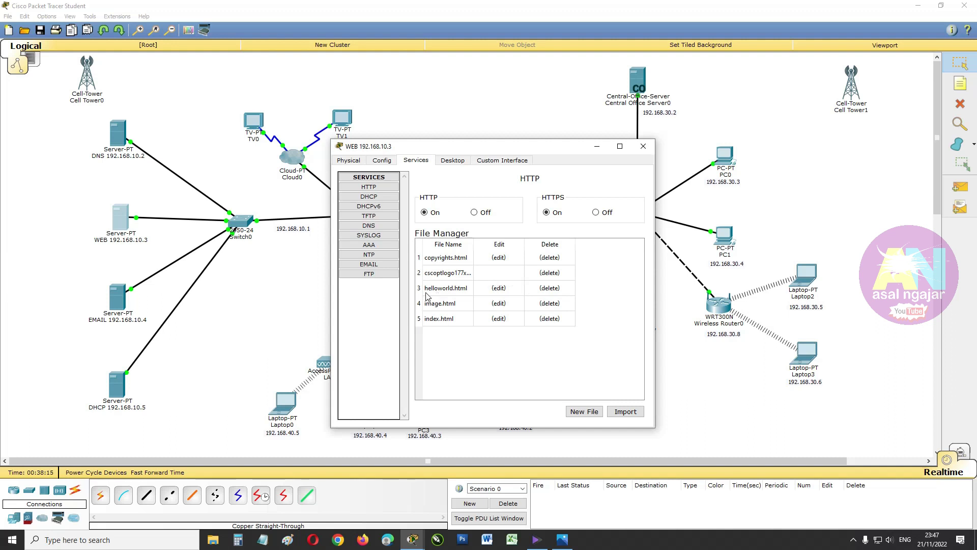
pyautogui.click(500, 289)
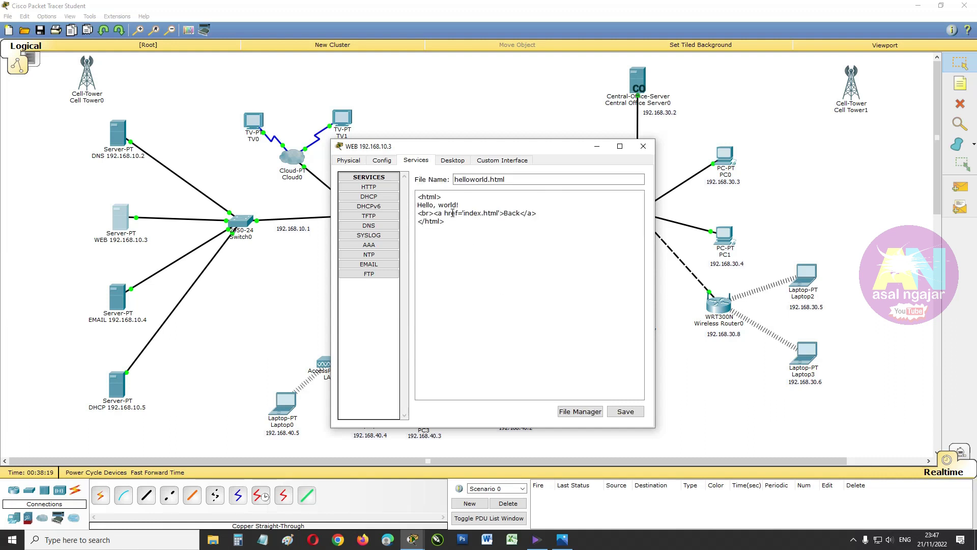
pyautogui.moveTo(432, 205); pyautogui.dragTo(417, 205)
pyautogui.write('KOTA CILAMAYA, KOTA PENUH ')
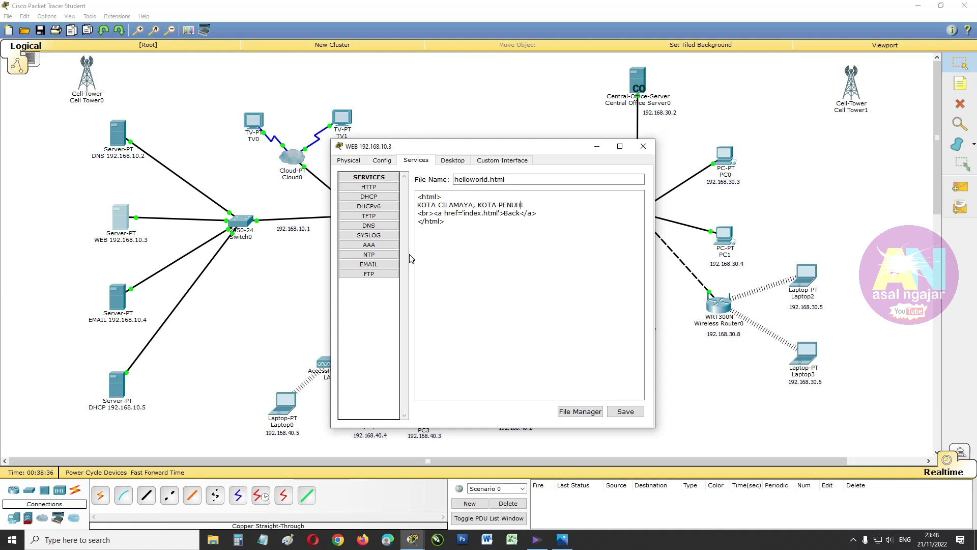
pyautogui.write('CERITA')
# Change the "Back" link text in helloworld.html to "KEMBALI" and save the page, overwriting the existing file
pyautogui.moveTo(504, 214); pyautogui.dragTo(519, 216)
pyautogui.write('KEMBALI')
pyautogui.click(639, 414)
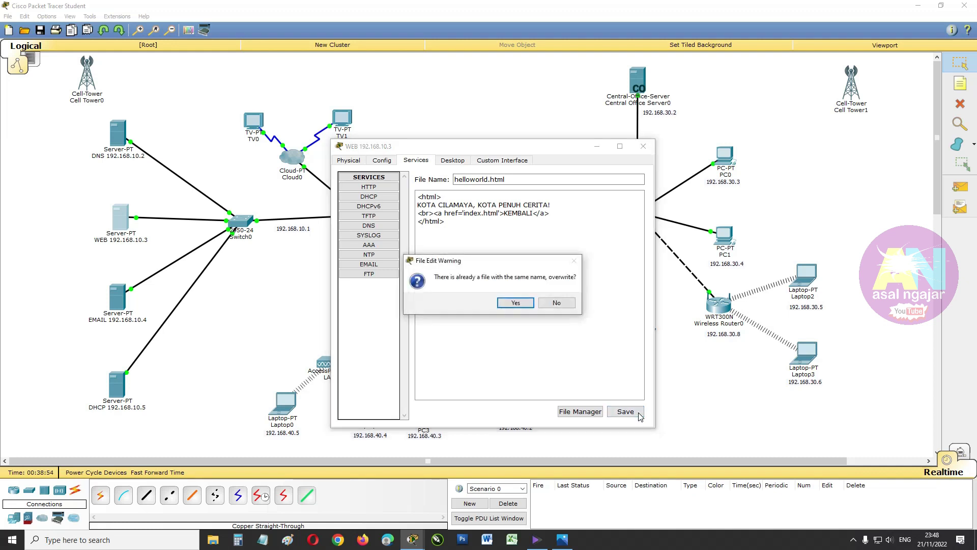
pyautogui.click(516, 304)
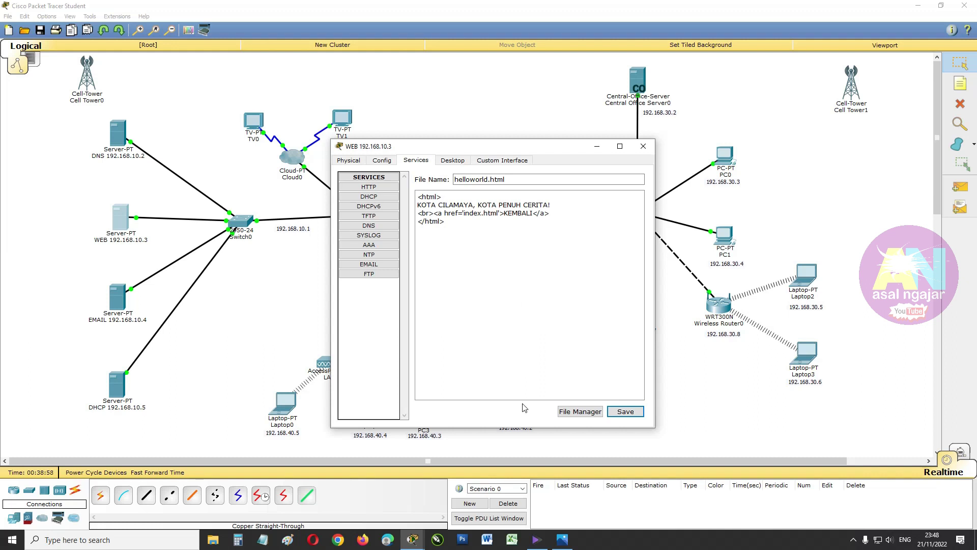
# Open the WEB server's image.html page for editing and replace the heading "Image of Cisco Logo" with "PETA CILAMAYA"
pyautogui.click(569, 411)
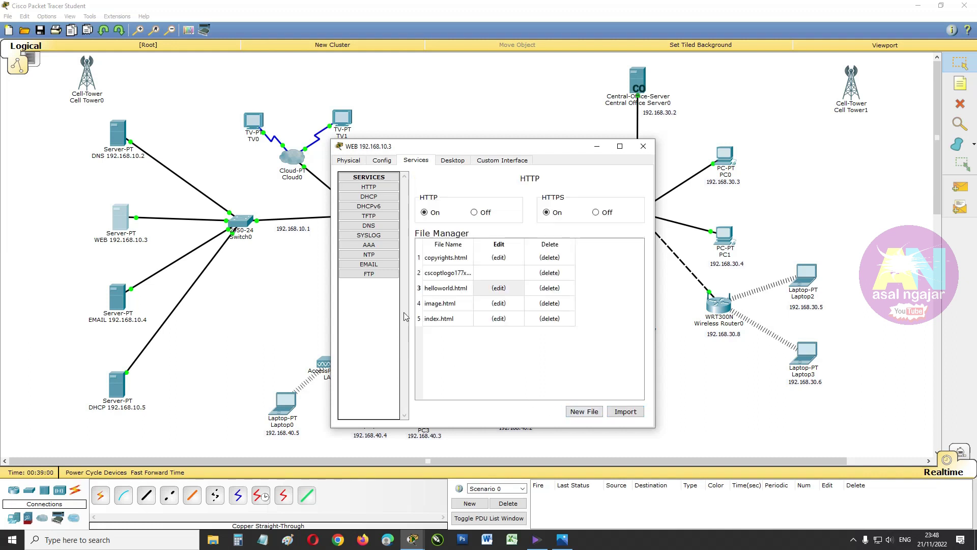
pyautogui.click(504, 305)
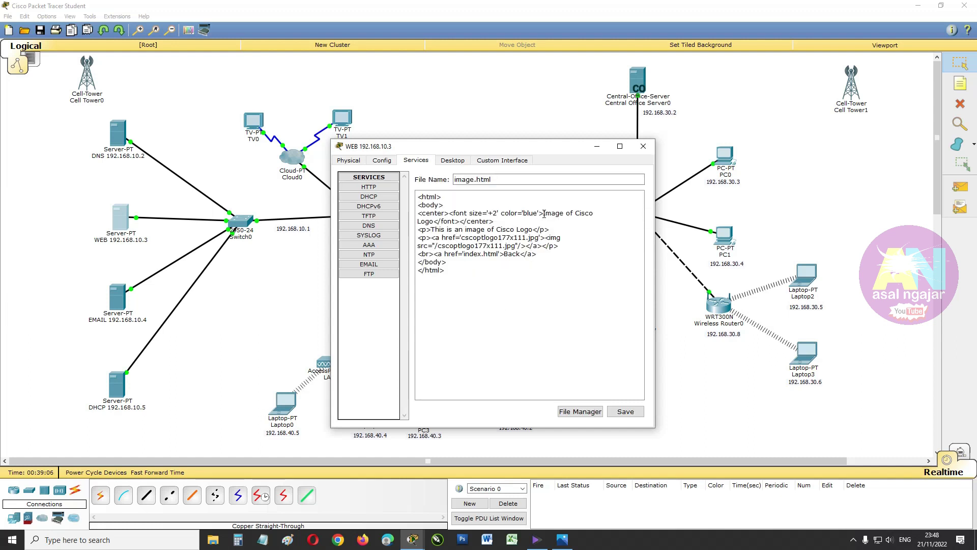
pyautogui.moveTo(543, 215); pyautogui.dragTo(436, 230)
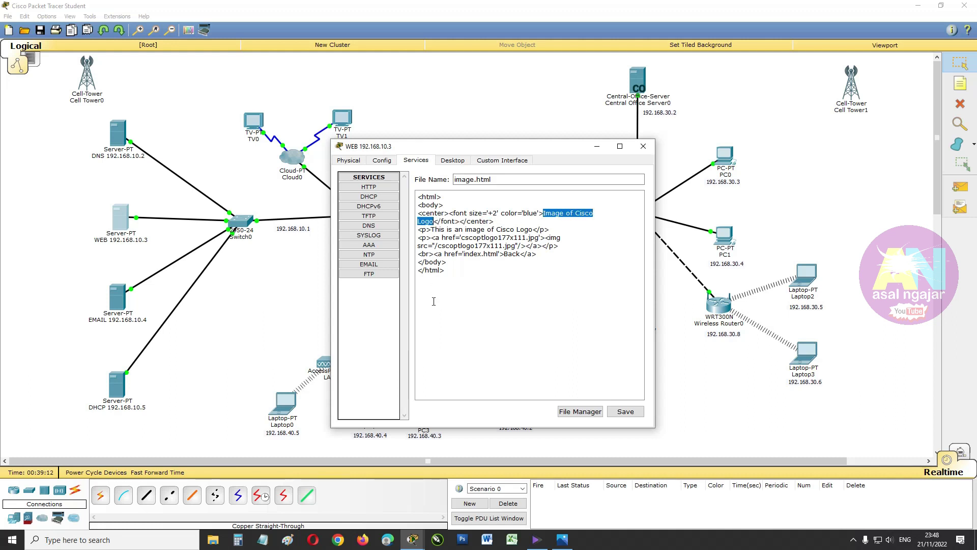
pyautogui.write('PETA C')
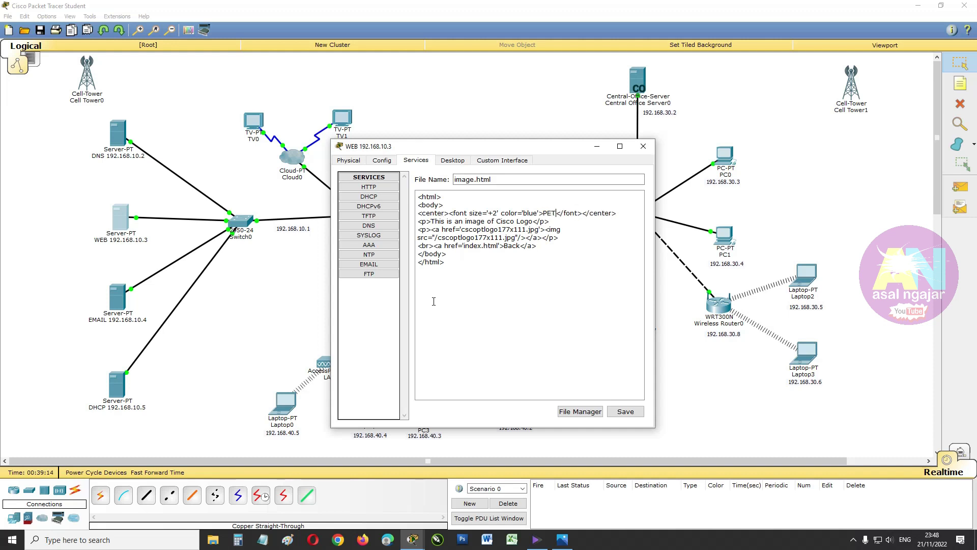
pyautogui.write('ILAMAYA')
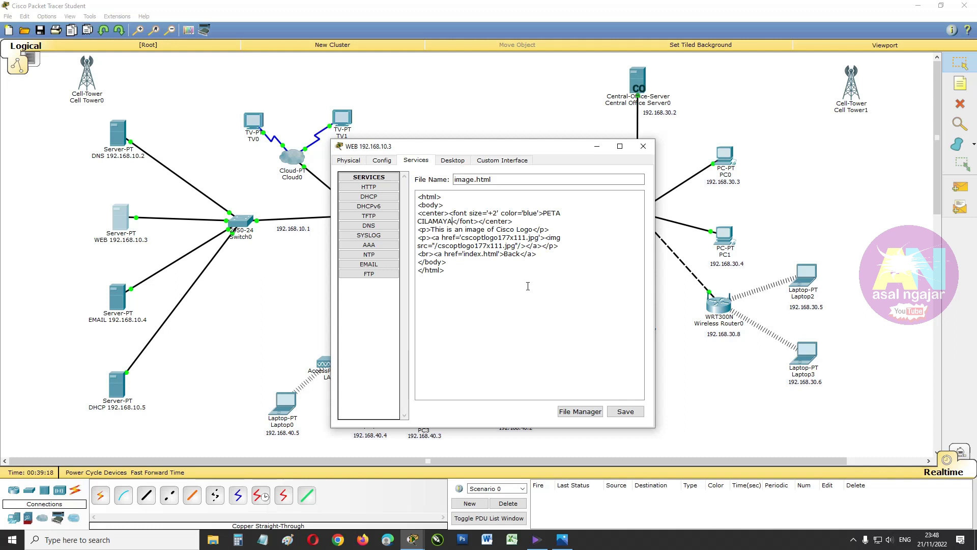
# Replace the paragraph text below the heading in image.html with "PETA KECAMATAN CILAMAYA WETAN DAN CILAMAYA KULON"
pyautogui.moveTo(432, 231); pyautogui.dragTo(533, 231)
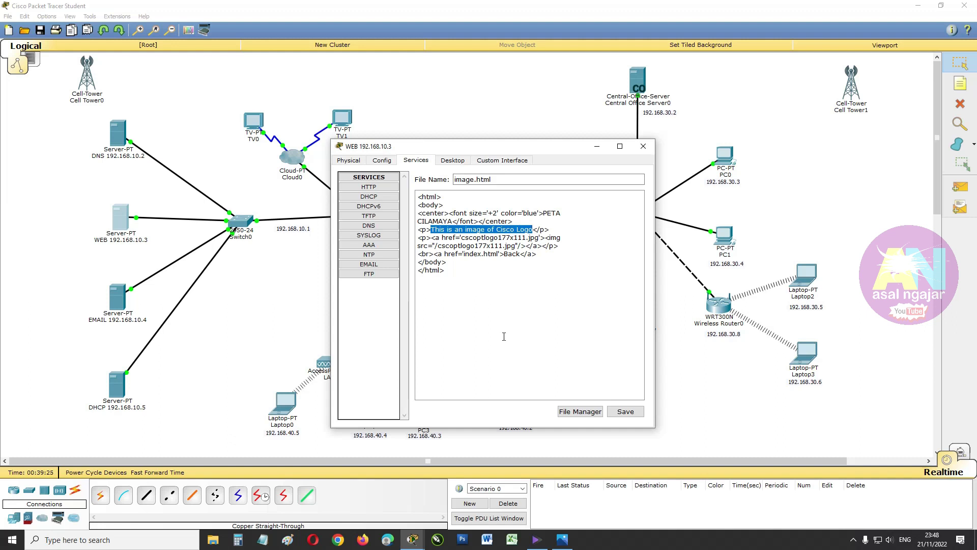
pyautogui.write('PETA KE')
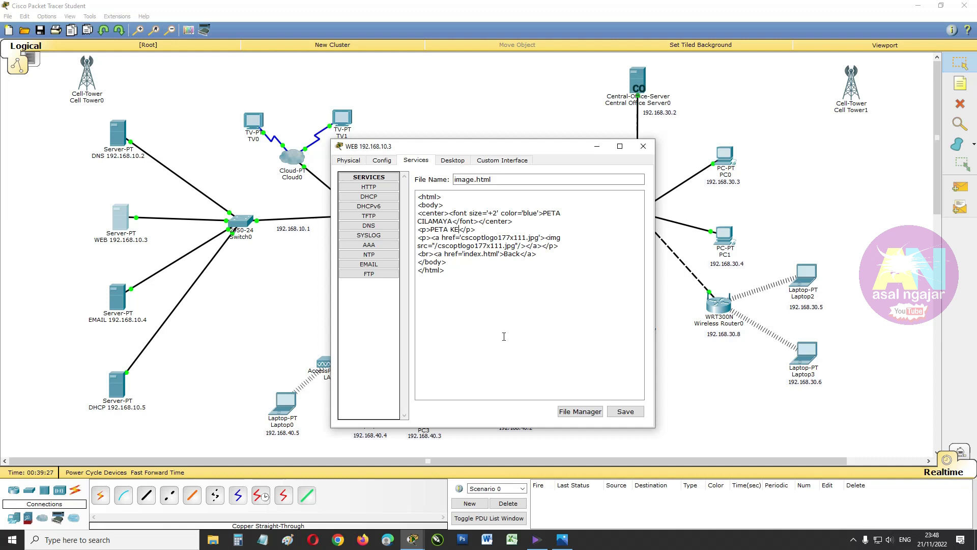
pyautogui.write('CAMATAN CILAMAYA WETAN DAN')
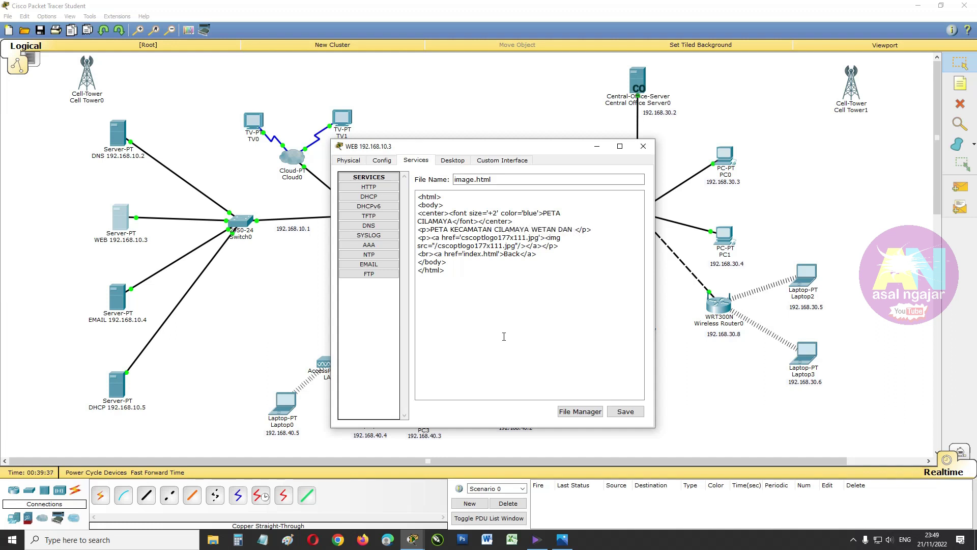
pyautogui.write(' CILAMAYA KULON')
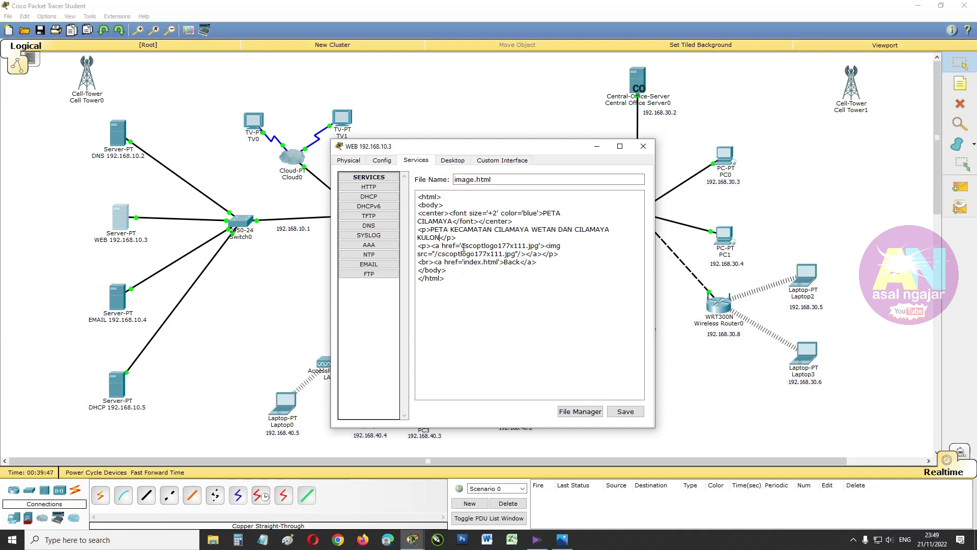
# Change both the link target and the image source in image.html to cilamaya.jpg
pyautogui.moveTo(462, 248); pyautogui.dragTo(527, 247)
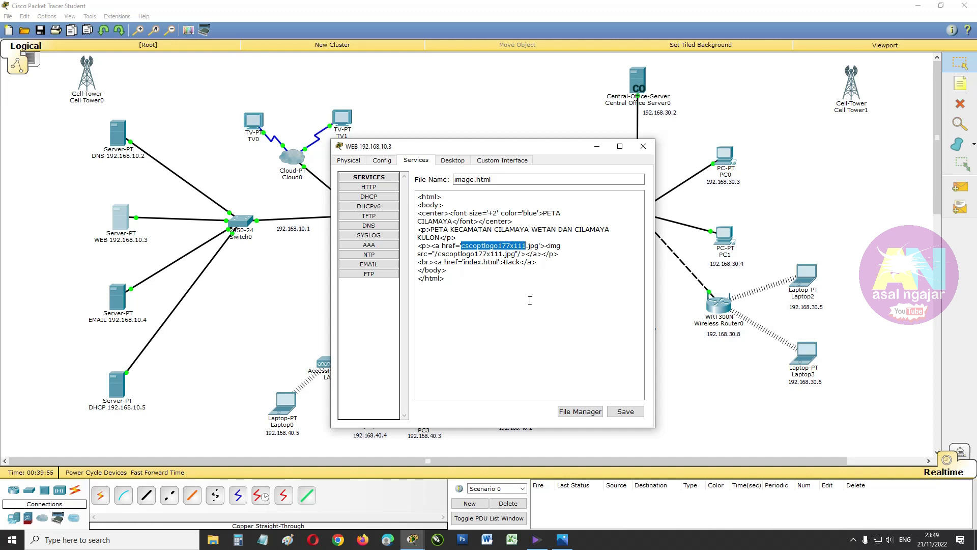
pyautogui.write('cilamaya')
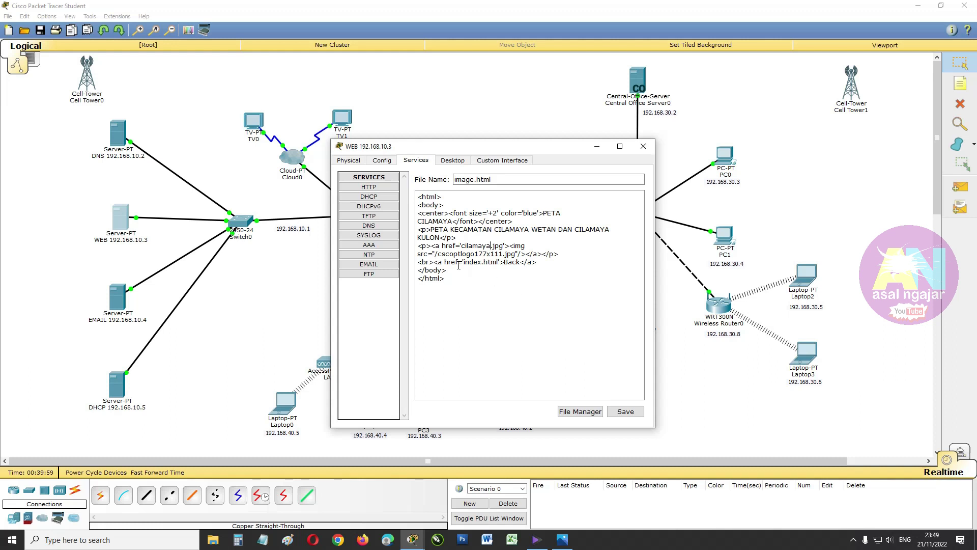
pyautogui.moveTo(439, 255); pyautogui.dragTo(504, 257)
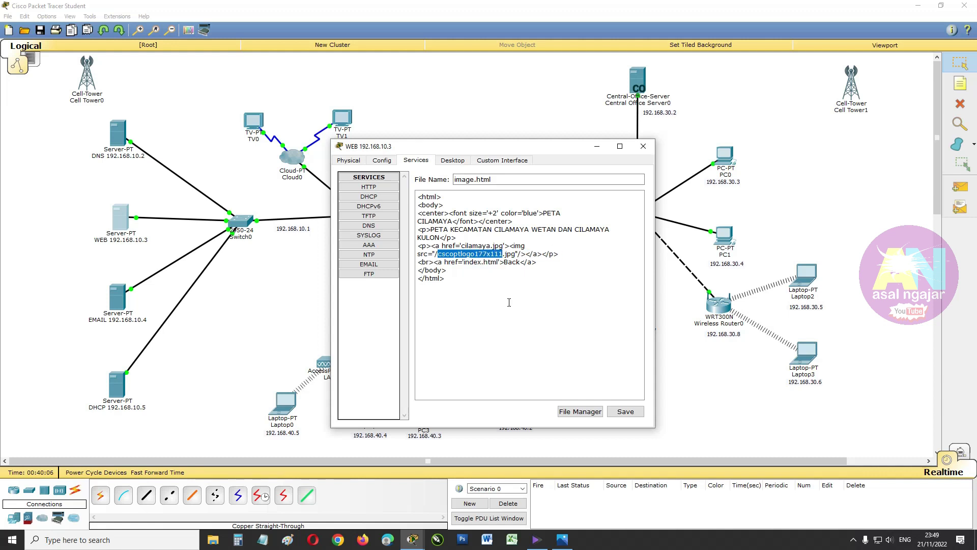
pyautogui.write('cilamaya')
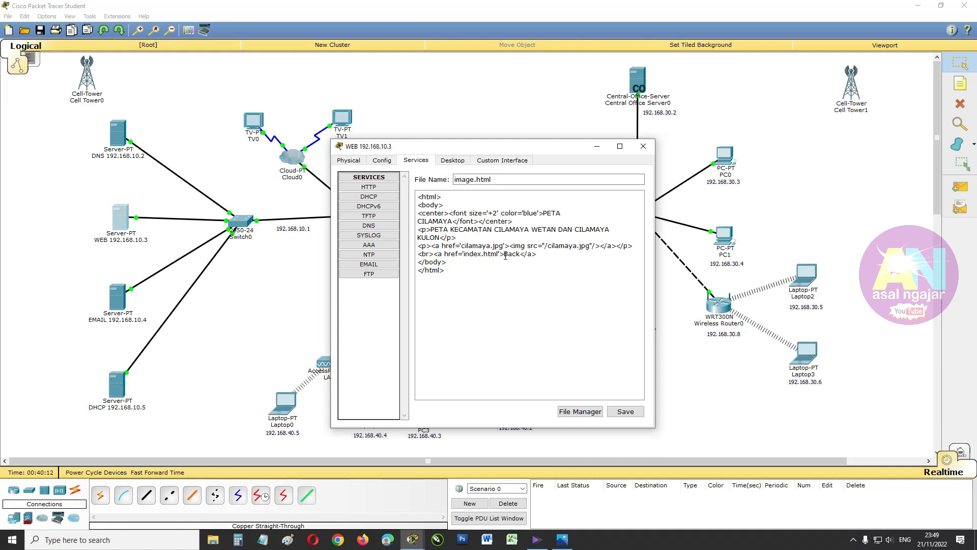
# Change the "Back" link text in image.html to "Kembali" and save the page, overwriting the existing file
pyautogui.moveTo(504, 255); pyautogui.dragTo(520, 256)
pyautogui.write('Kembali')
pyautogui.click(626, 413)
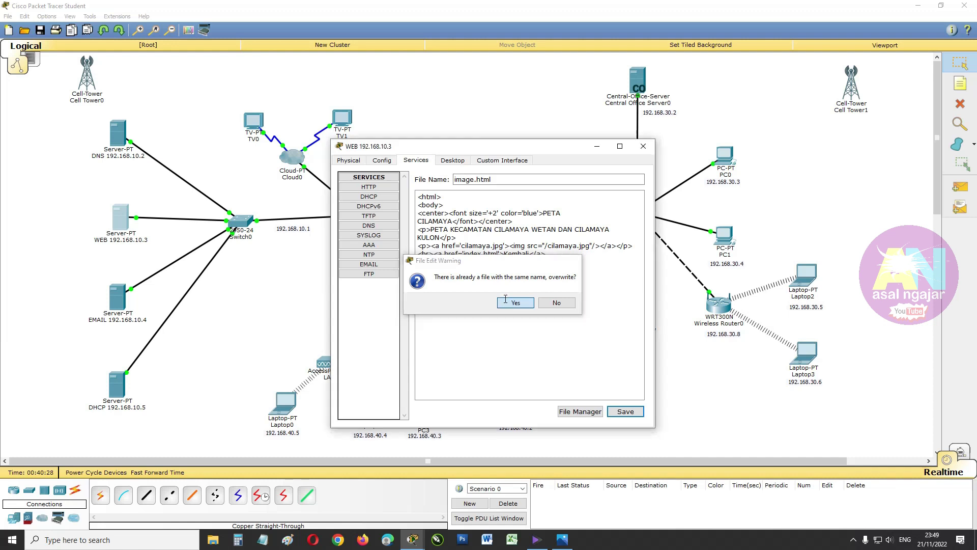
pyautogui.click(507, 302)
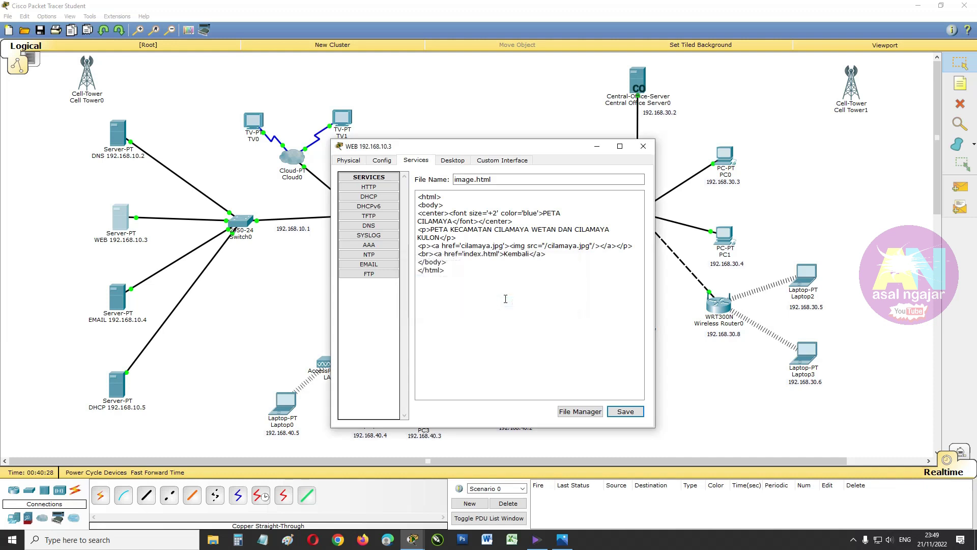
# Open index.html for editing and replace the centred title "Cisco Packet Tracer" with "KOTA CILAMAYA"
pyautogui.click(570, 414)
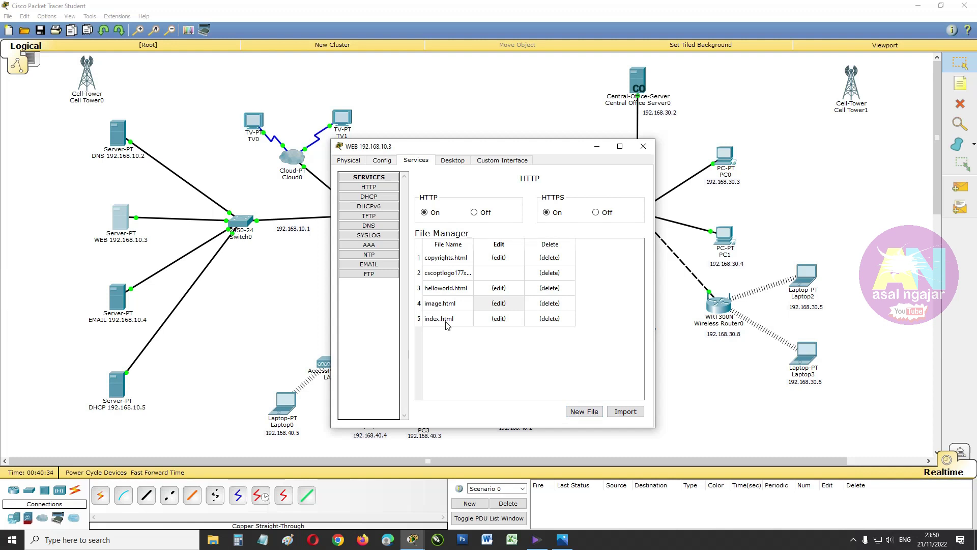
pyautogui.click(500, 318)
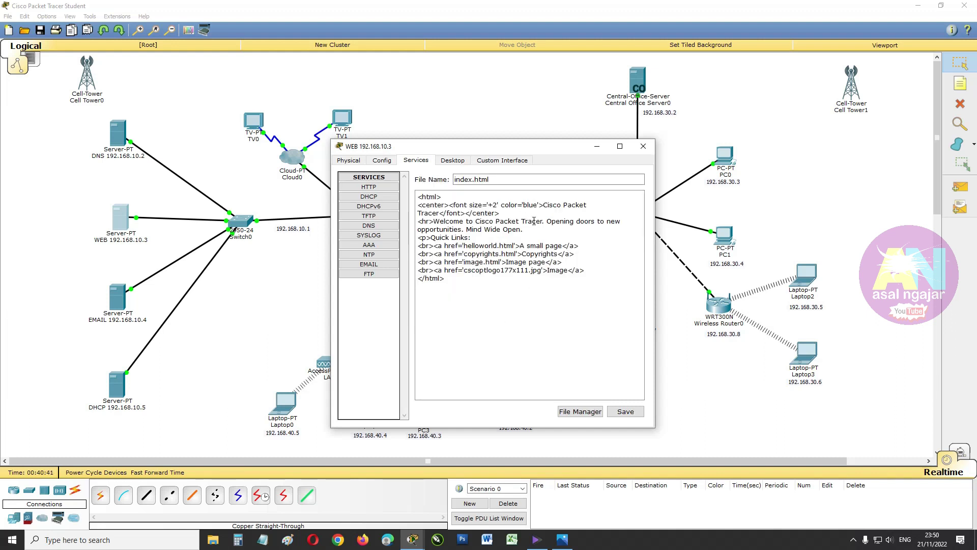
pyautogui.moveTo(543, 205); pyautogui.dragTo(439, 212)
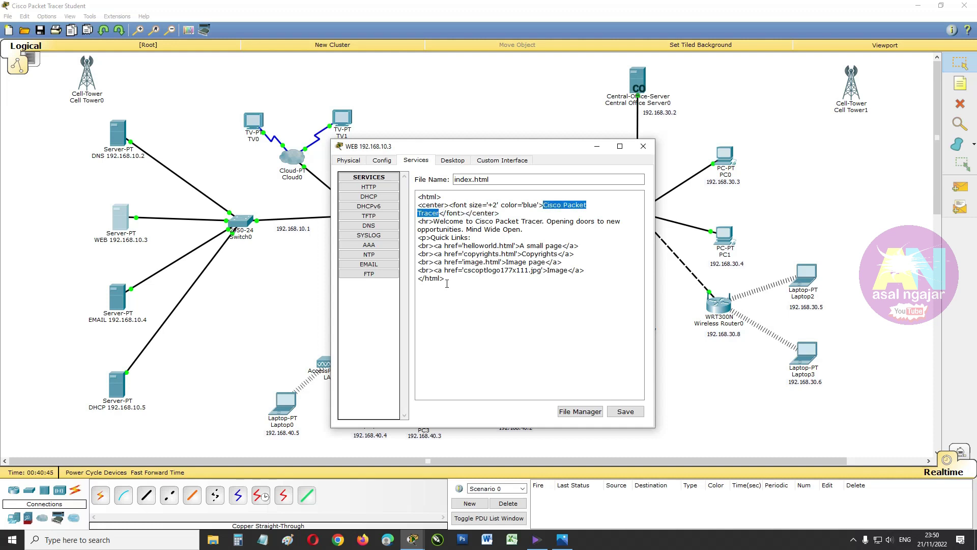
pyautogui.write('KOTA ')
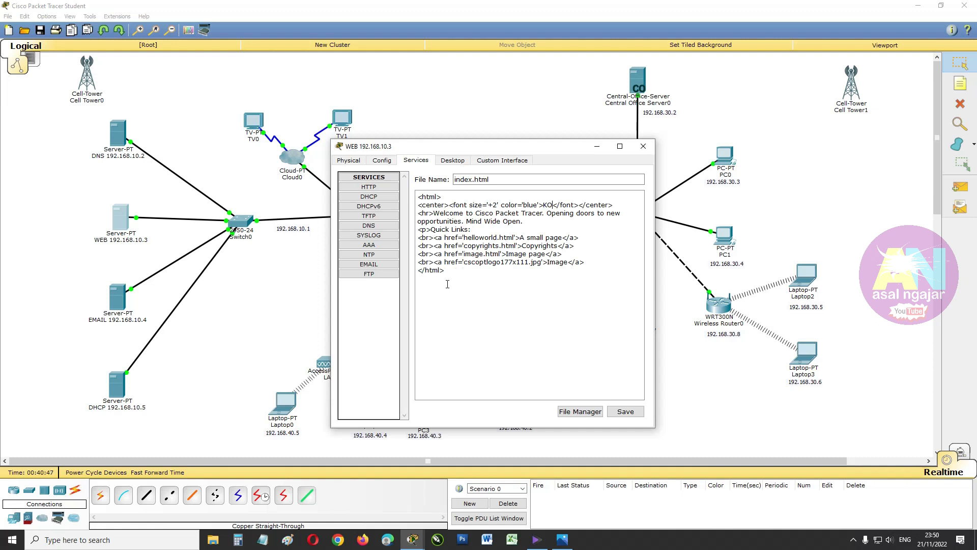
pyautogui.write('BILA')
pyautogui.press('BackSpace')
pyautogui.press('BackSpace')
pyautogui.press('BackSpace')
pyautogui.press('BackSpace')
pyautogui.write('CILAMAYA')
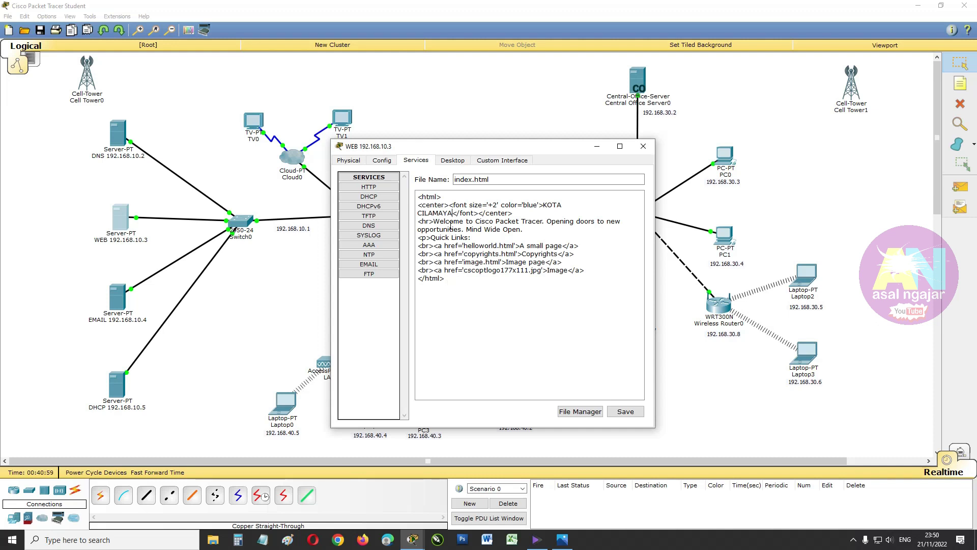
# Replace the welcome text in index.html with "SELAMAT DATANG DI KOTA CILAMAYA."
pyautogui.moveTo(439, 222); pyautogui.dragTo(520, 230)
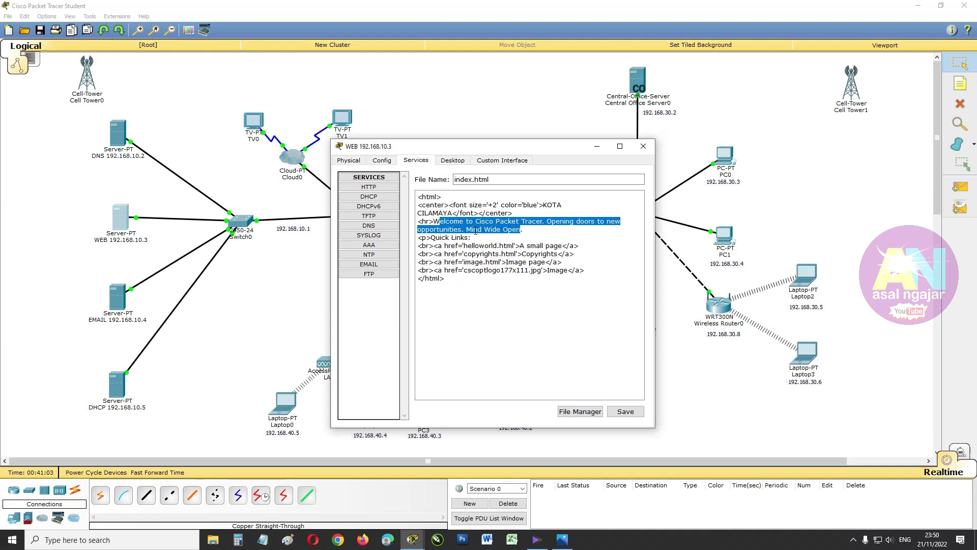
pyautogui.moveTo(433, 222); pyautogui.dragTo(521, 230)
pyautogui.write('SELAMAT ')
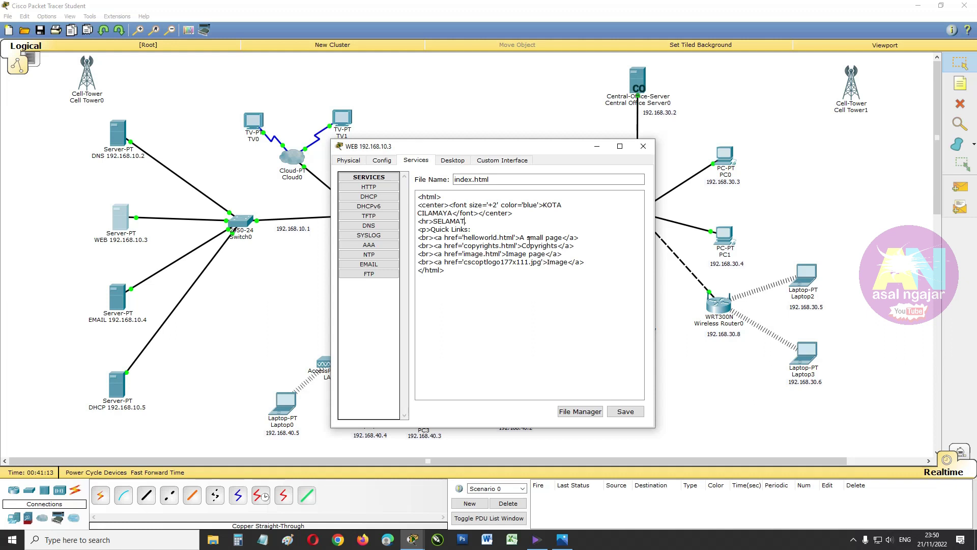
pyautogui.write('DATANG DI KOTA CILAMAYA.')
# Replace the "Quick Links" label in index.html with "BERANDA", keeping the colon after it
pyautogui.moveTo(432, 231); pyautogui.dragTo(469, 230)
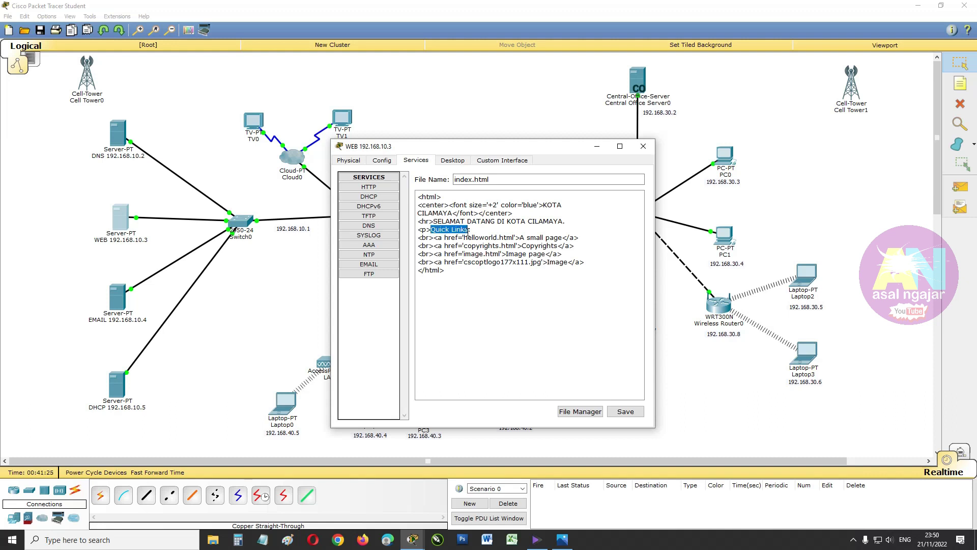
pyautogui.write('HALAMAN U')
pyautogui.press('BackSpace')
pyautogui.press('BackSpace')
pyautogui.press('BackSpace')
pyautogui.press('BackSpace')
pyautogui.press('BackSpace')
pyautogui.press('BackSpace')
pyautogui.press('BackSpace')
pyautogui.press('BackSpace')
pyautogui.press('BackSpace')
pyautogui.write('BERANDA:')
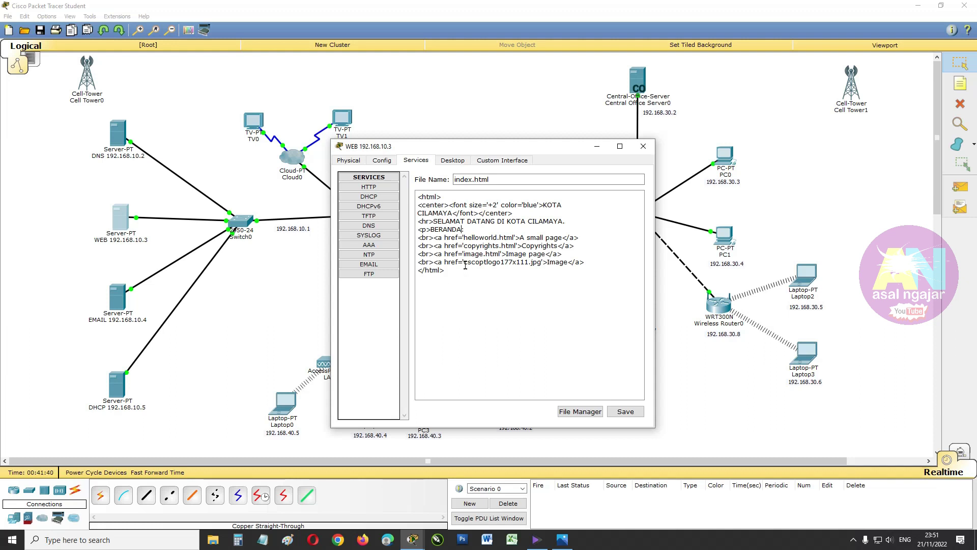
# Point the "Image" link in index.html to cilamaya.jpg, save the page over the existing file, and close the WEB server's window
pyautogui.moveTo(465, 264); pyautogui.dragTo(528, 266)
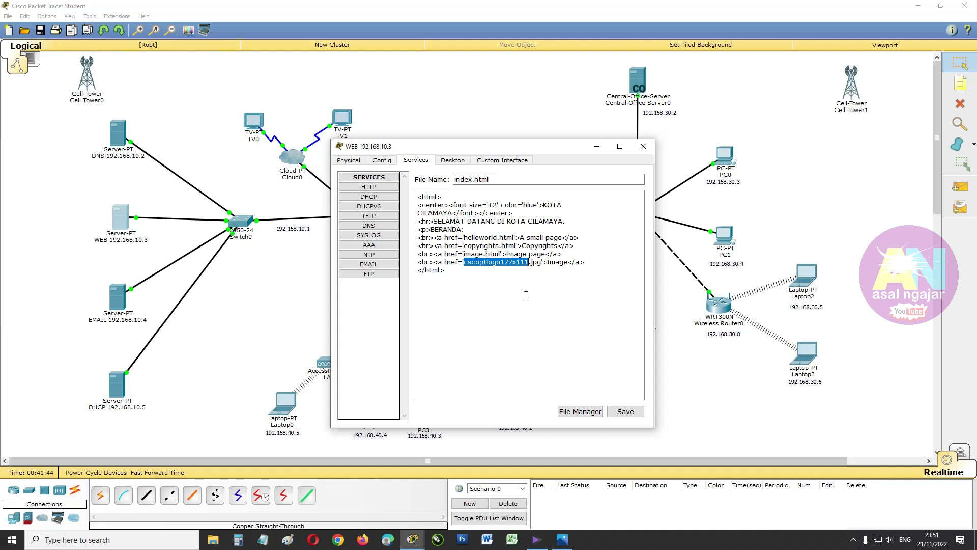
pyautogui.write('cilamaya')
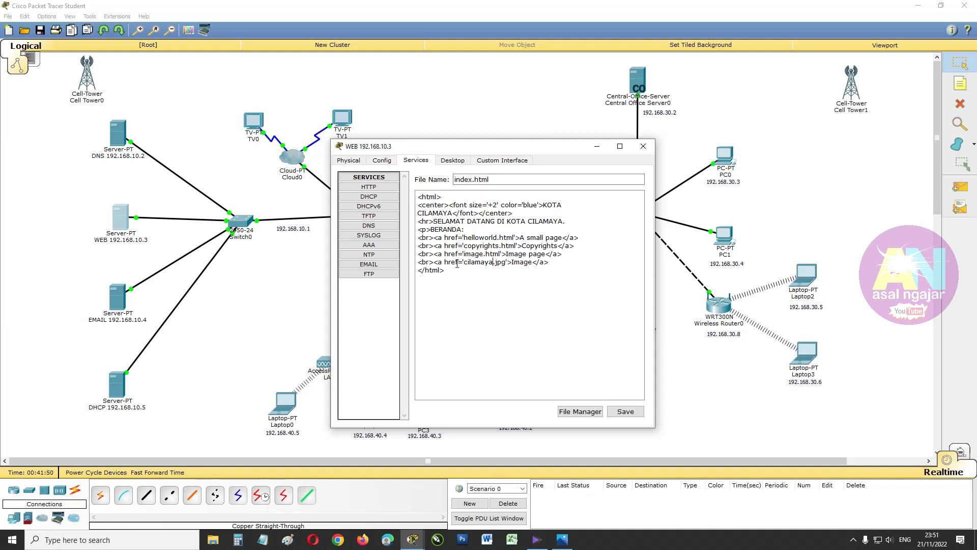
pyautogui.click(622, 414)
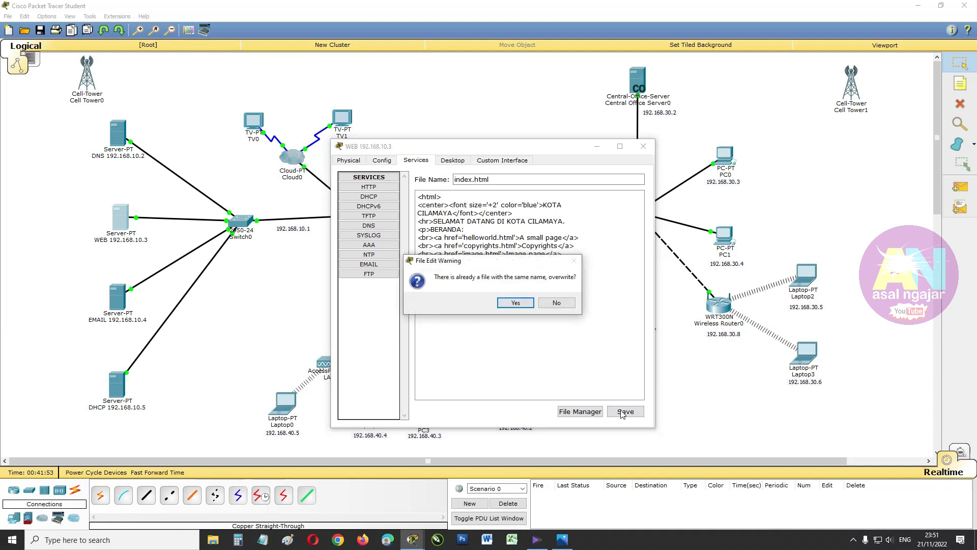
pyautogui.click(513, 304)
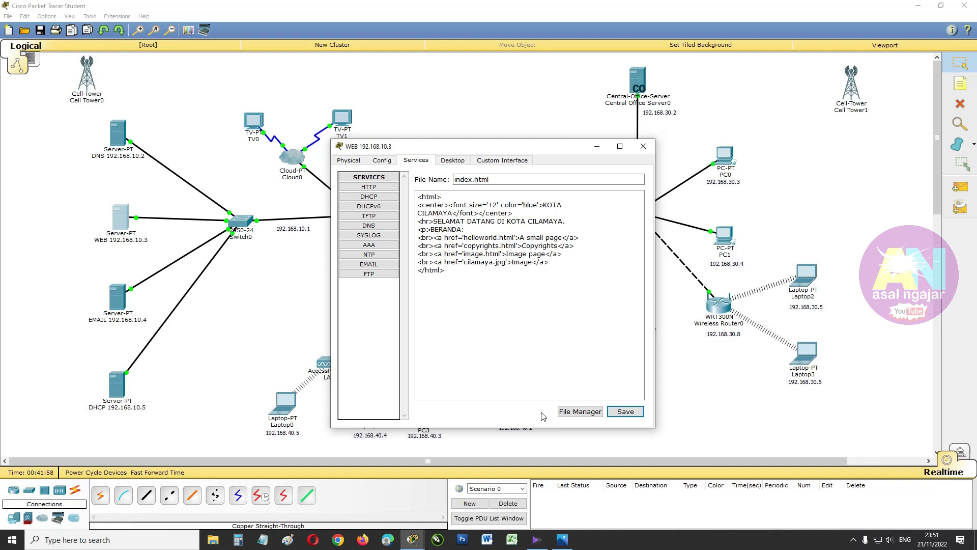
pyautogui.click(562, 412)
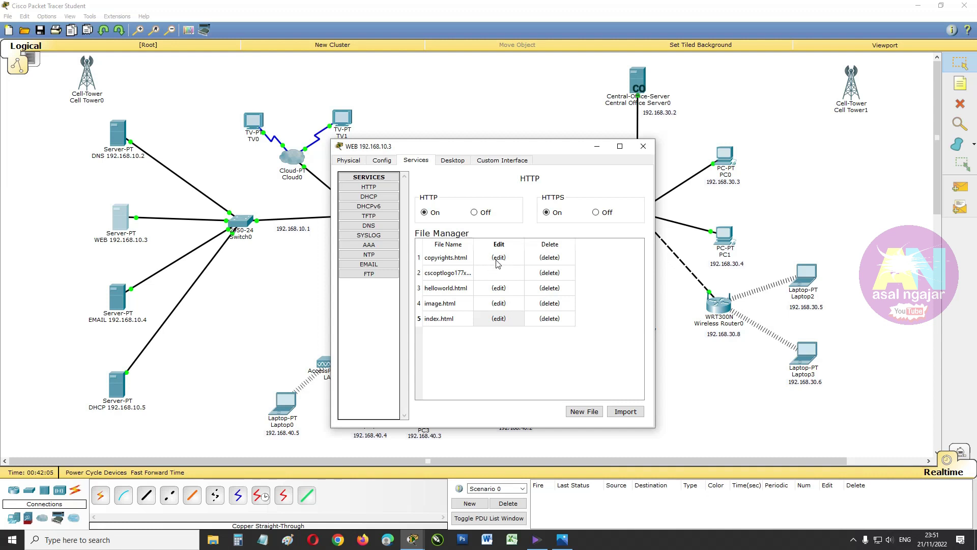
pyautogui.click(642, 149)
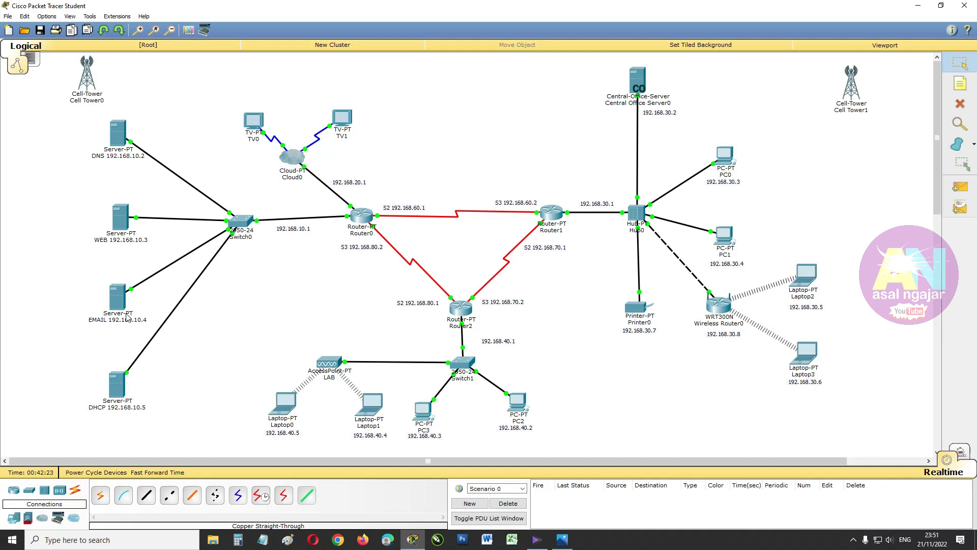
# Rename Laptop0 as AA and Laptop1 as BB in the 192.168.40.0 network
pyautogui.click(283, 426)
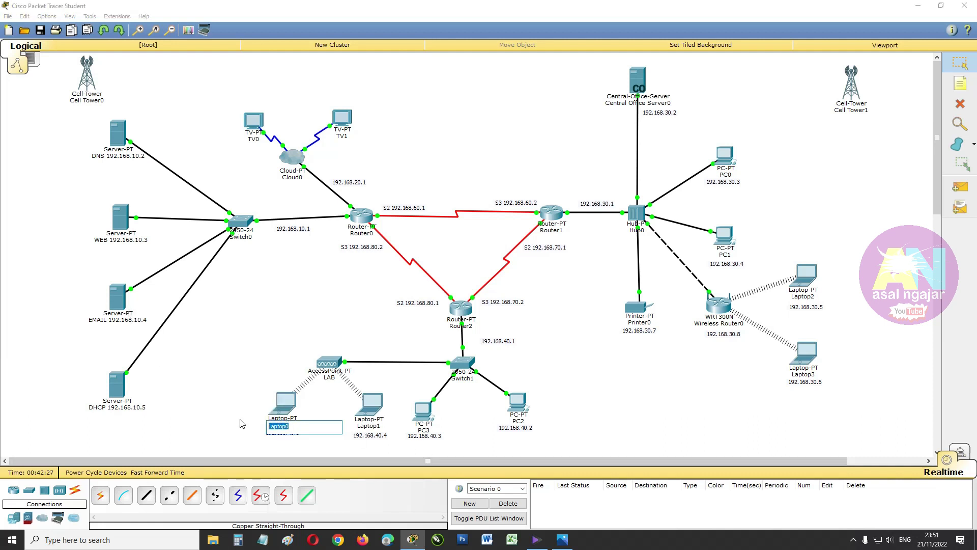
pyautogui.write('AA')
pyautogui.click(379, 426)
pyautogui.write('BB')
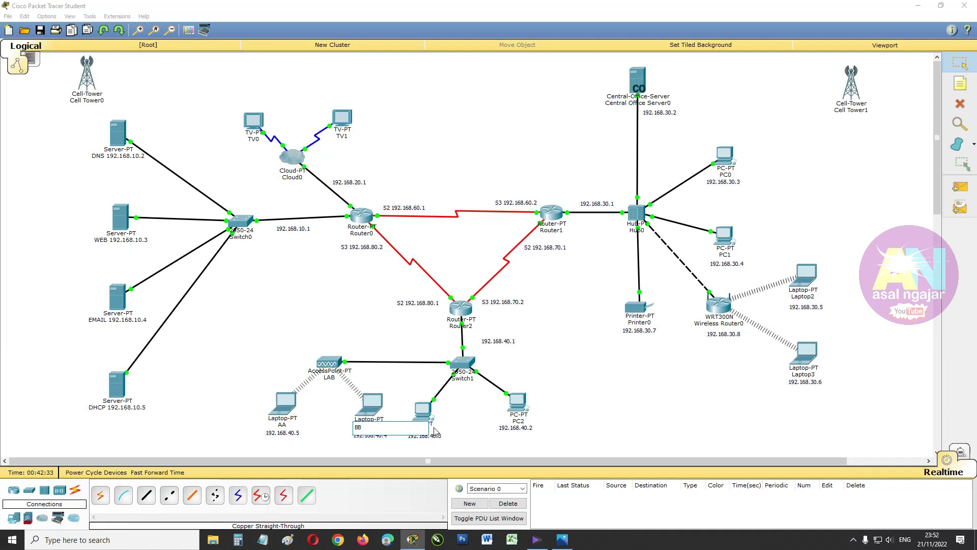
# Rename PC3 as CC and PC2 as DD in the 192.168.40.0 network
pyautogui.click(423, 410)
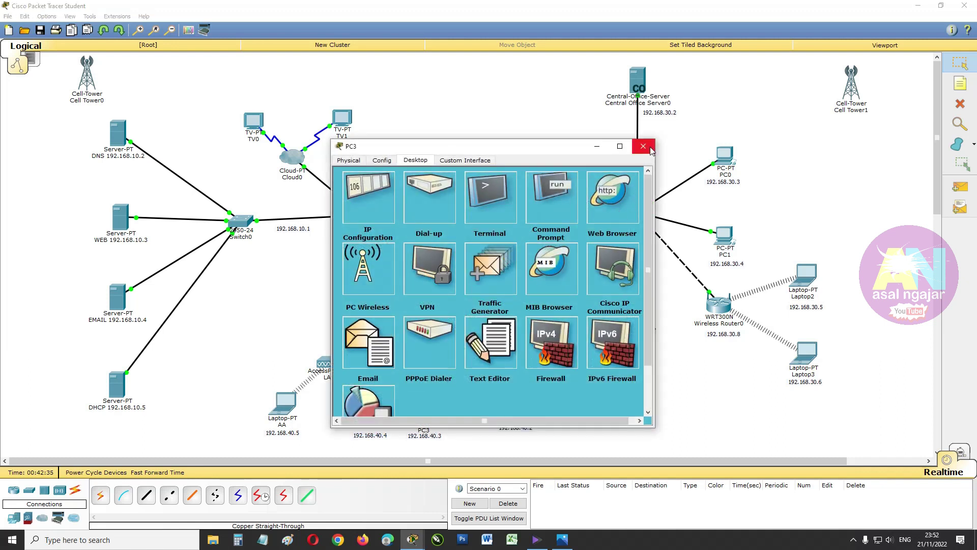
pyautogui.click(650, 147)
pyautogui.click(425, 431)
pyautogui.write('CC')
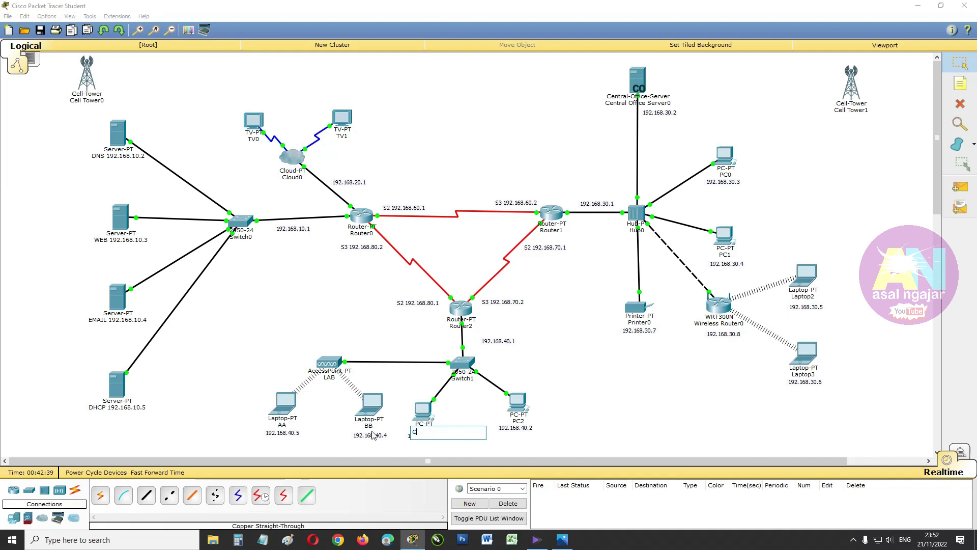
pyautogui.click(518, 421)
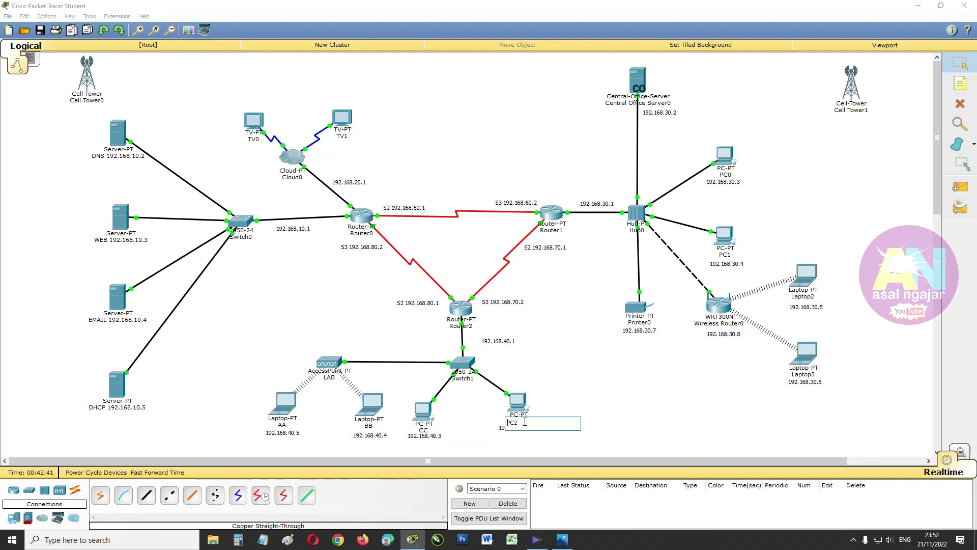
pyautogui.write('DD')
pyautogui.click(617, 426)
# Rename Laptop3 as EE and Laptop2 as FF in the 192.168.30.0 network
pyautogui.click(805, 375)
pyautogui.write('EE')
pyautogui.click(749, 377)
pyautogui.click(808, 300)
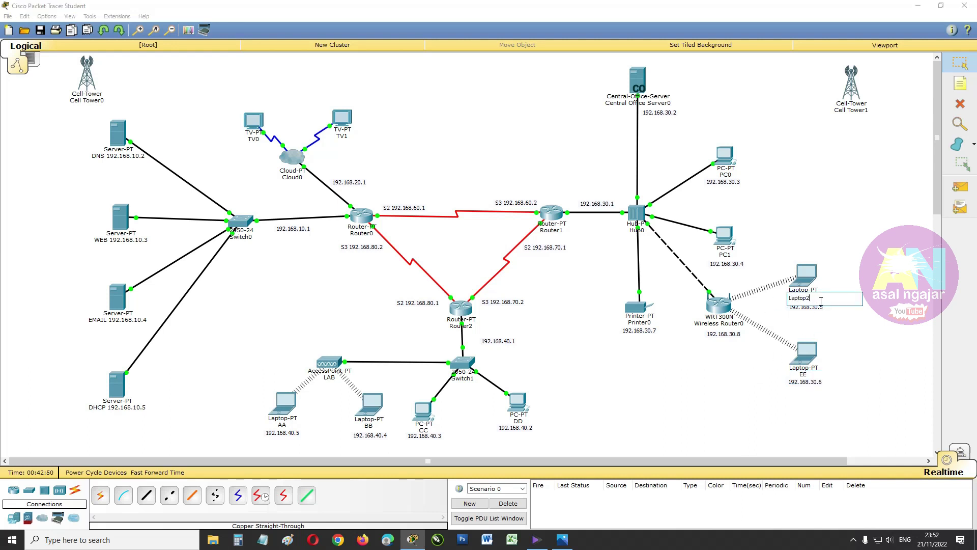
pyautogui.moveTo(812, 299); pyautogui.dragTo(775, 303)
pyautogui.write('FF')
# Rename PC1 as GG and PC0 as HH in the 192.168.30.0 network
pyautogui.click(733, 256)
pyautogui.moveTo(737, 256); pyautogui.dragTo(703, 257)
pyautogui.write('GG')
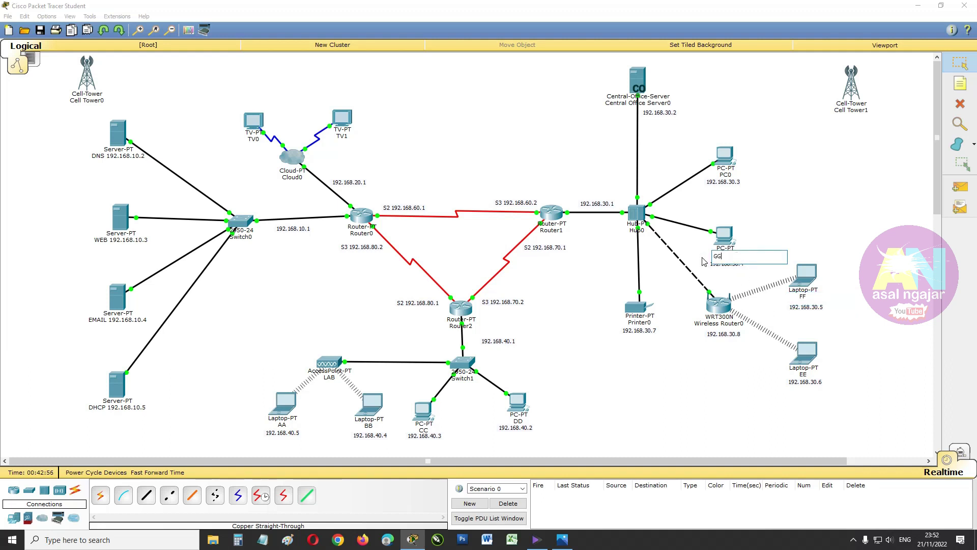
pyautogui.click(732, 175)
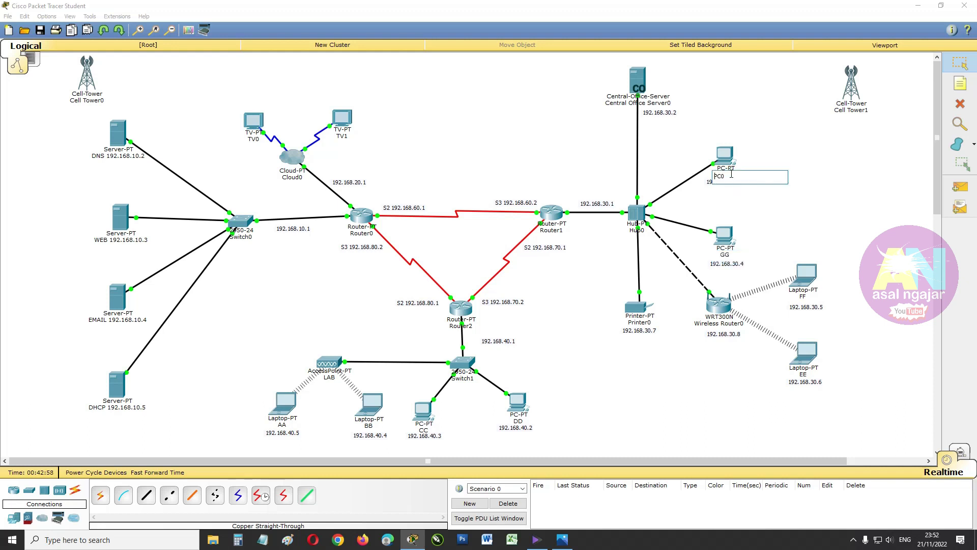
pyautogui.moveTo(735, 179); pyautogui.dragTo(684, 173)
pyautogui.write('HH')
pyautogui.press('Return')
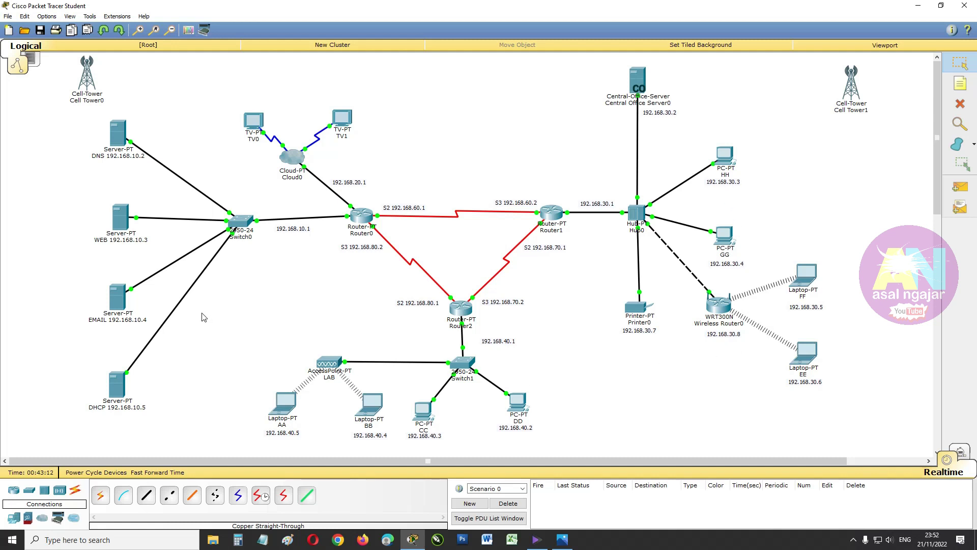
# Set the domain name of the EMAIL server's mail service to cilamaya.com
pyautogui.click(121, 305)
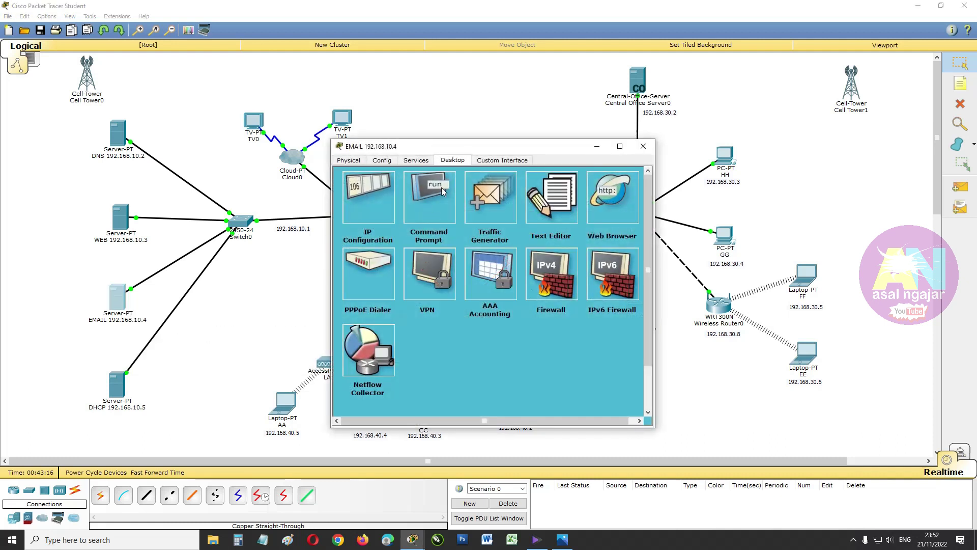
pyautogui.moveTo(475, 148); pyautogui.dragTo(572, 95)
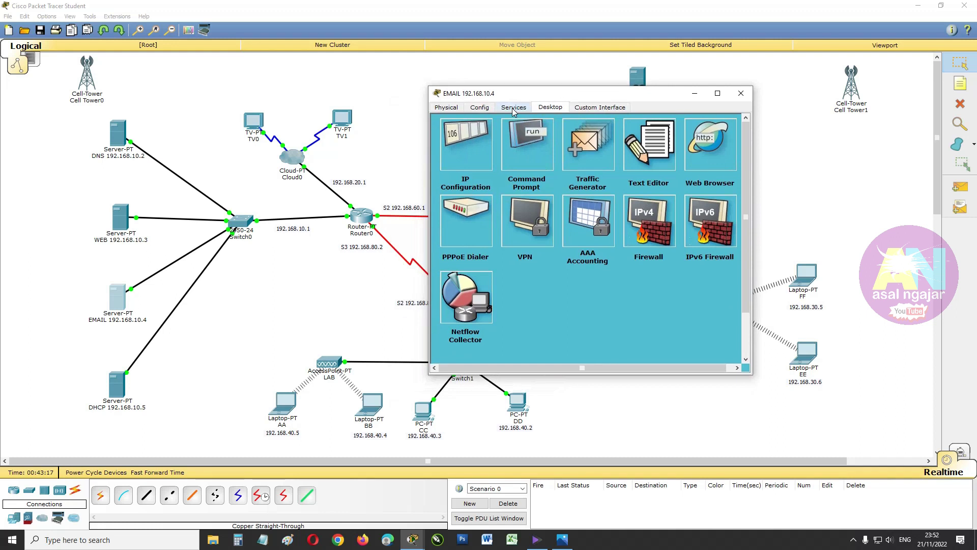
pyautogui.click(513, 107)
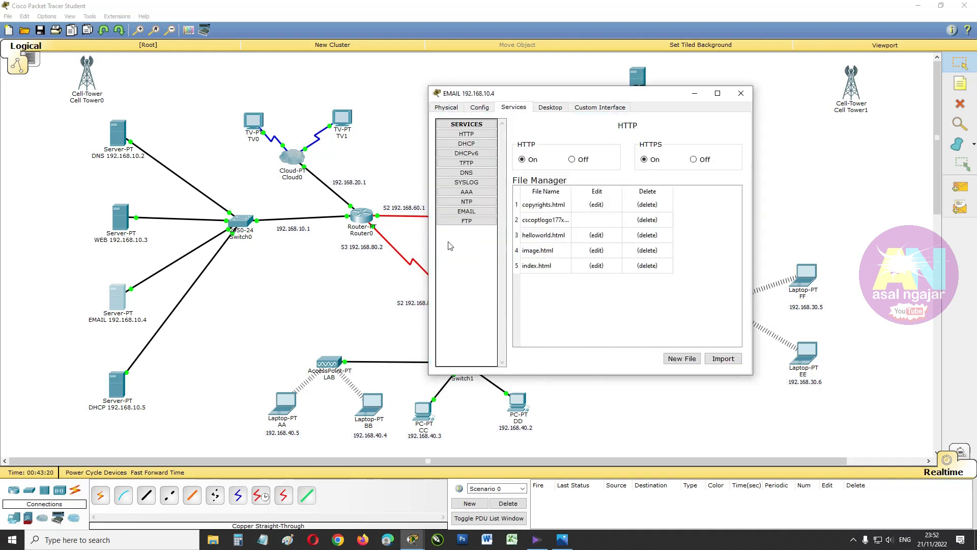
pyautogui.click(468, 212)
pyautogui.click(575, 170)
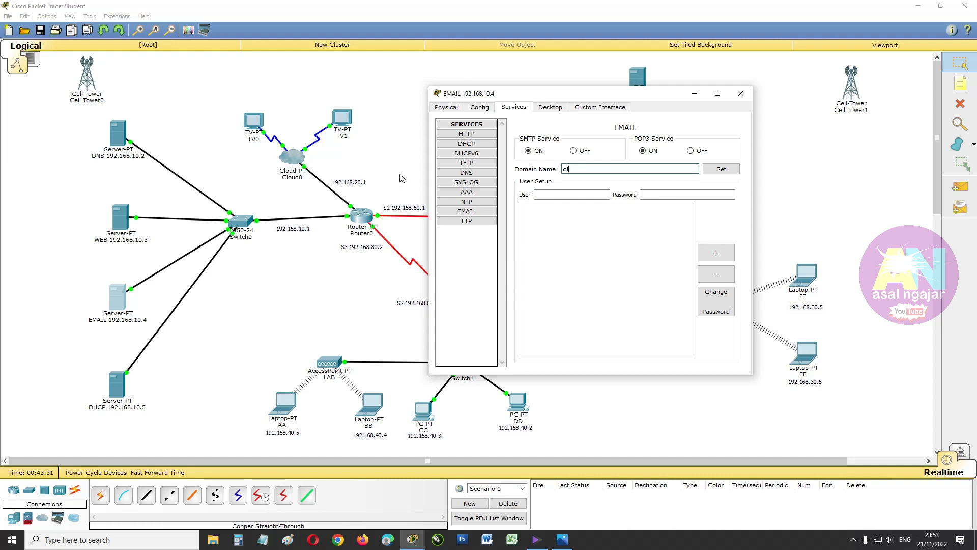
pyautogui.write('maya.com')
pyautogui.click(721, 171)
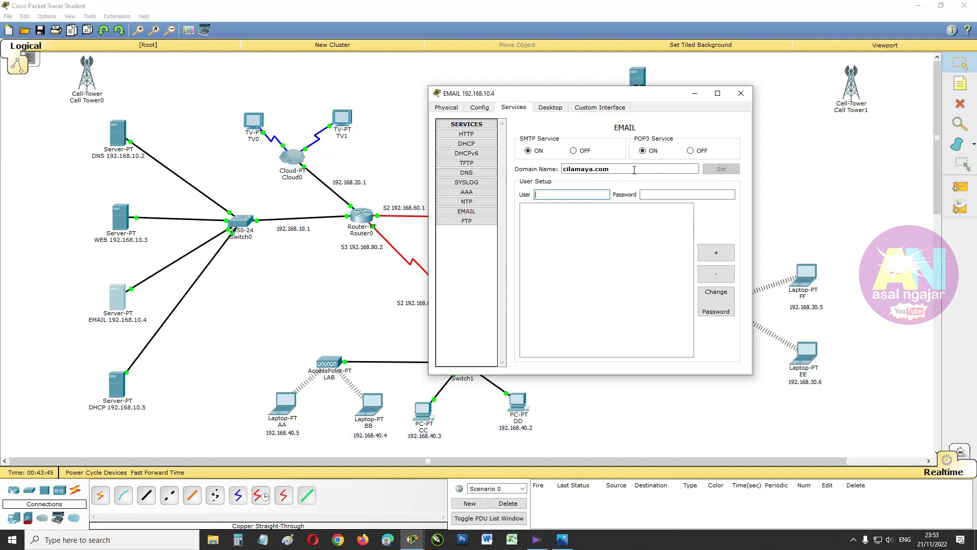
# Add the mail users aa and bb to the EMAIL server, entering the account password for each
pyautogui.moveTo(562, 97); pyautogui.dragTo(499, 80)
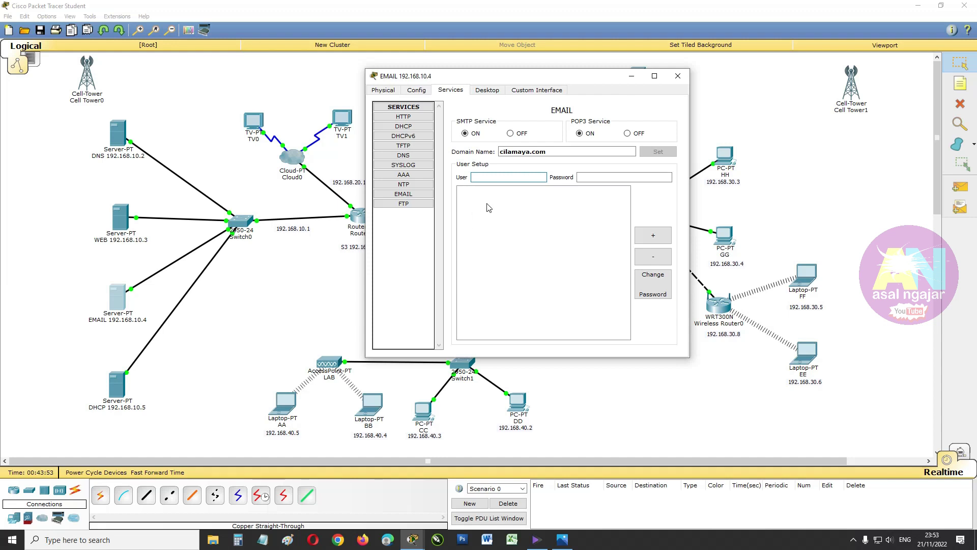
pyautogui.write('aa')
pyautogui.click(626, 178)
pyautogui.write('123')
pyautogui.click(653, 235)
pyautogui.click(524, 178)
pyautogui.write('bb')
pyautogui.click(602, 177)
pyautogui.write('123')
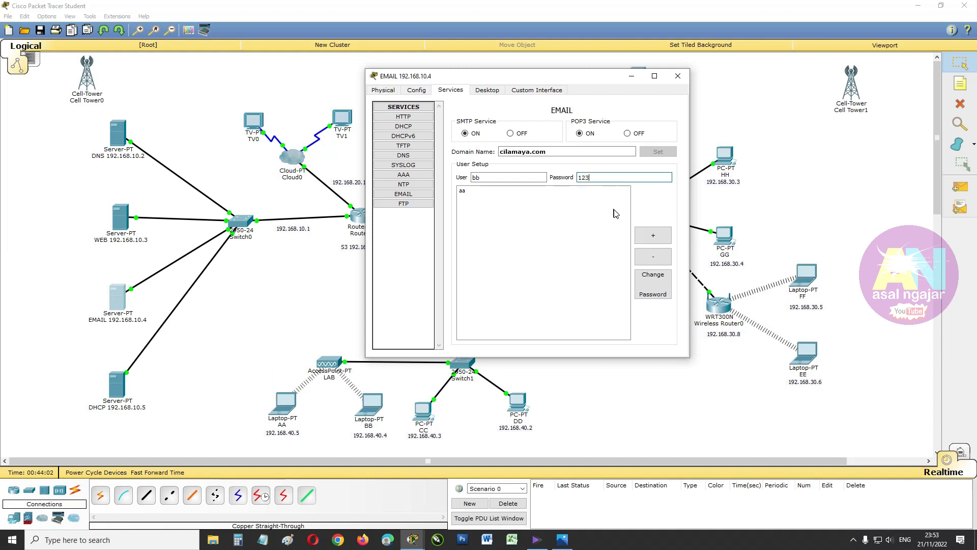
pyautogui.click(653, 235)
# Add the mail users cc and dd to the EMAIL server, entering the account password for each
pyautogui.click(515, 177)
pyautogui.write('cc')
pyautogui.click(597, 179)
pyautogui.write('123')
pyautogui.click(653, 236)
pyautogui.click(504, 178)
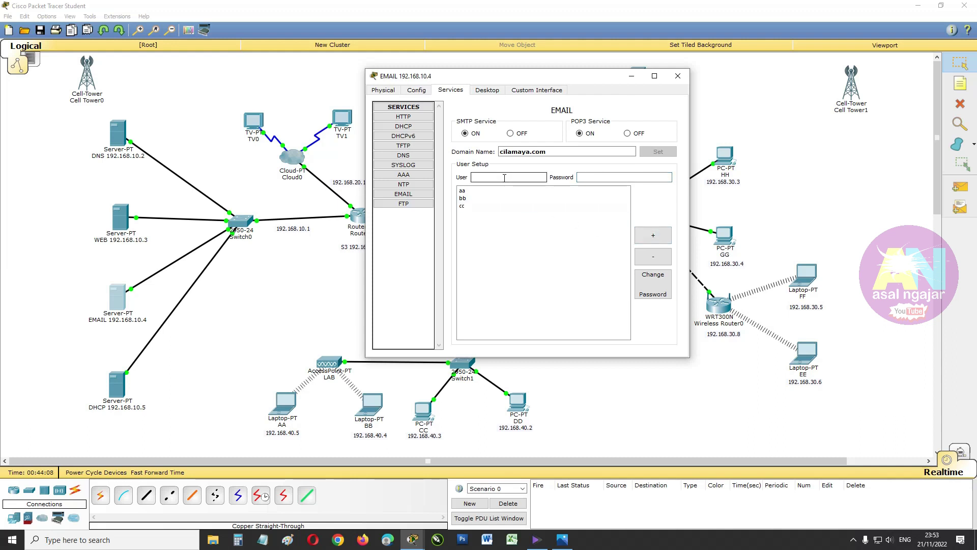
pyautogui.click(604, 177)
pyautogui.write('123')
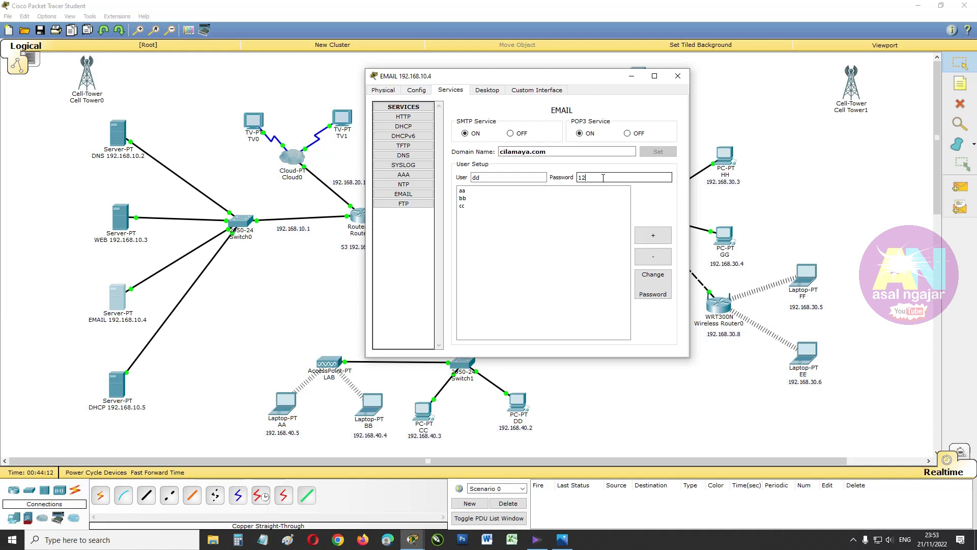
pyautogui.click(650, 239)
# Add the mail users ee and ff to the EMAIL server, entering the account password for each
pyautogui.click(509, 177)
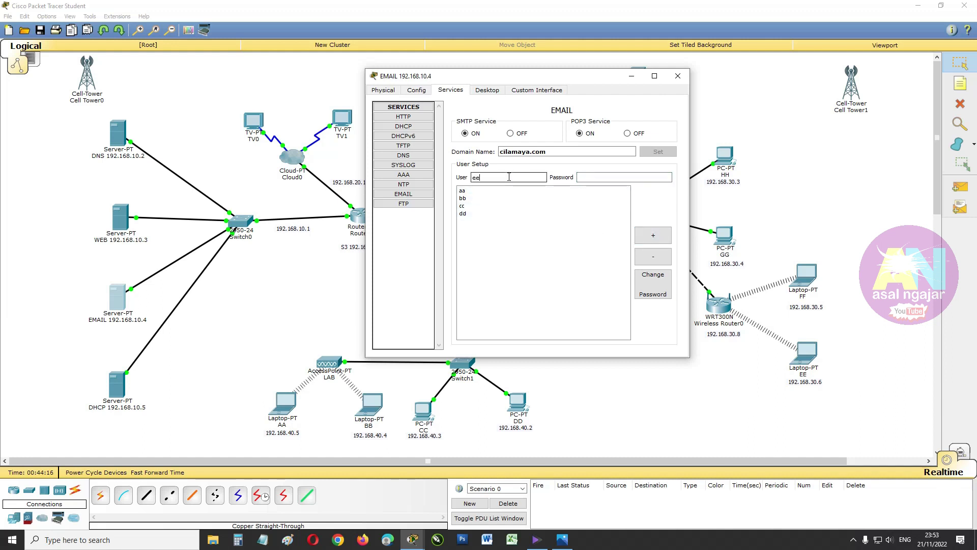
pyautogui.click(611, 177)
pyautogui.write('123')
pyautogui.click(657, 235)
pyautogui.click(513, 176)
pyautogui.write('ff')
pyautogui.click(586, 178)
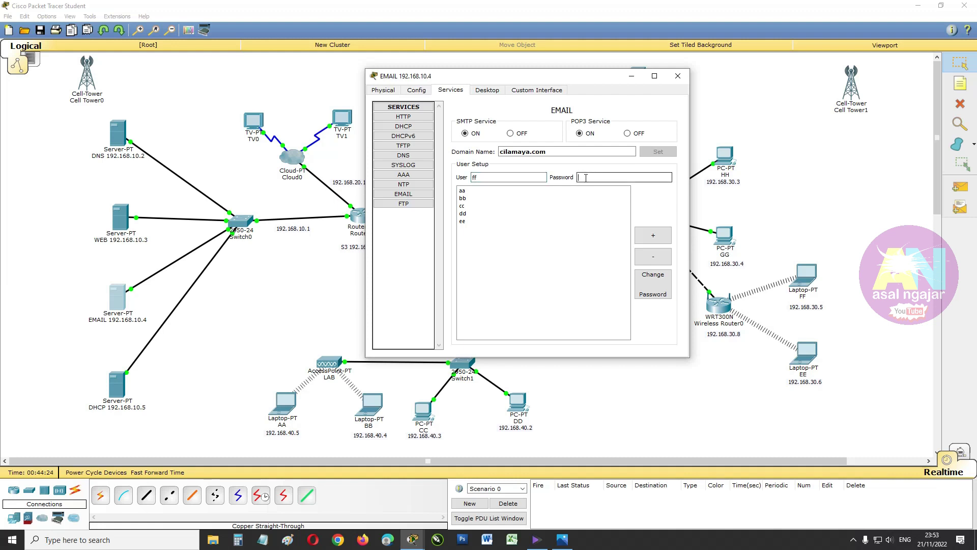
pyautogui.click(654, 235)
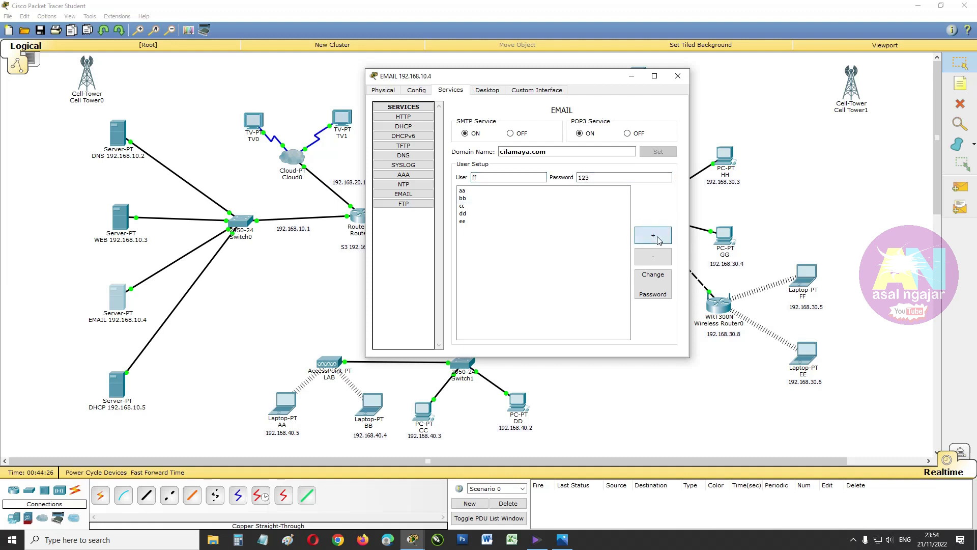
# Add the mail users gg and hh with their account passwords, and close the EMAIL server's window
pyautogui.click(521, 177)
pyautogui.write('gg')
pyautogui.click(595, 178)
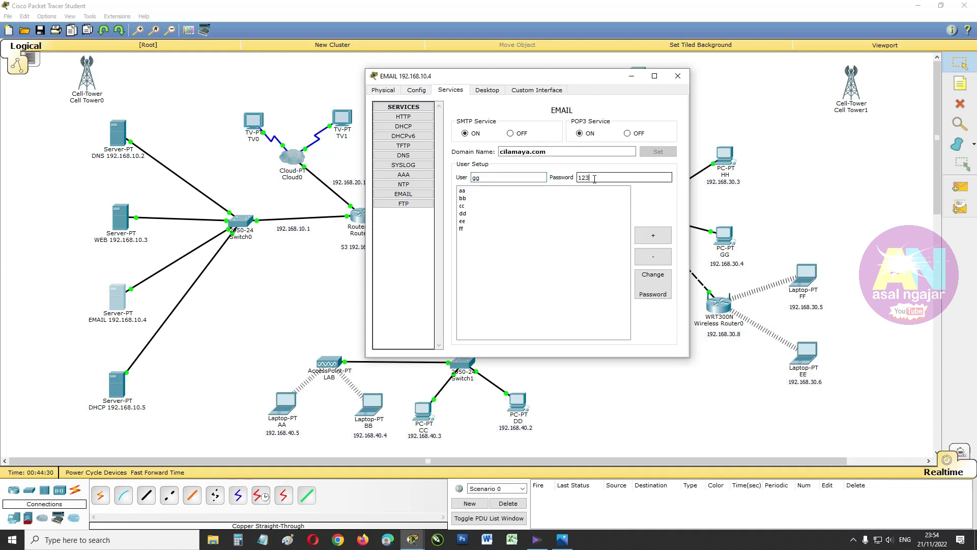
pyautogui.click(653, 235)
pyautogui.click(501, 178)
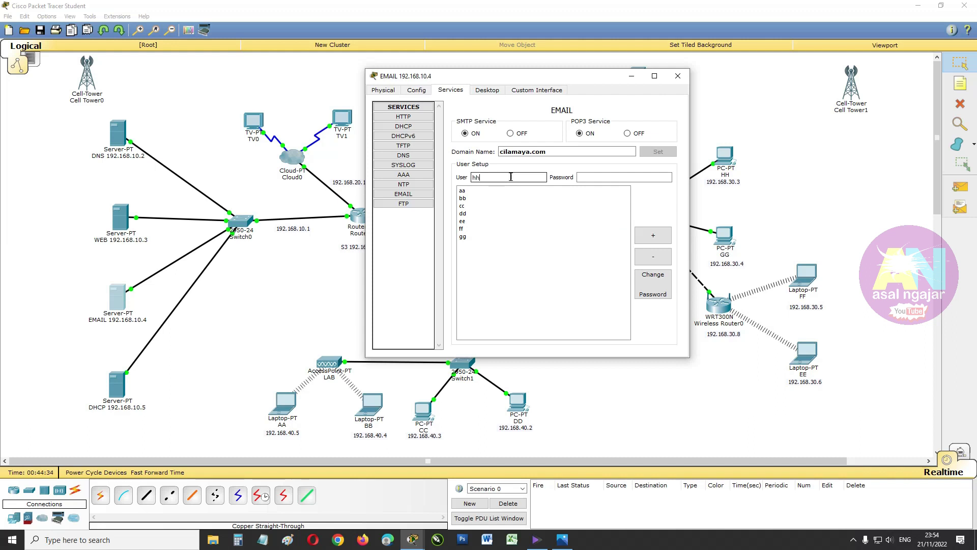
pyautogui.click(594, 177)
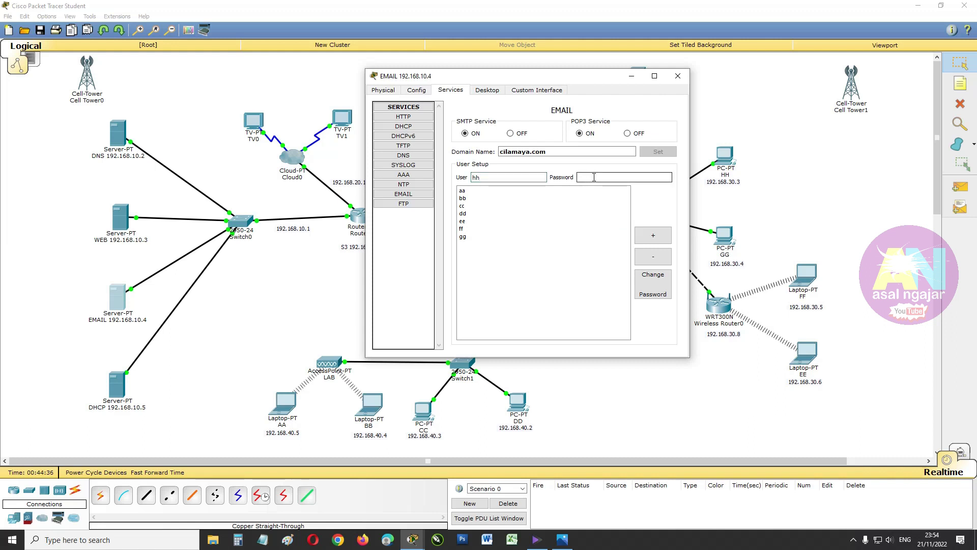
pyautogui.click(652, 235)
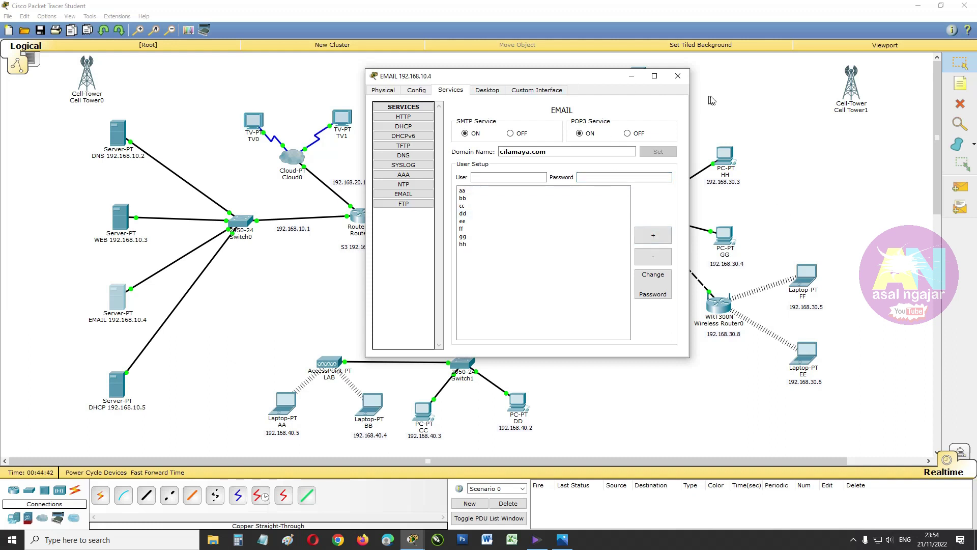
pyautogui.click(678, 76)
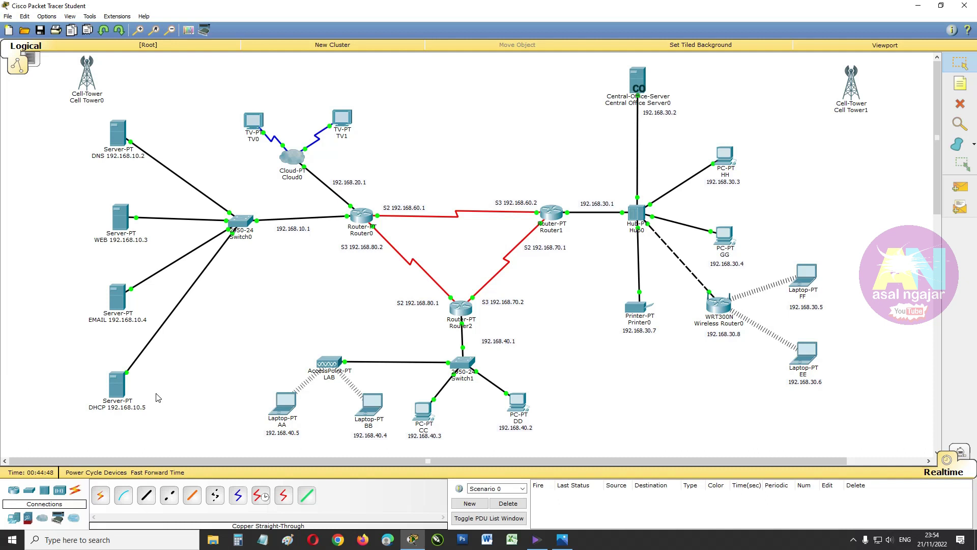
# Turn on the DHCP service on the DHCP server and save its serverPool settings
pyautogui.click(117, 388)
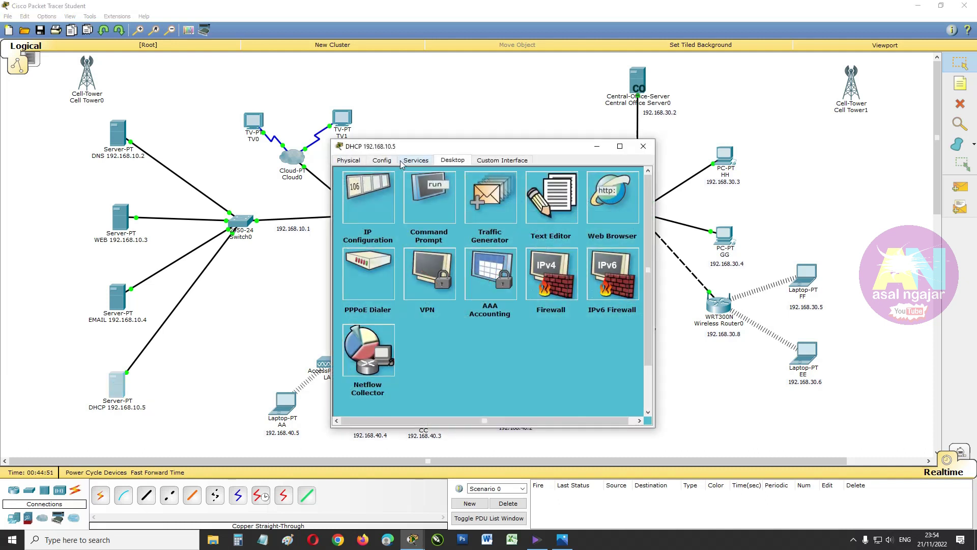
pyautogui.click(421, 161)
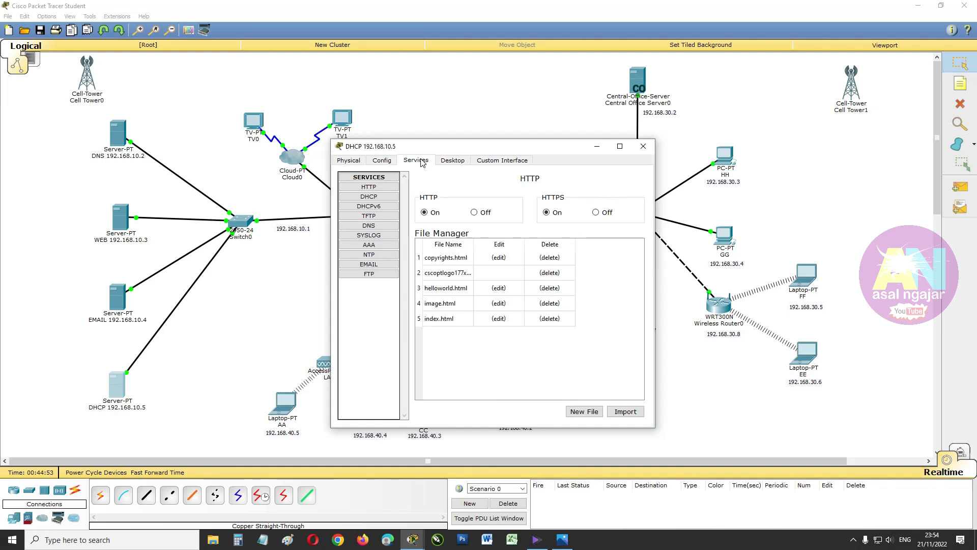
pyautogui.click(369, 197)
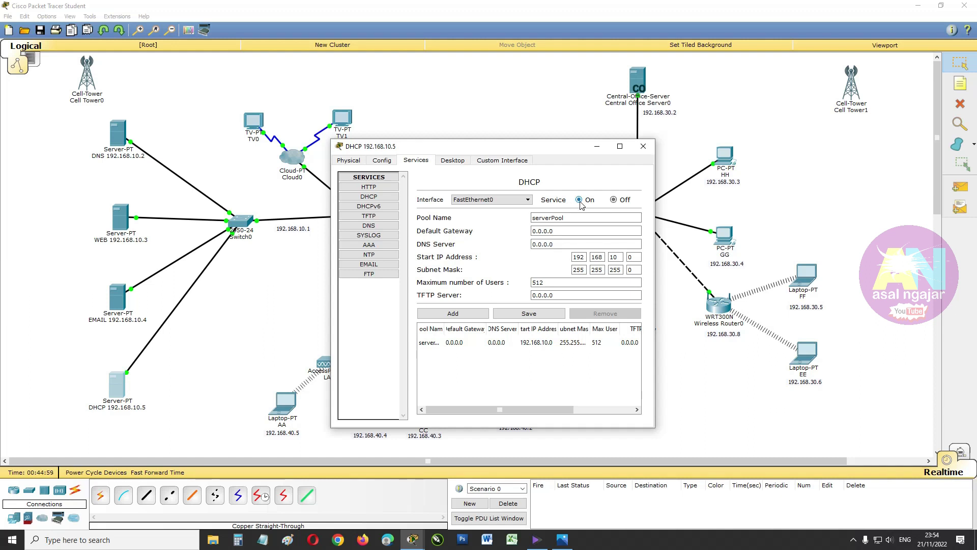
pyautogui.click(543, 315)
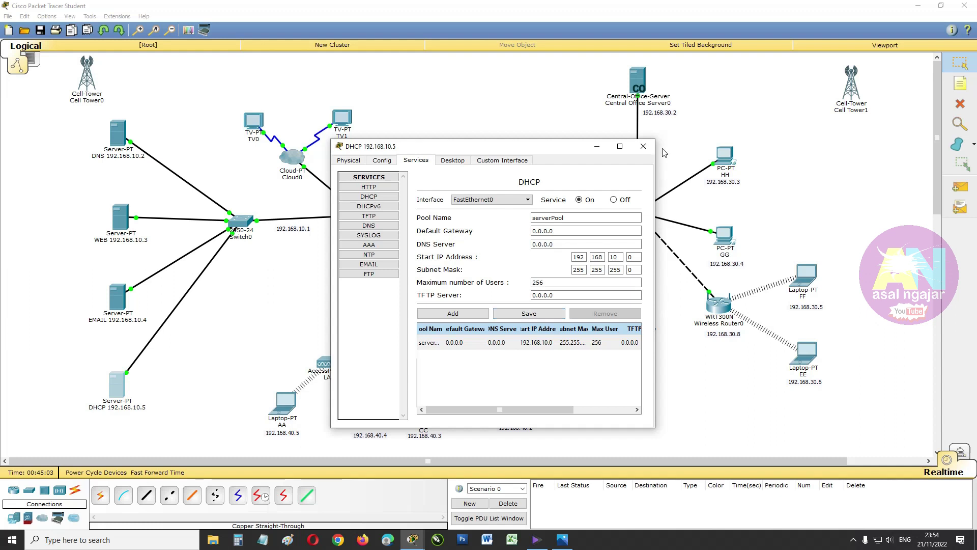
pyautogui.click(644, 147)
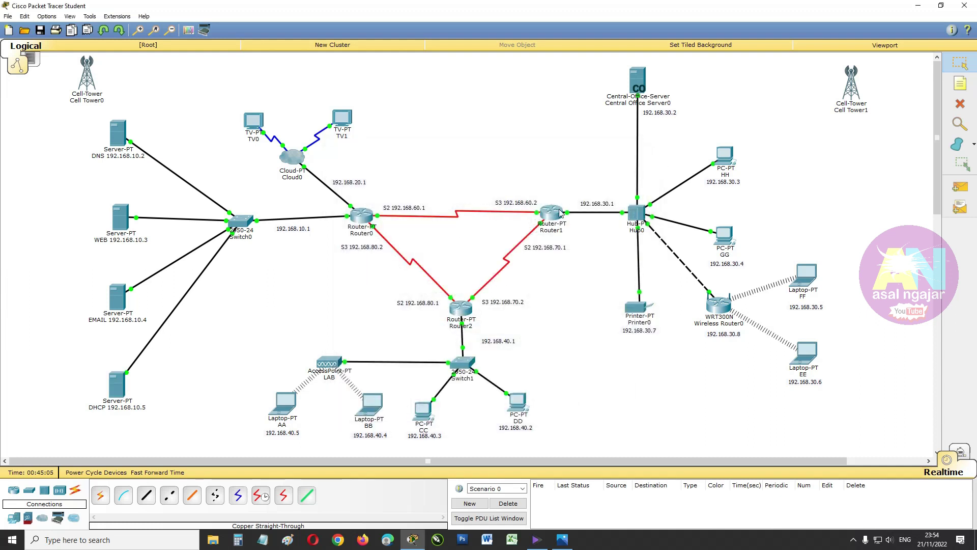
# Add a static route on Router0 to network 192.168.10.0, mask 255.255.255.0, with next hop 192.168.60.2
pyautogui.moveTo(560, 213)
pyautogui.click(370, 217)
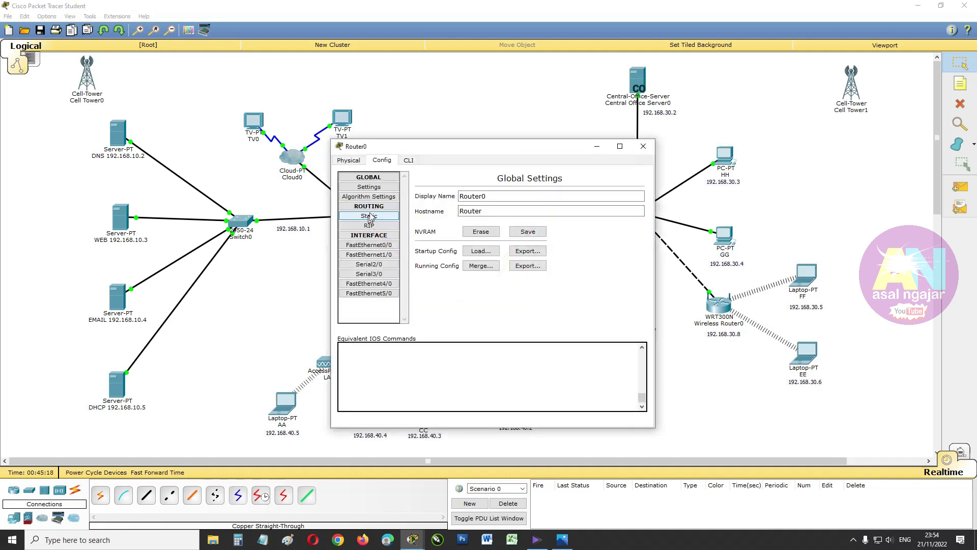
pyautogui.moveTo(478, 148); pyautogui.dragTo(684, 102)
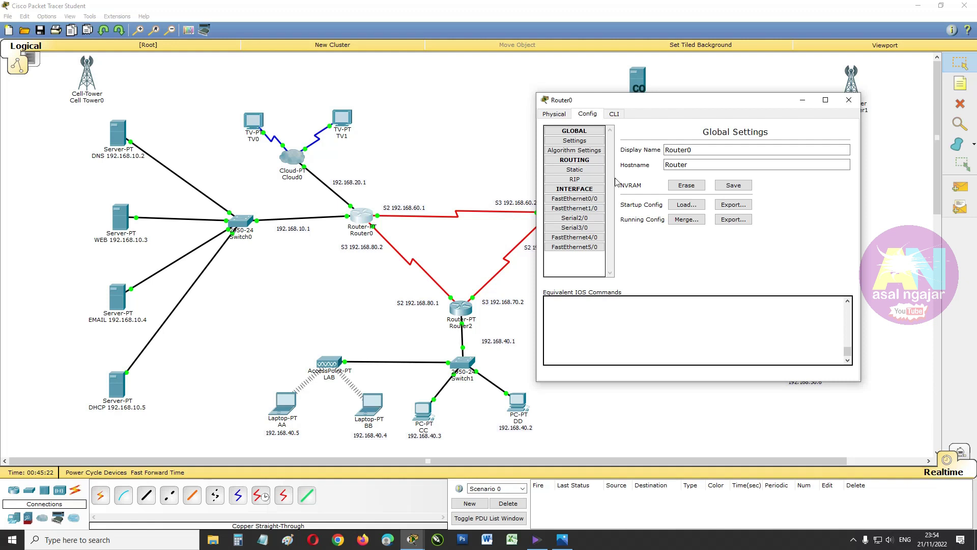
pyautogui.click(575, 169)
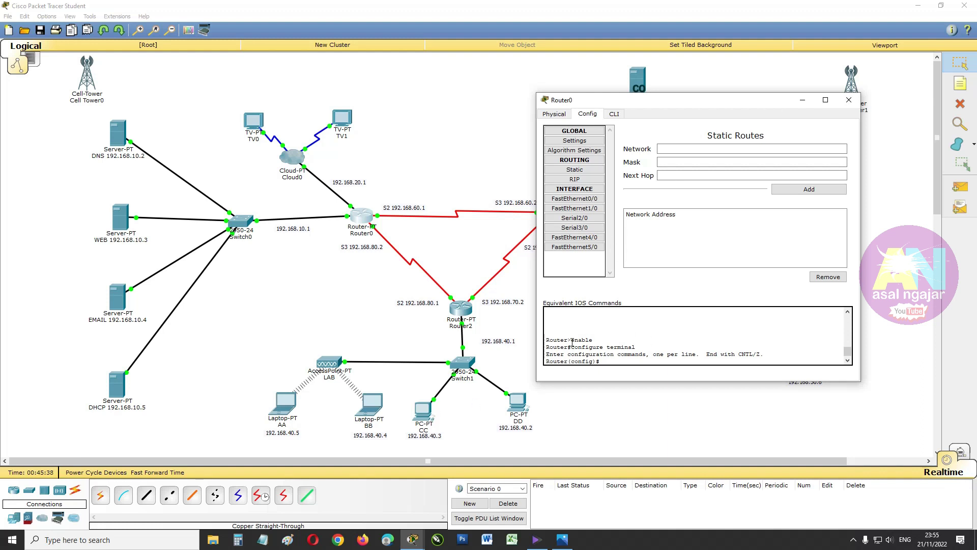
pyautogui.click(688, 148)
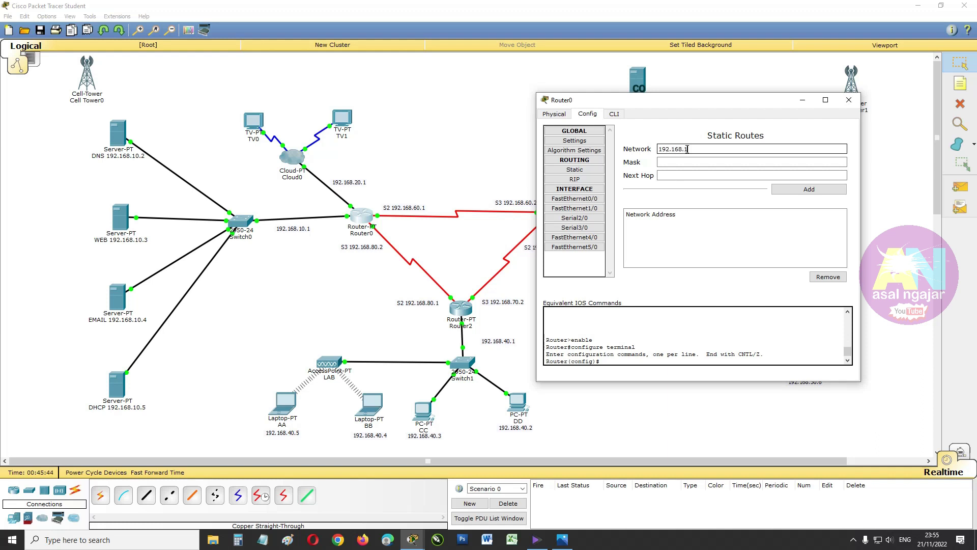
pyautogui.click(685, 163)
pyautogui.write('255.255.')
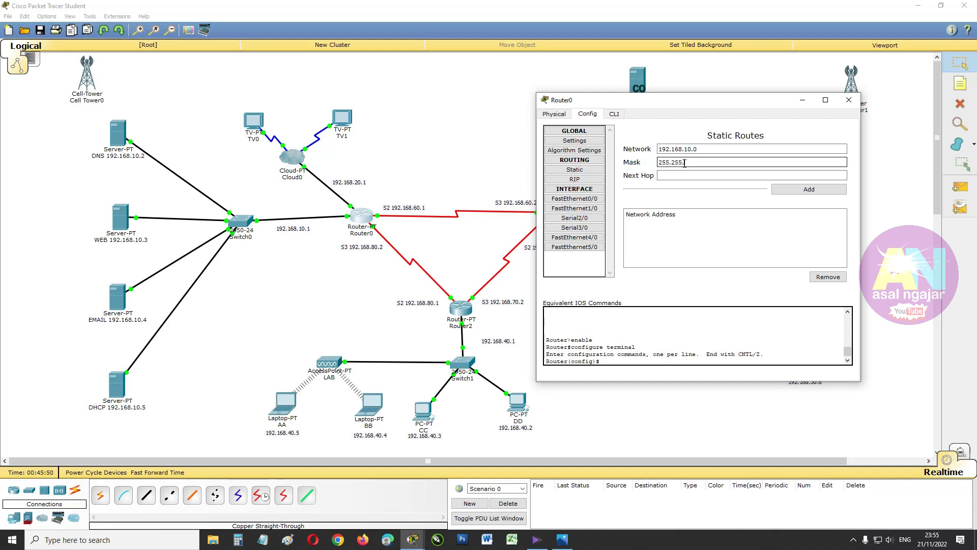
pyautogui.write('255.0')
pyautogui.click(716, 173)
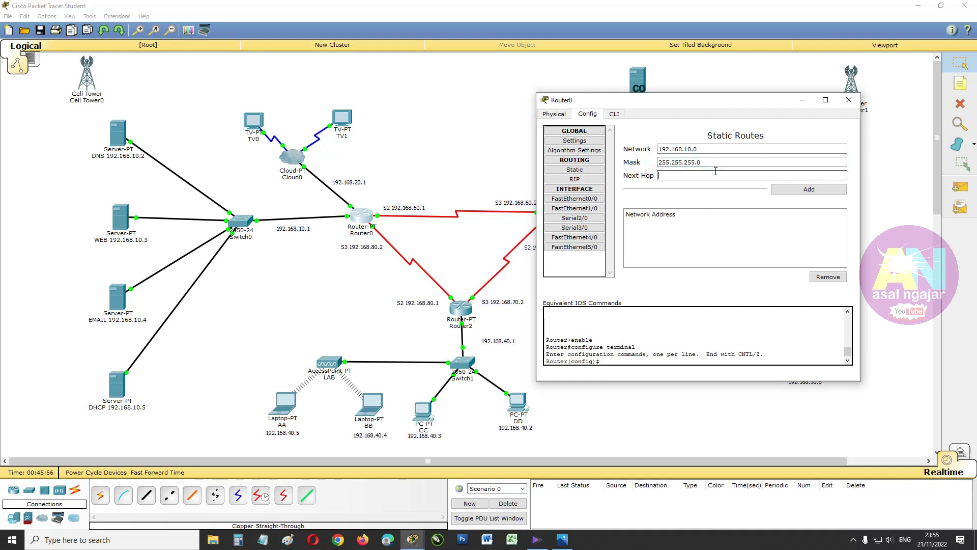
pyautogui.moveTo(756, 102); pyautogui.dragTo(230, 114)
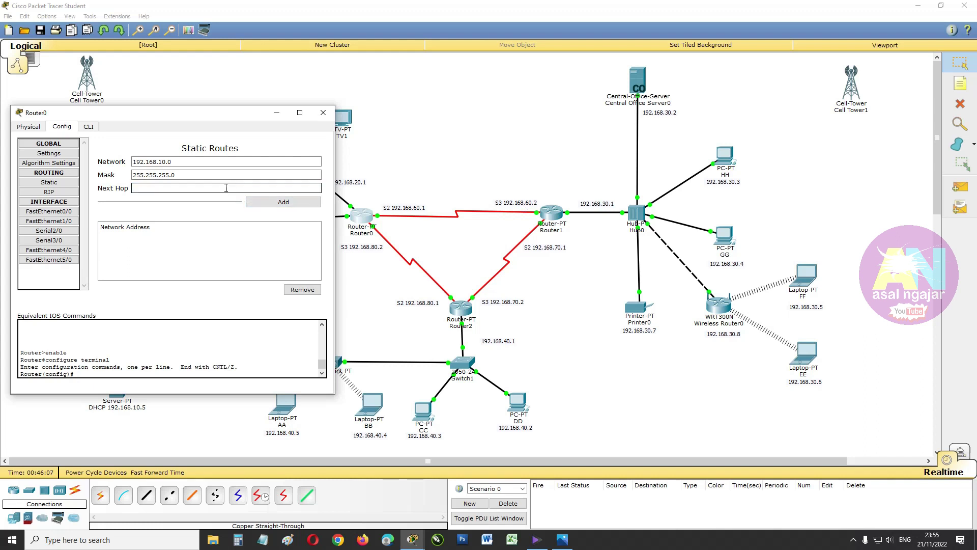
pyautogui.write('2.168.60.2')
pyautogui.click(279, 202)
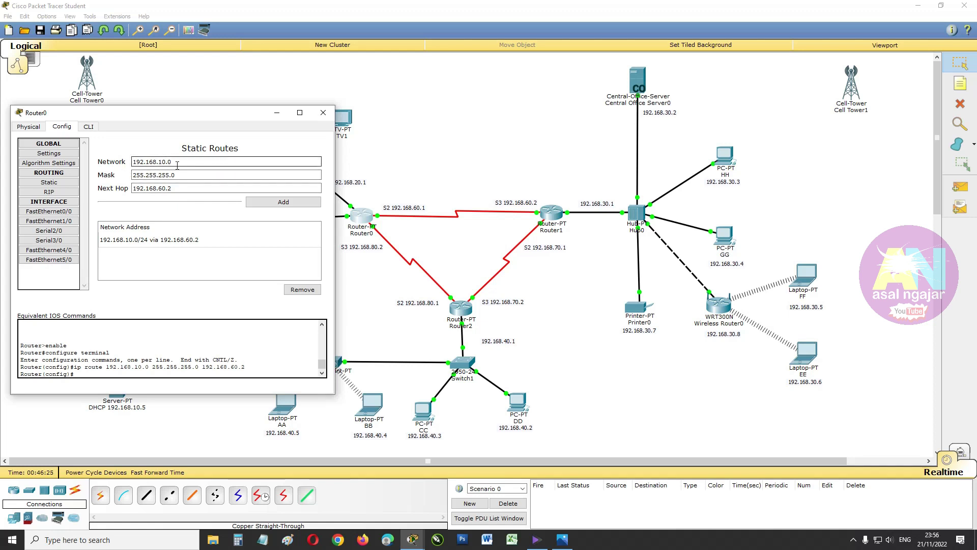
# Add three more static routes to 192.168.10.0 on Router0, with next hops 192.168.70.1, 192.168.70.2 and 192.168.80.1
pyautogui.moveTo(172, 189); pyautogui.dragTo(161, 193)
pyautogui.write('7')
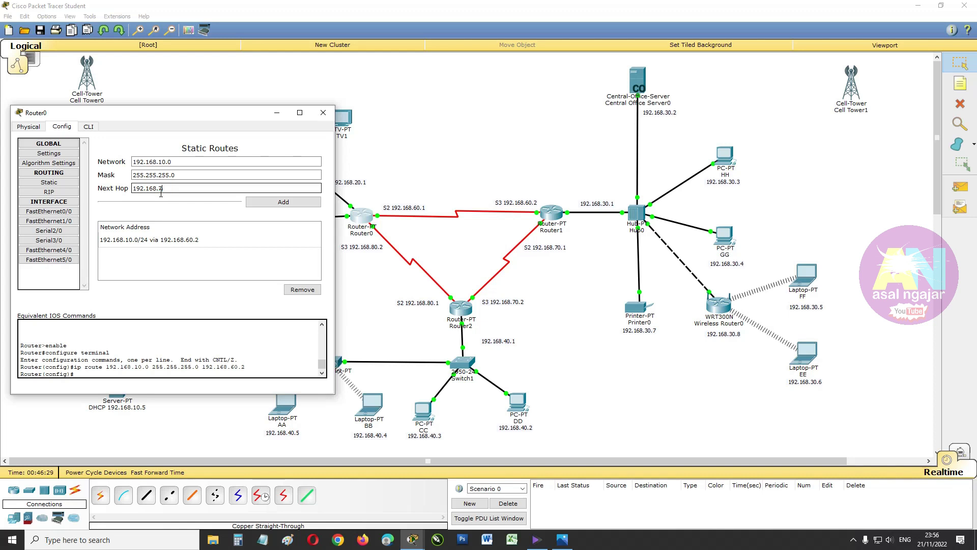
pyautogui.click(262, 204)
pyautogui.click(172, 189)
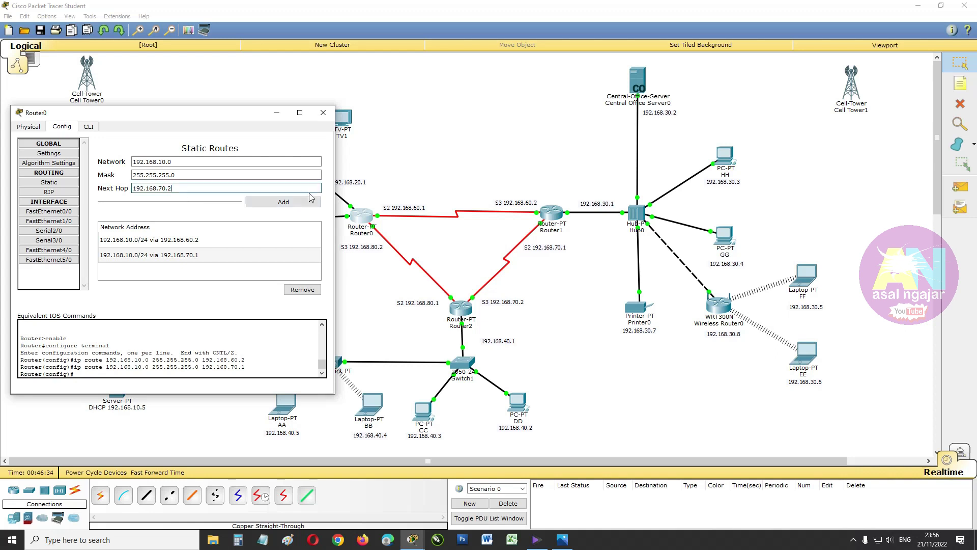
pyautogui.click(278, 205)
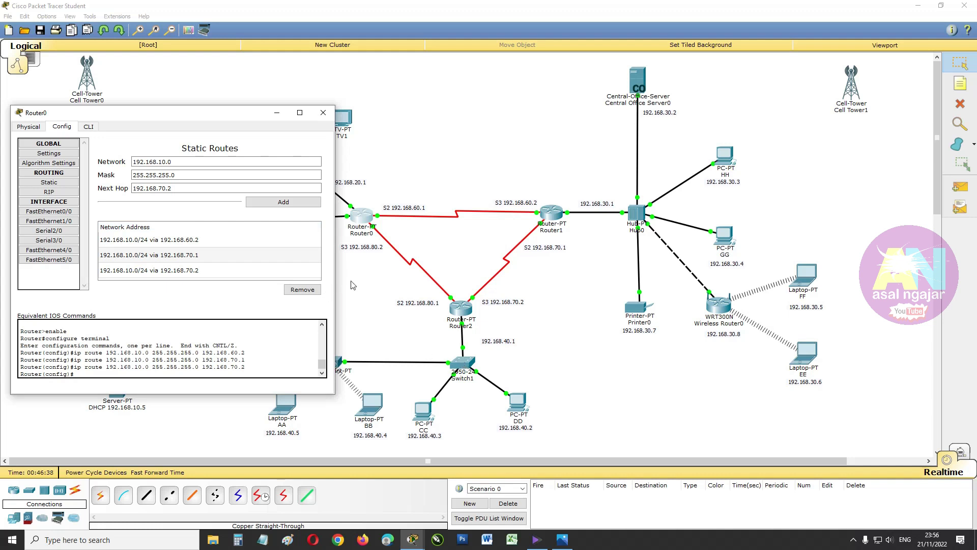
pyautogui.moveTo(179, 187); pyautogui.dragTo(159, 192)
pyautogui.write('8')
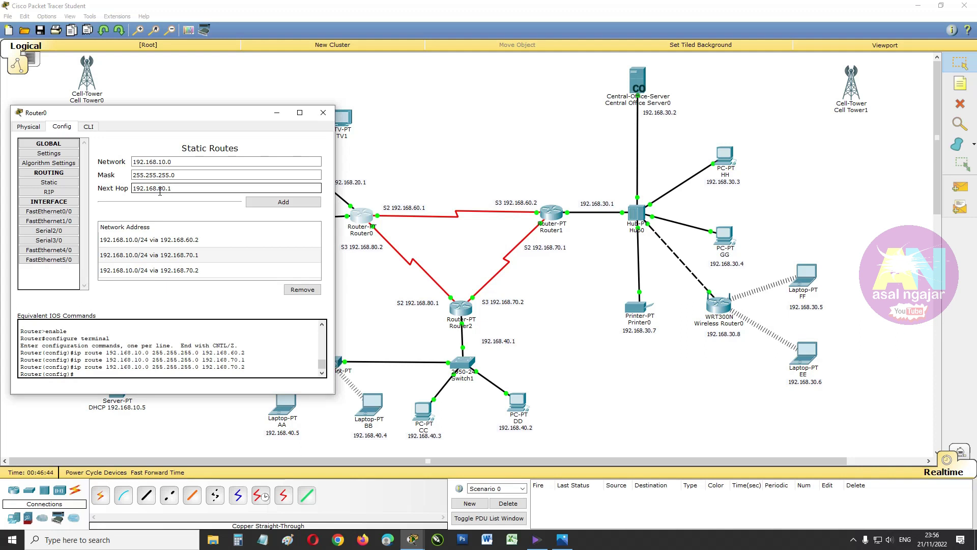
pyautogui.click(256, 205)
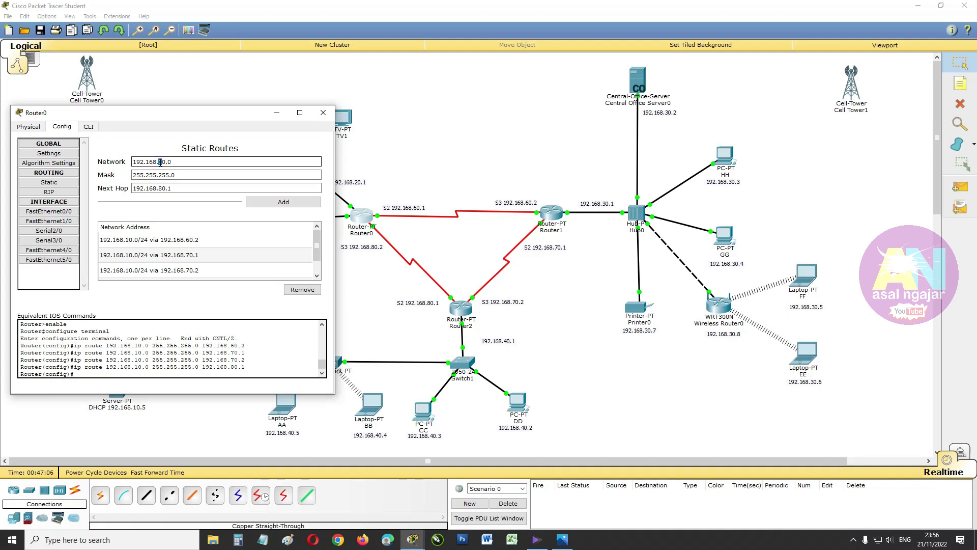
# Add static routes on Router0 to network 192.168.20.0 with next hops 192.168.60.2 and 192.168.70.1
pyautogui.moveTo(159, 162); pyautogui.dragTo(157, 188)
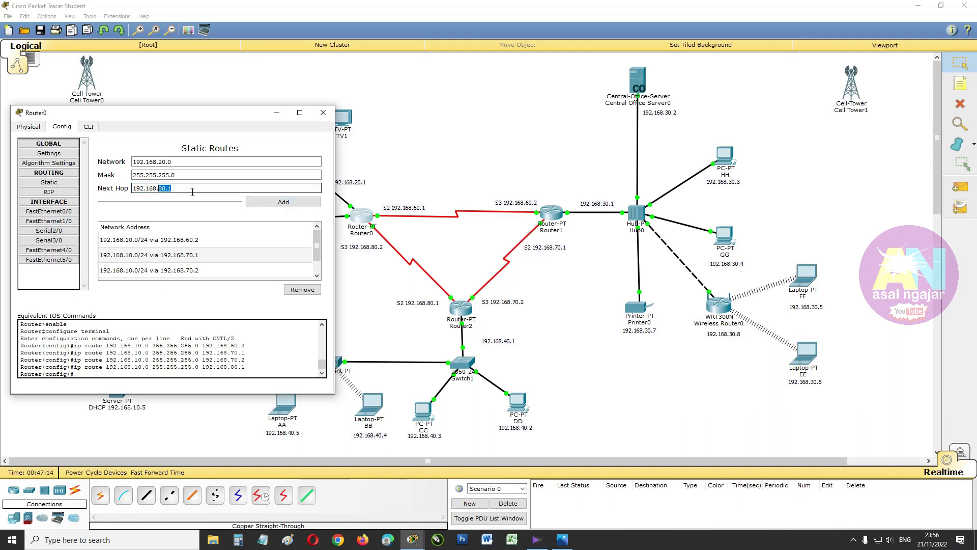
pyautogui.write('6')
pyautogui.click(256, 201)
pyautogui.moveTo(174, 188); pyautogui.dragTo(160, 189)
pyautogui.write('7')
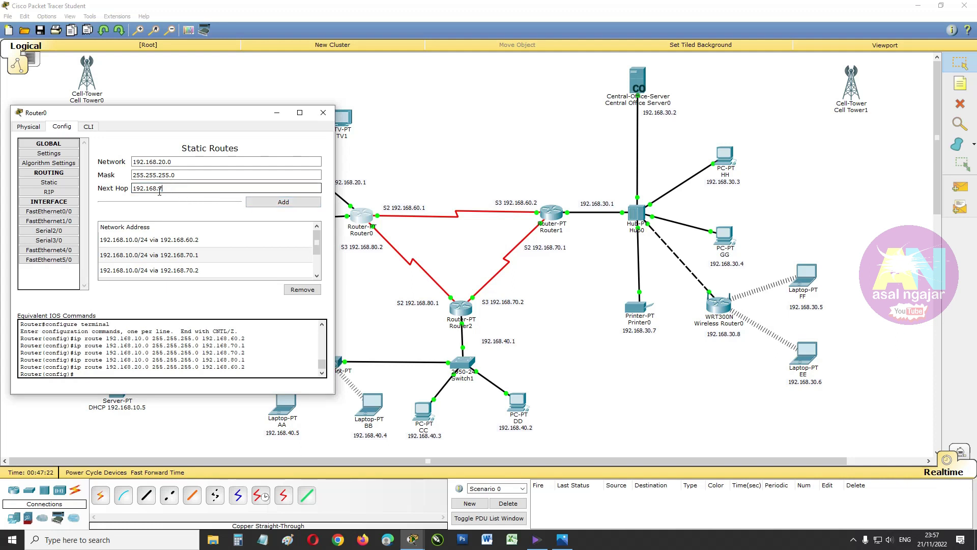
pyautogui.write('0.1')
pyautogui.click(252, 204)
# Add static routes to 192.168.20.0 with next hops 192.168.70.2 and 192.168.80.1, and close Router0's window
pyautogui.moveTo(175, 189); pyautogui.dragTo(169, 189)
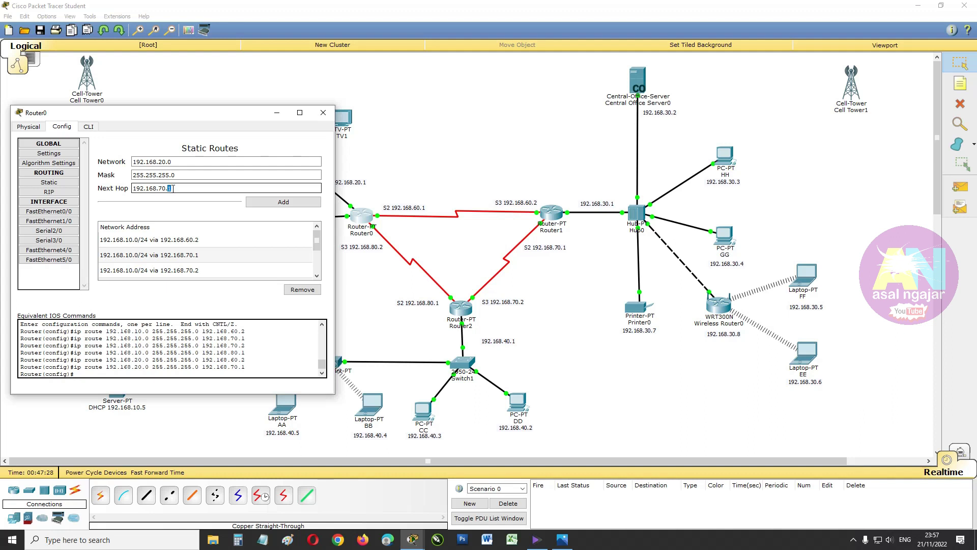
pyautogui.click(275, 203)
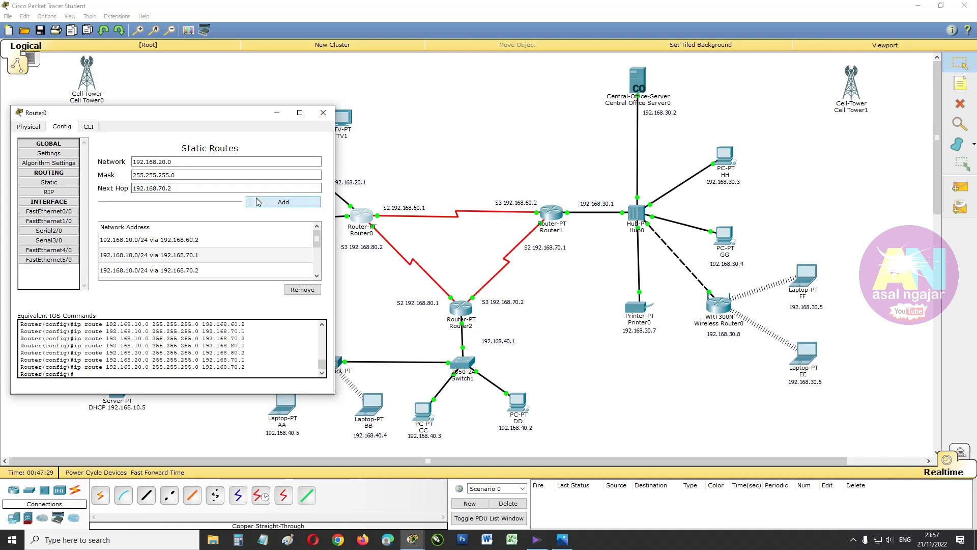
pyautogui.click(171, 188)
pyautogui.moveTo(170, 188); pyautogui.dragTo(161, 190)
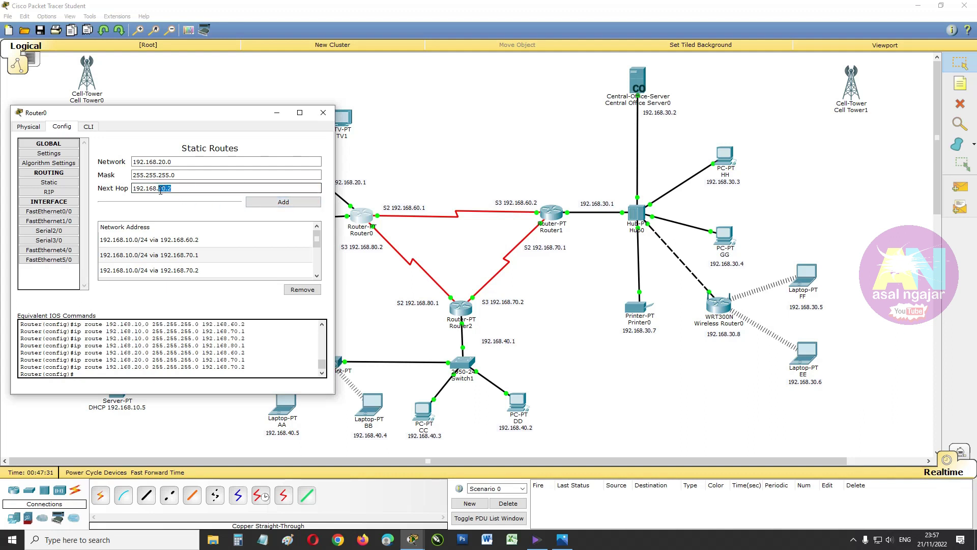
pyautogui.write('8')
pyautogui.click(262, 203)
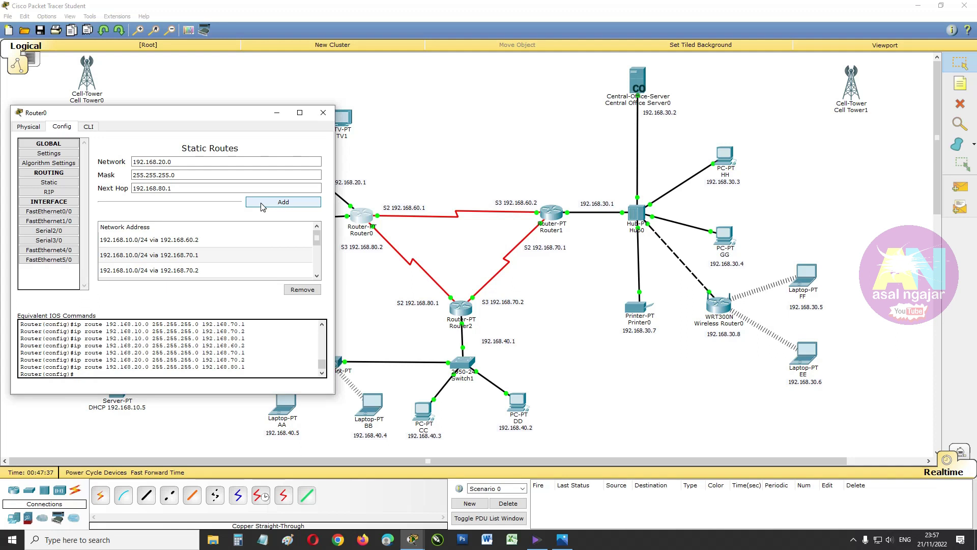
pyautogui.moveTo(216, 113); pyautogui.dragTo(449, 104)
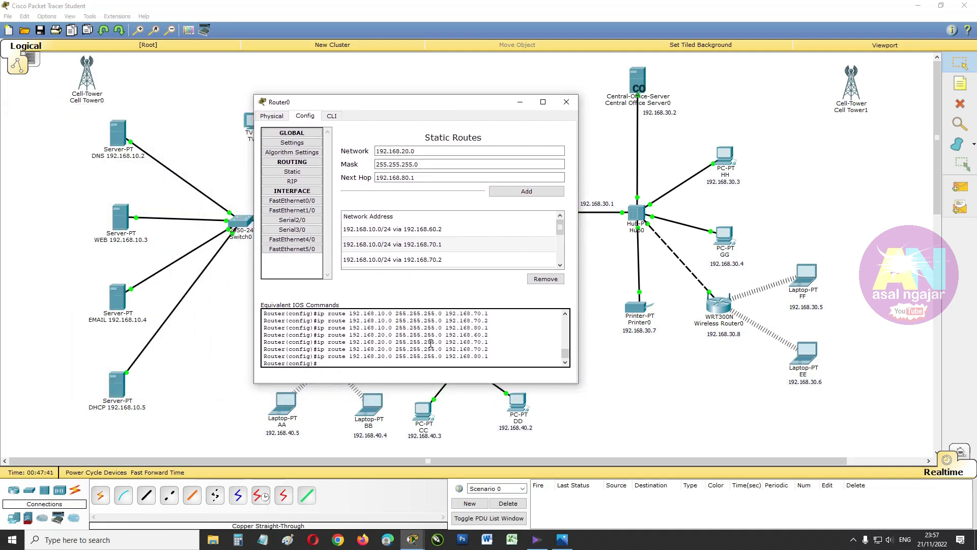
pyautogui.moveTo(446, 104); pyautogui.dragTo(223, 114)
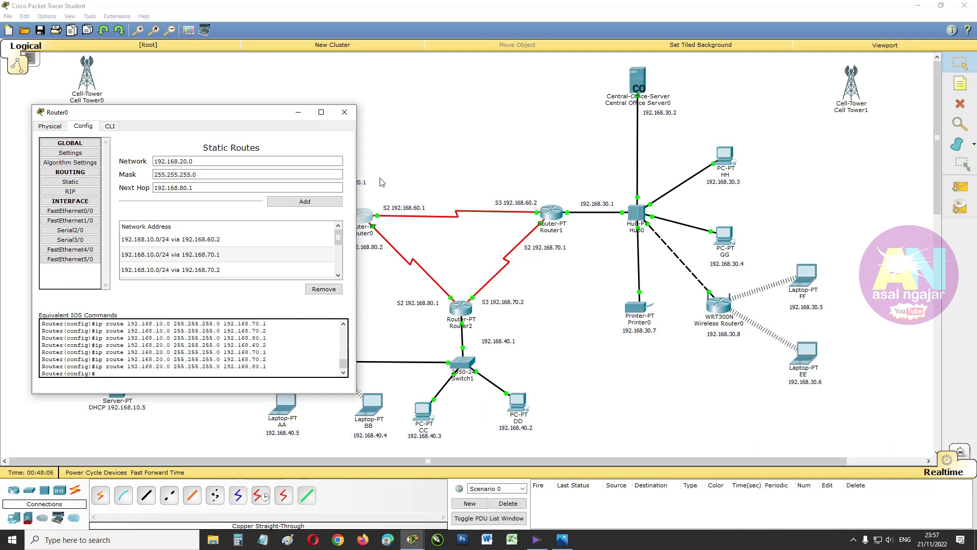
pyautogui.click(345, 114)
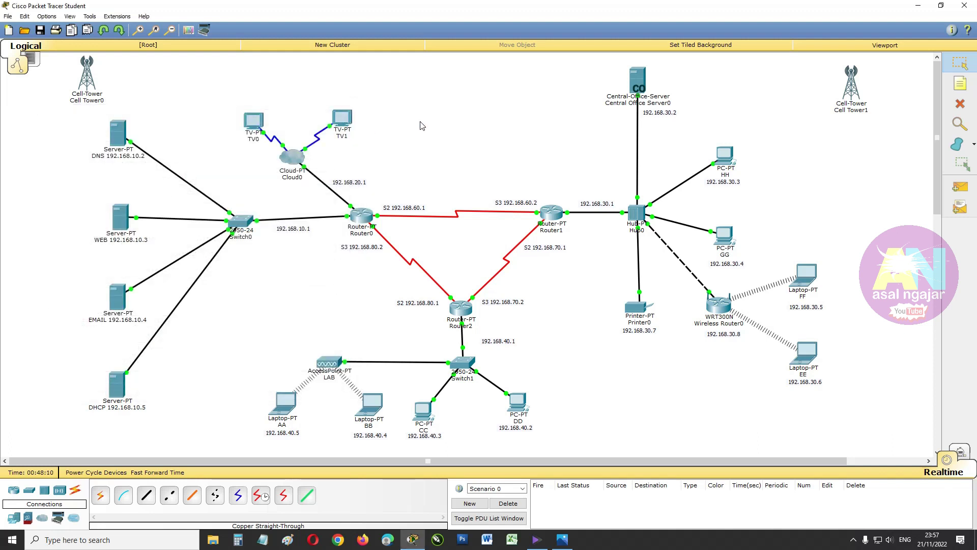
pyautogui.click(550, 213)
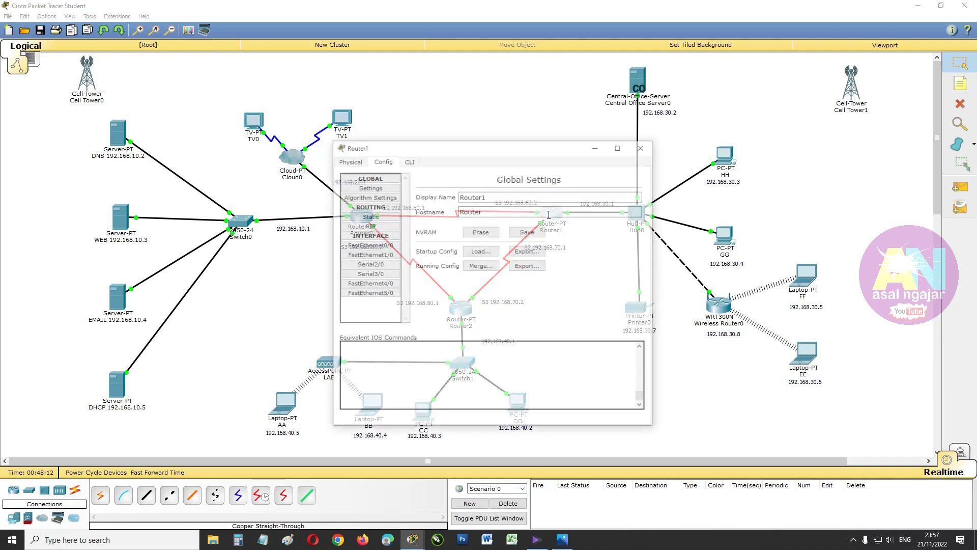
pyautogui.moveTo(505, 150); pyautogui.dragTo(773, 99)
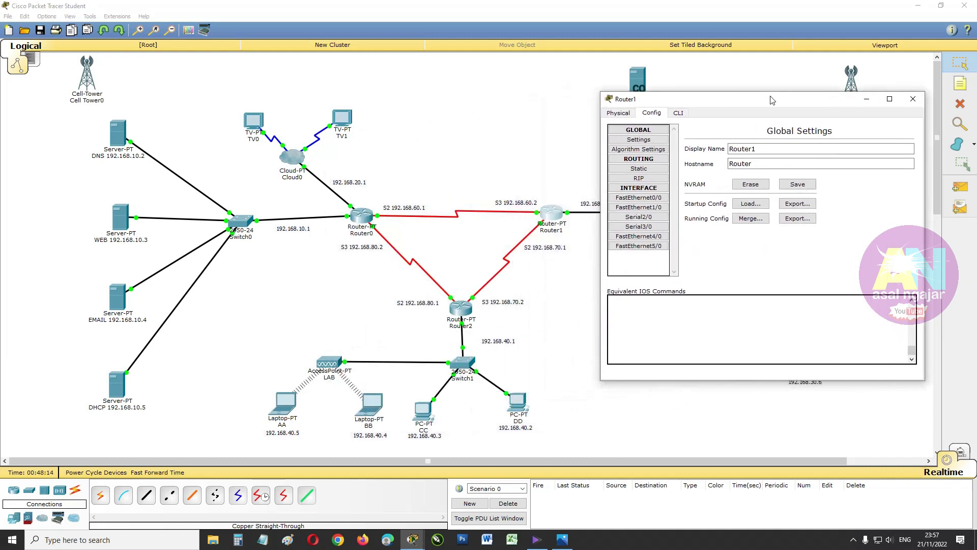
pyautogui.click(632, 171)
pyautogui.click(739, 150)
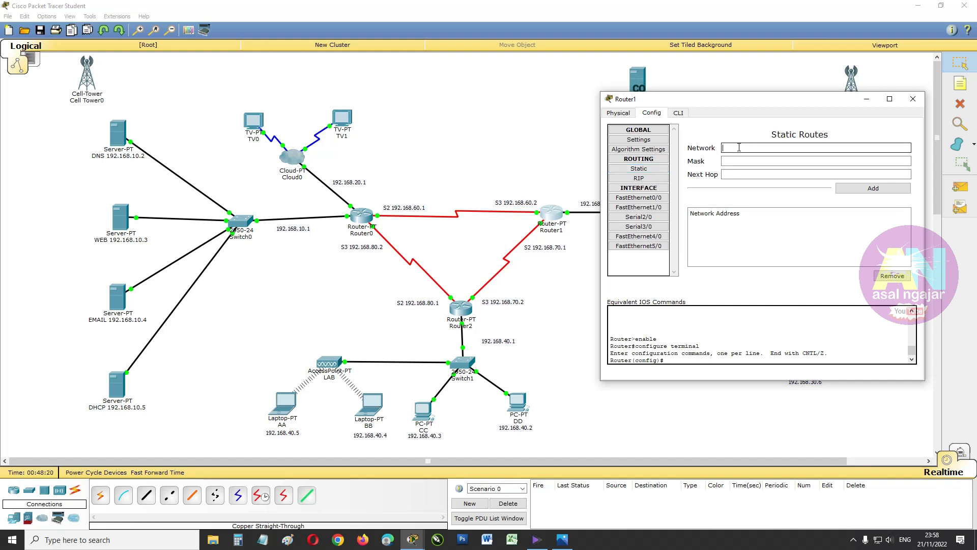
pyautogui.click(914, 99)
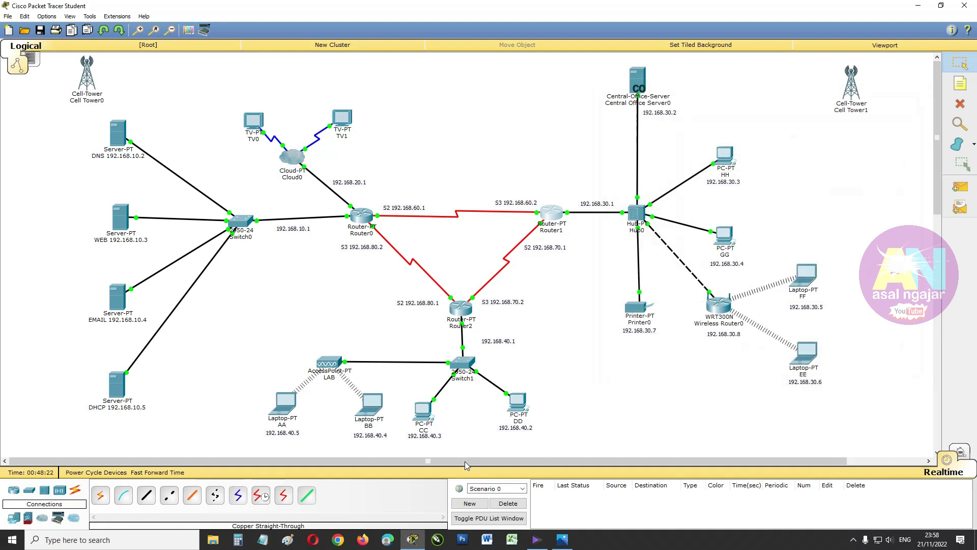
# Add a static route on Router0 to network 192.168.30.0, mask 255.255.255.0, with next hop 192.168.60.2
pyautogui.click(361, 215)
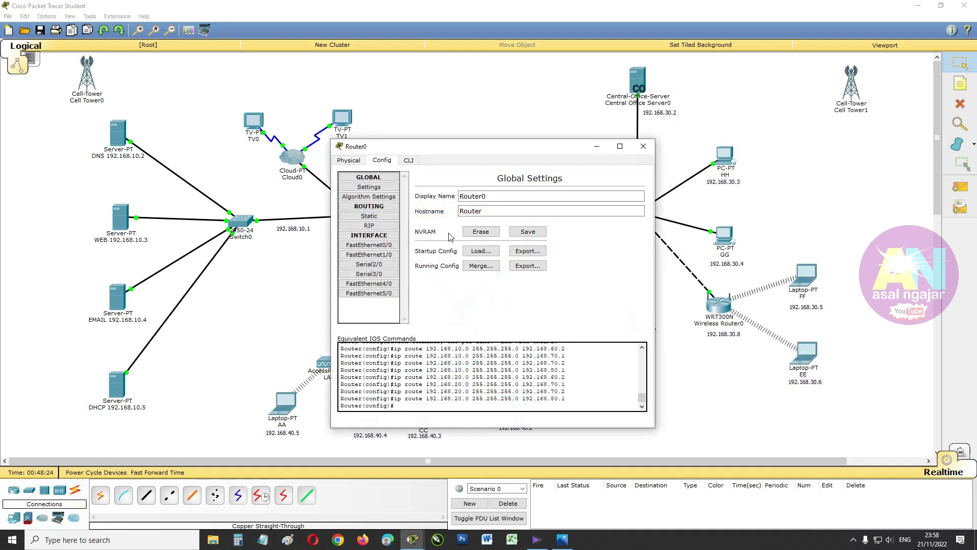
pyautogui.click(369, 216)
pyautogui.moveTo(539, 153); pyautogui.dragTo(188, 105)
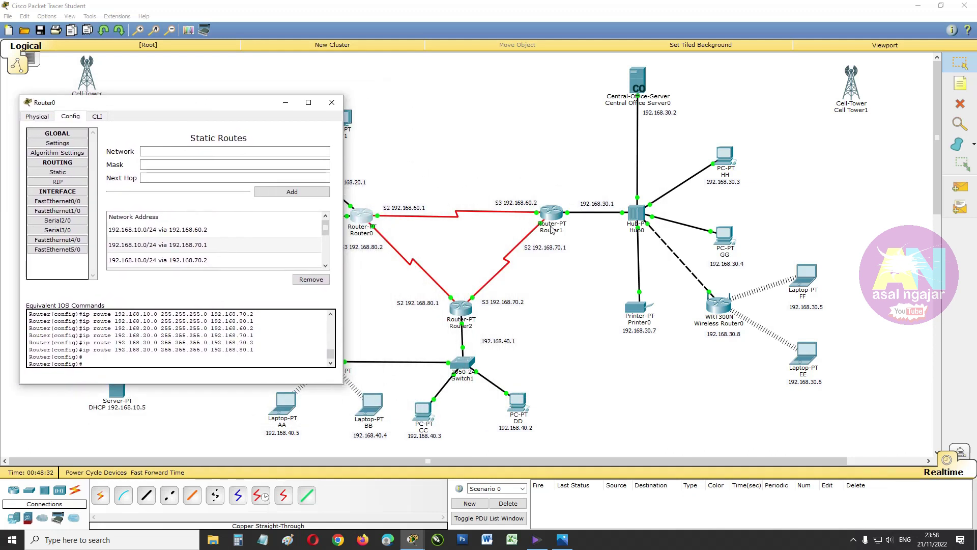
pyautogui.click(184, 151)
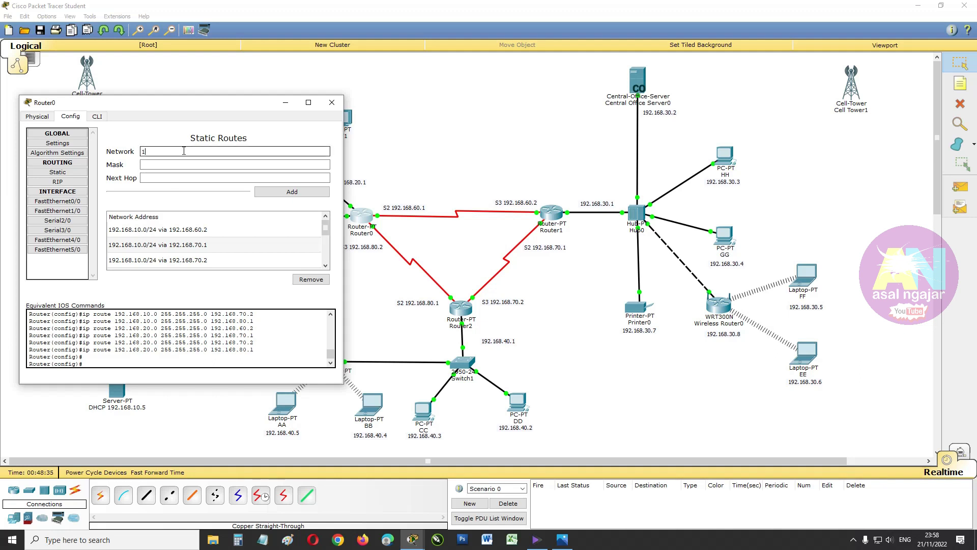
pyautogui.write('192.168.30.0')
pyautogui.click(188, 165)
pyautogui.write('255.255.255.0')
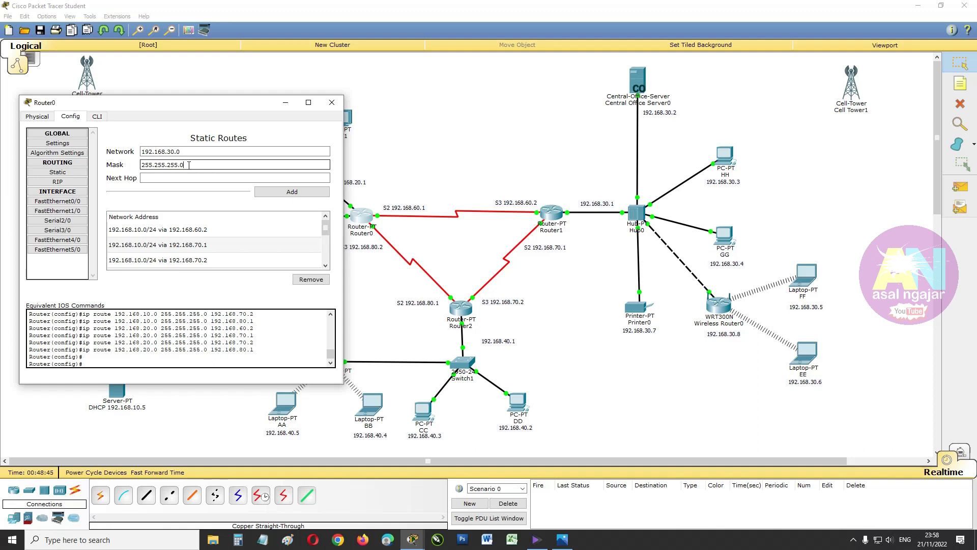
pyautogui.click(189, 178)
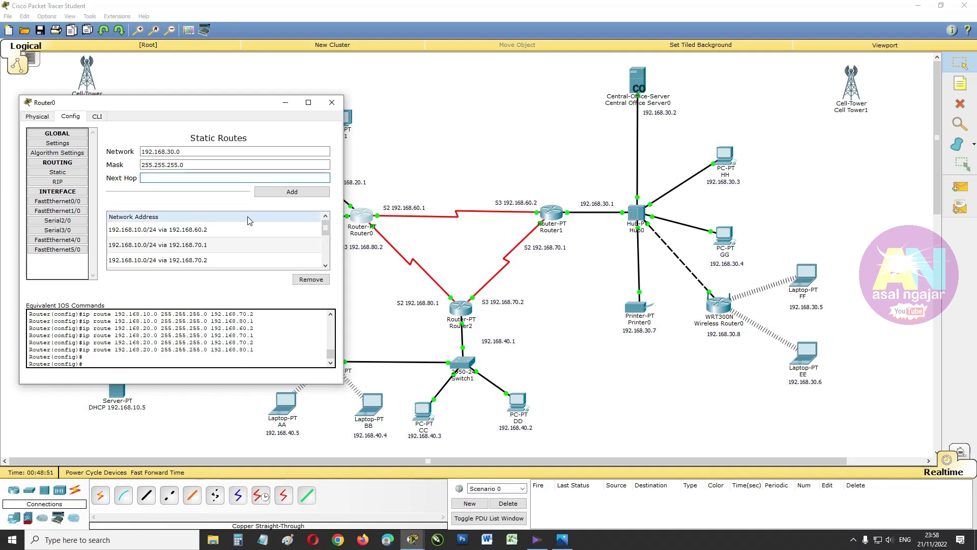
pyautogui.write('192.168.60.2')
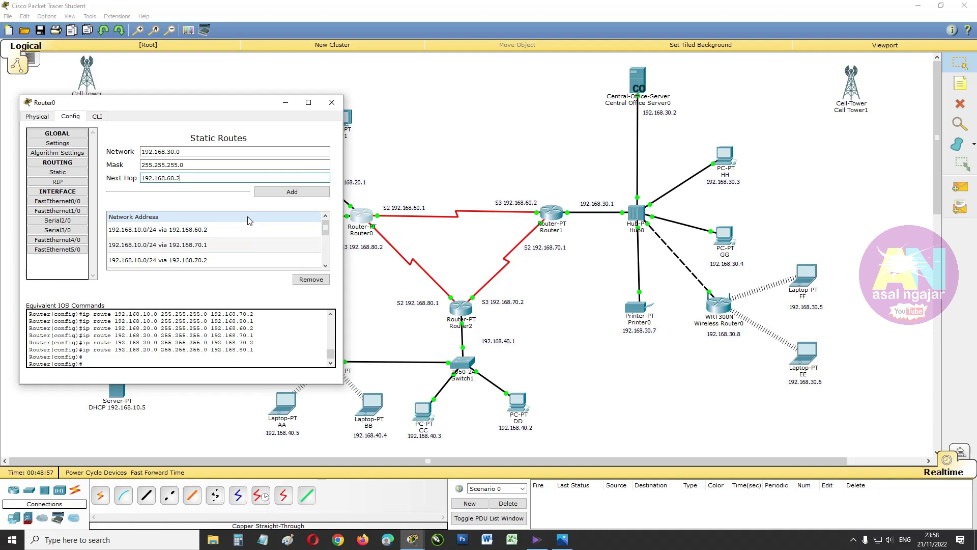
pyautogui.click(284, 192)
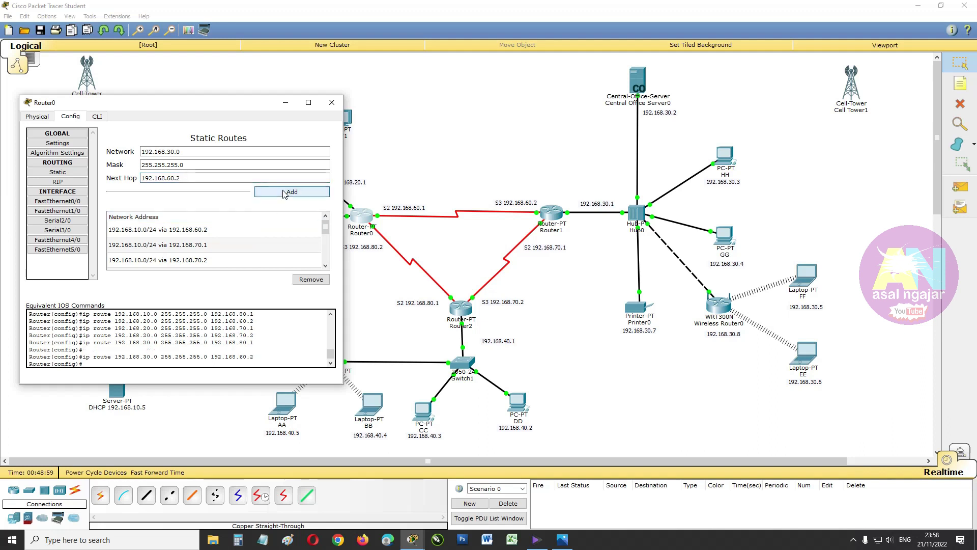
# Add three more static routes on Router0 to network 192.168.30.0, with next hops 192.168.70.1, 192.168.70.2 and 192.168.80.1
pyautogui.click(184, 178)
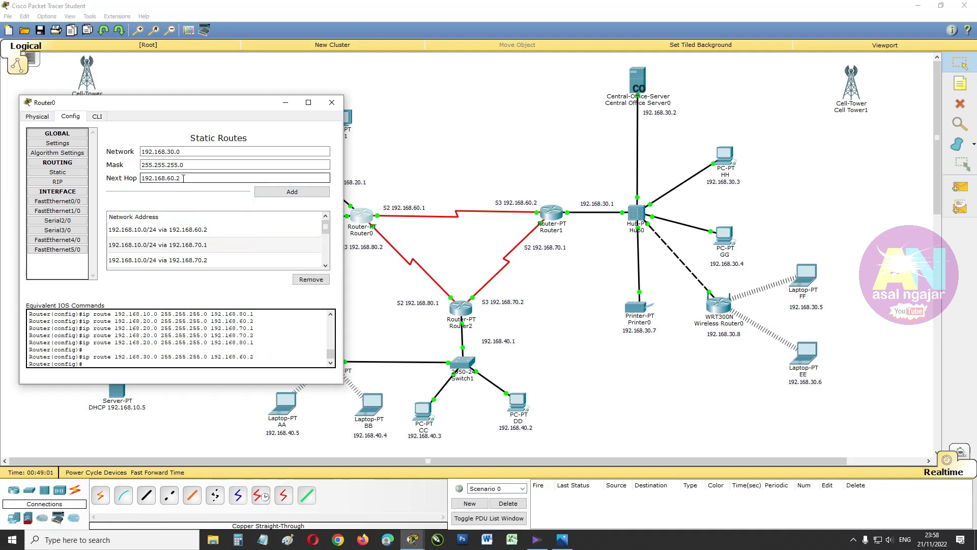
pyautogui.moveTo(179, 178); pyautogui.dragTo(167, 179)
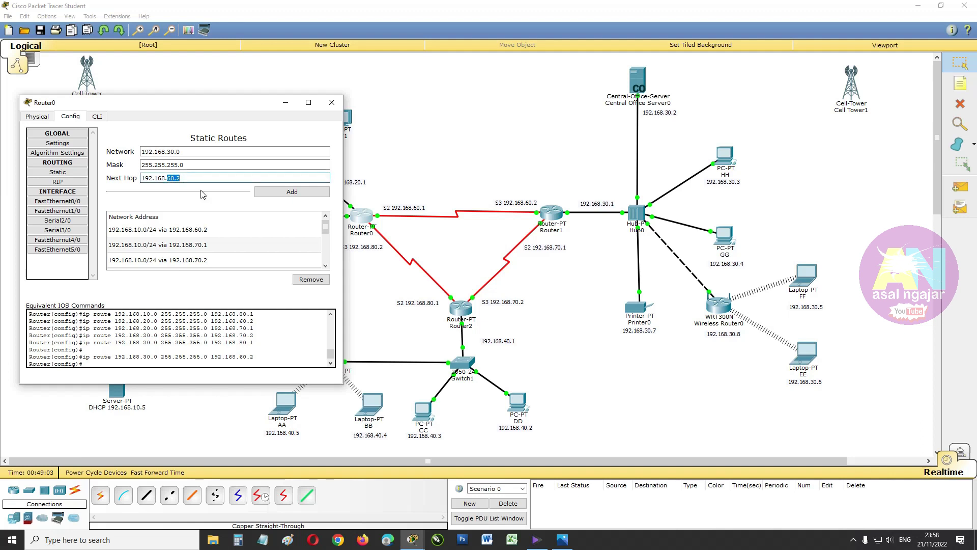
pyautogui.write('70.1')
pyautogui.click(275, 194)
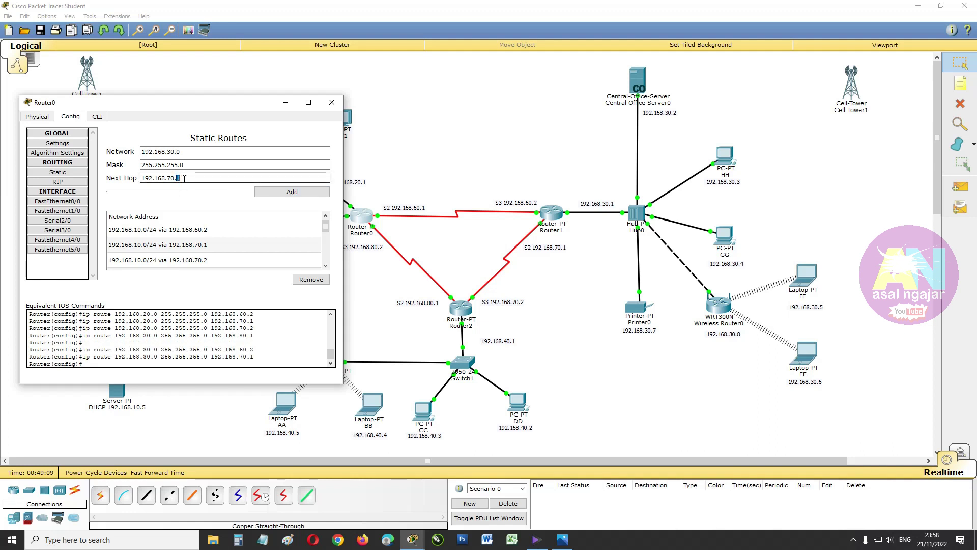
pyautogui.click(263, 193)
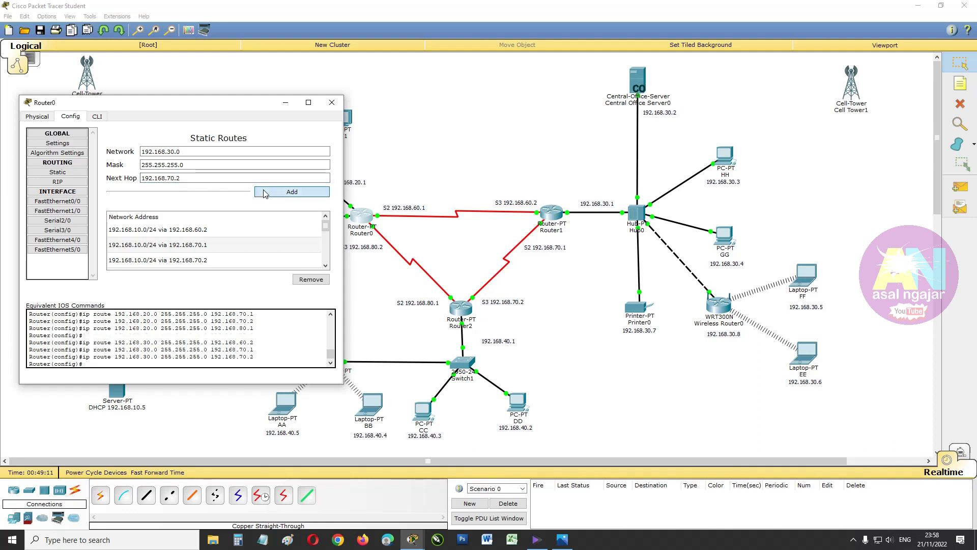
pyautogui.moveTo(183, 178); pyautogui.dragTo(173, 178)
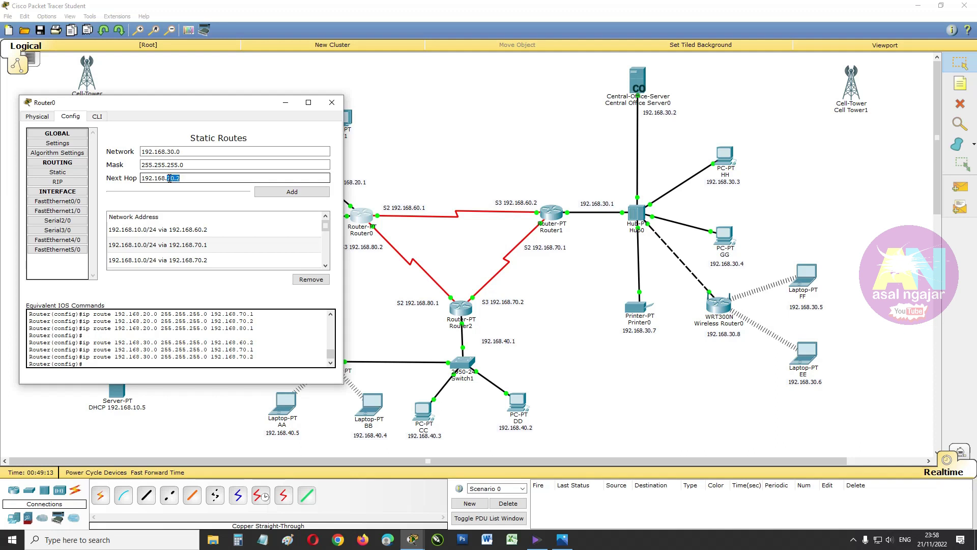
pyautogui.write('80.1')
pyautogui.click(291, 191)
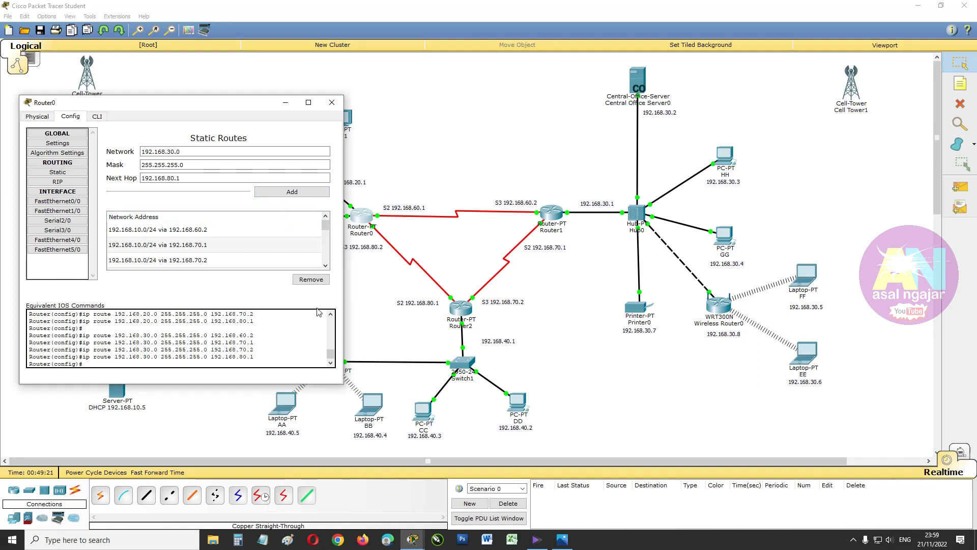
# Add a static route on Router0 to network 192.168.40.0, mask 255.255.255.0, with next hop 192.168.60.2
pyautogui.scroll(3, 271, 333)
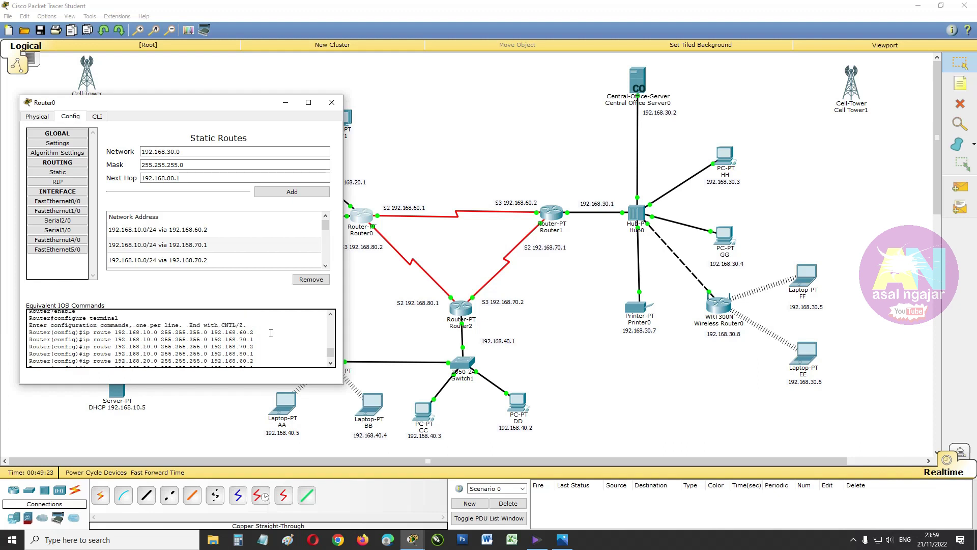
pyautogui.scroll(-3, 271, 333)
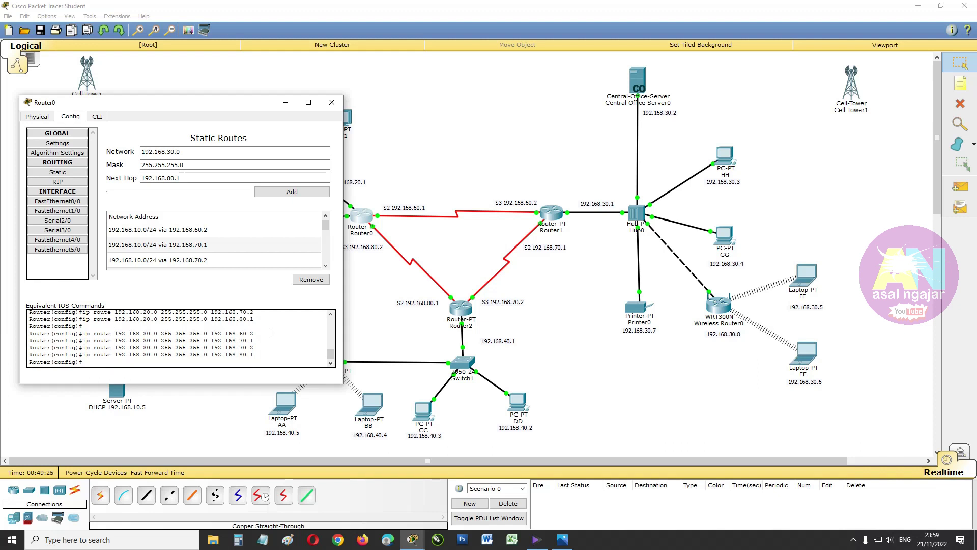
pyautogui.scroll(3, 271, 333)
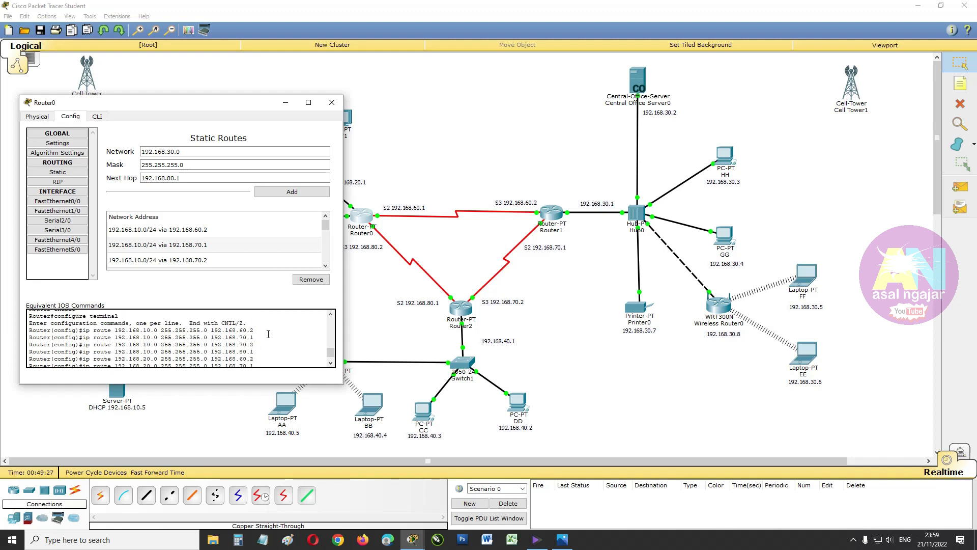
pyautogui.scroll(-3, 269, 334)
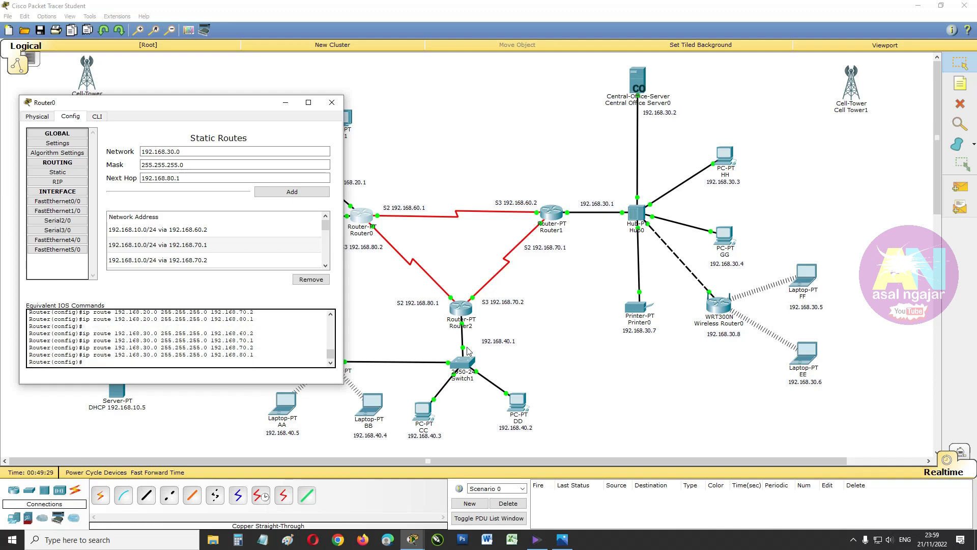
pyautogui.click(171, 152)
pyautogui.moveTo(171, 152); pyautogui.dragTo(168, 152)
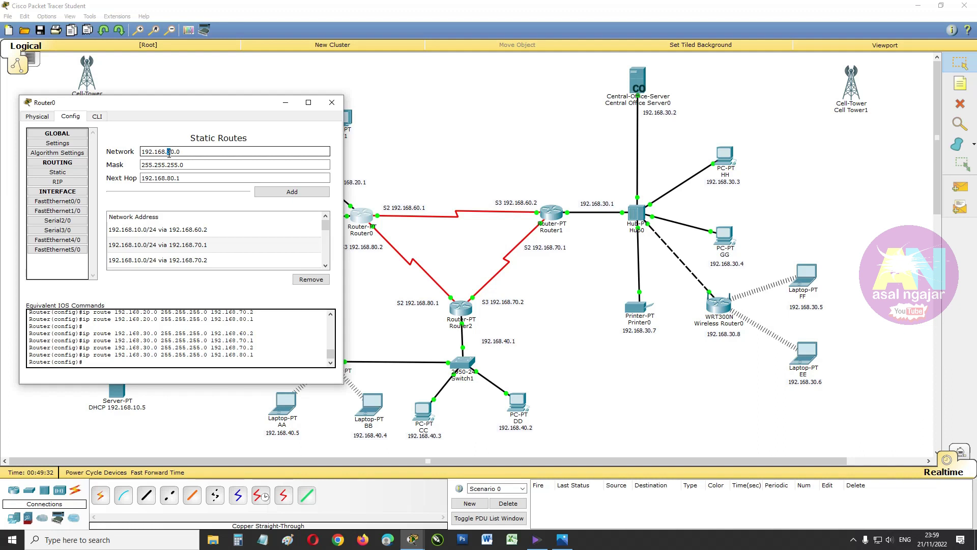
pyautogui.click(180, 179)
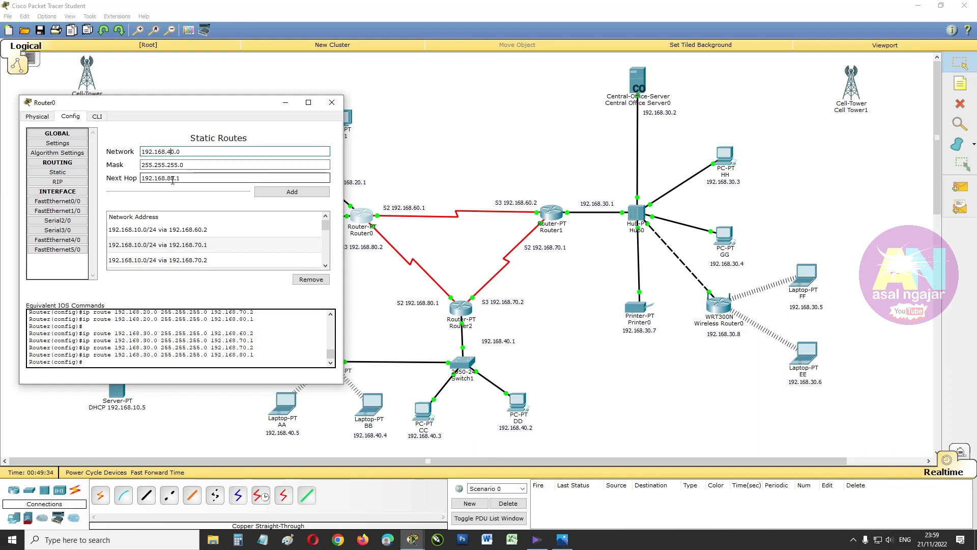
pyautogui.moveTo(181, 179); pyautogui.dragTo(166, 179)
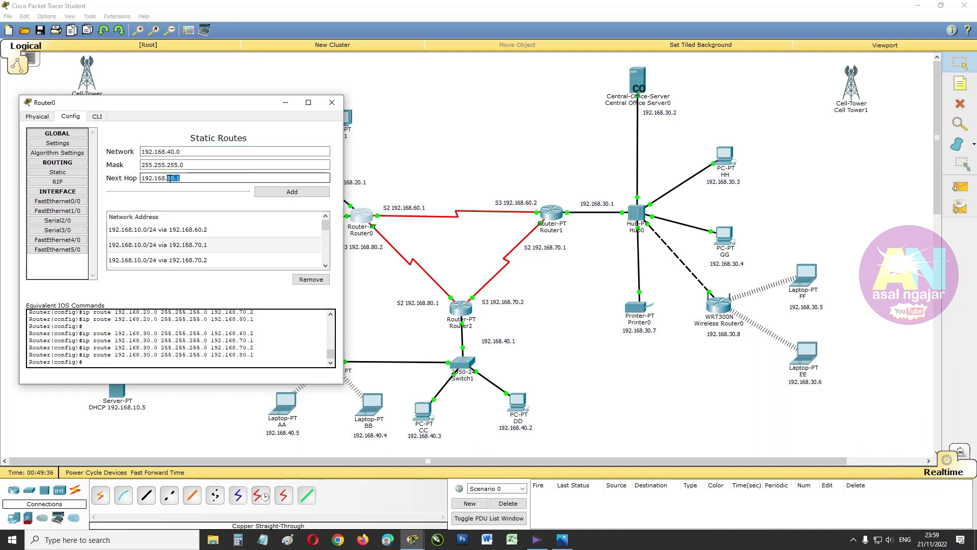
pyautogui.write('60.2')
pyautogui.click(292, 191)
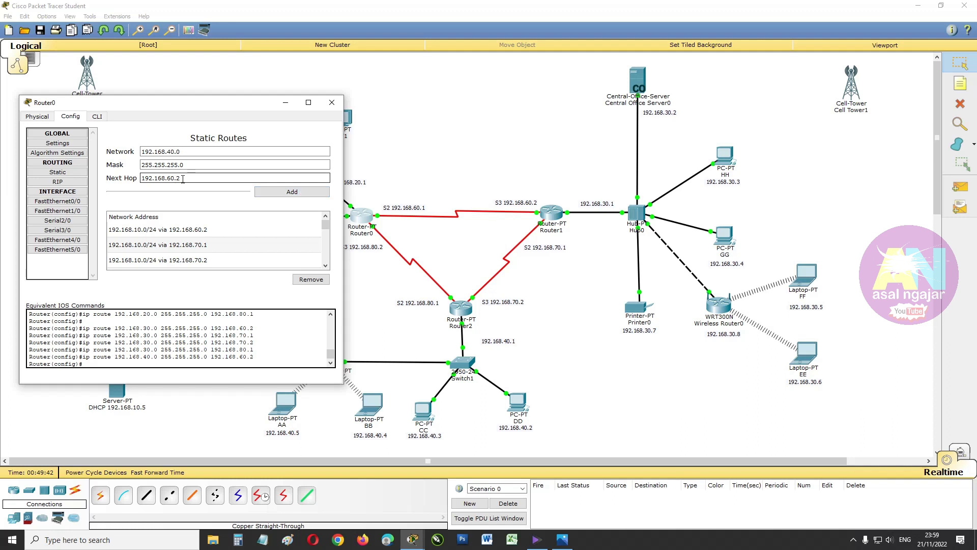
# Add three more static routes to 192.168.40.0 on Router0, with next hops 192.168.70.1, 192.168.70.2 and 192.168.80.1
pyautogui.moveTo(167, 179); pyautogui.dragTo(181, 178)
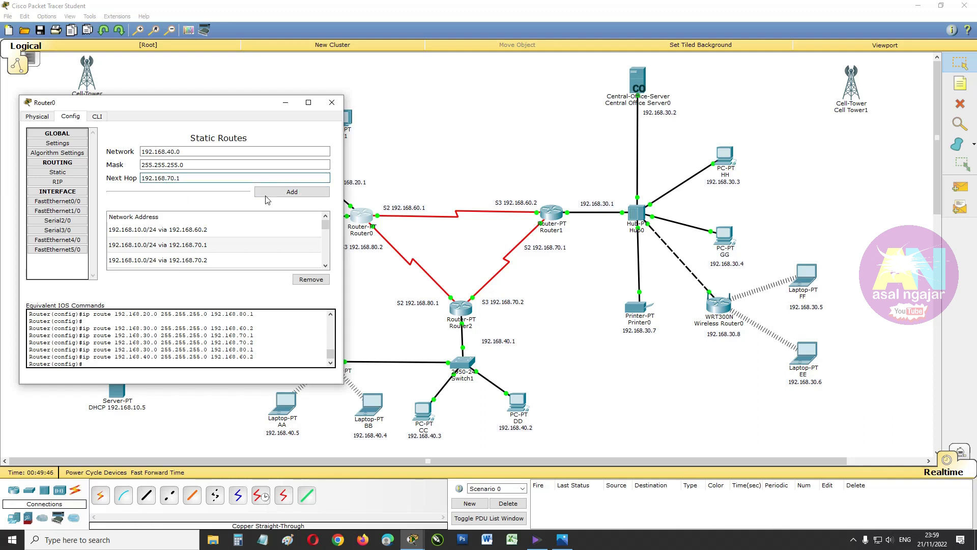
pyautogui.click(281, 192)
pyautogui.moveTo(182, 180); pyautogui.dragTo(177, 179)
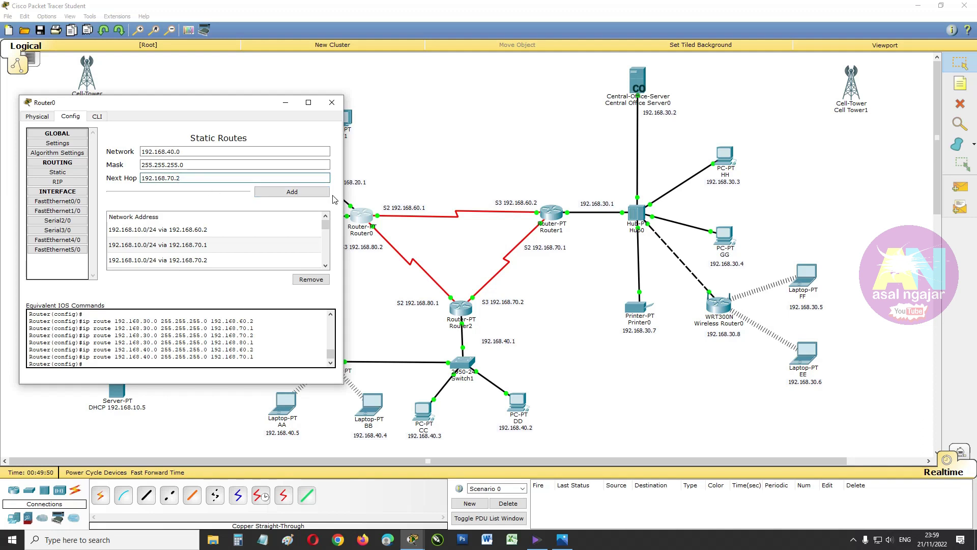
pyautogui.click(300, 192)
pyautogui.moveTo(184, 178); pyautogui.dragTo(168, 178)
pyautogui.write('80')
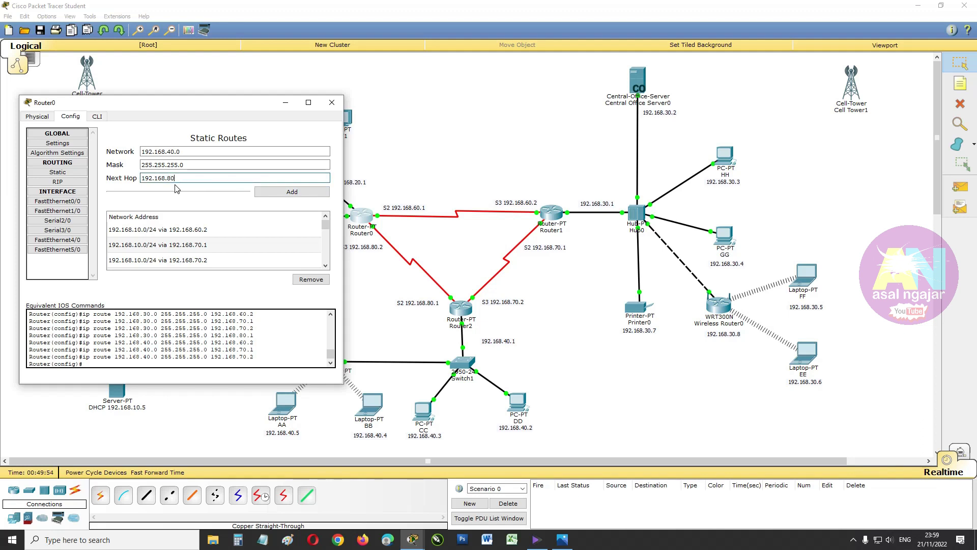
pyautogui.click(285, 193)
# Review Router0's complete list of static routes and close the router's window
pyautogui.moveTo(208, 106); pyautogui.dragTo(468, 95)
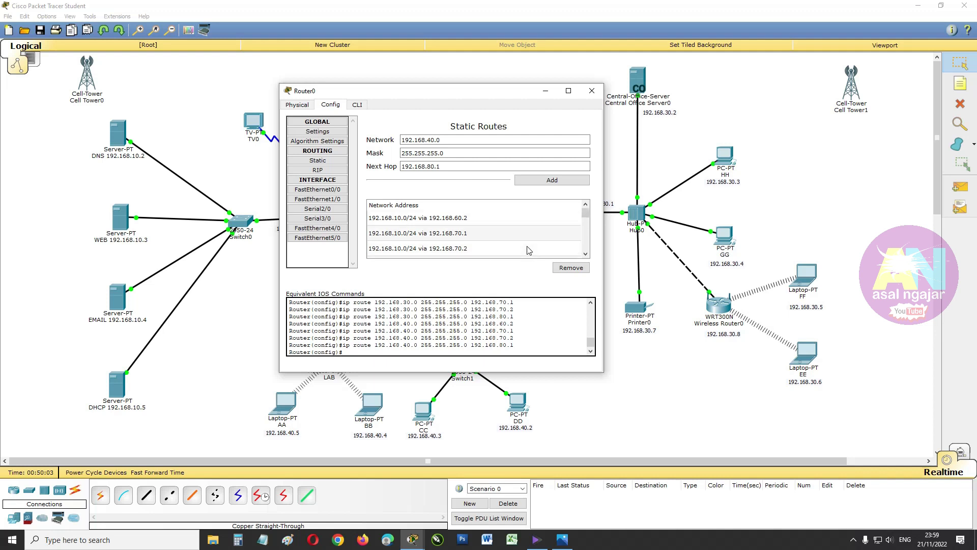
pyautogui.scroll(-1, 398, 226)
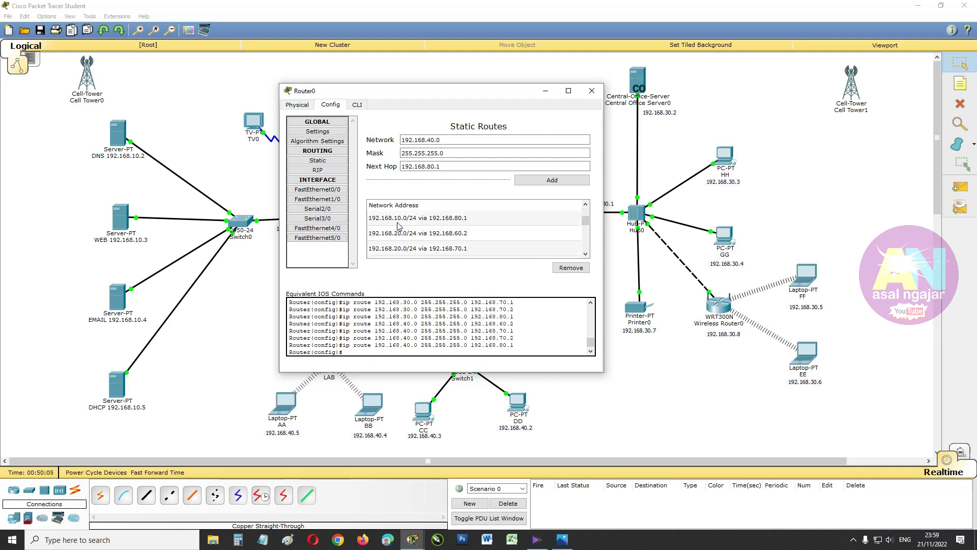
pyautogui.scroll(-3, 401, 236)
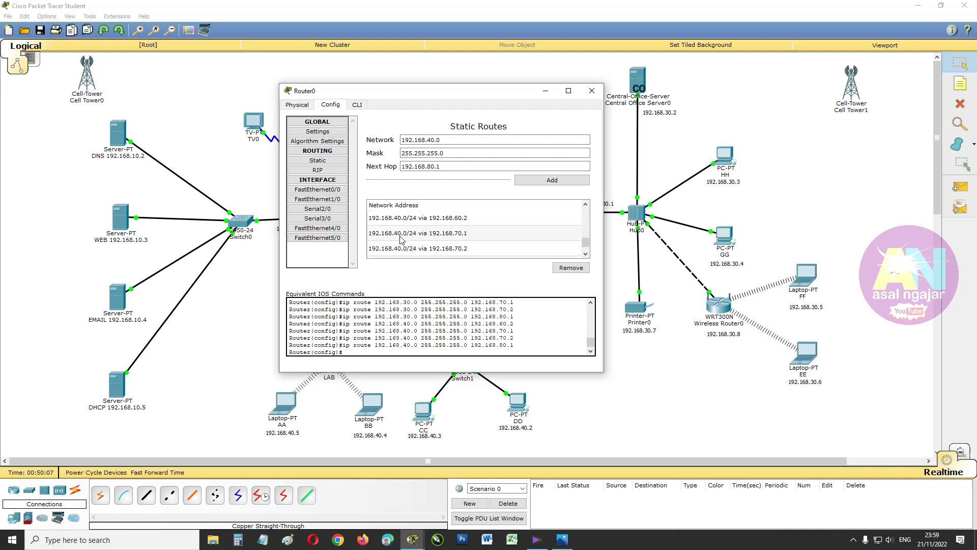
pyautogui.scroll(-1, 401, 239)
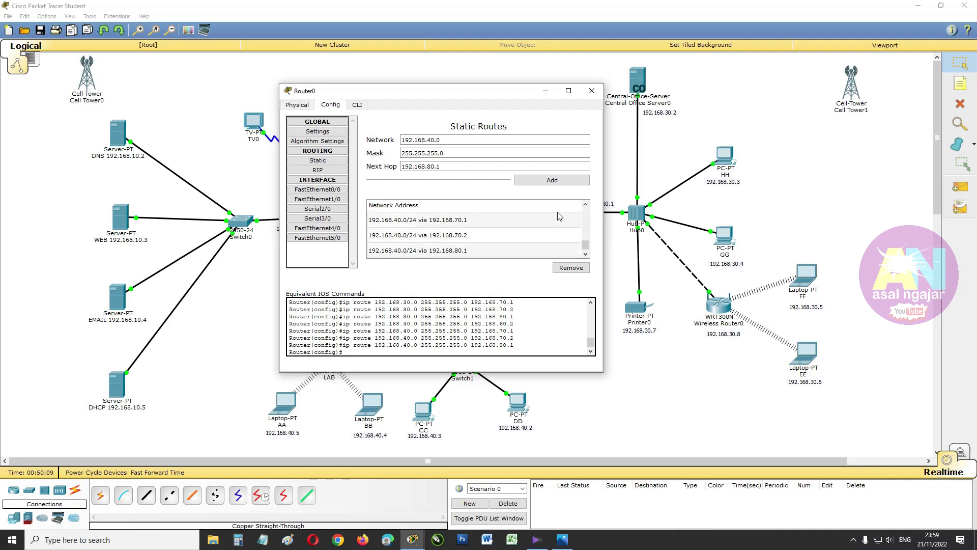
pyautogui.click(593, 94)
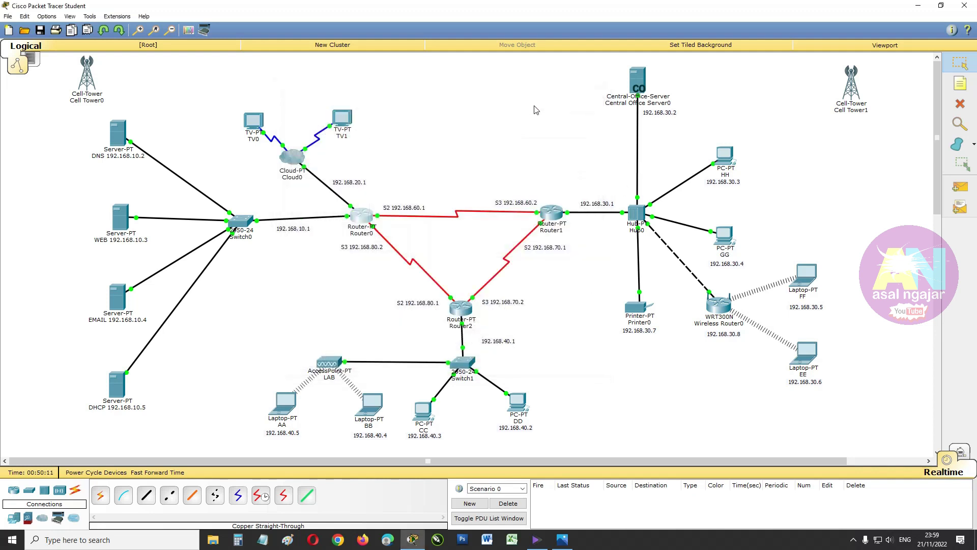
# Add a static route on Router1 to network 192.168.10.0, mask 255.255.255.0, with next hop 192.168.60.1
pyautogui.click(558, 218)
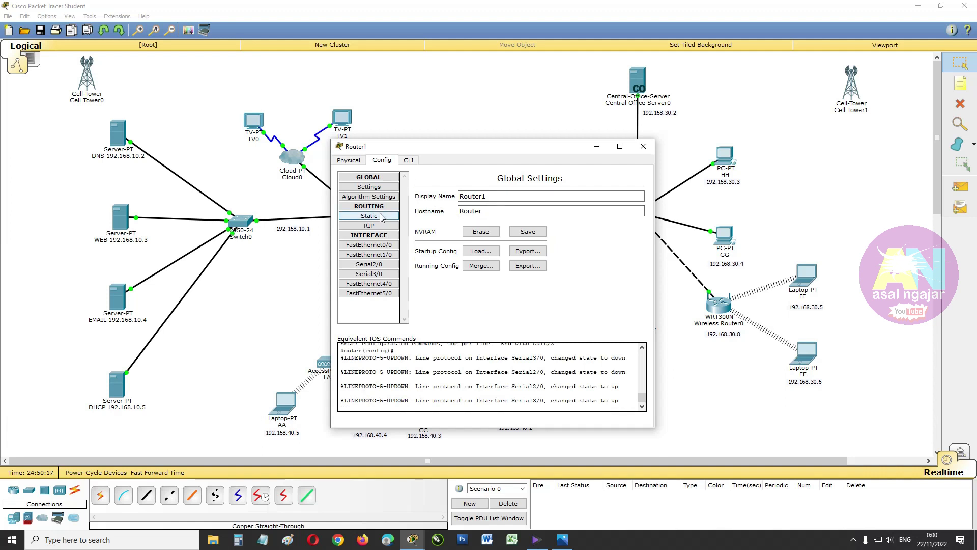
pyautogui.click(369, 216)
pyautogui.click(507, 194)
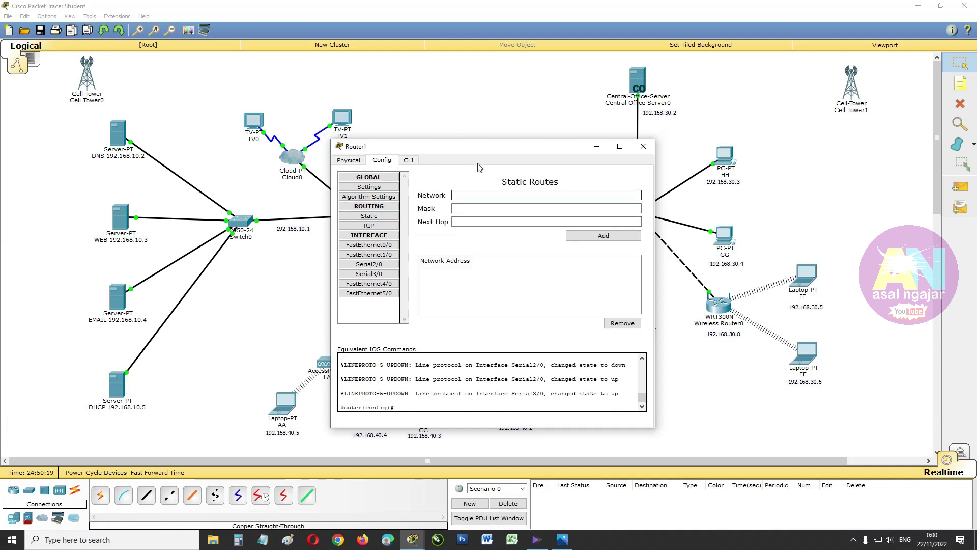
pyautogui.moveTo(515, 150); pyautogui.dragTo(712, 97)
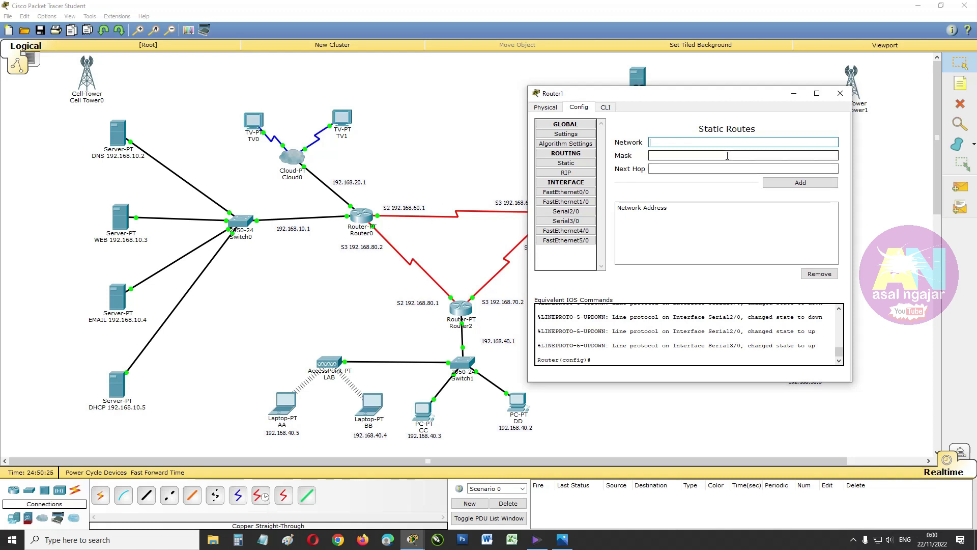
pyautogui.write('92.168.10.0')
pyautogui.click(727, 155)
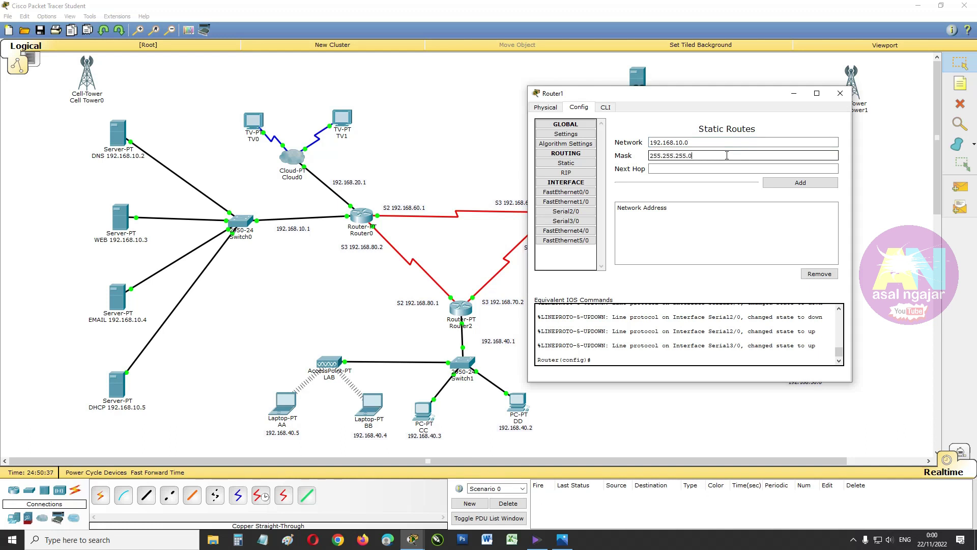
pyautogui.press('Tab')
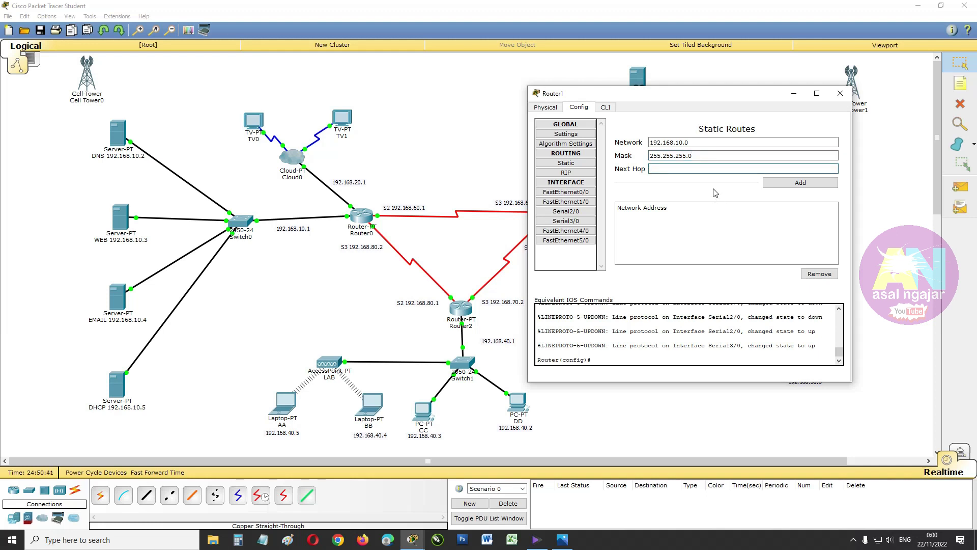
pyautogui.moveTo(667, 103); pyautogui.dragTo(696, 98)
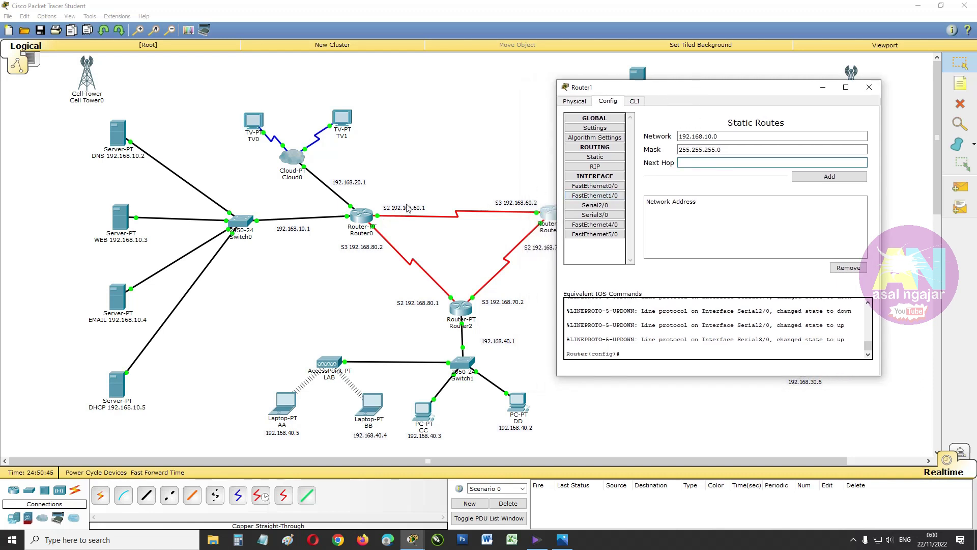
pyautogui.write('92.168.60.1')
pyautogui.click(832, 181)
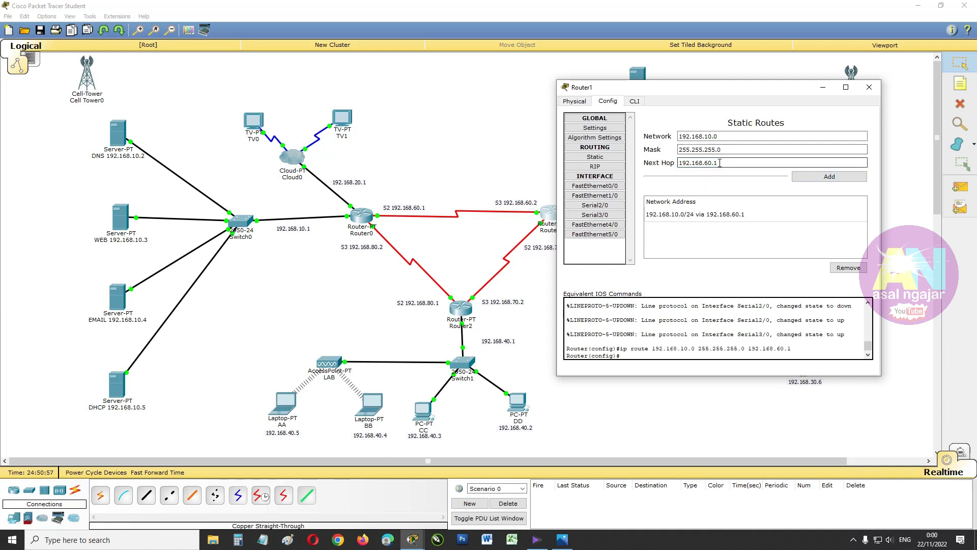
# Add three more static routes to 192.168.10.0 on Router1, with next hops 192.168.70.2, 192.168.80.1 and 192.168.80.2
pyautogui.moveTo(715, 163); pyautogui.dragTo(708, 165)
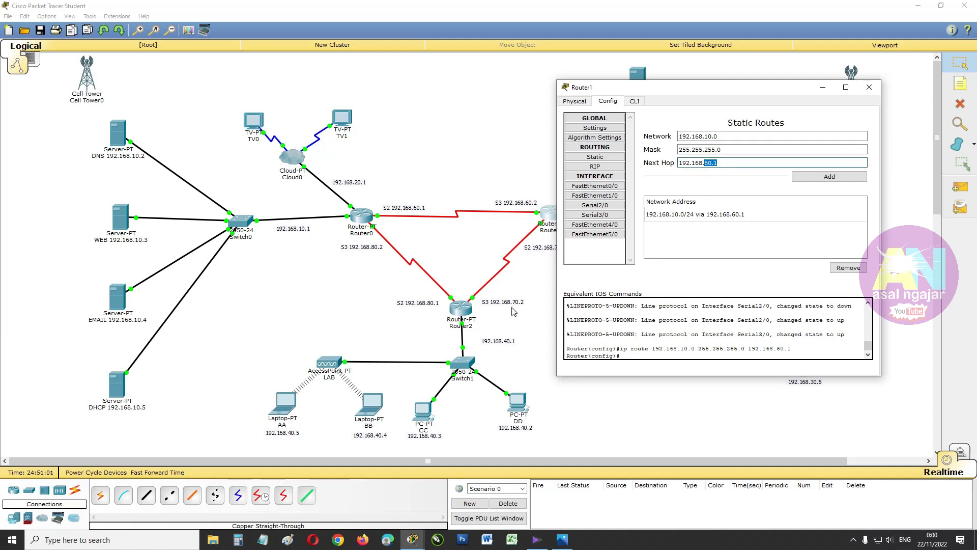
pyautogui.write('70.2')
pyautogui.click(830, 176)
pyautogui.moveTo(724, 163); pyautogui.dragTo(709, 165)
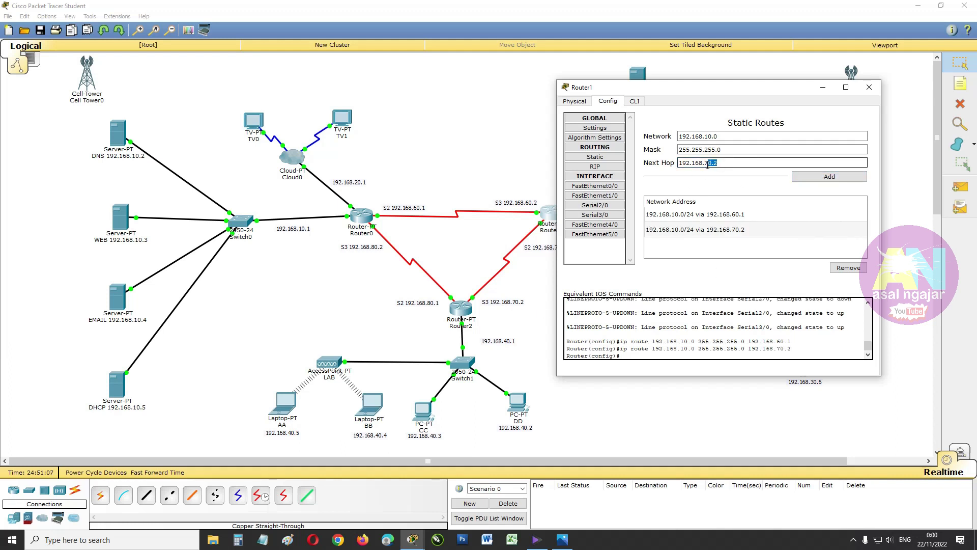
pyautogui.write('8')
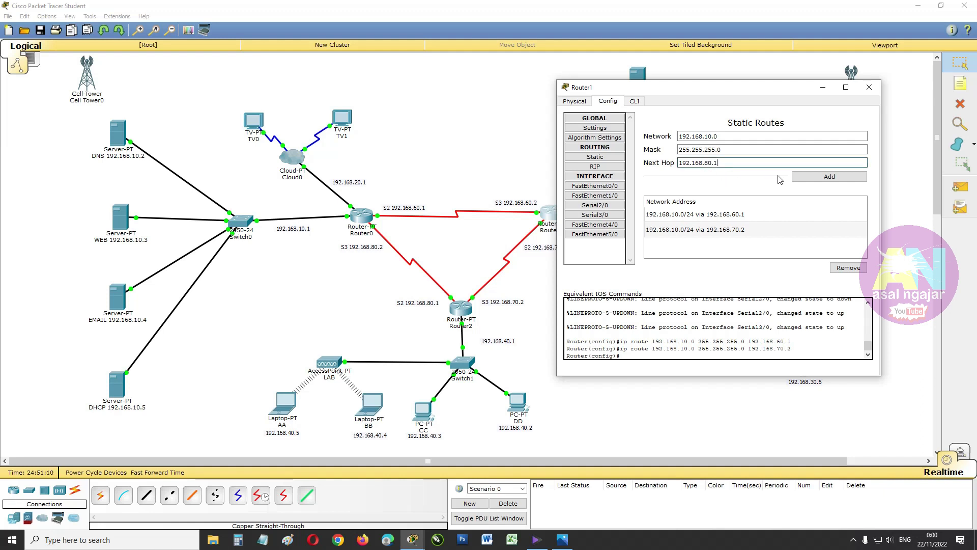
pyautogui.click(811, 177)
pyautogui.click(715, 163)
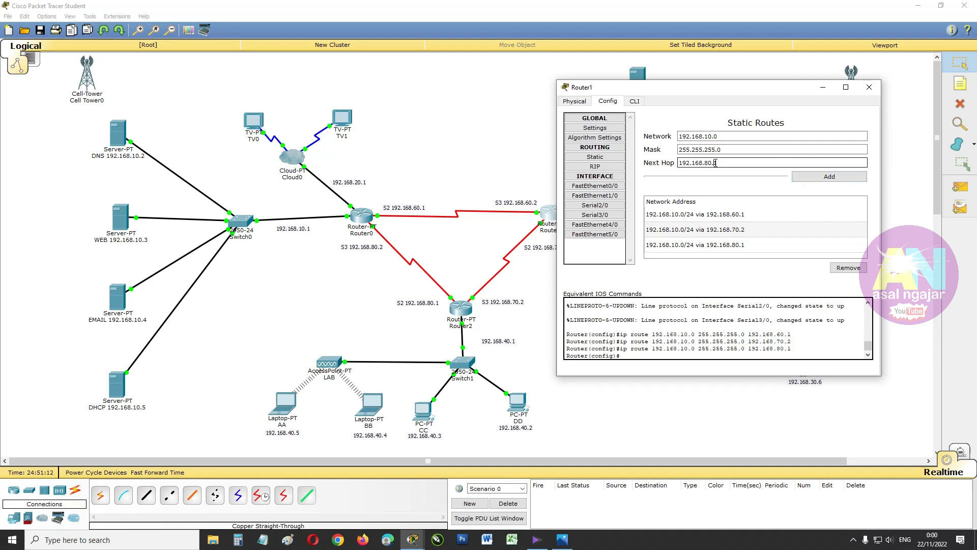
pyautogui.write('2')
pyautogui.click(816, 178)
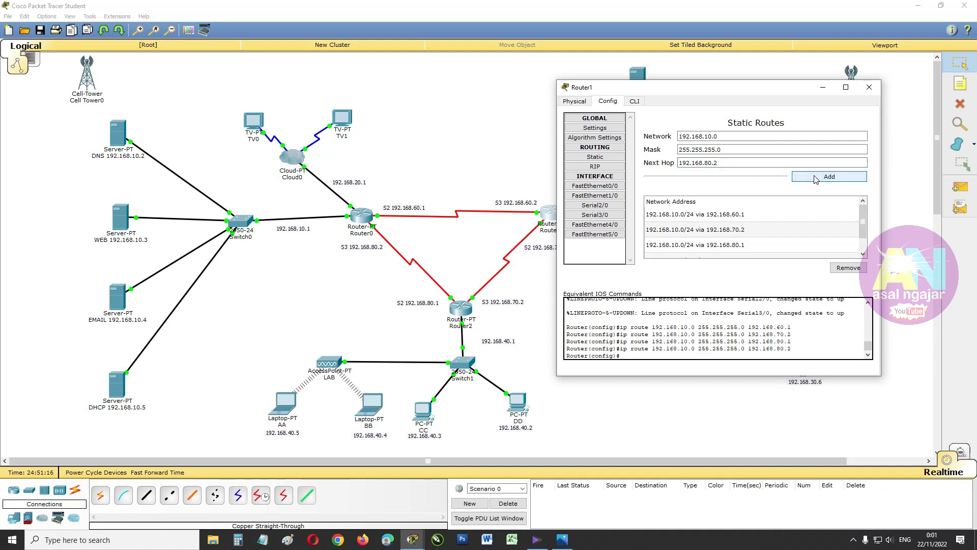
# Add static routes on Router1 to network 192.168.20.0, mask 255.255.255.0, with next hops 192.168.60.1 and 192.168.70.2
pyautogui.click(711, 137)
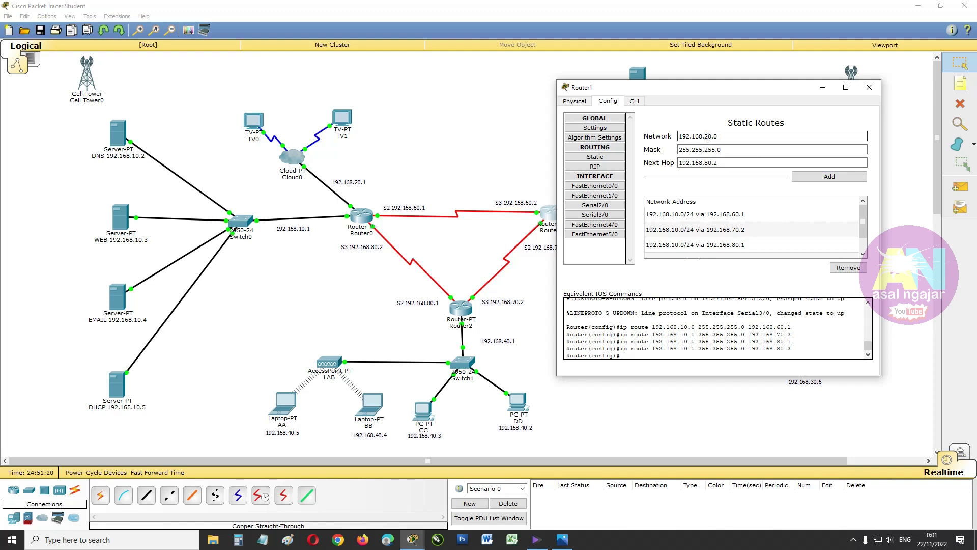
pyautogui.click(722, 163)
pyautogui.moveTo(711, 165); pyautogui.dragTo(707, 165)
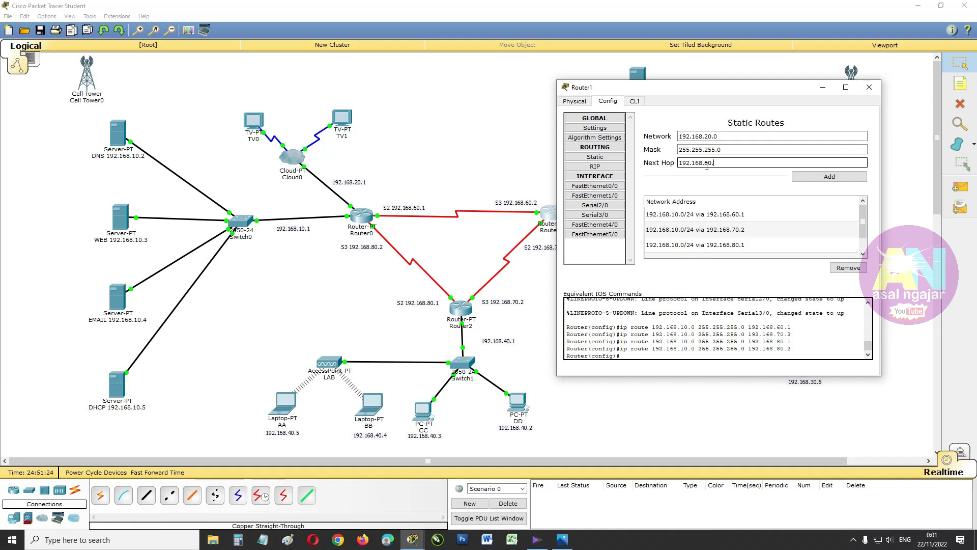
pyautogui.write('60.1')
pyautogui.click(807, 178)
pyautogui.moveTo(718, 163); pyautogui.dragTo(705, 163)
pyautogui.write('70.2')
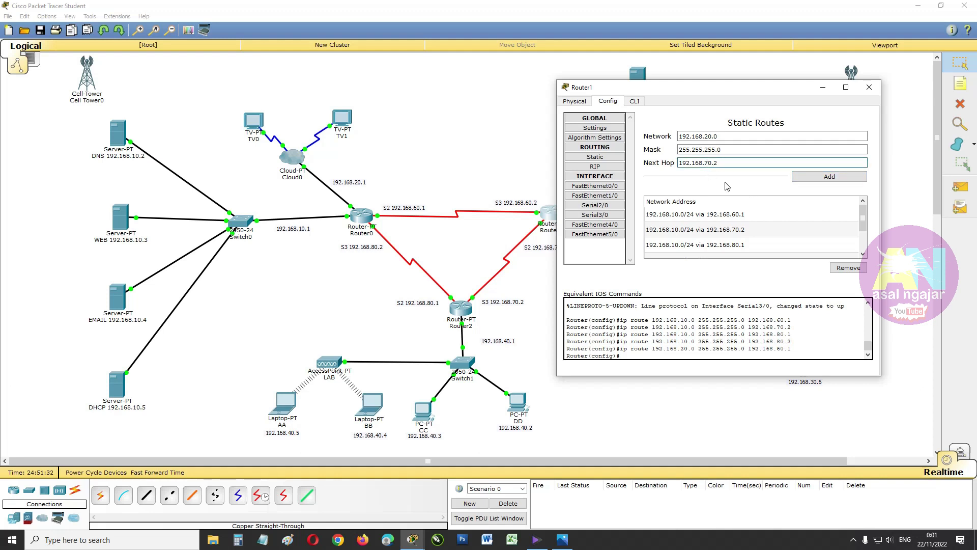
pyautogui.click(812, 178)
# Add two more static routes to 192.168.20.0 on Router1, with next hops 192.168.80.1 and 192.168.80.2
pyautogui.click(718, 164)
pyautogui.moveTo(719, 164); pyautogui.dragTo(707, 165)
pyautogui.write('80')
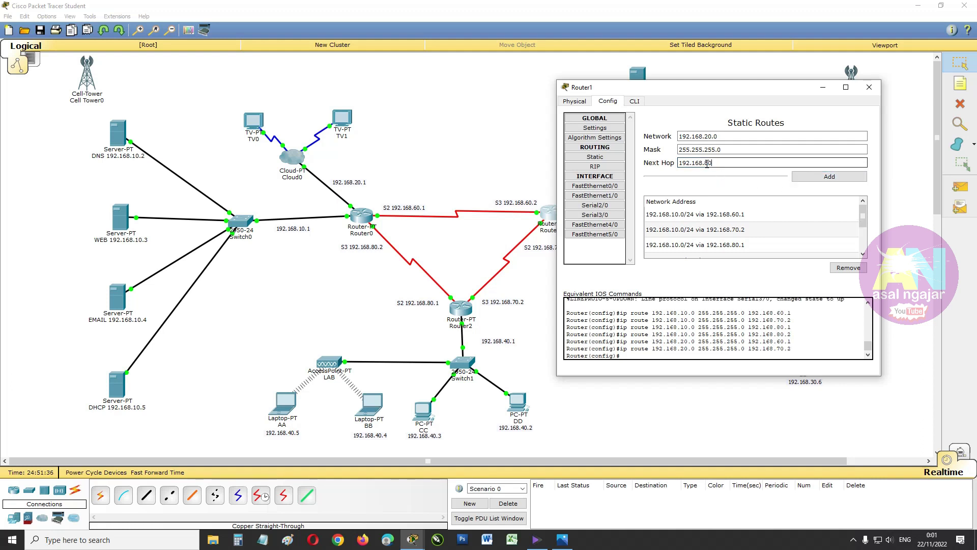
pyautogui.click(806, 179)
pyautogui.click(720, 165)
pyautogui.moveTo(720, 164); pyautogui.dragTo(707, 166)
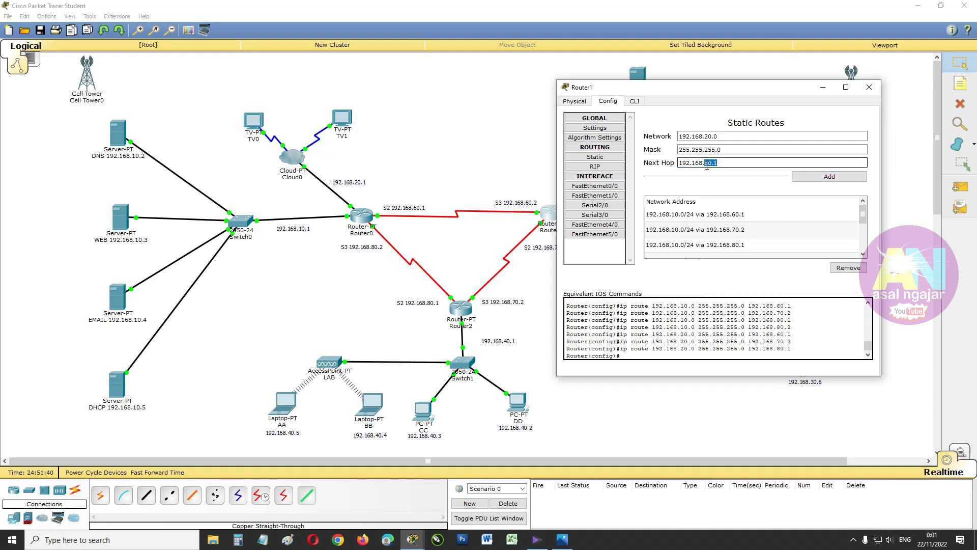
pyautogui.write('80.2')
pyautogui.click(812, 178)
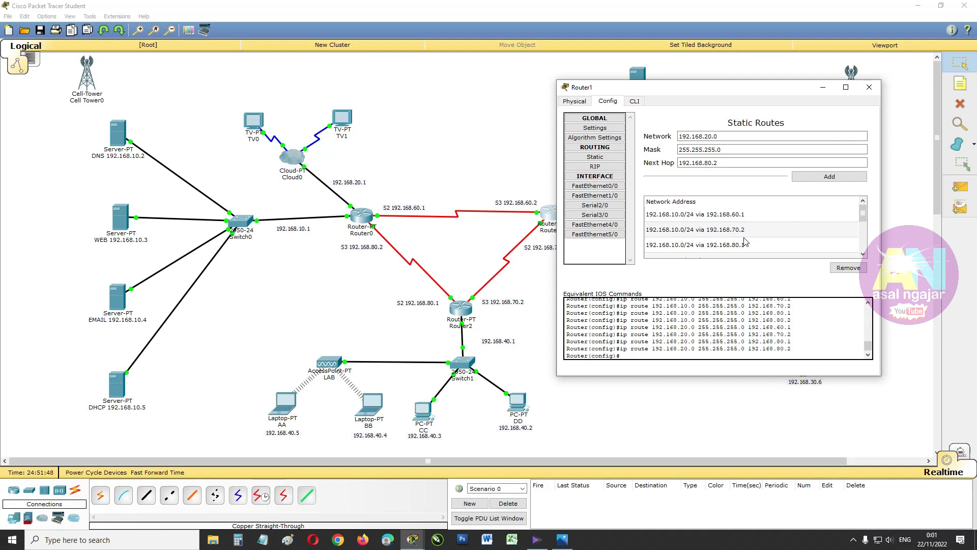
pyautogui.scroll(-3, 744, 242)
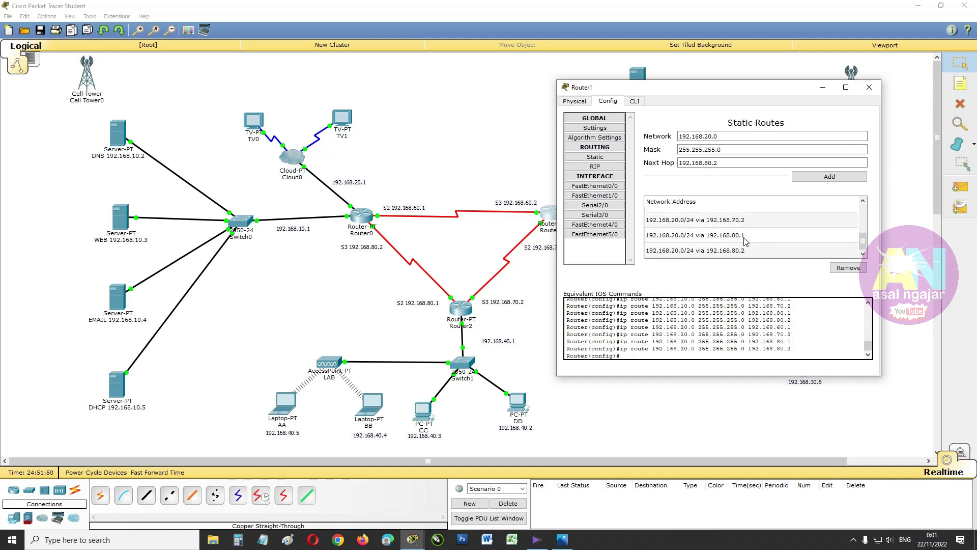
# Add static routes on Router1 to network 192.168.30.0, mask 255.255.255.0, with next hops 192.168.60.1 and 192.168.70.2
pyautogui.click(707, 136)
pyautogui.moveTo(708, 137); pyautogui.dragTo(704, 136)
pyautogui.write('3')
pyautogui.moveTo(721, 163); pyautogui.dragTo(704, 164)
pyautogui.write('60.')
pyautogui.click(830, 176)
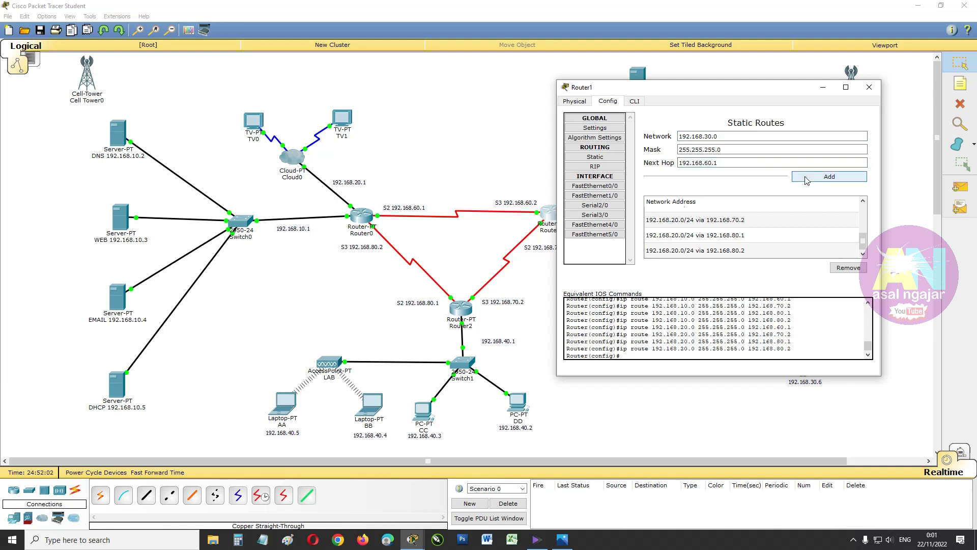
pyautogui.moveTo(717, 164); pyautogui.dragTo(706, 164)
pyautogui.write('70')
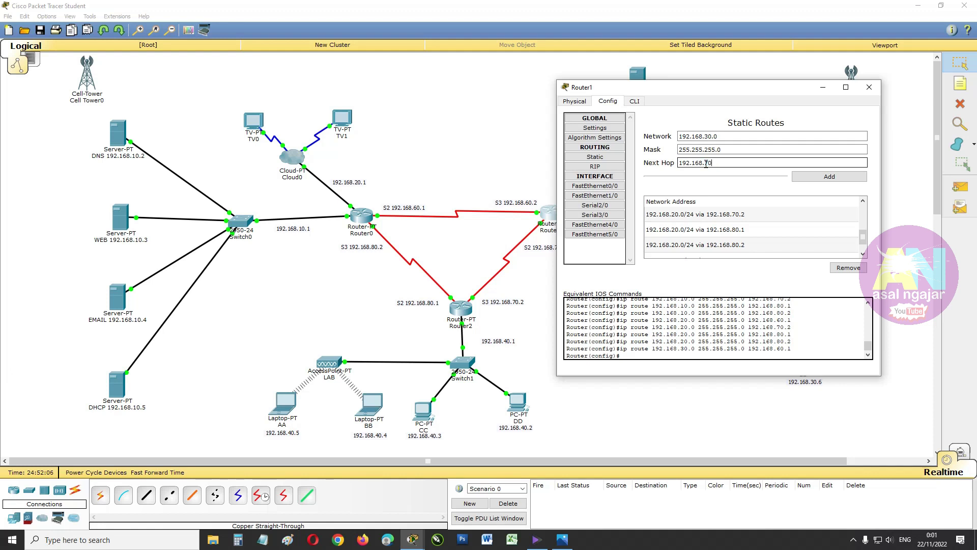
pyautogui.write('.2')
pyautogui.click(815, 177)
# Add two more static routes to 192.168.30.0 on Router1, with next hops 192.168.80.1 and 192.168.80.2
pyautogui.moveTo(717, 163); pyautogui.dragTo(707, 164)
pyautogui.write('80.1')
pyautogui.click(815, 177)
pyautogui.click(710, 165)
pyautogui.press('BackSpace')
pyautogui.write('2')
pyautogui.click(807, 177)
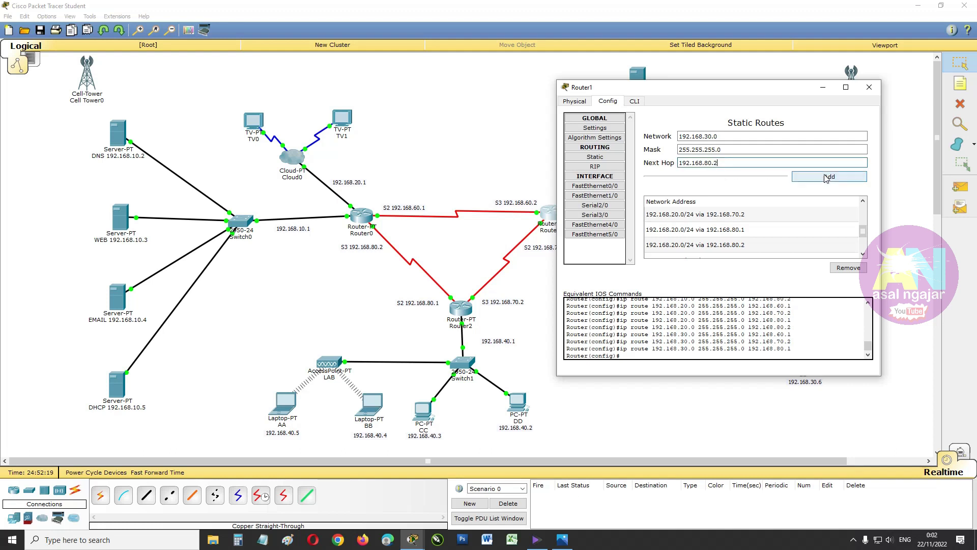
pyautogui.scroll(-2, 811, 240)
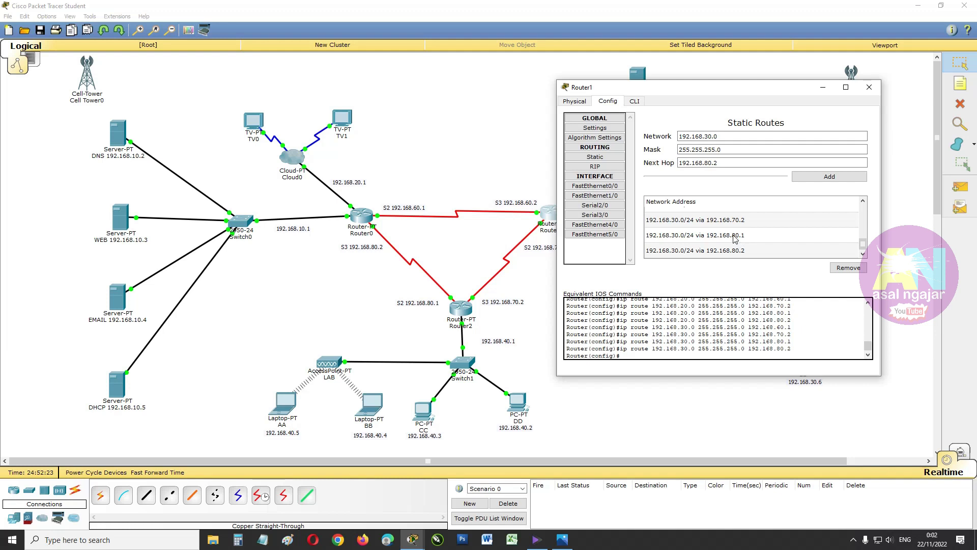
# Add static routes on Router1 to network 192.168.40.0, mask 255.255.255.0, with next hops 192.168.60.1 and 192.168.70.2
pyautogui.moveTo(709, 136); pyautogui.dragTo(706, 136)
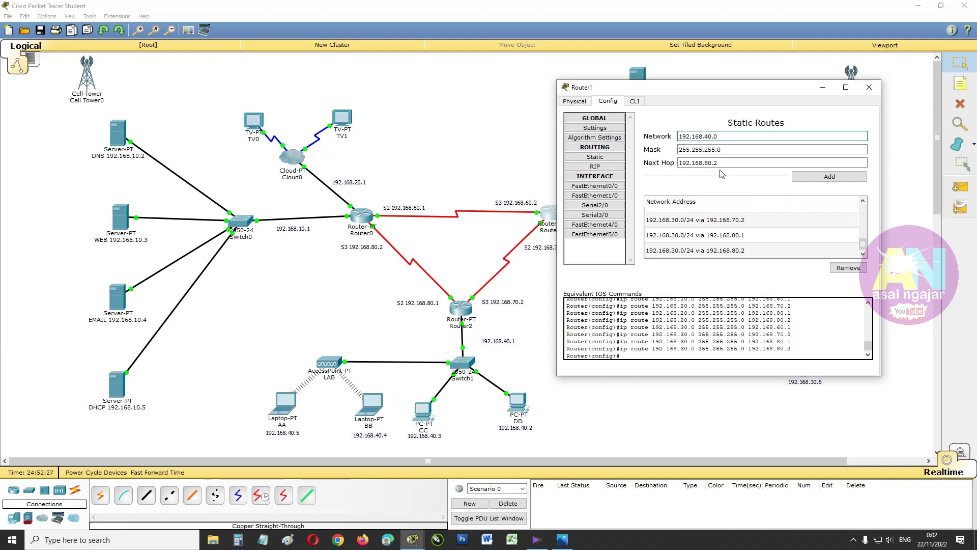
pyautogui.moveTo(718, 163); pyautogui.dragTo(705, 163)
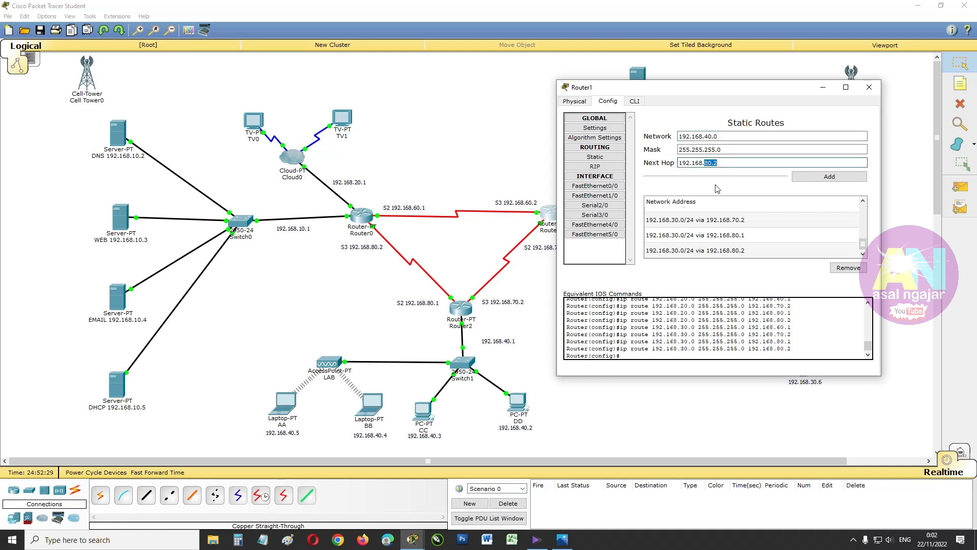
pyautogui.write('60.1')
pyautogui.click(818, 178)
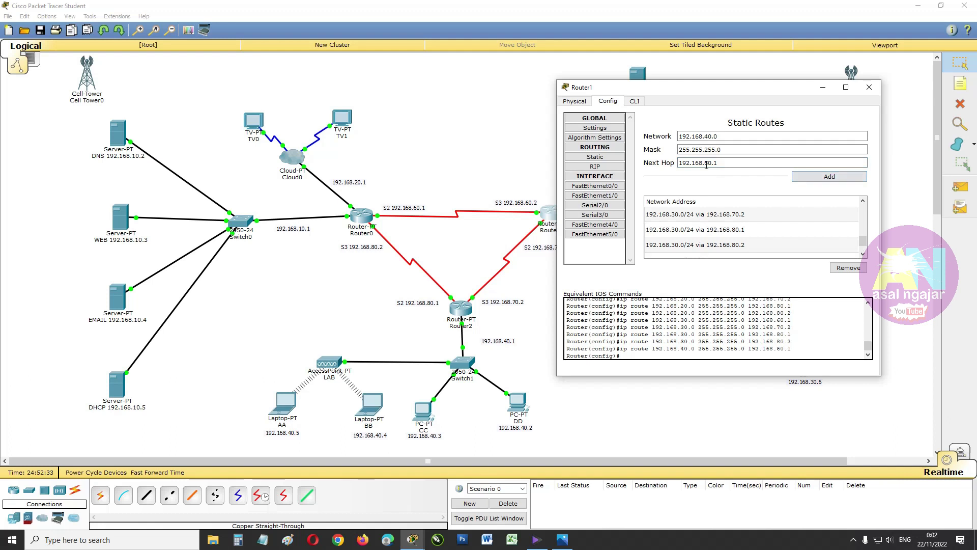
pyautogui.moveTo(719, 163); pyautogui.dragTo(709, 162)
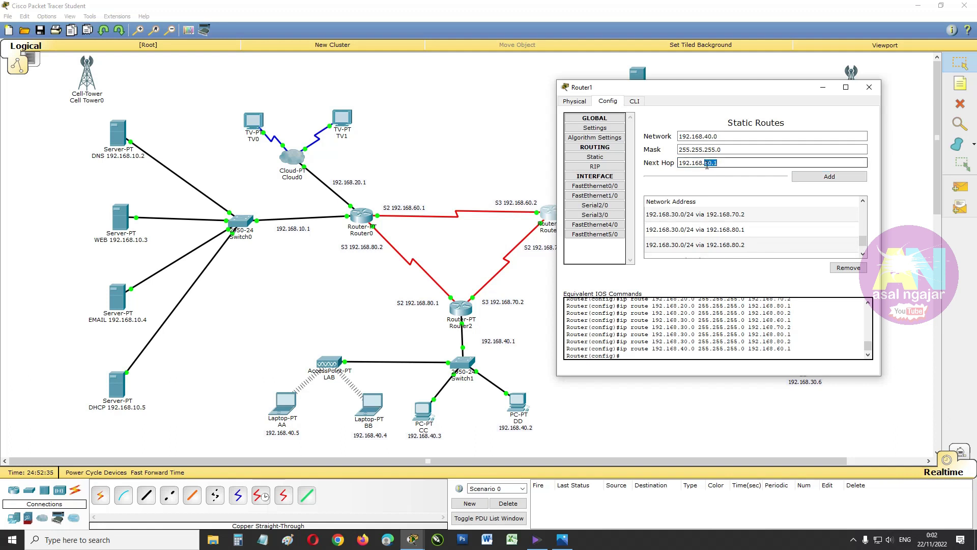
pyautogui.write('70.2')
pyautogui.click(820, 177)
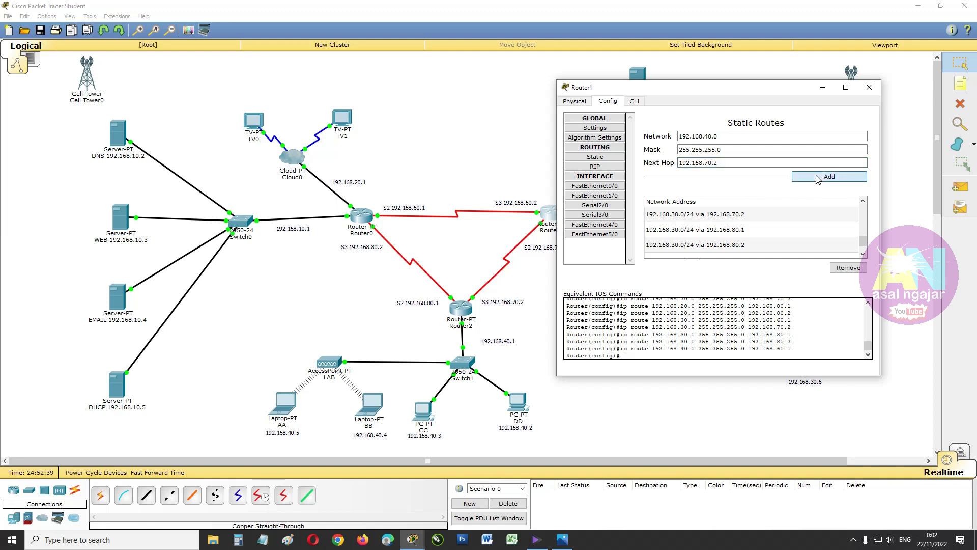
# Add two more static routes to 192.168.40.0 on Router1, with next hops 192.168.80.1 and 192.168.80.2
pyautogui.moveTo(719, 165); pyautogui.dragTo(706, 165)
pyautogui.write('80.')
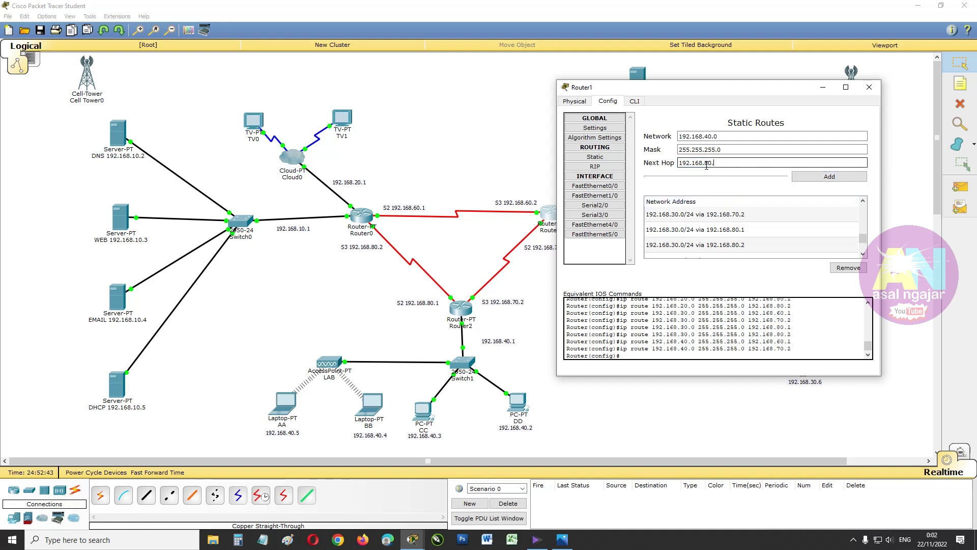
pyautogui.press('Tab')
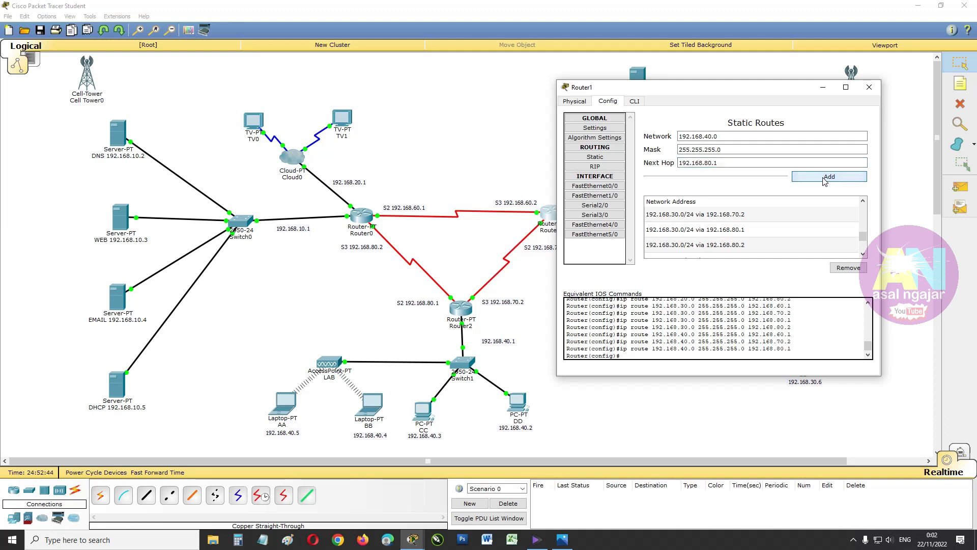
pyautogui.moveTo(724, 165); pyautogui.dragTo(717, 164)
pyautogui.write('2')
pyautogui.press('Tab')
pyautogui.press('Return')
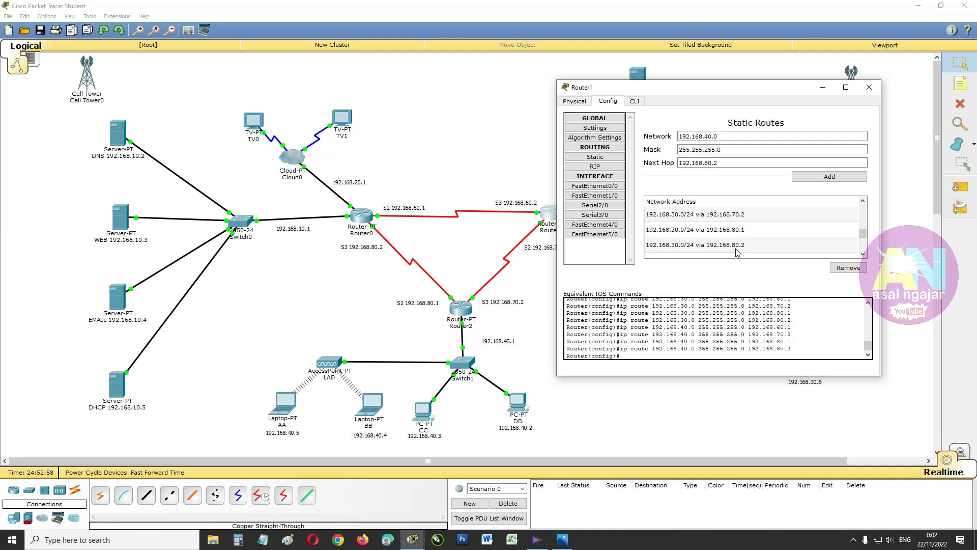
# Review Router1's complete list of static routes and close the router's window
pyautogui.scroll(-2, 738, 253)
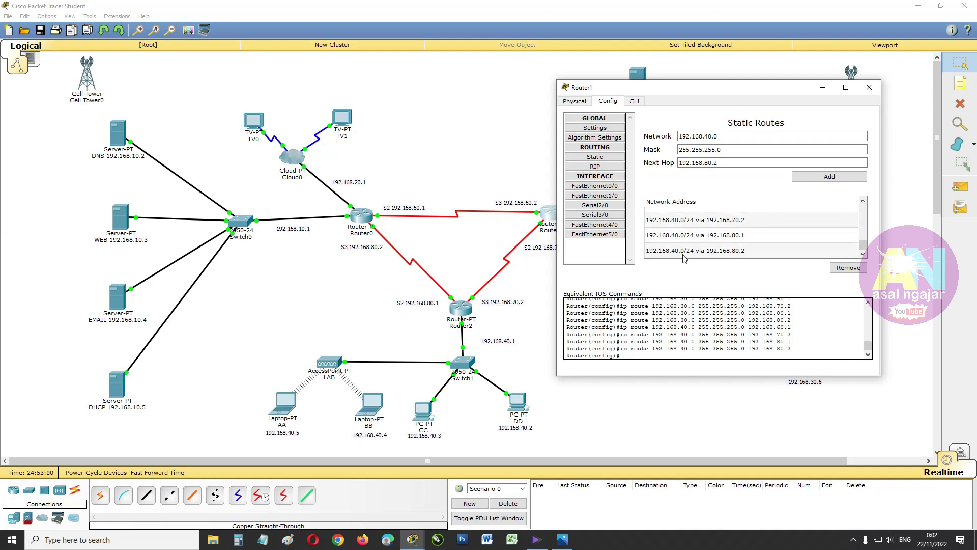
pyautogui.scroll(3, 681, 257)
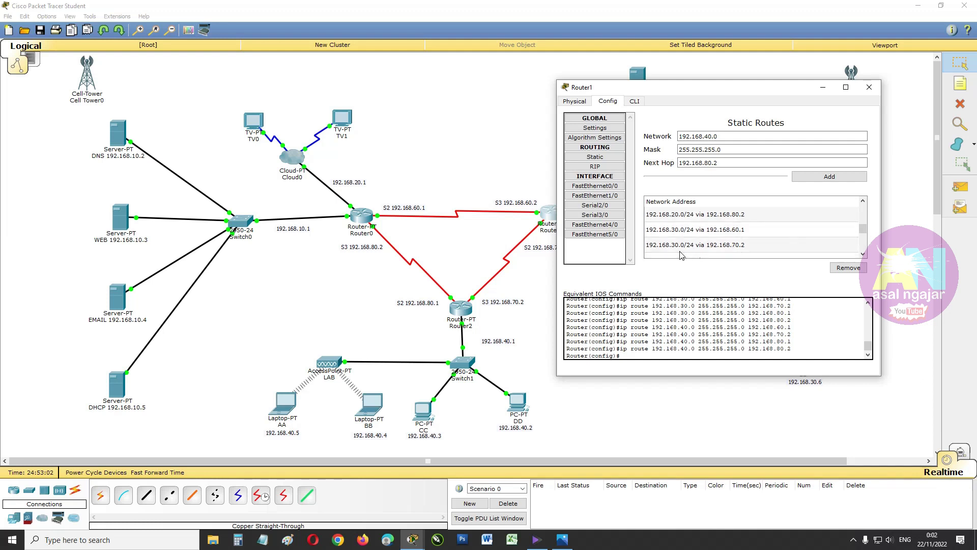
pyautogui.scroll(2, 682, 255)
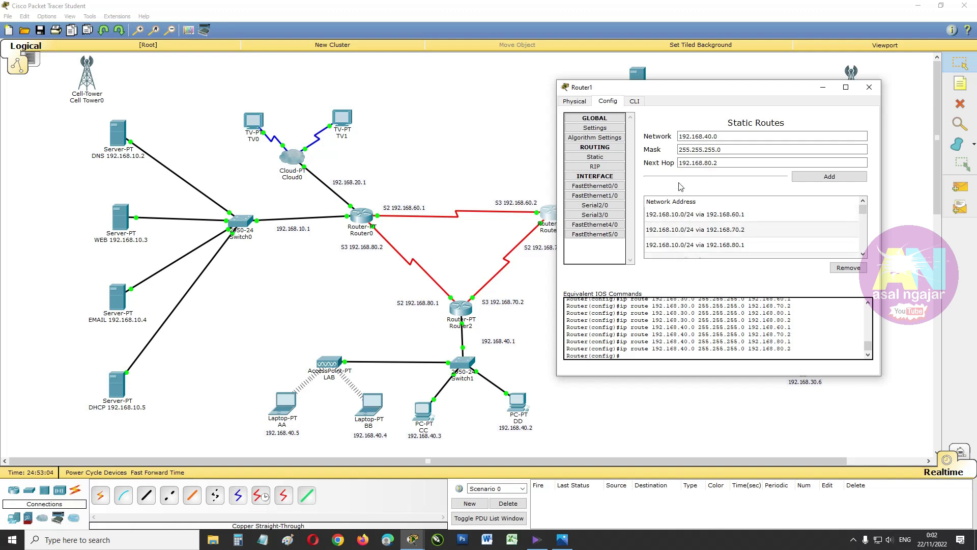
pyautogui.click(869, 89)
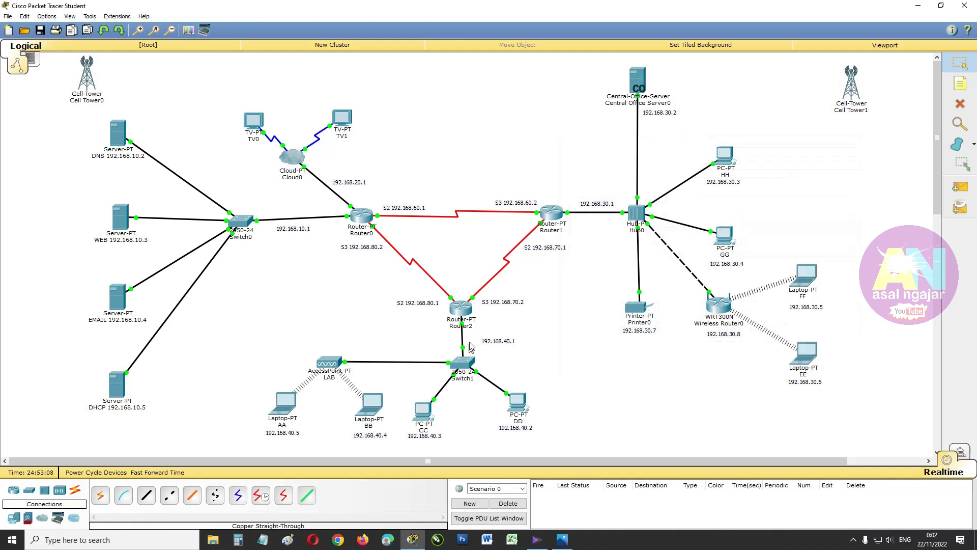
# Add a static route on Router2 to network 192.168.10.0, mask 255.255.255.0, with next hop 192.168.60.1
pyautogui.click(460, 309)
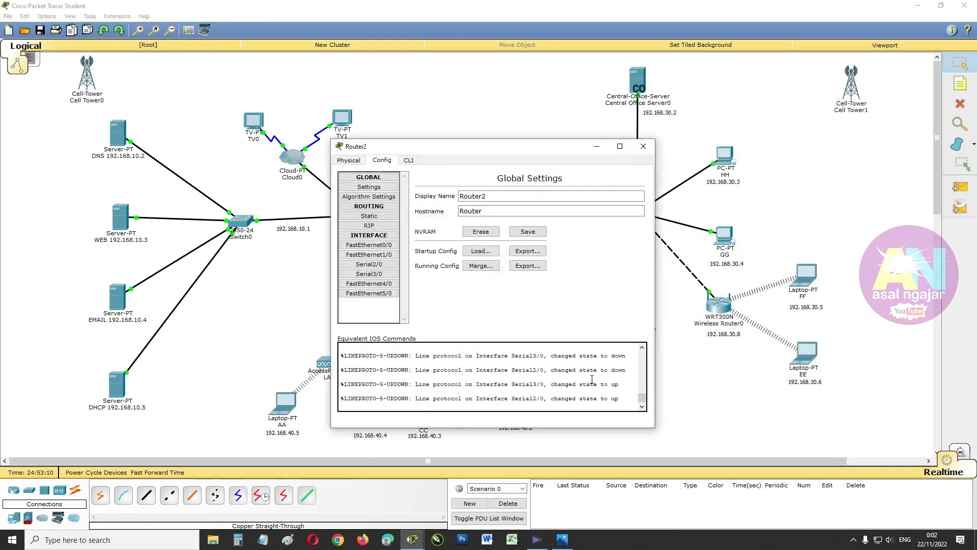
pyautogui.click(383, 217)
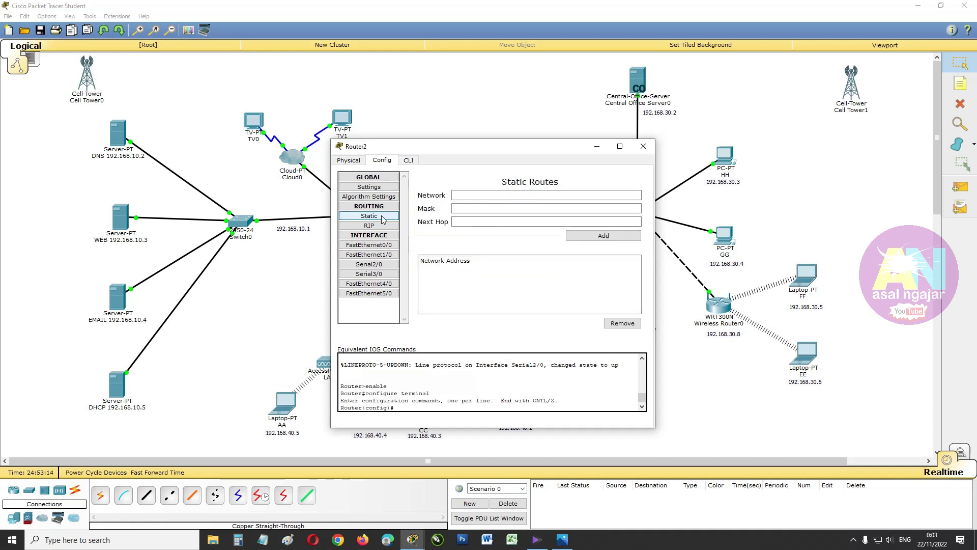
pyautogui.click(477, 196)
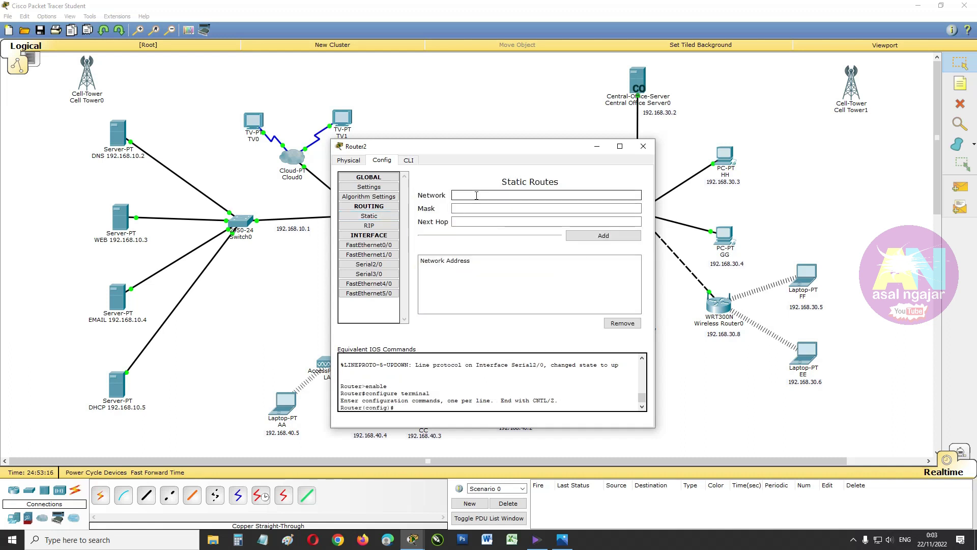
pyautogui.moveTo(483, 148); pyautogui.dragTo(682, 108)
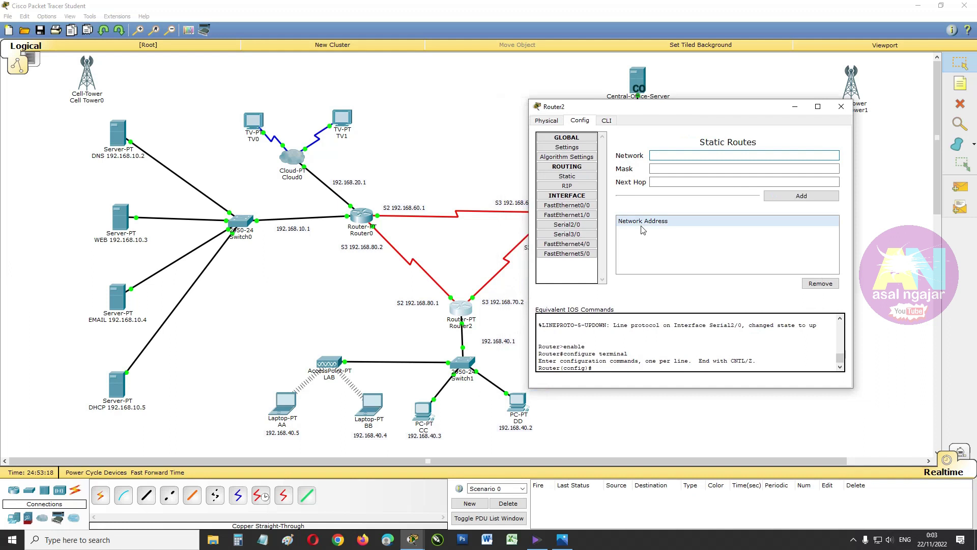
pyautogui.write('192.168.10.0')
pyautogui.click(671, 170)
pyautogui.write('255.255.255.0')
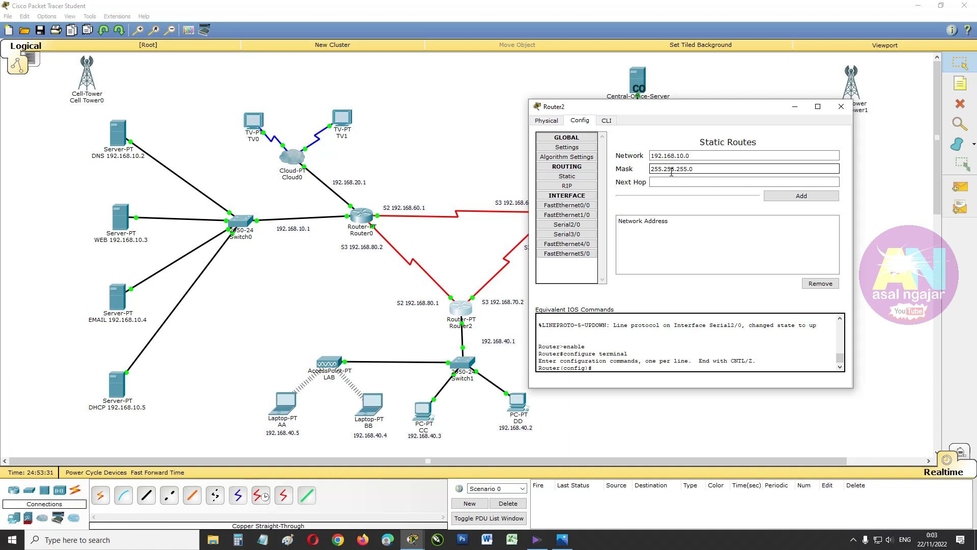
pyautogui.press('Tab')
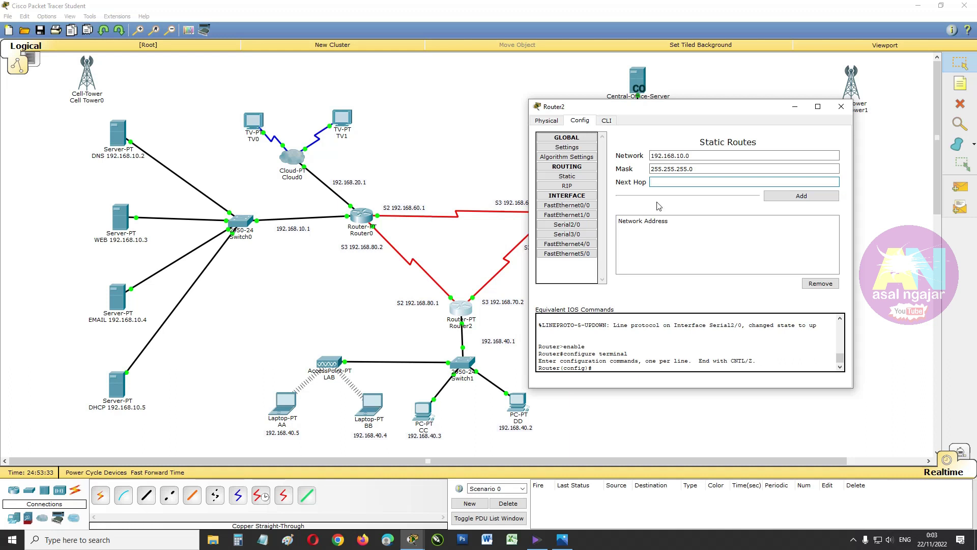
pyautogui.write('192.168.10.')
pyautogui.press('BackSpace')
pyautogui.press('BackSpace')
pyautogui.write('60')
pyautogui.press('BackSpace')
pyautogui.click(804, 197)
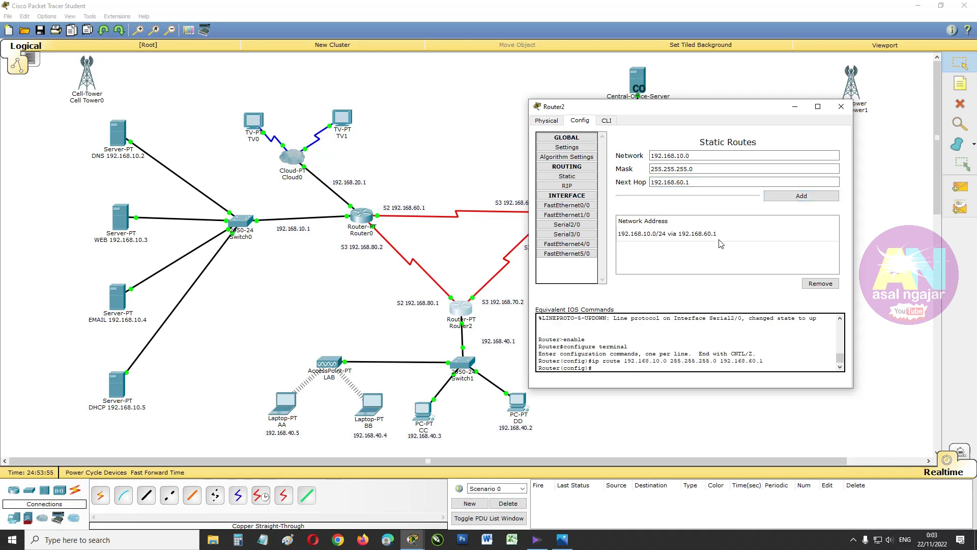
# Add two more static routes to 192.168.10.0 on Router2, with next hops 192.168.60.2 and 192.168.70.1
pyautogui.moveTo(692, 181); pyautogui.dragTo(688, 182)
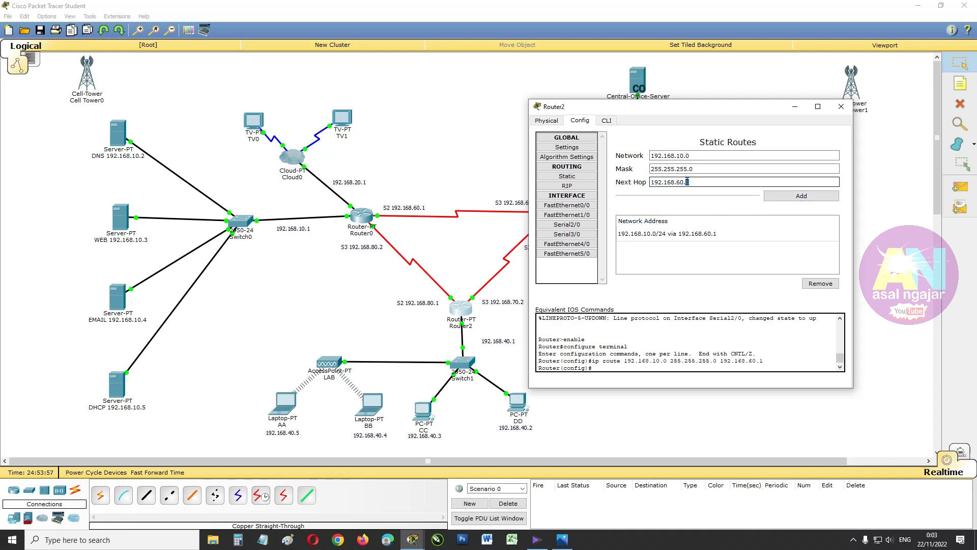
pyautogui.moveTo(740, 107); pyautogui.dragTo(781, 98)
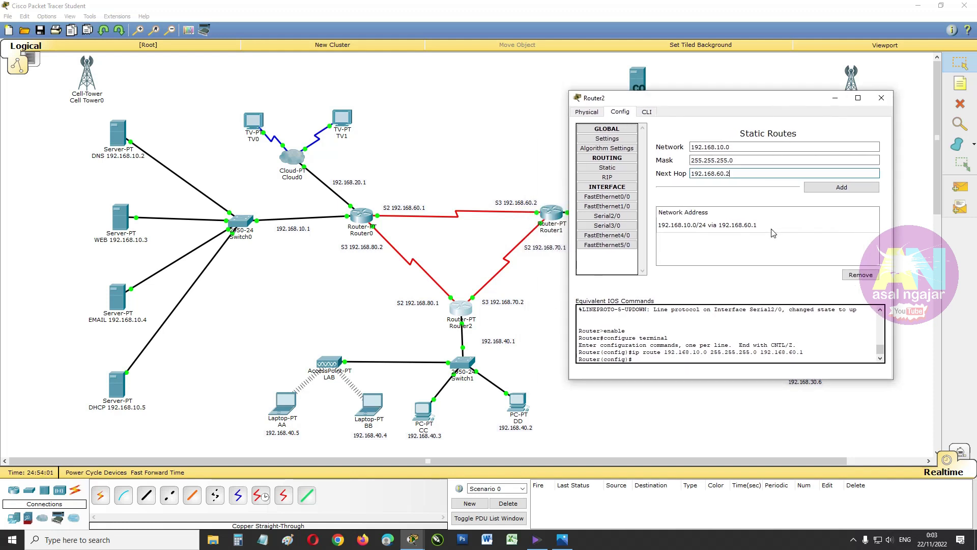
pyautogui.click(823, 188)
pyautogui.moveTo(731, 174); pyautogui.dragTo(719, 176)
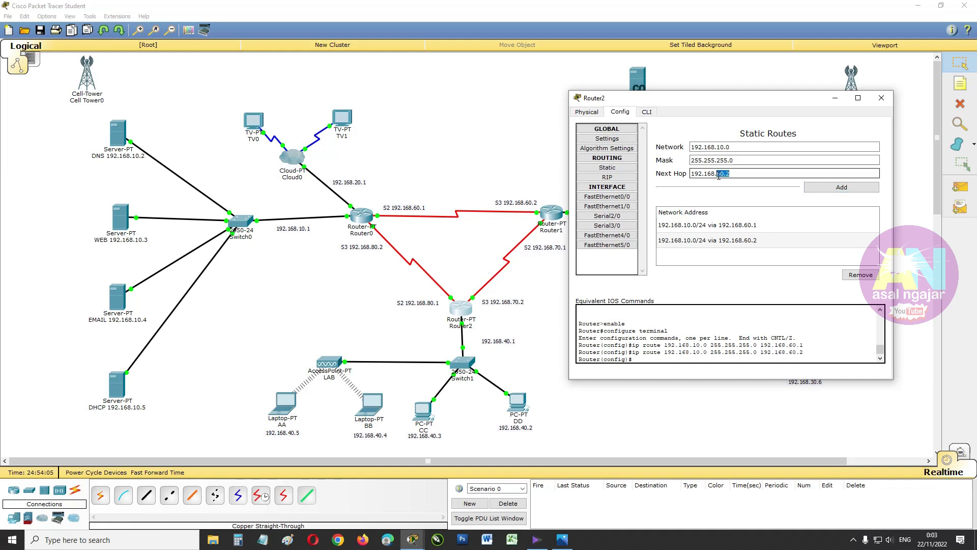
pyautogui.write('70.1')
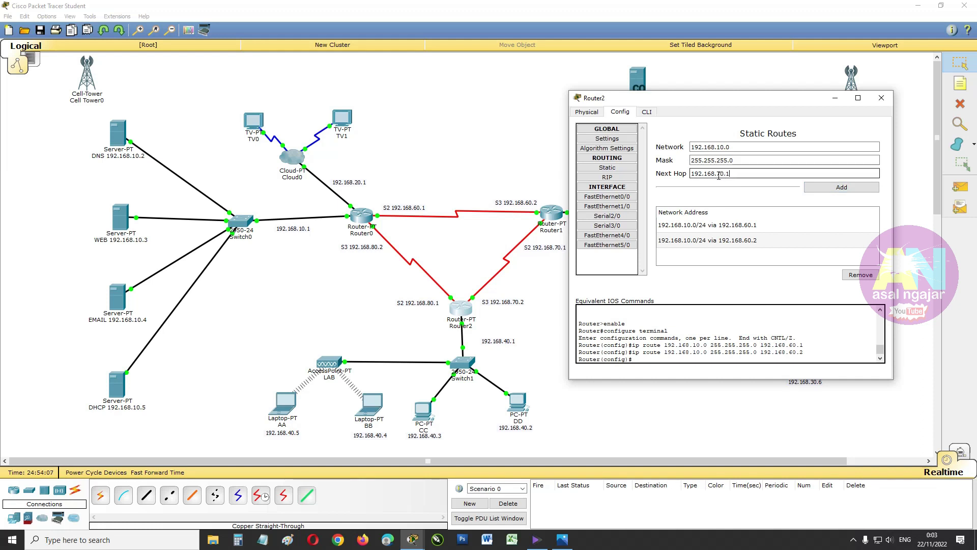
pyautogui.click(820, 188)
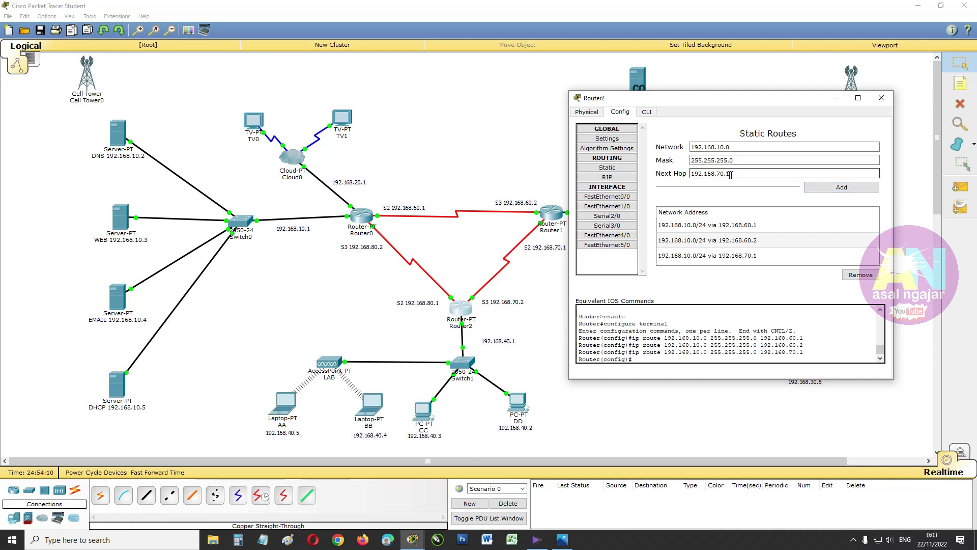
# Add static routes on Router2 to 192.168.10.0 with next hop 192.168.80.2 and to 192.168.20.0 with next hop 192.168.60.1
pyautogui.write('80')
pyautogui.click(820, 189)
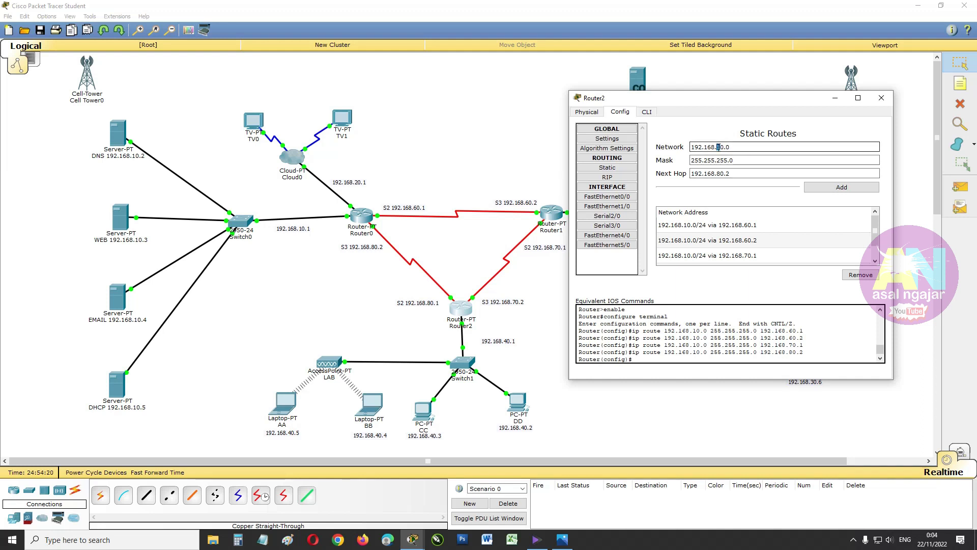
pyautogui.click(736, 176)
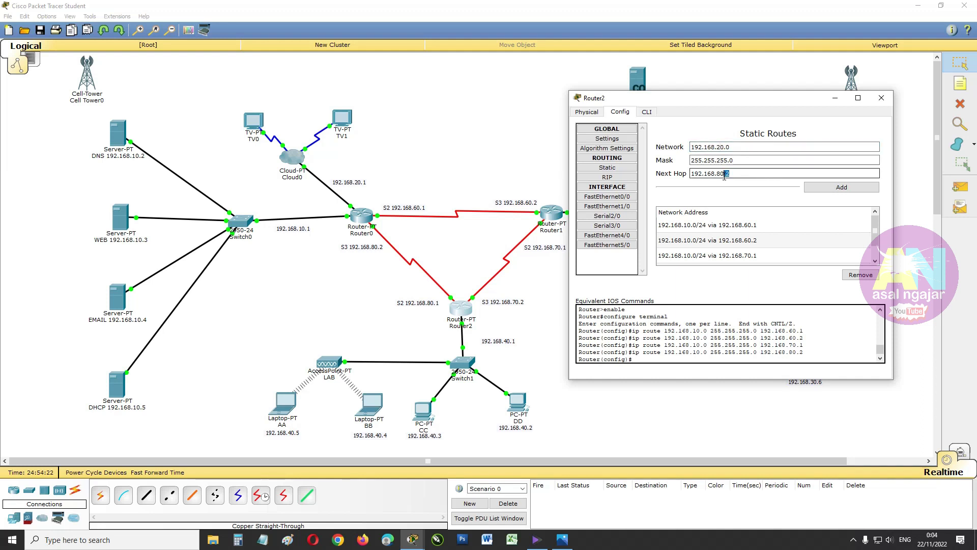
pyautogui.moveTo(720, 177); pyautogui.dragTo(718, 176)
pyautogui.write('60')
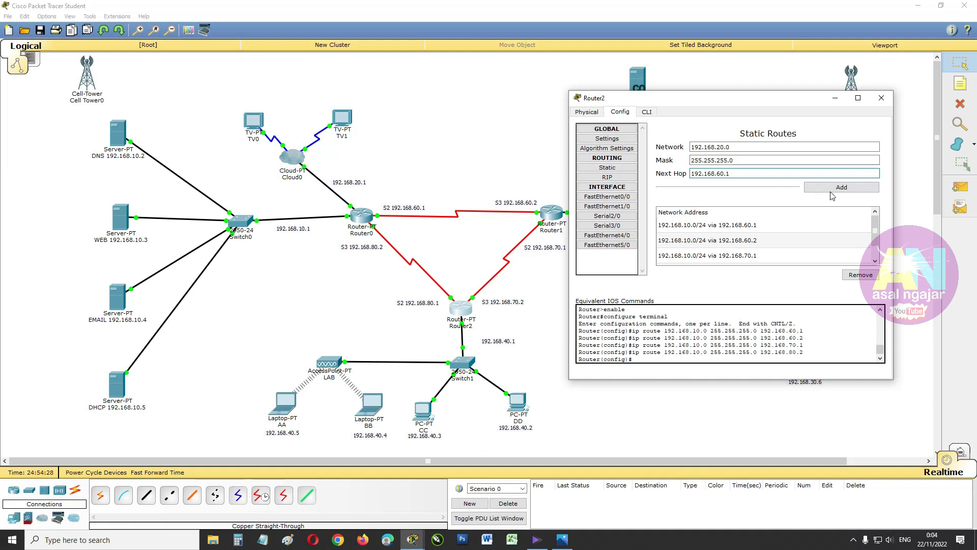
pyautogui.click(822, 191)
# Add two more static routes to 192.168.20.0 on Router2, with next hops 192.168.60.2 and 192.168.70.1
pyautogui.click(731, 174)
pyautogui.moveTo(726, 173); pyautogui.dragTo(730, 174)
pyautogui.write('2')
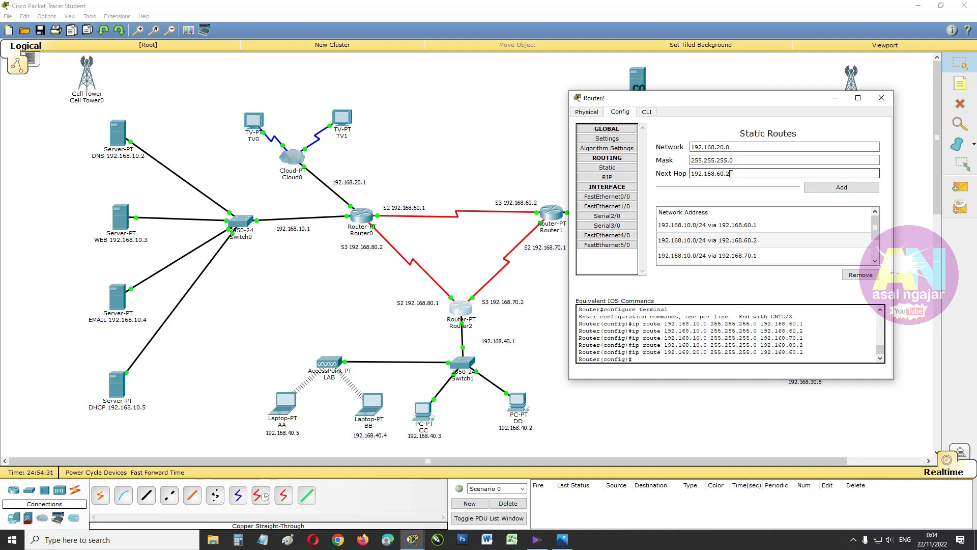
pyautogui.click(812, 188)
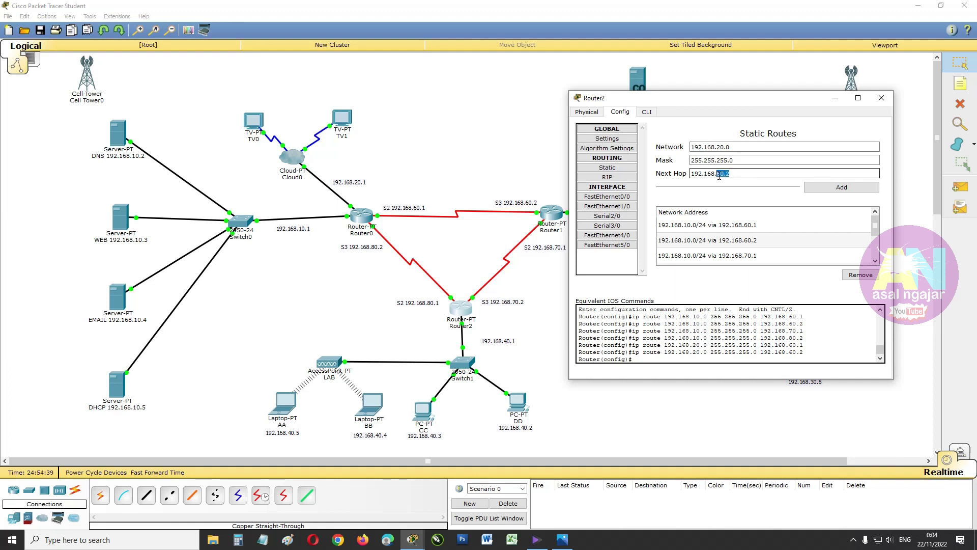
pyautogui.write('70.1')
pyautogui.click(829, 192)
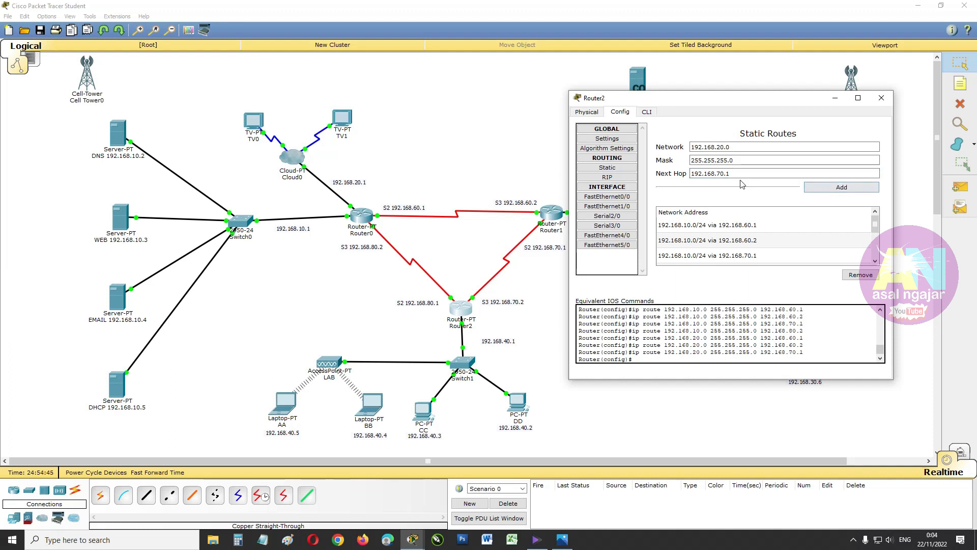
# Add a static route to 192.168.20.0 with next hop 192.168.80.2 on Router2 and check the route list
pyautogui.moveTo(731, 173); pyautogui.dragTo(720, 174)
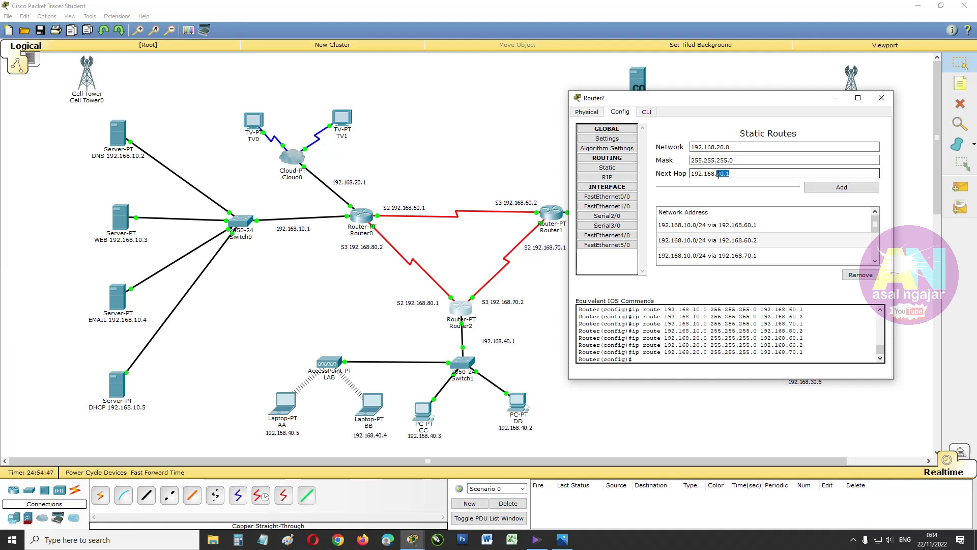
pyautogui.write('8')
pyautogui.click(815, 188)
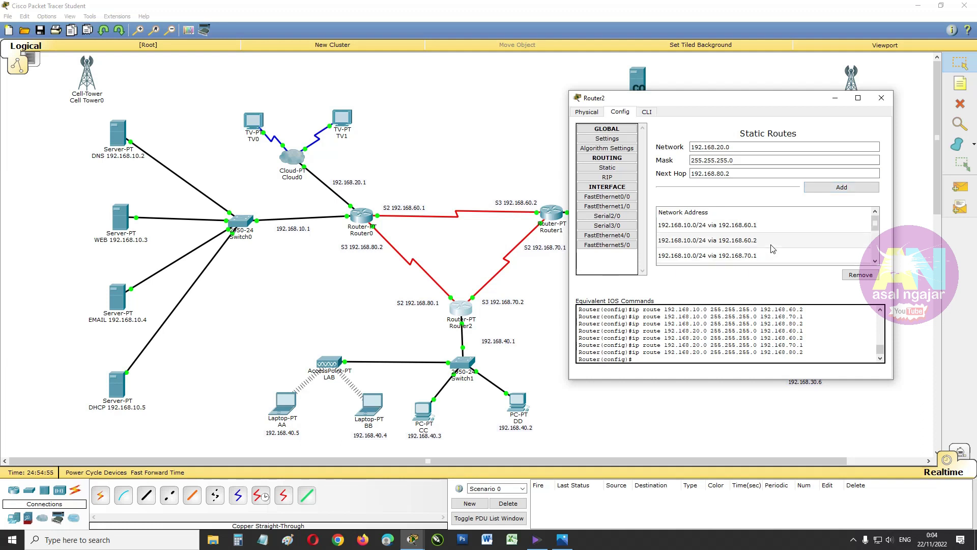
pyautogui.scroll(-1, 692, 256)
pyautogui.scroll(-1, 693, 256)
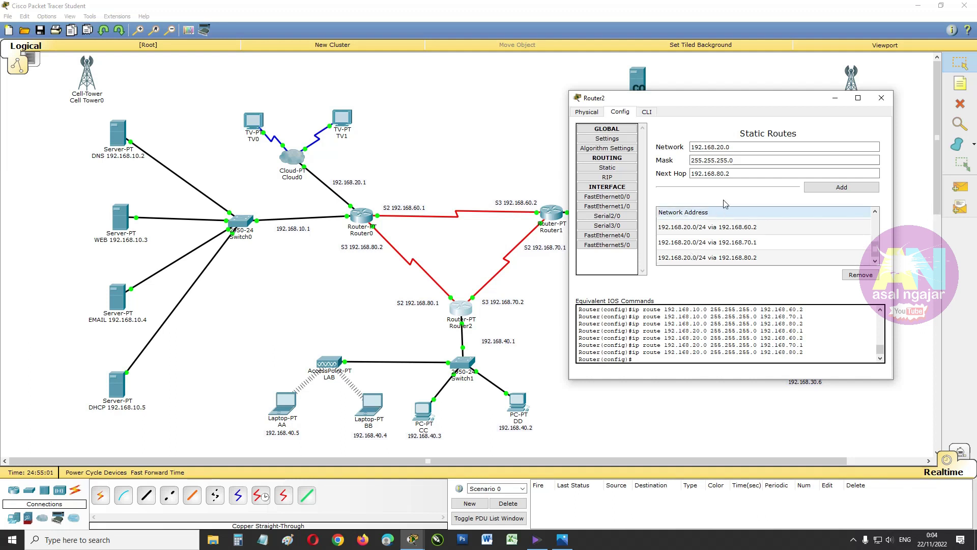
# Add static routes to network 192.168.30.0 on Router2, with next hops 192.168.60.1 and 192.168.60.2
pyautogui.moveTo(717, 148); pyautogui.dragTo(720, 148)
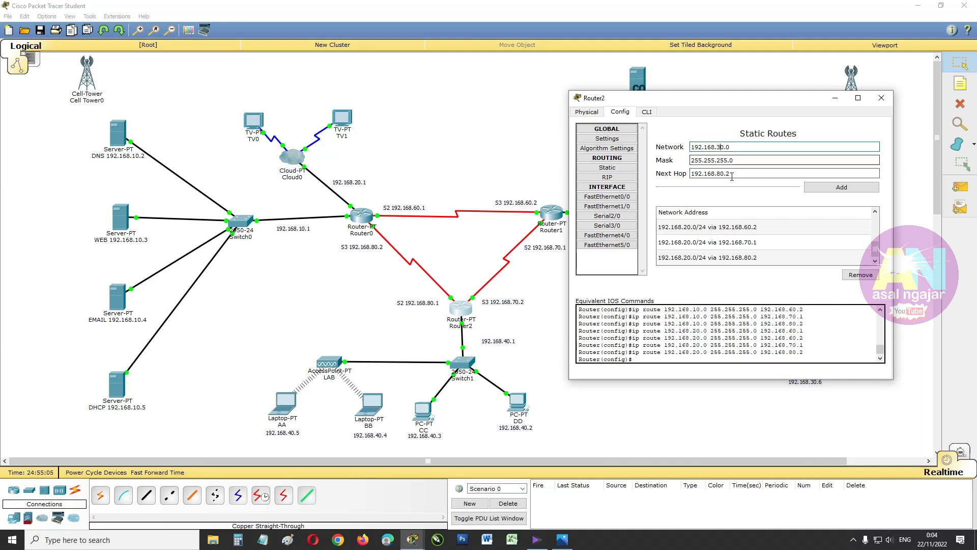
pyautogui.moveTo(731, 176); pyautogui.dragTo(722, 178)
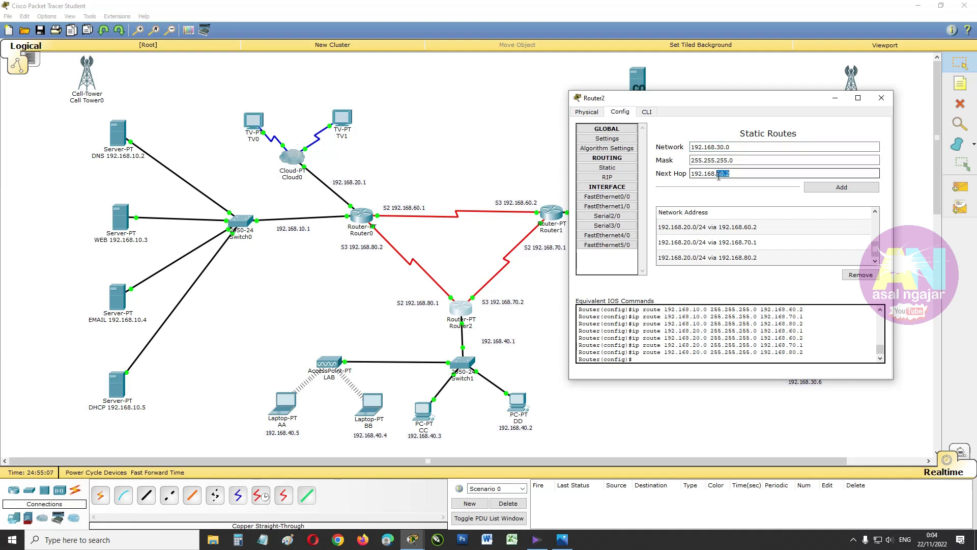
pyautogui.write('60.1')
pyautogui.click(823, 188)
pyautogui.click(726, 174)
pyautogui.write('2')
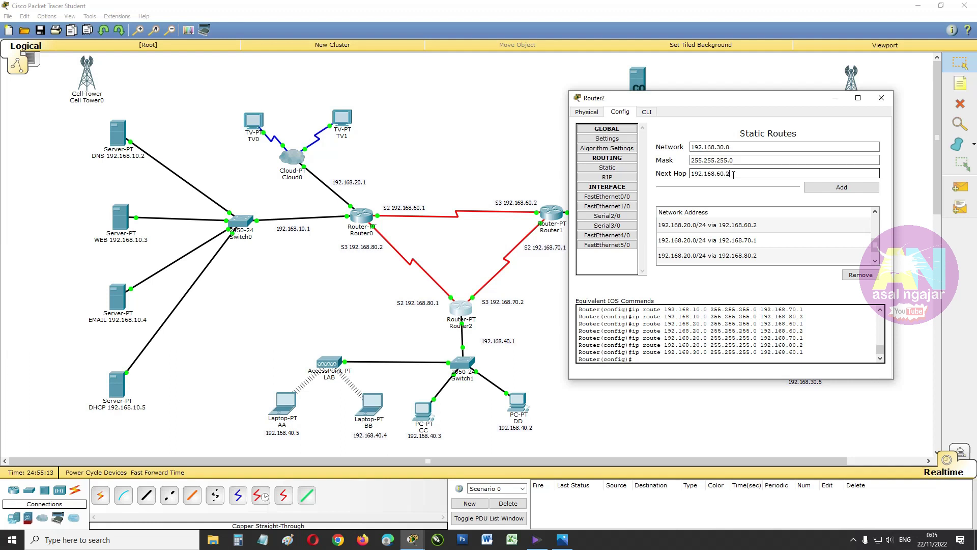
pyautogui.press('Return')
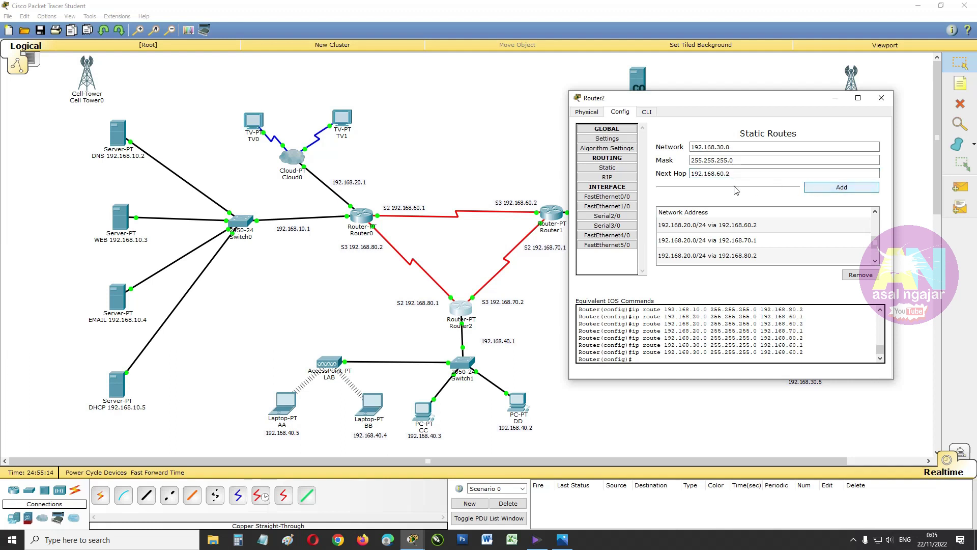
# Add two more static routes to 192.168.30.0 on Router2, with next hops 192.168.70.1 and 192.168.80.2
pyautogui.moveTo(731, 174); pyautogui.dragTo(719, 175)
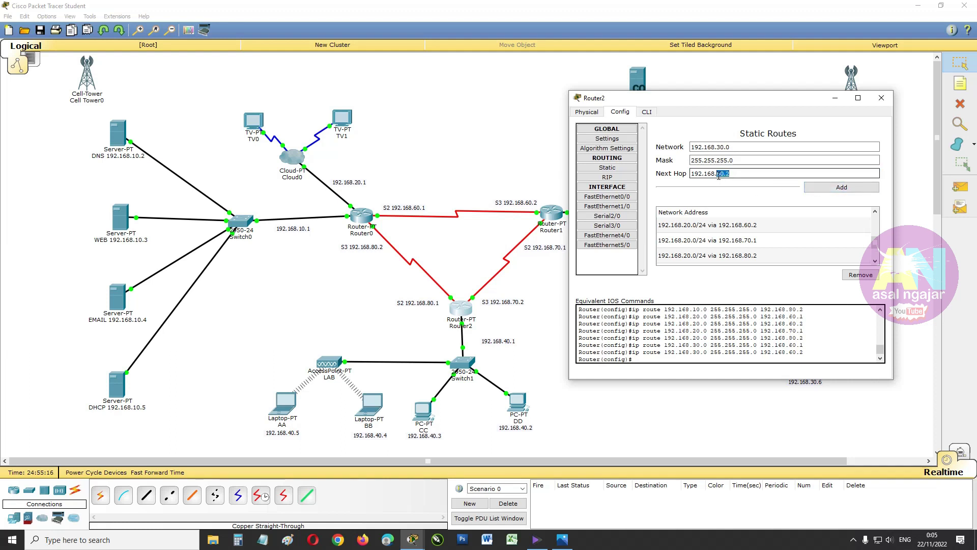
pyautogui.write('70.')
pyautogui.press('Return')
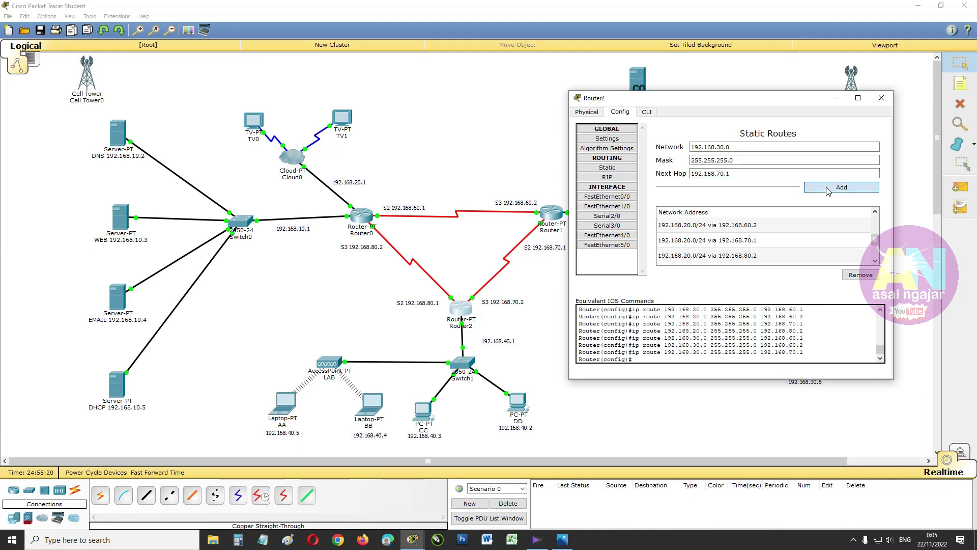
pyautogui.click(735, 173)
pyautogui.moveTo(738, 171); pyautogui.dragTo(720, 175)
pyautogui.write('80')
pyautogui.click(821, 189)
pyautogui.scroll(-2, 818, 246)
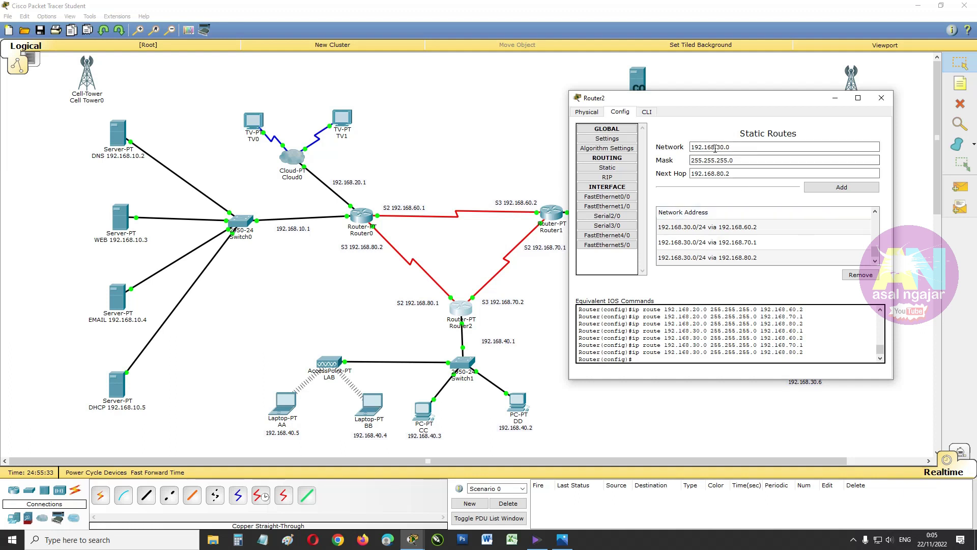
# Add static routes to network 192.168.40.0 on Router2, with next hops 192.168.60.1 and 192.168.60.2
pyautogui.moveTo(717, 147); pyautogui.dragTo(722, 148)
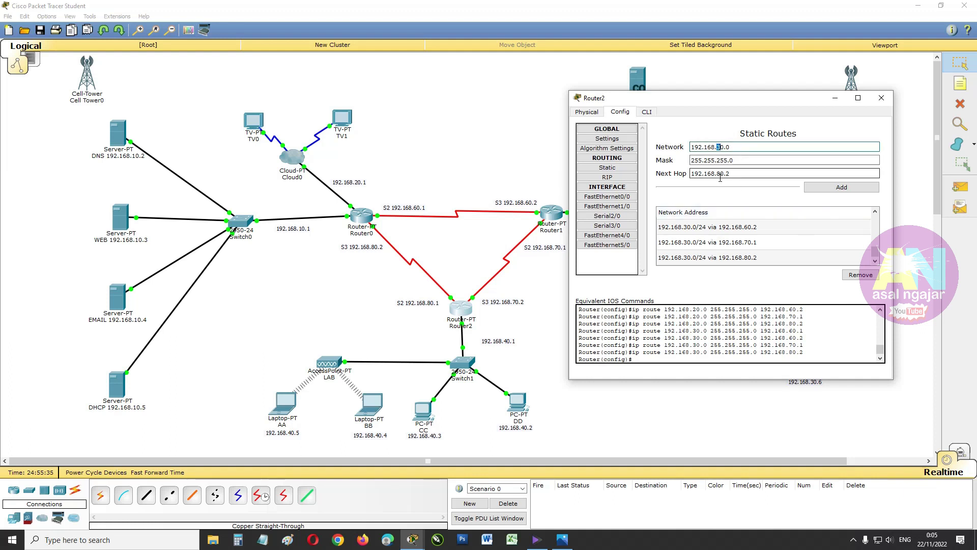
pyautogui.write('4')
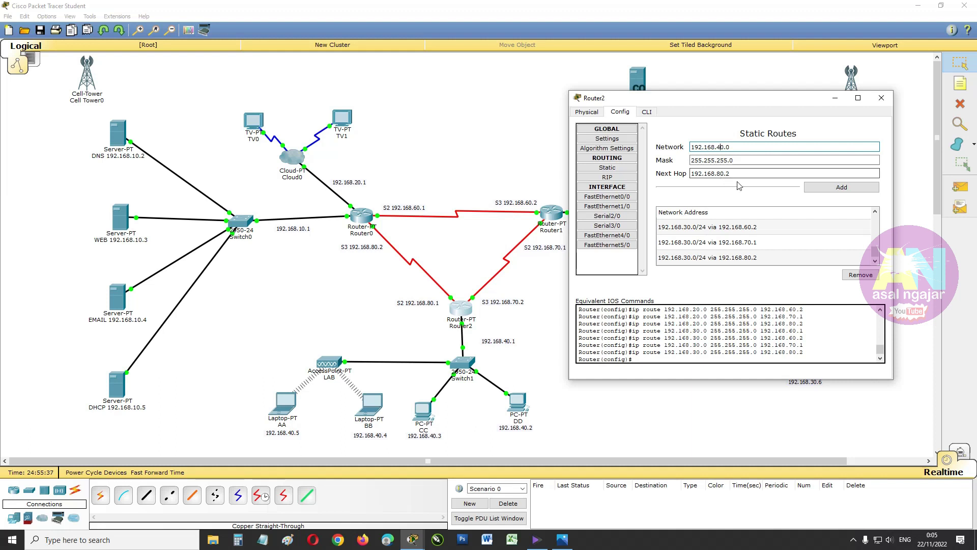
pyautogui.moveTo(730, 173); pyautogui.dragTo(722, 174)
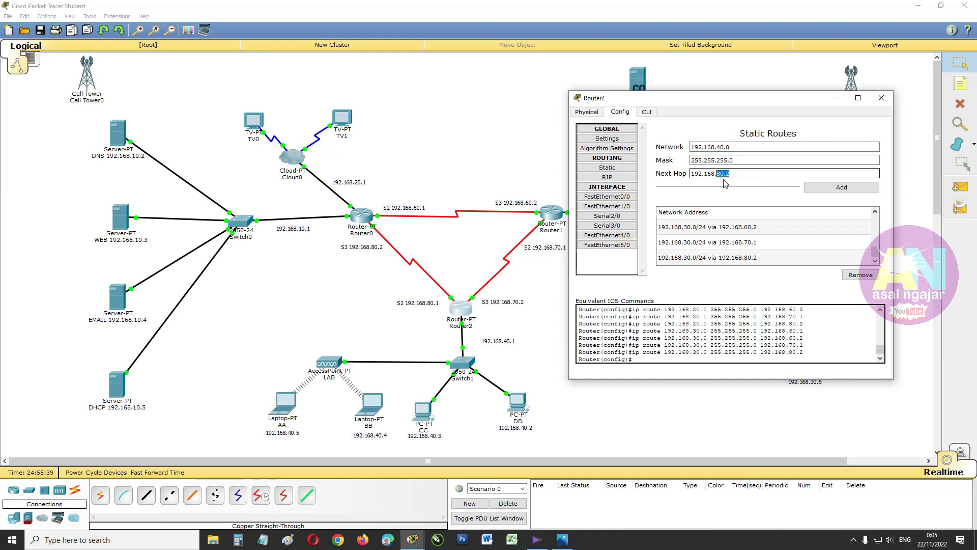
pyautogui.write('6')
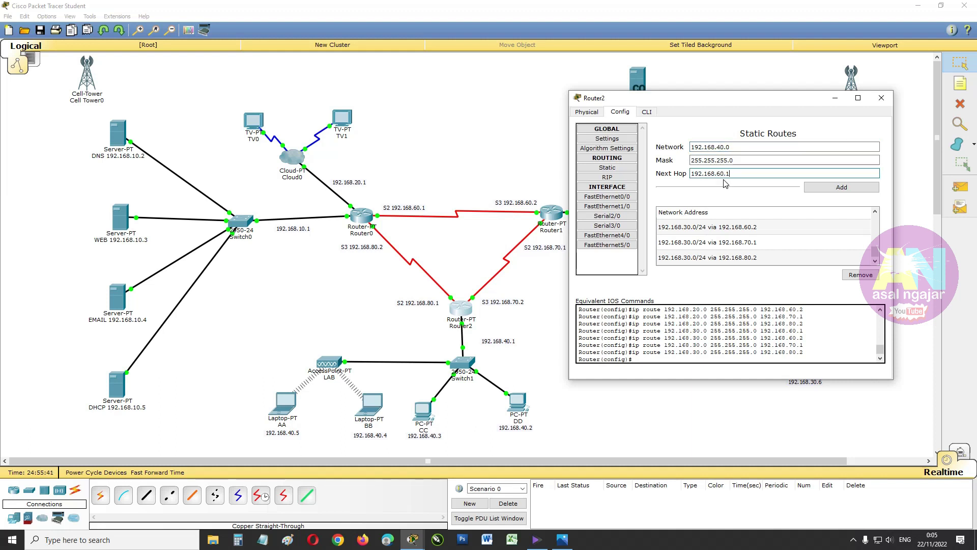
pyautogui.click(855, 188)
pyautogui.click(728, 174)
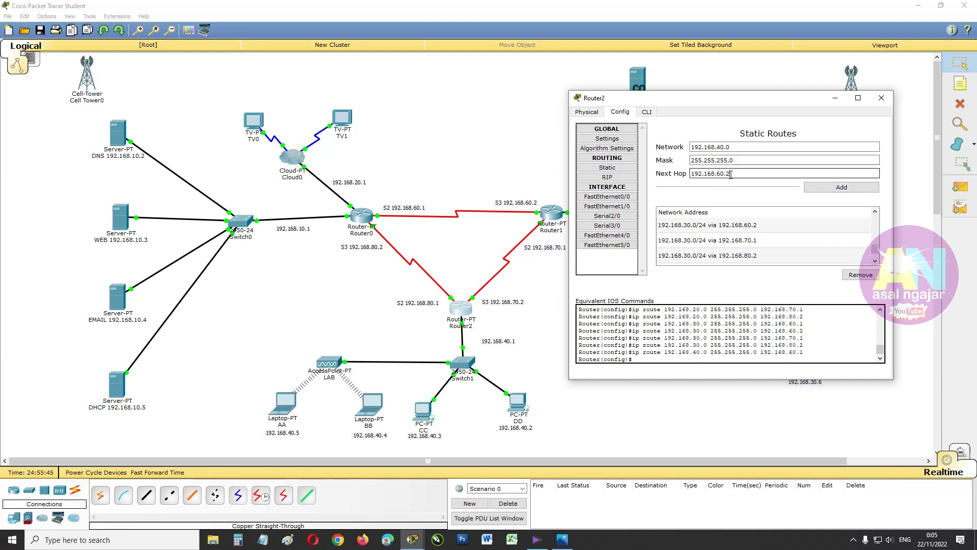
pyautogui.write('2')
pyautogui.press('Return')
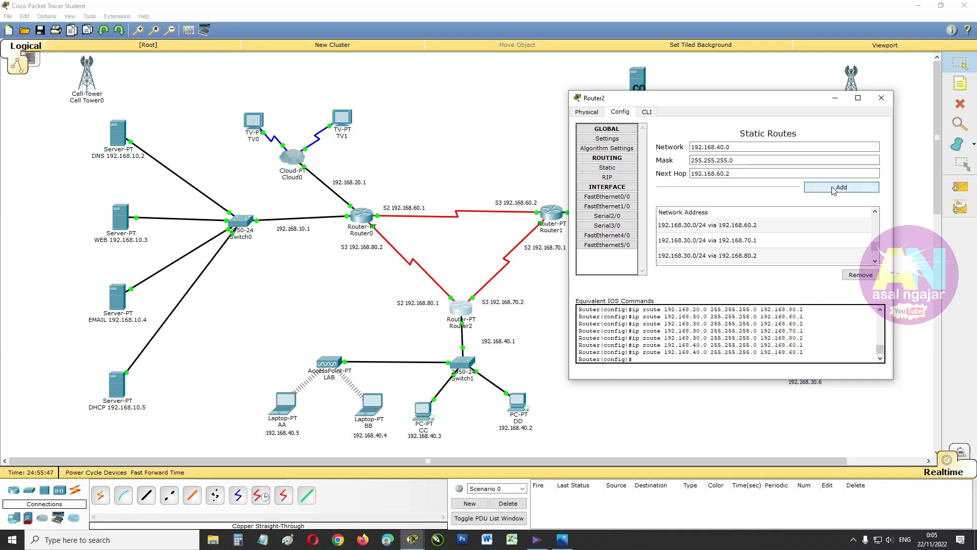
# Add two more static routes to 192.168.40.0 on Router2, with next hops 192.168.70.1 and 192.168.80.2
pyautogui.doubleClick(725, 174)
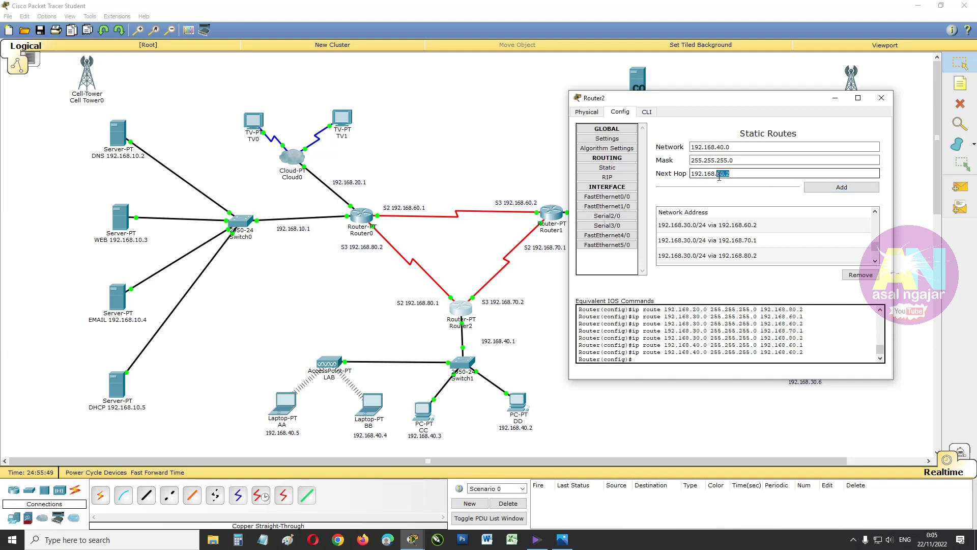
pyautogui.write('70.1')
pyautogui.press('Return')
pyautogui.moveTo(731, 174); pyautogui.dragTo(718, 173)
pyautogui.write('80')
pyautogui.press('Return')
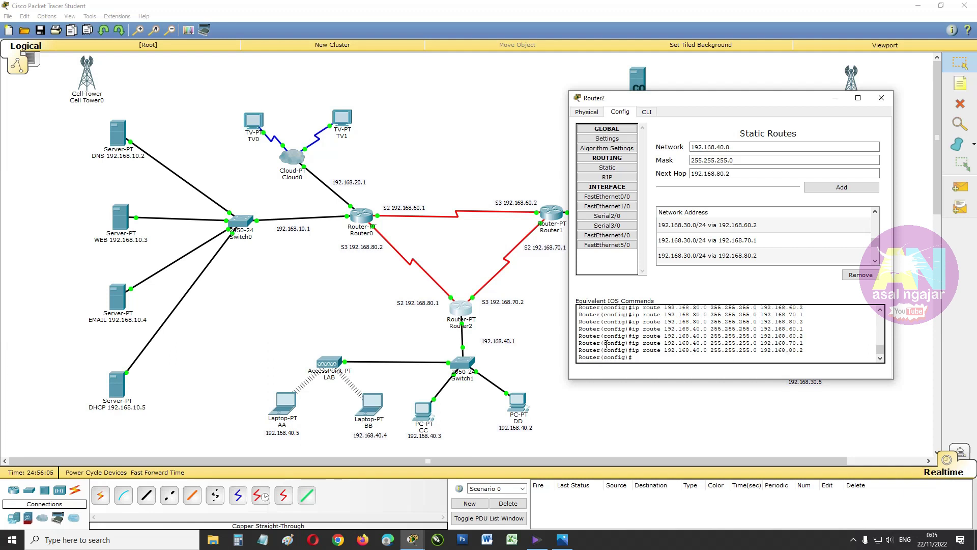
# Review Router2's generated IOS commands and its list of static routes, and close the router's window
pyautogui.moveTo(643, 350); pyautogui.dragTo(811, 323)
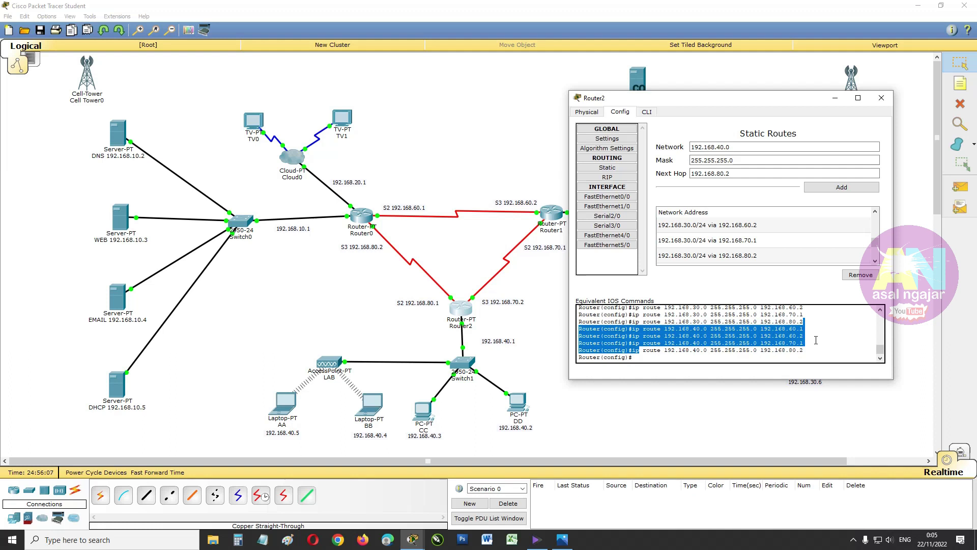
pyautogui.click(822, 346)
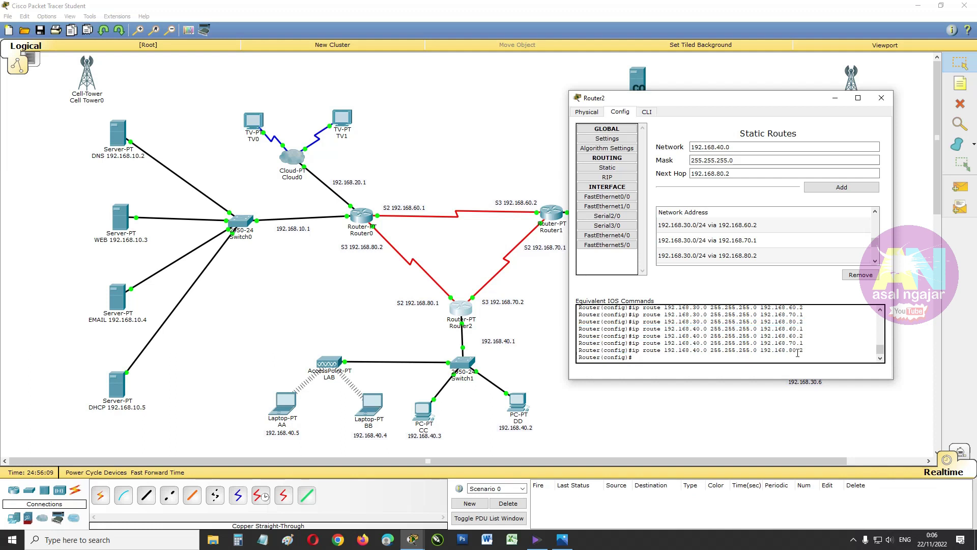
pyautogui.scroll(3, 798, 353)
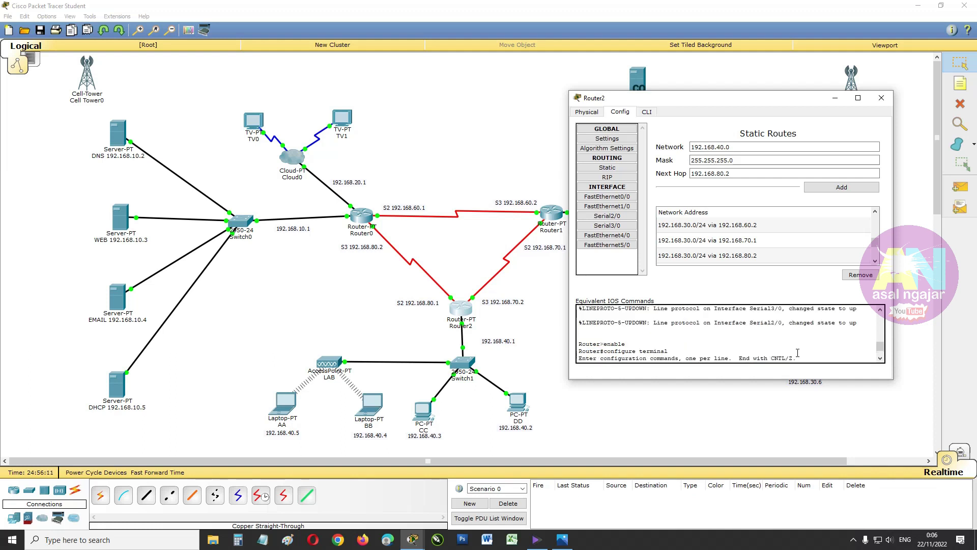
pyautogui.scroll(-1, 802, 253)
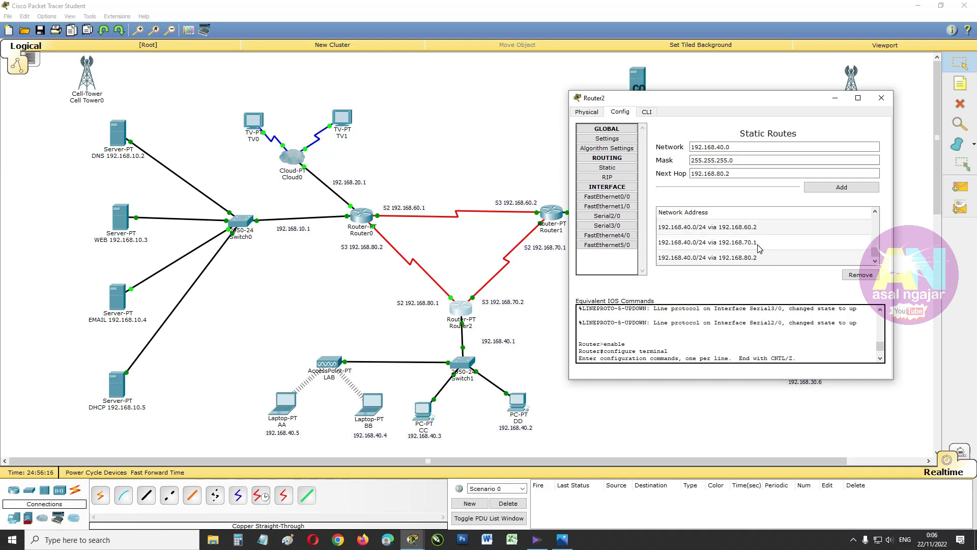
pyautogui.scroll(1, 758, 234)
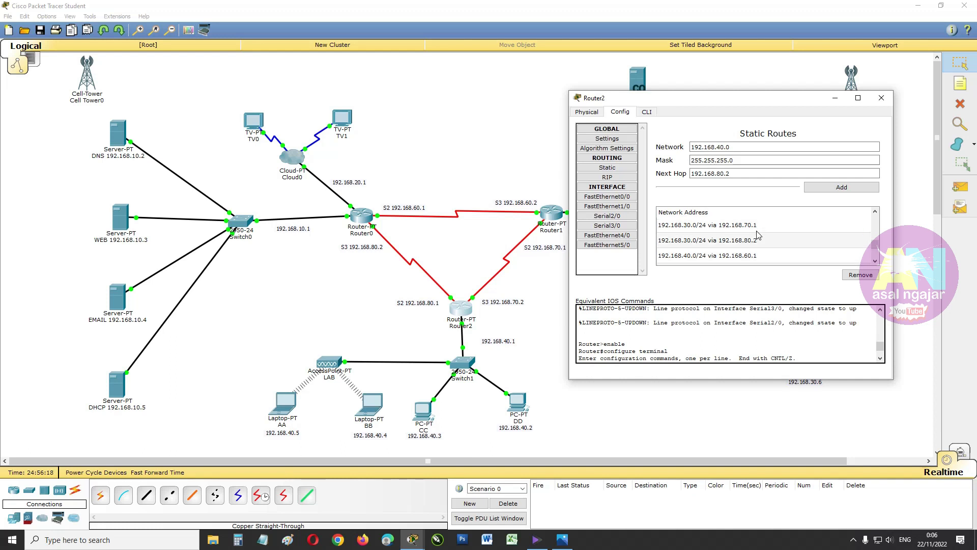
pyautogui.scroll(-1, 766, 263)
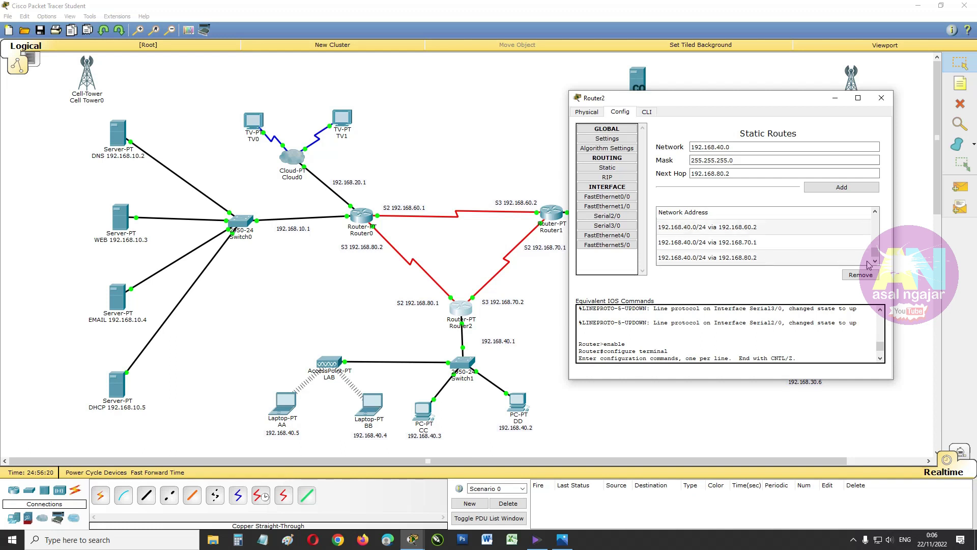
pyautogui.click(876, 211)
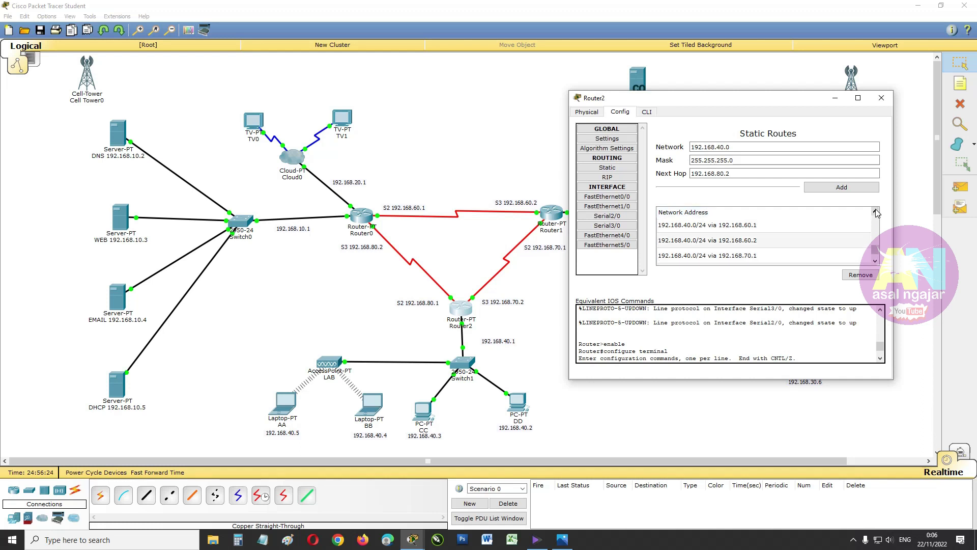
pyautogui.click(877, 212)
pyautogui.click(876, 212)
pyautogui.click(876, 212)
pyautogui.click(876, 212)
pyautogui.click(876, 212)
pyautogui.click(876, 212)
pyautogui.click(876, 212)
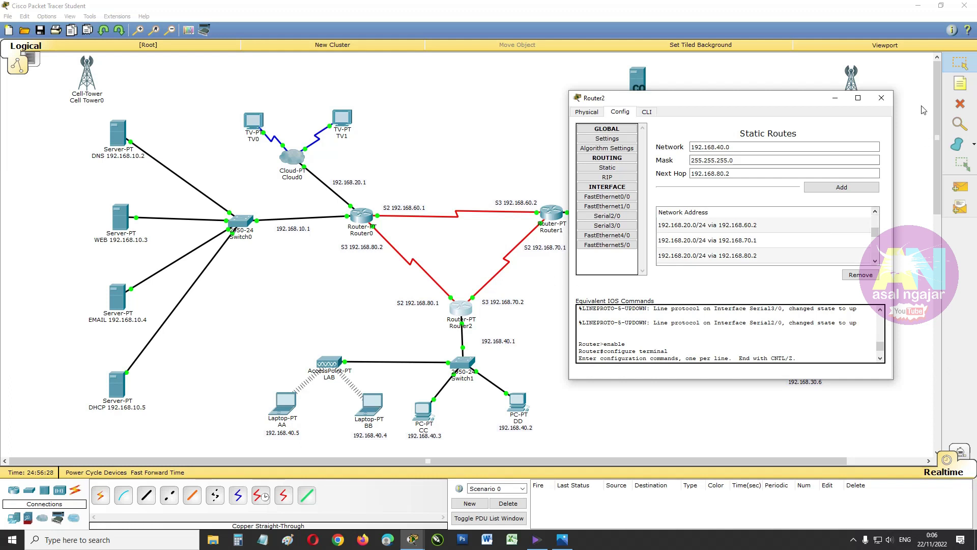
pyautogui.click(882, 102)
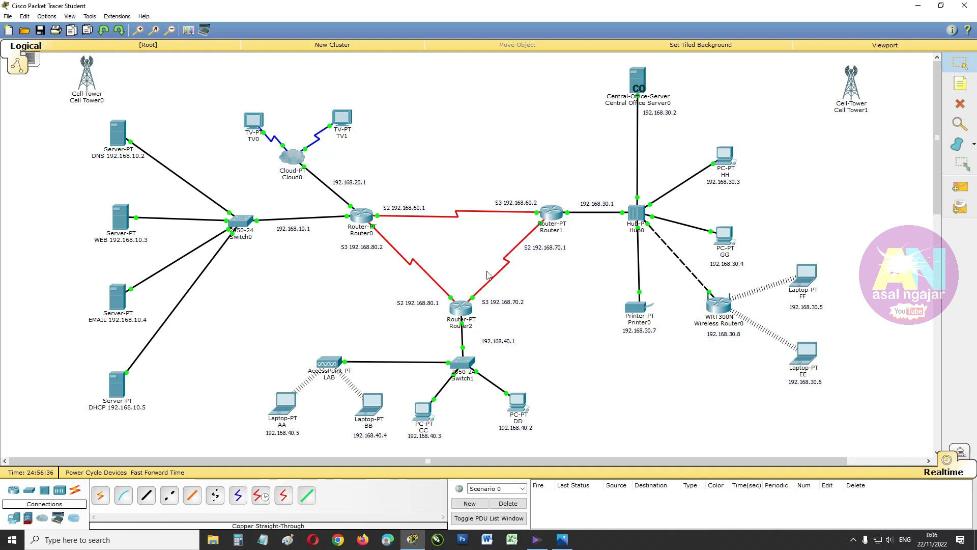
# Test connectivity from PC HH to PC DD by sending two simple PDUs
pyautogui.click(966, 193)
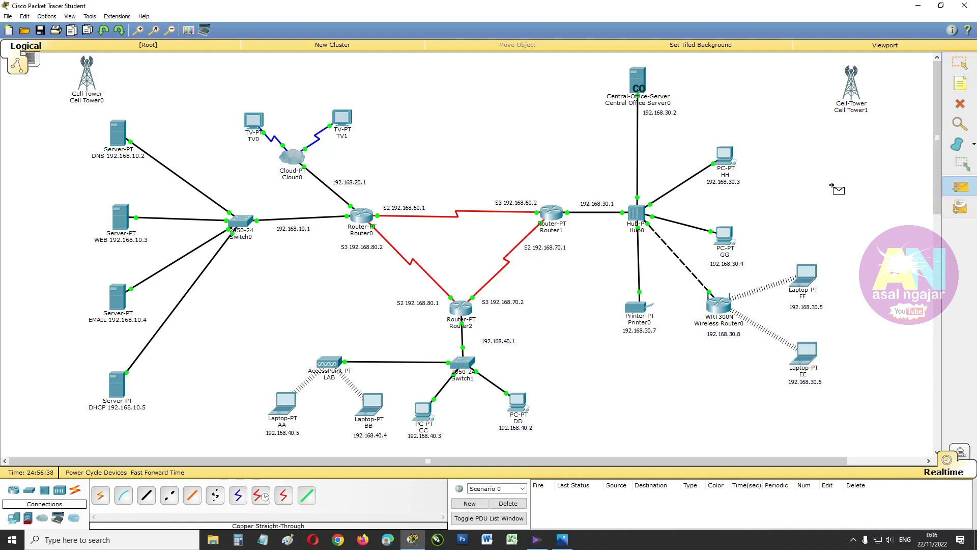
pyautogui.click(723, 160)
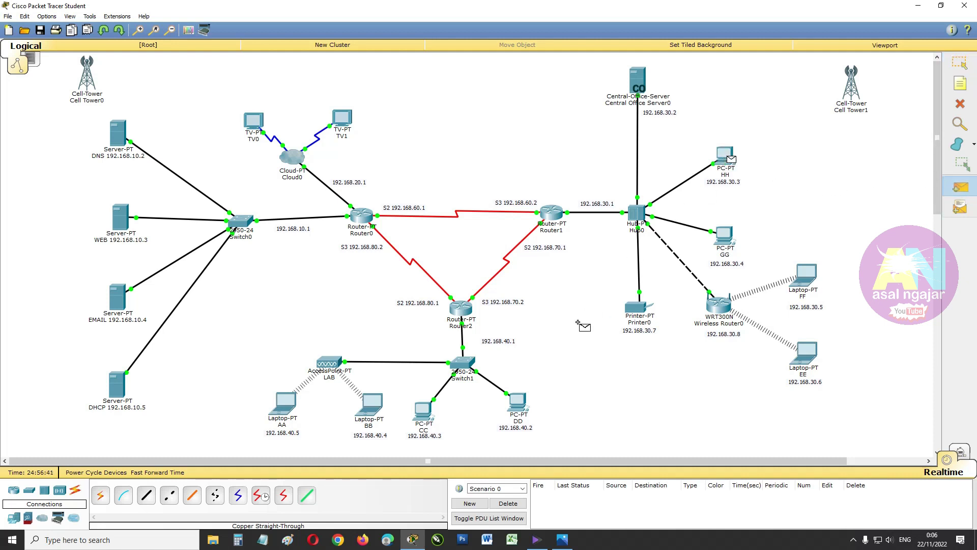
pyautogui.click(519, 402)
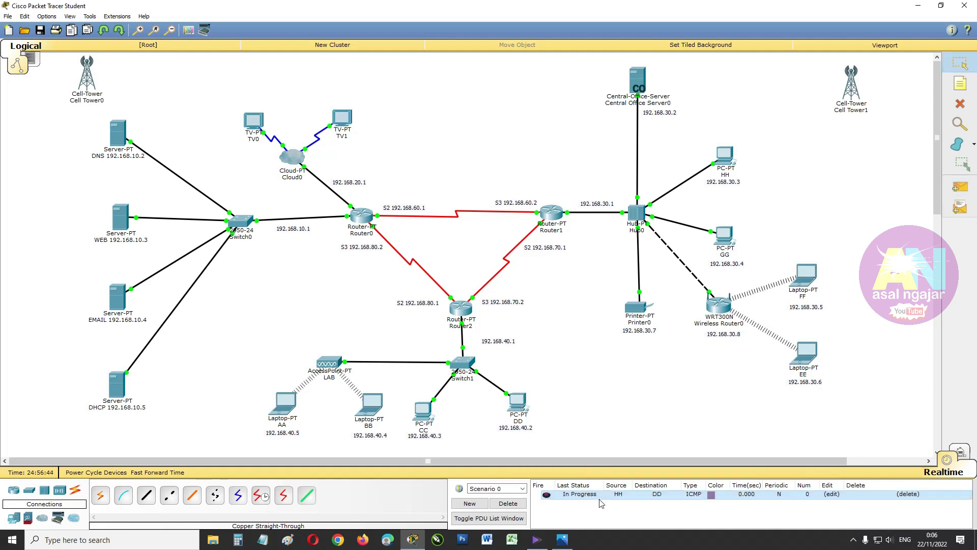
pyautogui.click(960, 189)
pyautogui.click(724, 157)
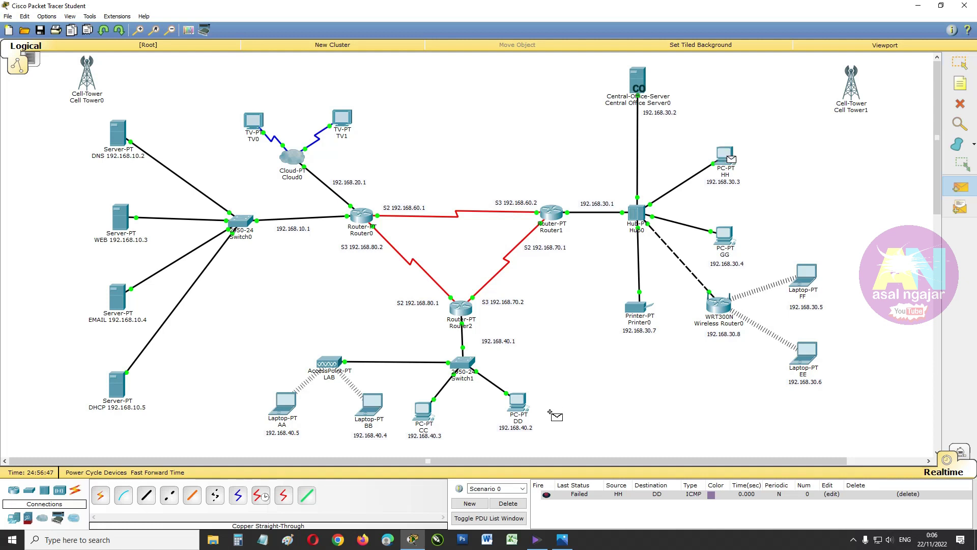
pyautogui.click(519, 407)
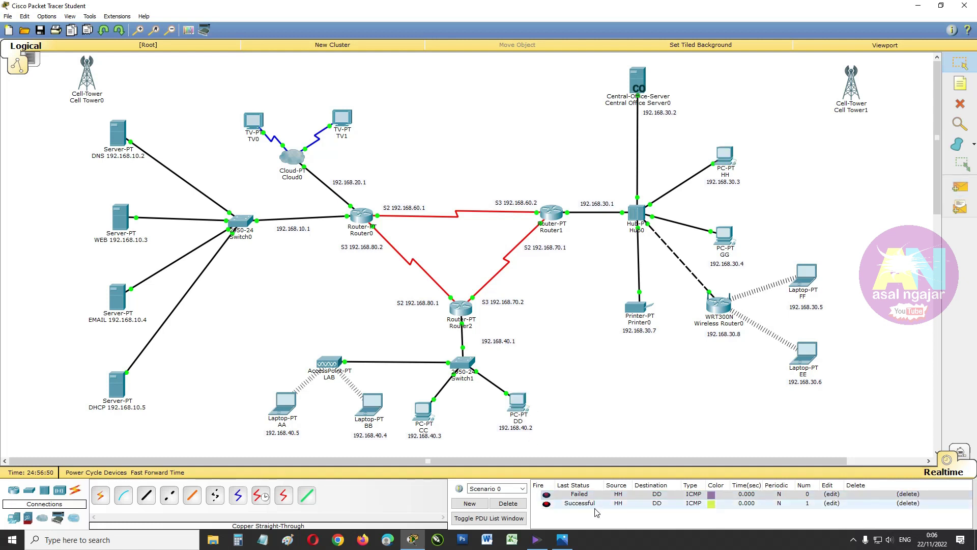
# Send a simple PDU from laptop FF to laptop BB and delete the scenario's PDU list
pyautogui.click(960, 189)
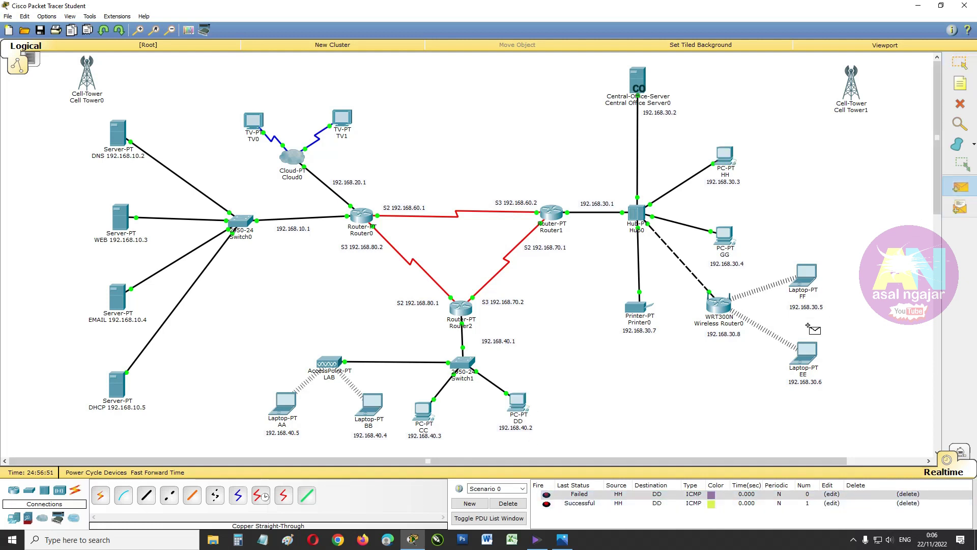
pyautogui.click(807, 276)
pyautogui.click(371, 410)
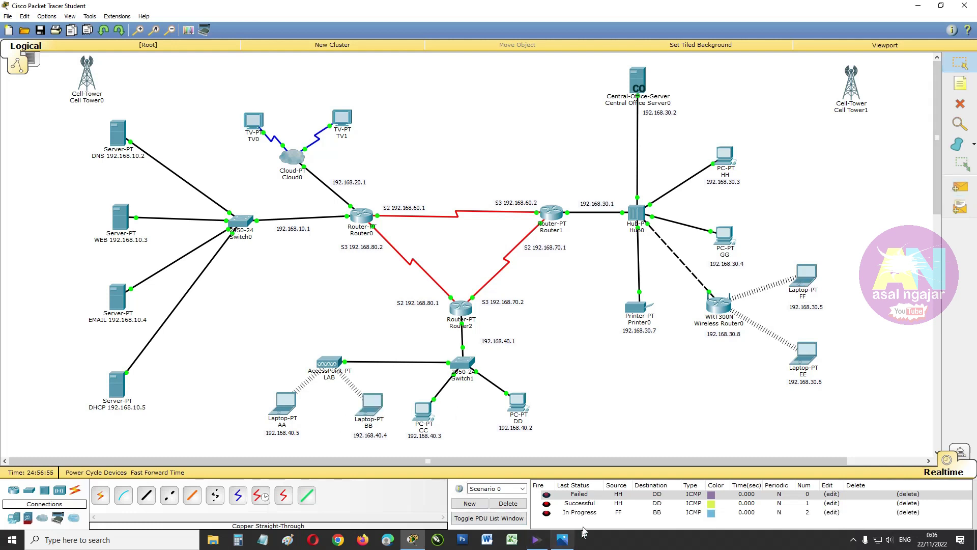
pyautogui.click(508, 503)
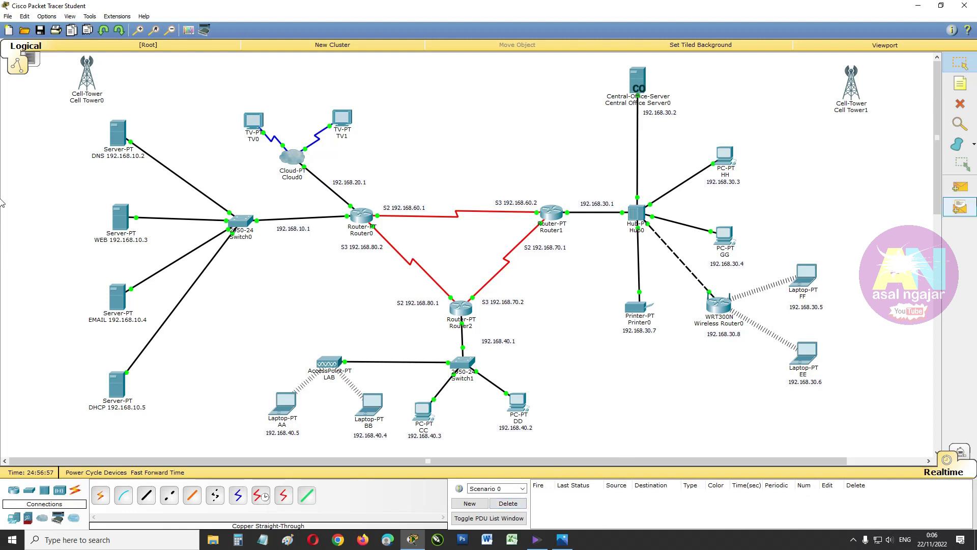
# Repeat the simple PDU test from laptop FF to laptop BB and clear the scenario again
pyautogui.click(961, 187)
pyautogui.click(807, 276)
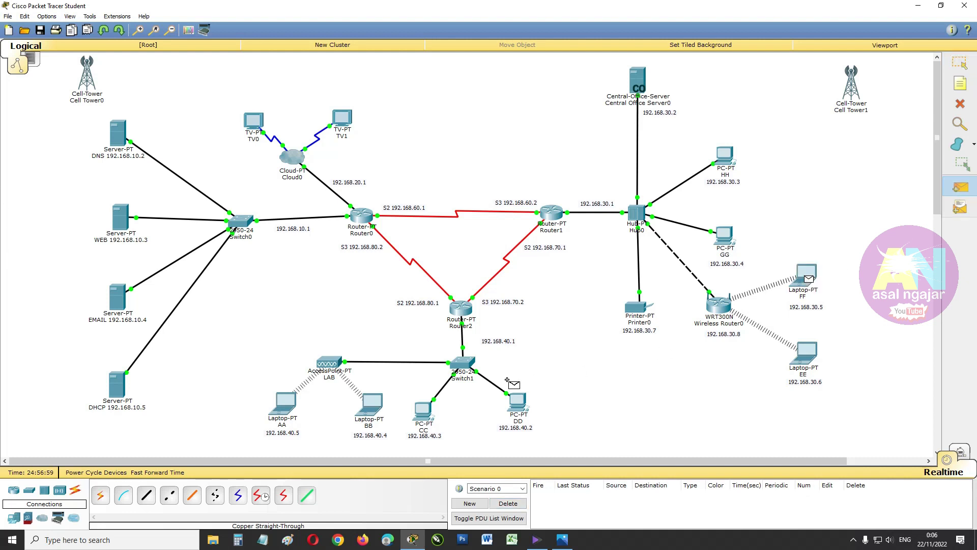
pyautogui.click(378, 406)
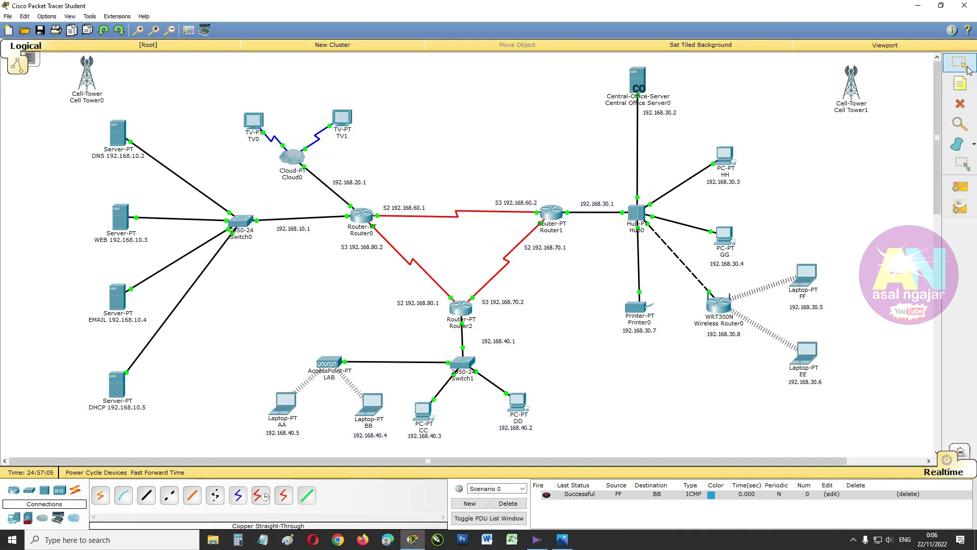
pyautogui.click(508, 504)
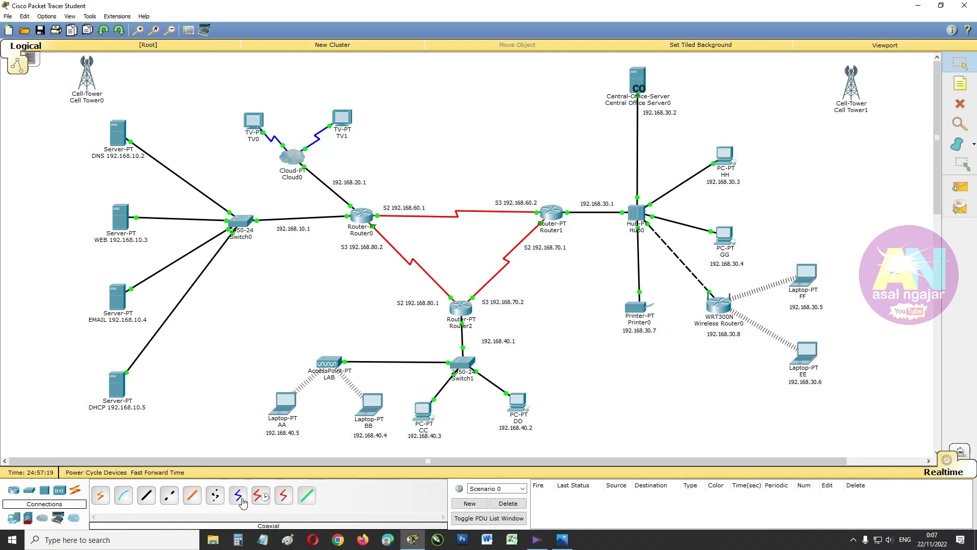
# Connect Central Office Server0's Coaxial0/0 port to Cell Tower1's Coaxial0 port with a coaxial cable
pyautogui.click(243, 503)
pyautogui.click(638, 90)
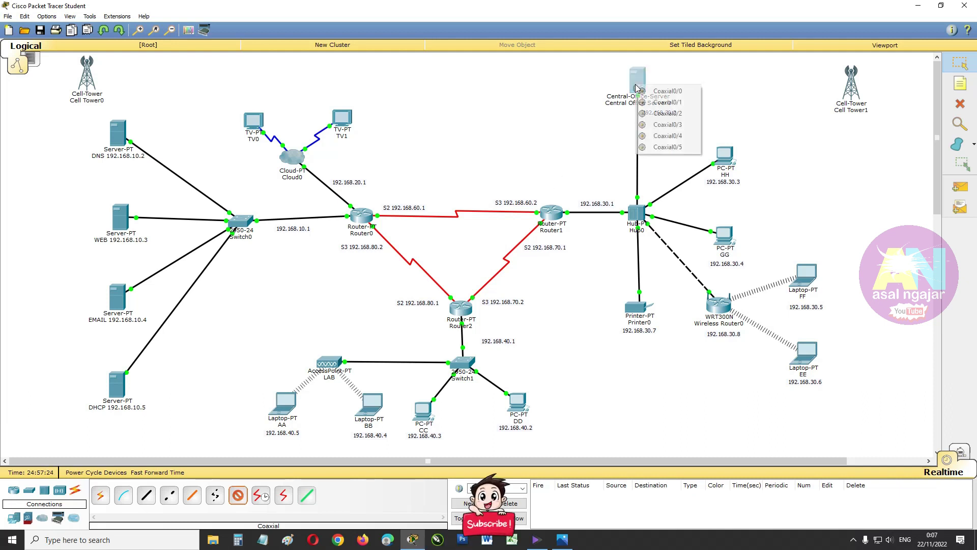
pyautogui.click(667, 91)
pyautogui.click(851, 75)
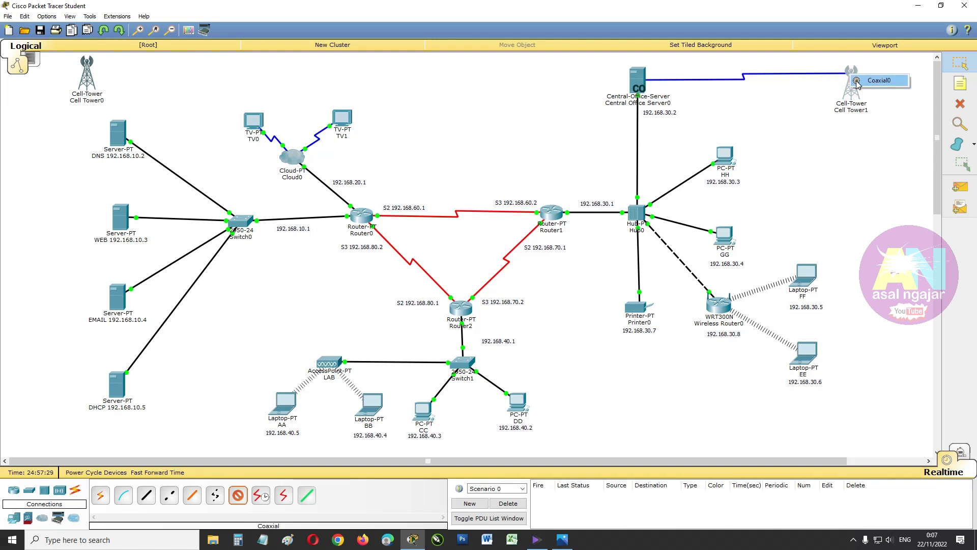
pyautogui.click(858, 81)
# Connect Central Office Server0 to Cell Tower0 with a coaxial cable and shift Cell Tower0 slightly downward
pyautogui.click(242, 502)
pyautogui.click(634, 87)
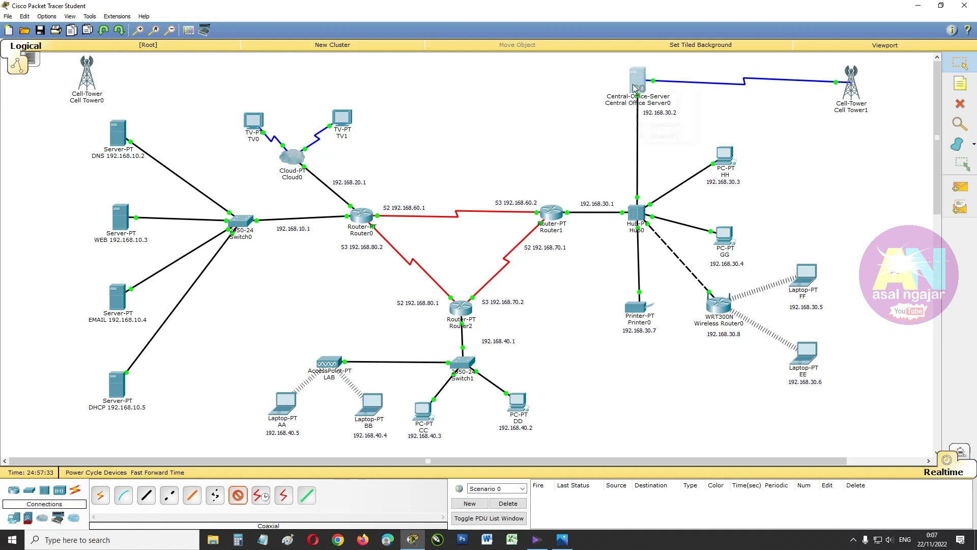
pyautogui.click(662, 92)
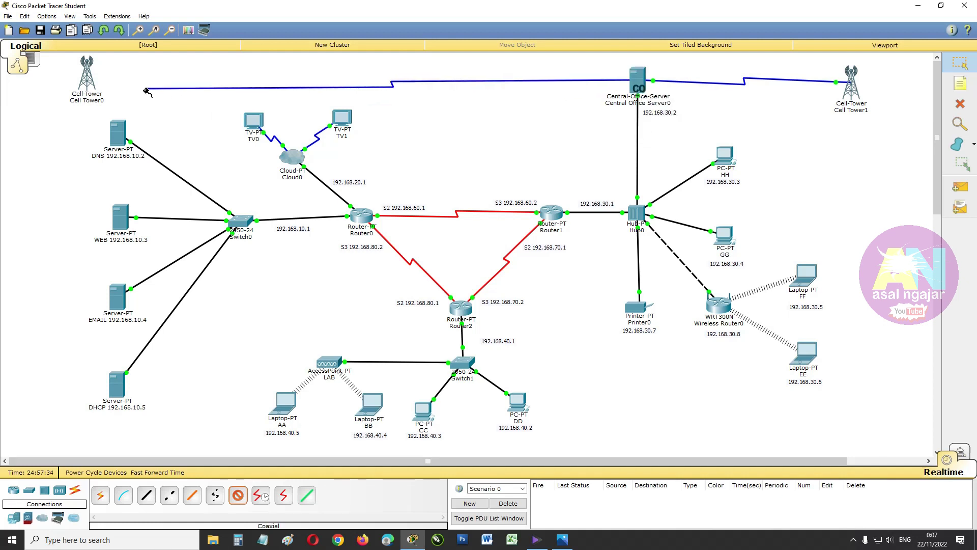
pyautogui.click(88, 74)
pyautogui.click(95, 79)
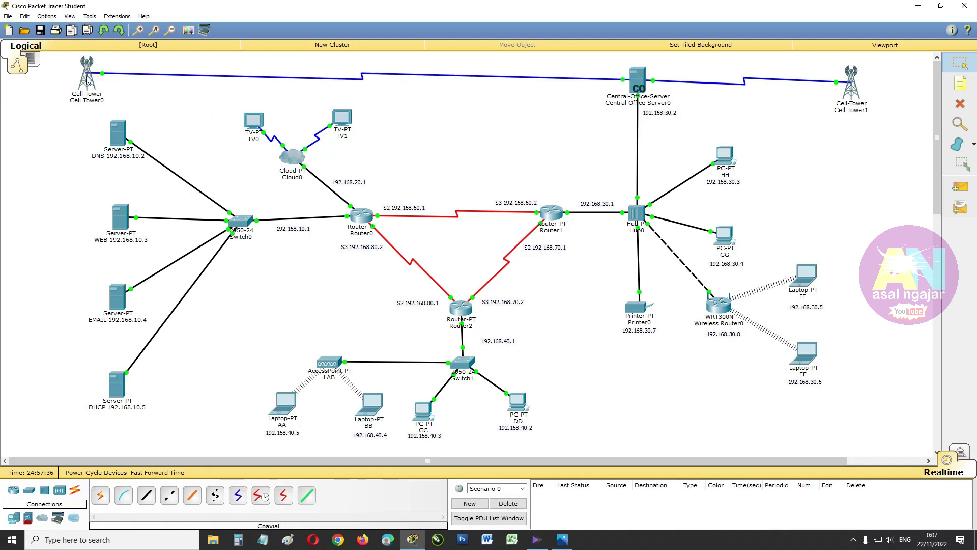
pyautogui.moveTo(87, 78); pyautogui.dragTo(89, 84)
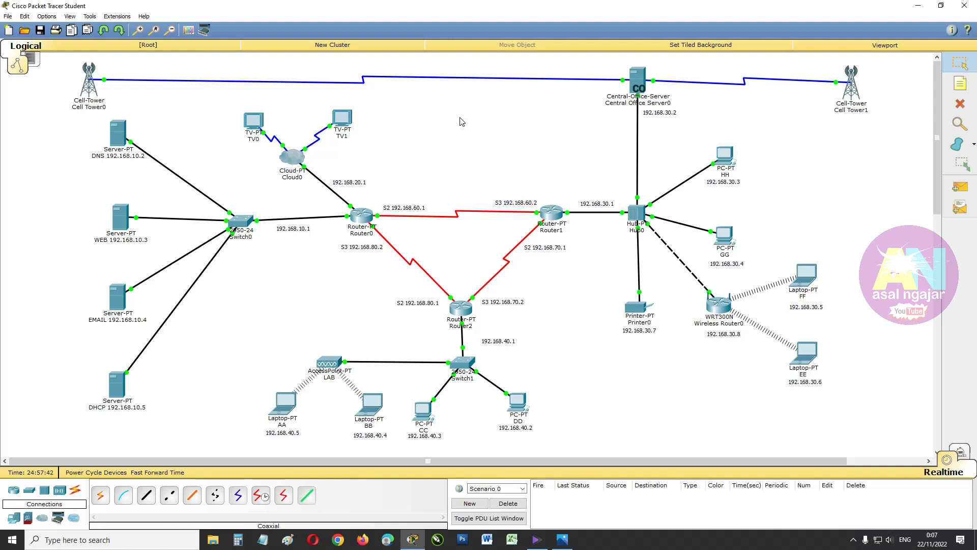
# Add a smartphone beside Cell Tower0, below and left of the tower, and rename it II
pyautogui.click(13, 523)
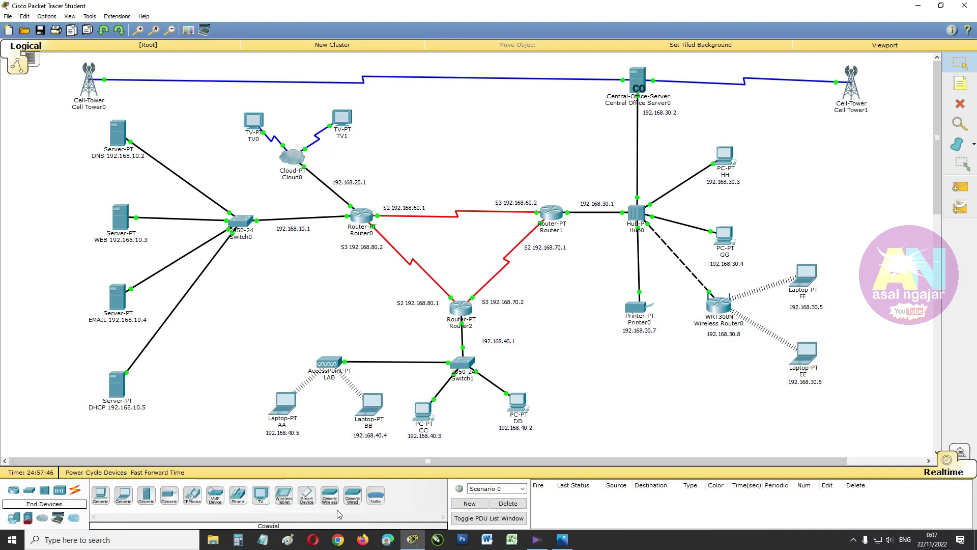
pyautogui.click(307, 495)
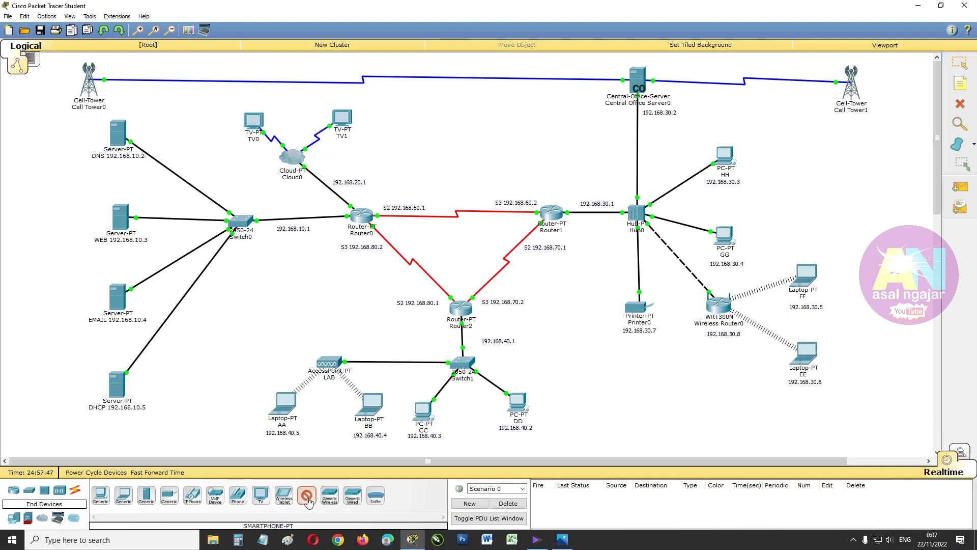
pyautogui.click(895, 84)
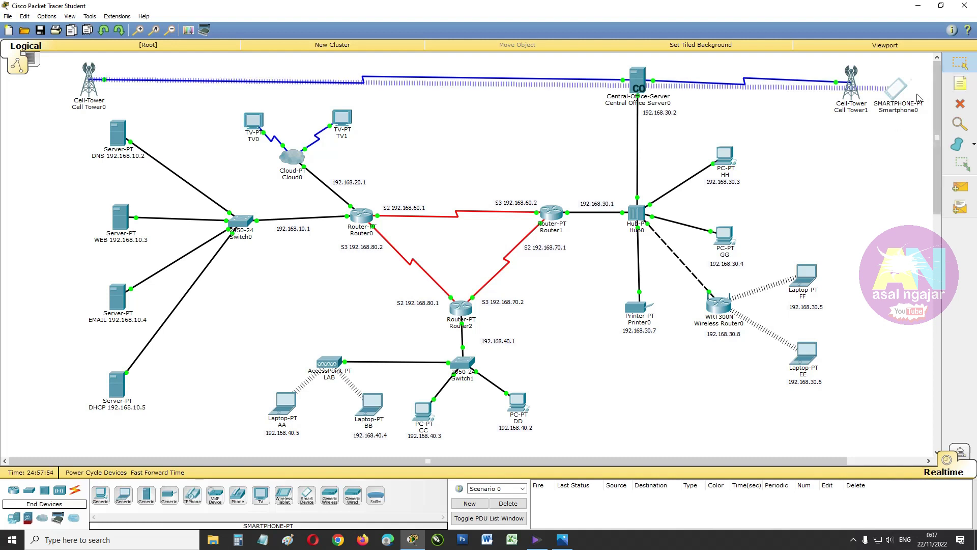
pyautogui.moveTo(900, 93); pyautogui.dragTo(15, 126)
pyautogui.click(44, 139)
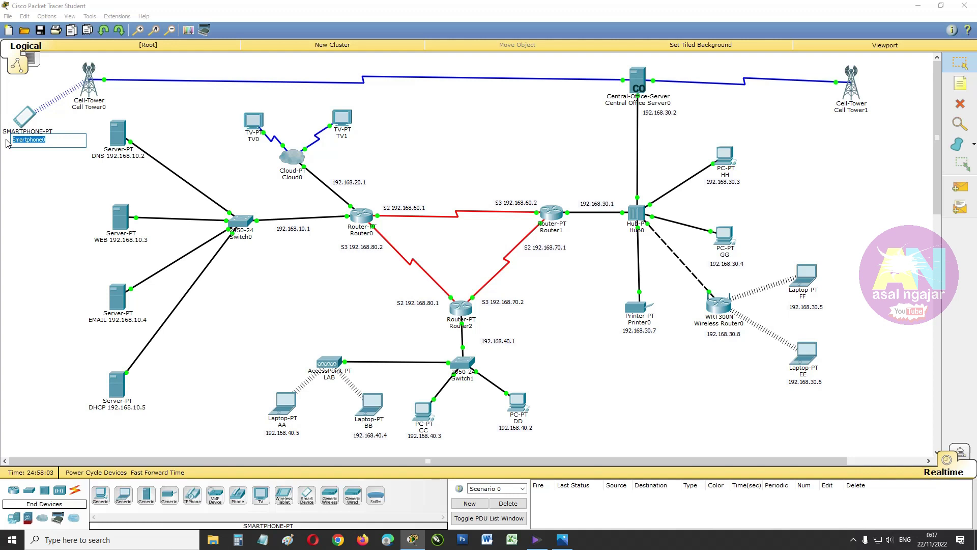
pyautogui.write('i')
pyautogui.press('BackSpace')
pyautogui.click(39, 179)
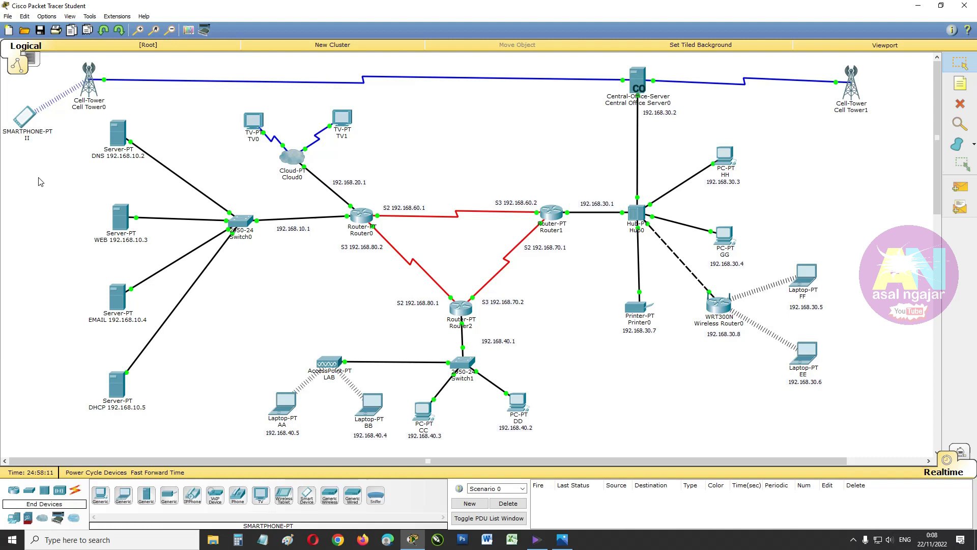
# Add user ii with its account password to the EMAIL service on the email server 192.168.10.4
pyautogui.click(117, 305)
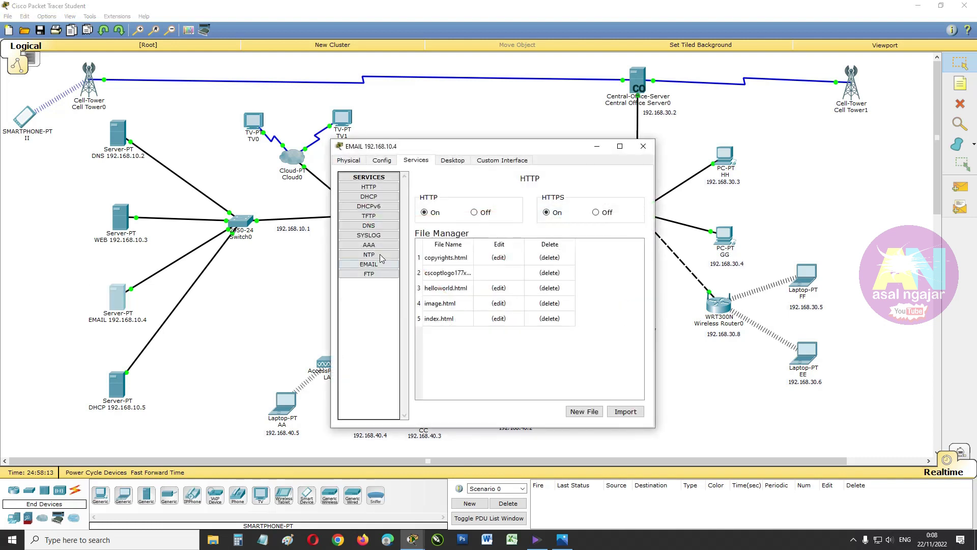
pyautogui.click(369, 264)
pyautogui.click(482, 250)
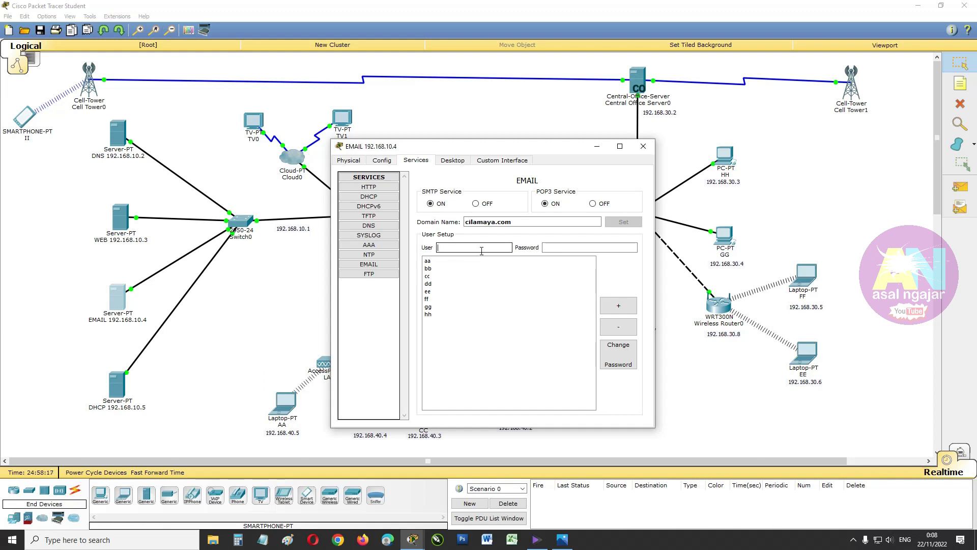
pyautogui.click(562, 248)
pyautogui.write('123')
pyautogui.click(617, 305)
# Add user jj with its account password to the email server's EMAIL service and close the server's window
pyautogui.click(479, 248)
pyautogui.write('jj')
pyautogui.click(562, 248)
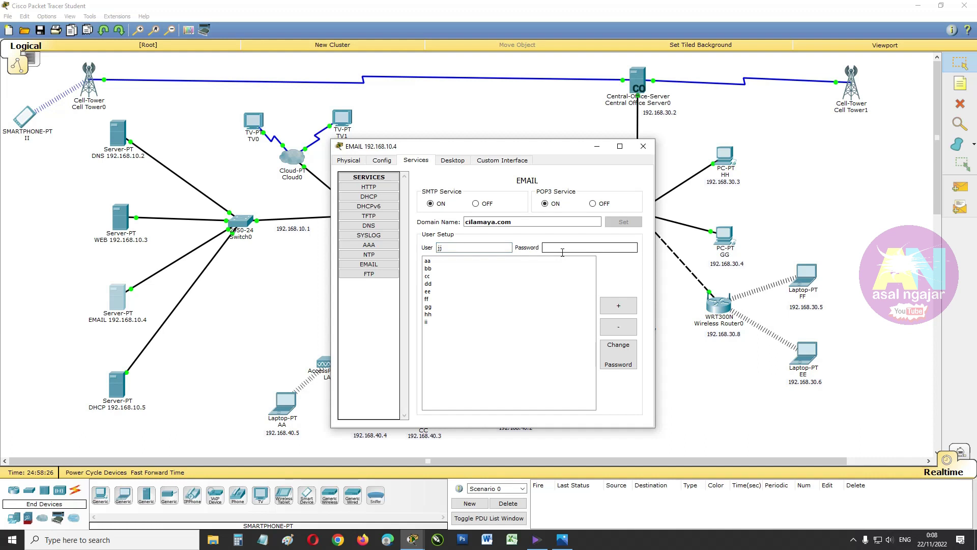
pyautogui.write('123')
pyautogui.click(618, 305)
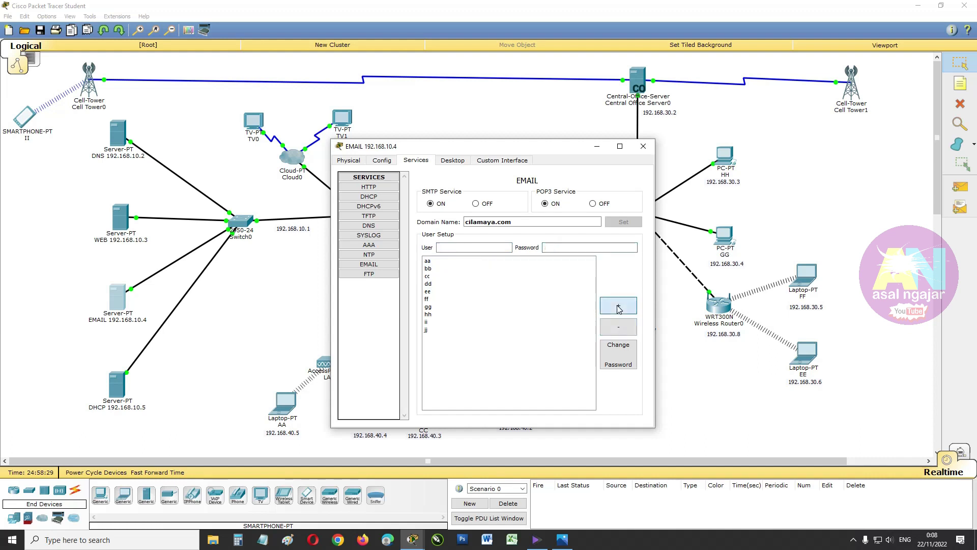
pyautogui.click(643, 146)
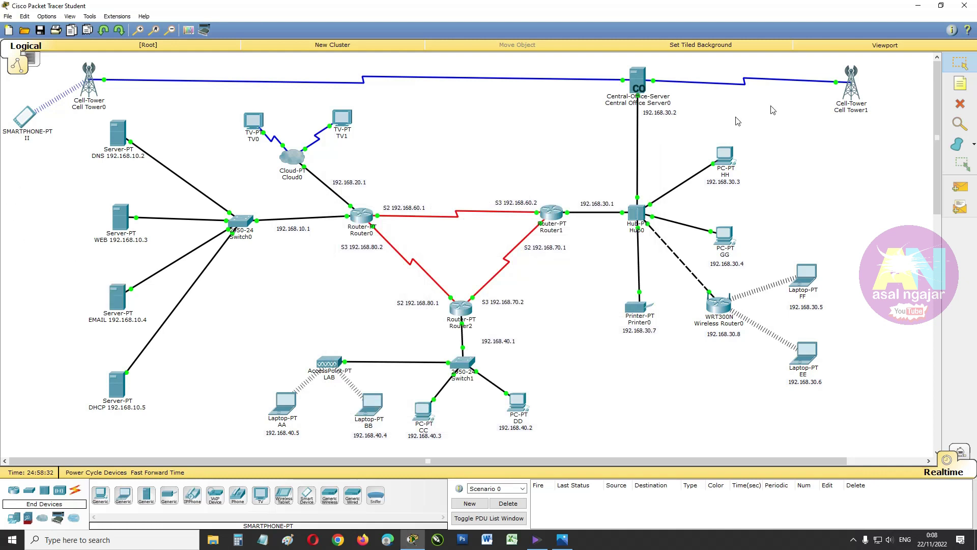
pyautogui.click(306, 495)
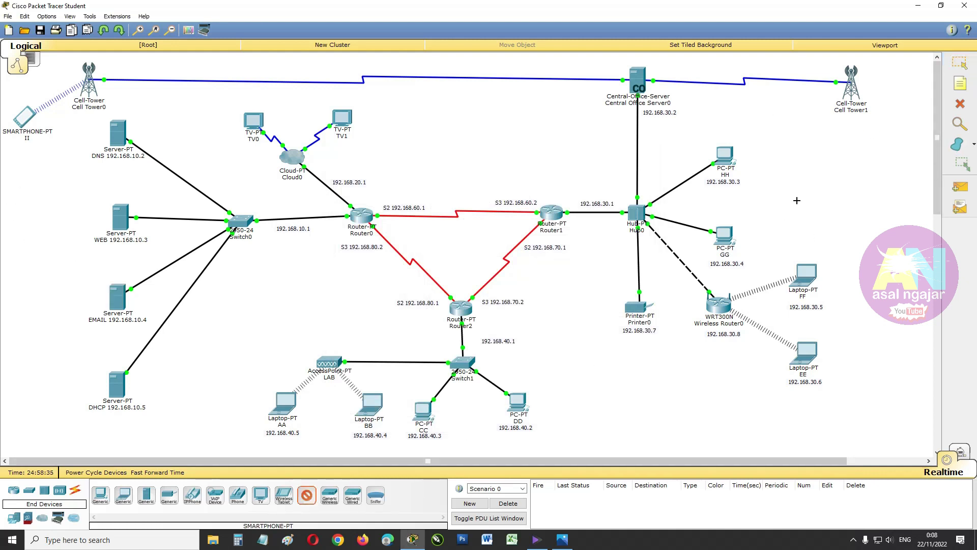
pyautogui.click(891, 92)
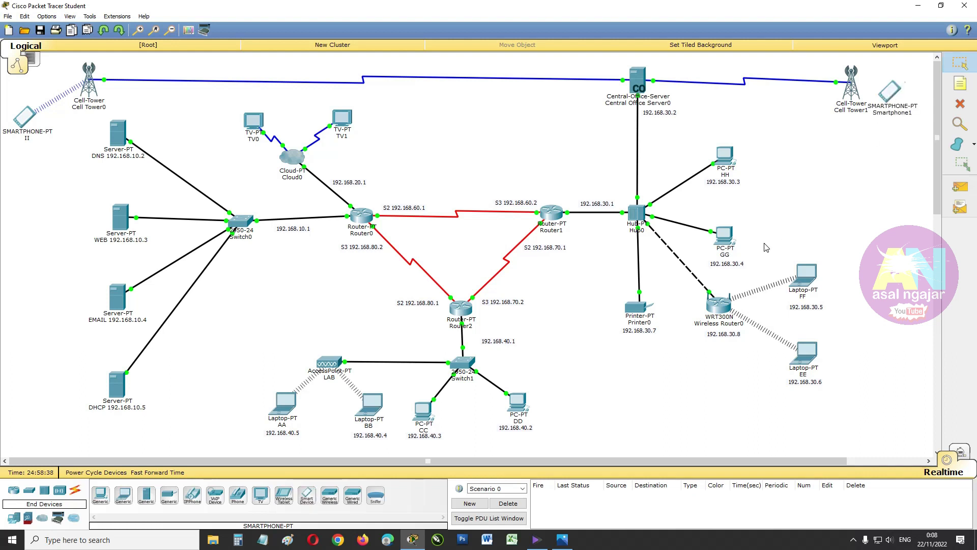
pyautogui.click(960, 104)
pyautogui.click(886, 95)
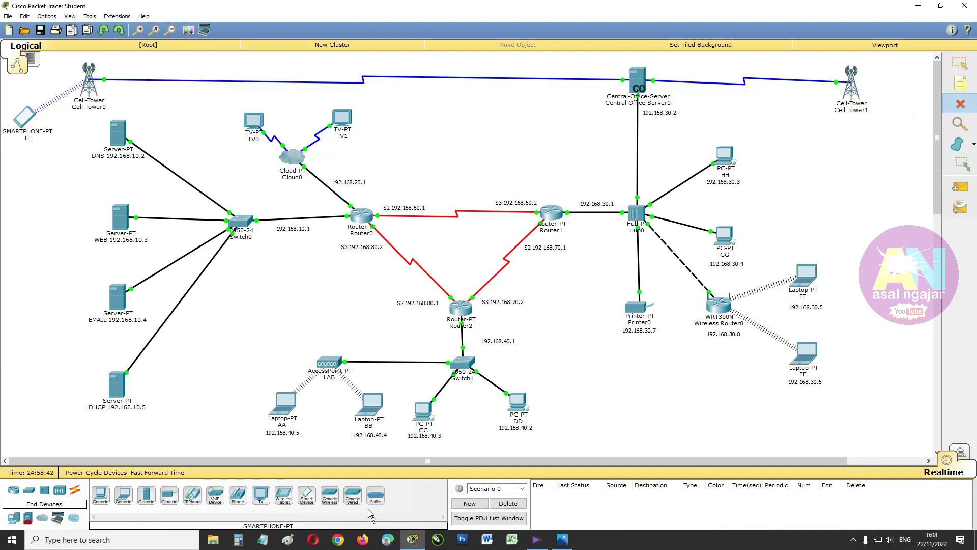
# Add a smartphone just below Cell Tower1 and rename it JJ
pyautogui.click(305, 496)
pyautogui.click(893, 88)
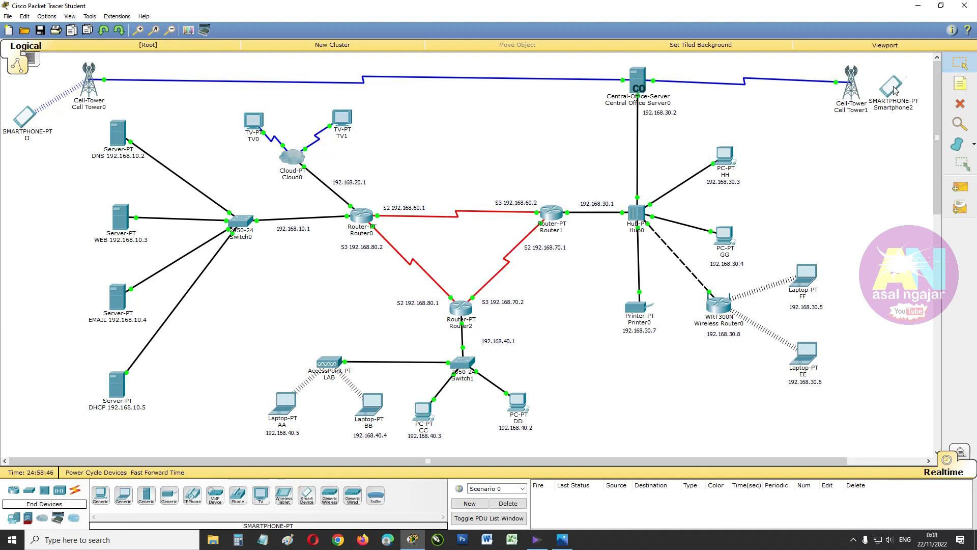
pyautogui.moveTo(899, 86); pyautogui.dragTo(888, 126)
pyautogui.click(892, 150)
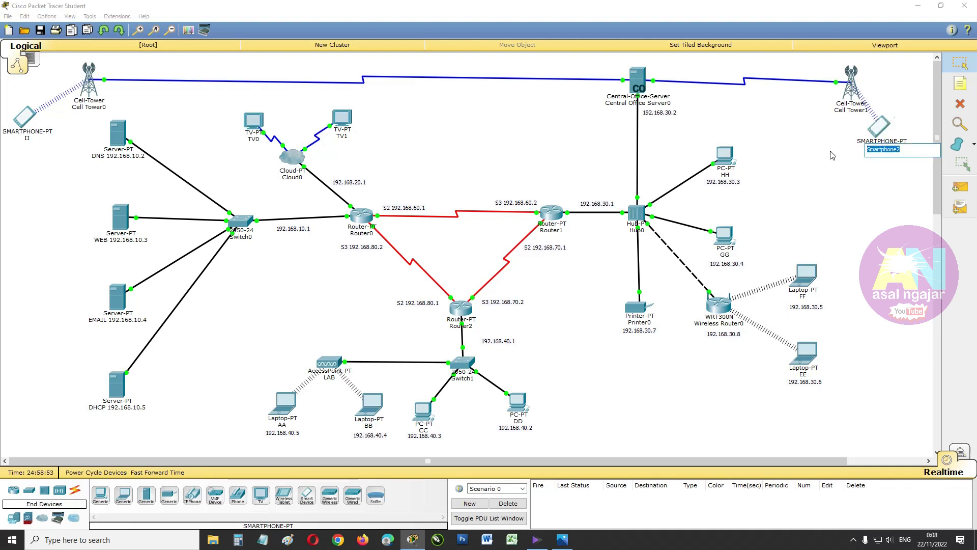
pyautogui.write('JJ')
pyautogui.click(870, 186)
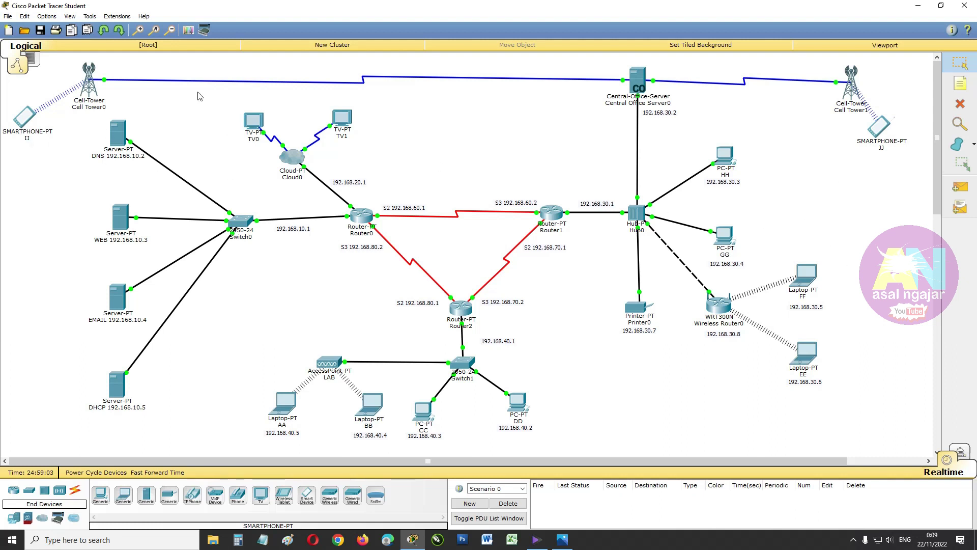
# Give smartphone JJ the static IP address 192.168.30.9 with subnet mask 255.255.255.0
pyautogui.click(882, 130)
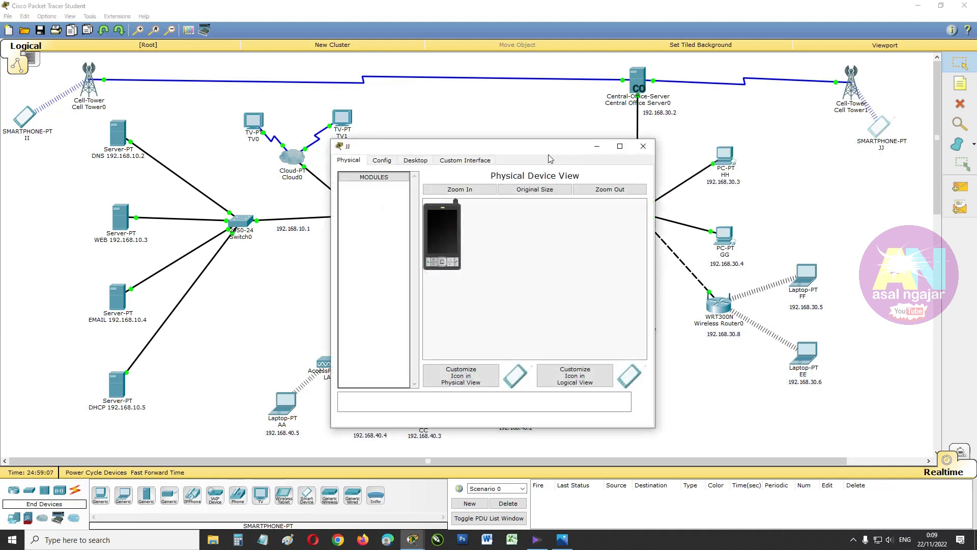
pyautogui.moveTo(557, 149); pyautogui.dragTo(856, 171)
pyautogui.click(719, 183)
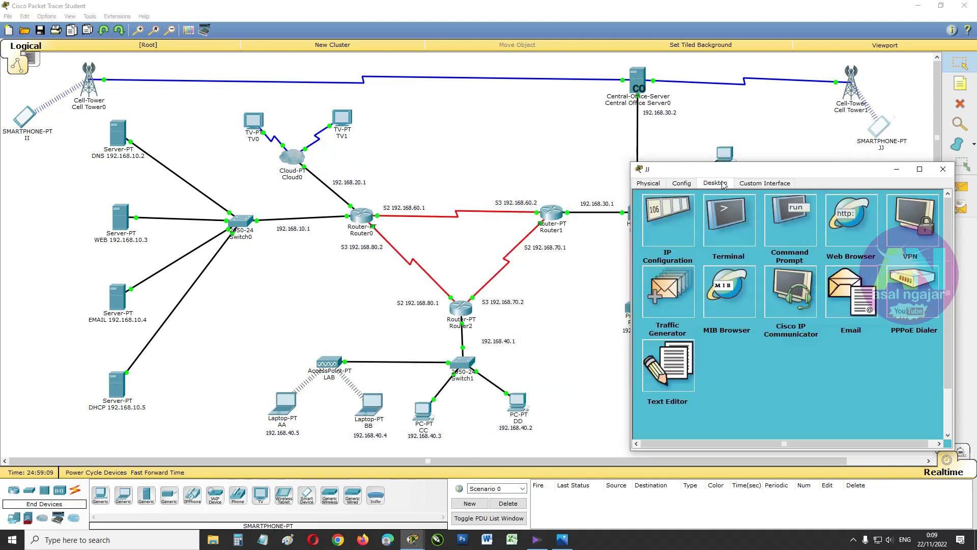
pyautogui.moveTo(777, 173); pyautogui.dragTo(366, 121)
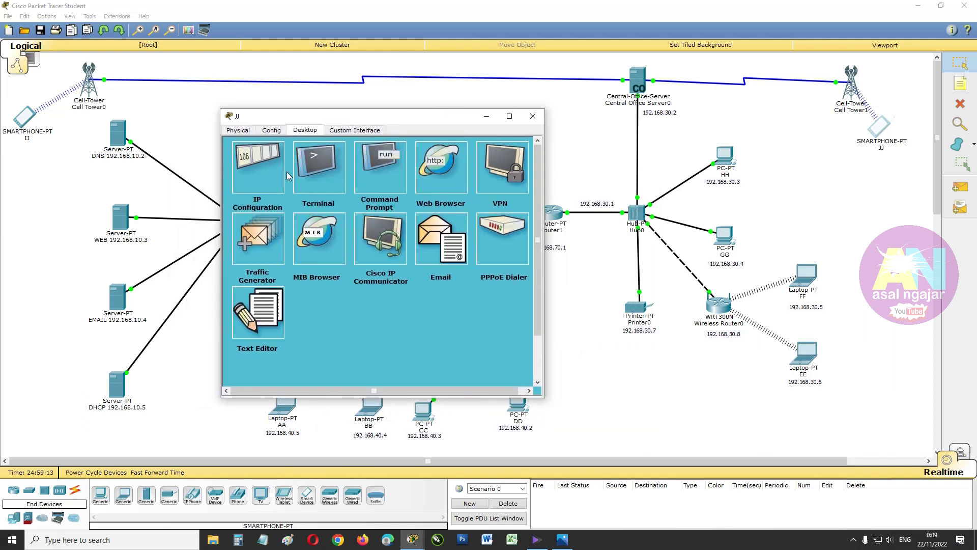
pyautogui.click(280, 193)
pyautogui.click(326, 188)
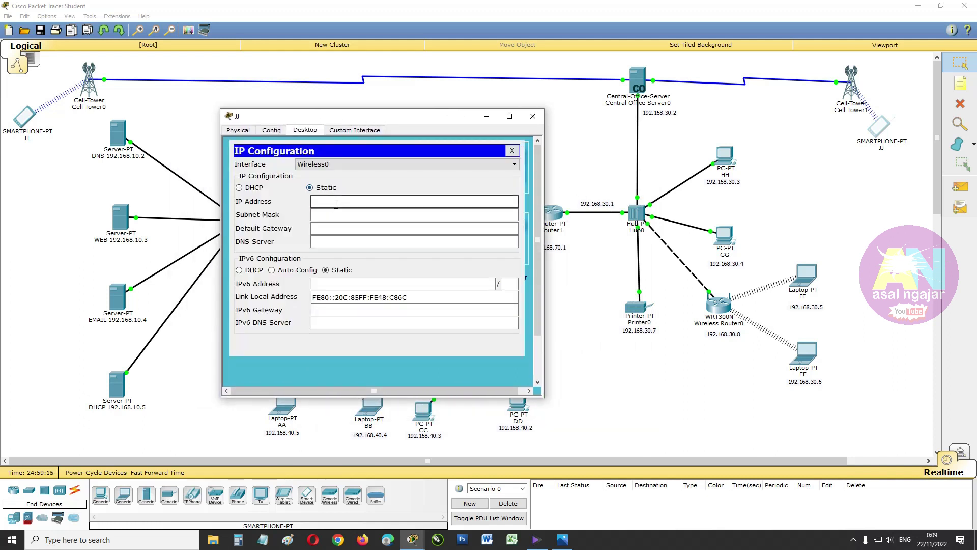
pyautogui.rightClick(336, 203)
pyautogui.click(357, 257)
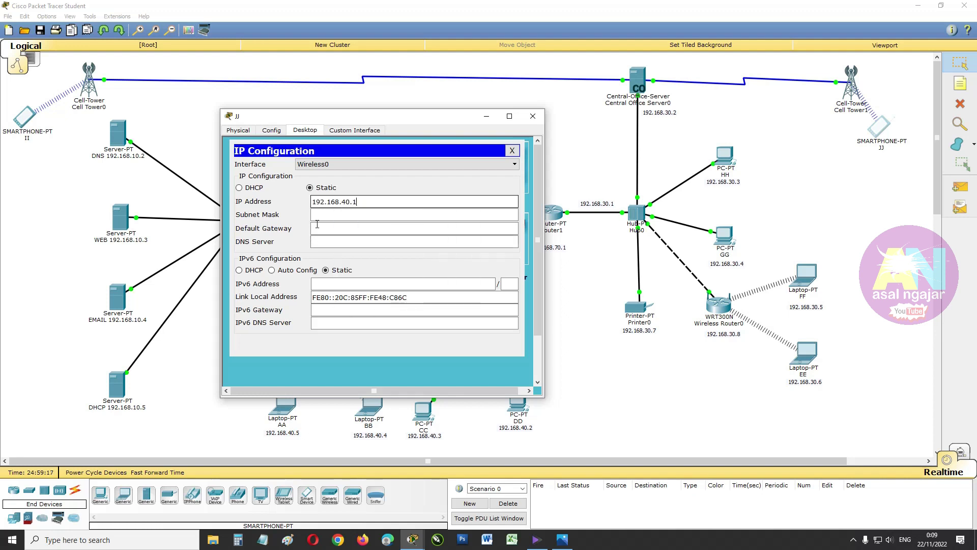
pyautogui.moveTo(342, 202); pyautogui.dragTo(345, 203)
pyautogui.write('3')
pyautogui.click(346, 215)
pyautogui.click(357, 230)
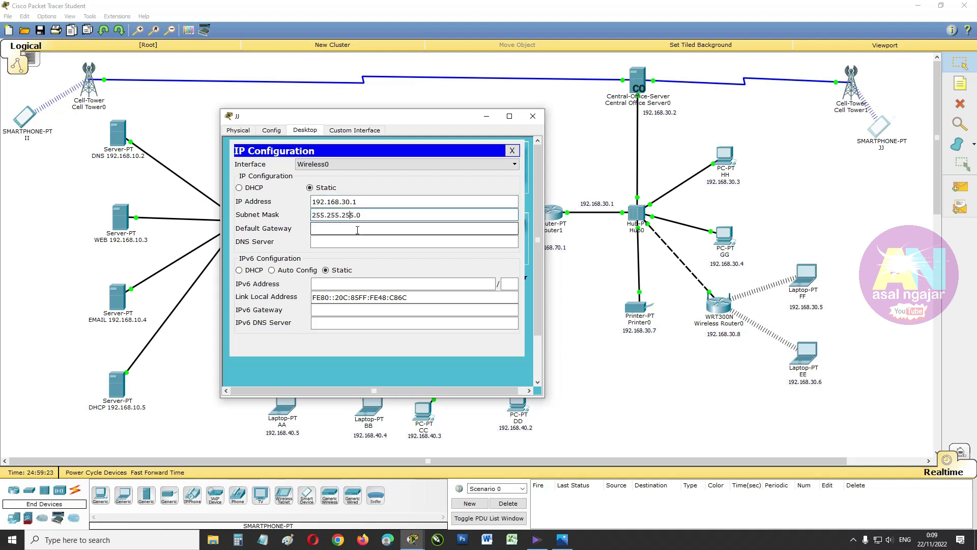
pyautogui.moveTo(356, 202); pyautogui.dragTo(354, 203)
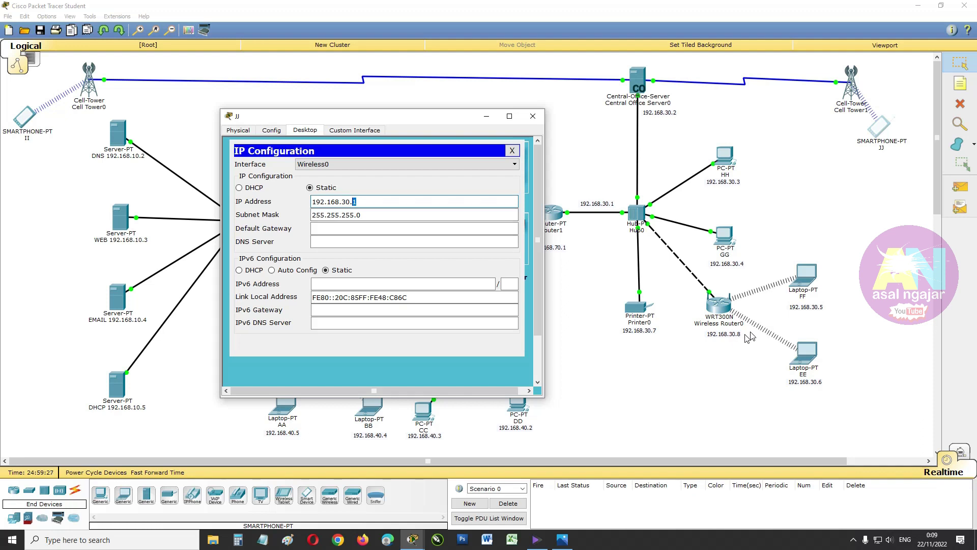
pyautogui.write('9')
# Set JJ's default gateway to 192.168.30.1 and DNS server to 192.168.10.2, with IPv6 on Auto Config
pyautogui.click(389, 228)
pyautogui.click(389, 228)
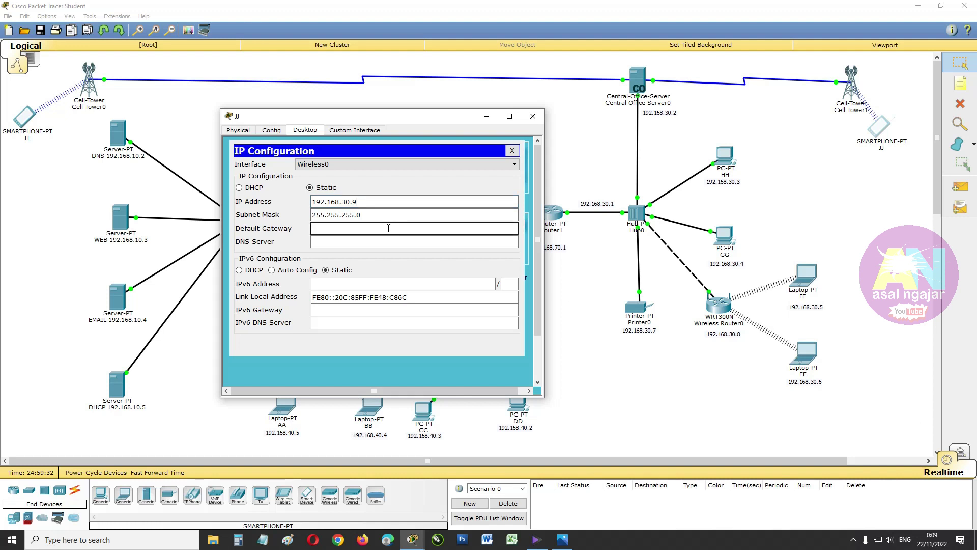
pyautogui.write('192.168.30.1')
pyautogui.click(385, 244)
pyautogui.write('192.168')
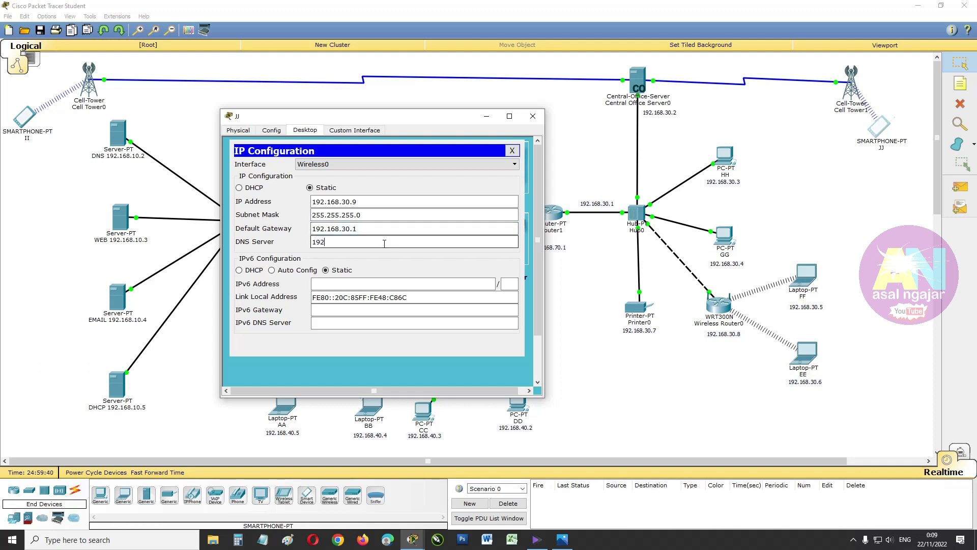
pyautogui.write('.10.2')
pyautogui.click(307, 269)
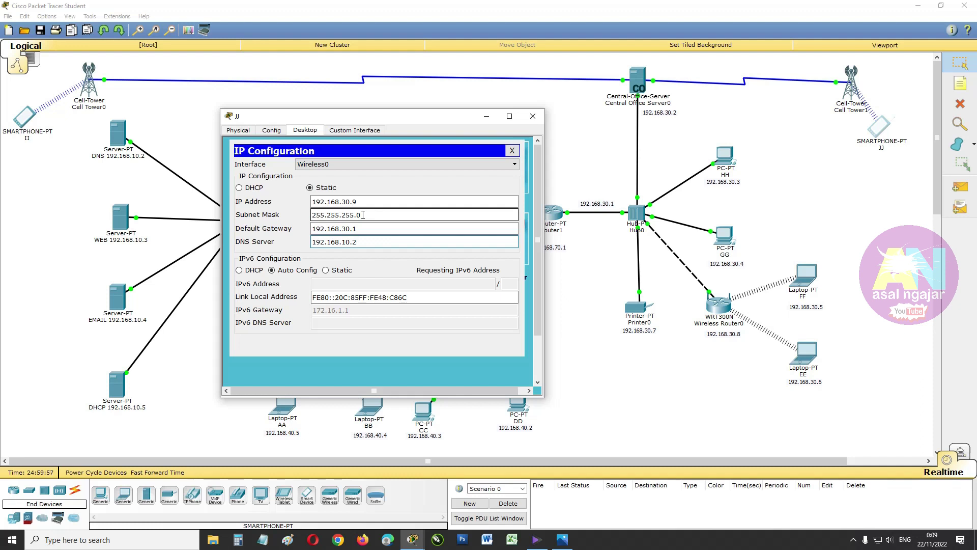
pyautogui.click(533, 116)
# Give smartphone II the static IP address 192.168.30.10 with subnet mask 255.255.255.0
pyautogui.click(25, 119)
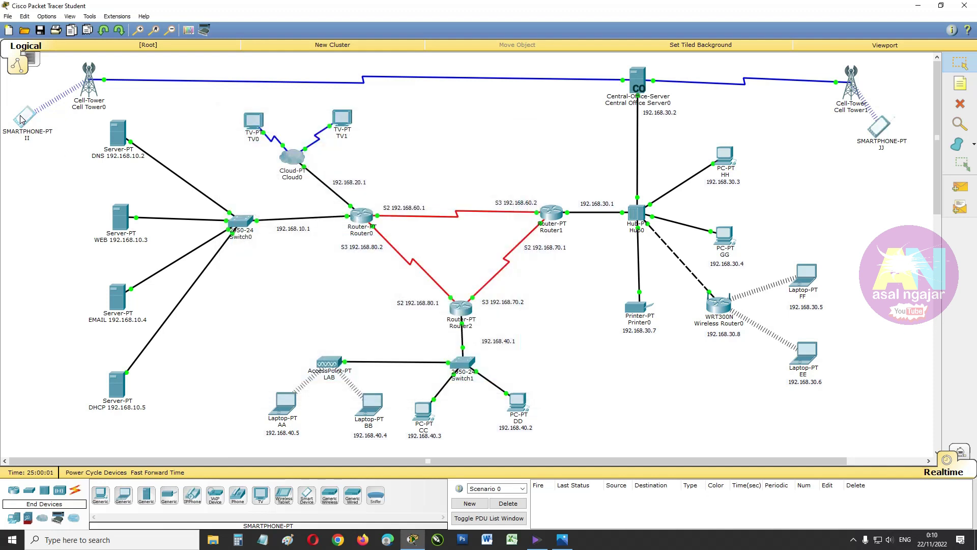
pyautogui.click(427, 162)
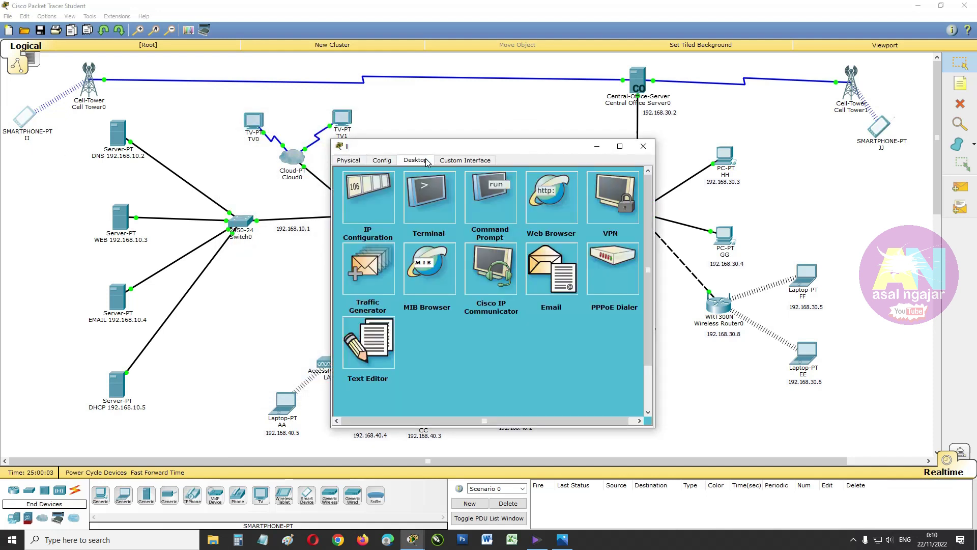
pyautogui.click(378, 197)
pyautogui.click(421, 218)
pyautogui.click(451, 231)
pyautogui.write('192.168.30.10')
pyautogui.click(448, 245)
# Set II's default gateway to 192.168.30.1 and DNS server to 192.168.10.2, with IPv6 on Auto Config
pyautogui.click(451, 259)
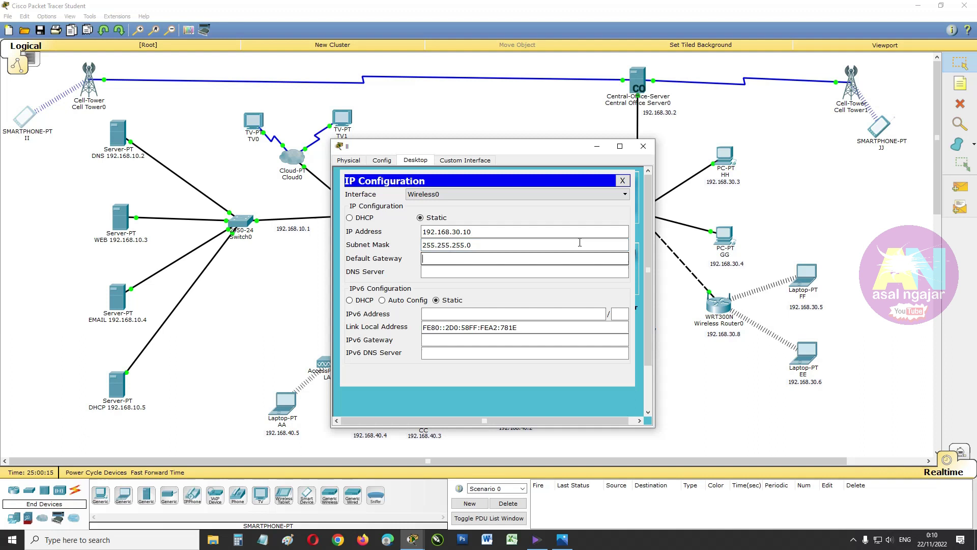
pyautogui.write('192.168.30.1')
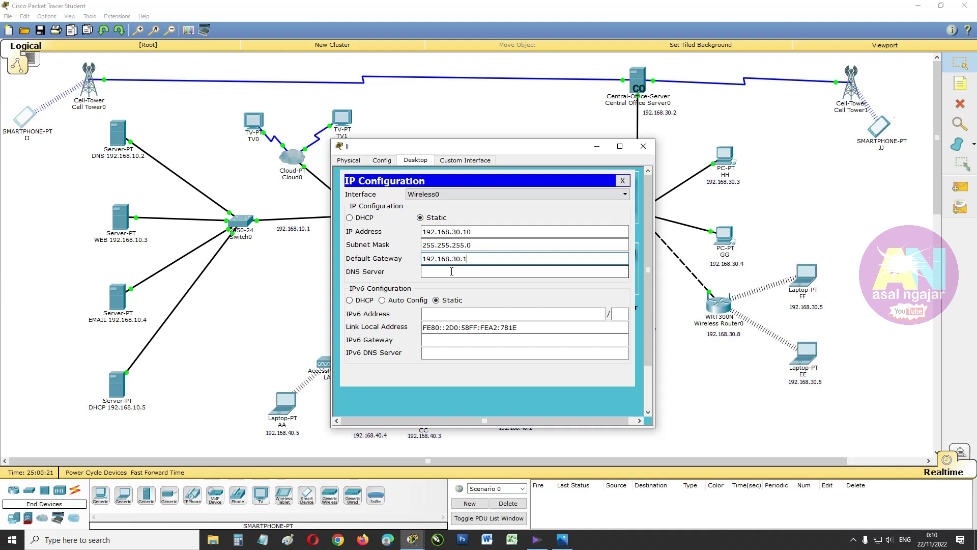
pyautogui.click(452, 271)
pyautogui.write('192.168.10.21')
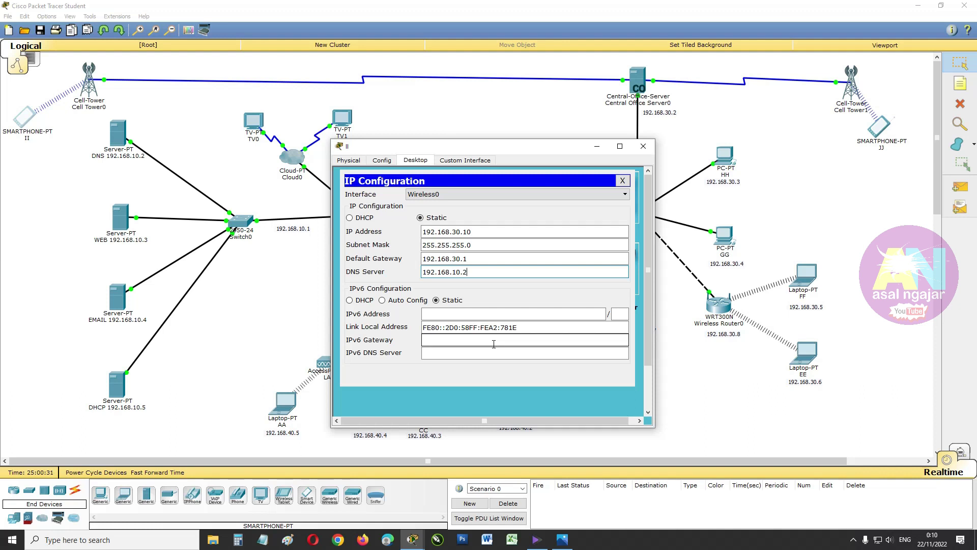
pyautogui.click(400, 300)
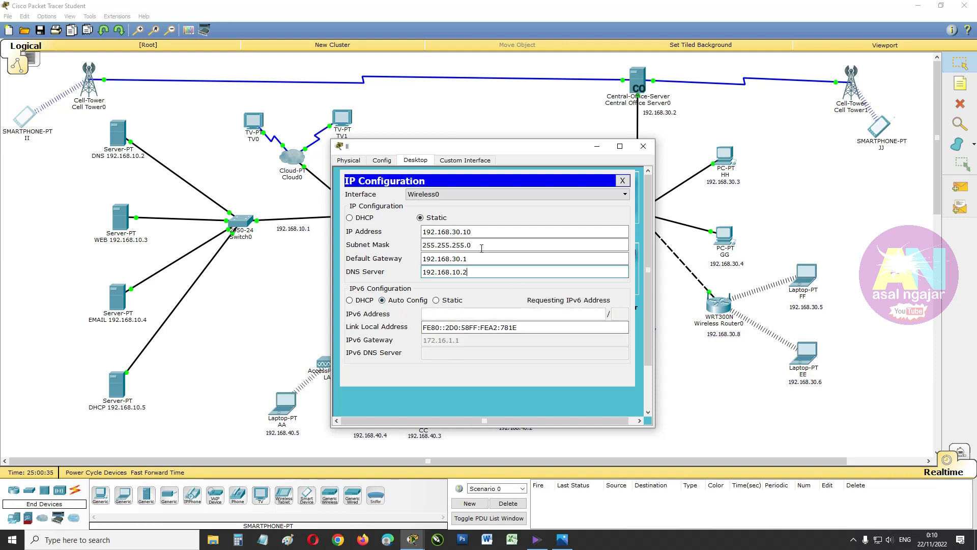
# Copy smartphone II's IP address and place it as a note reading 192.168.30.10 under the phone
pyautogui.moveTo(474, 233); pyautogui.dragTo(419, 233)
pyautogui.hotkey('ctrl', 'c')
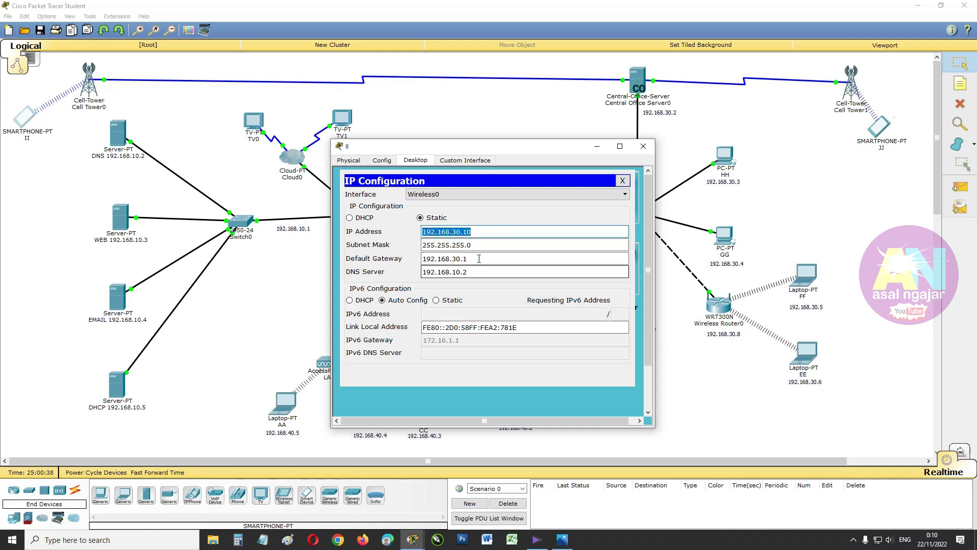
pyautogui.click(491, 232)
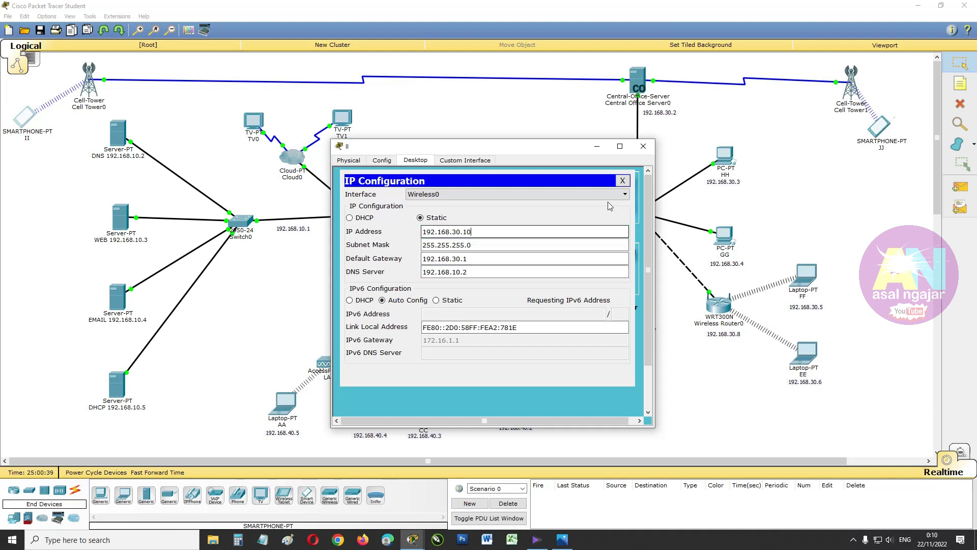
pyautogui.click(644, 152)
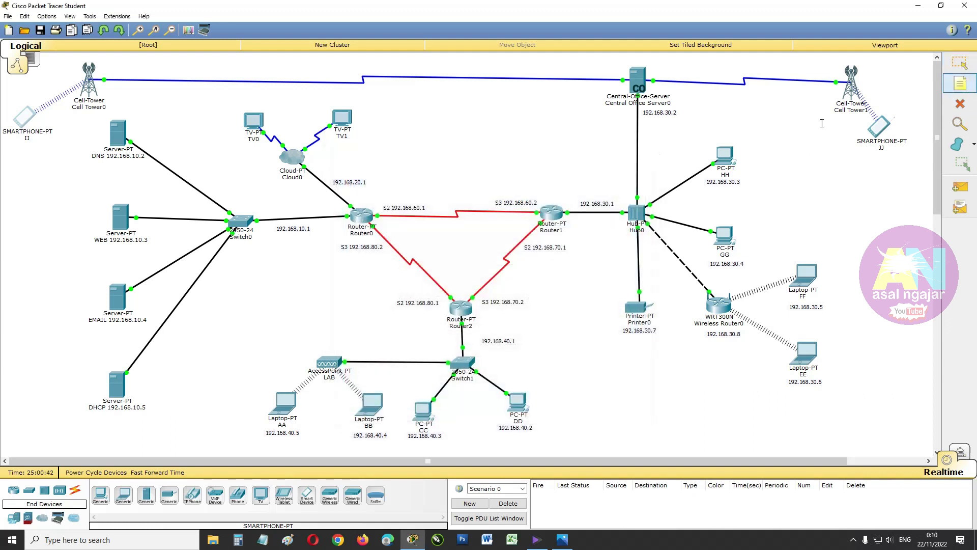
pyautogui.click(17, 147)
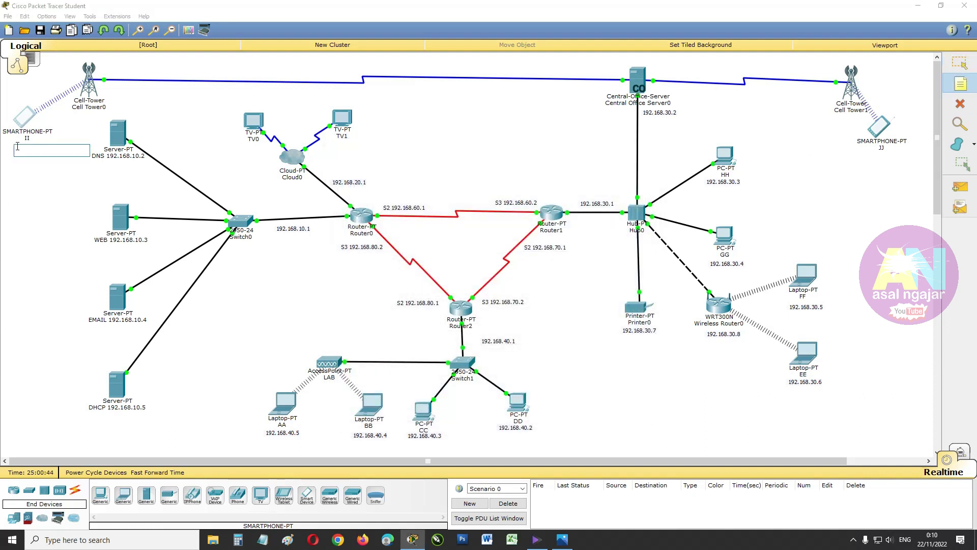
pyautogui.hotkey('ctrl', 'v')
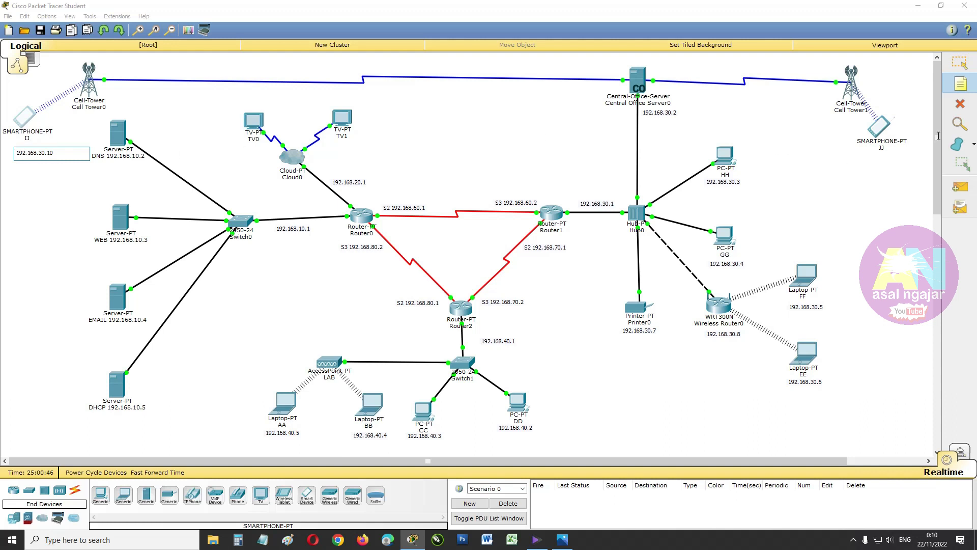
# Place a note reading 192.168.30.9 under smartphone JJ
pyautogui.click(960, 84)
pyautogui.click(872, 155)
pyautogui.hotkey('ctrl', 'v')
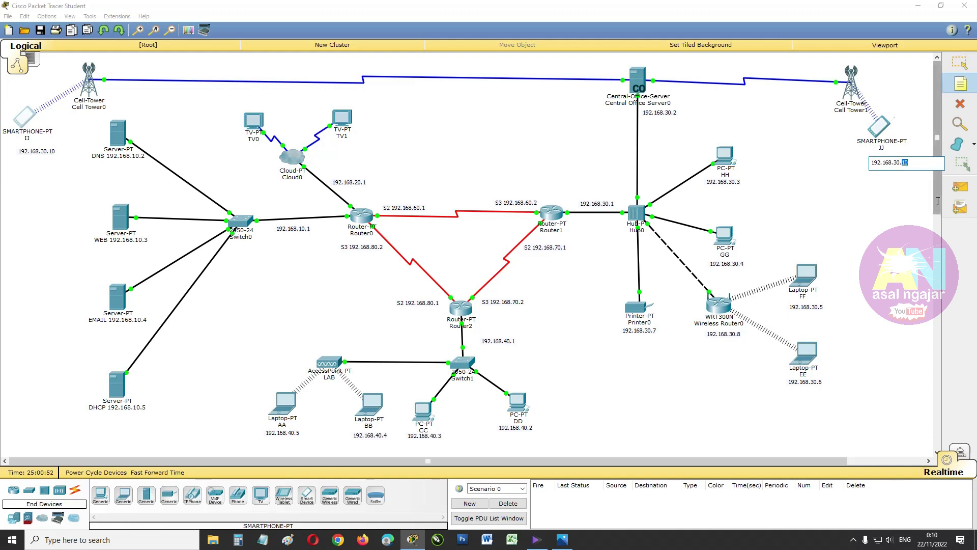
pyautogui.write('9')
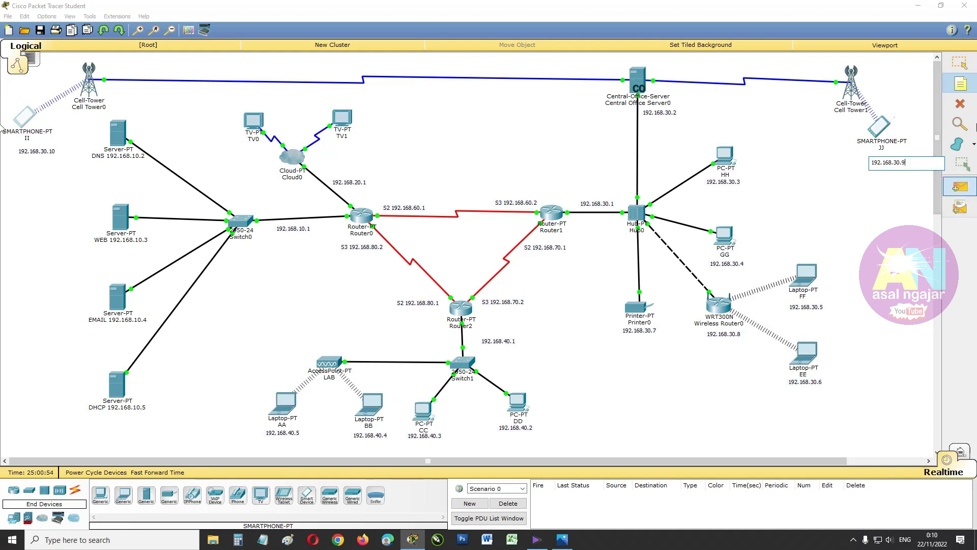
pyautogui.click(960, 63)
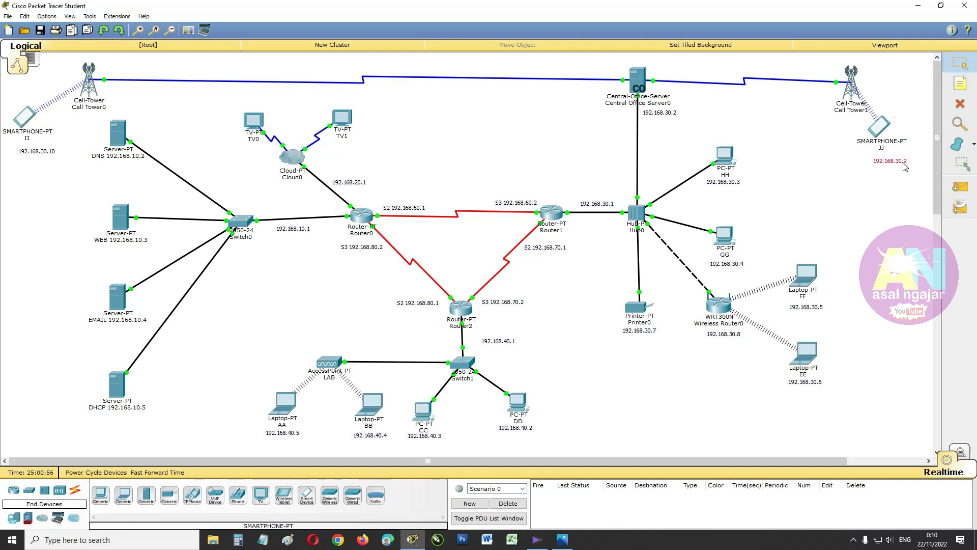
pyautogui.click(871, 252)
# View the pictures broadcast on TV0 and TV1 side by side, then close both TV windows
pyautogui.click(253, 122)
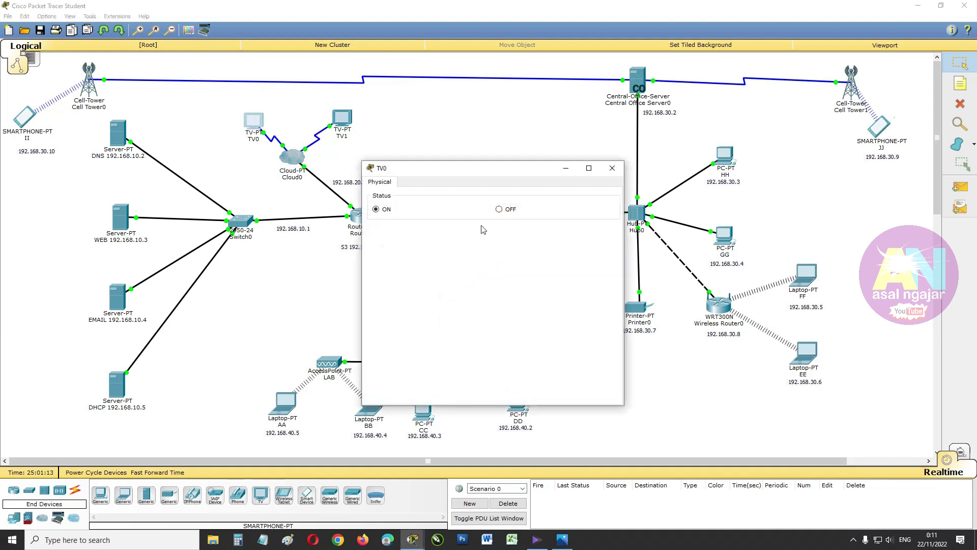
pyautogui.moveTo(471, 171); pyautogui.dragTo(624, 155)
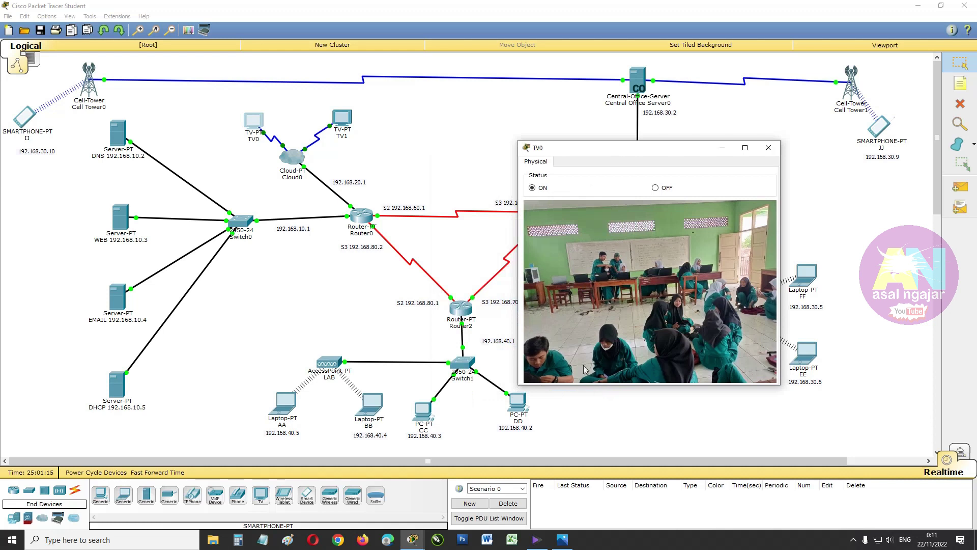
pyautogui.click(341, 122)
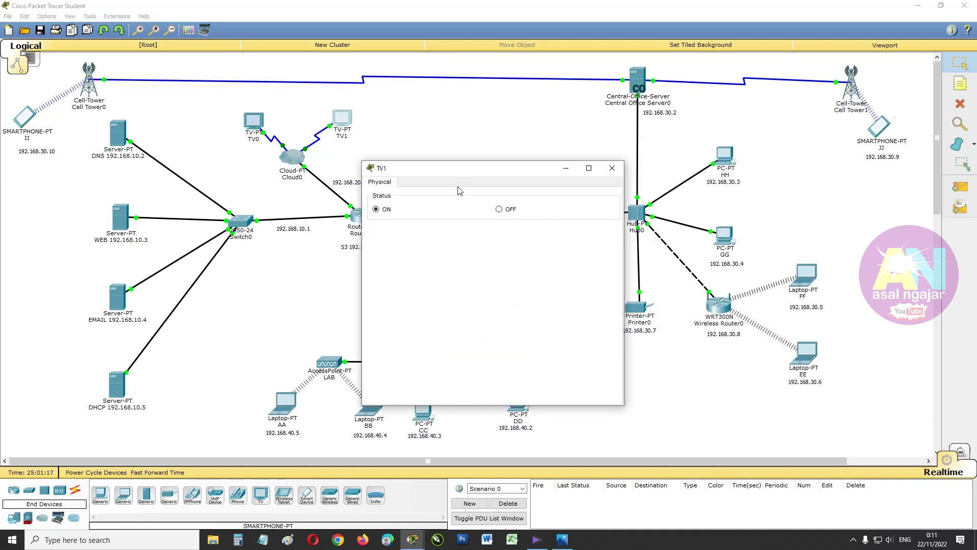
pyautogui.moveTo(456, 173); pyautogui.dragTo(318, 169)
pyautogui.moveTo(413, 548)
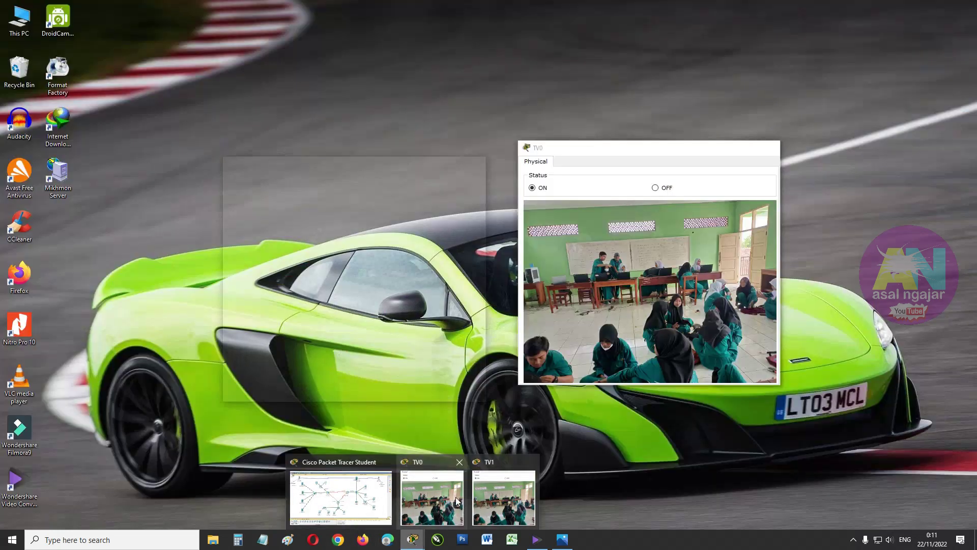
pyautogui.click(433, 496)
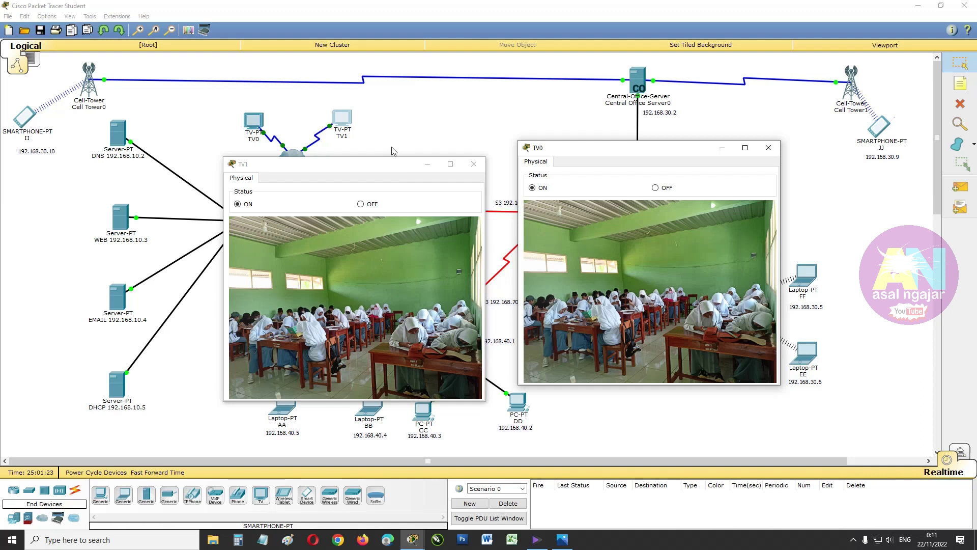
pyautogui.moveTo(392, 164); pyautogui.dragTo(403, 127)
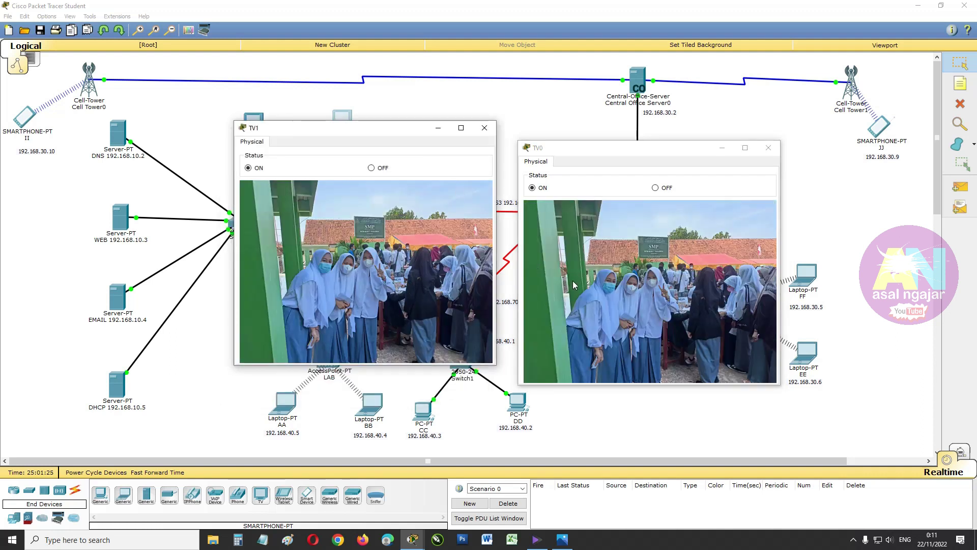
pyautogui.click(770, 150)
pyautogui.click(484, 128)
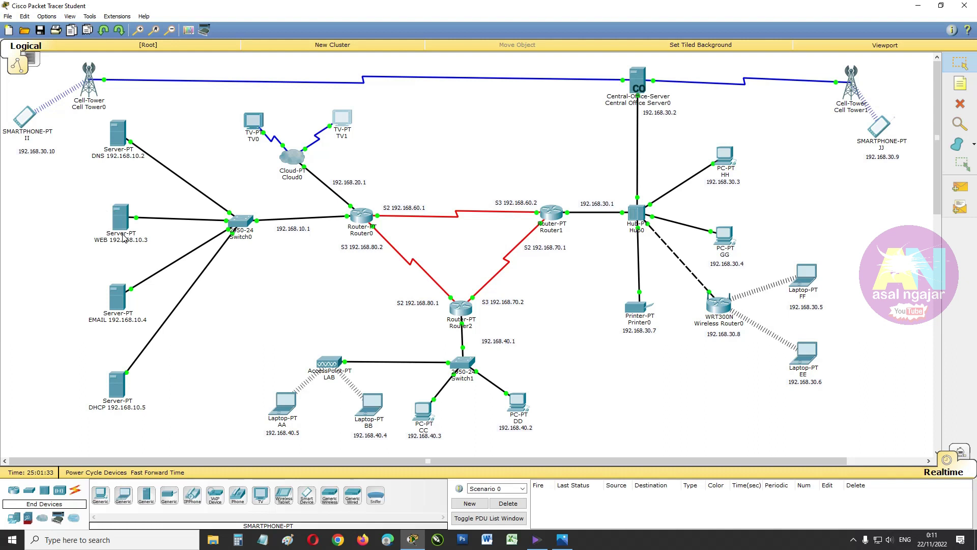
pyautogui.click(726, 157)
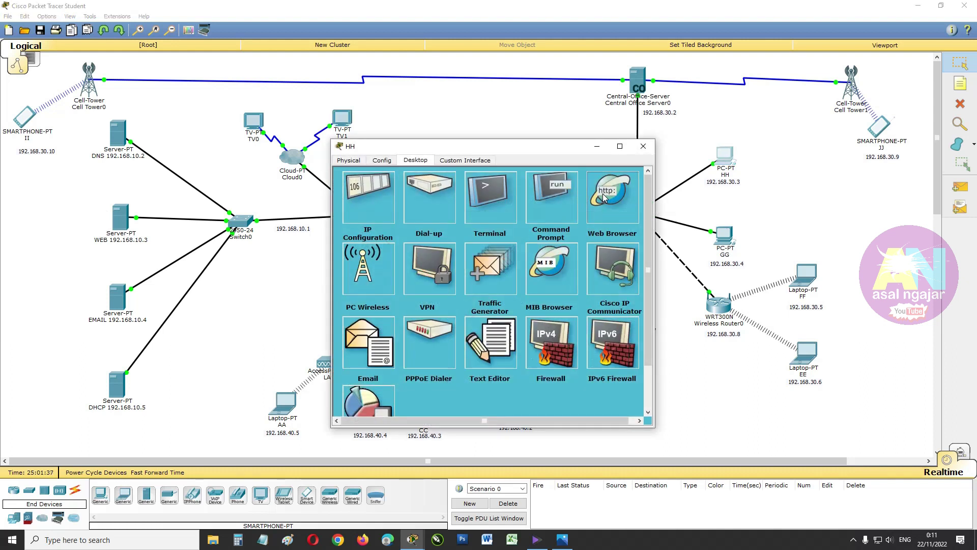
pyautogui.click(604, 198)
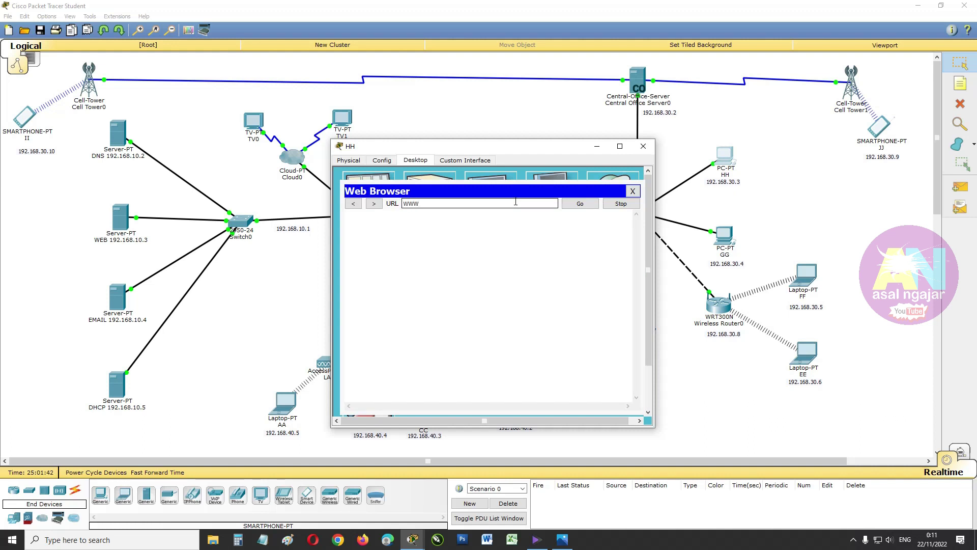
pyautogui.press('BackSpace')
pyautogui.press('BackSpace')
pyautogui.press('BackSpace')
pyautogui.write('www.cilamaya')
pyautogui.press('Return')
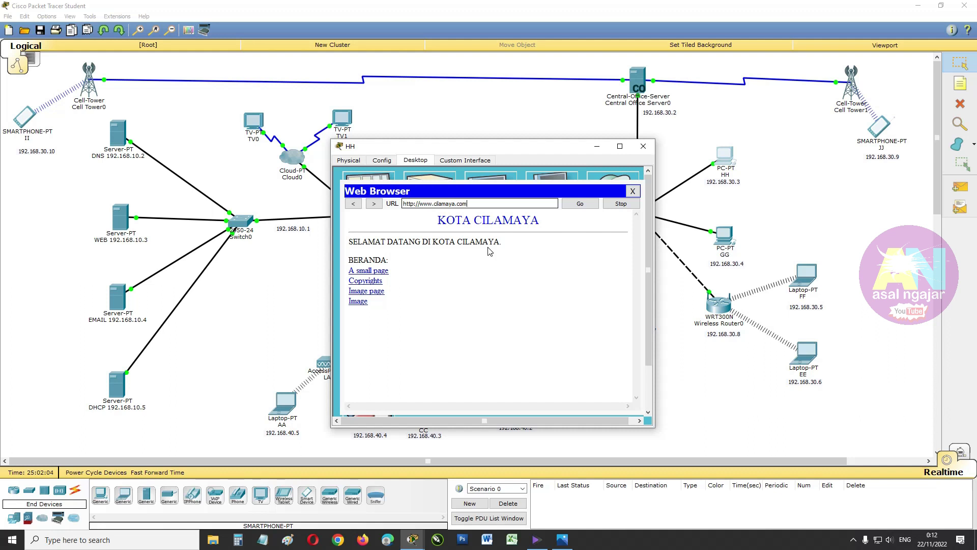
pyautogui.click(361, 272)
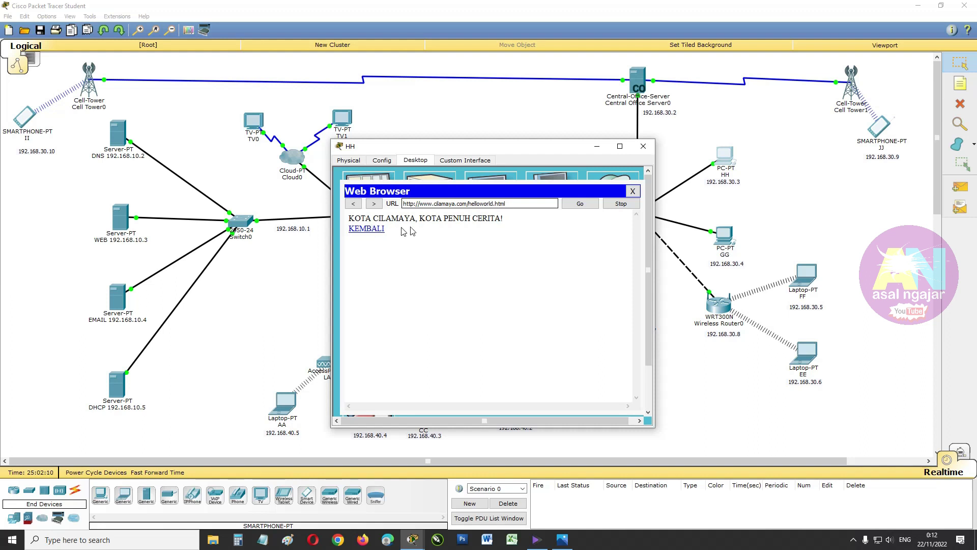
# Return to the home page in PC HH's browser and follow the "Image page" link
pyautogui.click(370, 233)
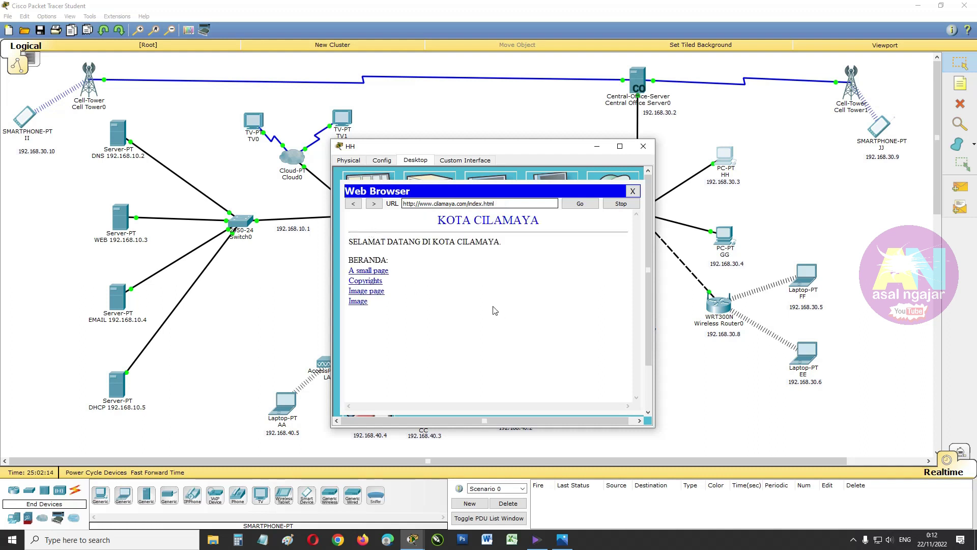
pyautogui.click(376, 295)
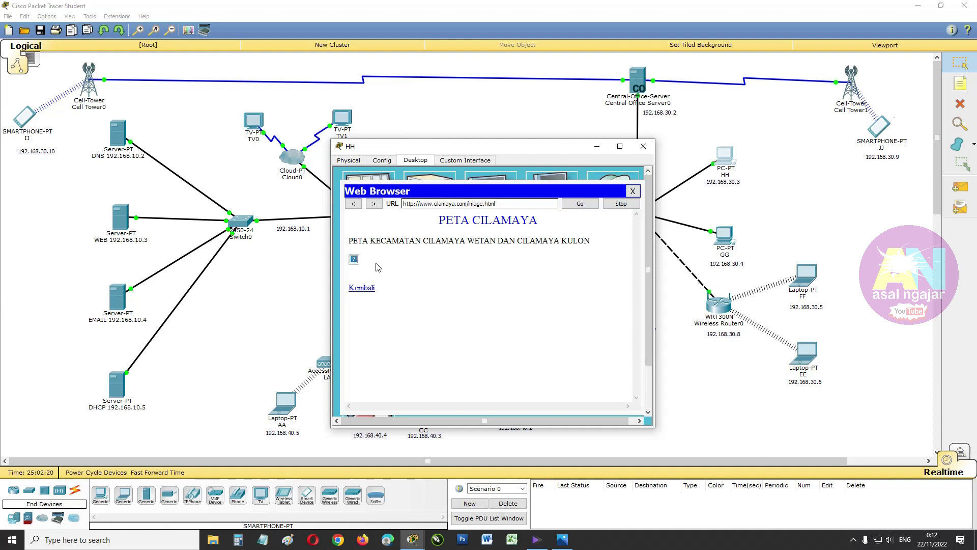
# Switch to File Explorer, view the saves folder inside C:\Program Files (x86)\Cisco Packet Tracer 6.2sv, and minimize the window
pyautogui.click(213, 544)
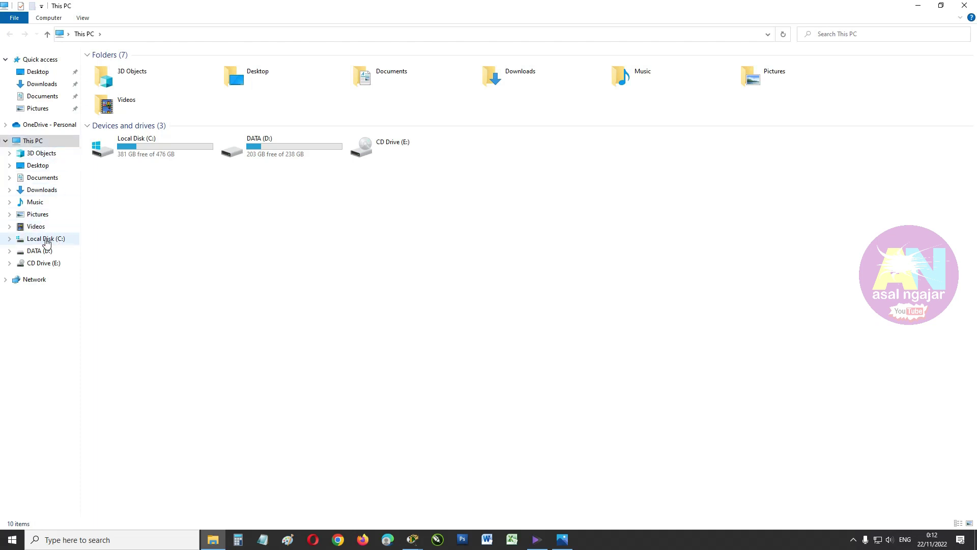
pyautogui.click(60, 240)
pyautogui.doubleClick(146, 99)
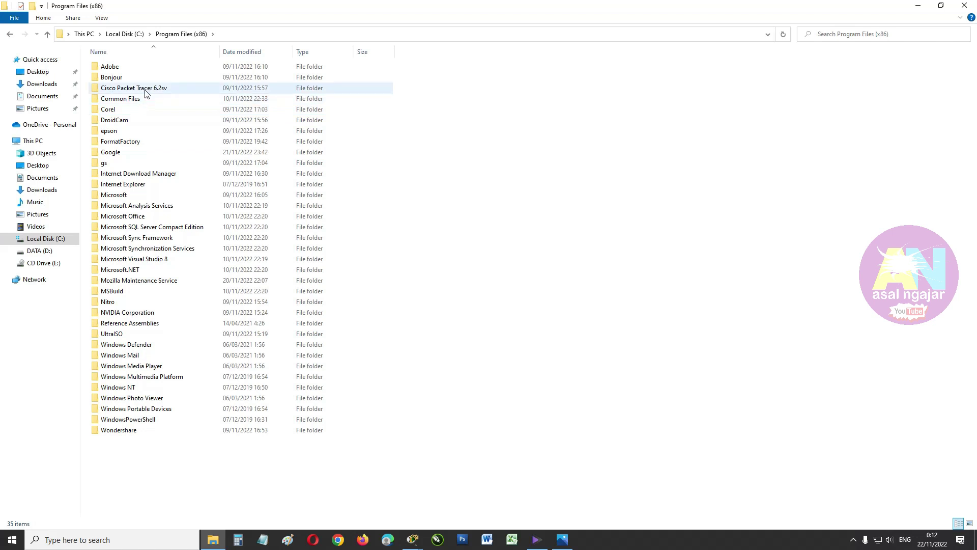
pyautogui.doubleClick(114, 88)
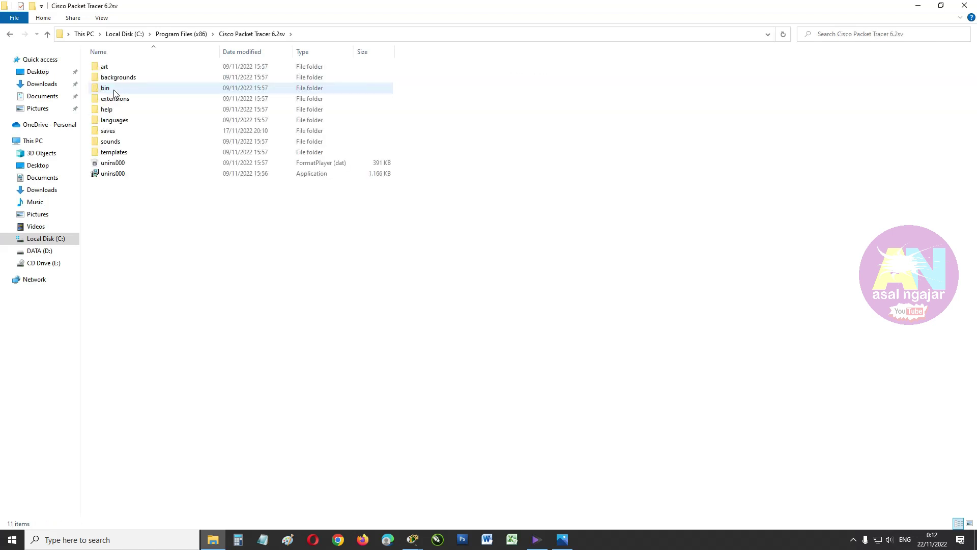
pyautogui.doubleClick(113, 132)
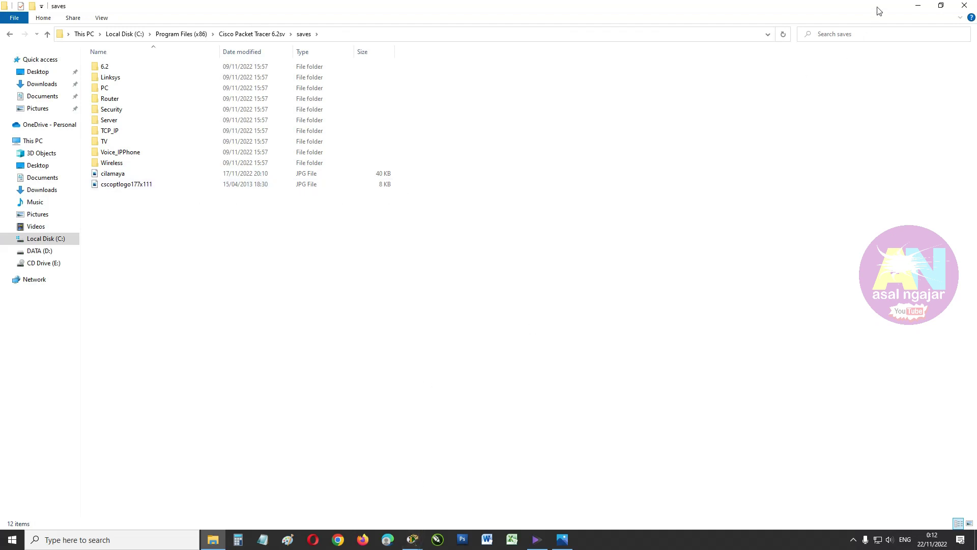
pyautogui.click(918, 5)
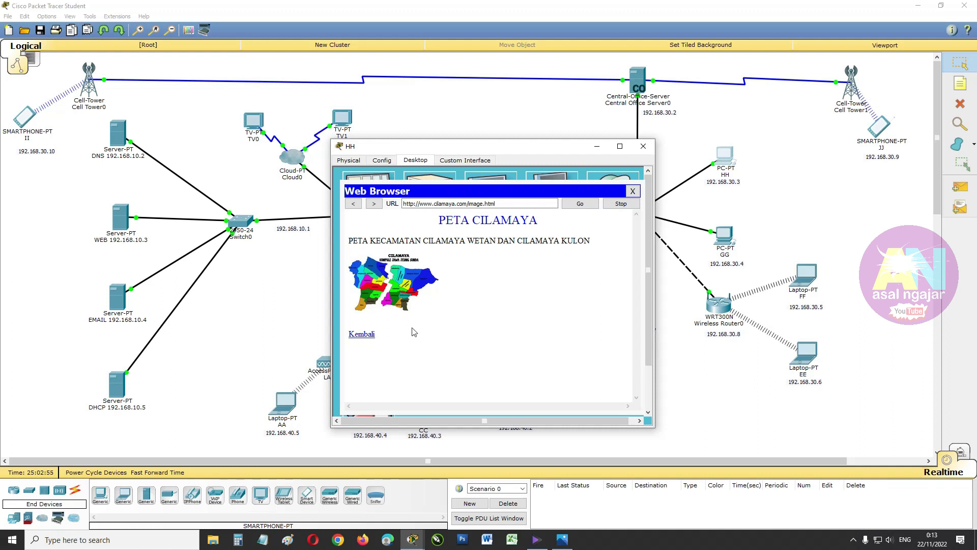
# Go back from the map page to the home page on PC HH, follow the "Image" link, and close HH's window
pyautogui.click(362, 334)
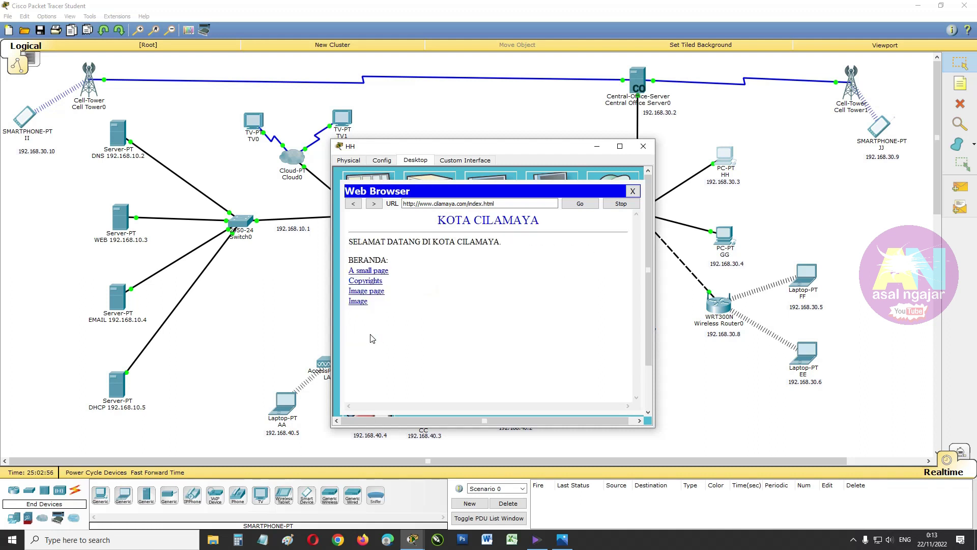
pyautogui.click(361, 304)
pyautogui.click(362, 304)
pyautogui.click(643, 147)
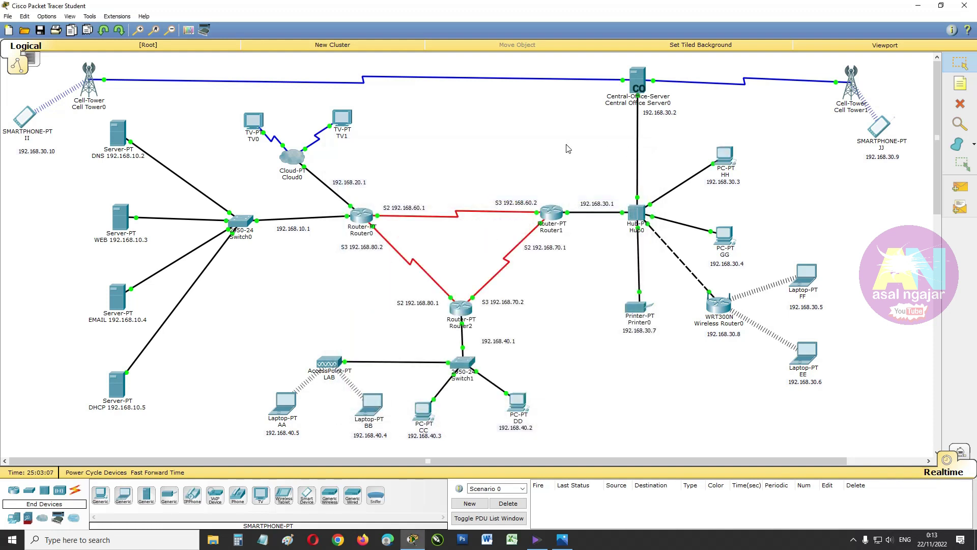
pyautogui.click(806, 361)
pyautogui.click(624, 199)
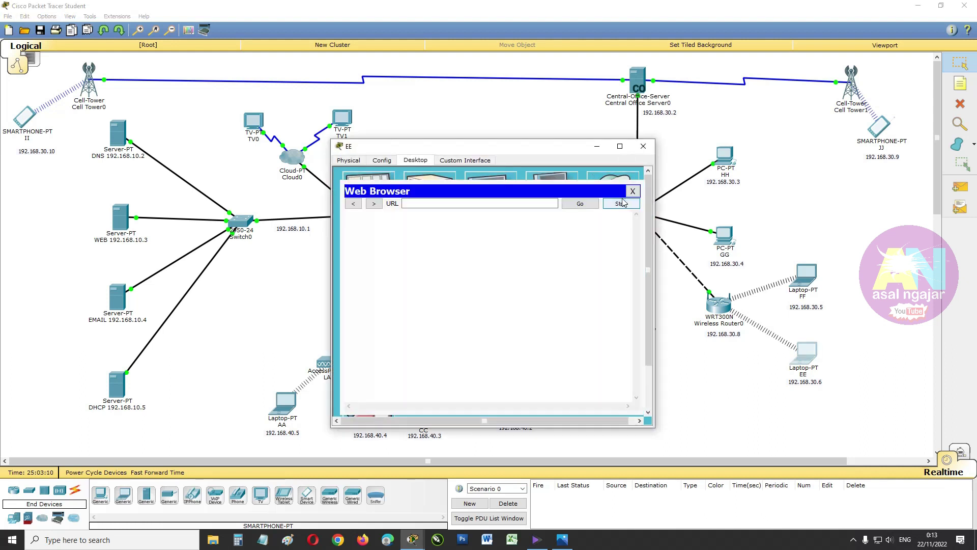
pyautogui.click(470, 204)
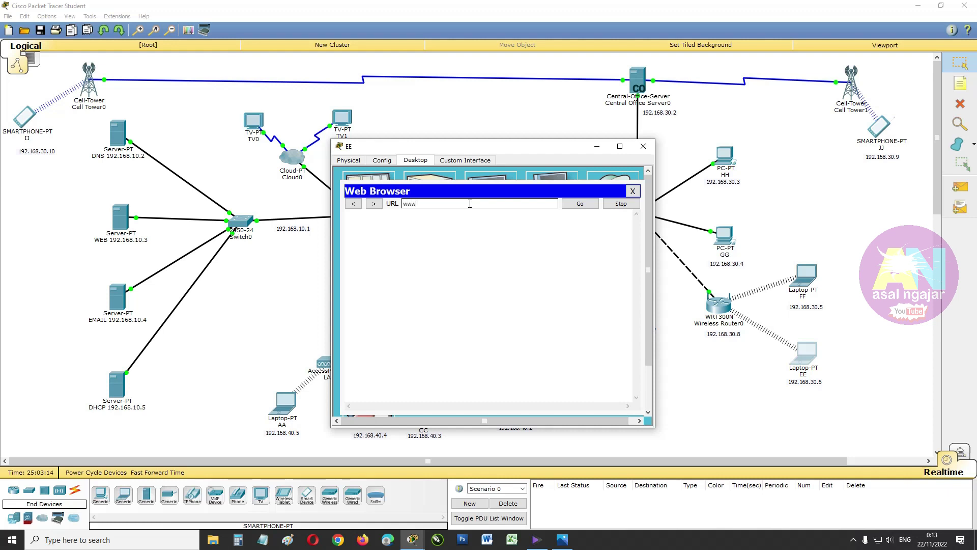
pyautogui.write('www.ci')
pyautogui.write('lamaya.com')
pyautogui.press('Return')
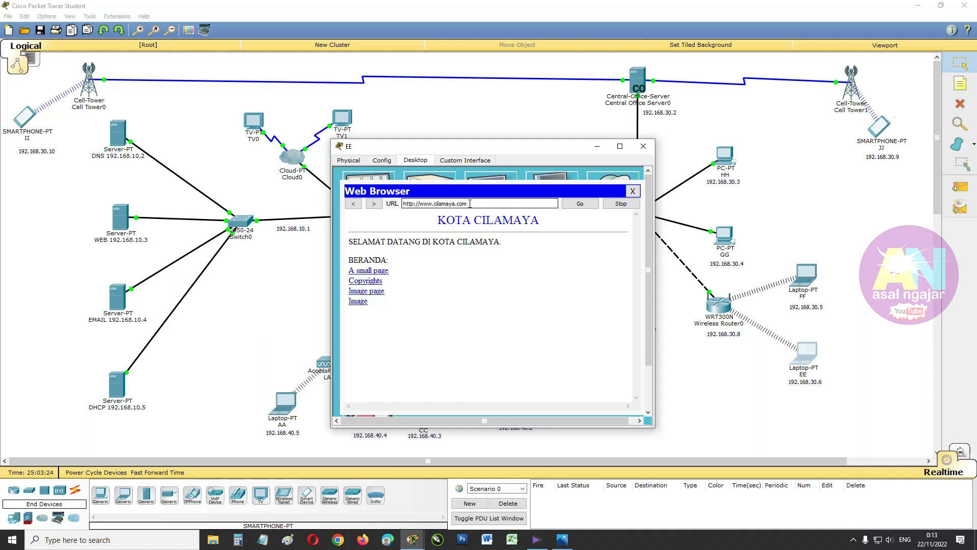
# View the site's map image page on laptop EE, return to the home page, and close EE's window
pyautogui.click(368, 301)
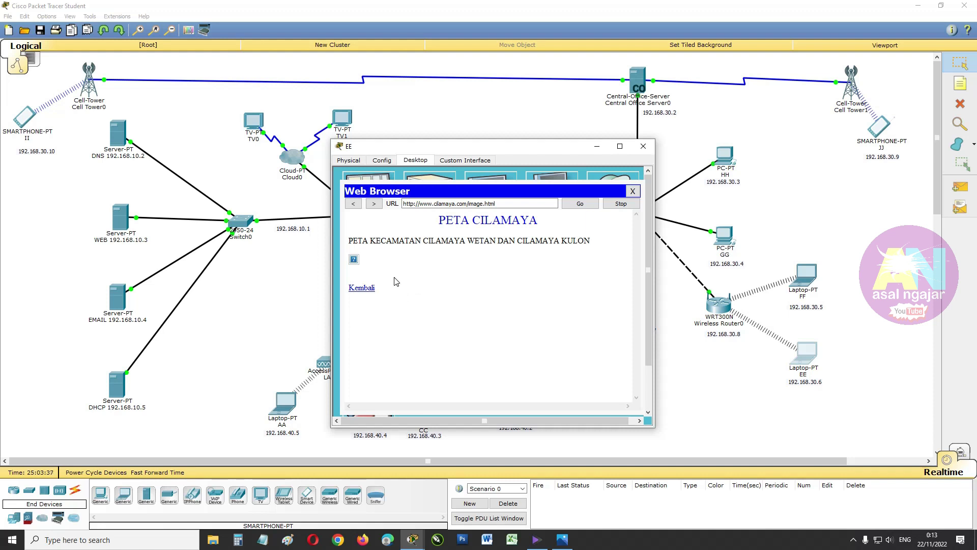
pyautogui.click(366, 289)
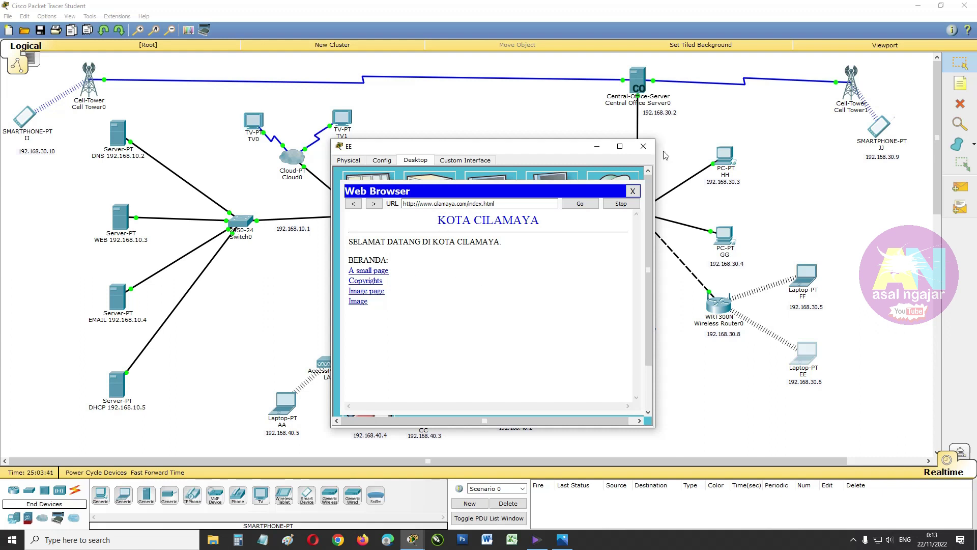
pyautogui.click(644, 146)
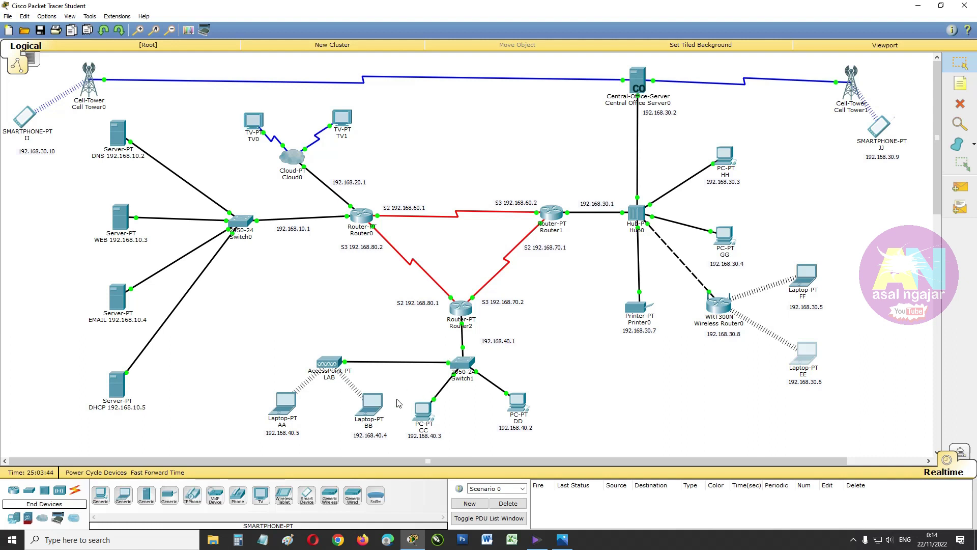
pyautogui.click(423, 412)
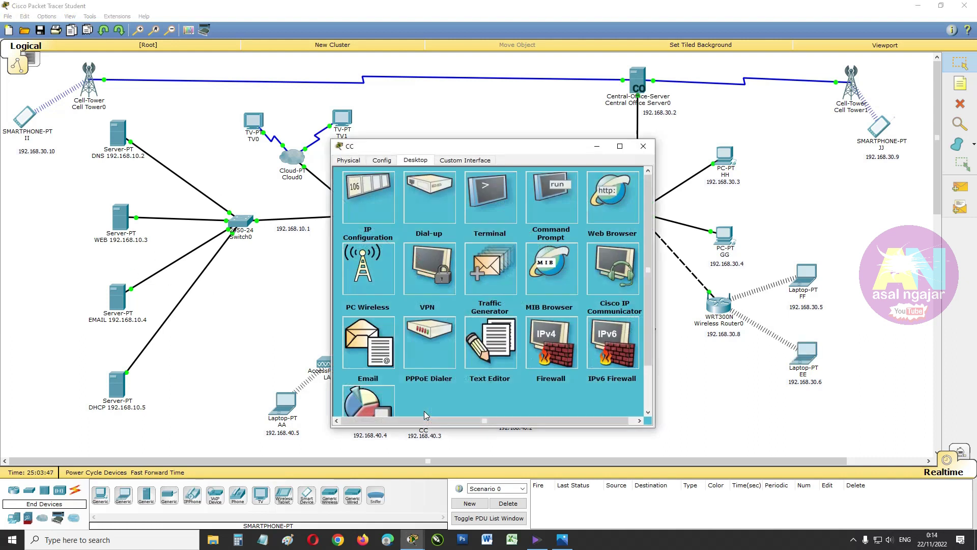
pyautogui.click(604, 190)
pyautogui.click(491, 203)
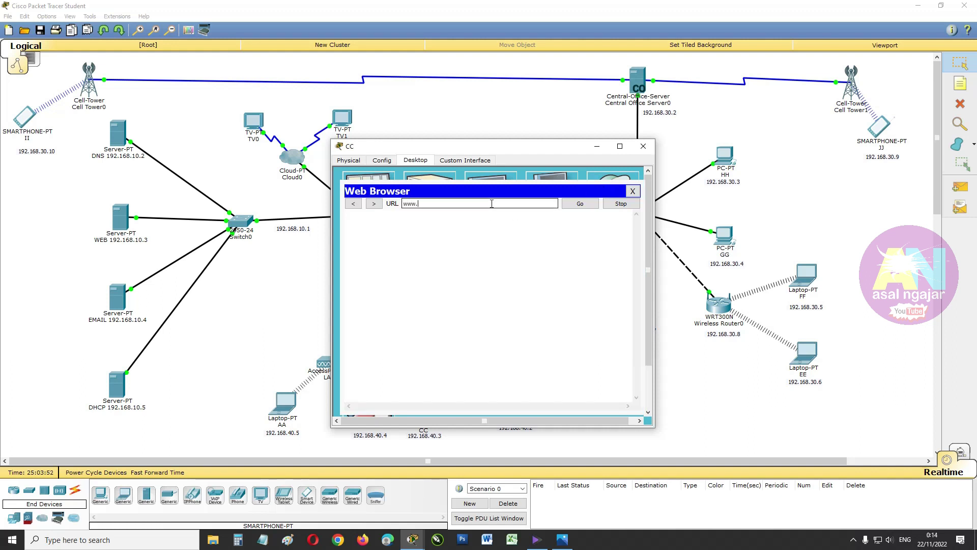
pyautogui.write('www.cilamaya.com')
pyautogui.press('Return')
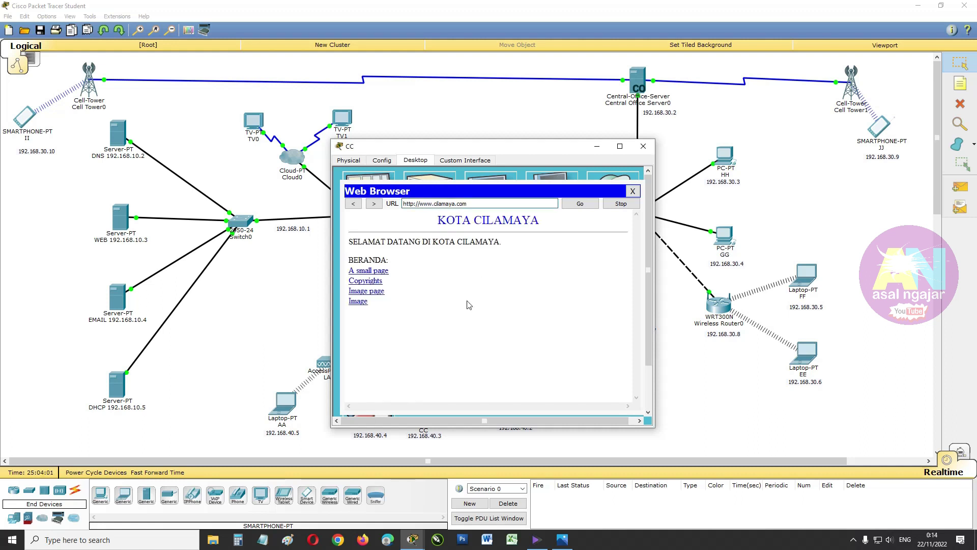
# Test the "Image", "Image page" and "A small page" links on PC CC, ending on the image page
pyautogui.click(359, 304)
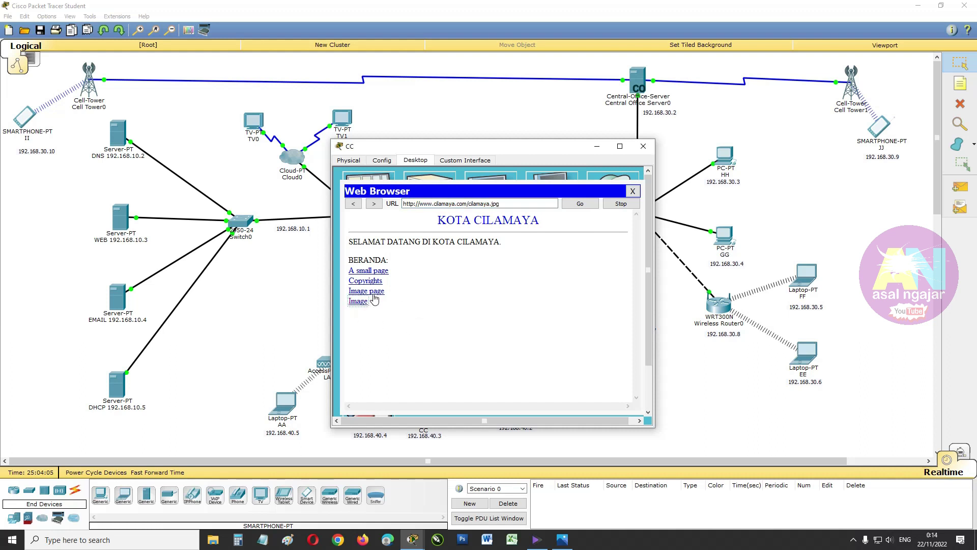
pyautogui.click(374, 294)
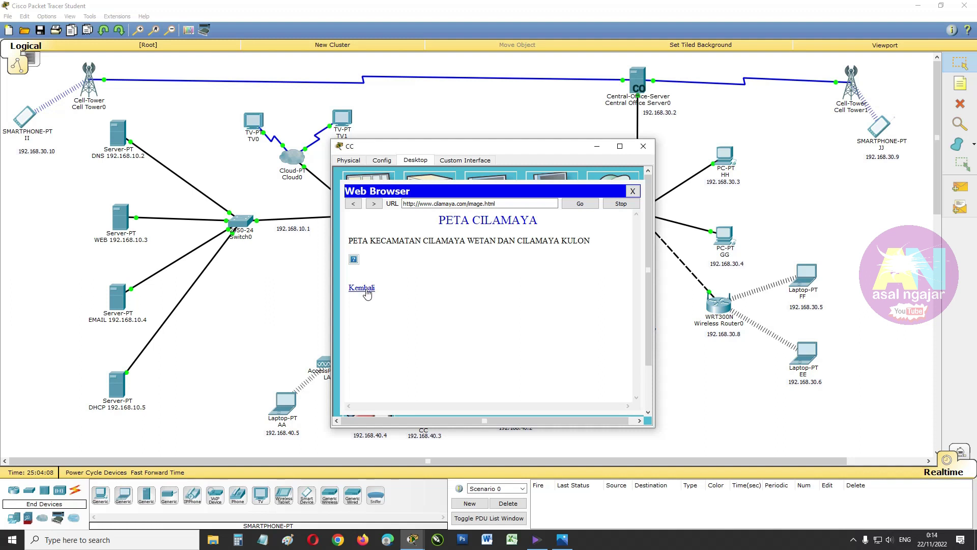
pyautogui.click(366, 290)
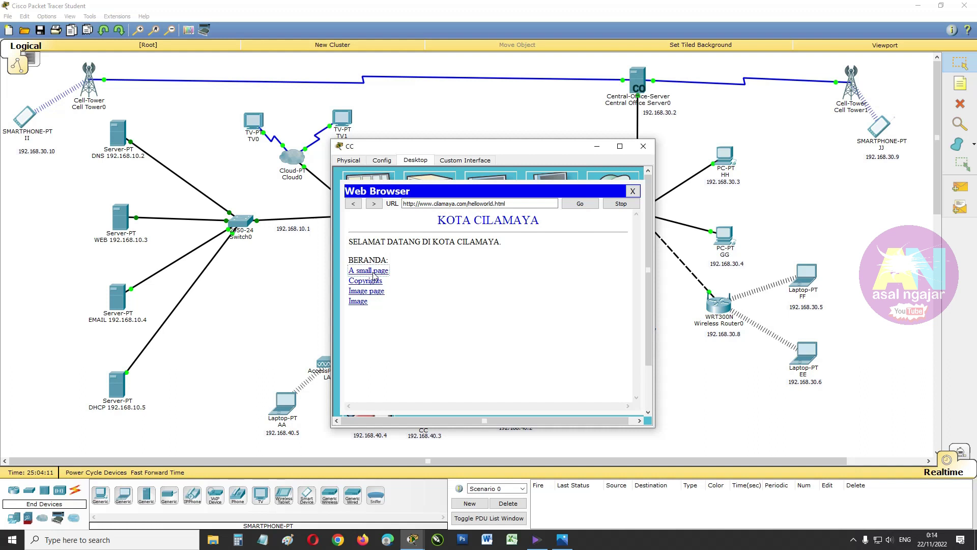
pyautogui.click(373, 271)
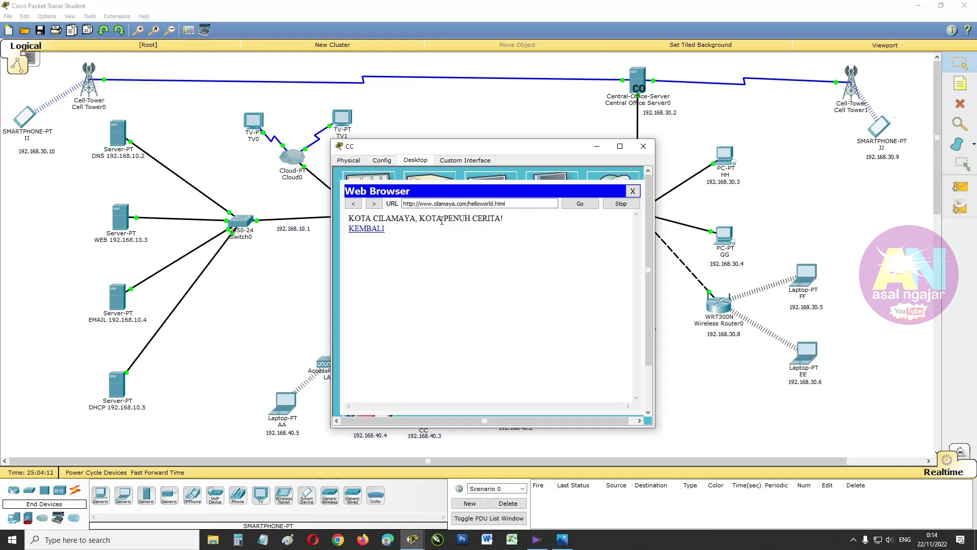
pyautogui.click(376, 229)
pyautogui.click(379, 293)
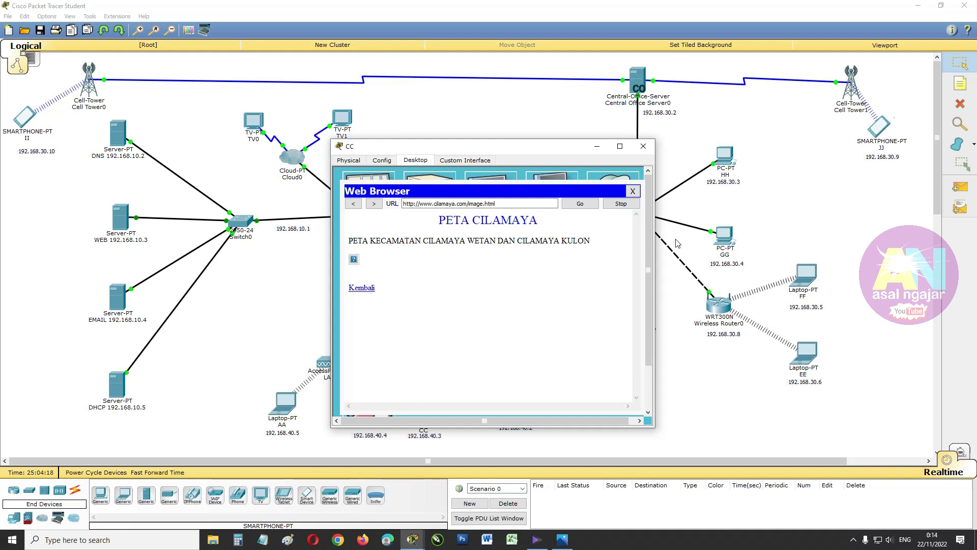
pyautogui.click(879, 138)
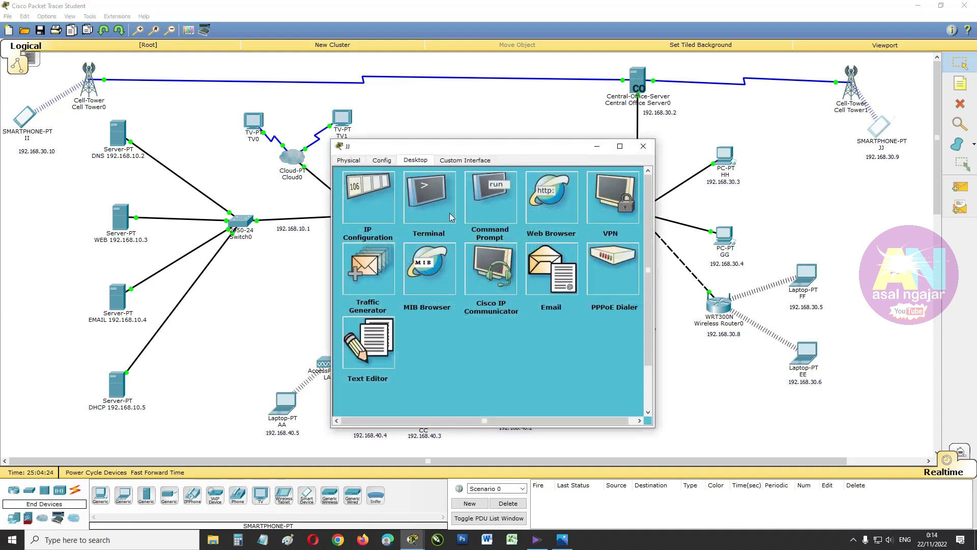
pyautogui.click(554, 202)
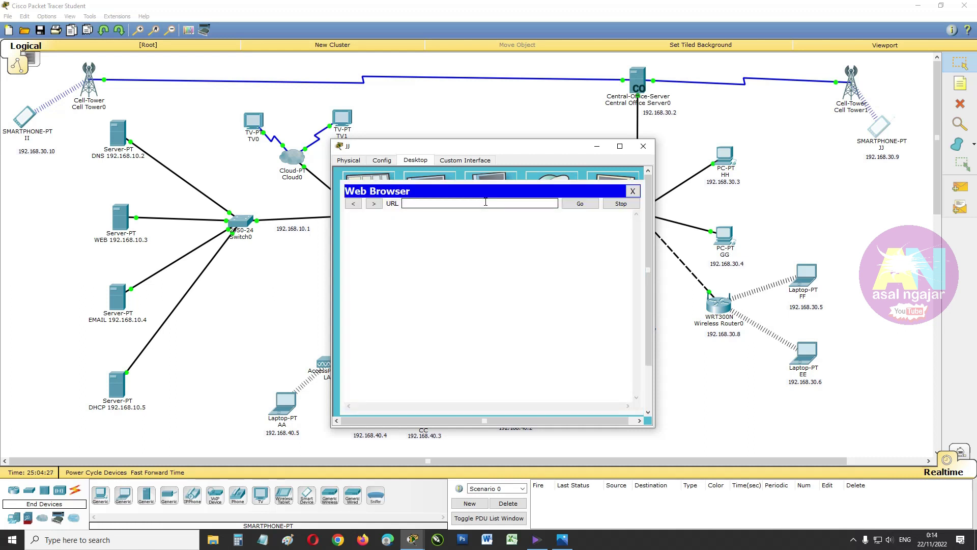
pyautogui.write('www.cilamaya.com')
pyautogui.click(580, 205)
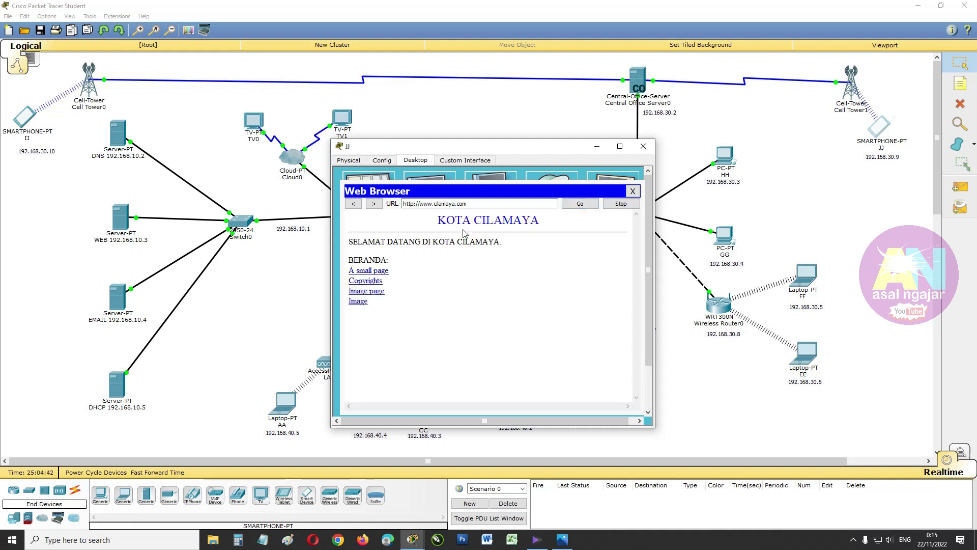
# Test the "Image page", "Kembali" and "Image" links on smartphone JJ, and close its window
pyautogui.click(380, 292)
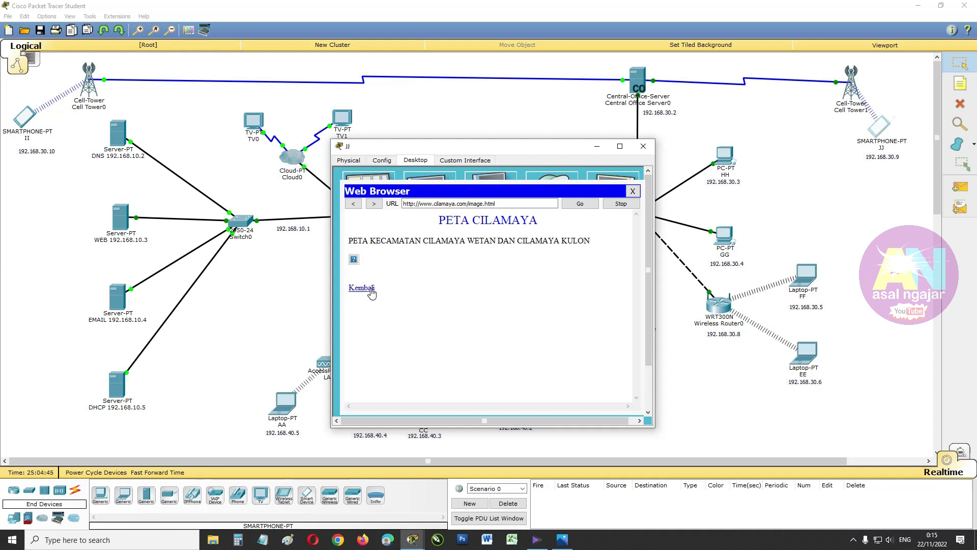
pyautogui.click(371, 290)
pyautogui.click(363, 302)
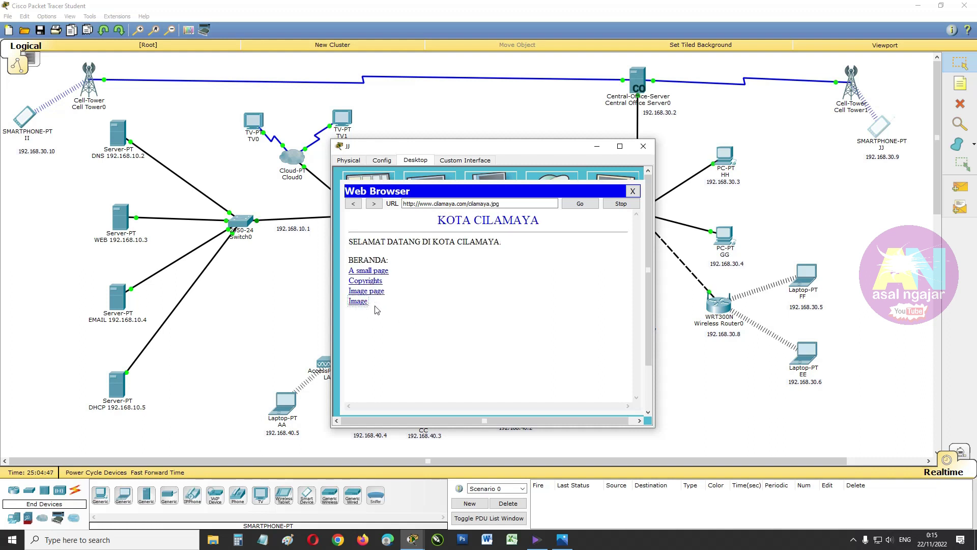
pyautogui.click(642, 147)
# Bring PC CC's browser window back to view the map on its image page, and close it
pyautogui.moveTo(412, 539)
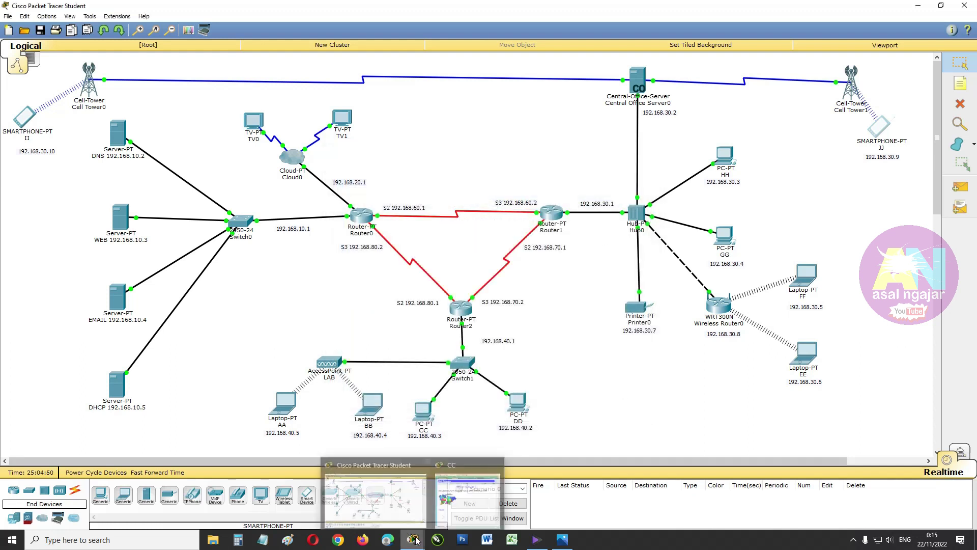
pyautogui.click(464, 498)
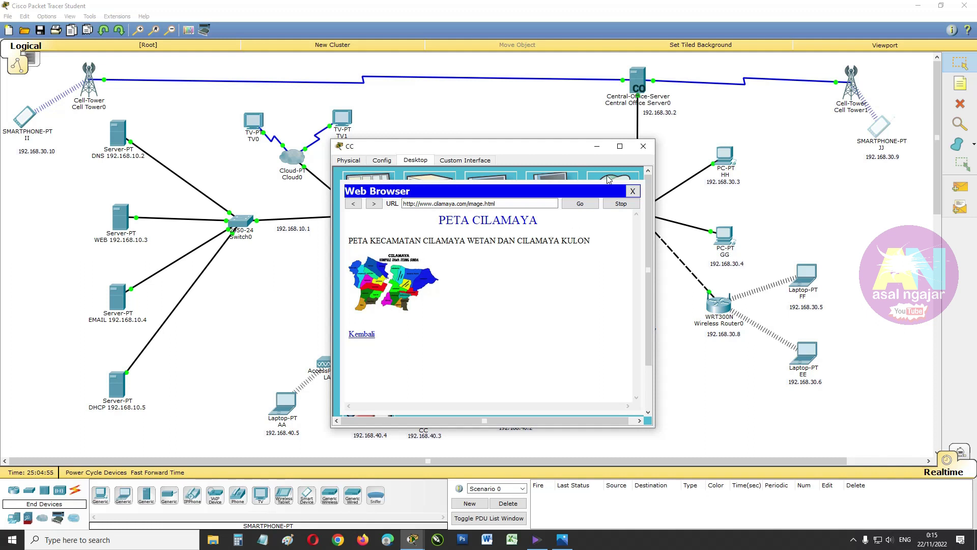
pyautogui.click(638, 155)
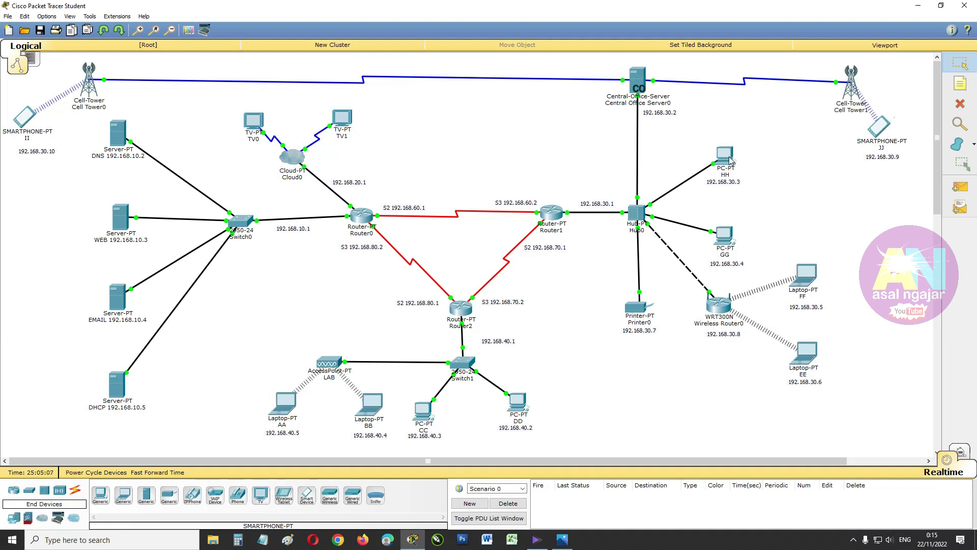
pyautogui.click(727, 238)
pyautogui.moveTo(562, 151); pyautogui.dragTo(683, 58)
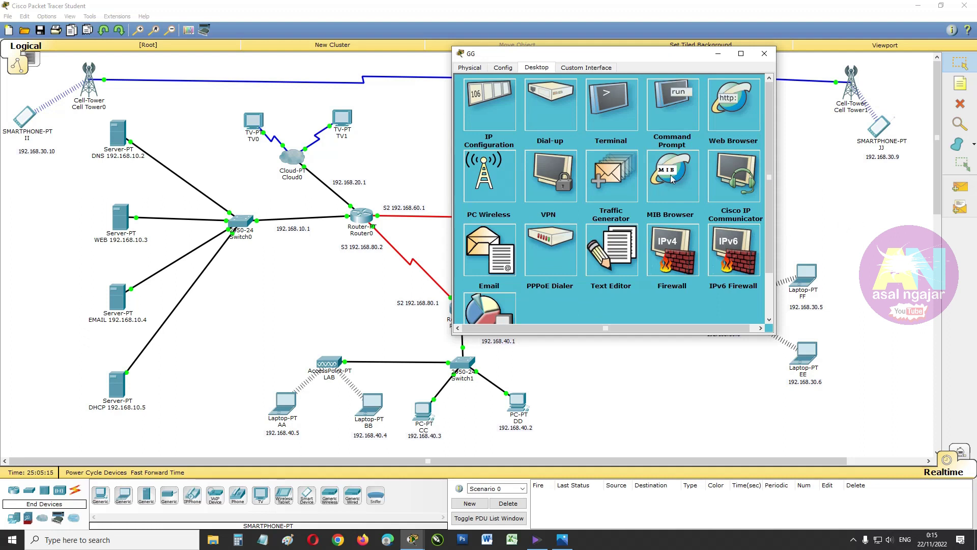
pyautogui.click(765, 54)
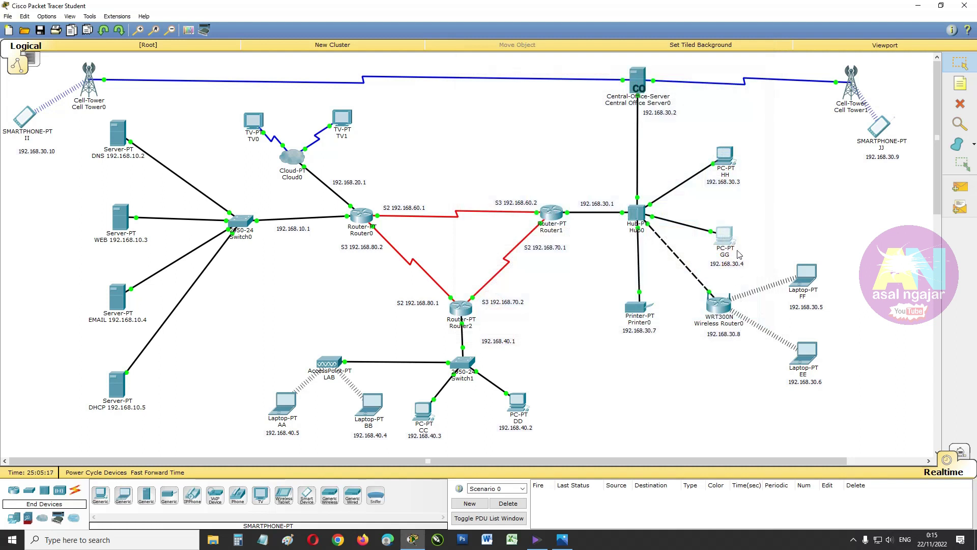
# In PC GG's mail configuration, enter gg as the display name and fill in its cilamaya.com email address
pyautogui.click(728, 238)
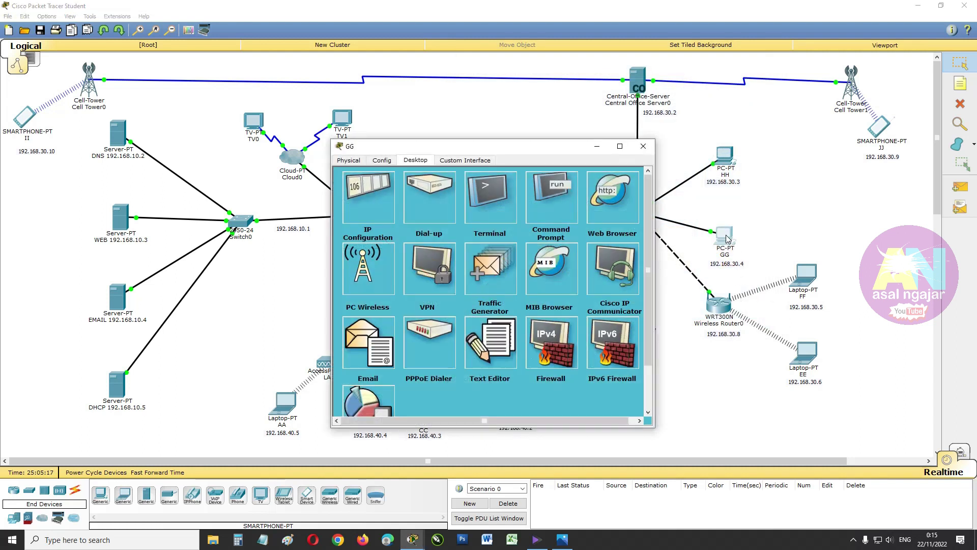
pyautogui.click(369, 344)
pyautogui.click(472, 222)
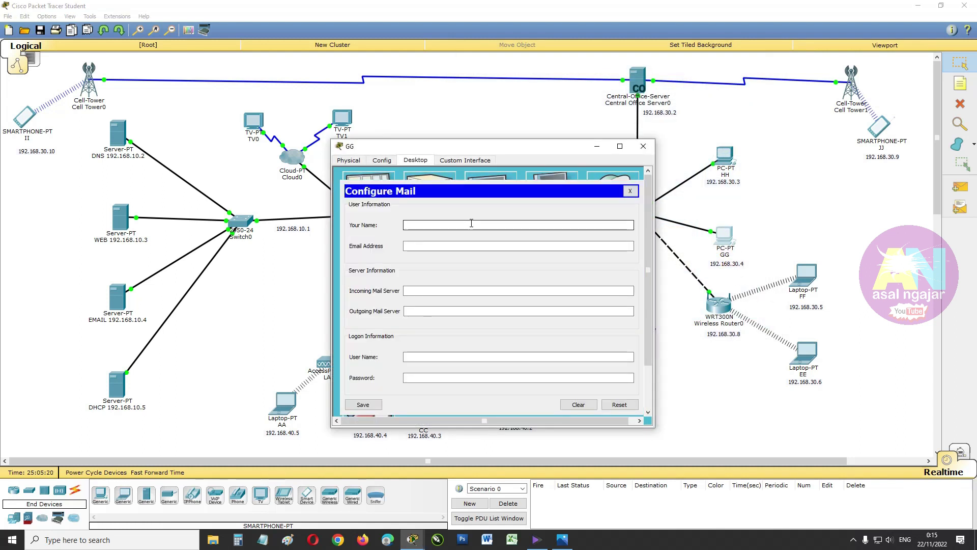
pyautogui.write('gg')
pyautogui.click(466, 246)
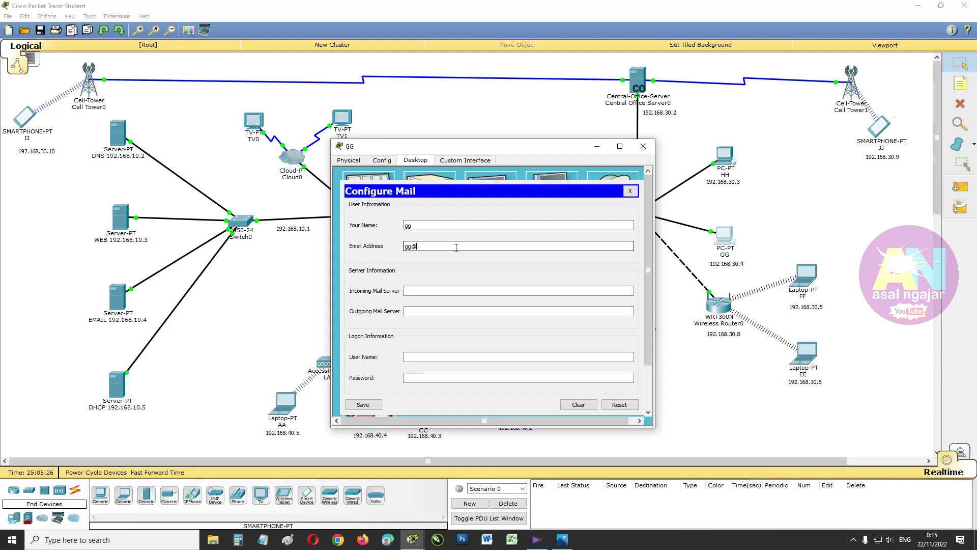
pyautogui.write('gg@cilamaya.com')
# Set both the incoming and outgoing mail servers on PC GG to 192.168.10.4
pyautogui.click(429, 292)
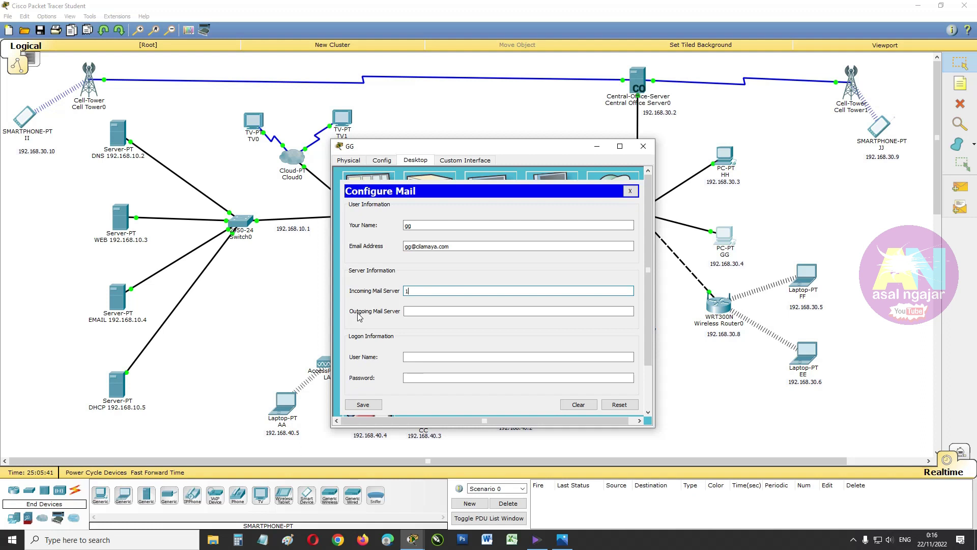
pyautogui.write('68.10.4')
pyautogui.moveTo(462, 291); pyautogui.dragTo(334, 295)
pyautogui.hotkey('ctrl', 'c')
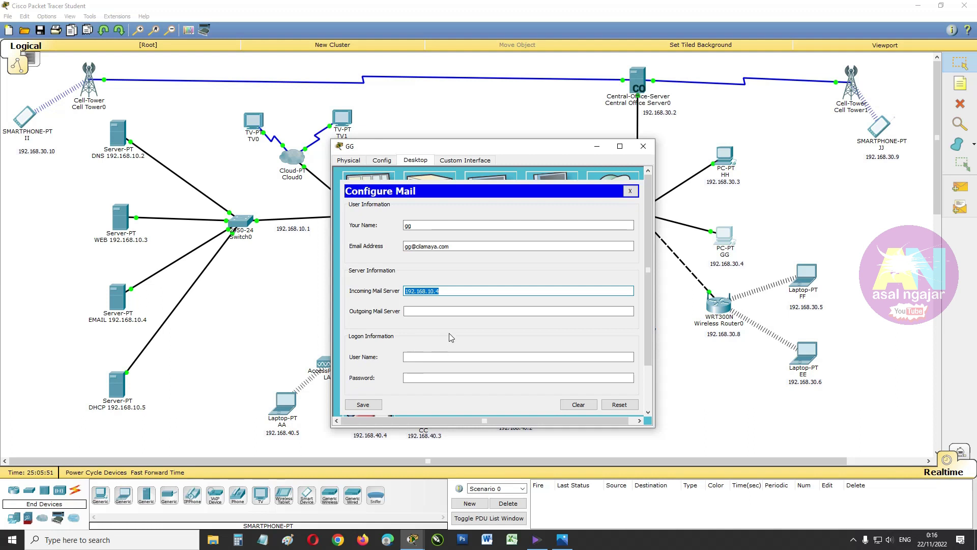
pyautogui.click(454, 310)
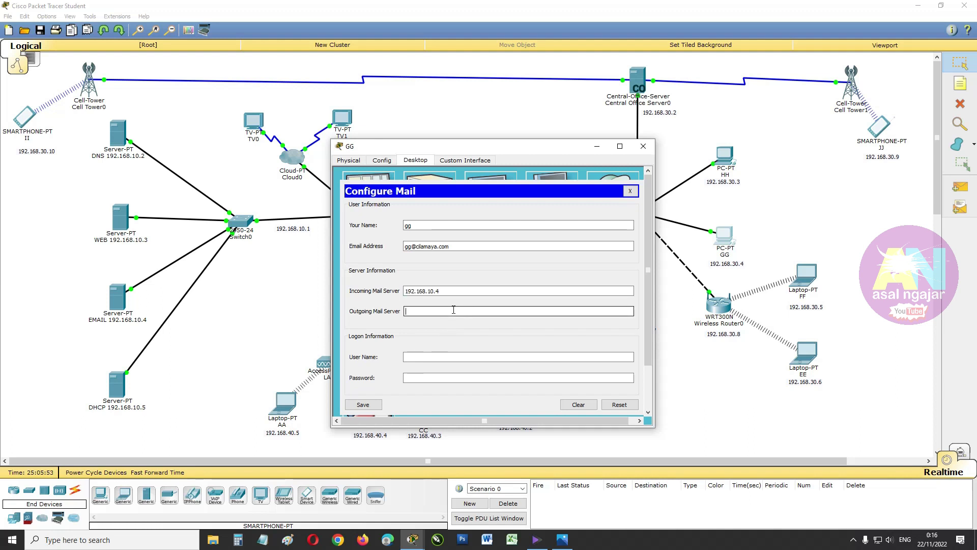
pyautogui.hotkey('ctrl', 'v')
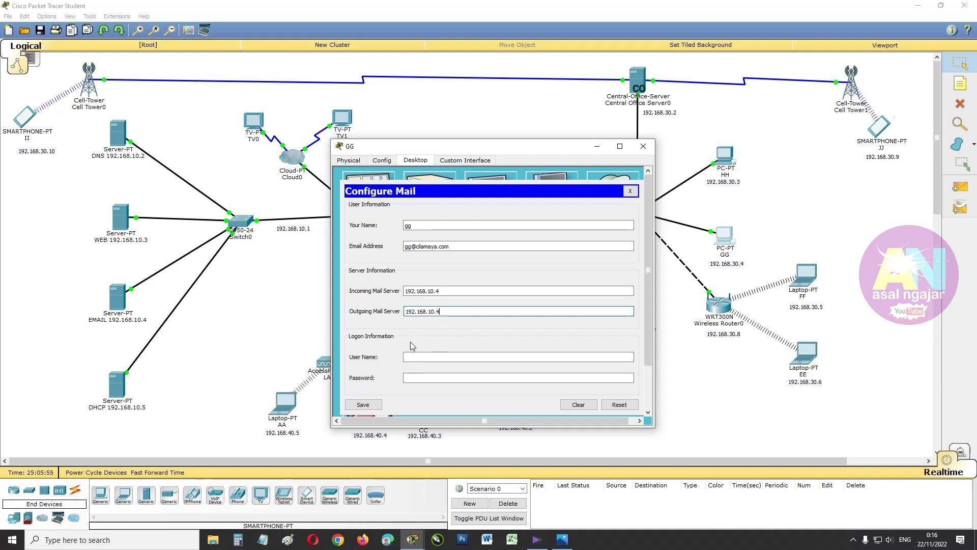
# Enter gg as PC GG's mail logon user name, fill in the account password, and save the mail settings
pyautogui.click(422, 357)
pyautogui.write('g')
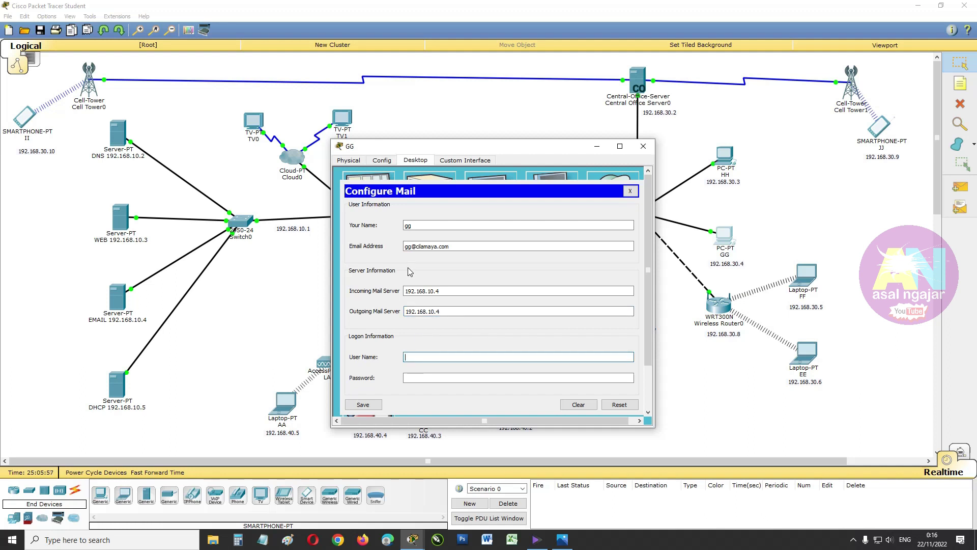
pyautogui.write('g')
pyautogui.click(427, 377)
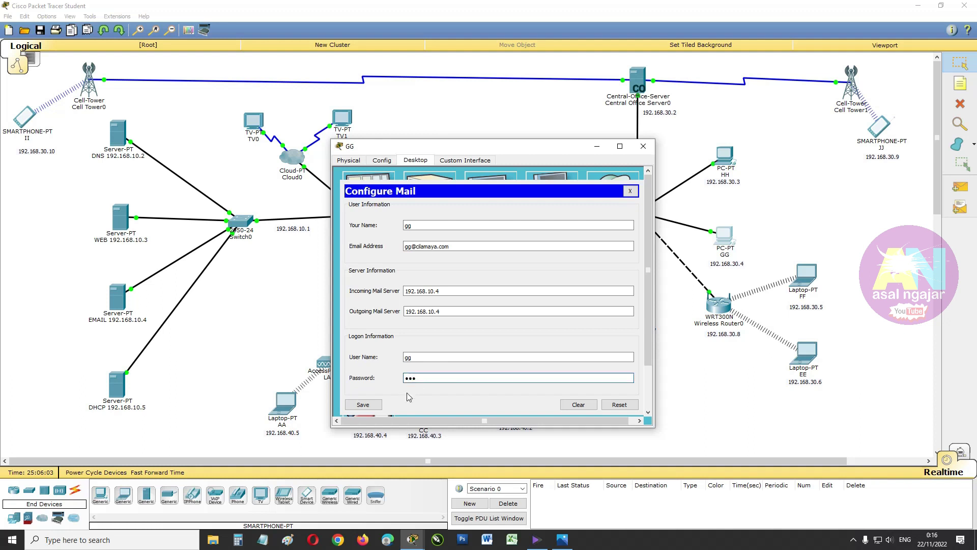
pyautogui.click(376, 405)
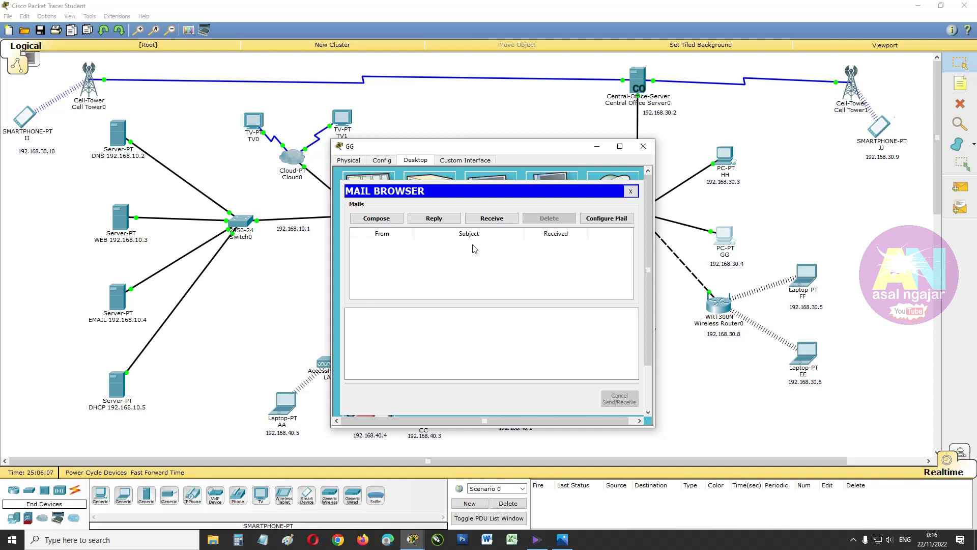
# Send PC CC's email address a mail from PC GG with subject "tes jaringan" and message "jaringan dengan 3 router static", and close GG's window
pyautogui.click(388, 219)
pyautogui.moveTo(468, 150); pyautogui.dragTo(569, 108)
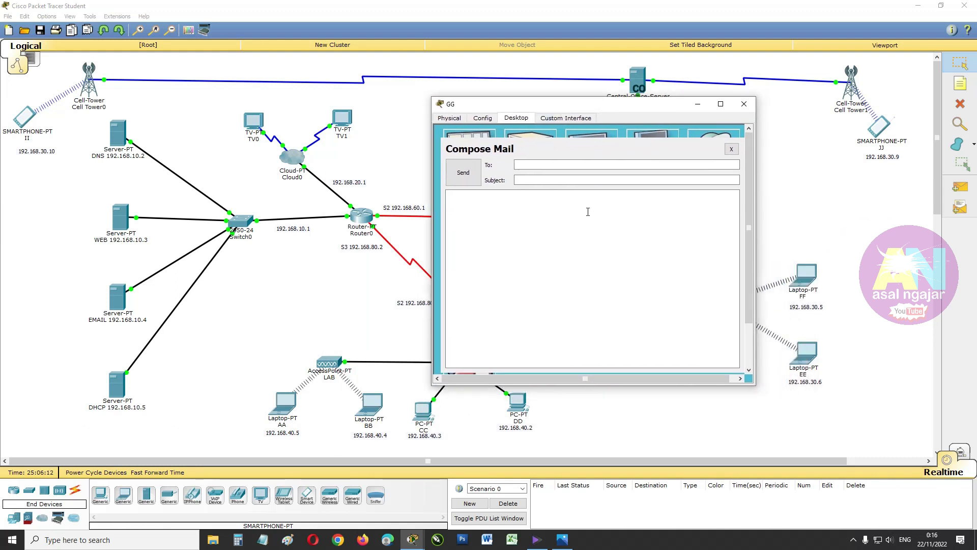
pyautogui.moveTo(561, 106); pyautogui.dragTo(434, 74)
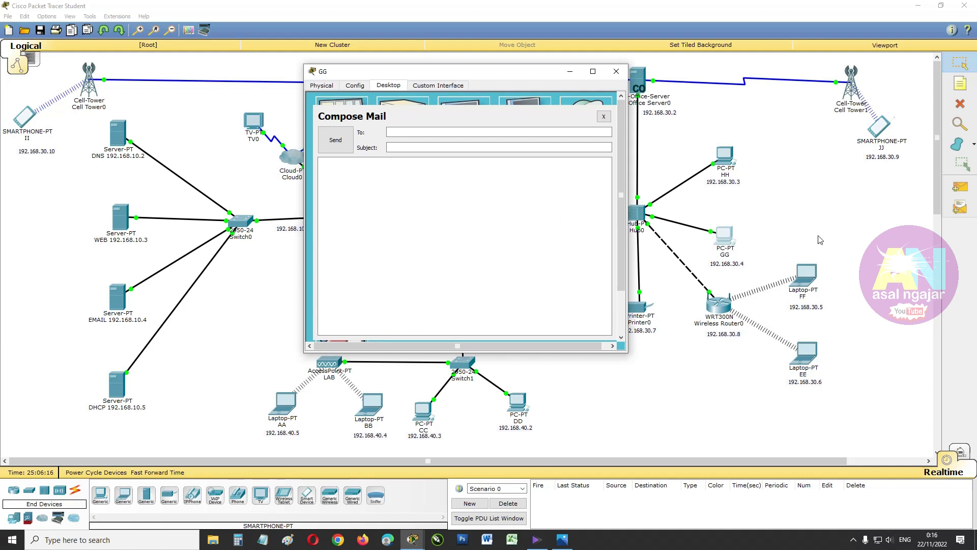
pyautogui.click(406, 132)
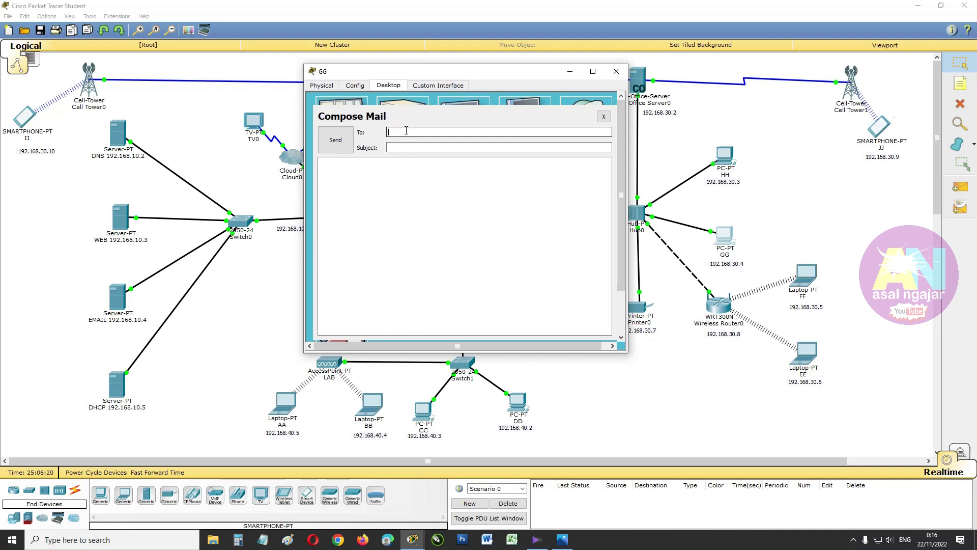
pyautogui.write('cc@cilamaya.com')
pyautogui.click(408, 147)
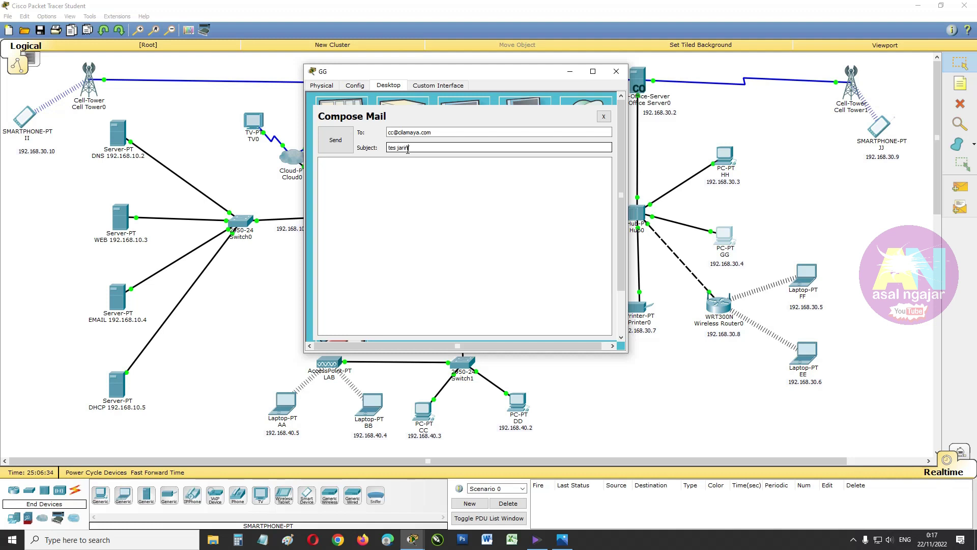
pyautogui.click(408, 170)
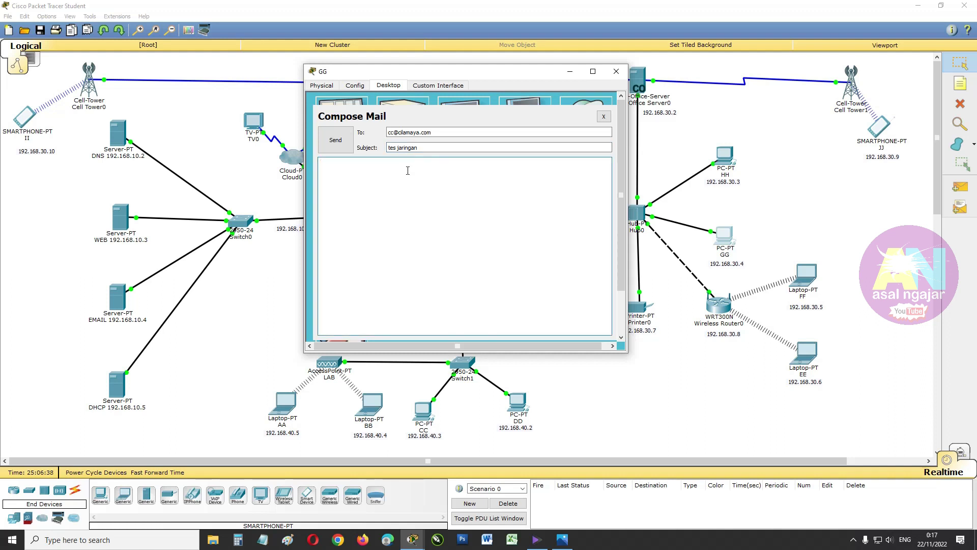
pyautogui.write('jaringan dengan 3 router static')
pyautogui.click(335, 149)
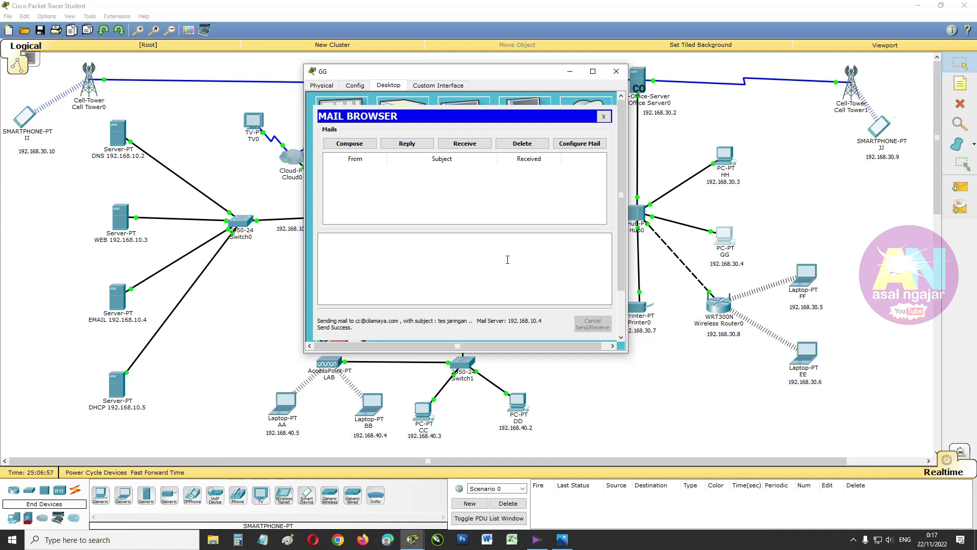
pyautogui.click(616, 71)
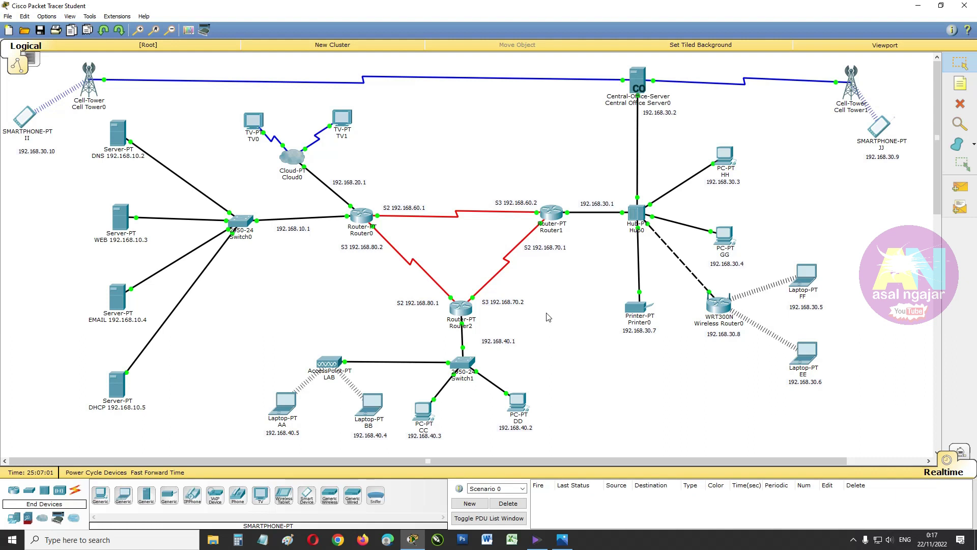
# In PC CC's mail configuration, enter cc as the display name and fill in its cilamaya.com email address
pyautogui.click(422, 408)
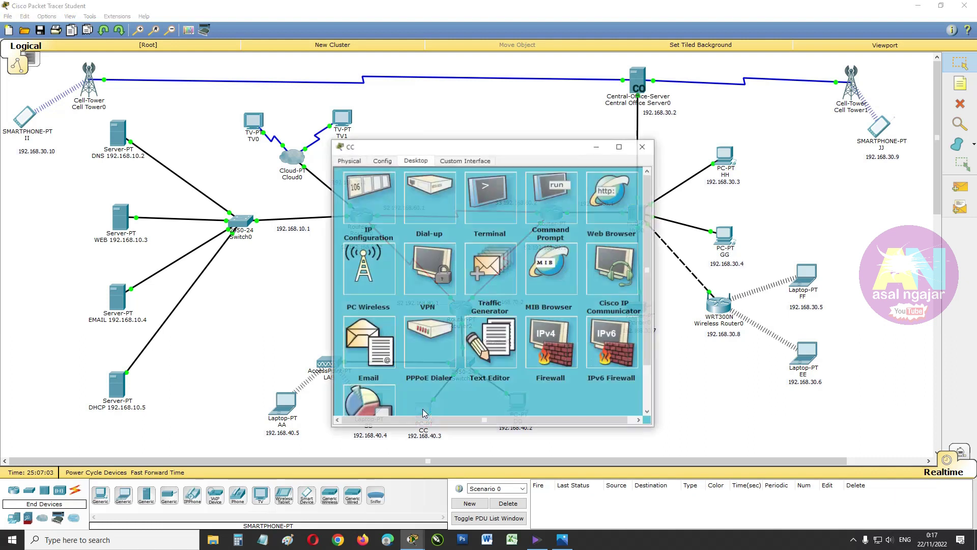
pyautogui.click(380, 346)
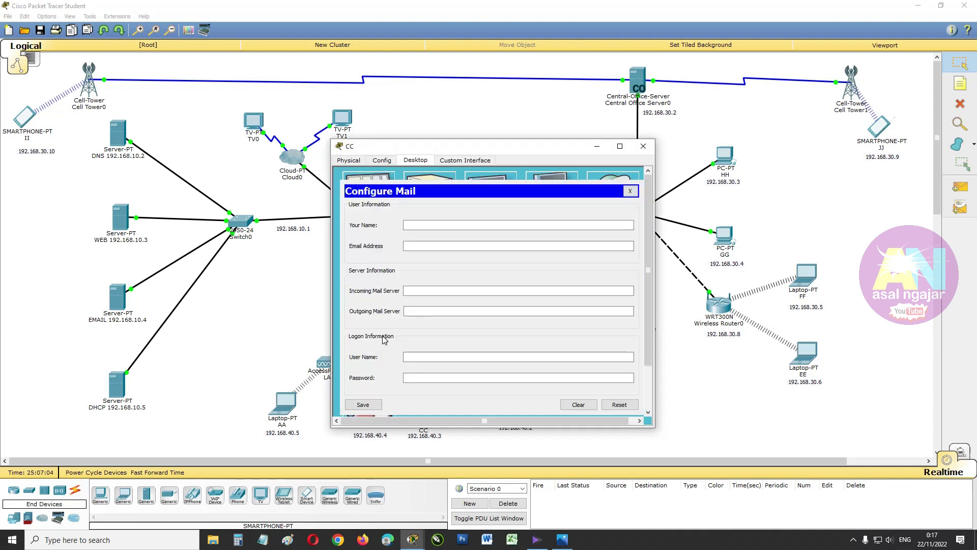
pyautogui.click(461, 222)
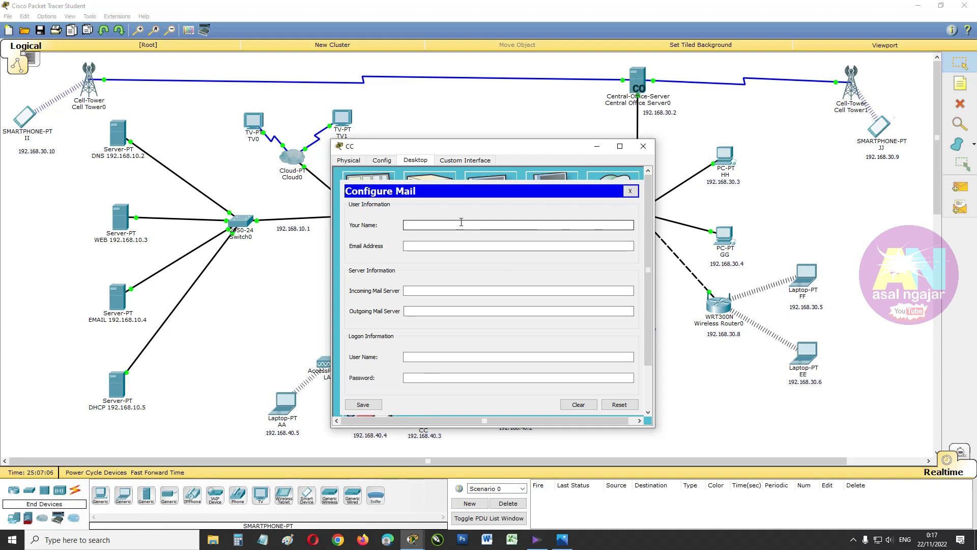
pyautogui.write('cc')
pyautogui.click(455, 247)
pyautogui.write('cc@')
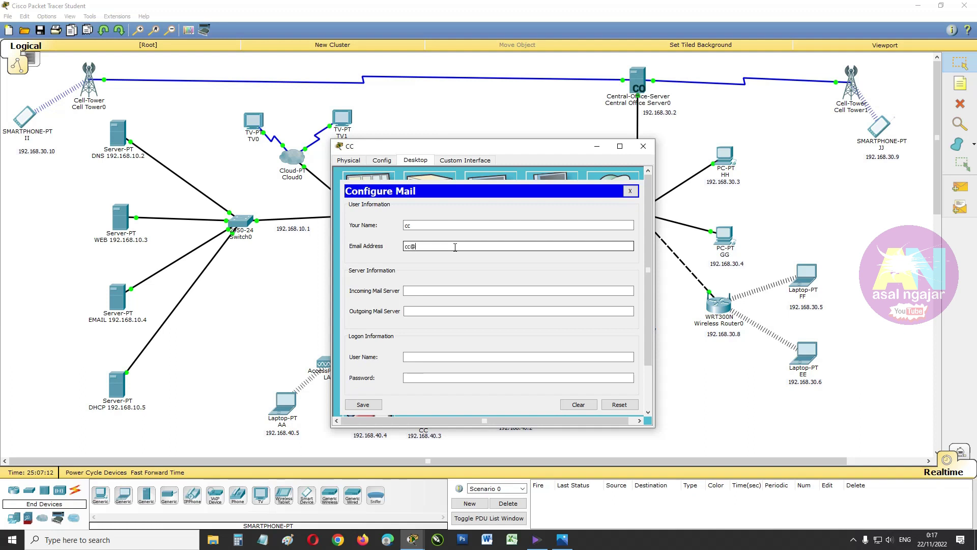
pyautogui.write('cilamaya.co')
pyautogui.write('m')
# Set both the incoming and outgoing mail servers on PC CC to 192.168.10.4
pyautogui.click(443, 291)
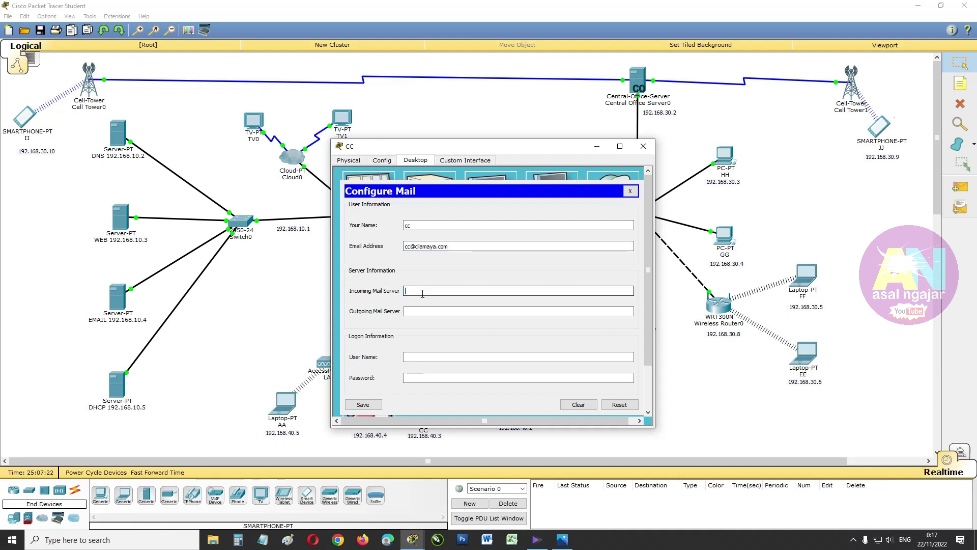
pyautogui.write('192.168.10.4')
pyautogui.click(435, 311)
pyautogui.write('192.168.10.4')
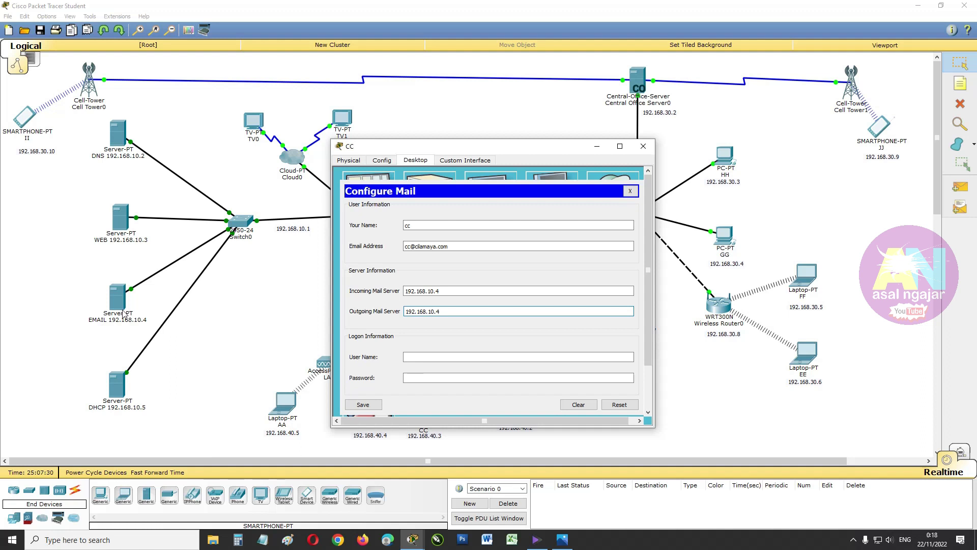
# Enter cc as PC CC's mail logon user name, fill in the account password, and save the mail settings
pyautogui.click(417, 356)
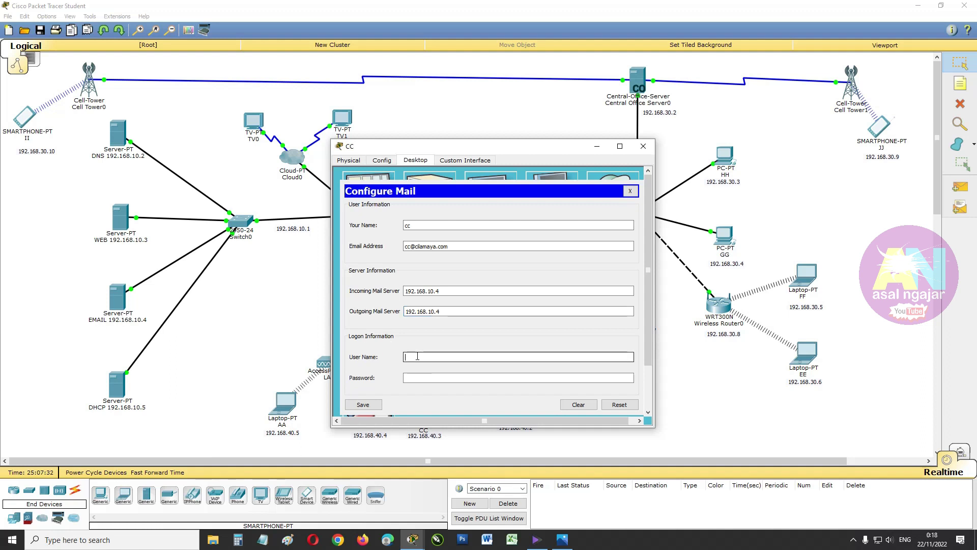
pyautogui.write('cc')
pyautogui.click(425, 379)
pyautogui.write('cc')
pyautogui.click(376, 406)
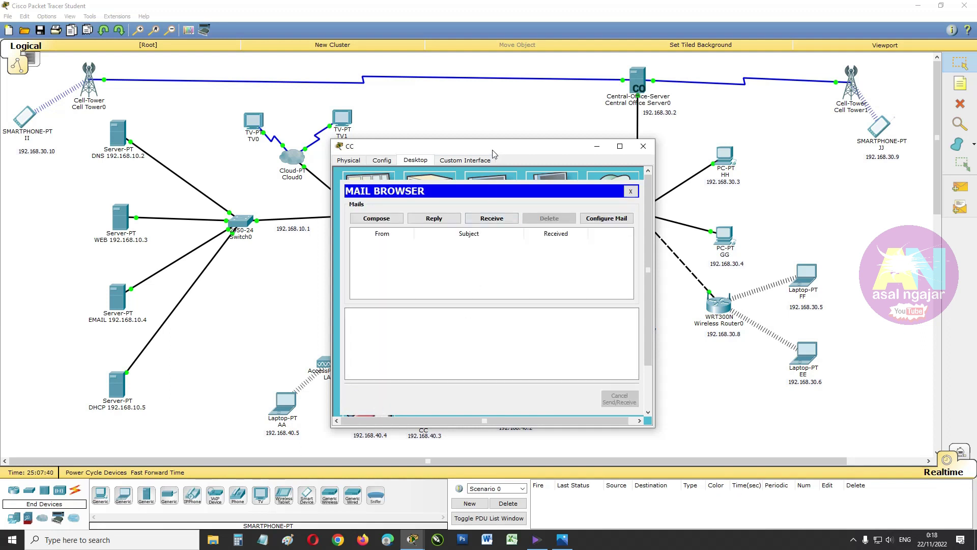
# Receive the mail on PC CC, open the "tes jaringan" message to read it, and close CC's window
pyautogui.moveTo(493, 153); pyautogui.dragTo(356, 108)
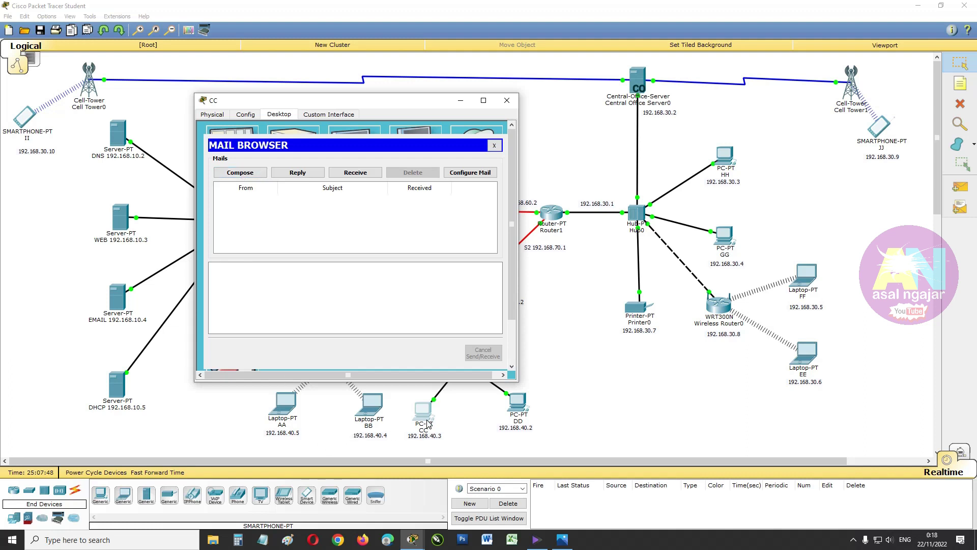
pyautogui.click(353, 174)
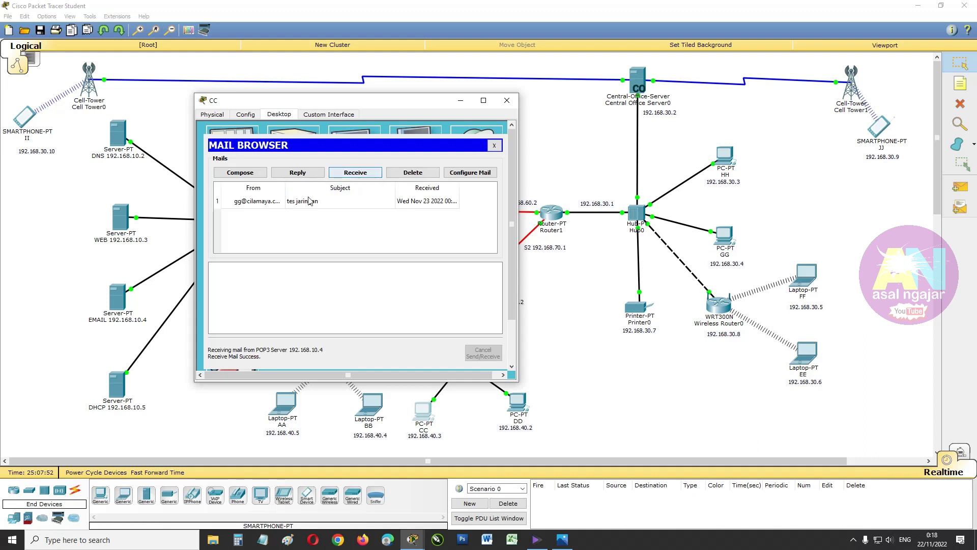
pyautogui.click(288, 203)
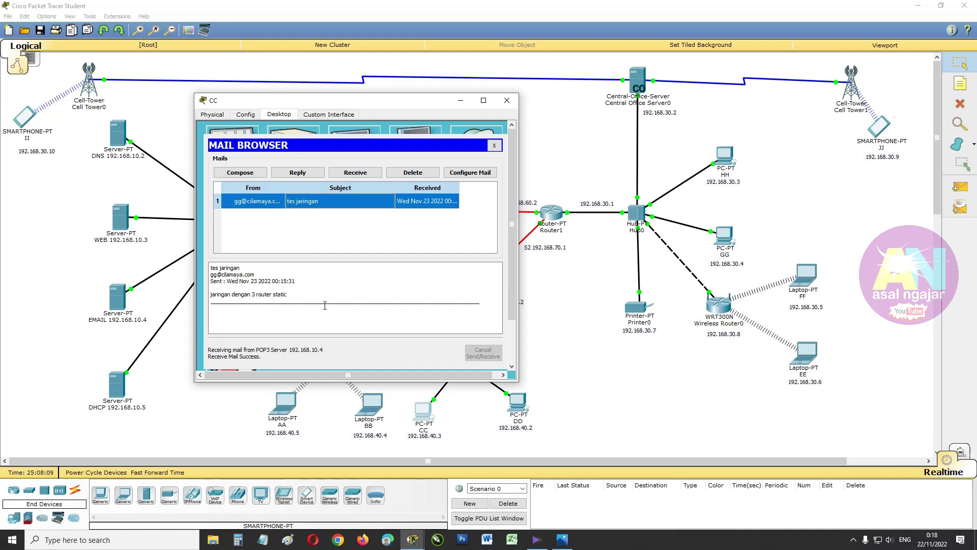
pyautogui.click(505, 102)
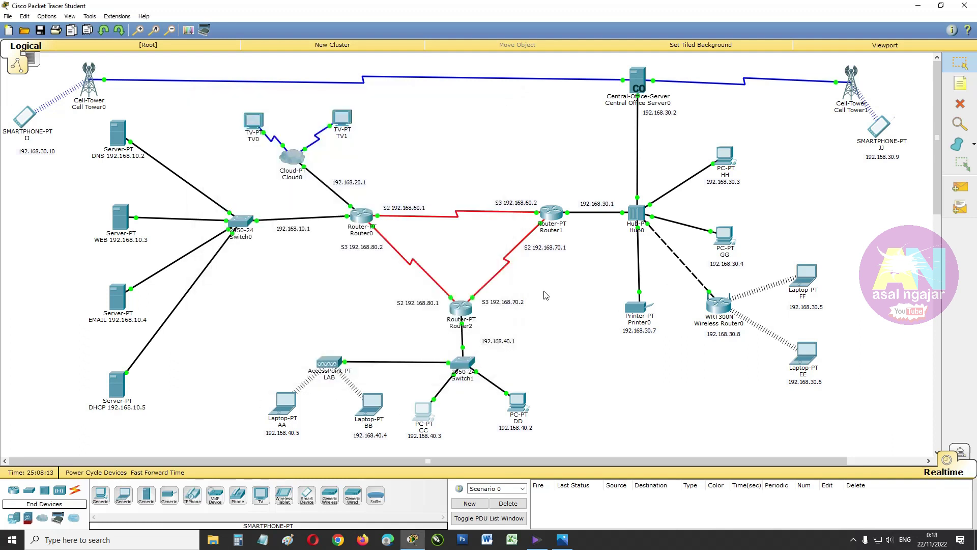